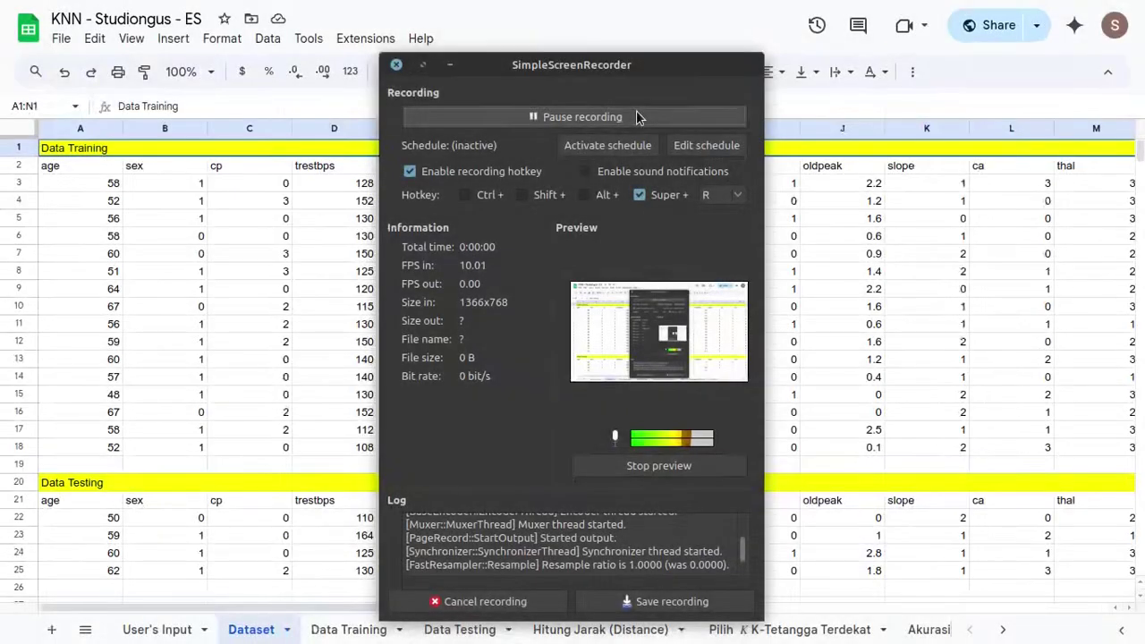
- Switch to the KNN - Studiongus - ES spreadsheet and review the accuracy metrics on Akurasi and the predicted targets on Pilih K K-Tetangga Terdekat
key("alt+Tab")
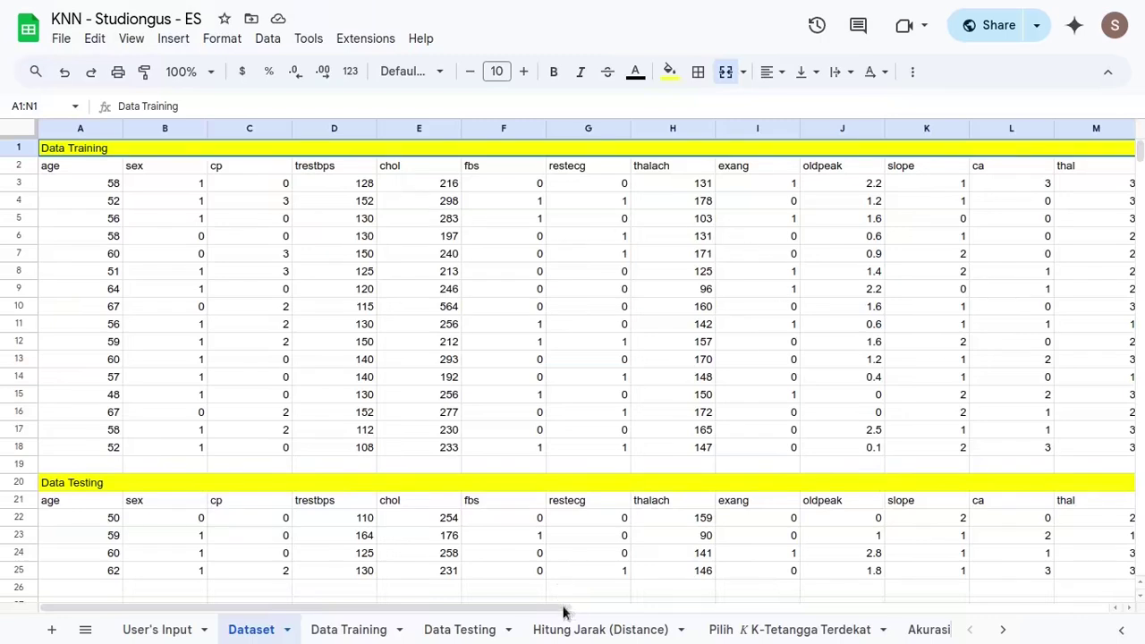
left_click(916, 634)
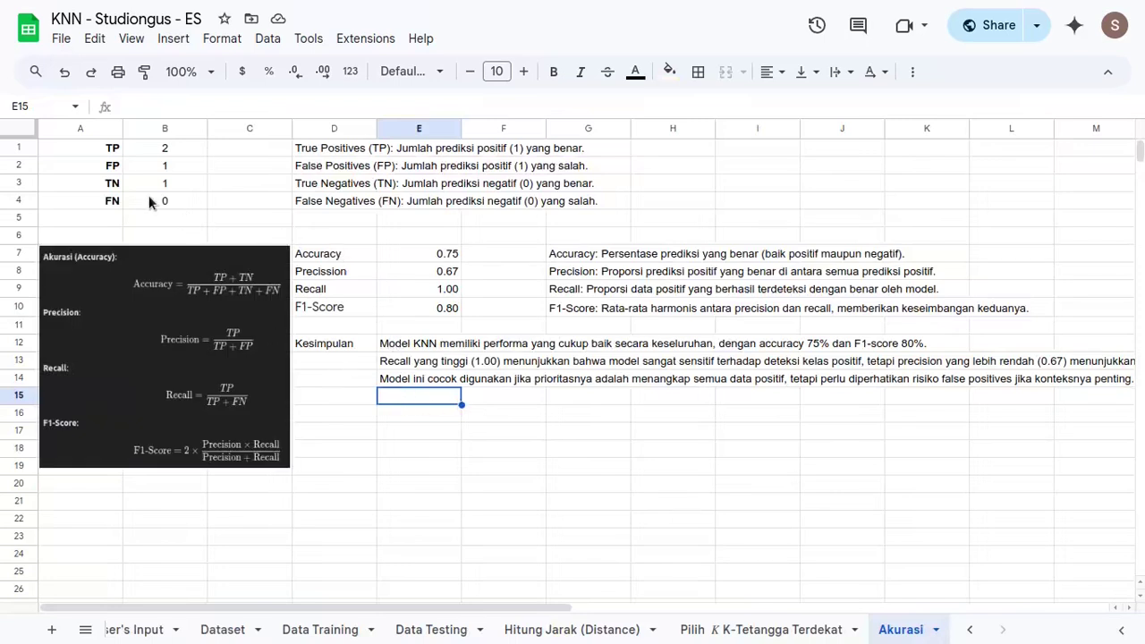
left_click_drag(115, 154, 460, 208)
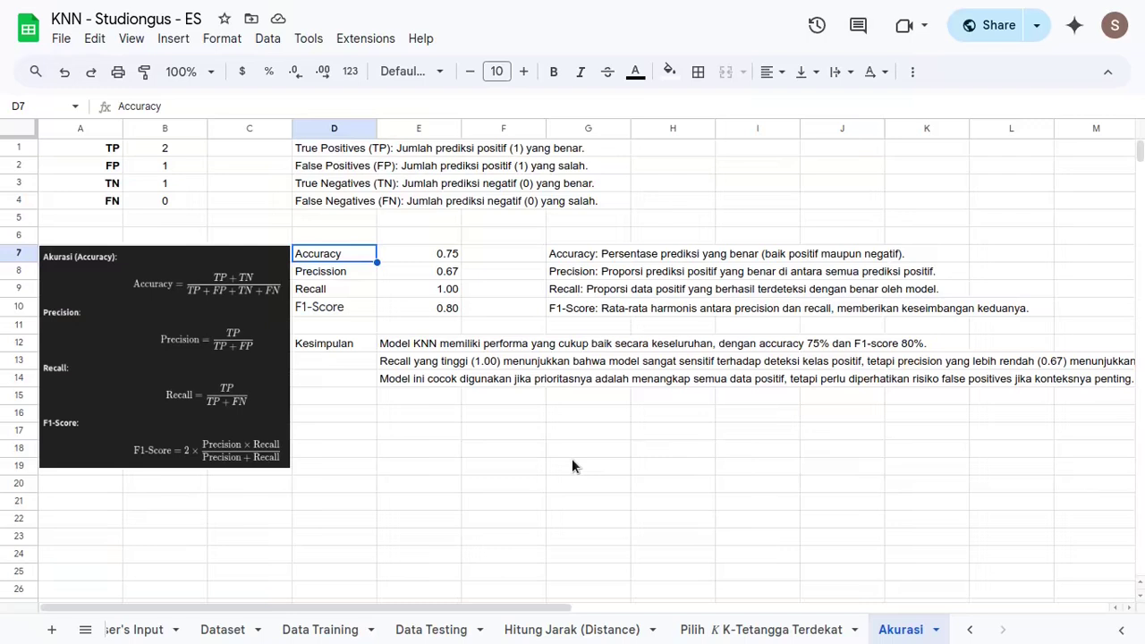
left_click(782, 633)
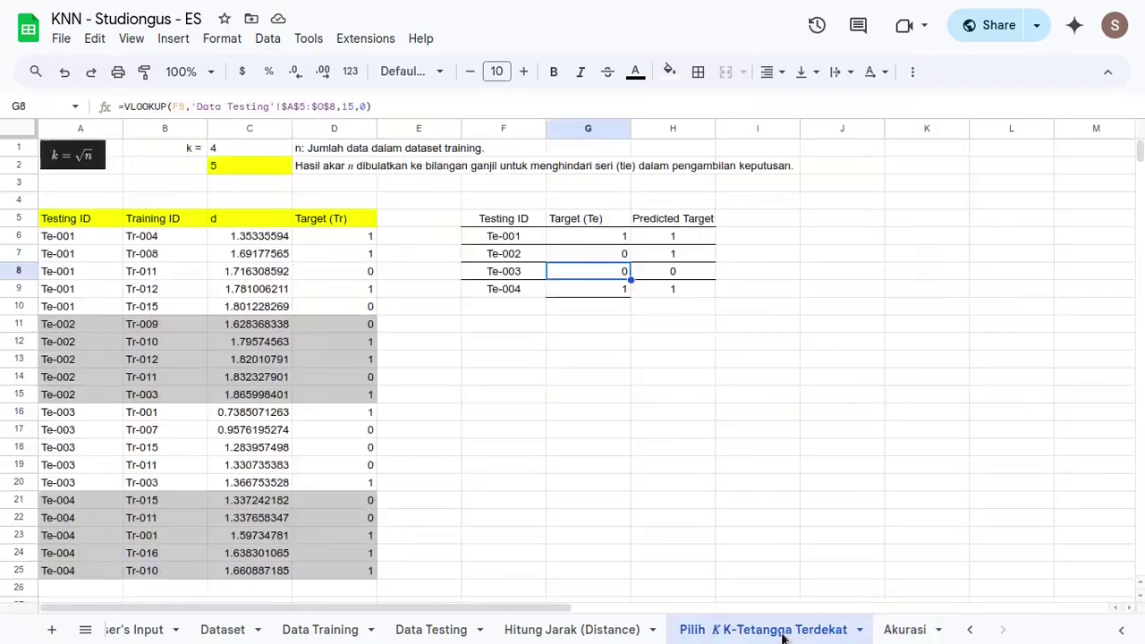
left_click(894, 632)
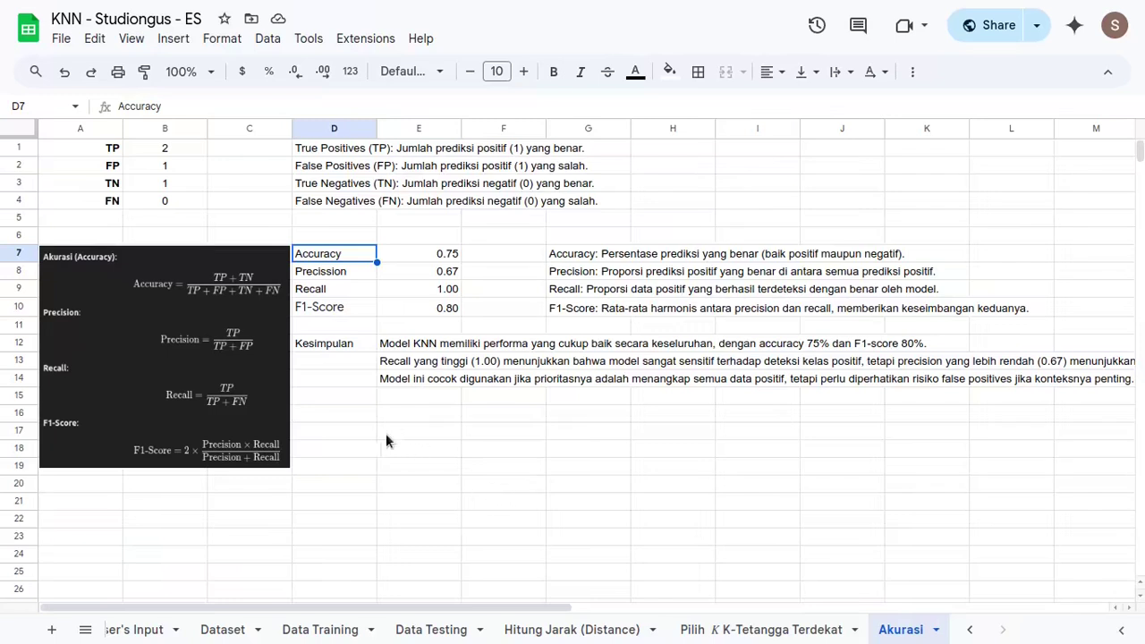
scroll(536, 639, "left", 1)
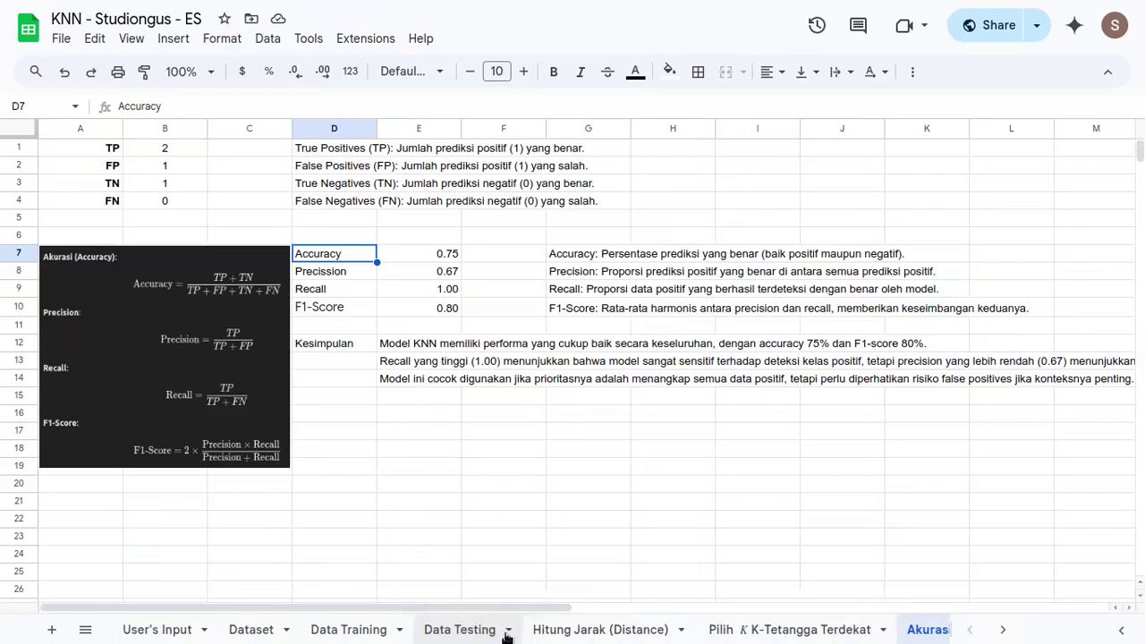
- Look over the Data Training block on the Dataset sheet
left_click(250, 630)
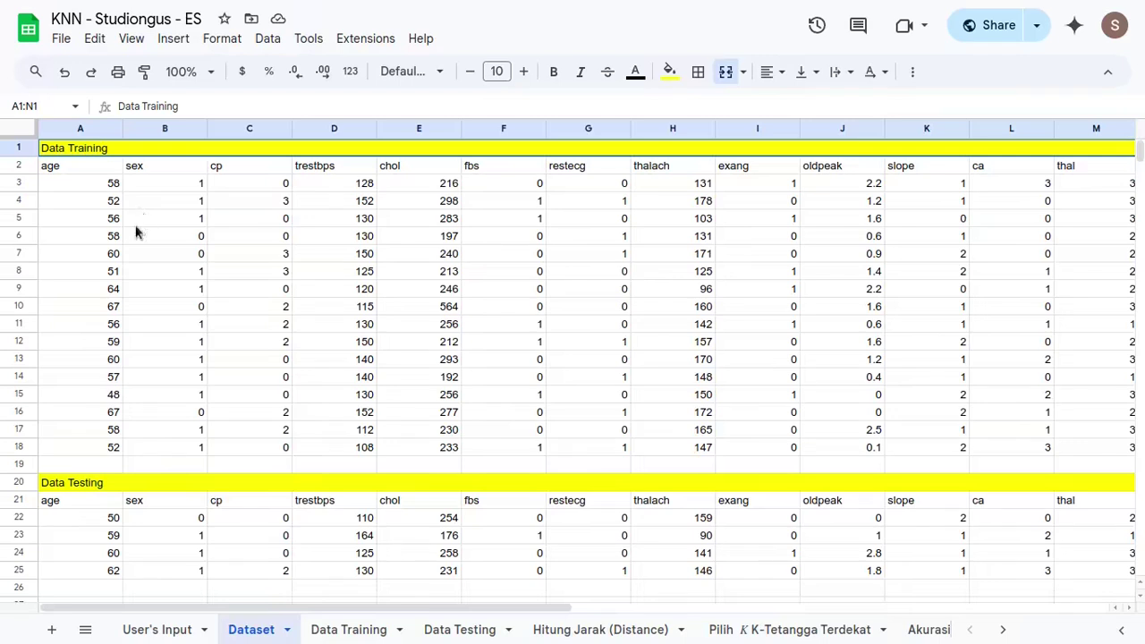
left_click_drag(116, 152, 364, 286)
left_click(380, 254)
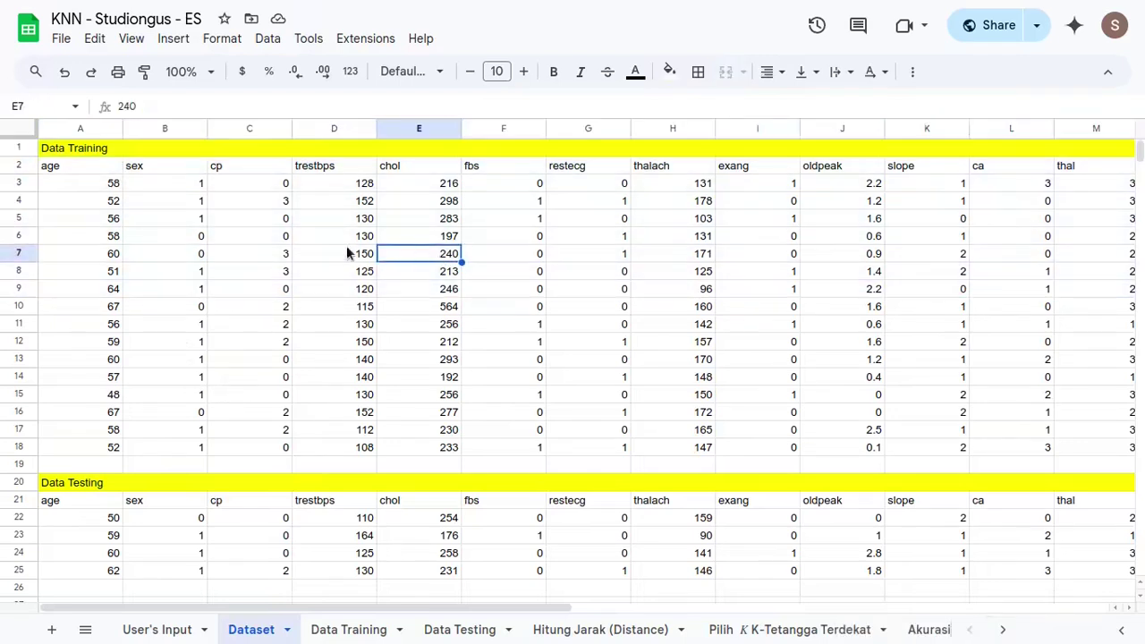
left_click(248, 150)
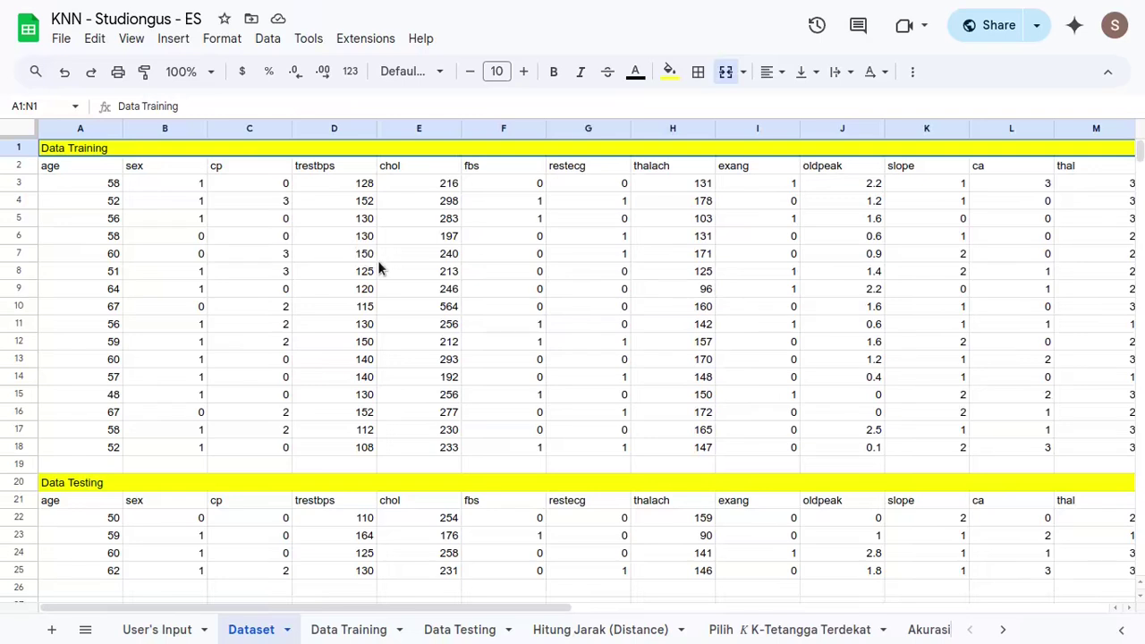
- Switch to the heart_disease_dataset spreadsheet and examine its source records down to the highlighted age cell A84
key("ctrl+Tab")
key("ctrl+Tab")
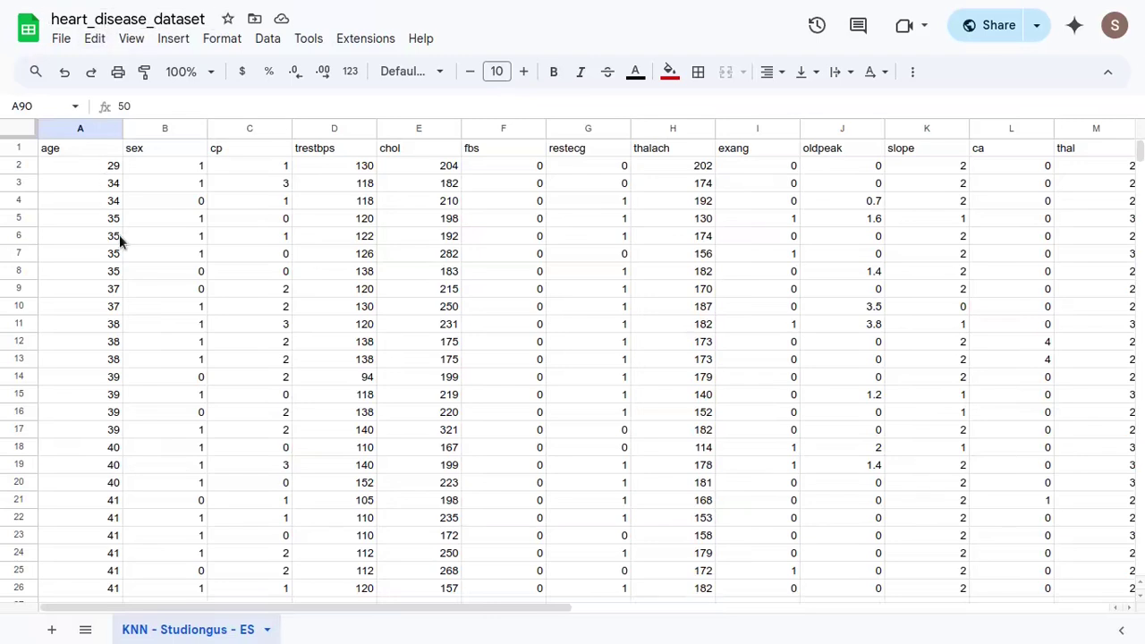
scroll(172, 311, "down", 20)
scroll(167, 333, "down", 7)
scroll(161, 304, "up", 2)
left_click(92, 208)
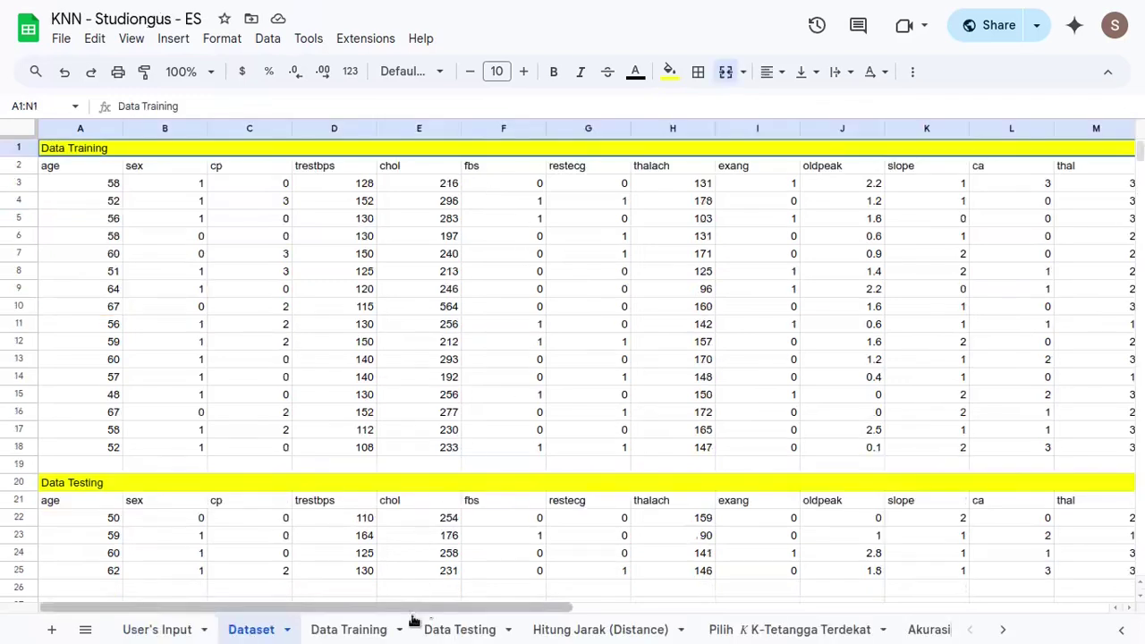
- Return to the KNN workbook and look over the training IDs on the Data Training and Hitung Jarak (Distance) sheets
left_click(361, 628)
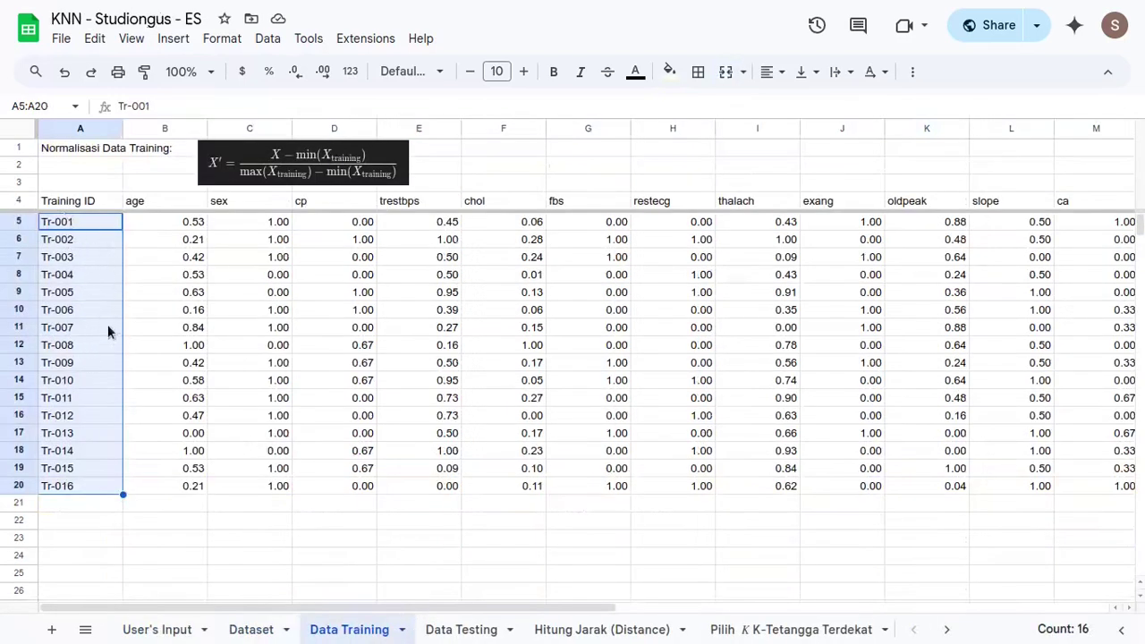
left_click(650, 634)
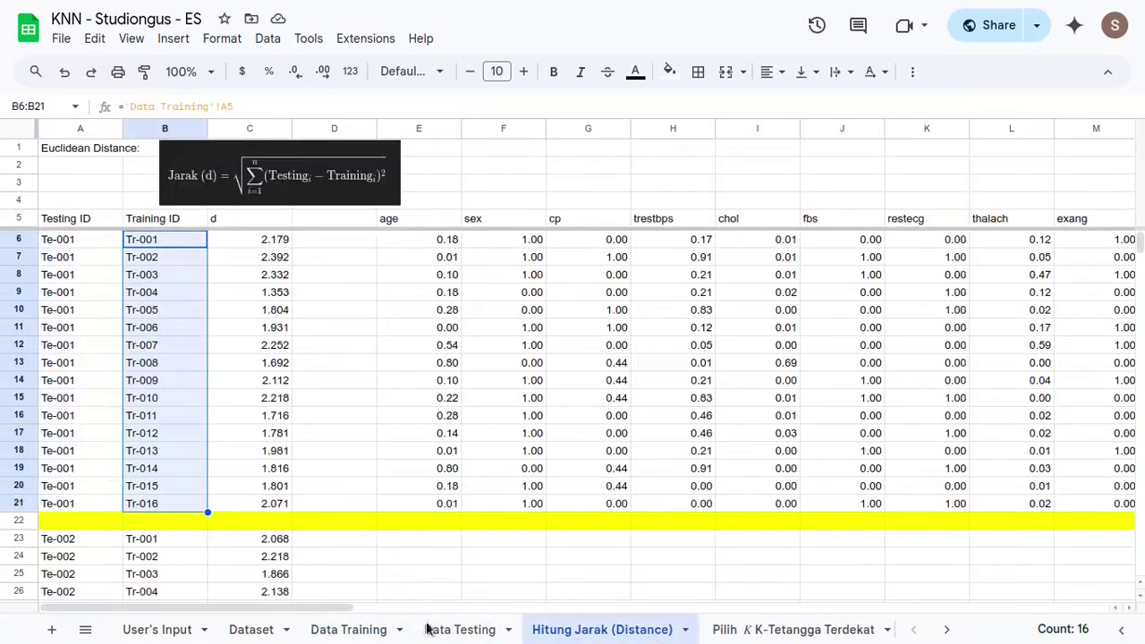
left_click(323, 628)
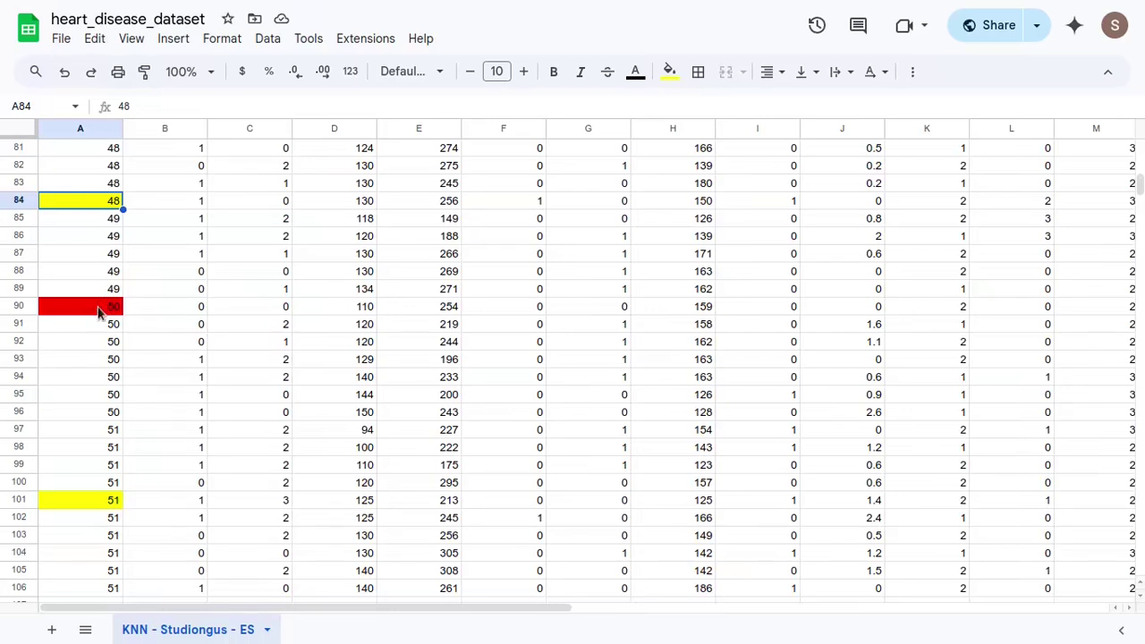
- Check the red-highlighted age cell A90 in heart_disease_dataset against the normalized records on the Data Training sheet
left_click(112, 308)
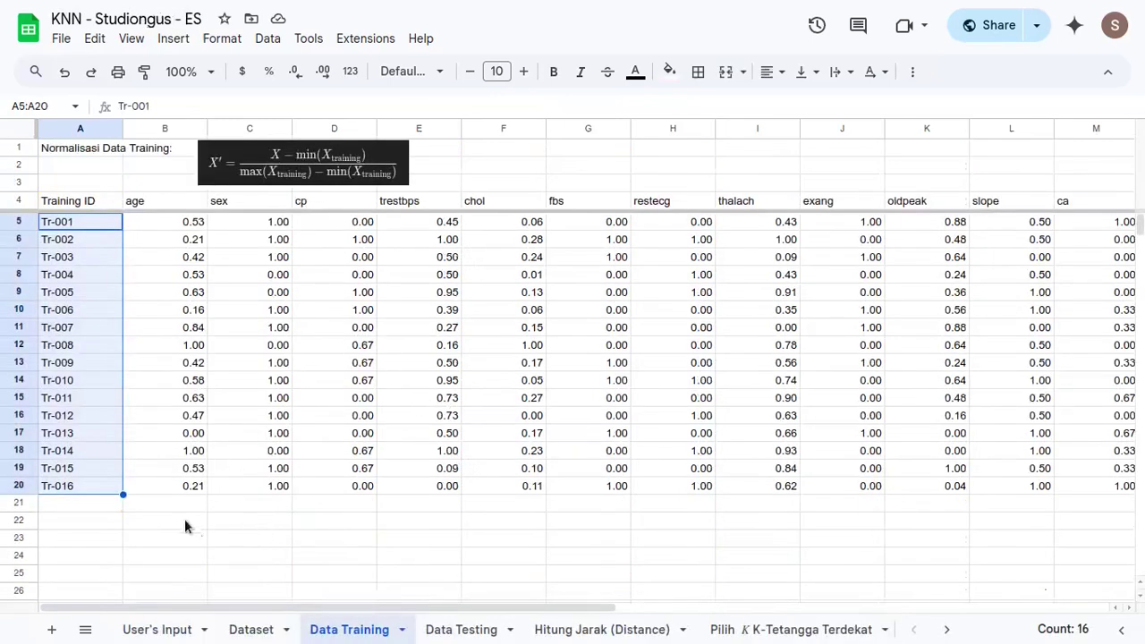
left_click(95, 219)
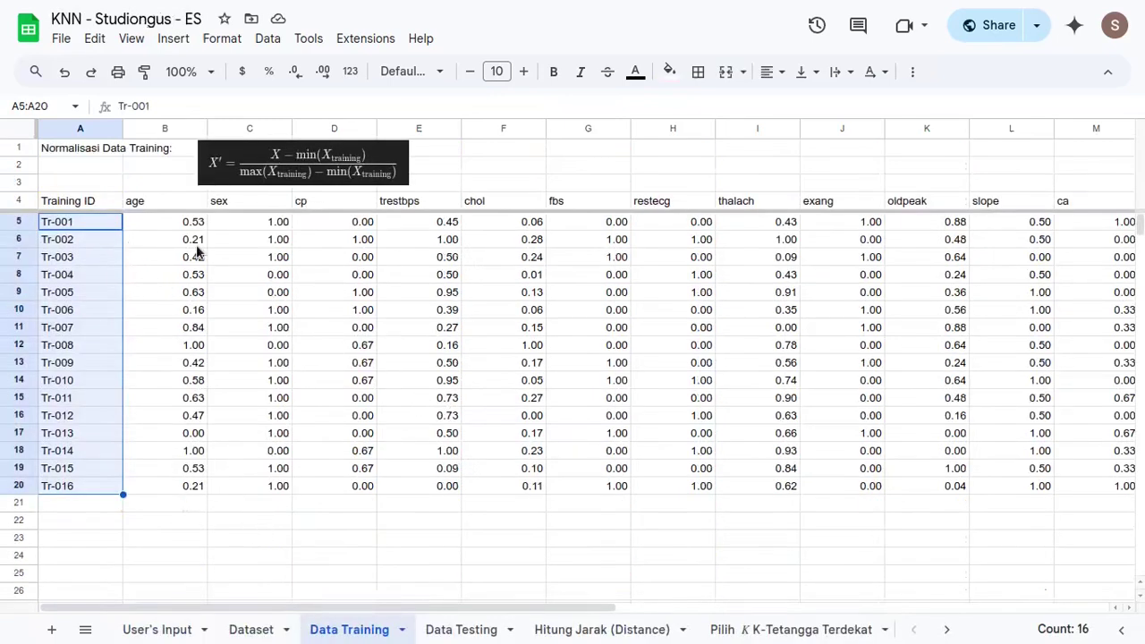
left_click(222, 504)
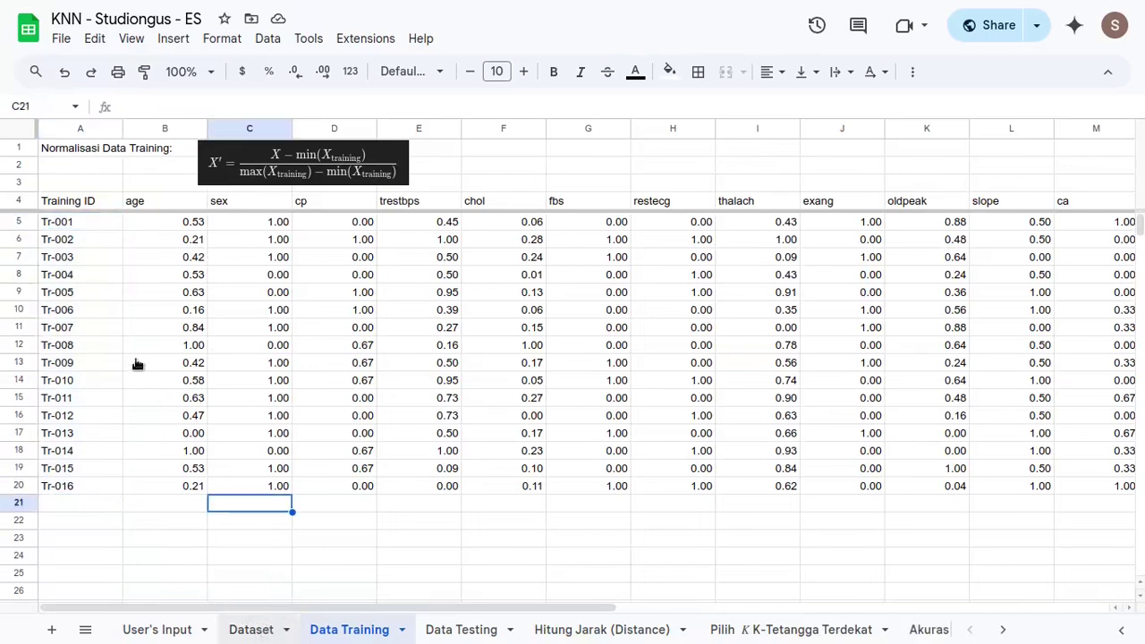
- Review the age values under Data Training and Data Testing on the Dataset sheet
left_click(117, 185)
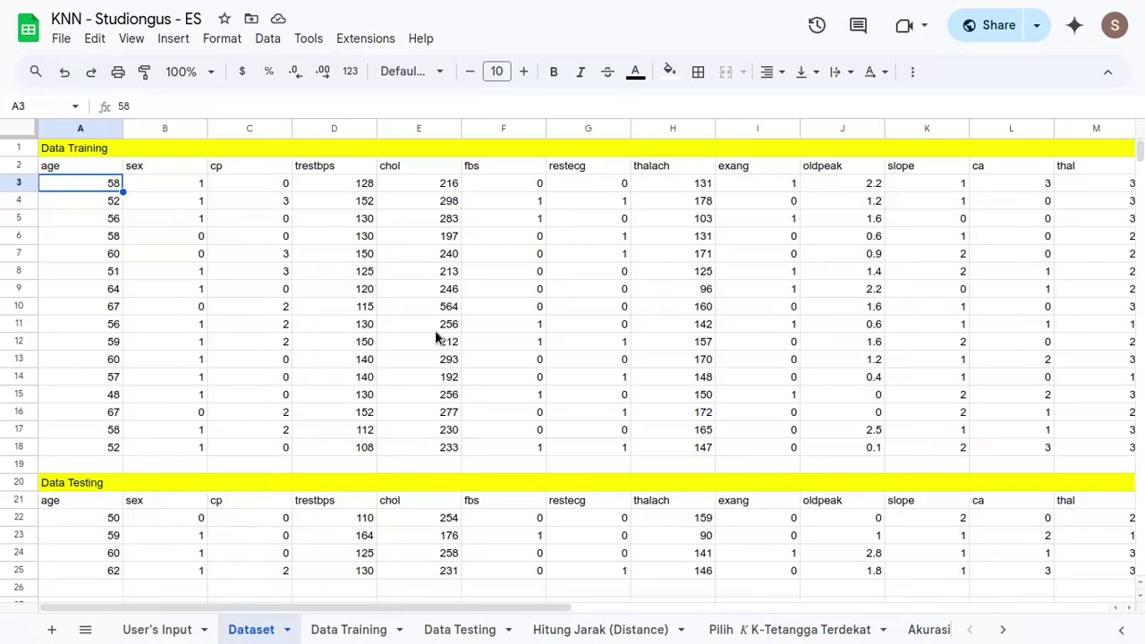
left_click_drag(63, 184, 70, 449)
scroll(89, 385, "down", 2)
left_click_drag(93, 385, 99, 474)
left_click(136, 540)
- Fill the Data Testing header row A20:N20 on the Dataset sheet with red
left_click(134, 383)
scroll(198, 388, "up", 2)
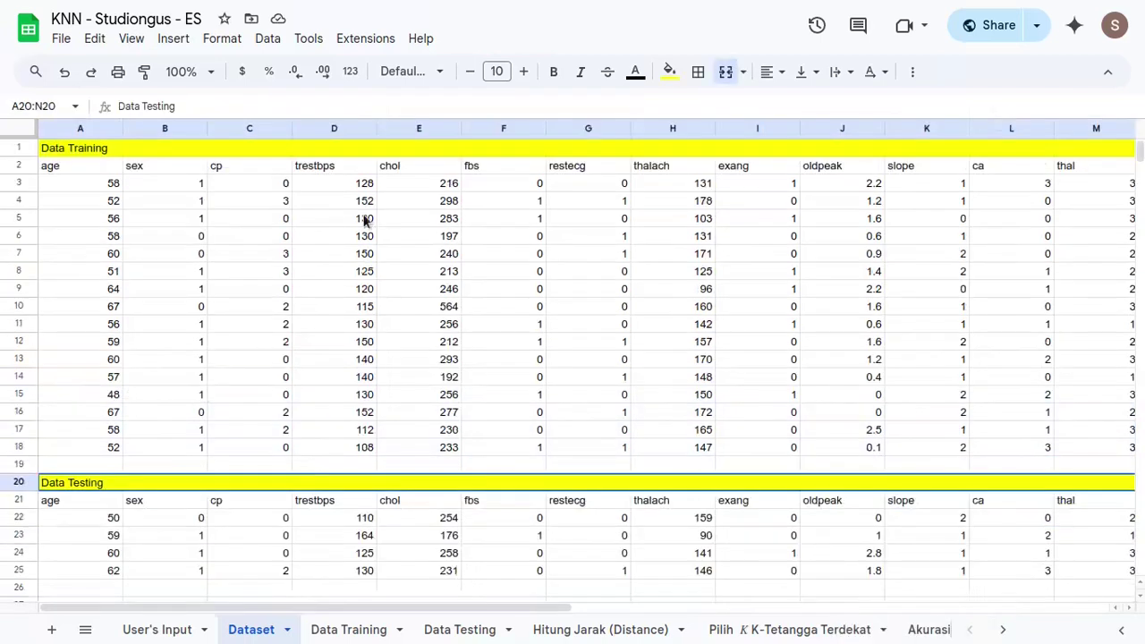
left_click(668, 72)
left_click(689, 149)
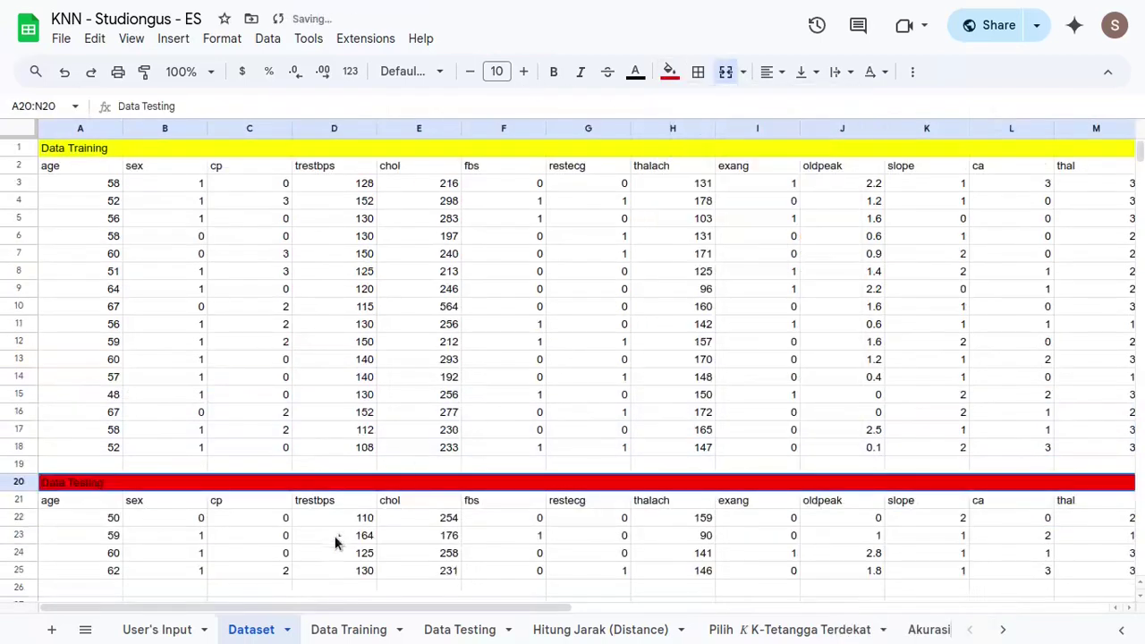
- Examine the Dataset sheet's training records from the Data Training header down to the Data Testing column names
left_click(302, 449)
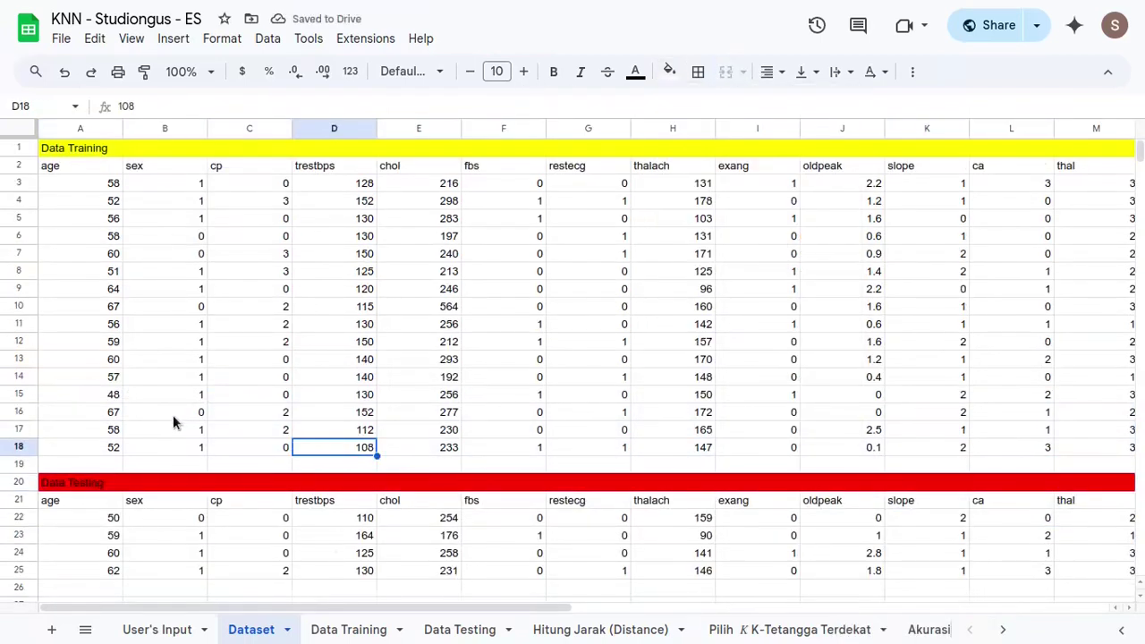
left_click_drag(90, 152, 143, 499)
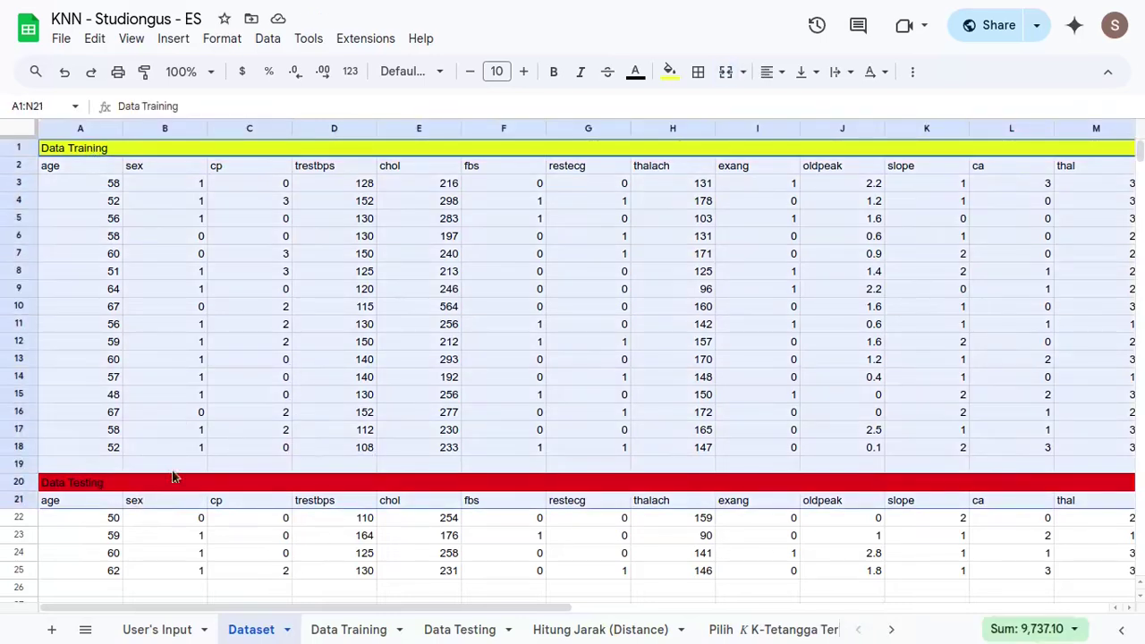
left_click(100, 181)
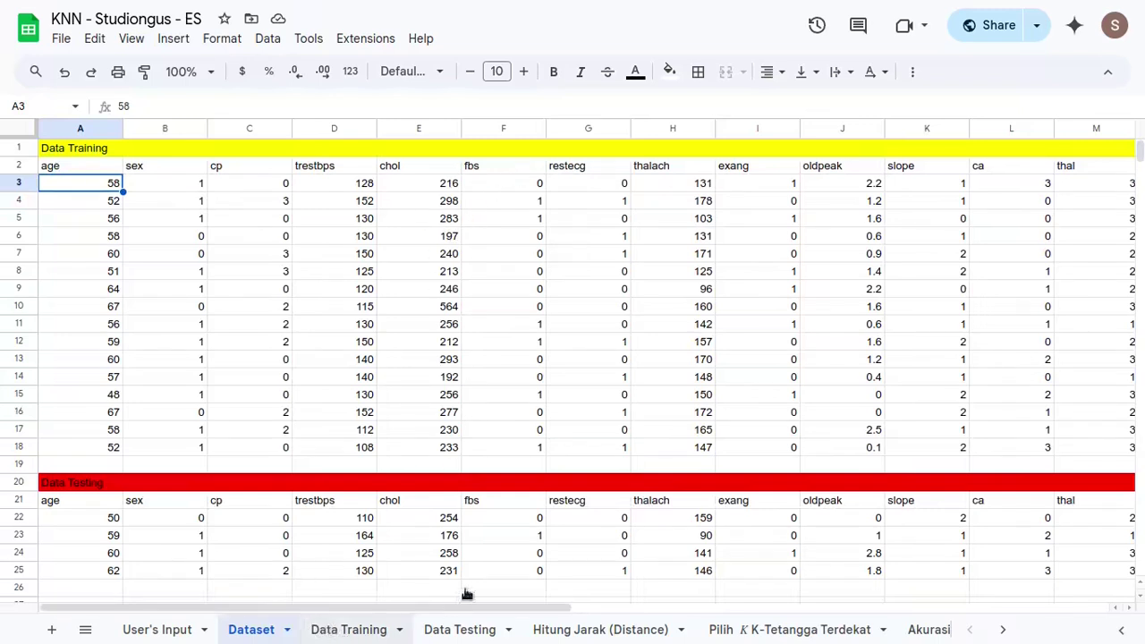
- Clear the normalized values in B5:N19 on the Data Training sheet, leaving out the target column and the Tr-016 row
left_click(347, 629)
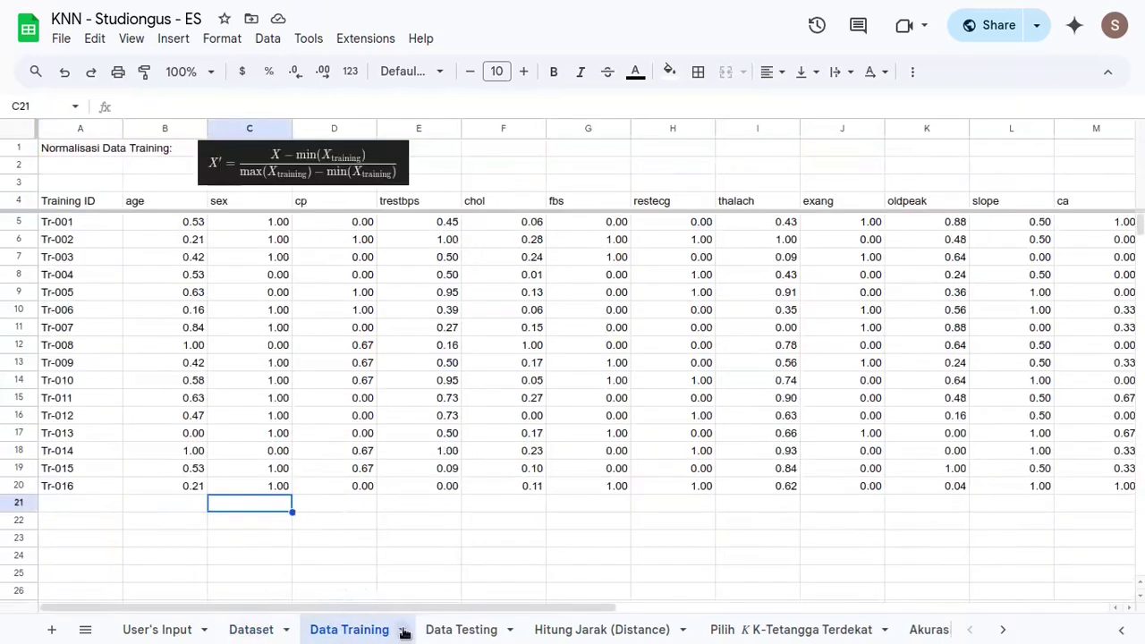
left_click(190, 202)
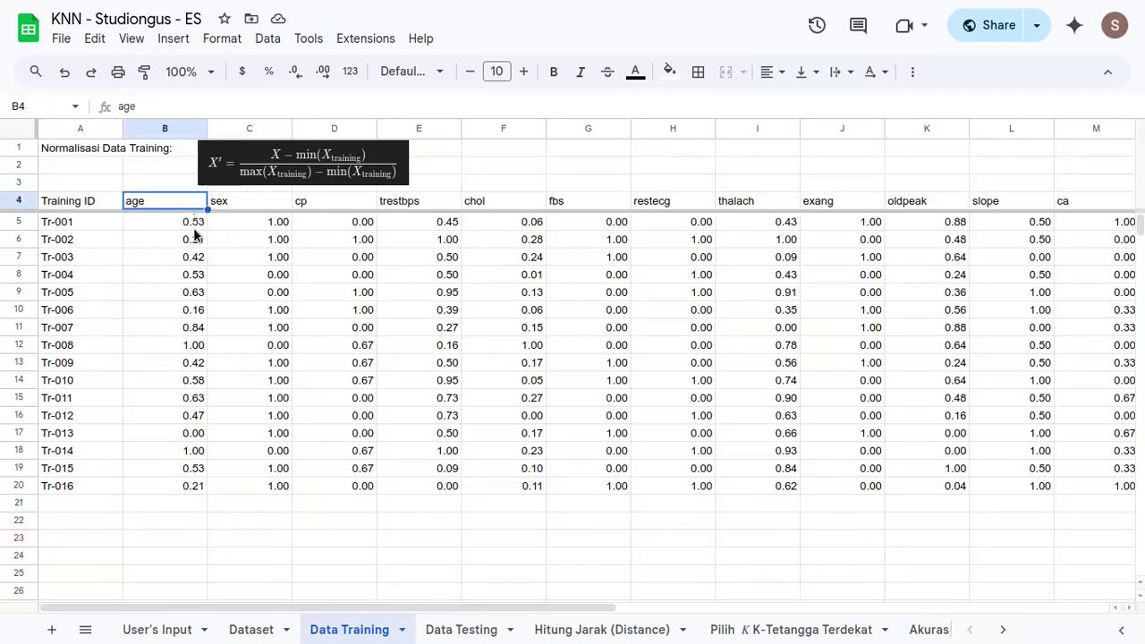
left_click(195, 226)
key("ctrl+shift+Down")
key("ctrl+shift+Right")
key("shift+Up")
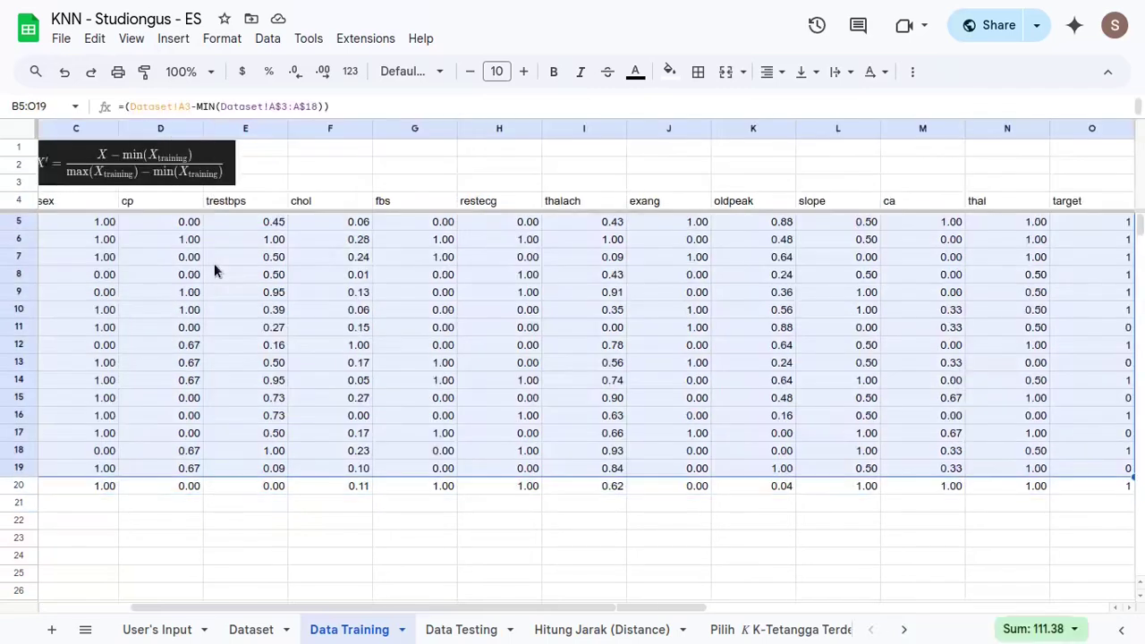
key("shift+Left")
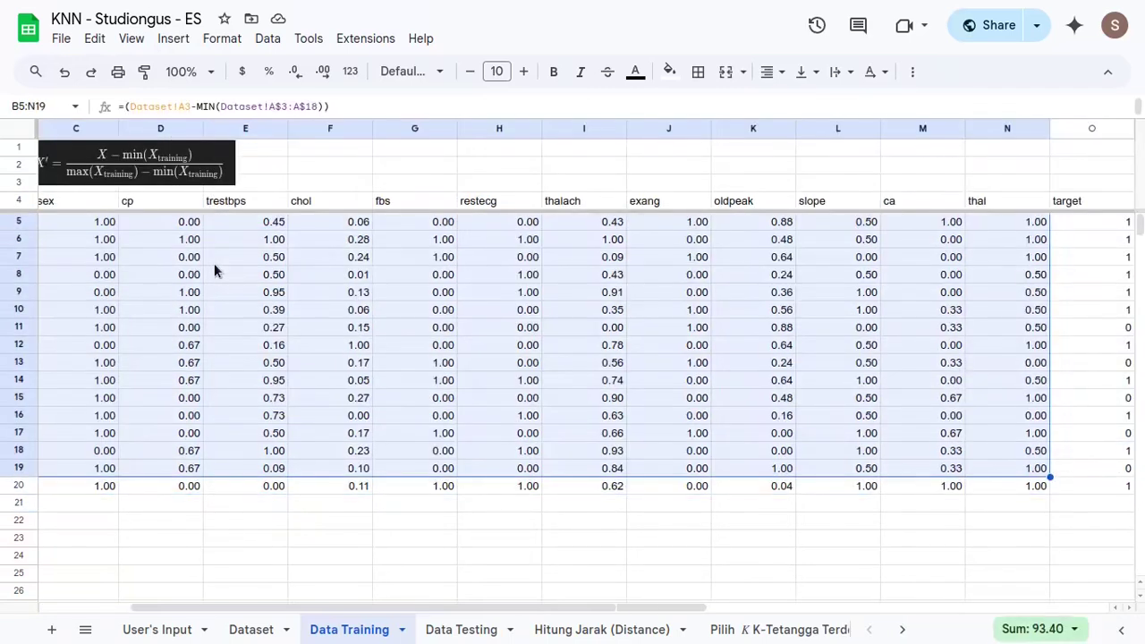
key("Delete")
- Inspect the target column and the normalization formula kept in B20 for Tr-016's age
left_click(1056, 221)
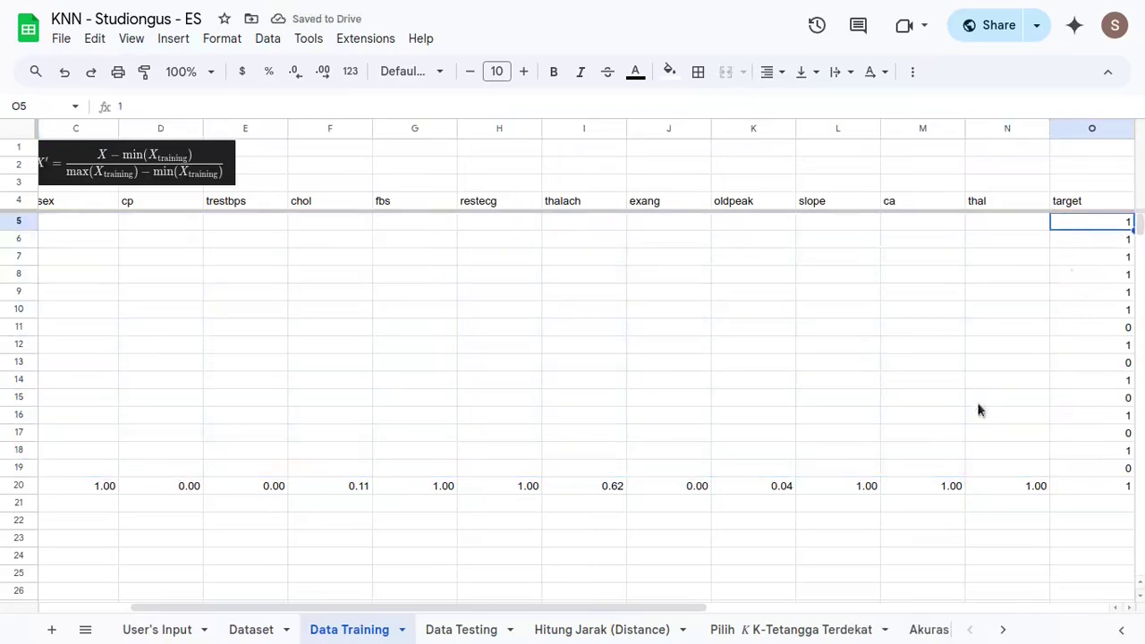
scroll(688, 455, "left", 2)
left_click(180, 488)
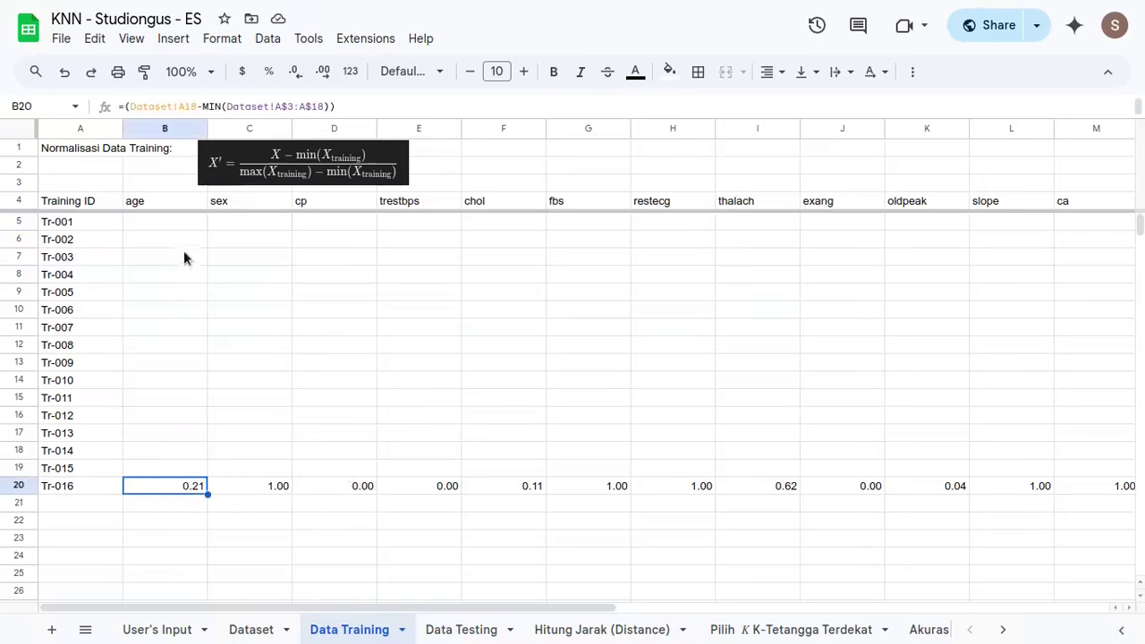
left_click(177, 222)
key("ctrl+Down")
- Start Tr-001's age normalization formula in B5 with the numerator =(Dataset!A3-MIN(Dataset!A3:A18))
left_click(152, 226)
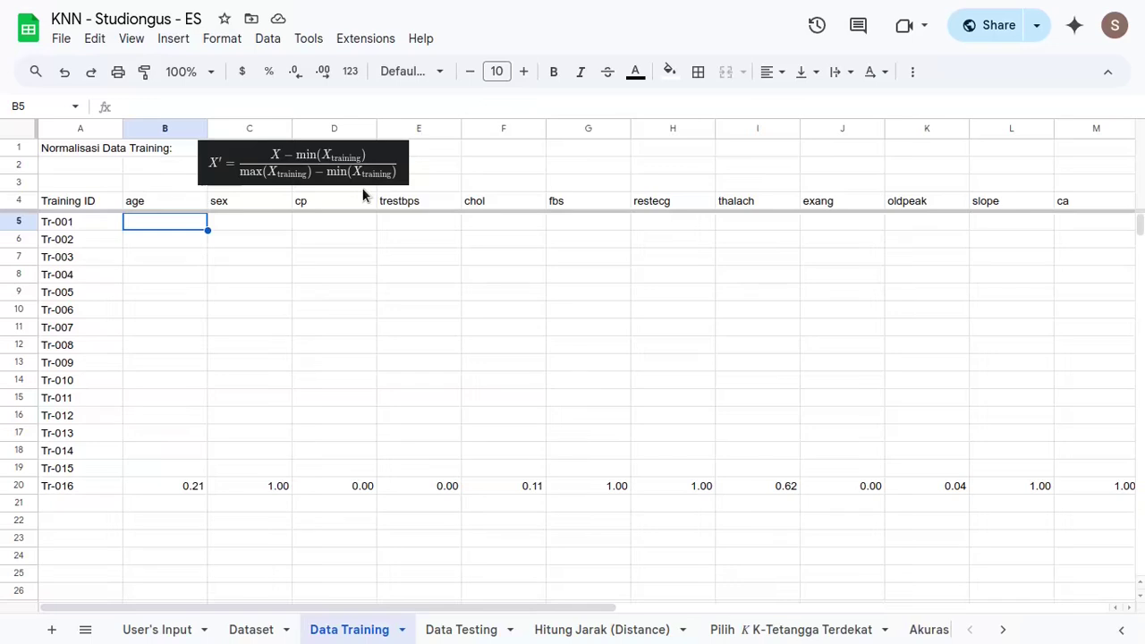
type("=")
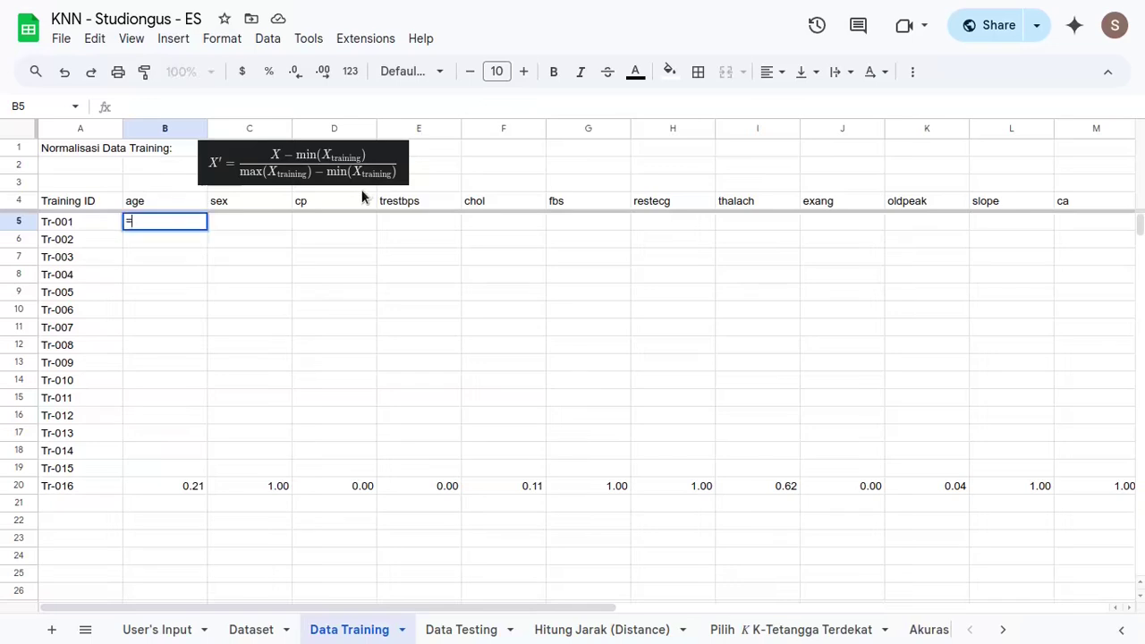
type("(")
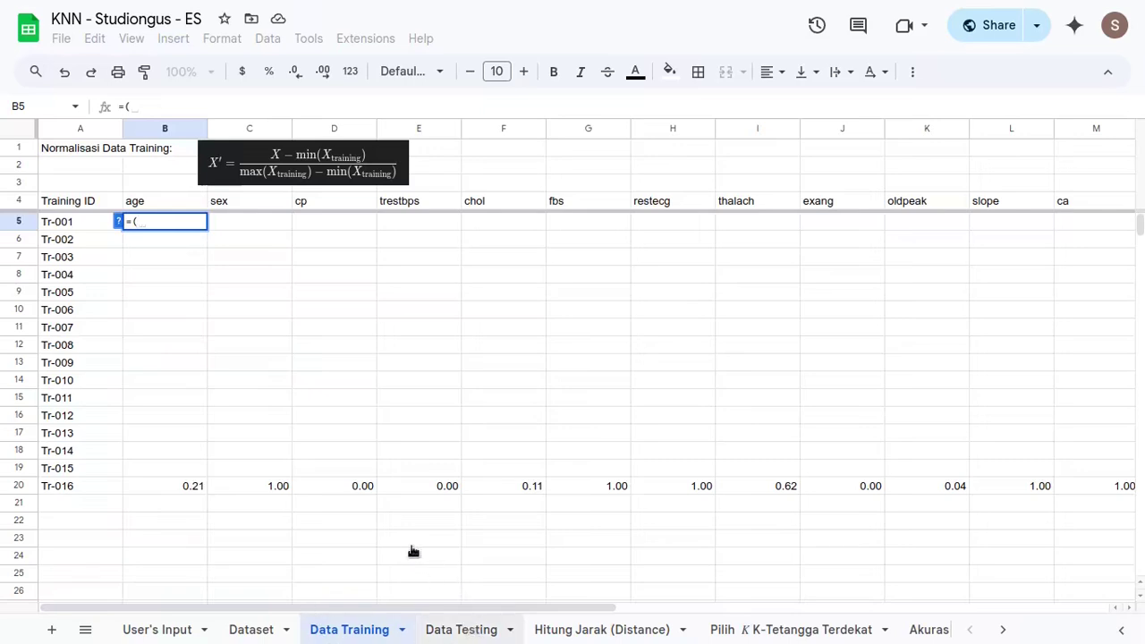
left_click(461, 629)
left_click(252, 630)
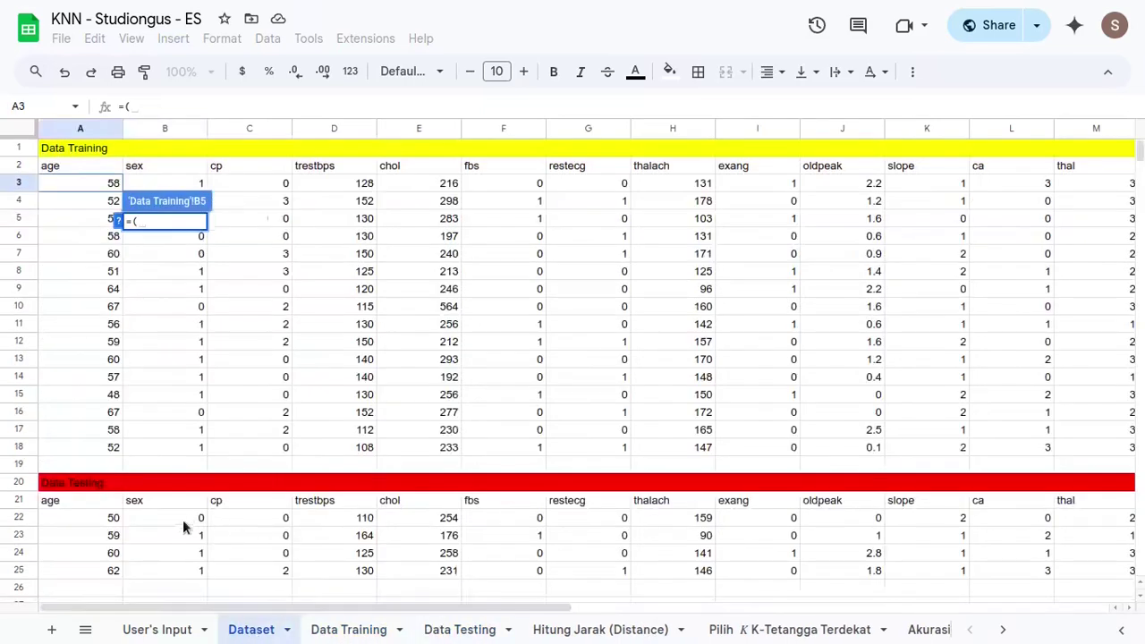
left_click(101, 517)
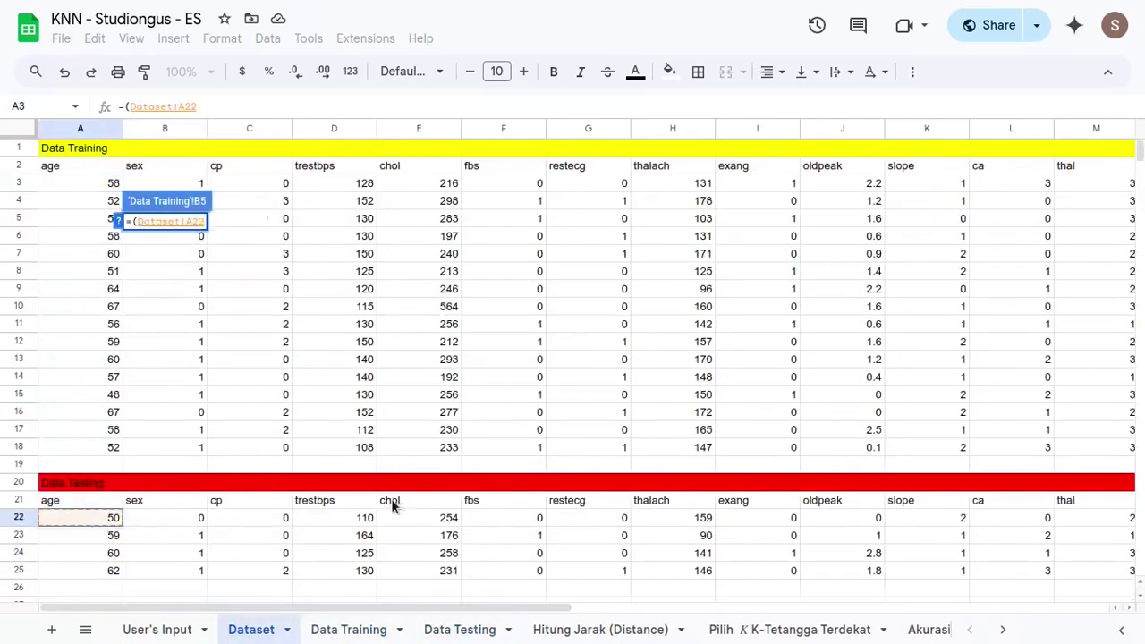
left_click(74, 181)
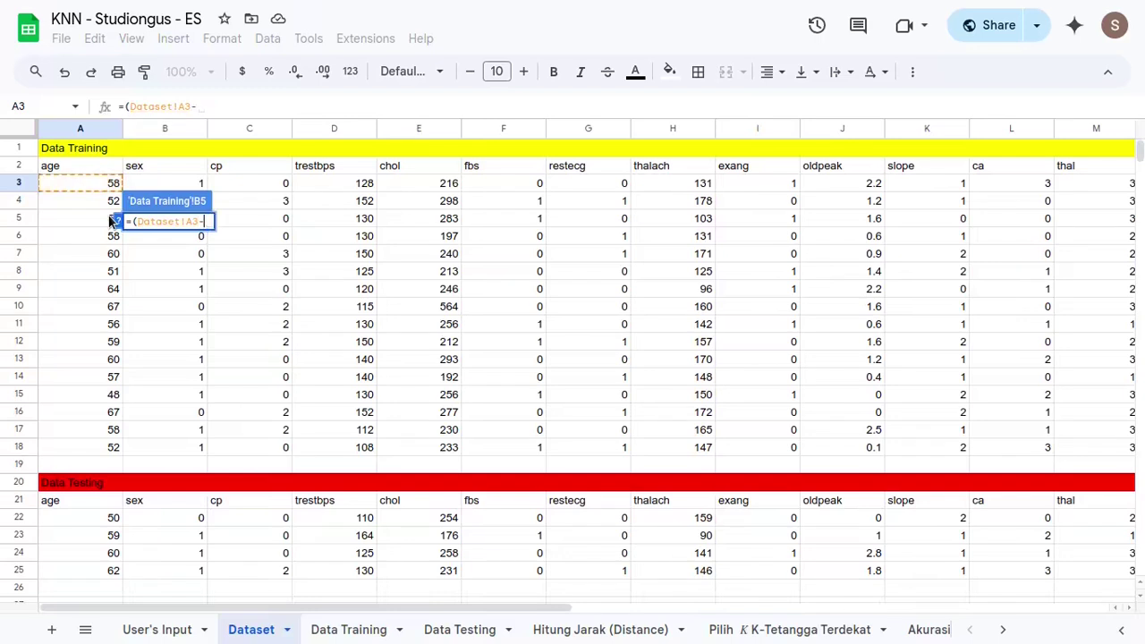
type("-min")
key("Tab")
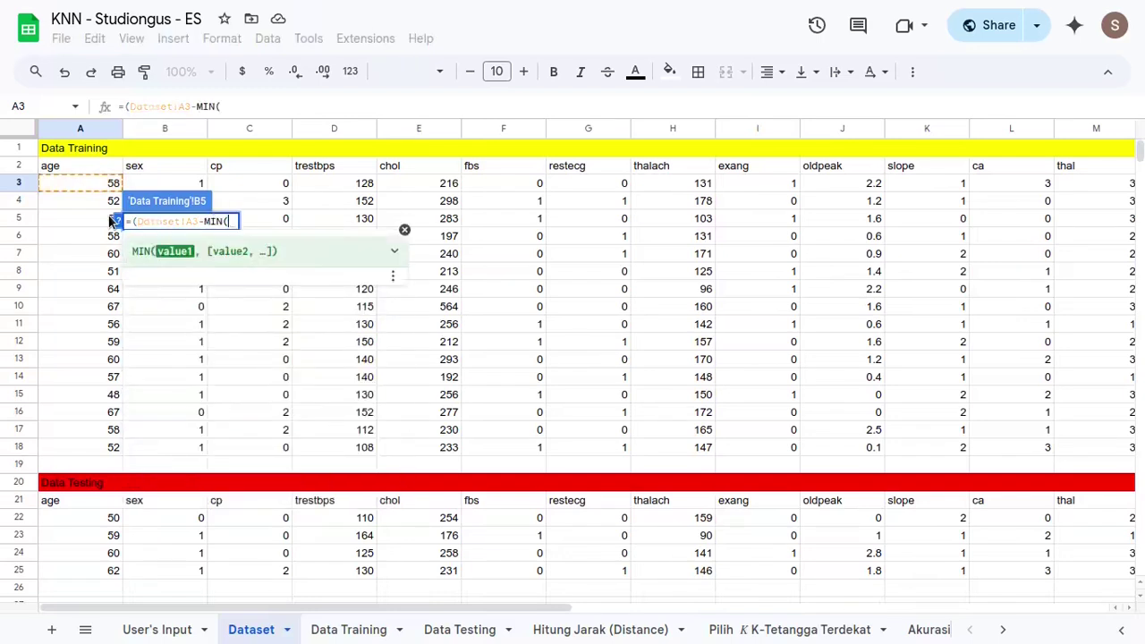
left_click(77, 183)
key("ctrl+shift+Down")
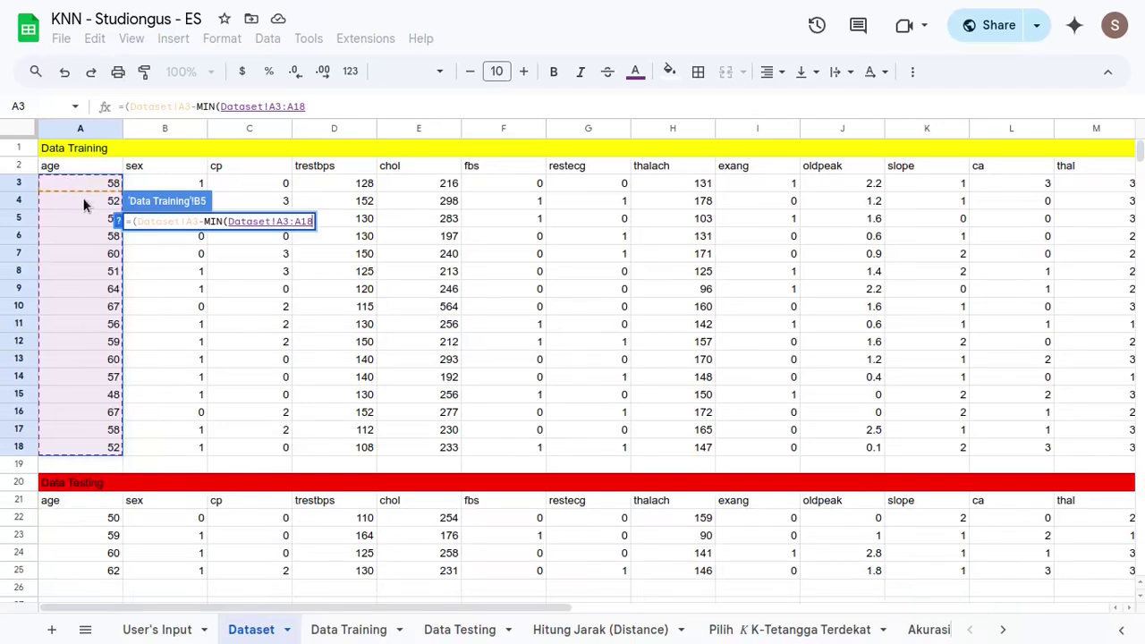
type("))")
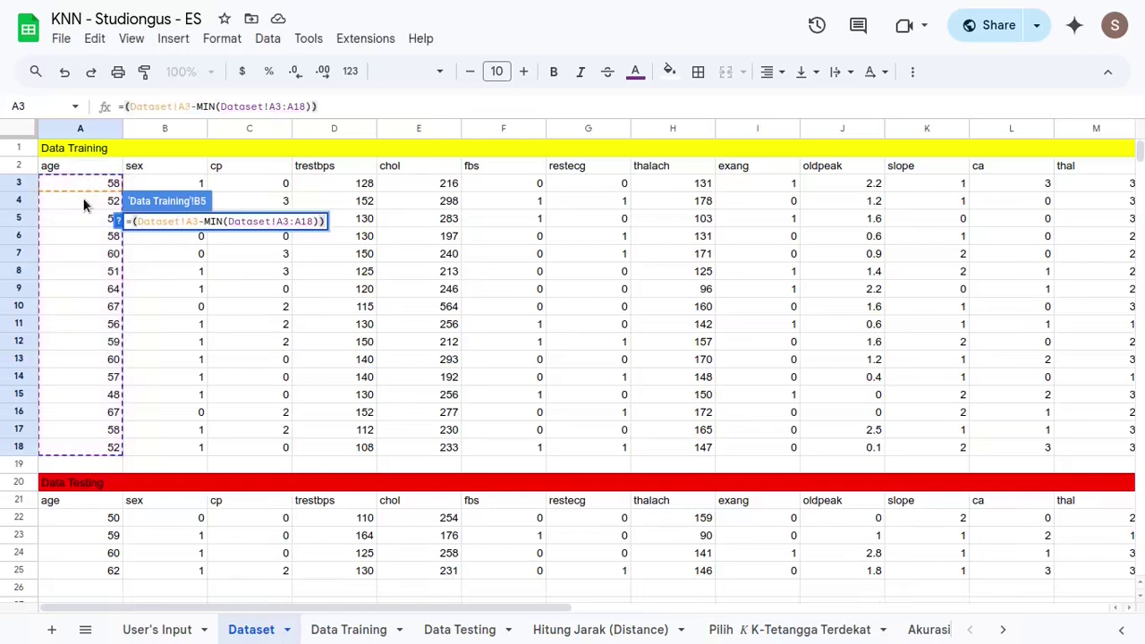
- Extend the B5 formula with a division whose bracketed denominator begins with MAX over Dataset!A3:A18
type("/")
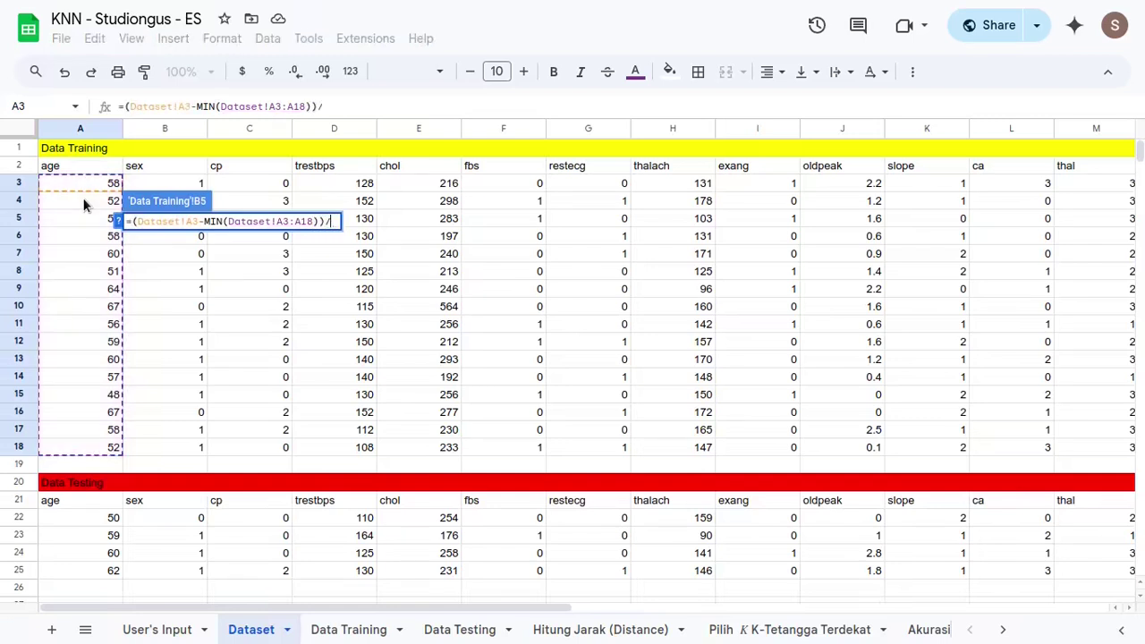
type("max")
key("BackSpace")
key("BackSpace")
key("BackSpace")
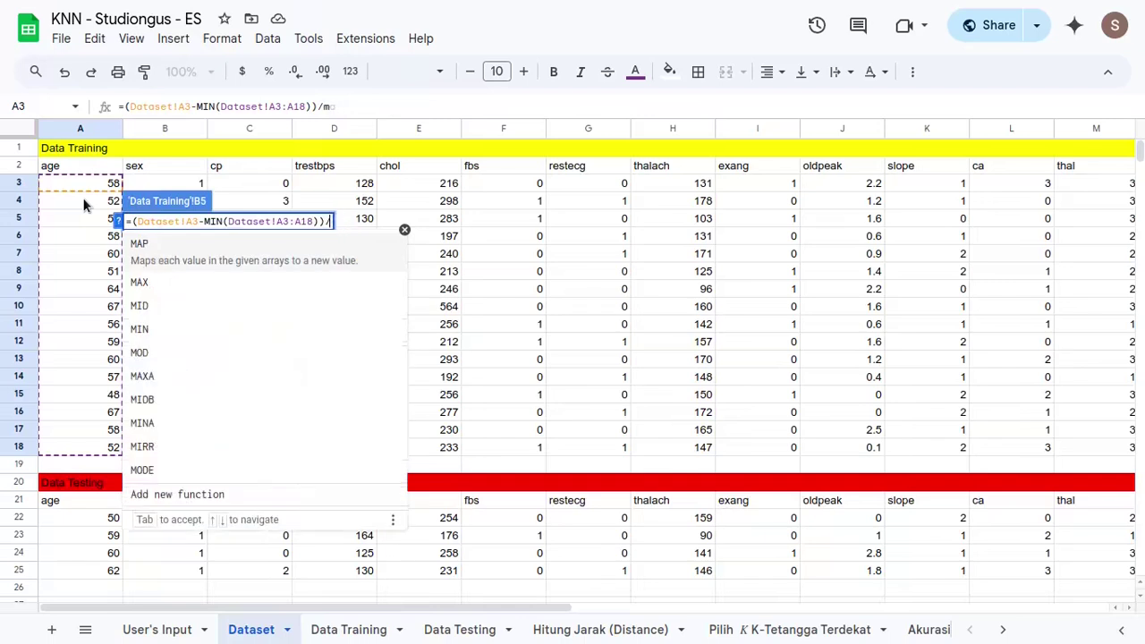
type("(")
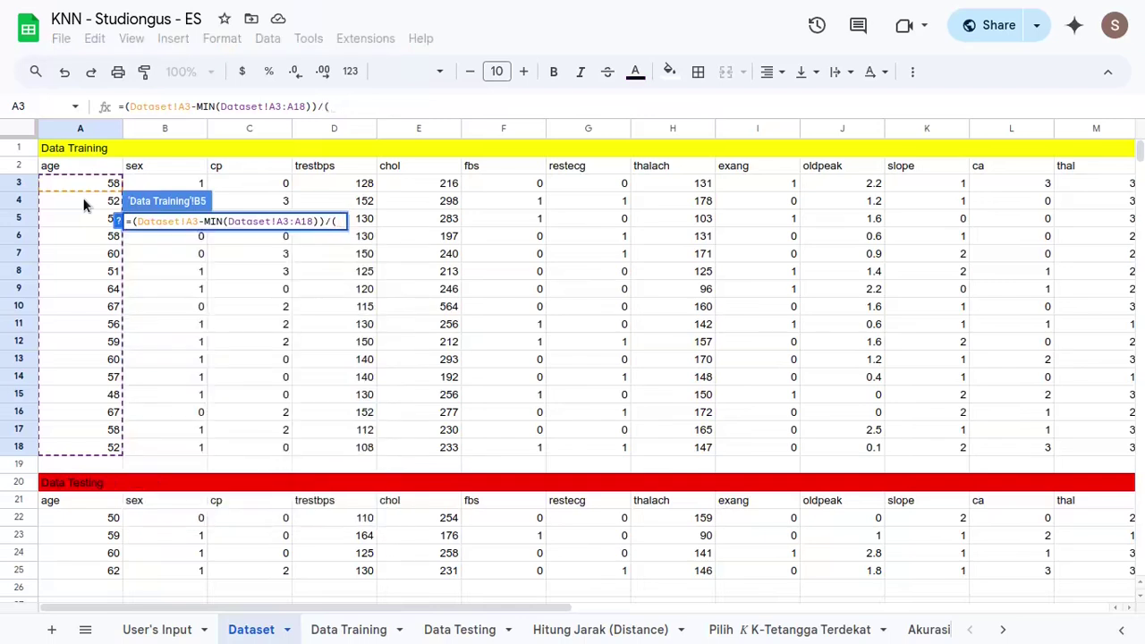
type("max")
key("Tab")
left_click(85, 188)
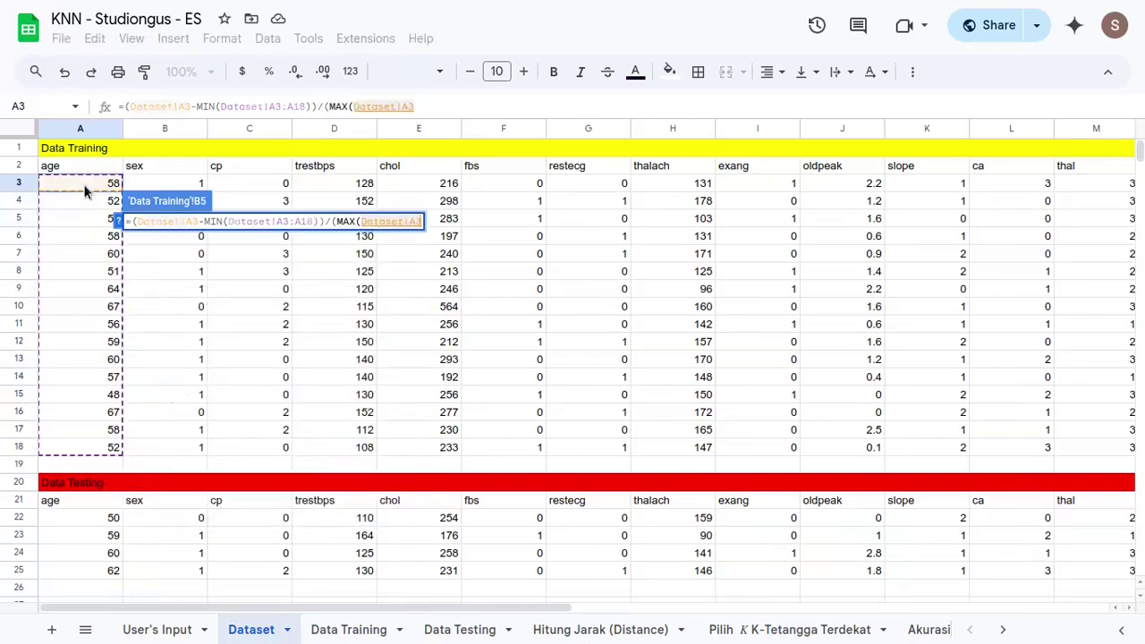
key("ctrl+shift+Down")
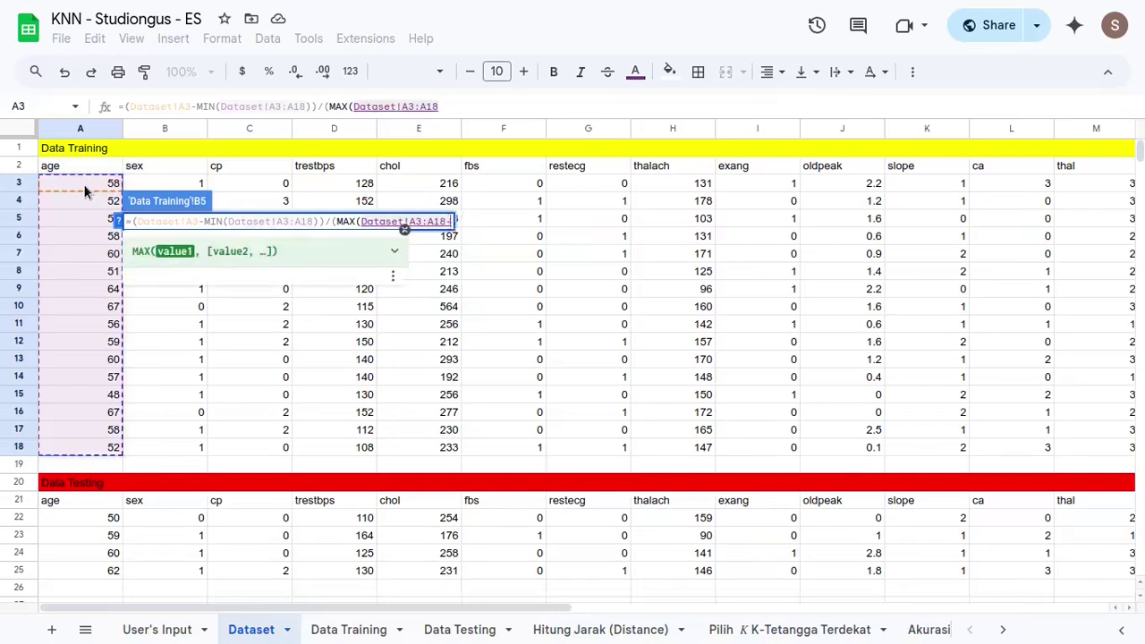
- Subtract MIN(Dataset!A3:A18) in the denominator of the B5 formula and enter the formula
type("-min")
key("Tab")
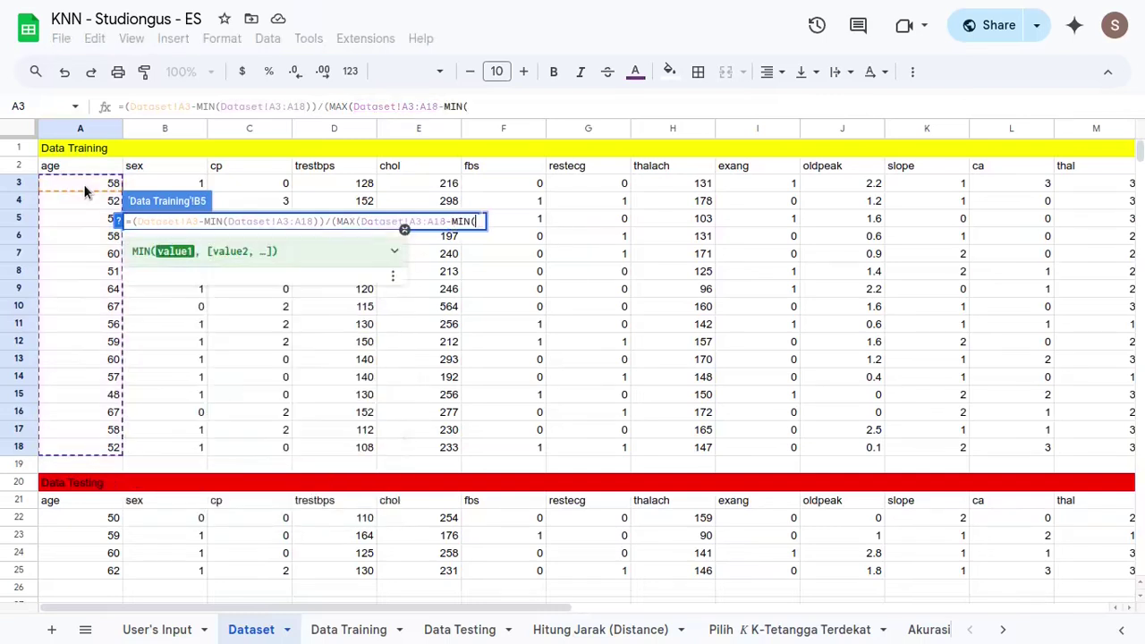
left_click(85, 190)
key("ctrl+shift+Down")
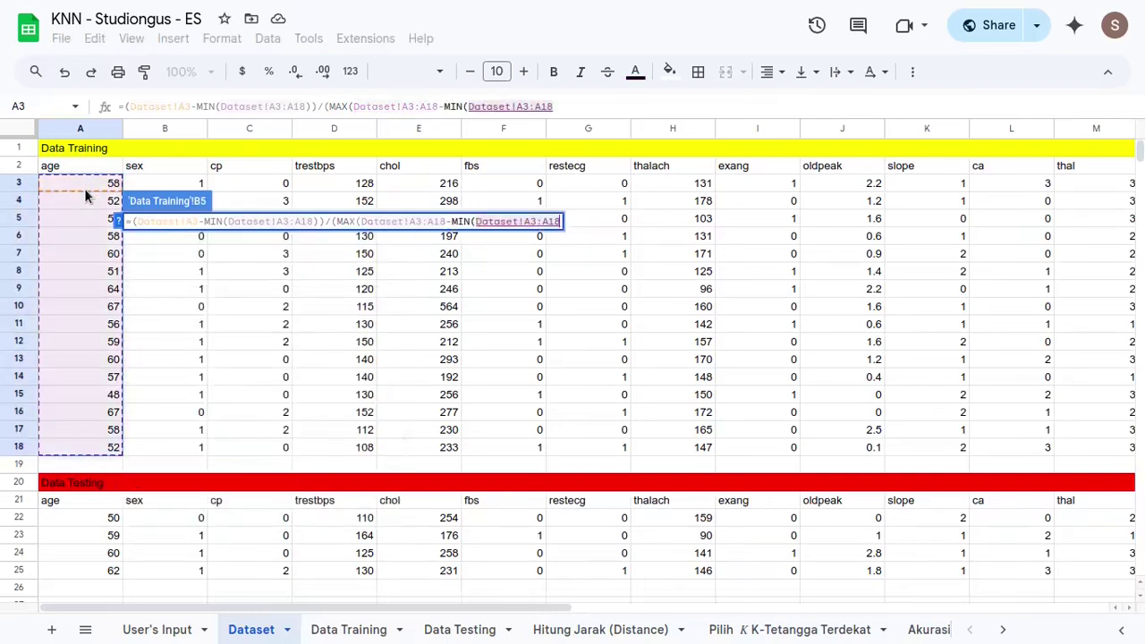
type("))")
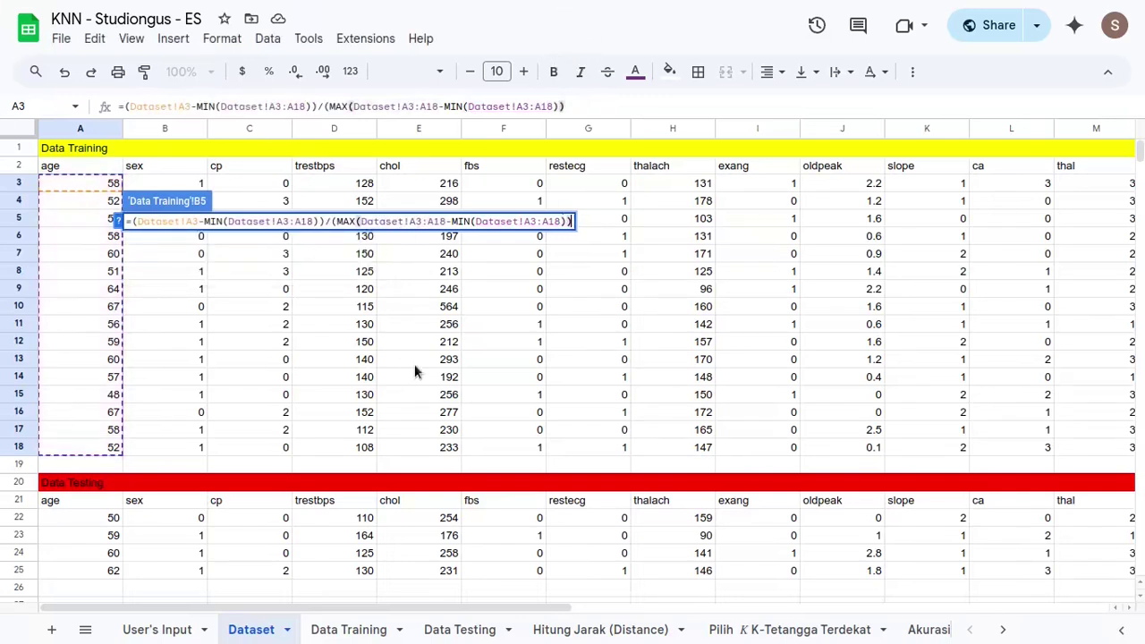
key("Return")
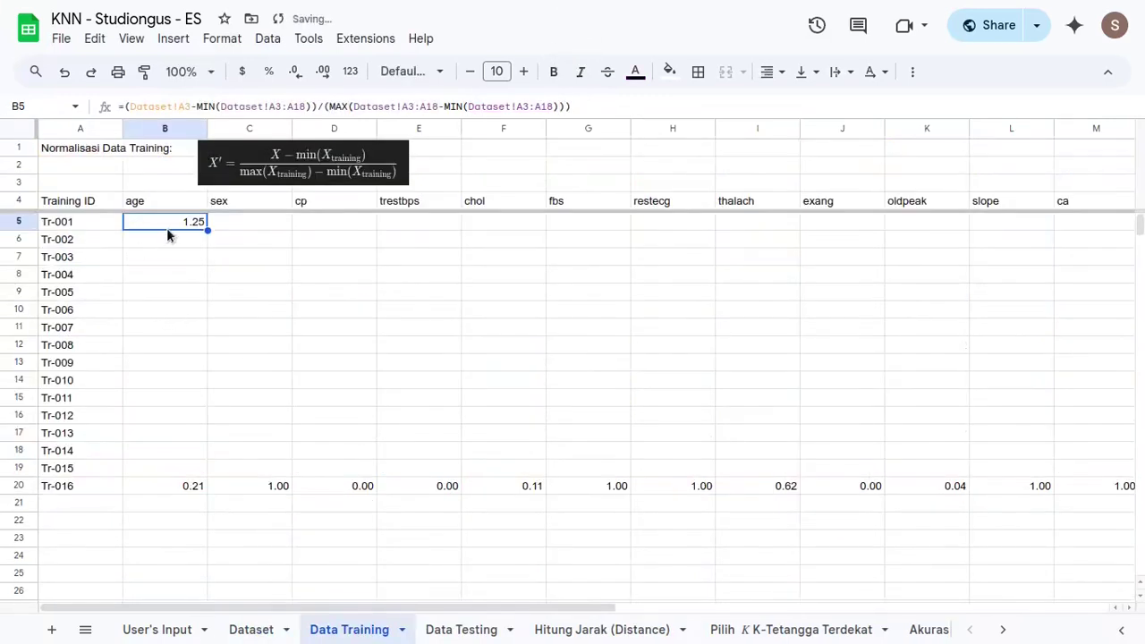
- Correct the brackets in B5 so the denominator reads (MAX(Dataset!A3:A18)-MIN(Dataset!A3:A18))
double_click(170, 231)
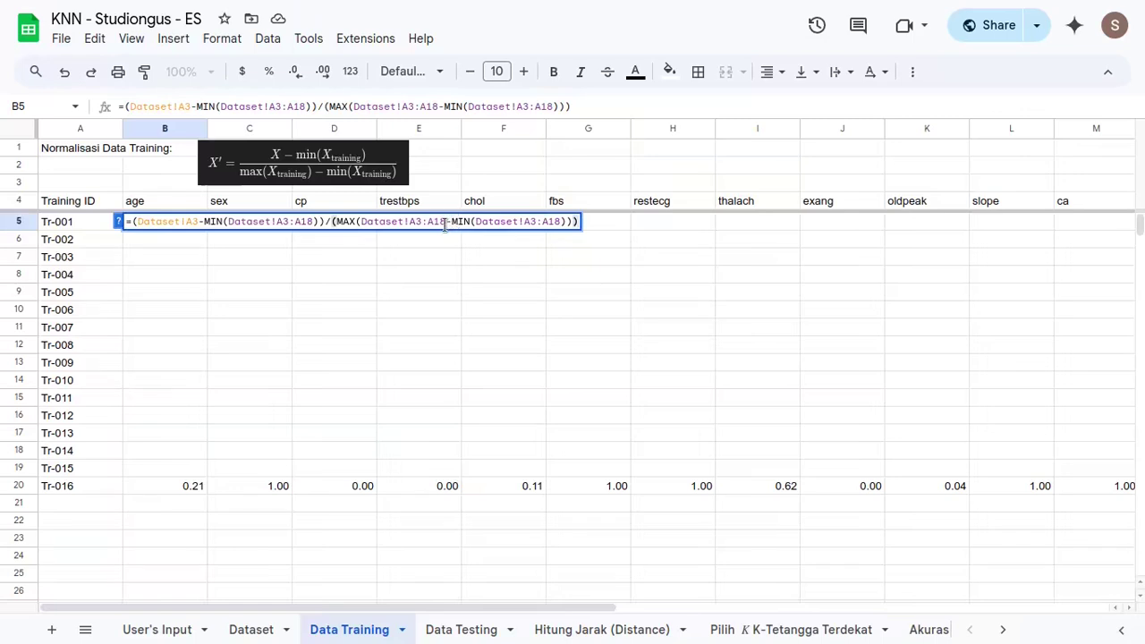
key("Escape")
double_click(190, 227)
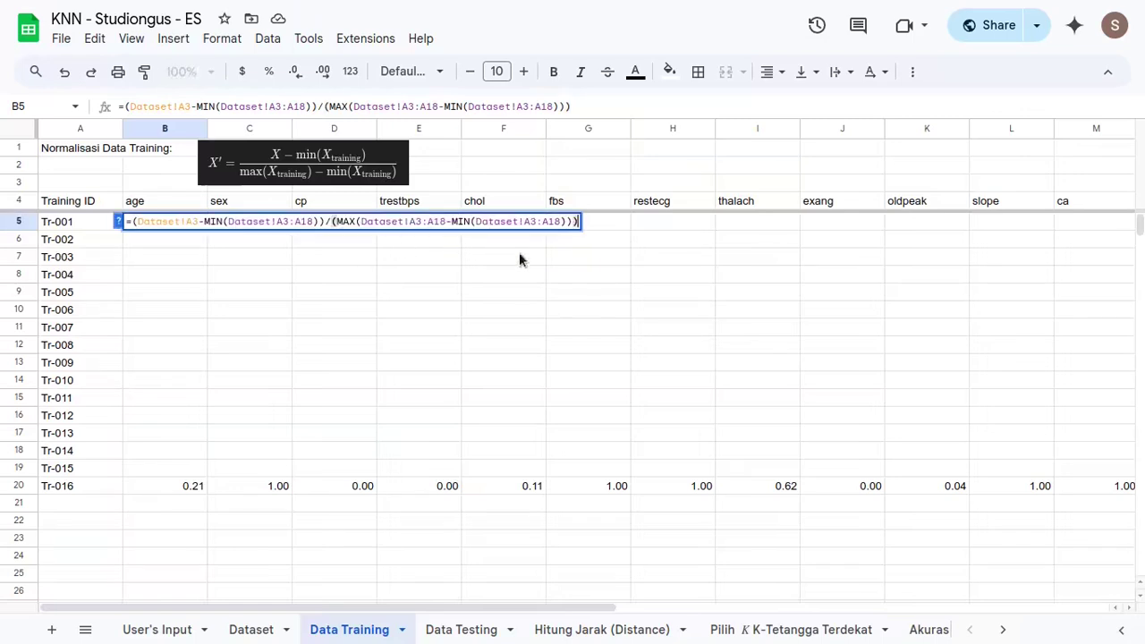
left_click(445, 223)
type(")")
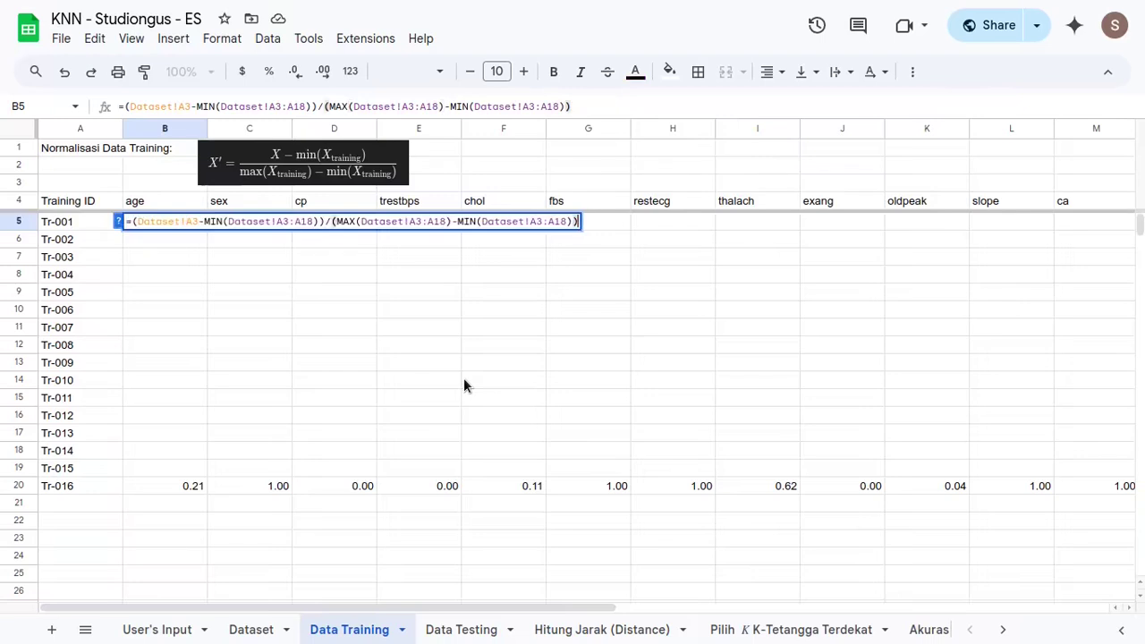
key("Return")
key("Up")
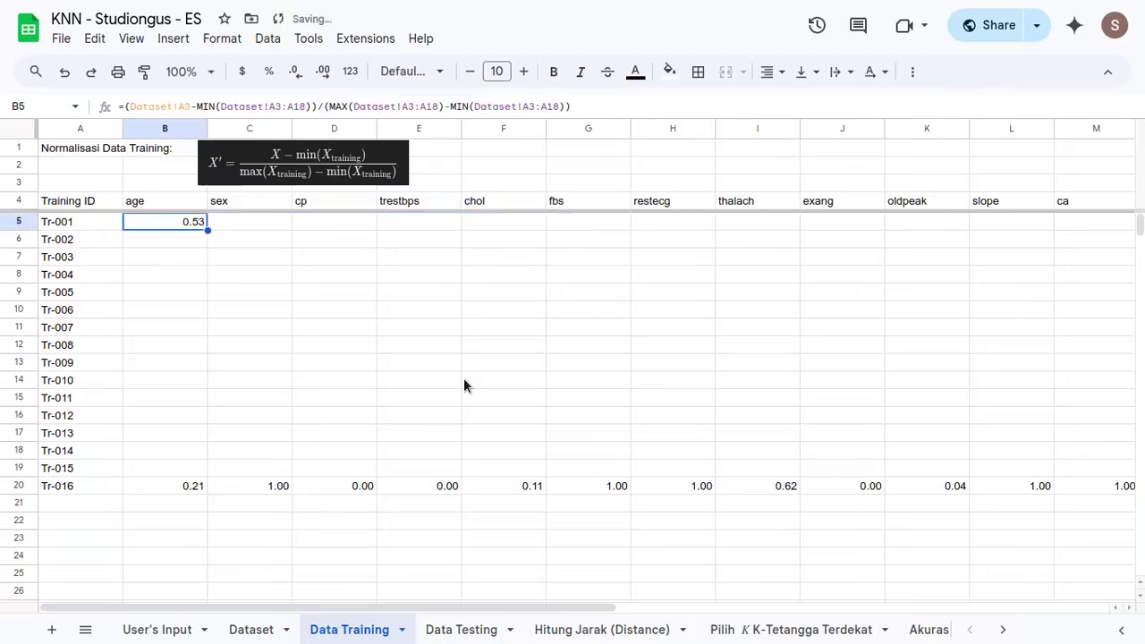
- Lock the rows of the MIN and MAX ranges in the B5 formula as Dataset!A$3:A$18
key("F2")
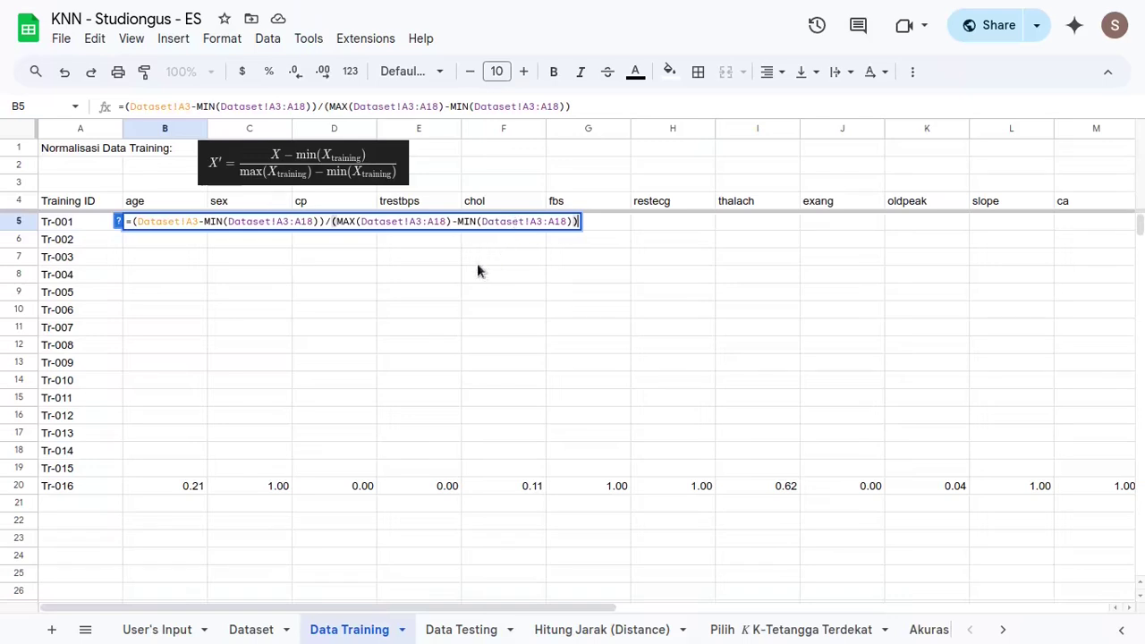
left_click_drag(289, 222, 543, 224)
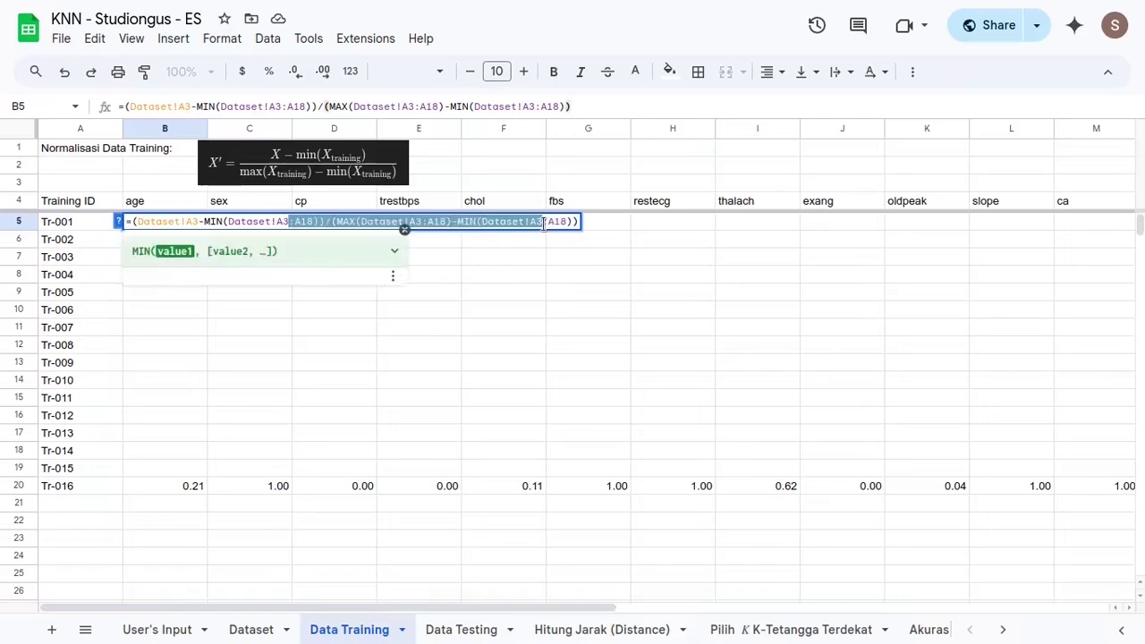
key("F4")
key("F4")
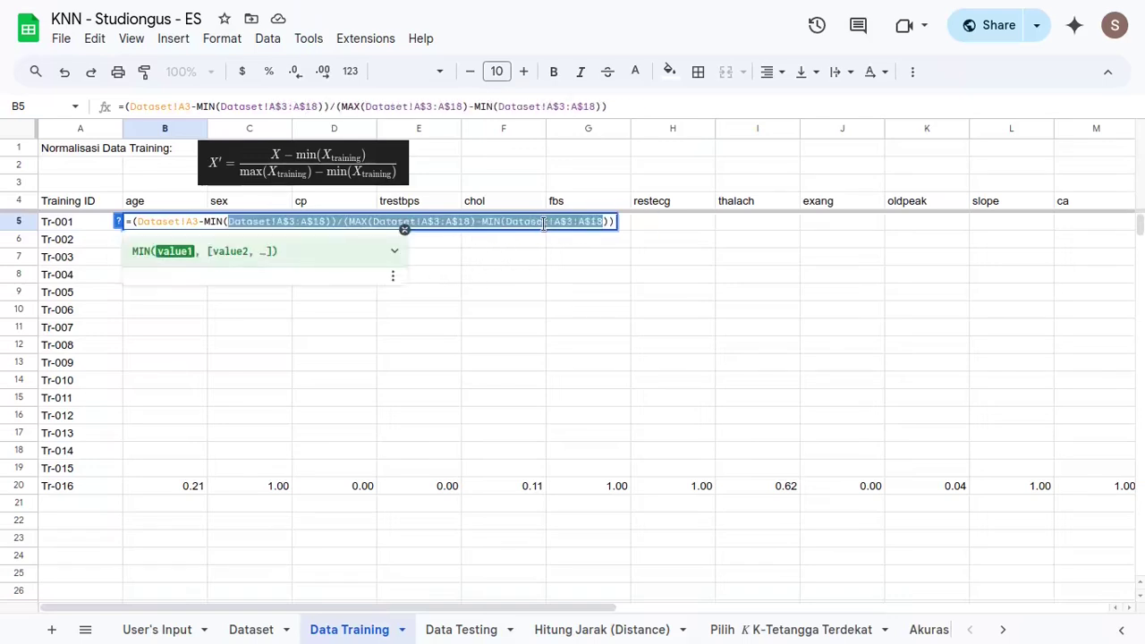
key("Return")
key("Up")
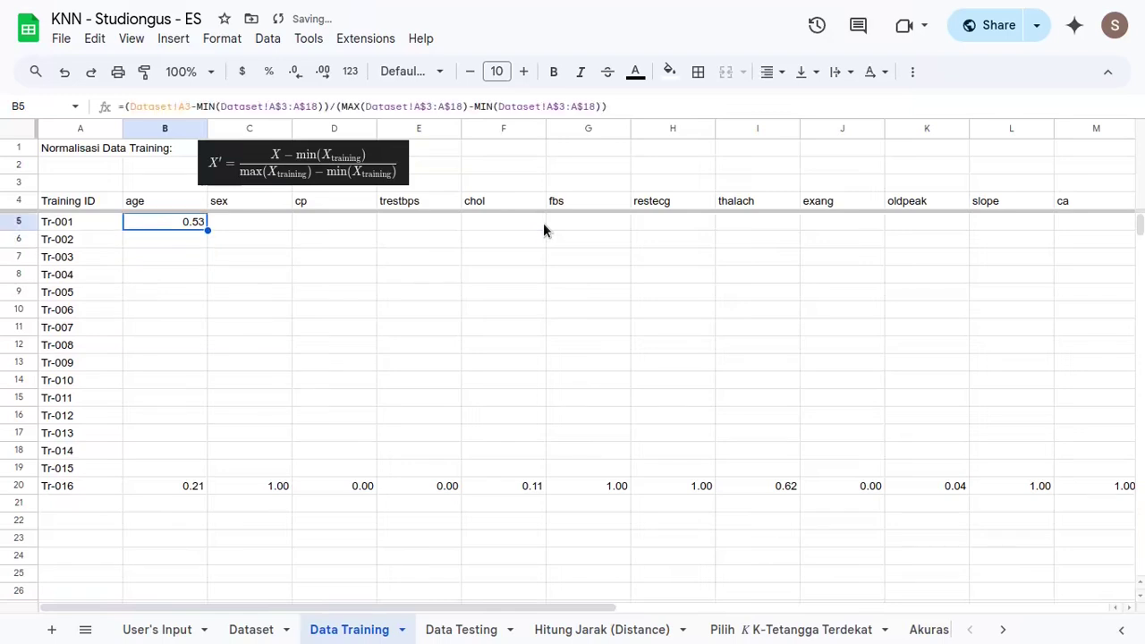
- Clear Tr-016's normalized values in C20:N20, leaving out its age and target cells
key("Left")
key("ctrl+Down")
key("Right")
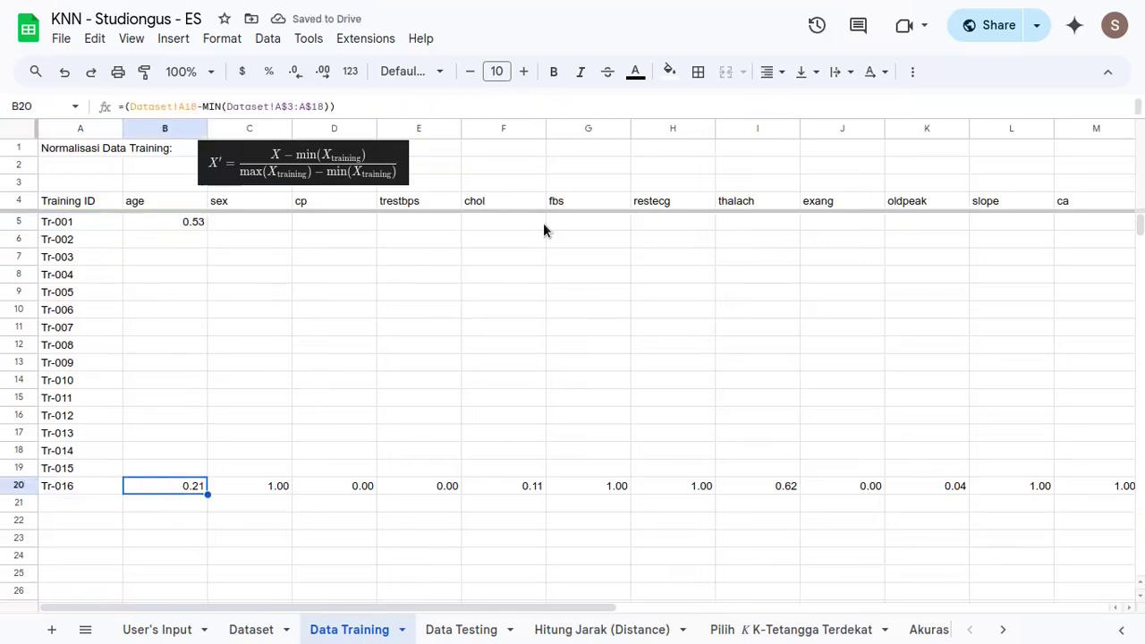
key("Right")
key("ctrl+shift+Right")
key("shift+Left")
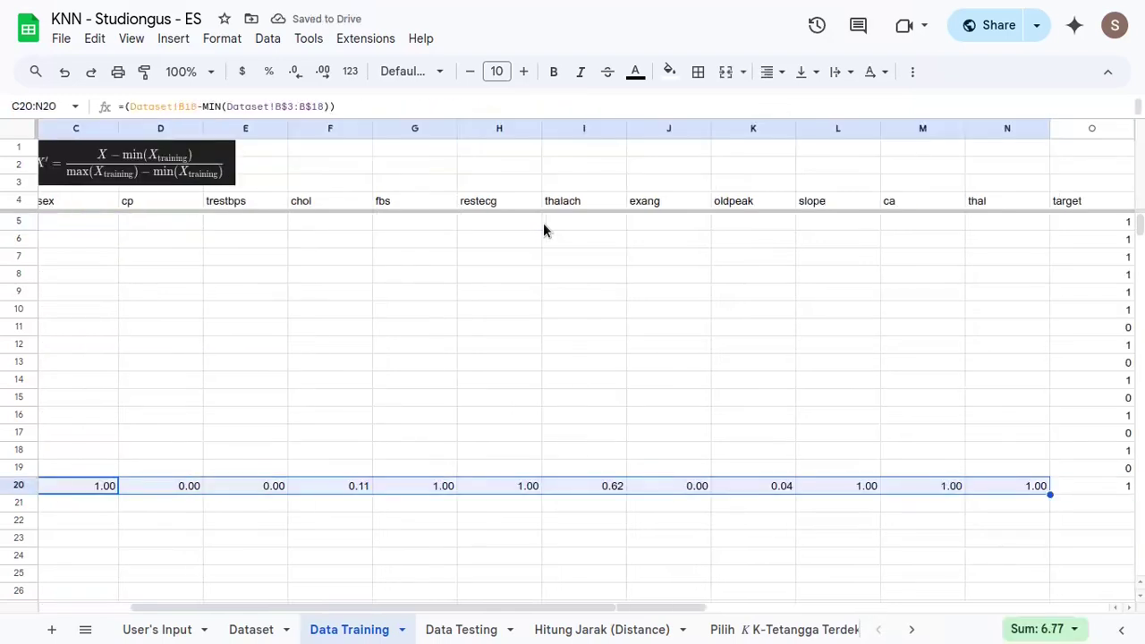
key("Delete")
- Fill the B5 normalization formula down the age column through B20
key("Home")
key("Right")
key("Up")
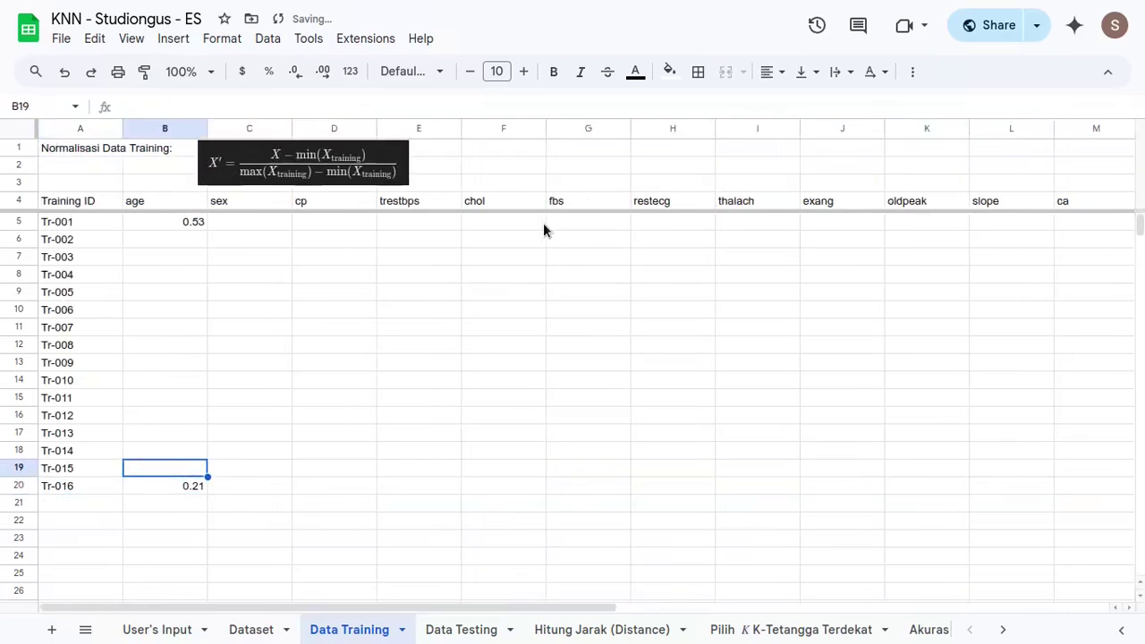
key("ctrl+Up")
key("ctrl+shift+Down")
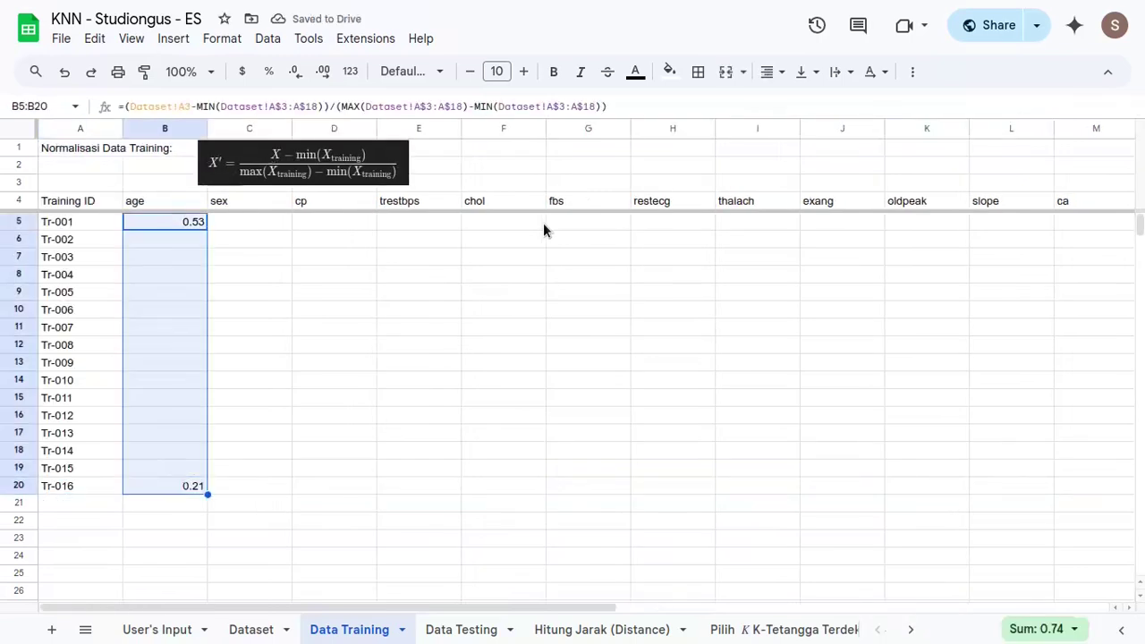
key("ctrl+d")
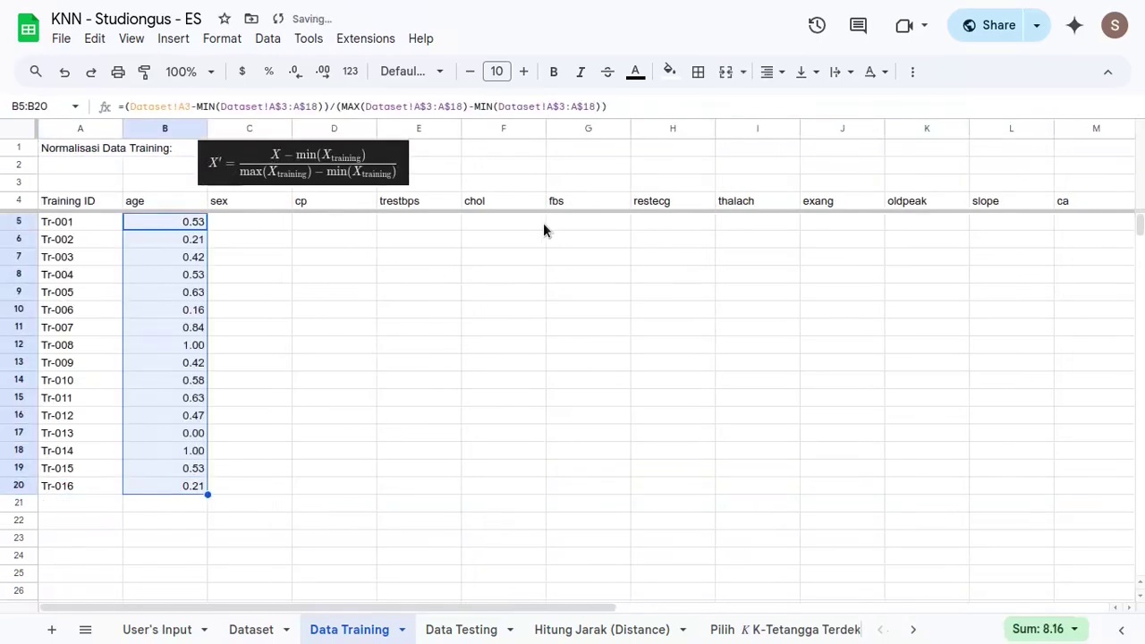
- Fill the age column's normalization formulas across from sex to thal in C5:N20, leaving out the target column
key("ctrl+shift+Right")
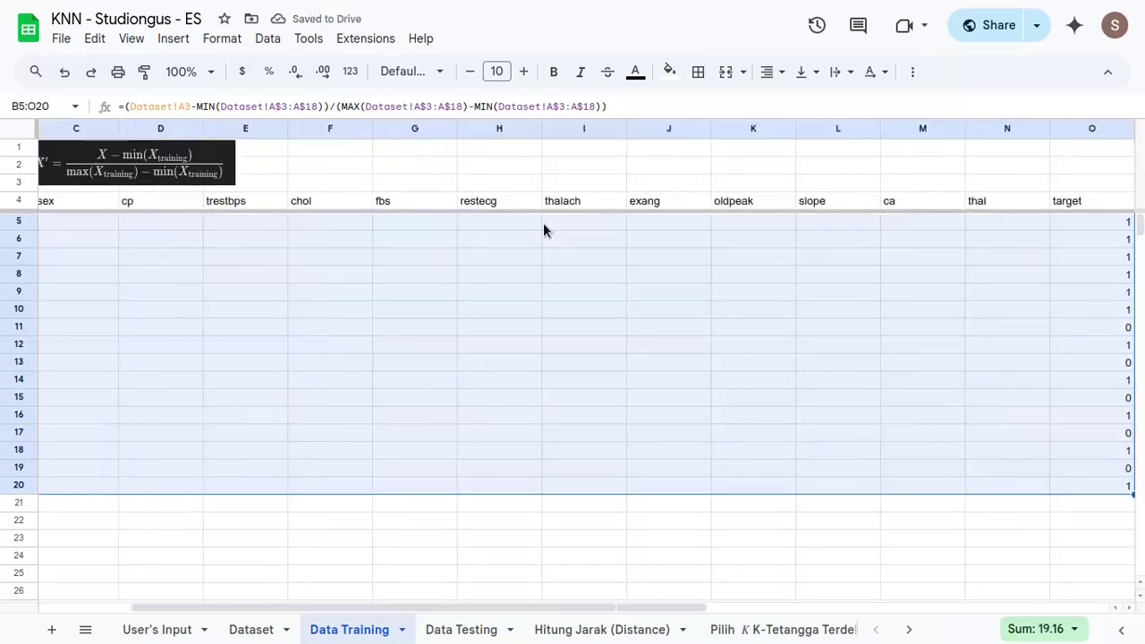
key("ctrl+r")
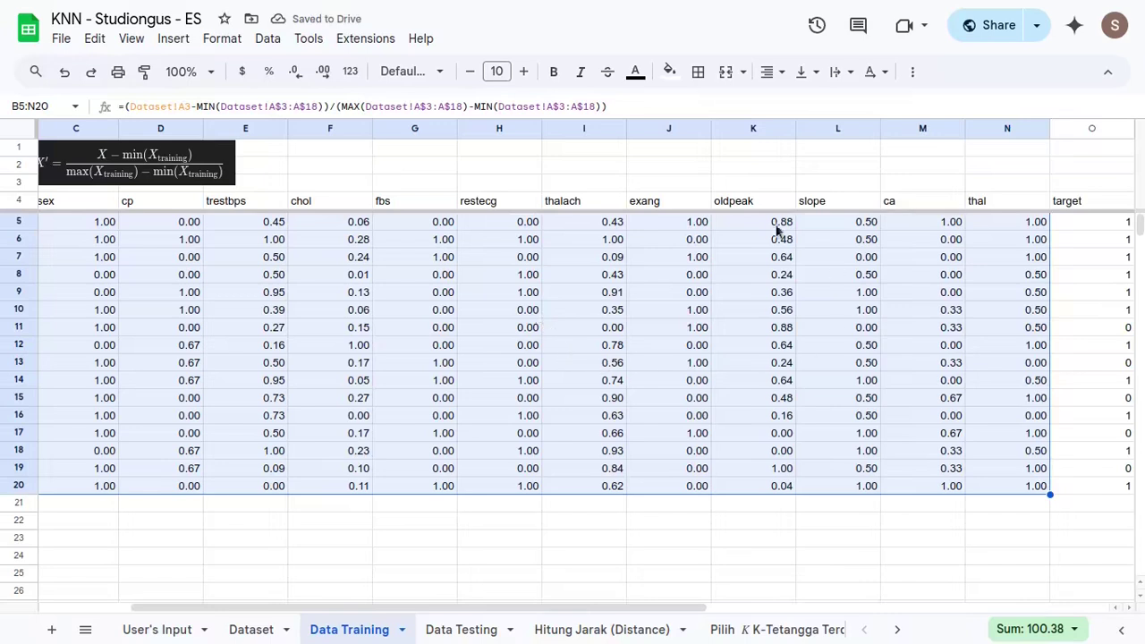
left_click(970, 436)
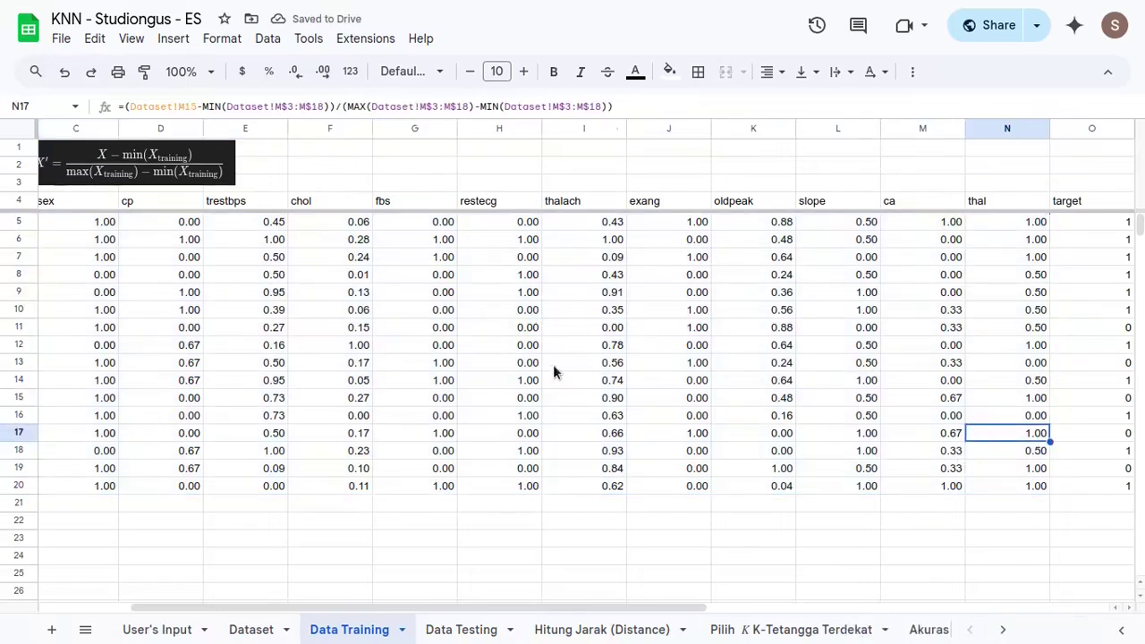
scroll(552, 364, "left", 3)
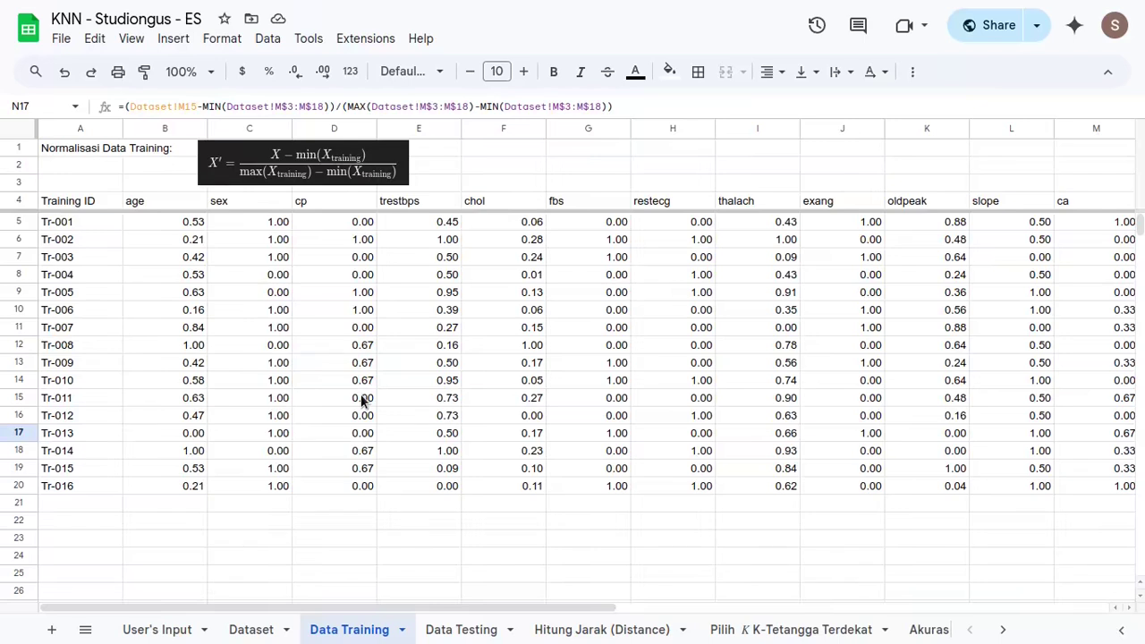
- Clear the normalized values in B5:N8 on the Data Testing sheet, leaving out the target column
left_click(454, 629)
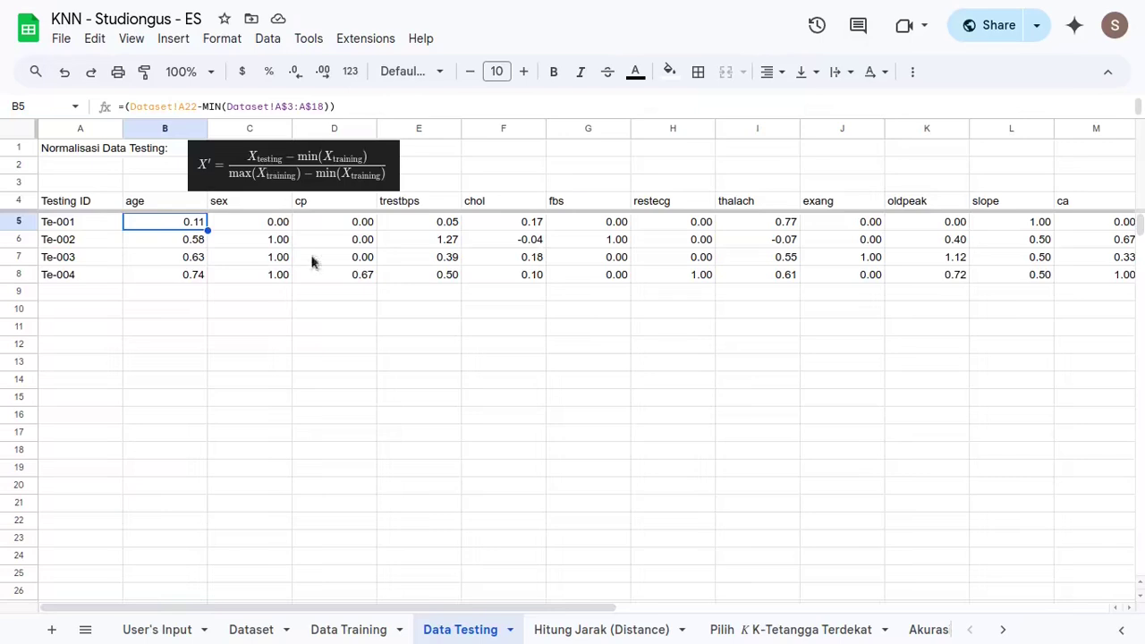
left_click(356, 631)
left_click(444, 631)
key("ctrl+shift+Down")
key("ctrl+shift+Right")
key("shift+Left")
key("Delete")
left_click_drag(519, 607, 423, 536)
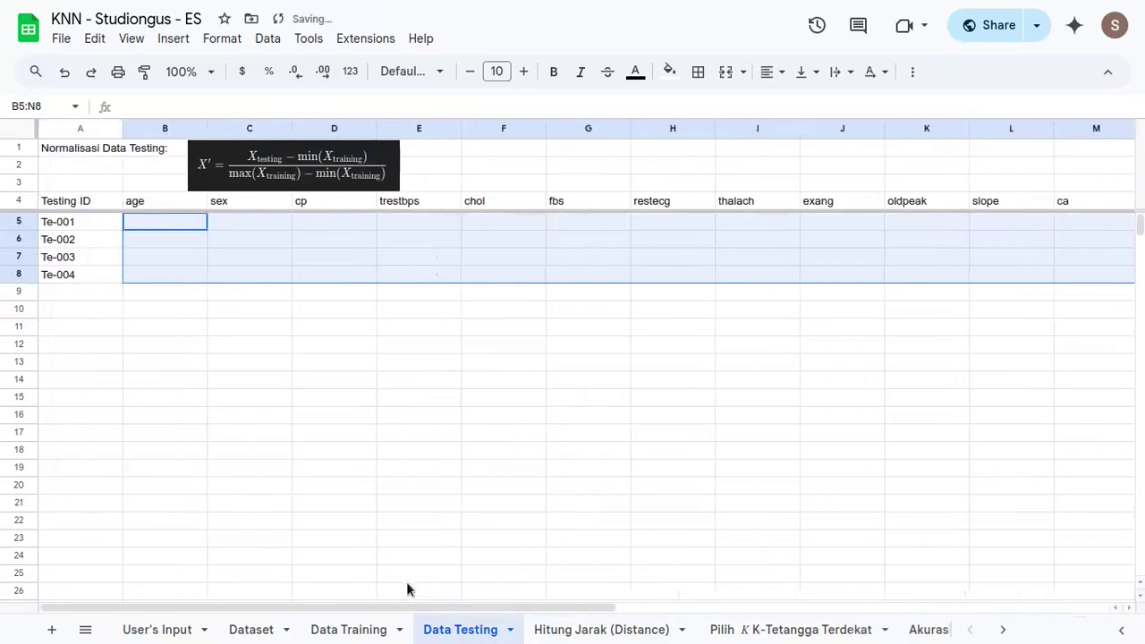
- Examine the testing IDs and target column O5:O8 on Data Testing against the testing rows on the Dataset sheet
scroll(465, 385, "right", 4)
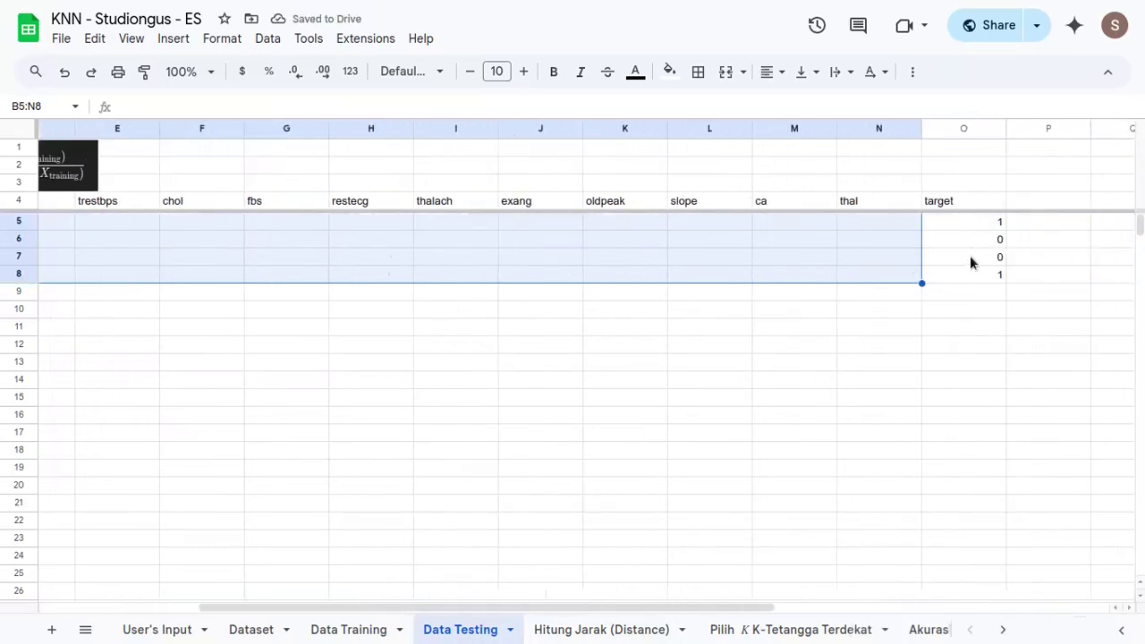
scroll(961, 260, "left", 4)
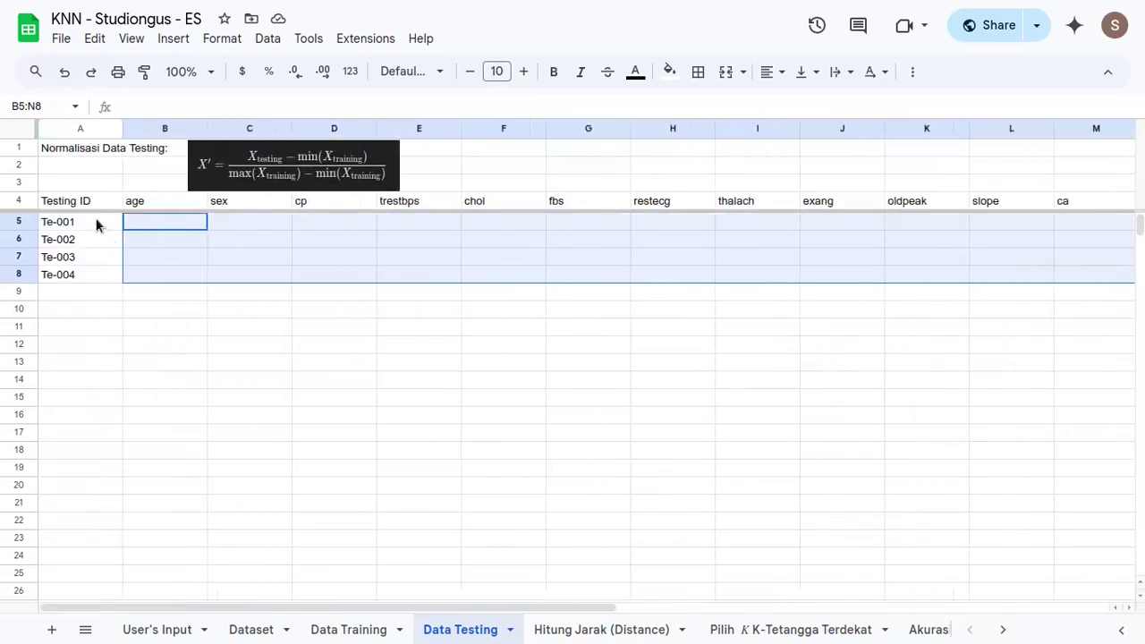
left_click_drag(96, 224, 95, 273)
scroll(543, 286, "right", 6)
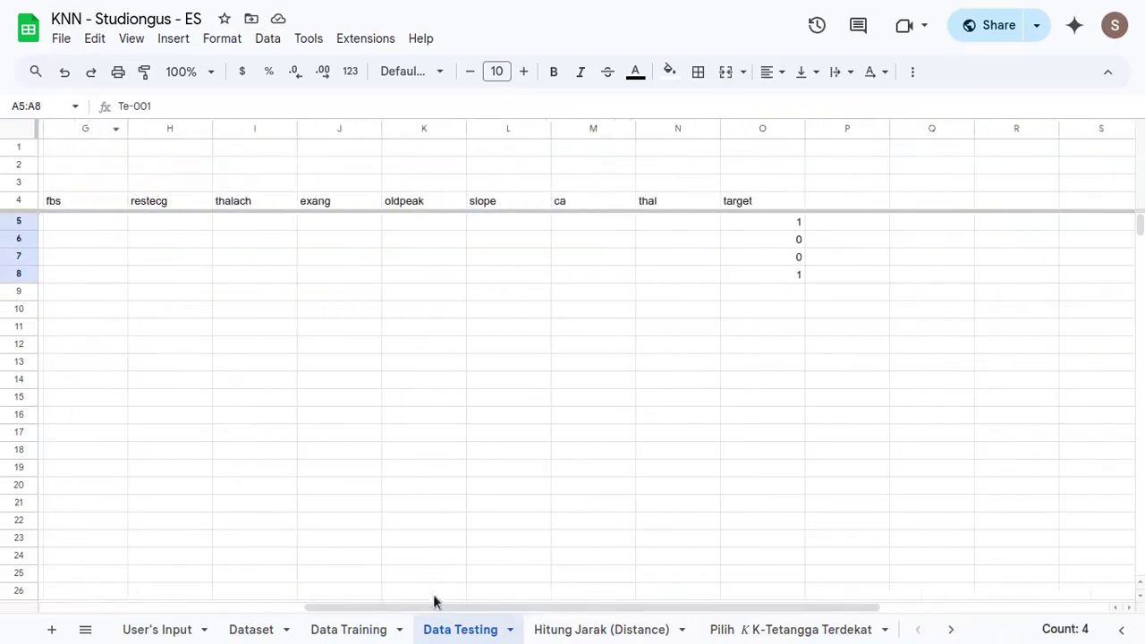
left_click(237, 629)
scroll(423, 340, "down", 5)
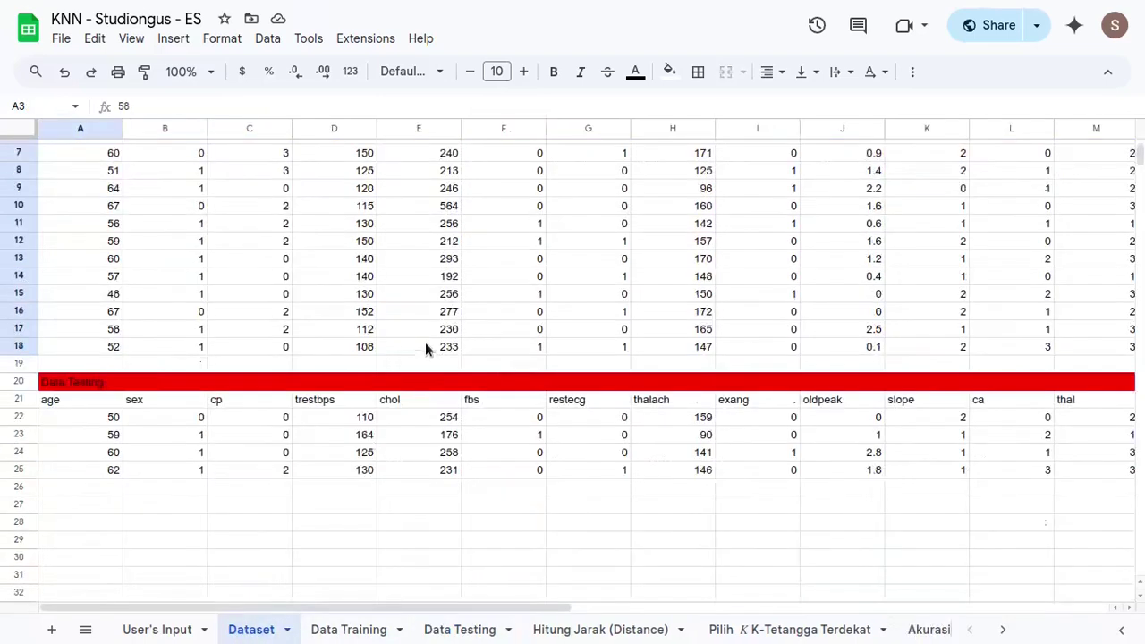
scroll(835, 416, "right", 4)
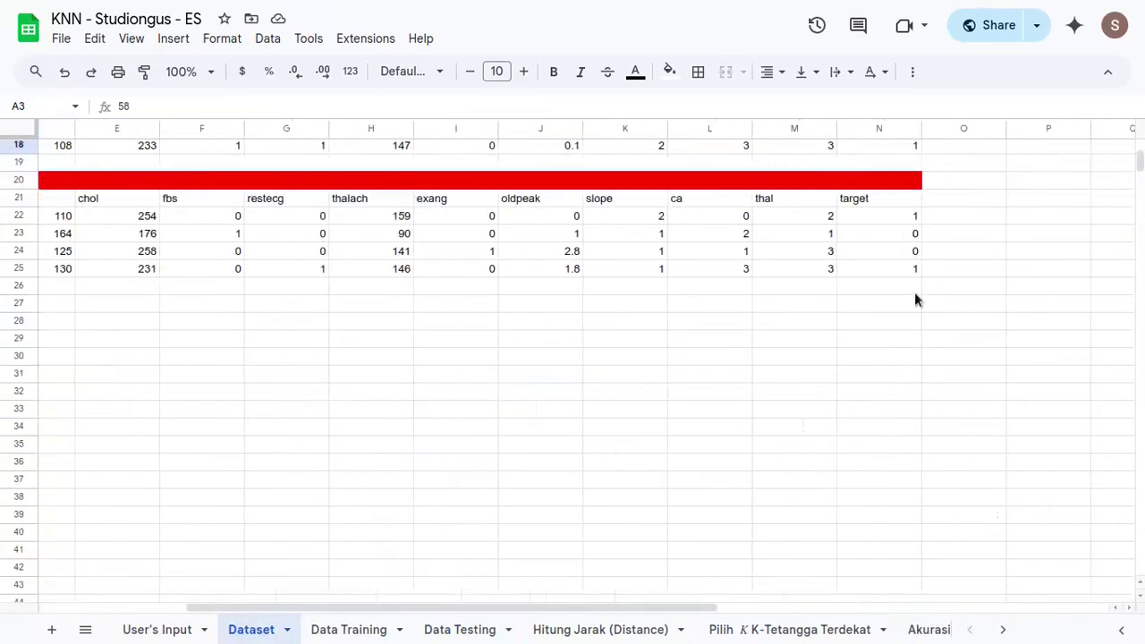
left_click(442, 633)
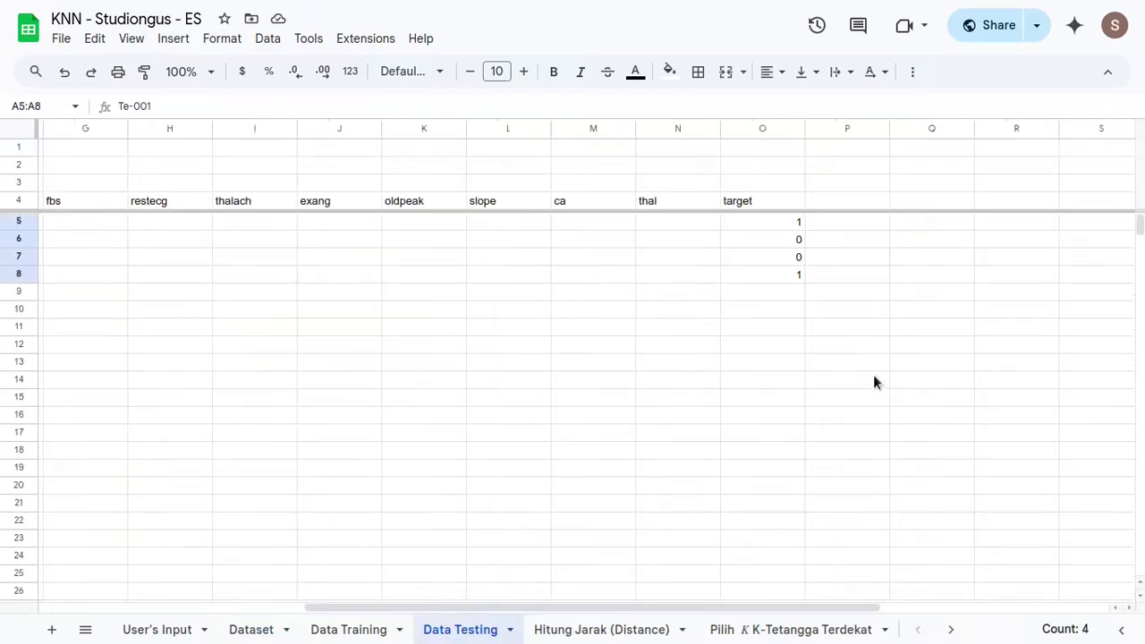
left_click_drag(777, 224, 779, 274)
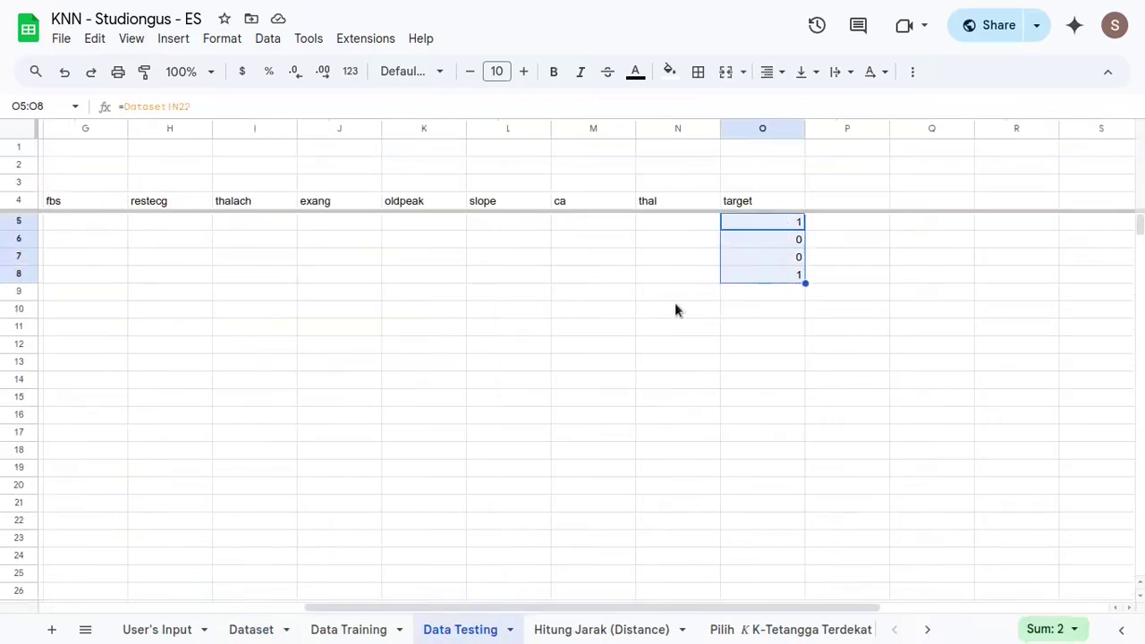
scroll(662, 308, "left", 6)
- Compare the target column O5:O20 on Data Training with the training targets on the Dataset sheet
left_click(362, 631)
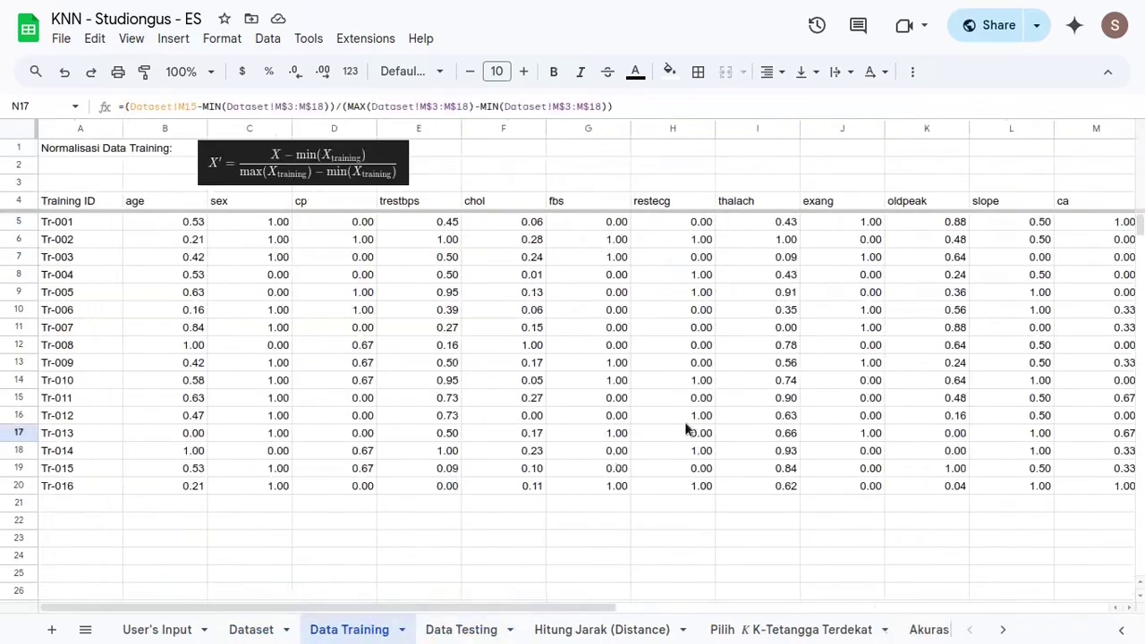
scroll(975, 349, "right", 5)
scroll(975, 345, "right", 2)
left_click_drag(675, 224, 677, 491)
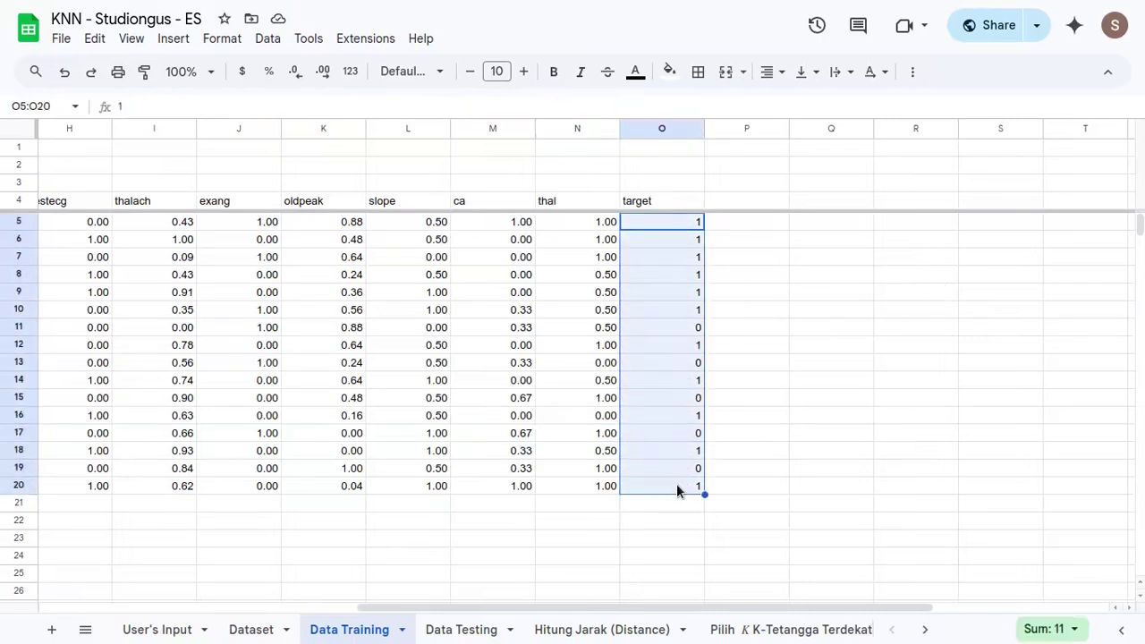
left_click(252, 630)
scroll(817, 343, "up", 4)
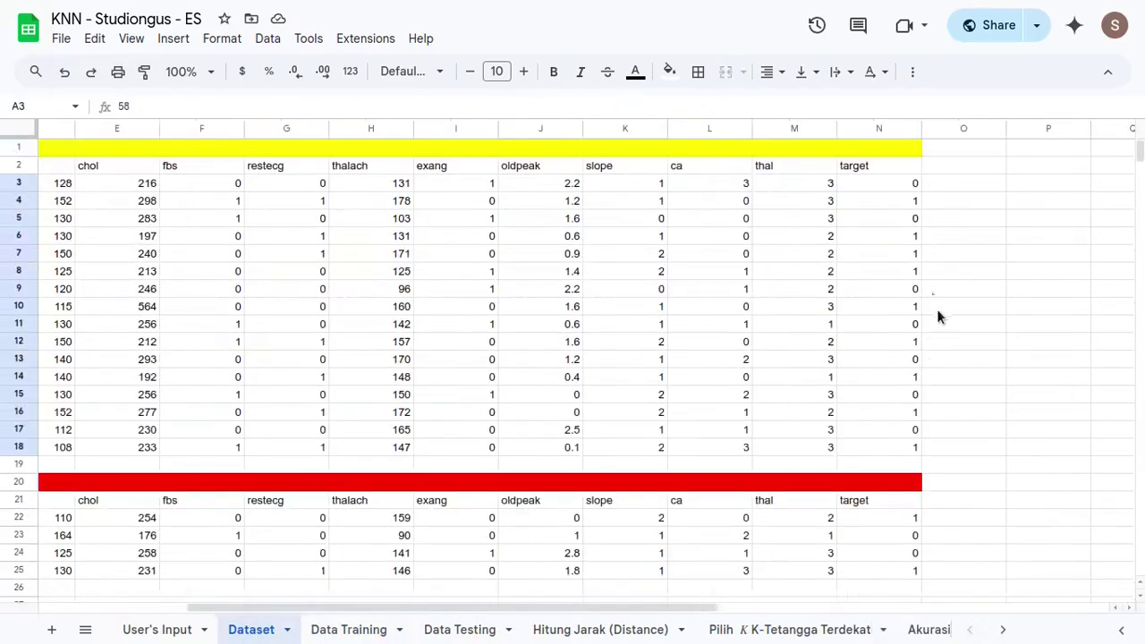
left_click(467, 635)
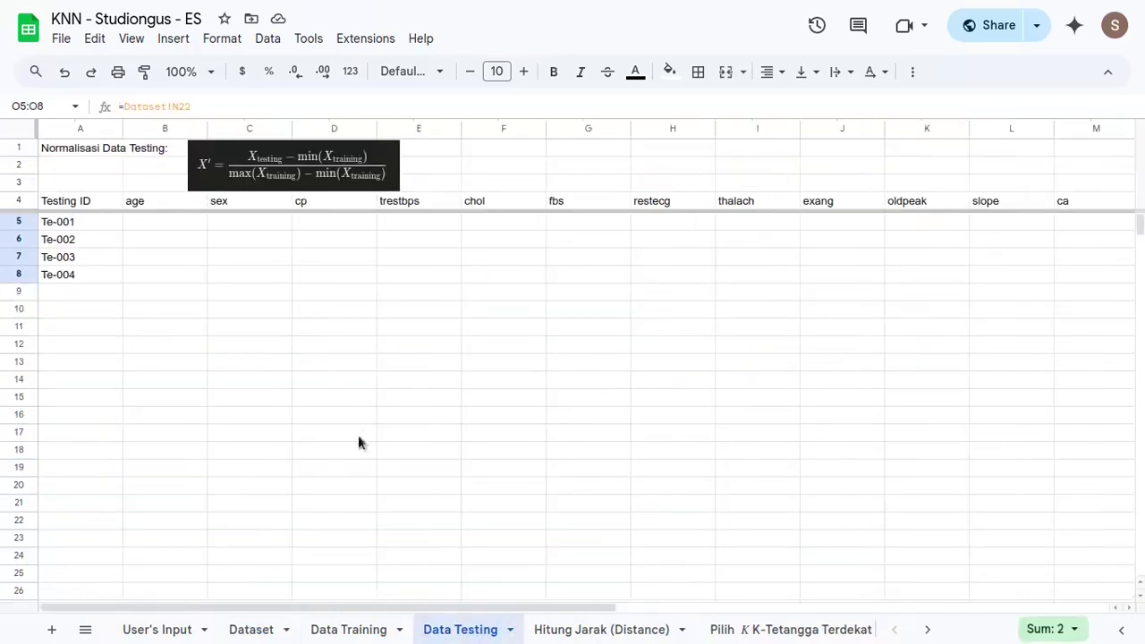
- Copy the normalization formula text from Data Training cell B5 into Data Testing cell B5
left_click(349, 631)
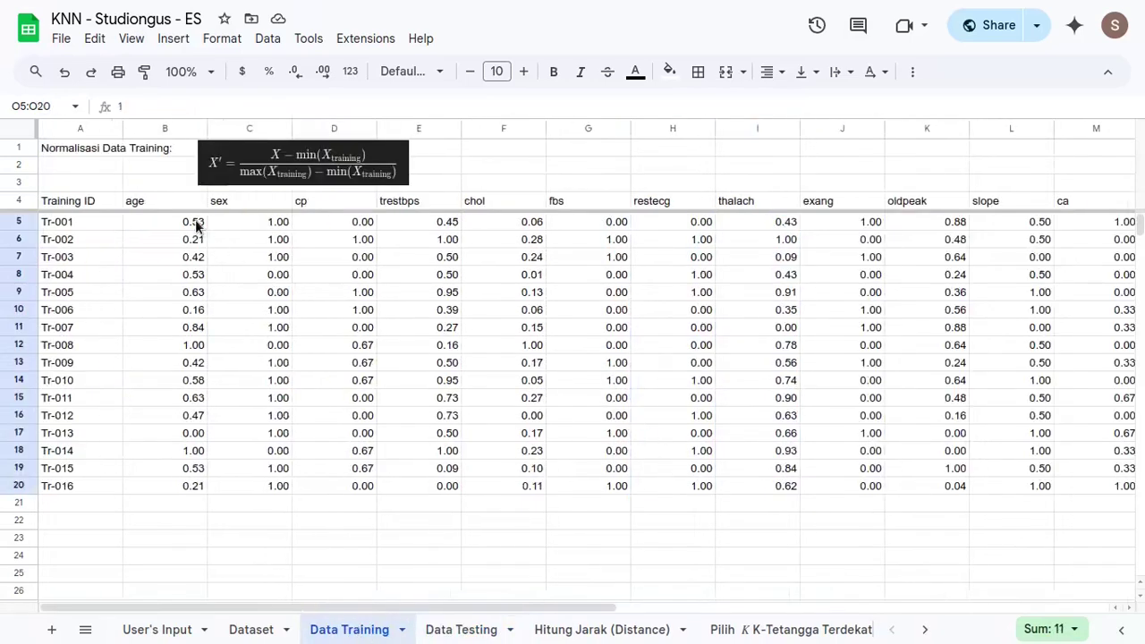
double_click(195, 221)
key("ctrl+a")
key("ctrl+c")
key("Escape")
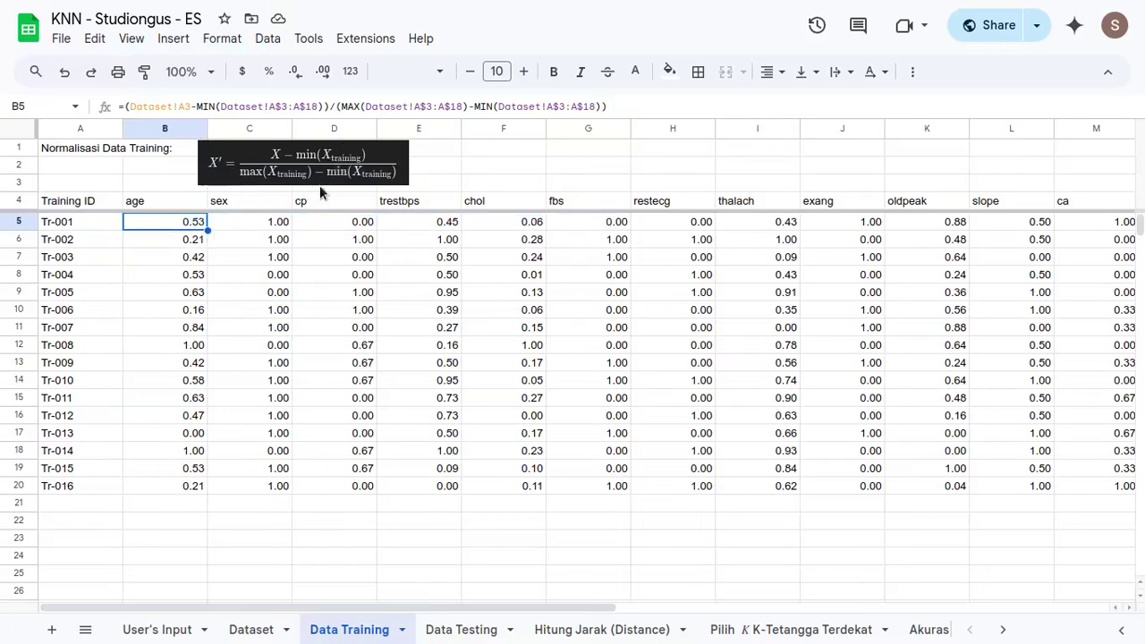
left_click(460, 630)
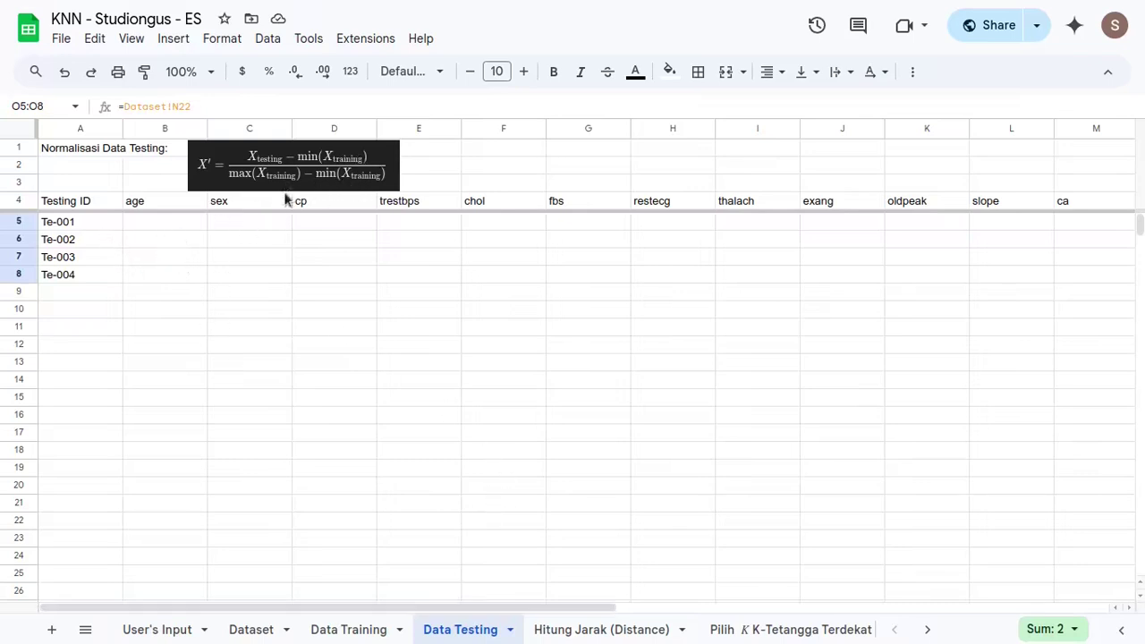
double_click(167, 222)
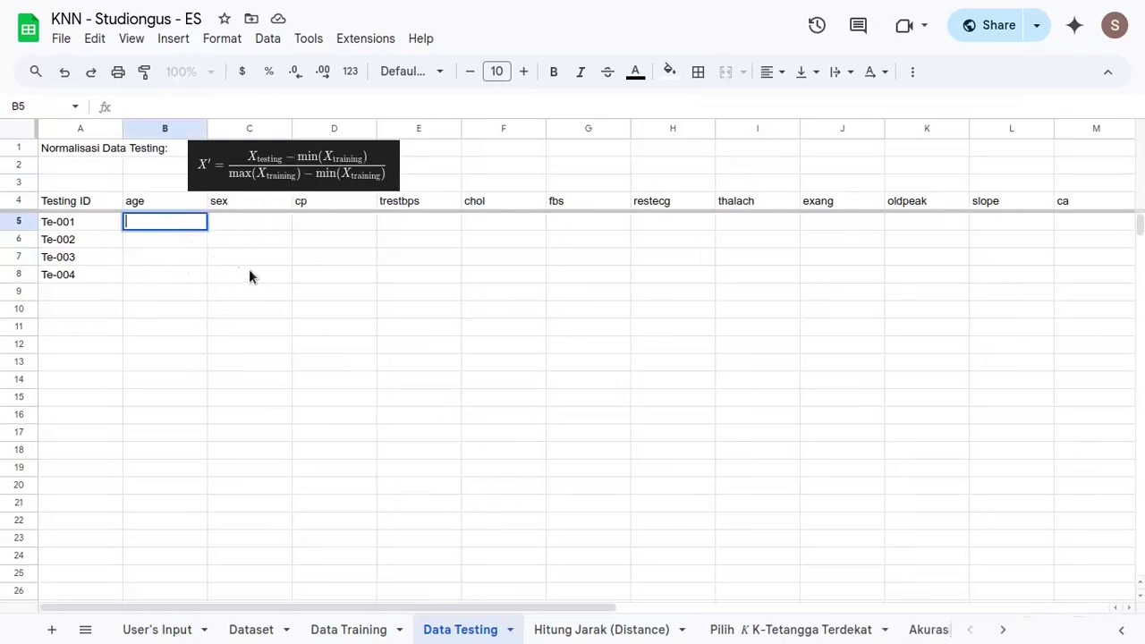
key("ctrl+v")
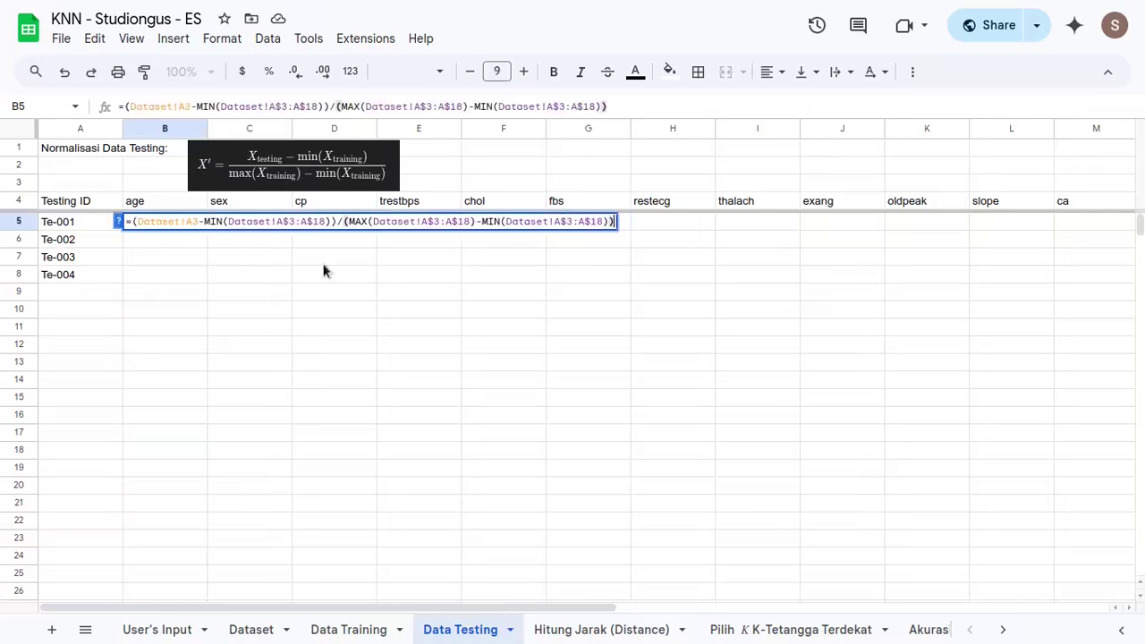
- Replace the Dataset!A3 reference in the Data Testing B5 formula with the first testing age, Dataset!A22
left_click(197, 221)
key("ctrl+shift+Left")
key("BackSpace")
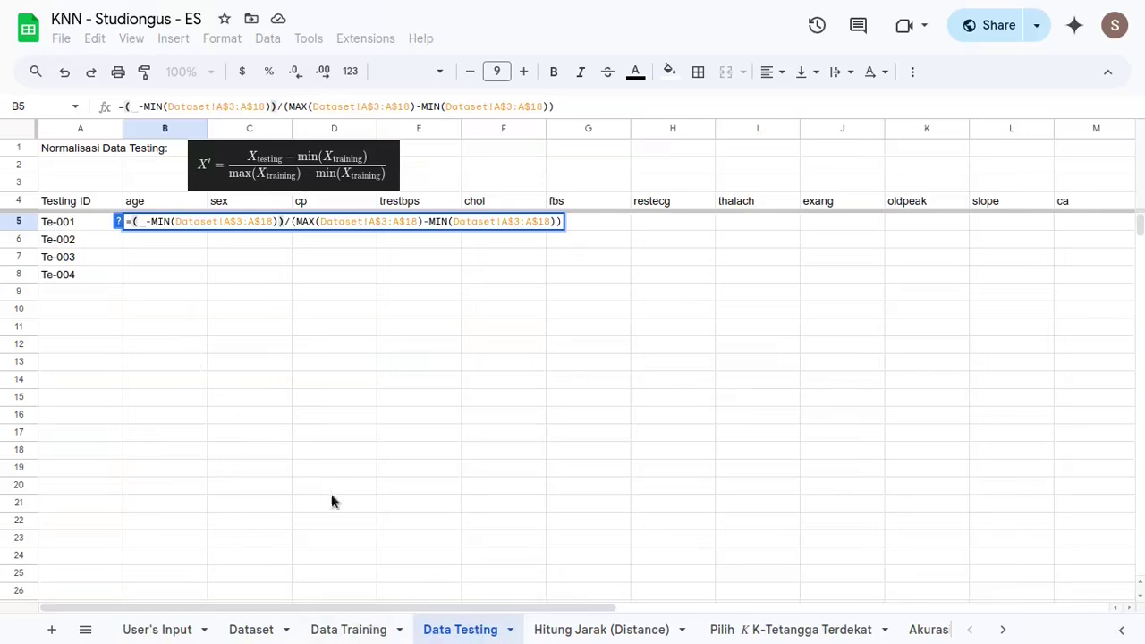
left_click(259, 628)
scroll(169, 401, "down", 3)
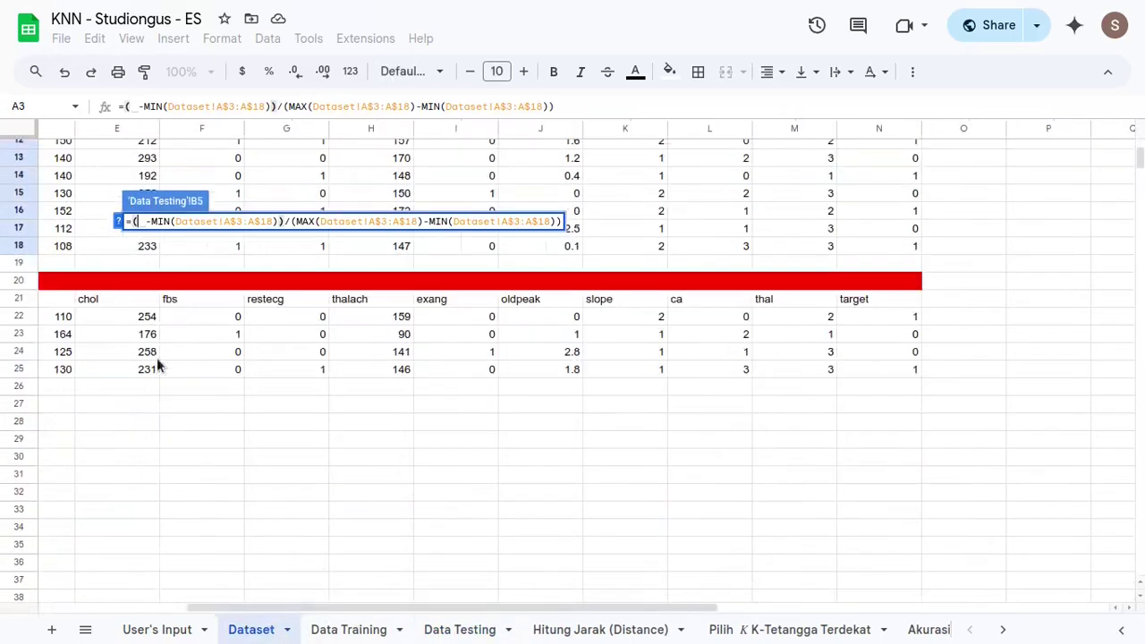
scroll(267, 364, "left", 5)
left_click(71, 314)
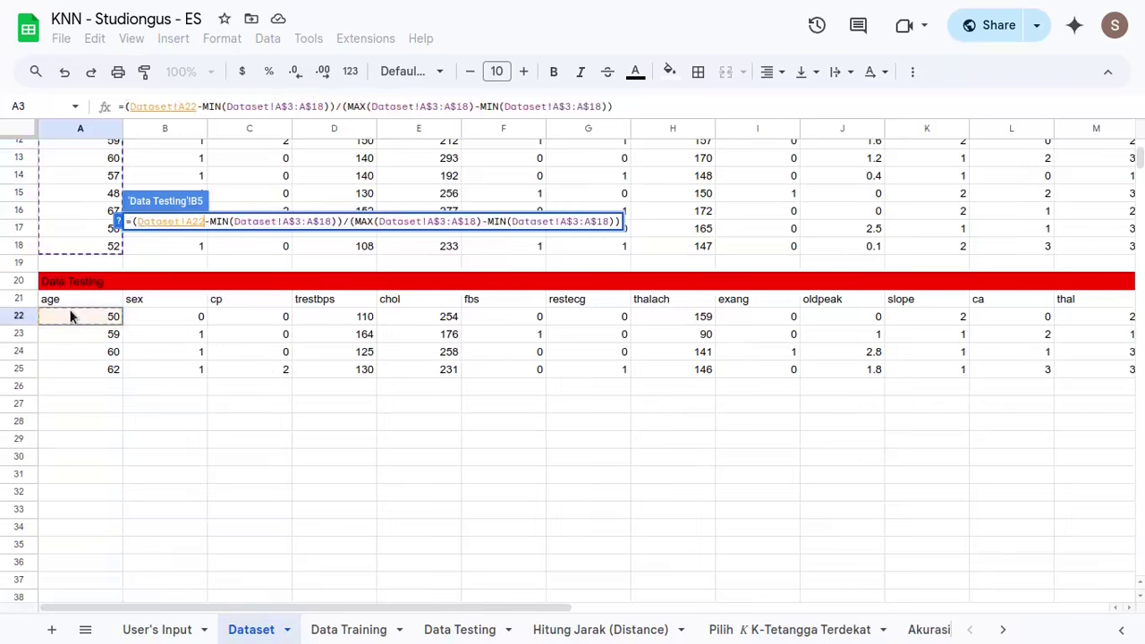
key("Return")
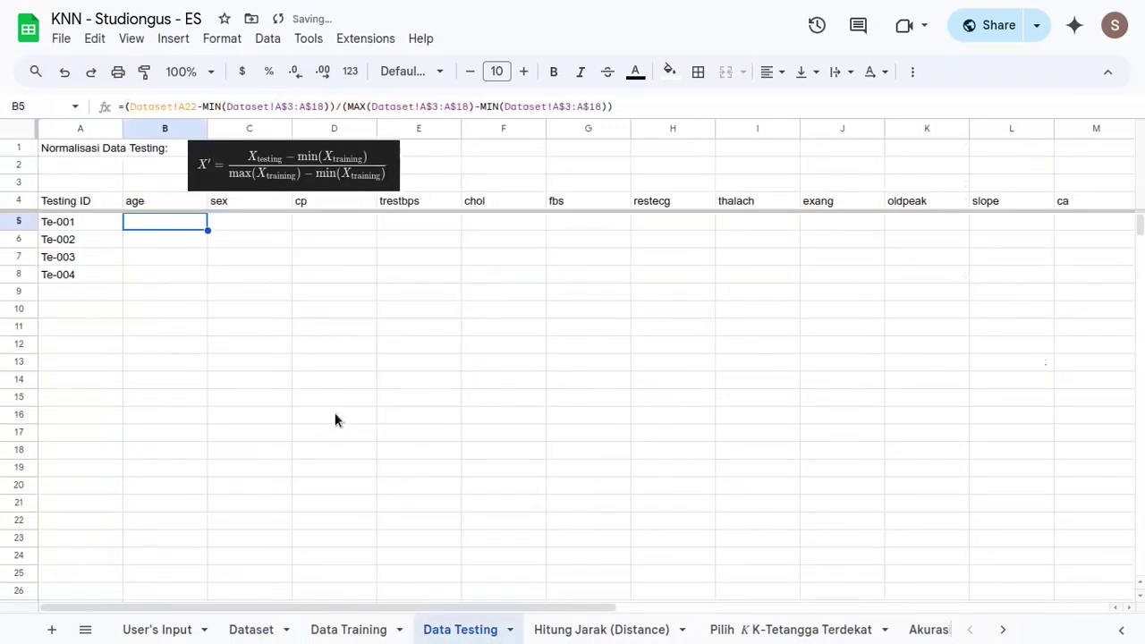
- Fill the Data Testing B5 normalization formula down the age column through B8
scroll(326, 328, "right", 5)
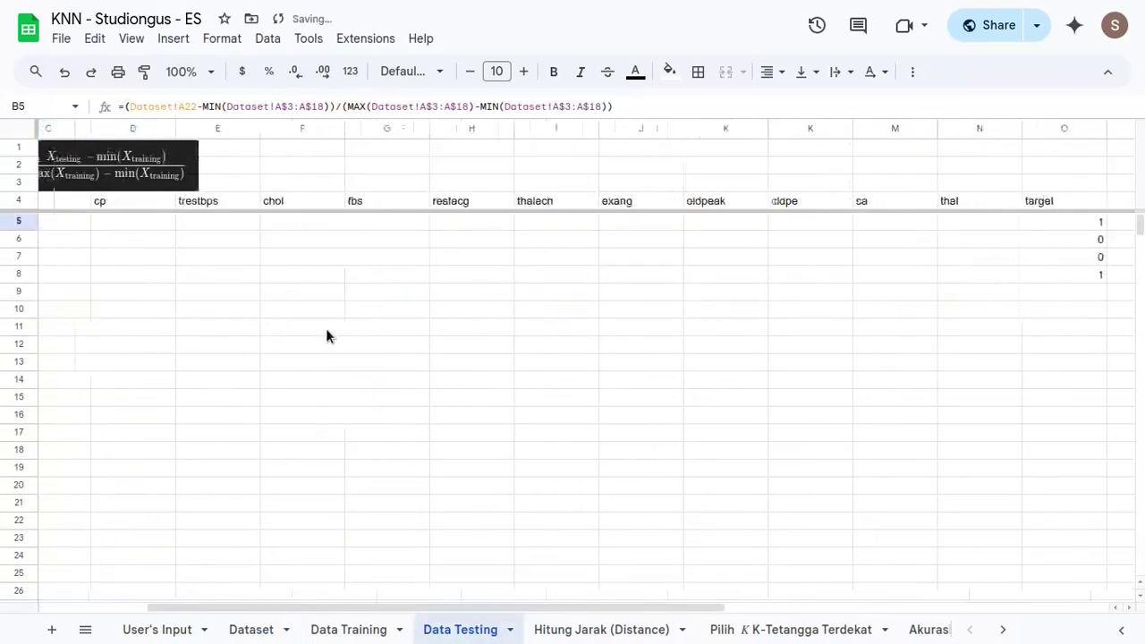
scroll(422, 364, "left", 5)
left_click(75, 224)
left_click(171, 227)
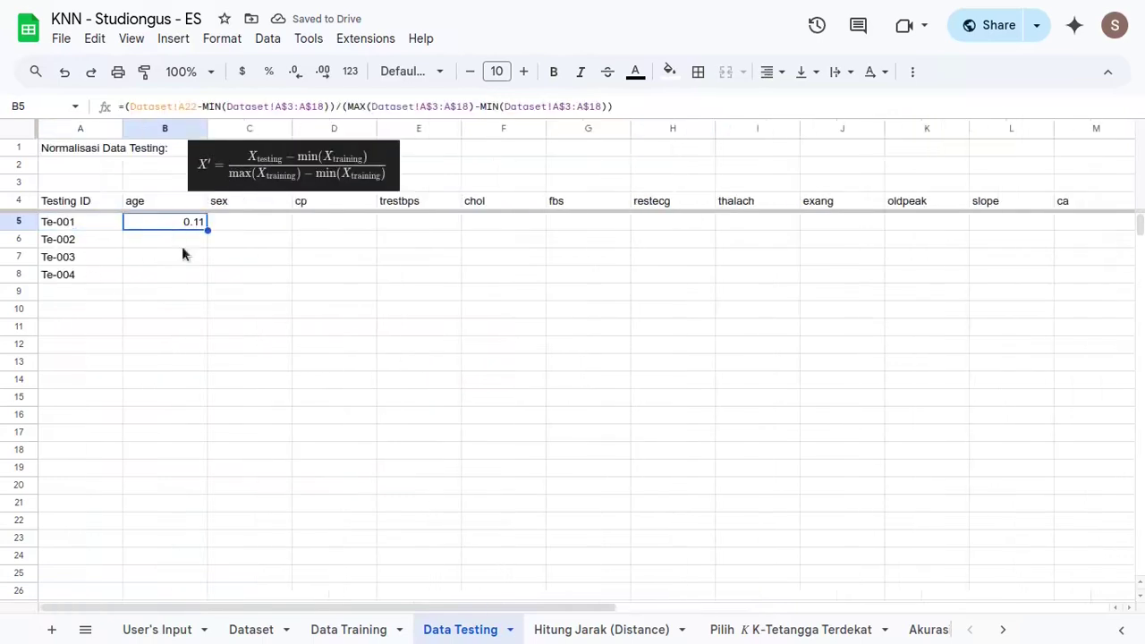
key("shift+Down")
key("shift+Down")
key("shift+Down")
- Fill the testing age formulas across from sex to thal in C5:N8, leaving out the target column
key("ctrl+shift+Right")
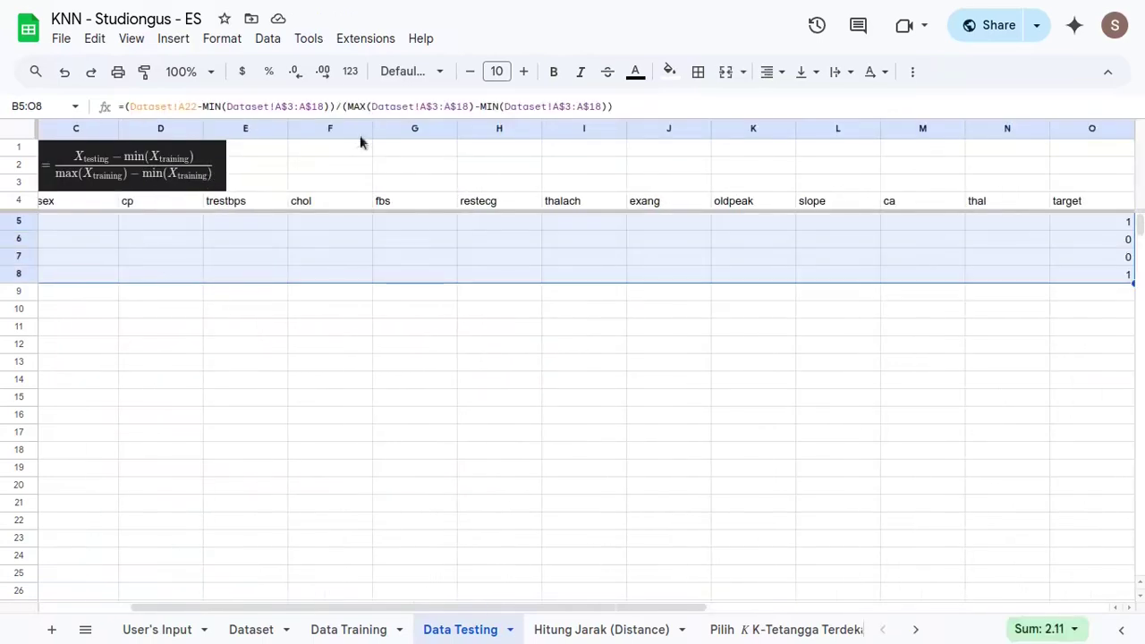
key("ctrl+r")
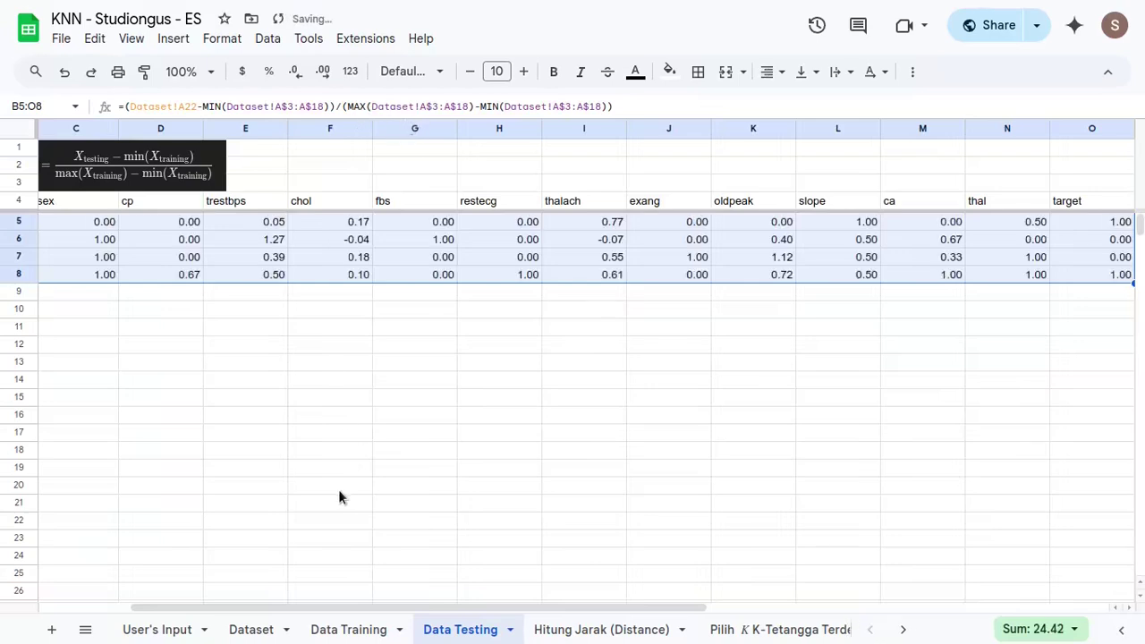
key("ctrl+z")
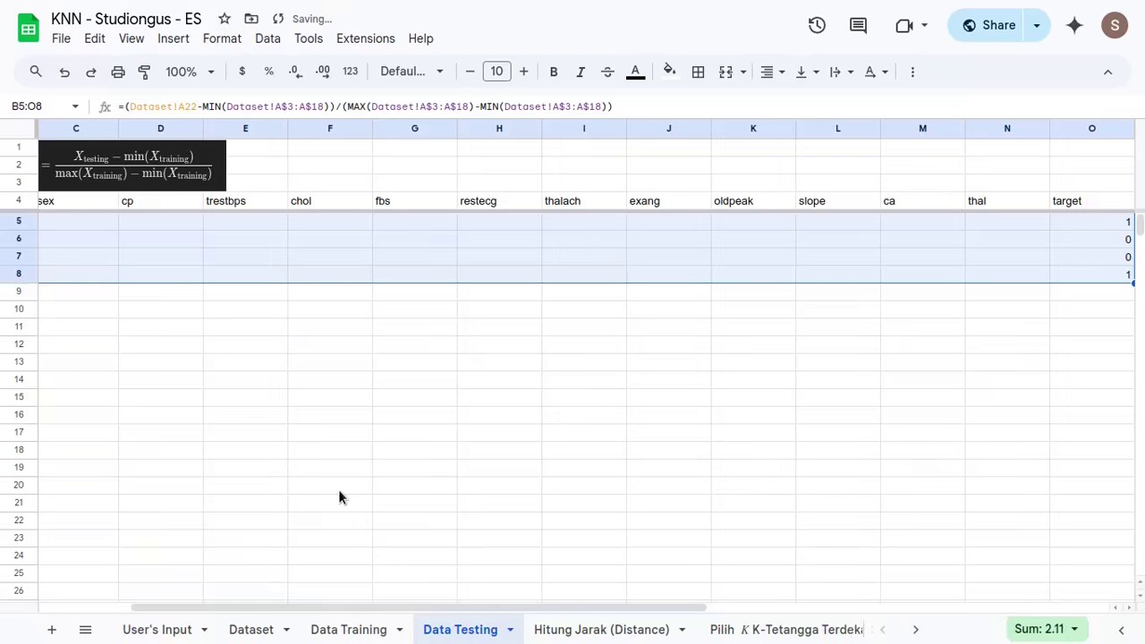
key("shift+Left")
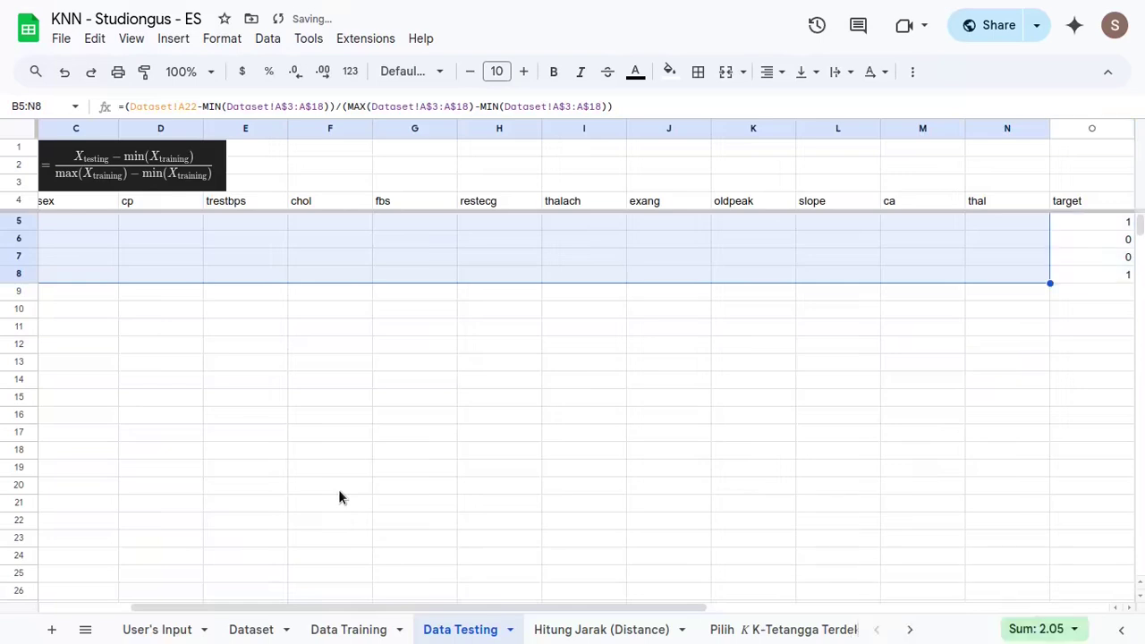
key("ctrl+r")
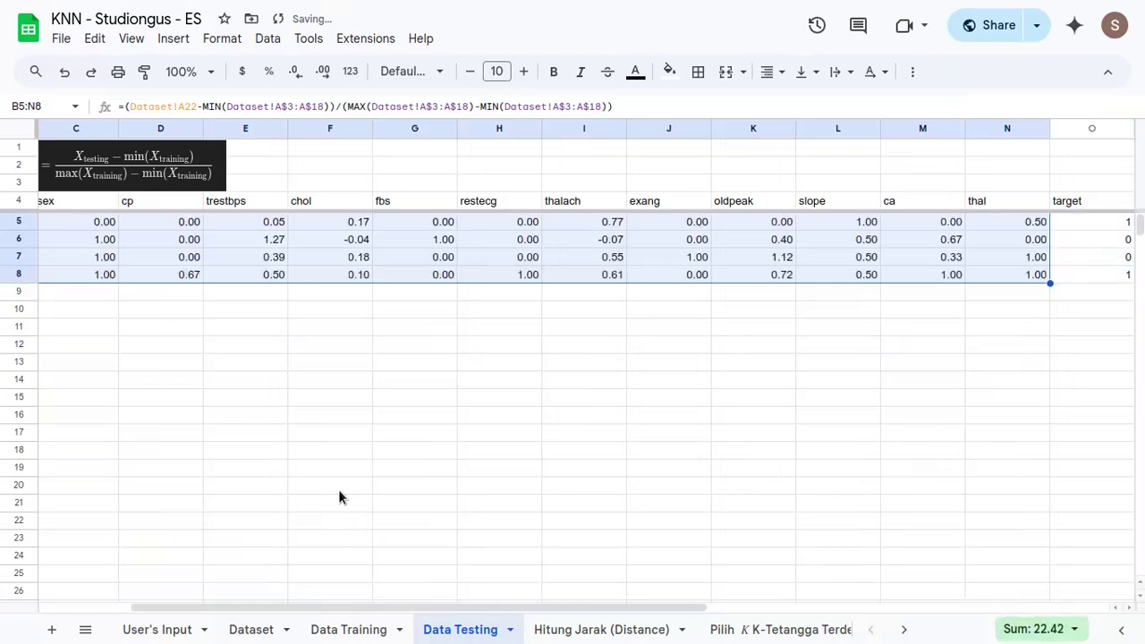
scroll(628, 433, "left", 2)
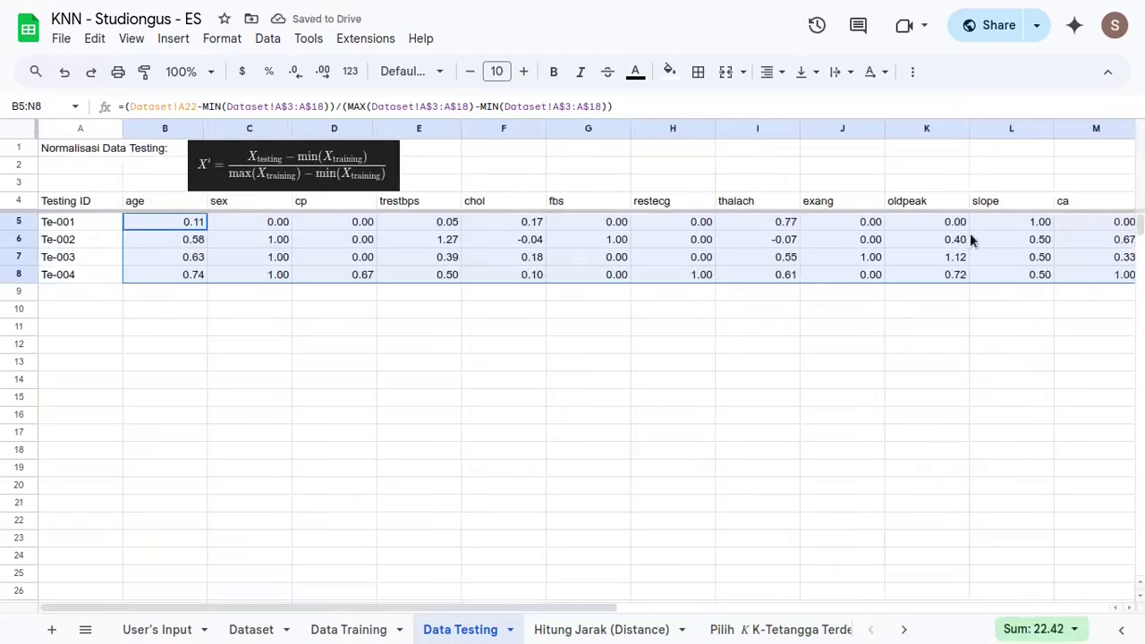
- Inspect Te-002's thalach normalization formula in I6 and review the normalized testing columns through target
left_click(789, 242)
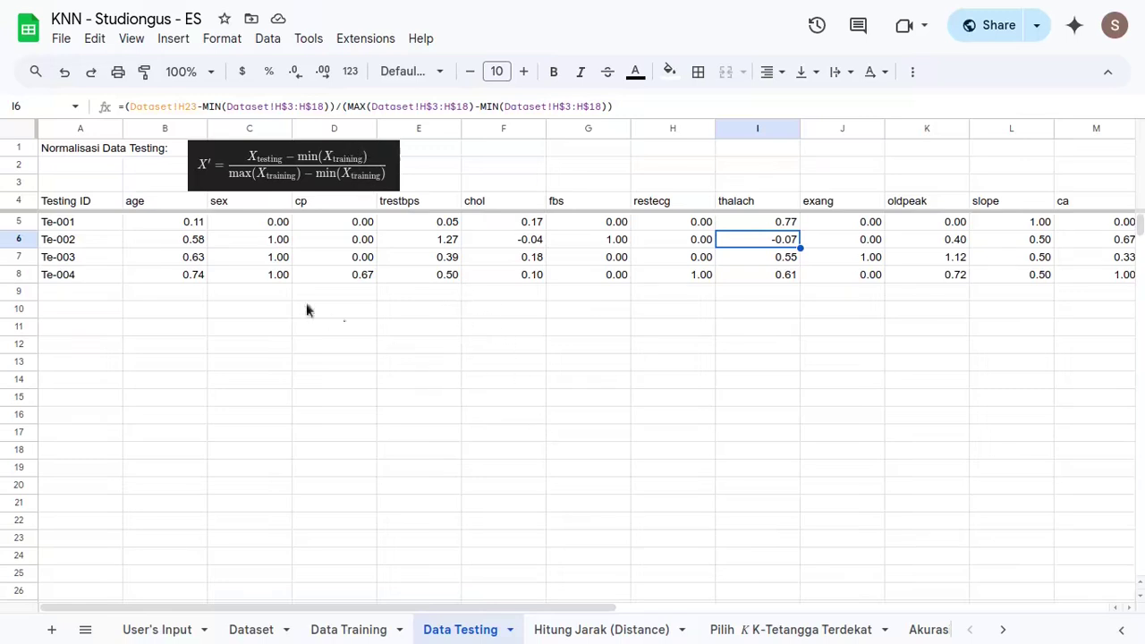
scroll(572, 288, "right", 6)
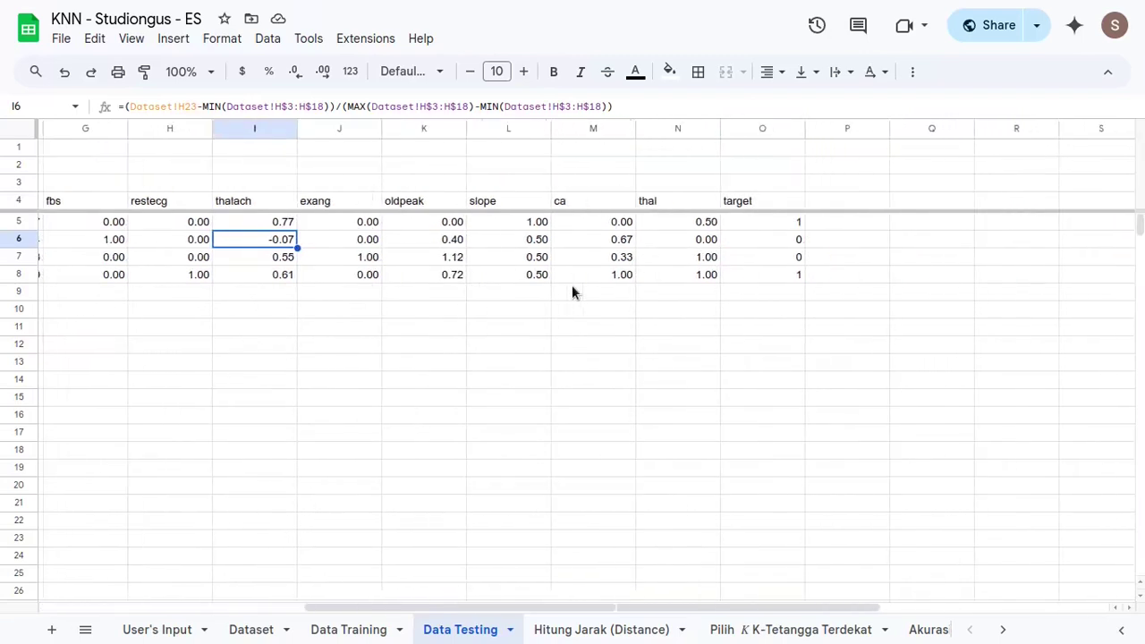
scroll(572, 288, "left", 6)
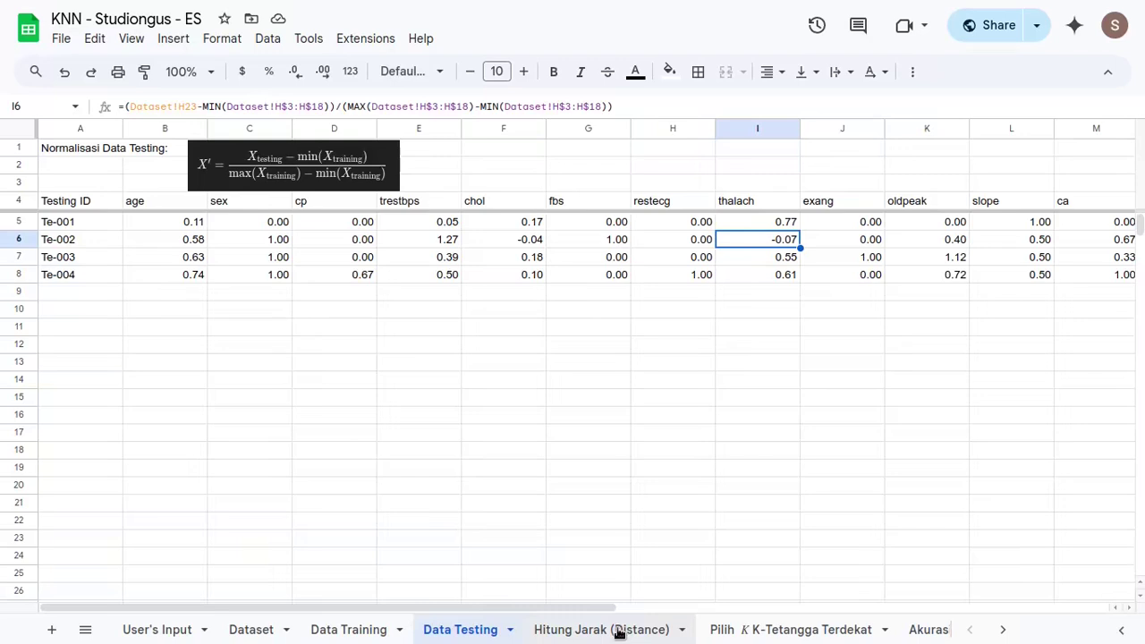
- Open the K-Tetangga Terdekat sheet and inspect the odd-number rounding formula for k in C2
left_click(790, 632)
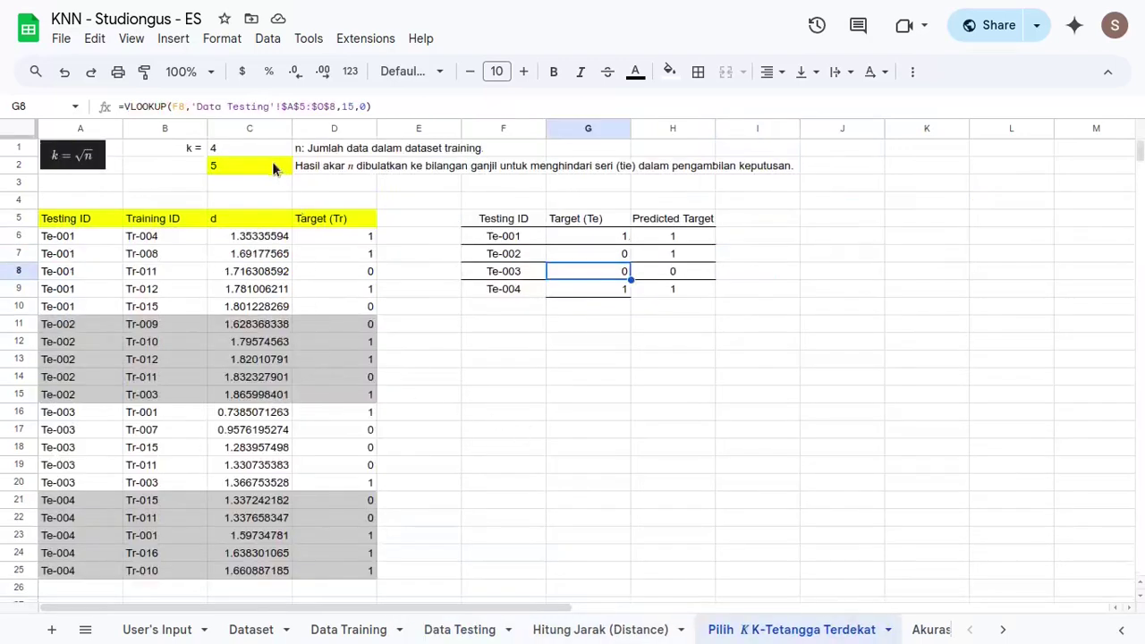
left_click(266, 162)
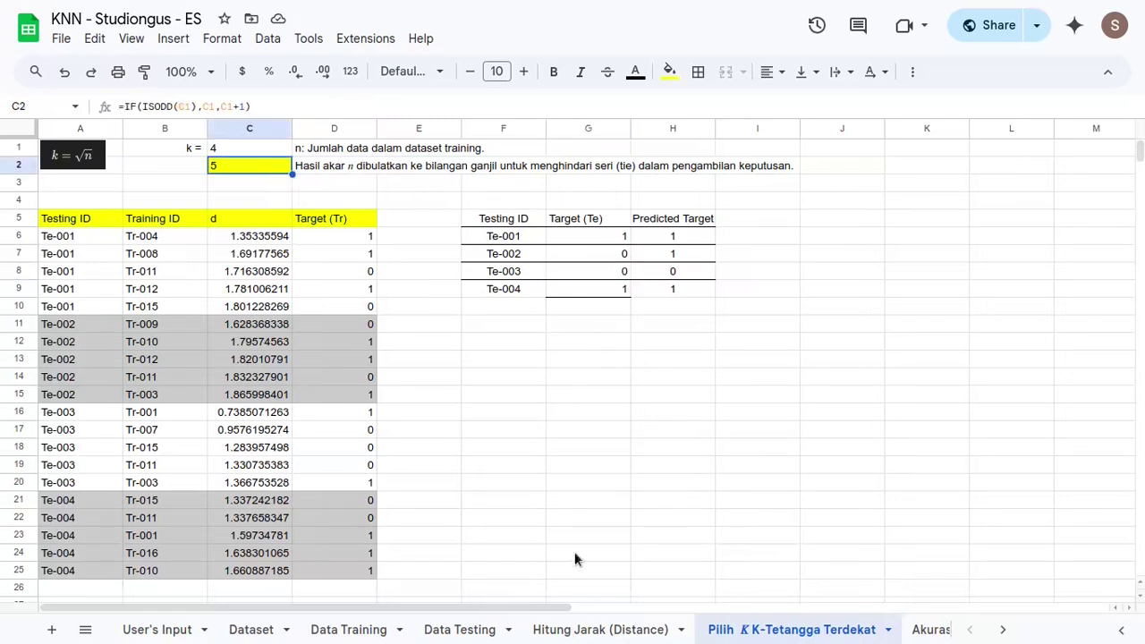
- On the Hitung Jarak (Distance) sheet, clear the squared-difference formulas for Te-001 from age to thal in E6:Q21
left_click(632, 626)
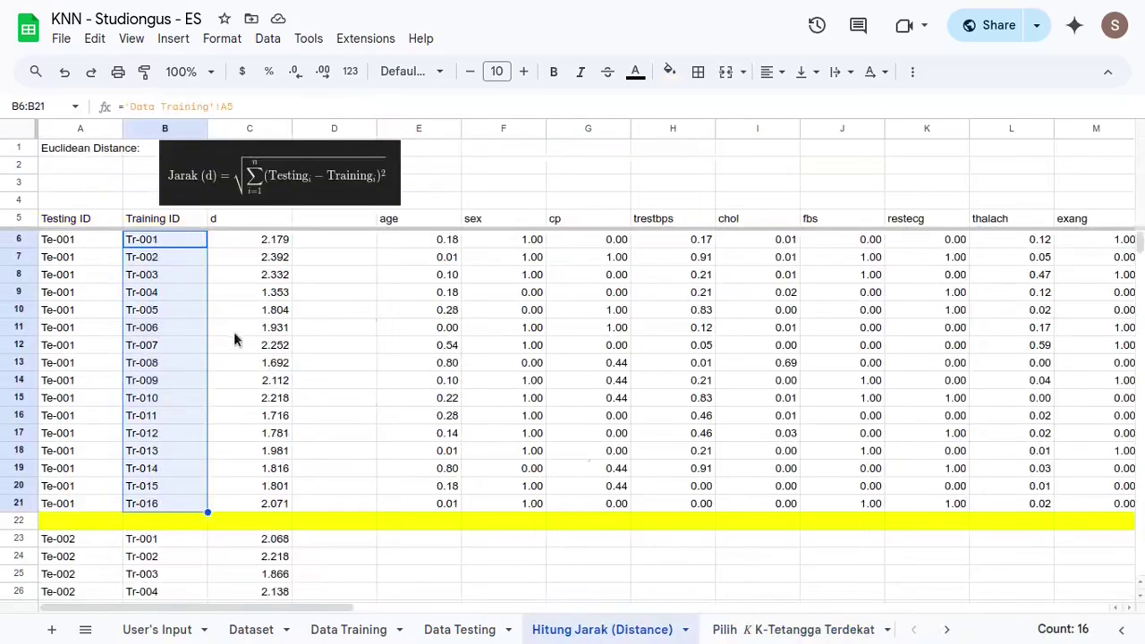
left_click(298, 243)
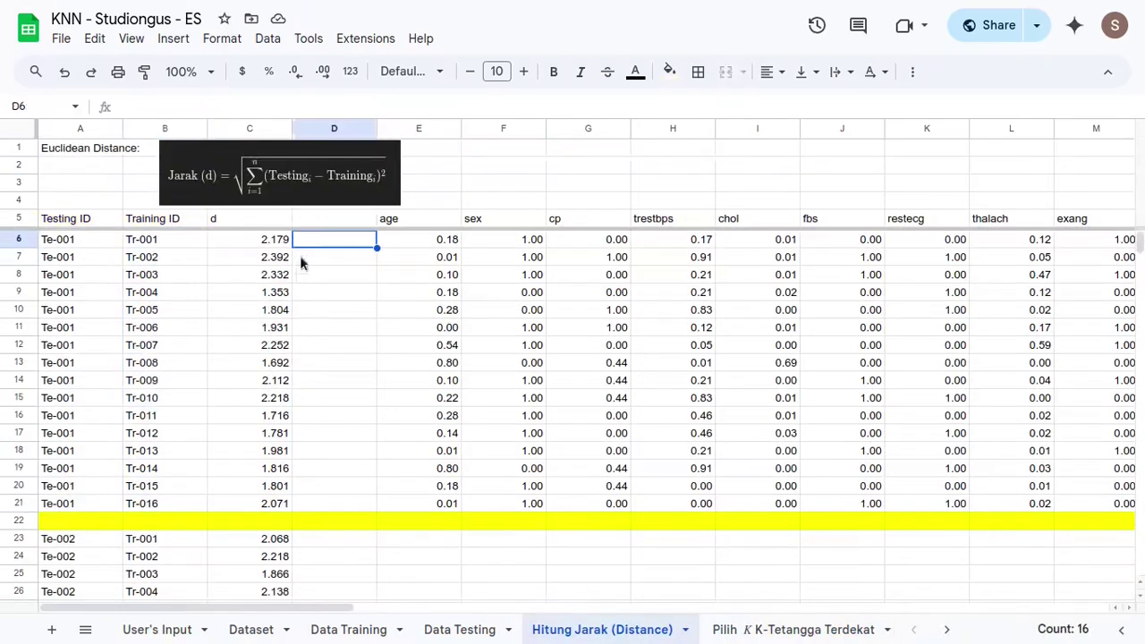
scroll(325, 415, "down", 2)
scroll(326, 415, "up", 2)
left_click(450, 243)
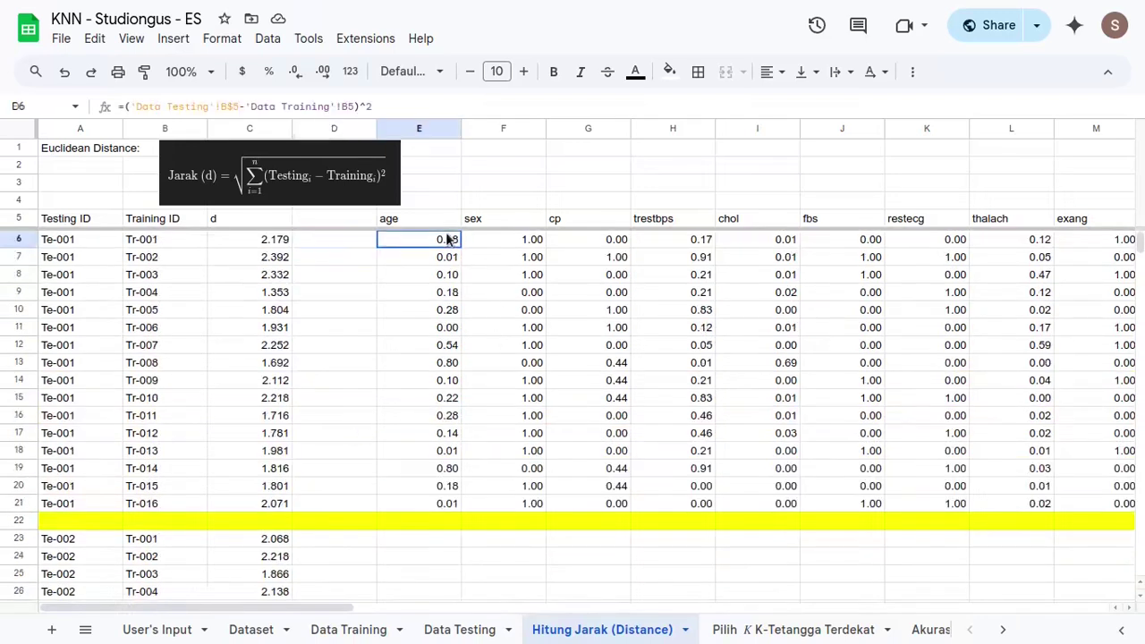
left_click_drag(465, 503, 976, 506)
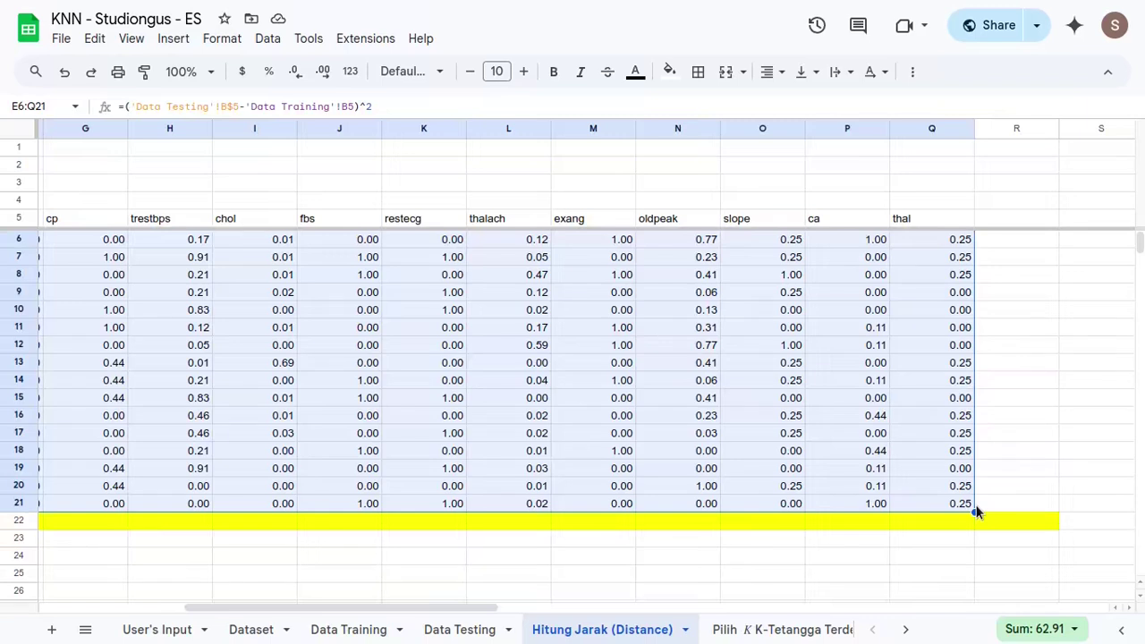
key("Delete")
scroll(838, 471, "left", 6)
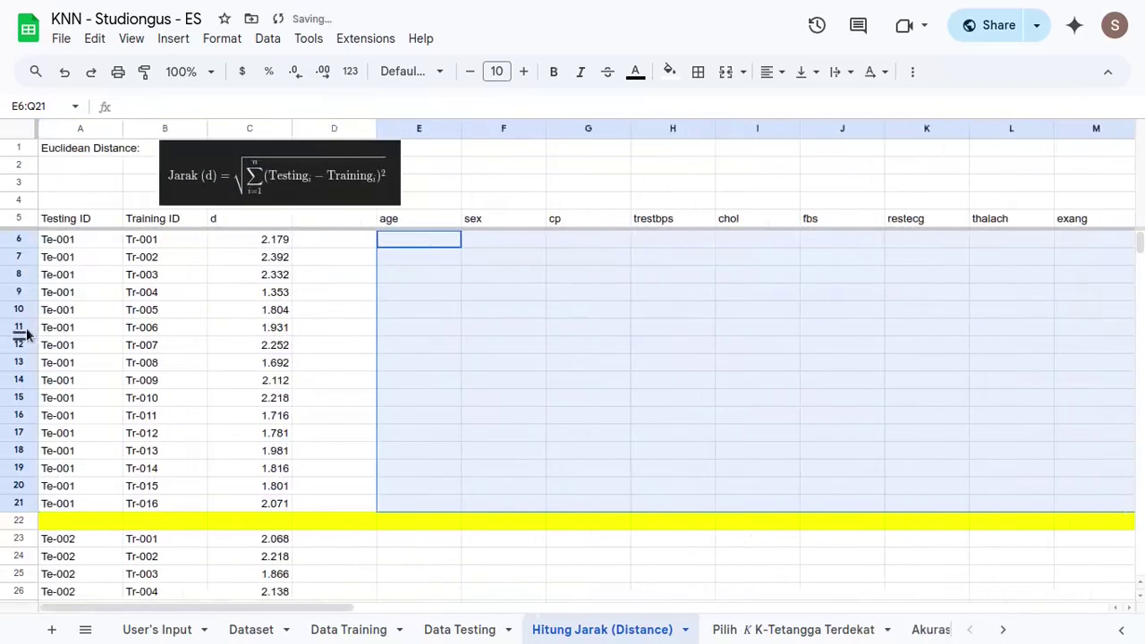
- Clear the Euclidean distance formulas in column d for Te-001 and Te-002, range C6:C38
left_click(155, 238)
left_click(59, 247)
left_click(144, 242)
left_click(264, 241)
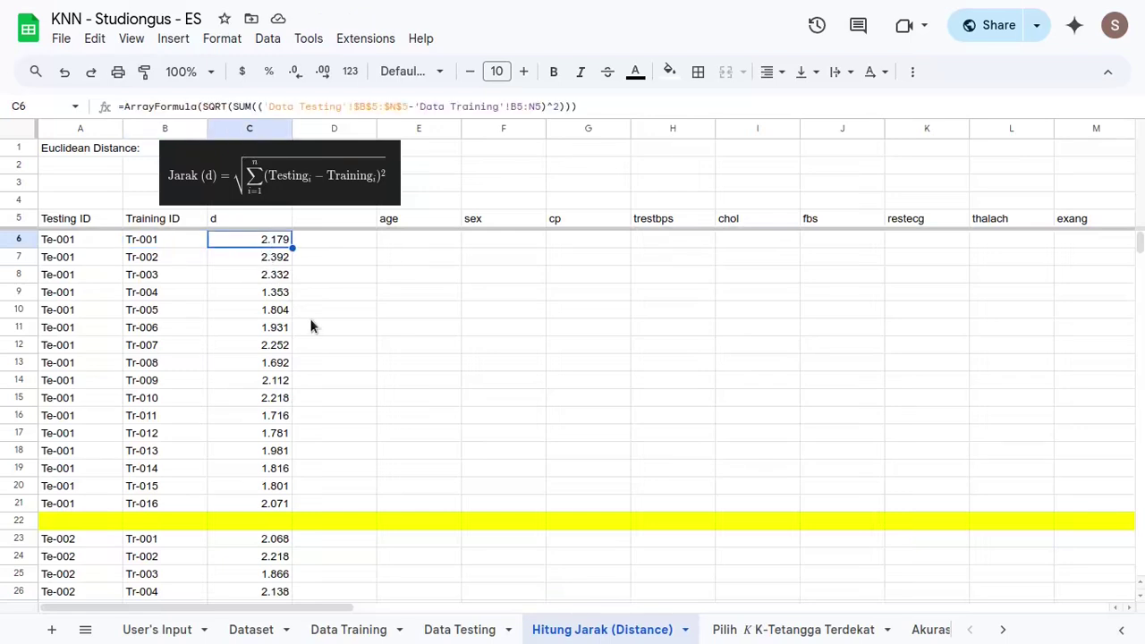
scroll(458, 415, "down", 12)
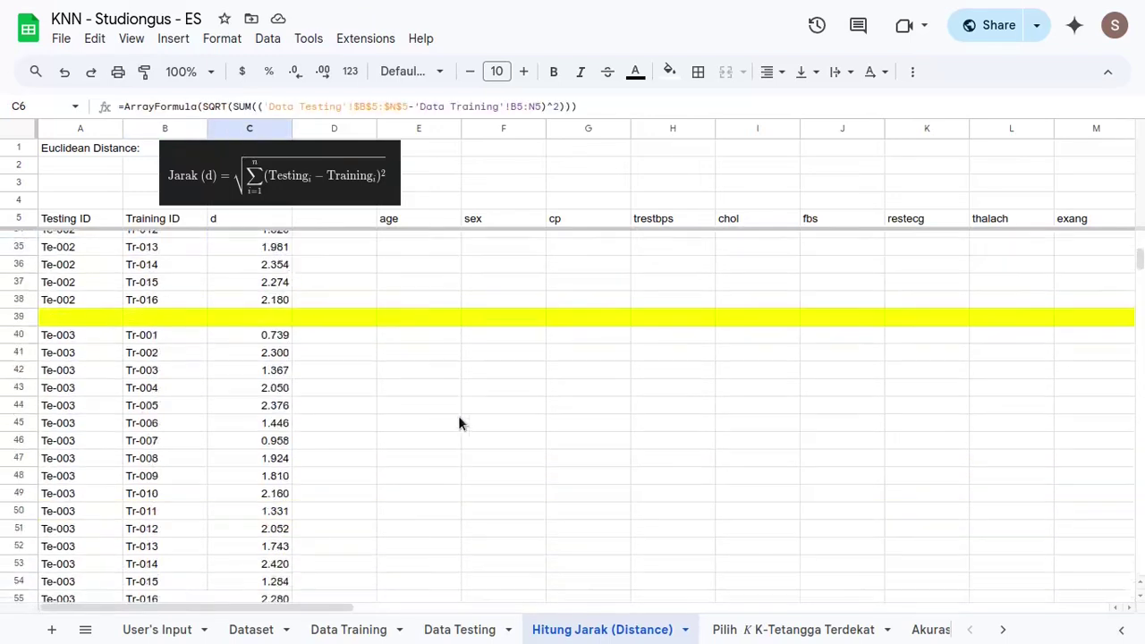
scroll(328, 486, "up", 2)
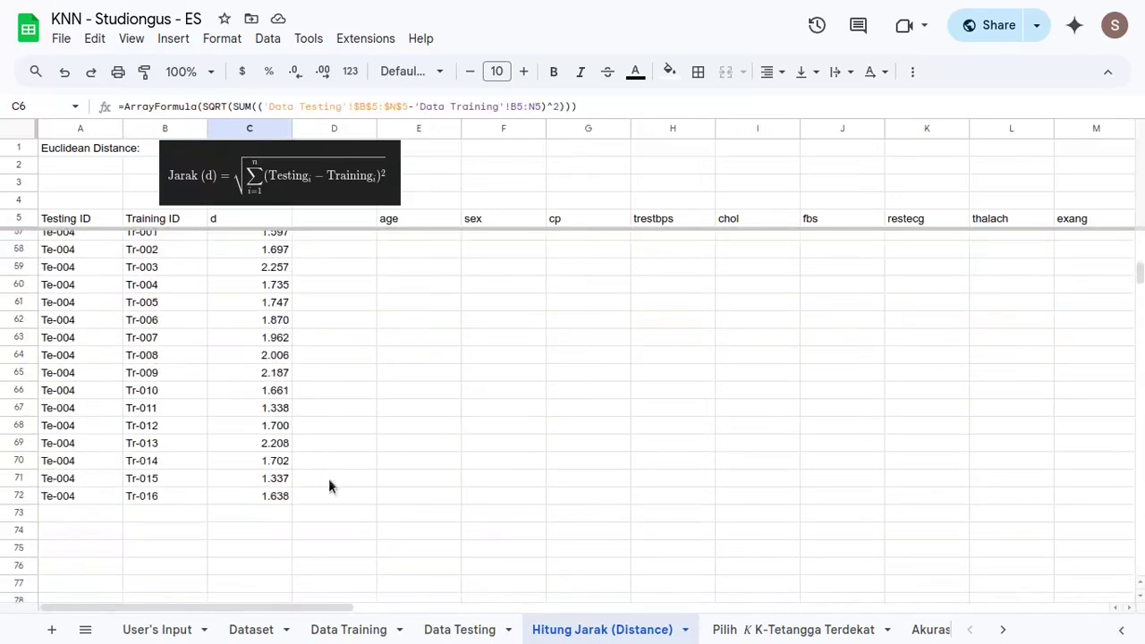
left_click(273, 496, "shift")
scroll(369, 457, "up", 15)
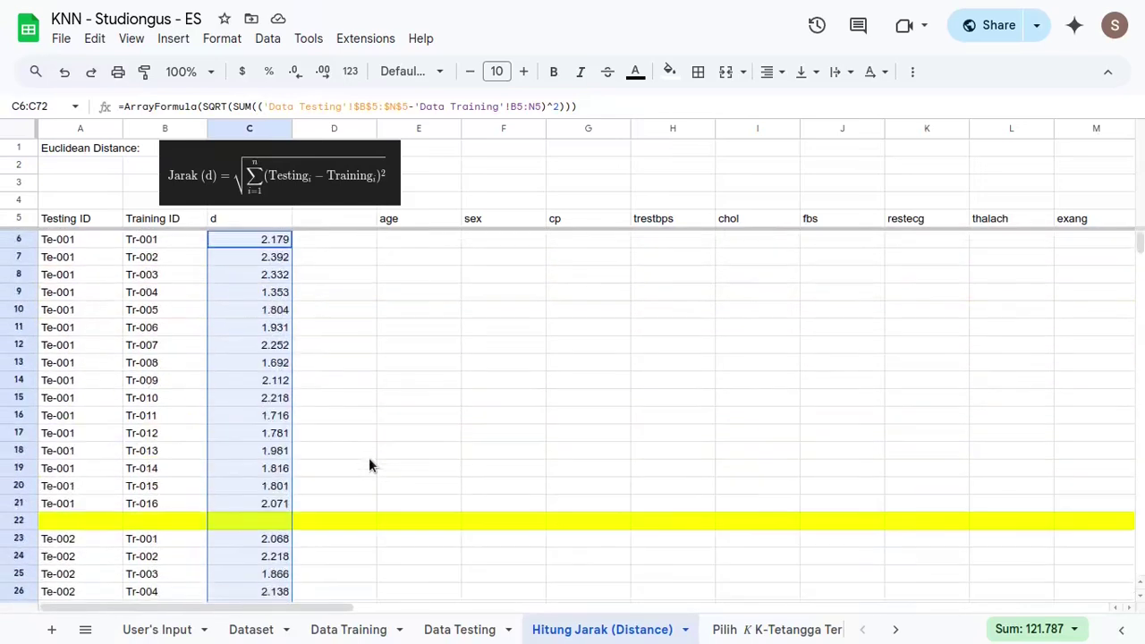
scroll(336, 483, "down", 5)
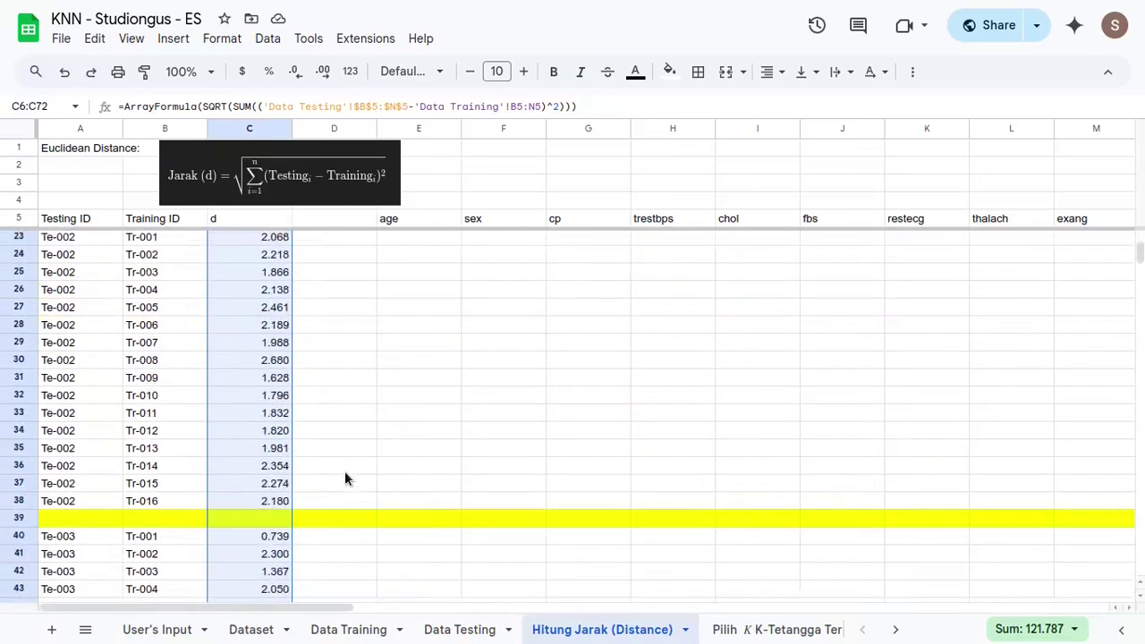
left_click(259, 501, "shift")
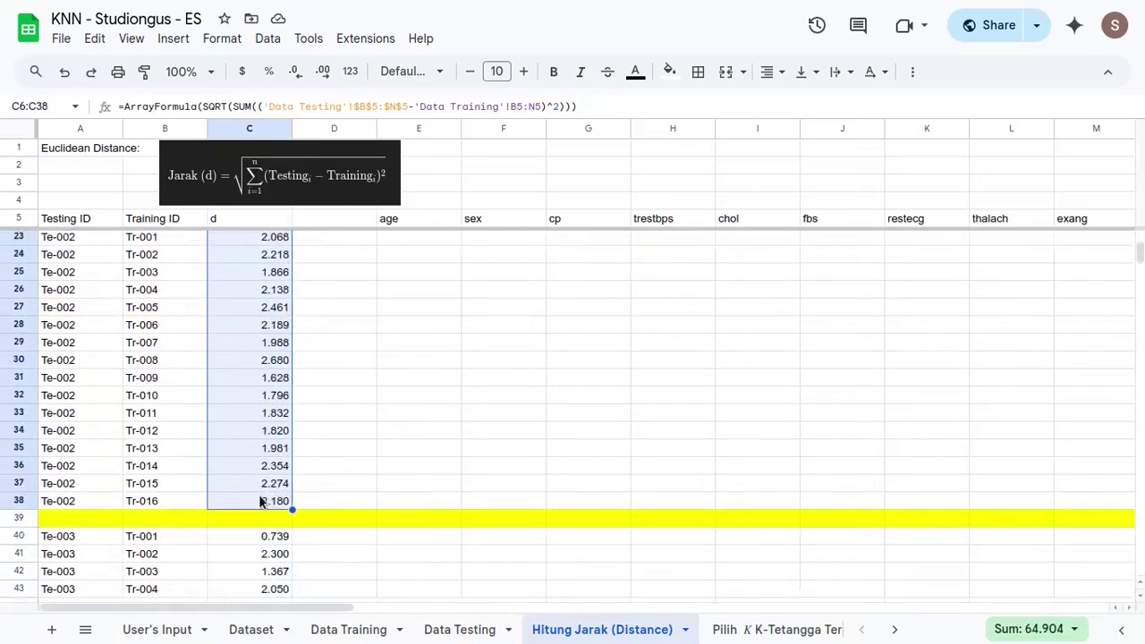
key("Delete")
- Clear the Te-002 training IDs in B23:B38 and undo that deletion
left_click(160, 499)
left_click(64, 242, "shift")
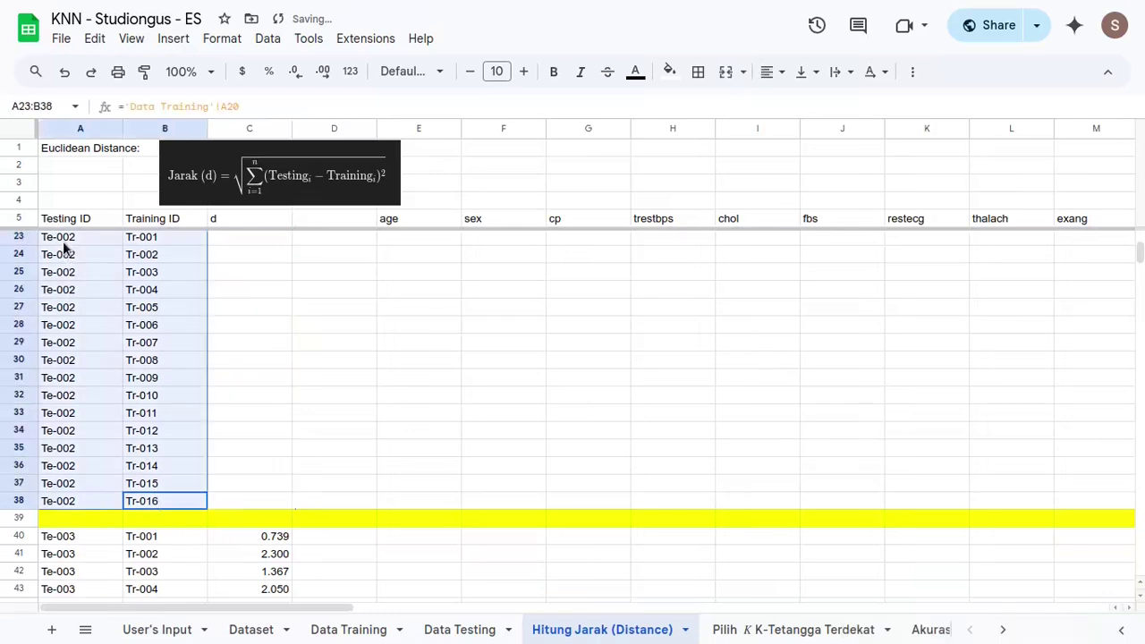
left_click(147, 234, "shift")
left_click(150, 240, "shift")
left_click(153, 242)
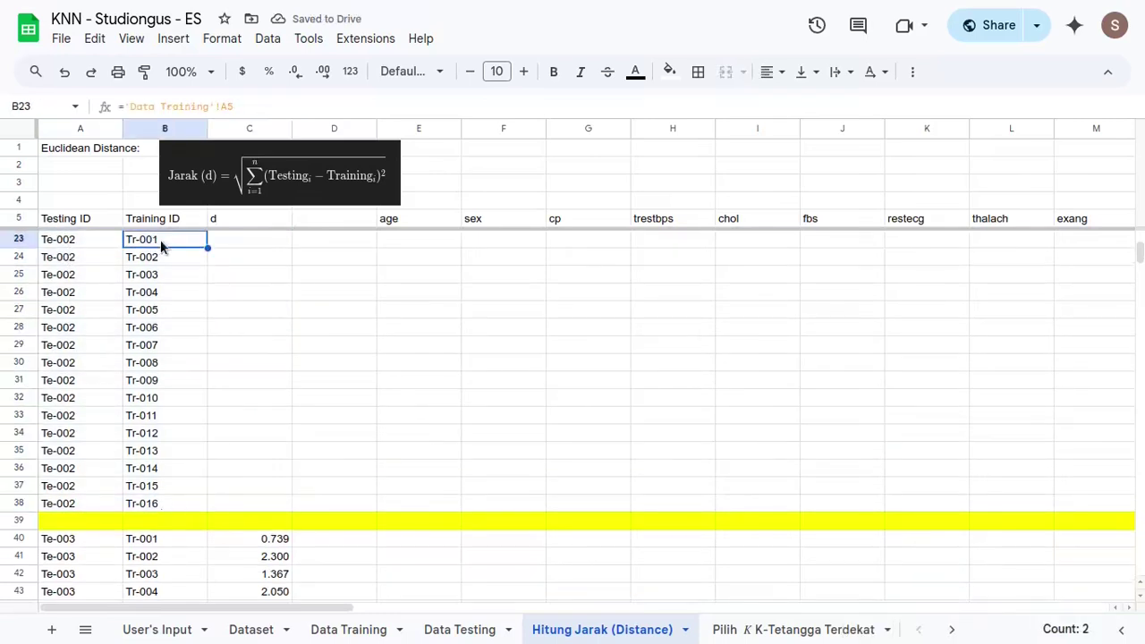
key("ctrl+shift+Down")
key("Delete")
scroll(165, 415, "up", 4)
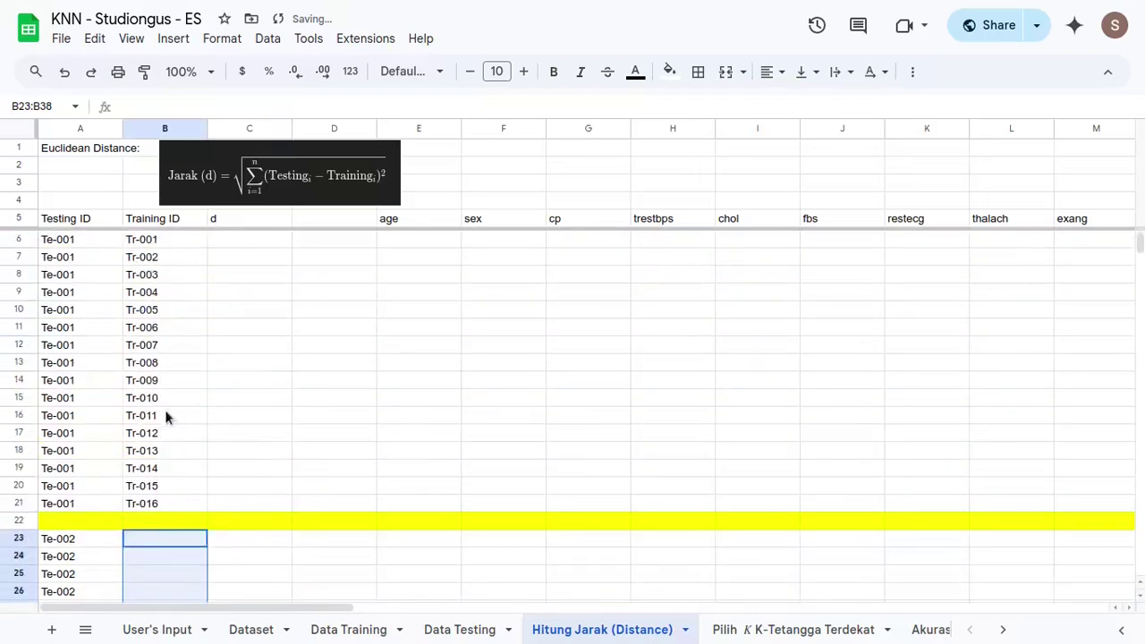
left_click(157, 244)
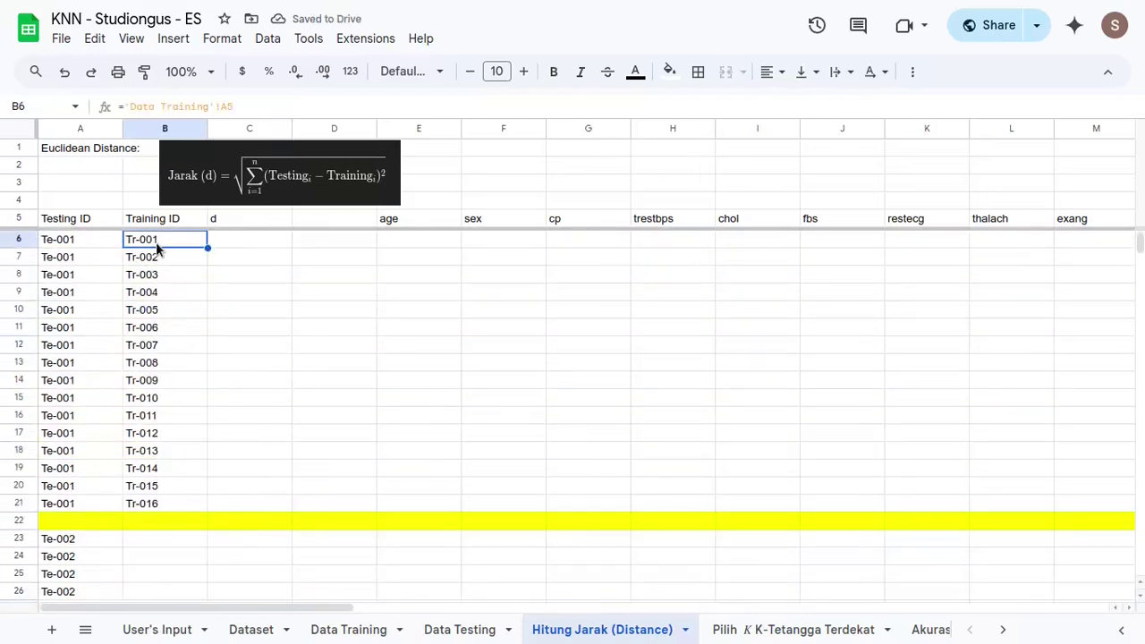
key("ctrl+z")
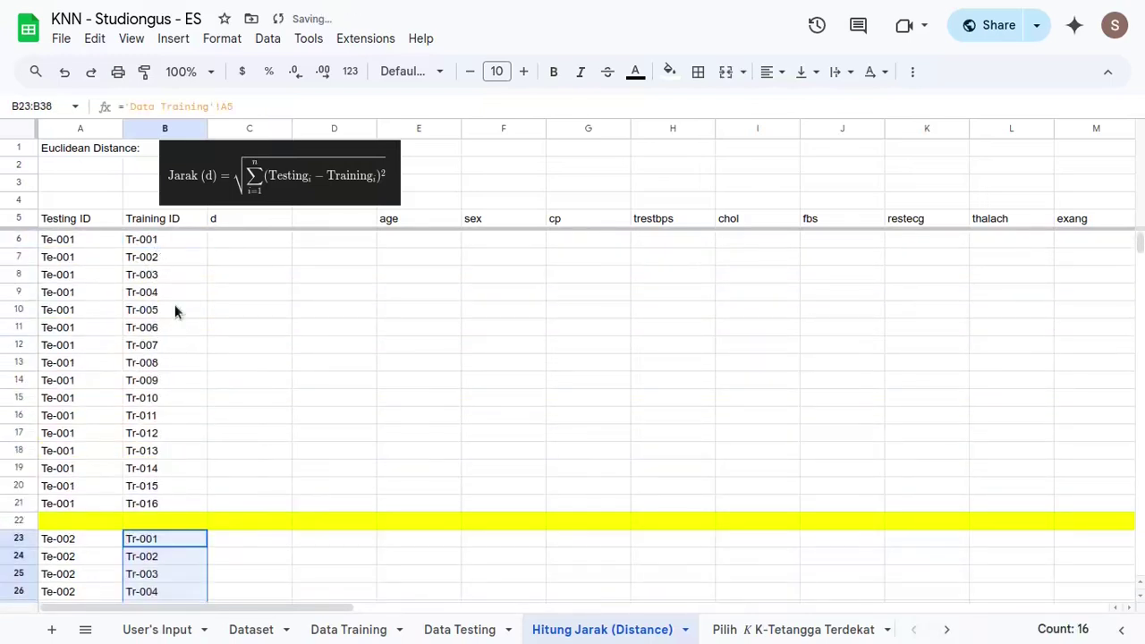
left_click(228, 245)
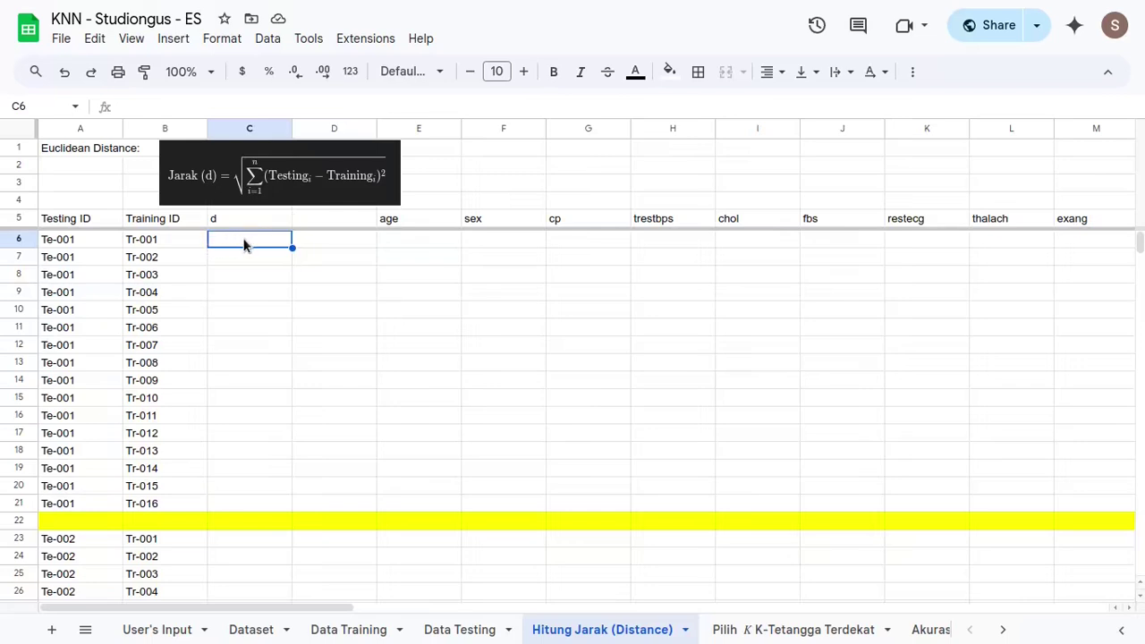
left_click(121, 242)
left_click(239, 243)
left_click(419, 242)
type("=")
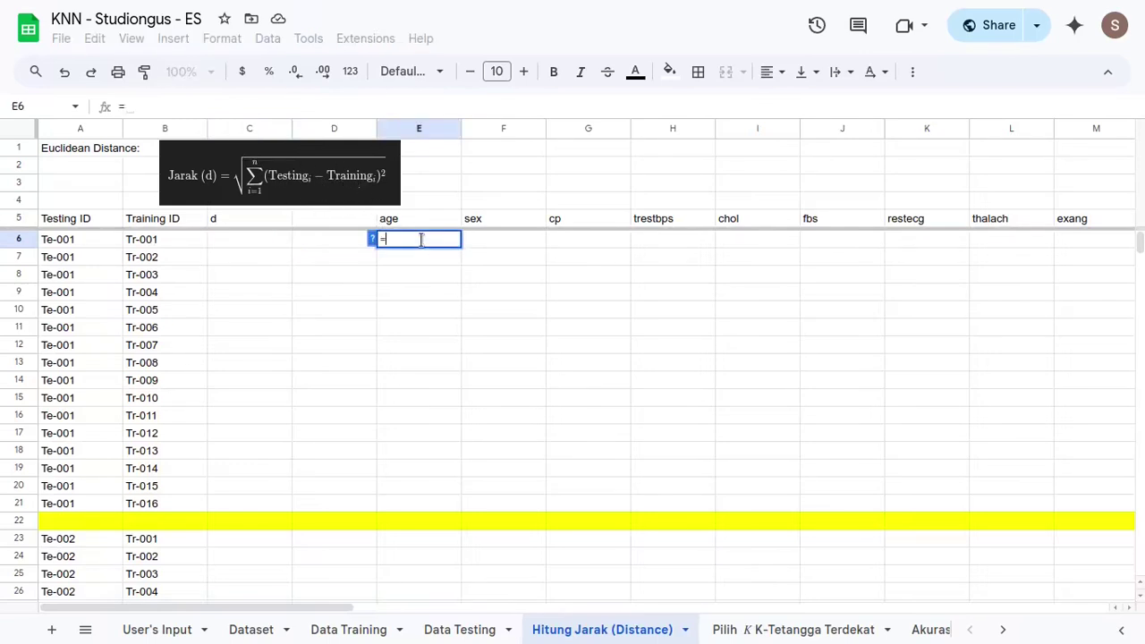
type("(")
left_click(464, 630)
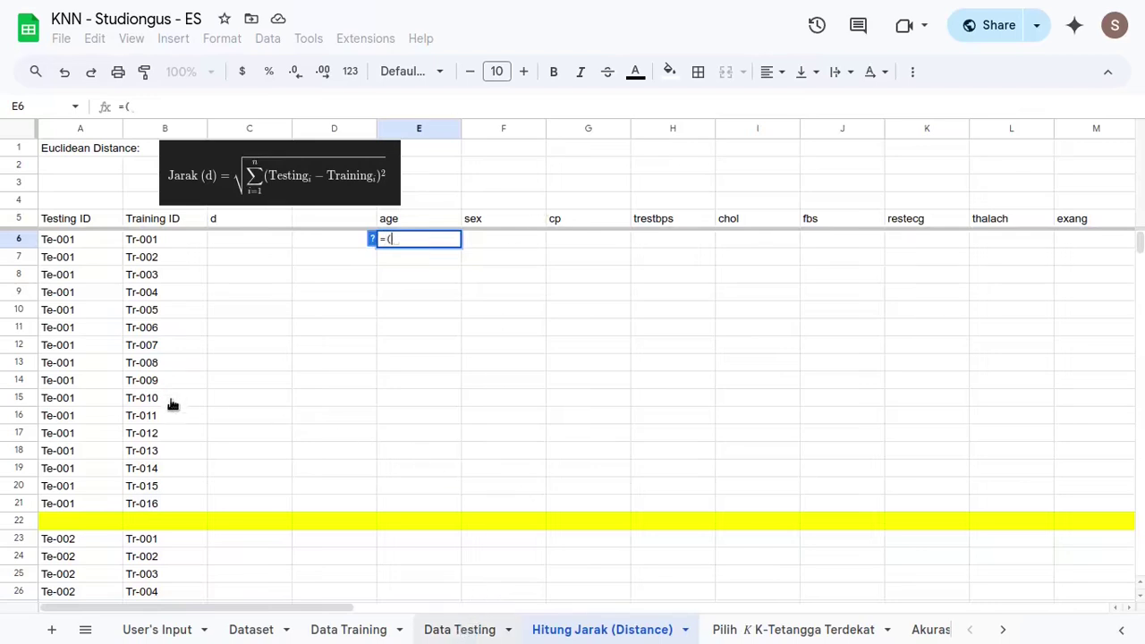
left_click(579, 629)
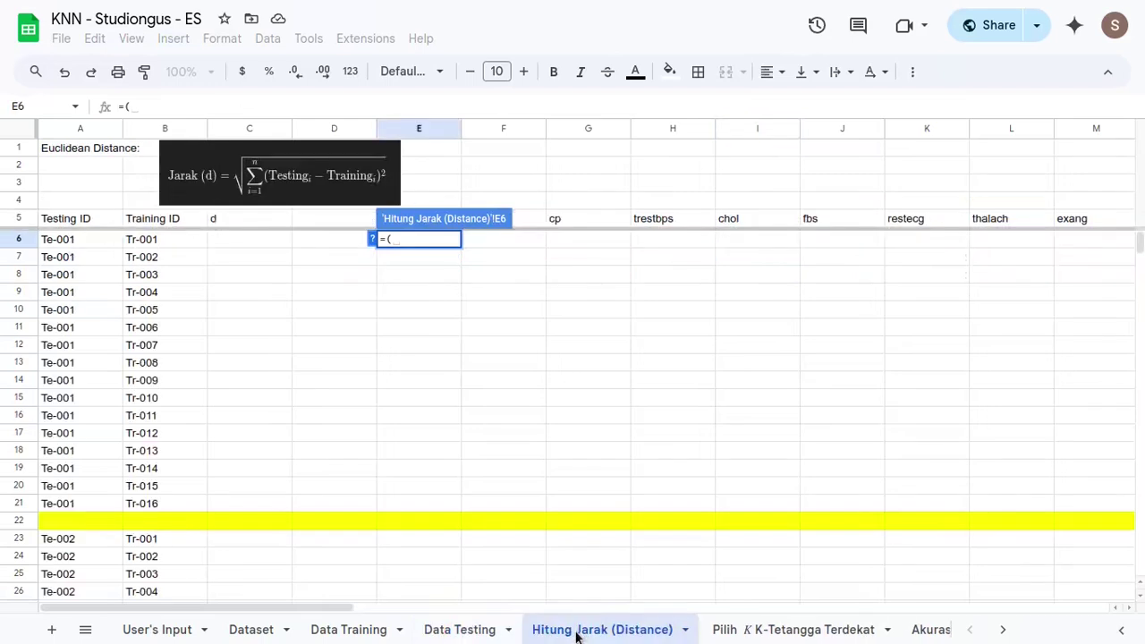
key("Escape")
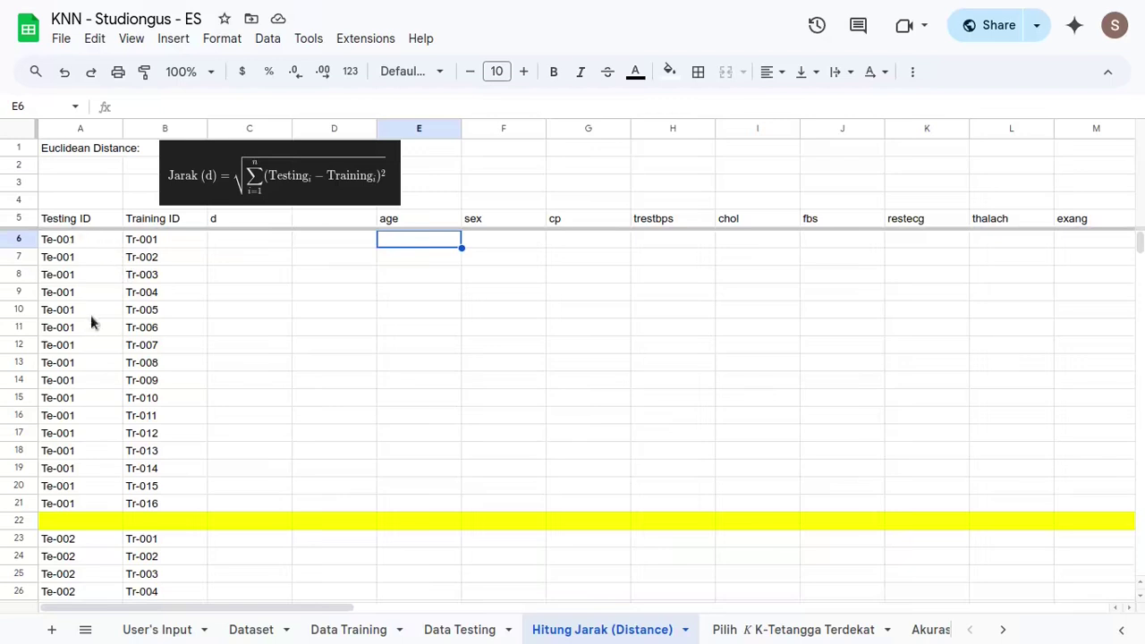
- Review the testing rows on Data Testing and the normalized rows Tr-001 to Tr-016 on Data Training that feed the distance calculation
left_click(461, 630)
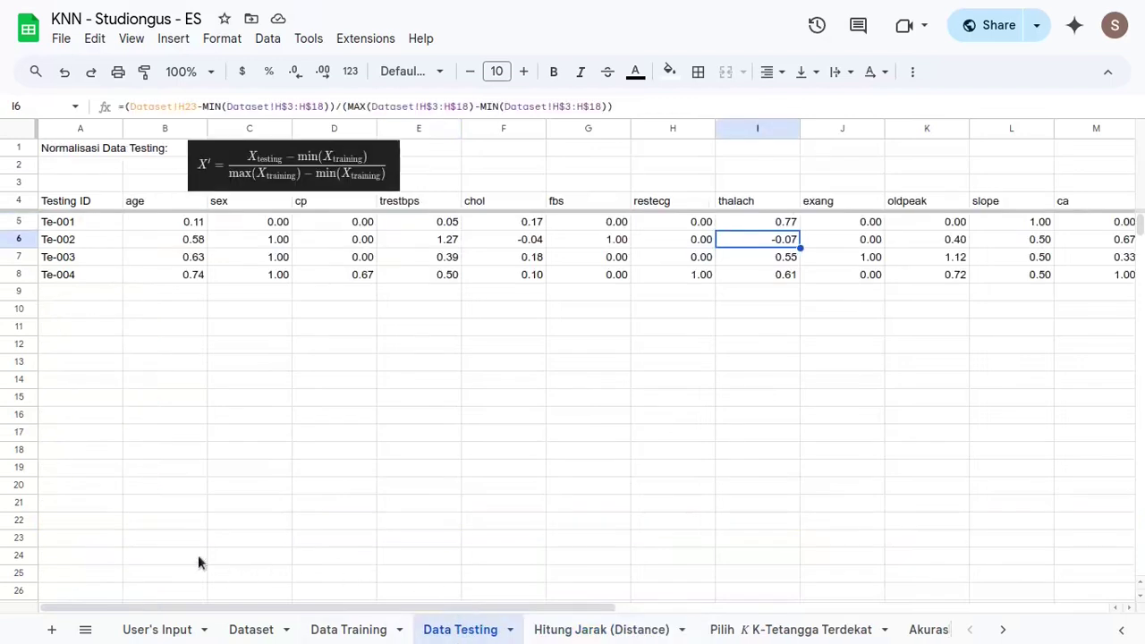
left_click(651, 631)
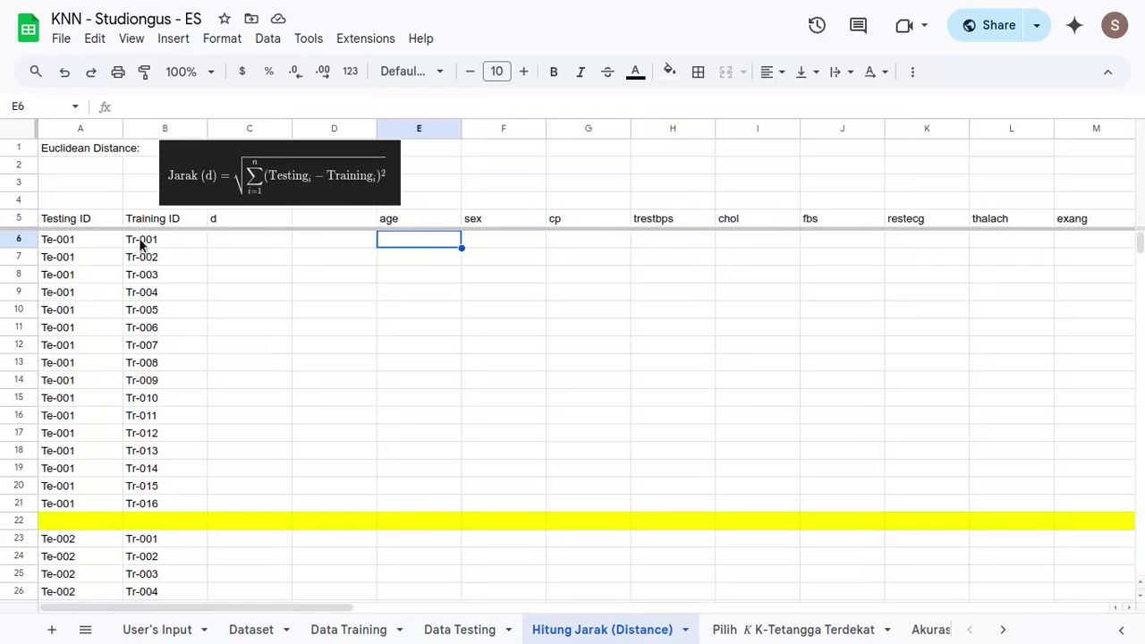
left_click(348, 631)
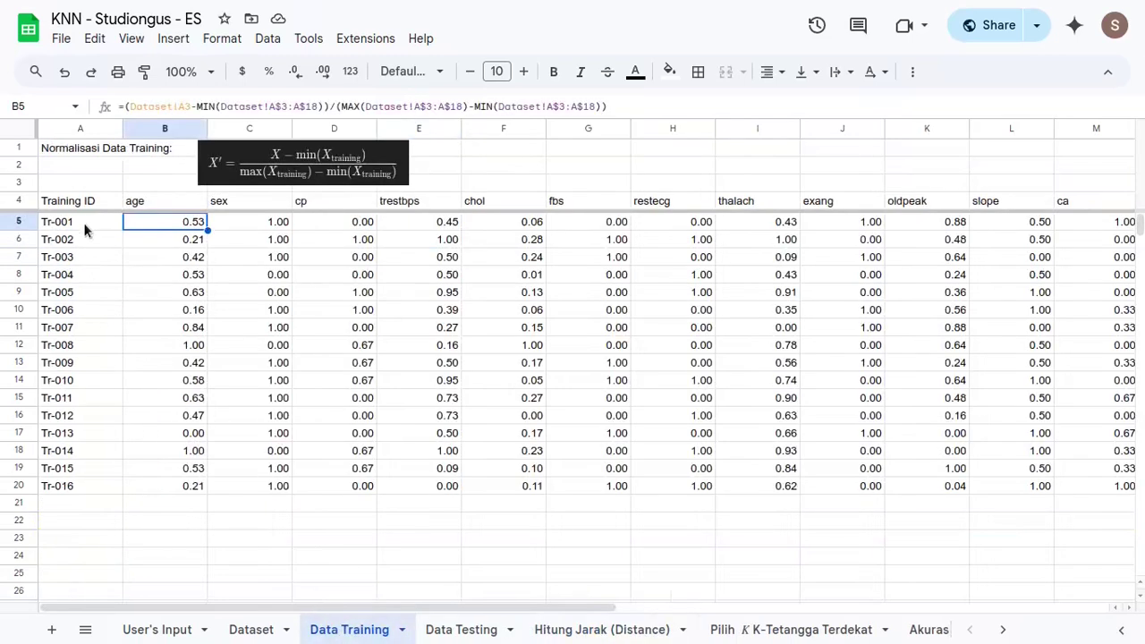
left_click_drag(80, 221, 85, 485)
left_click(286, 506)
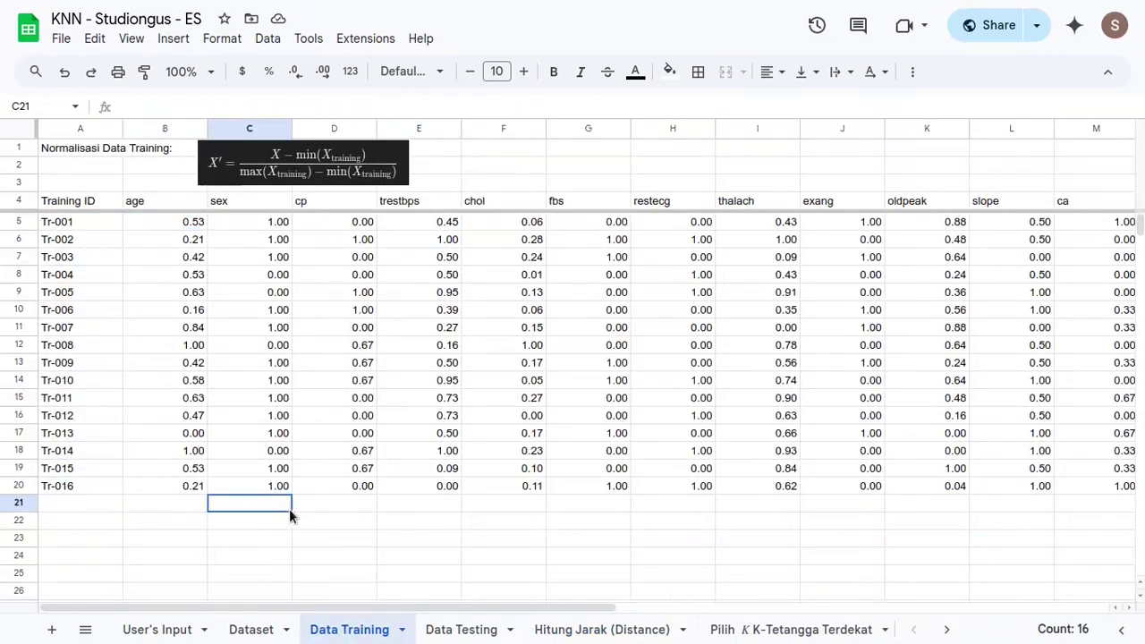
left_click_drag(55, 222, 371, 497)
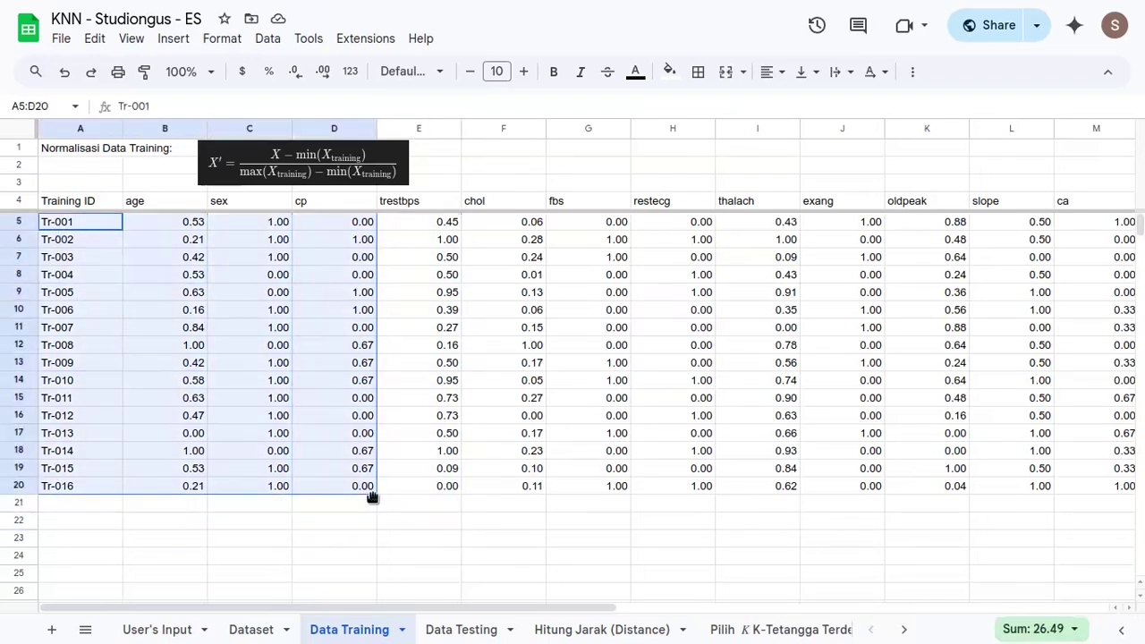
left_click(332, 555)
left_click_drag(87, 225, 337, 476)
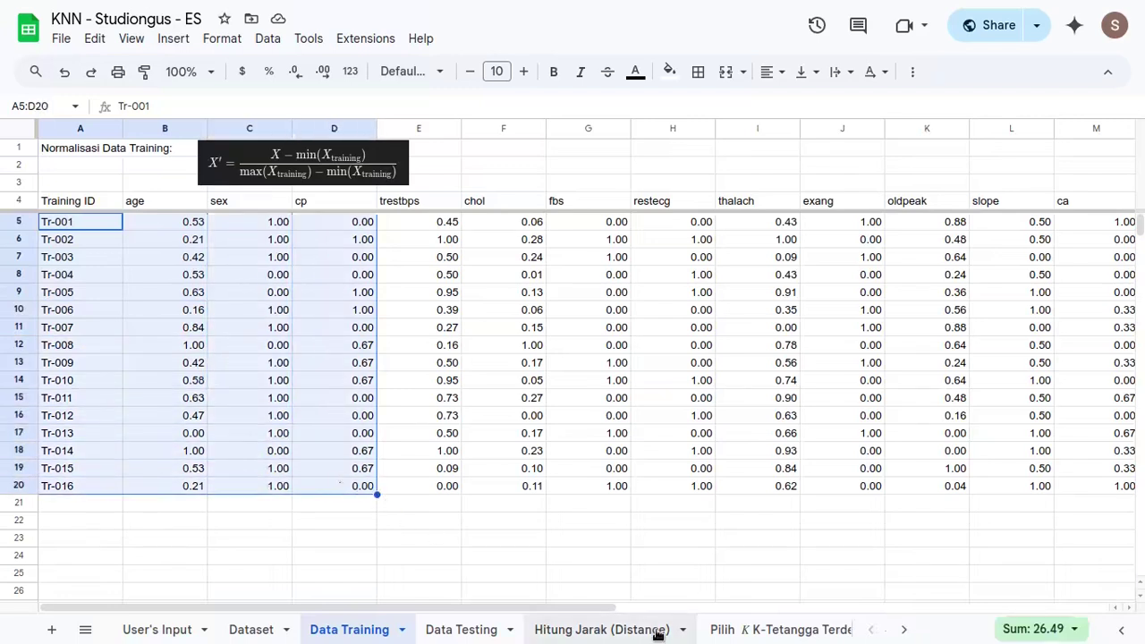
left_click(460, 629)
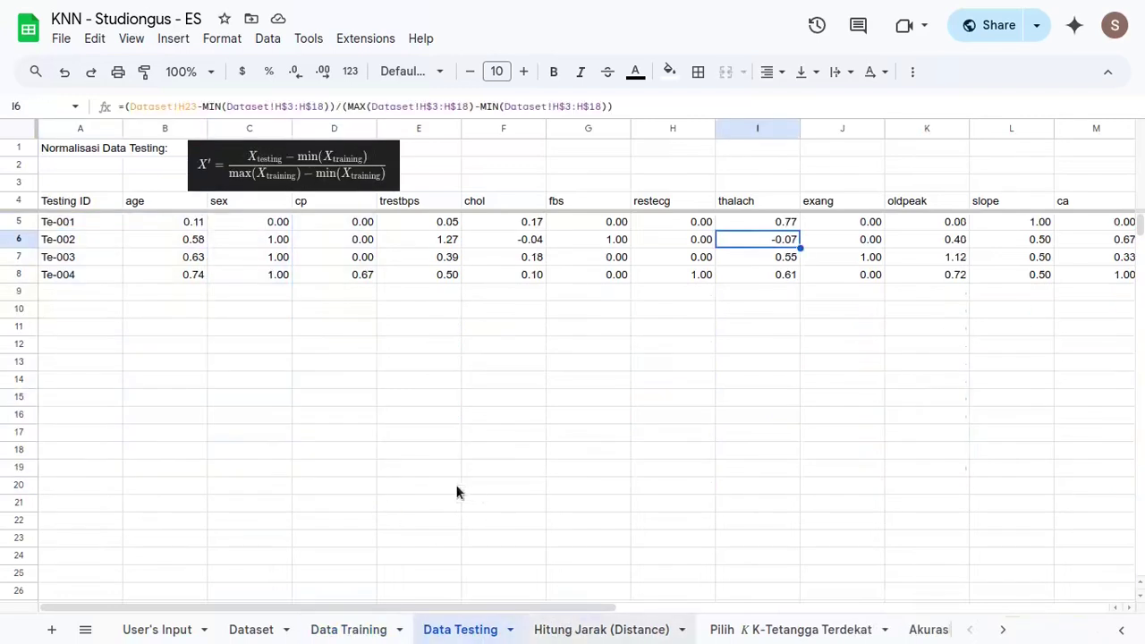
left_click(572, 629)
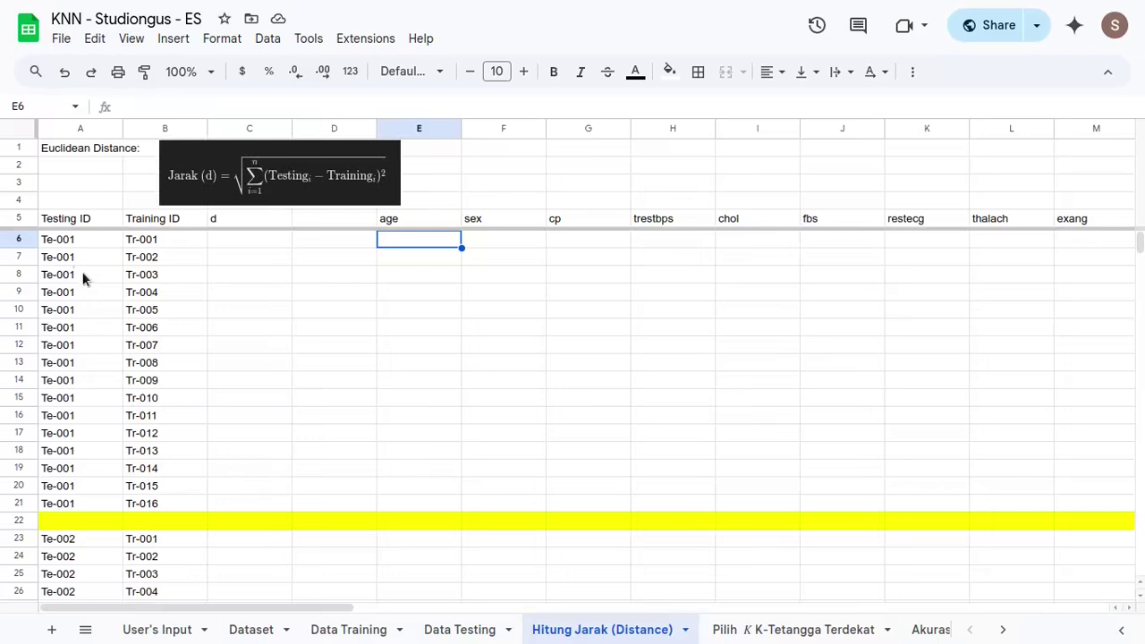
- Examine how the distance sheet pairs each testing ID from Te-001 to Te-004 with all training IDs, ending at C6
left_click_drag(62, 239, 220, 505)
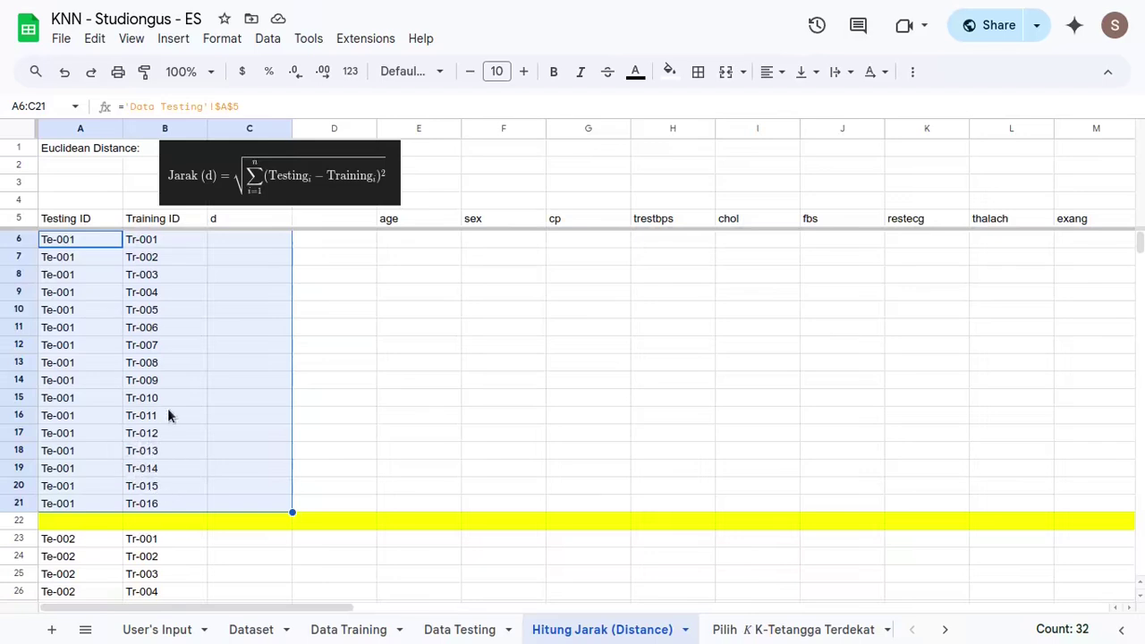
scroll(167, 408, "down", 5)
scroll(138, 401, "up", 3)
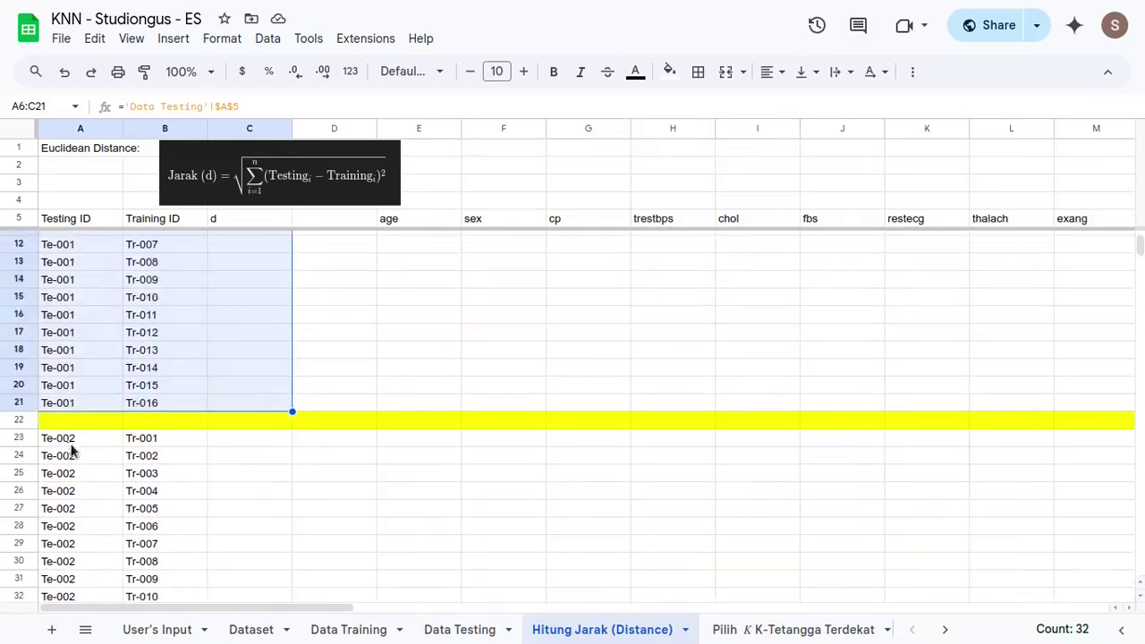
left_click_drag(72, 442, 200, 550)
scroll(179, 527, "down", 4)
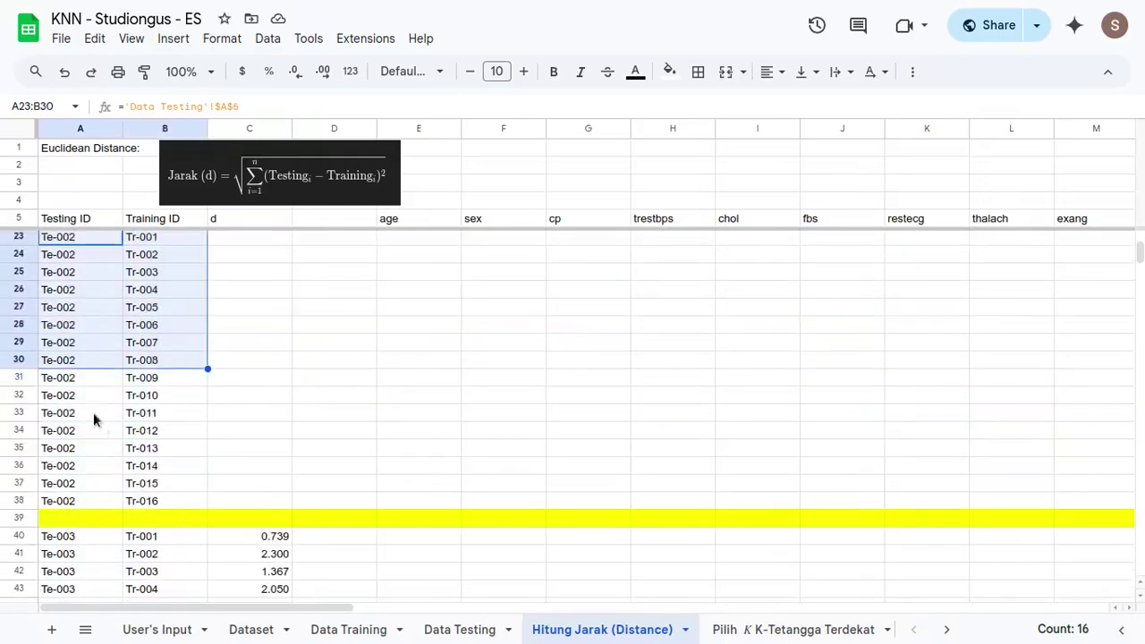
scroll(100, 425, "down", 4)
left_click_drag(78, 335, 271, 493)
left_click_drag(261, 337, 252, 488)
scroll(144, 439, "down", 5)
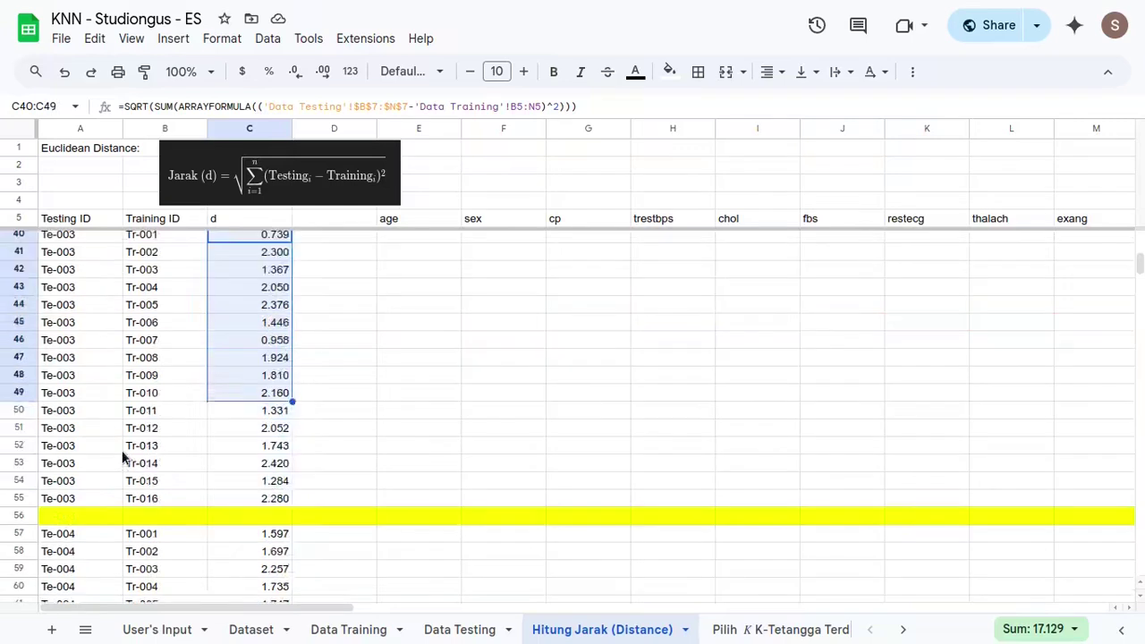
left_click_drag(67, 336, 266, 552)
scroll(248, 457, "up", 13)
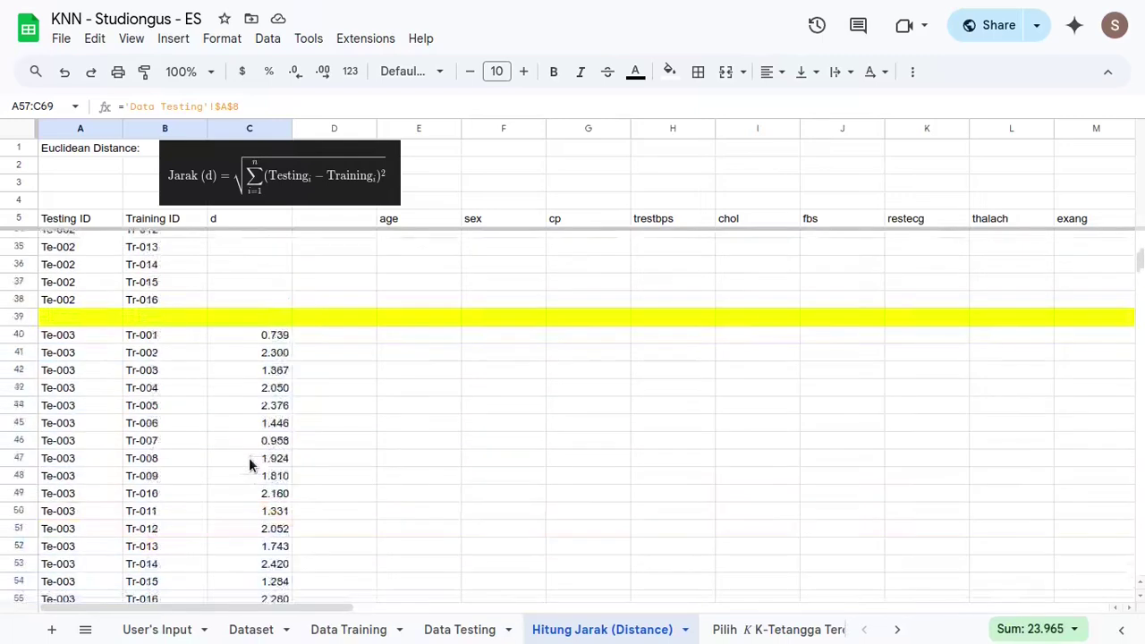
left_click(223, 260)
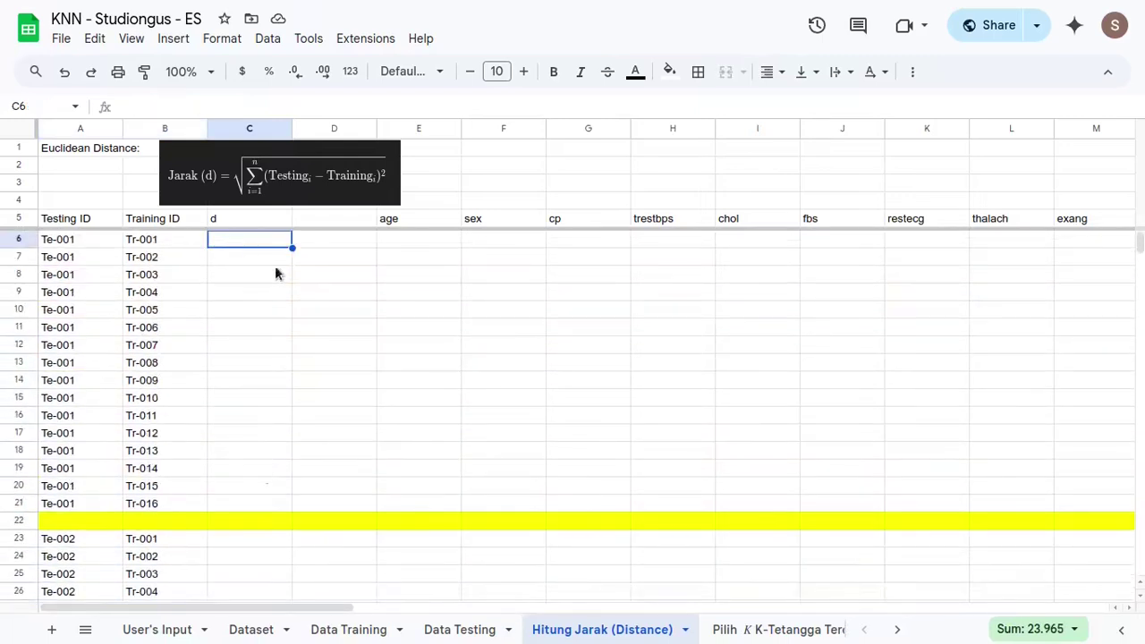
- Enter the squared age difference for Te-001 and Tr-001 in E6 as =('Data Testing'!B5-'Data Training'!B5)^2
left_click(436, 244)
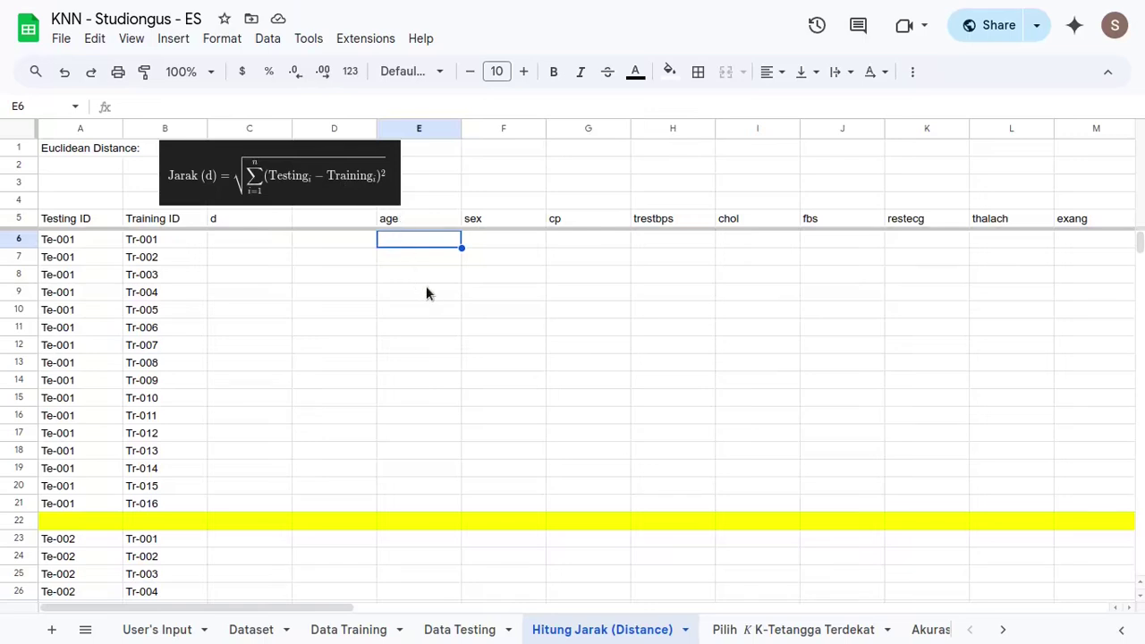
type("=(")
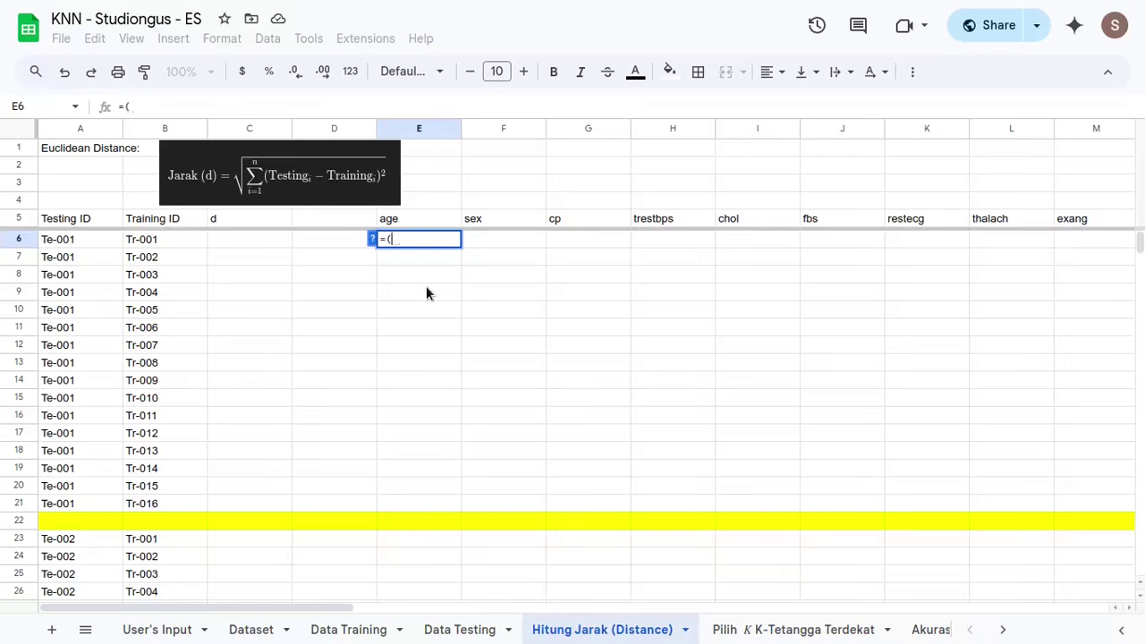
left_click(465, 630)
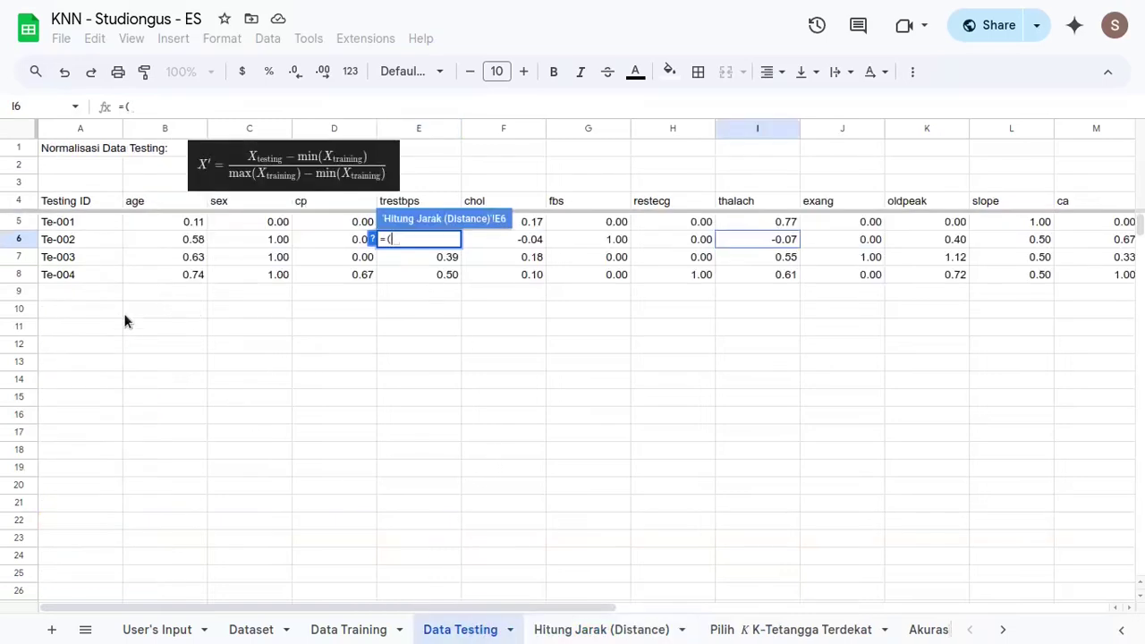
left_click(189, 224)
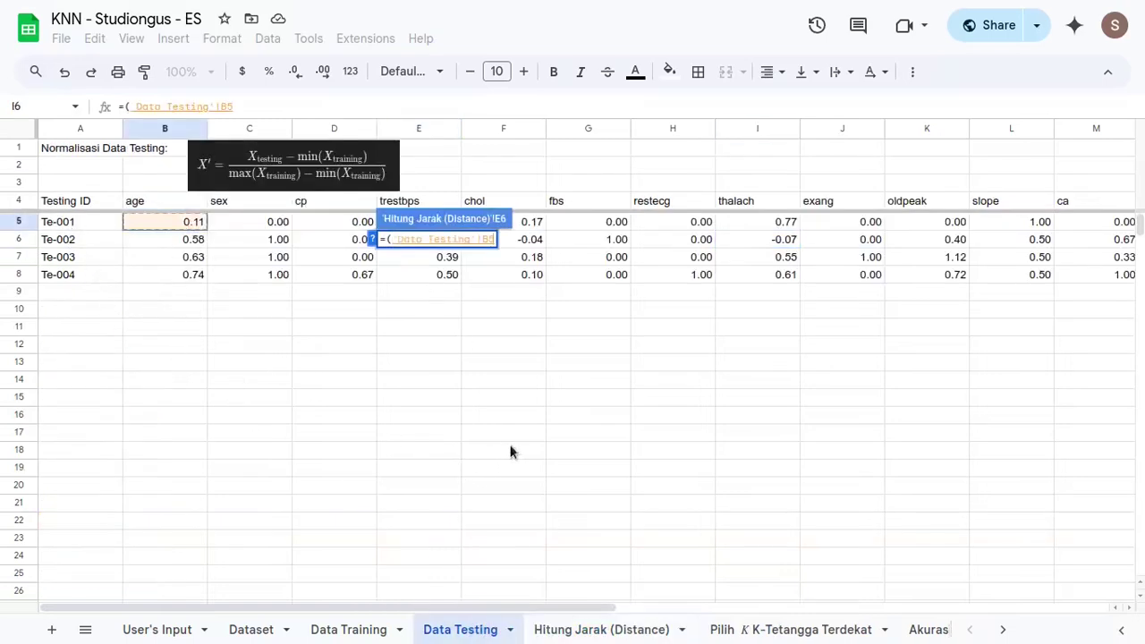
left_click(601, 630)
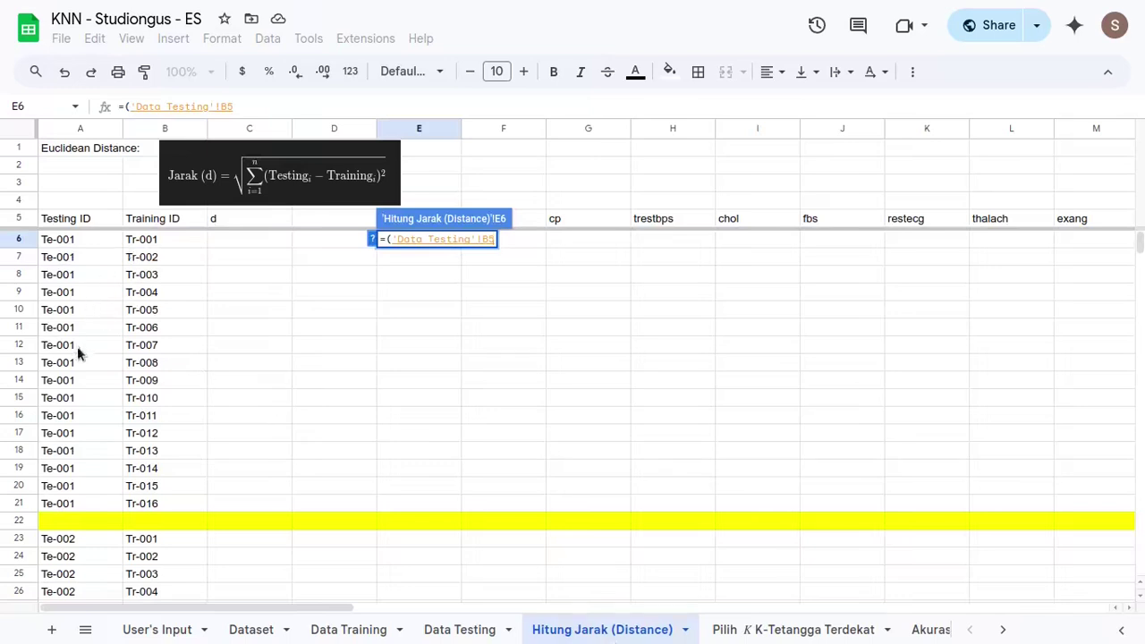
type("-")
left_click(349, 629)
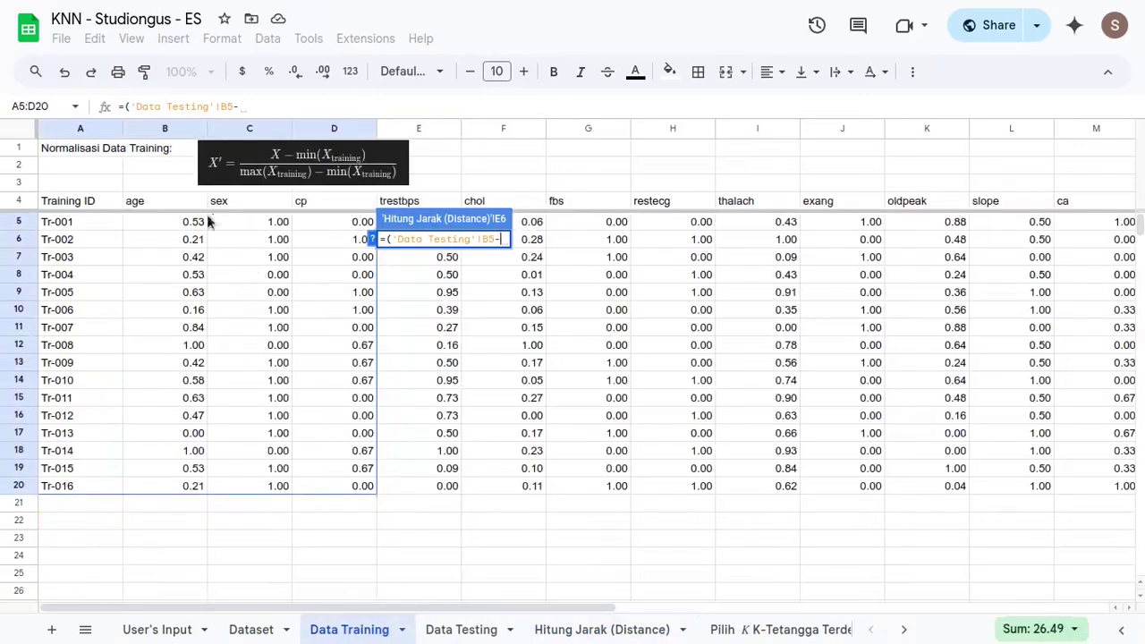
left_click(154, 220)
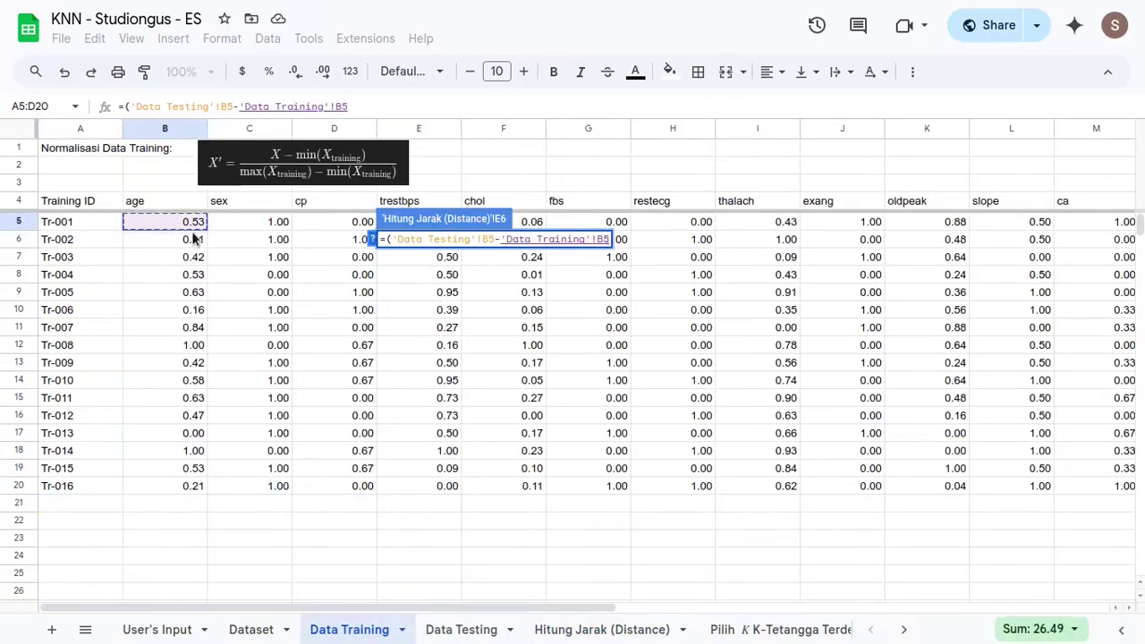
left_click(570, 631)
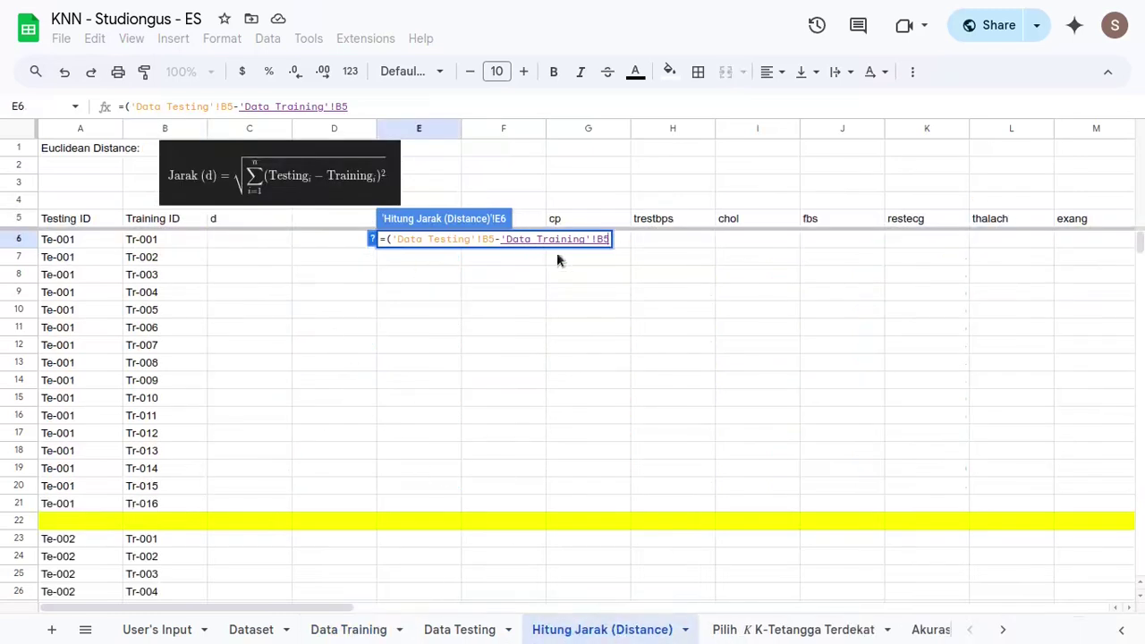
type(")^")
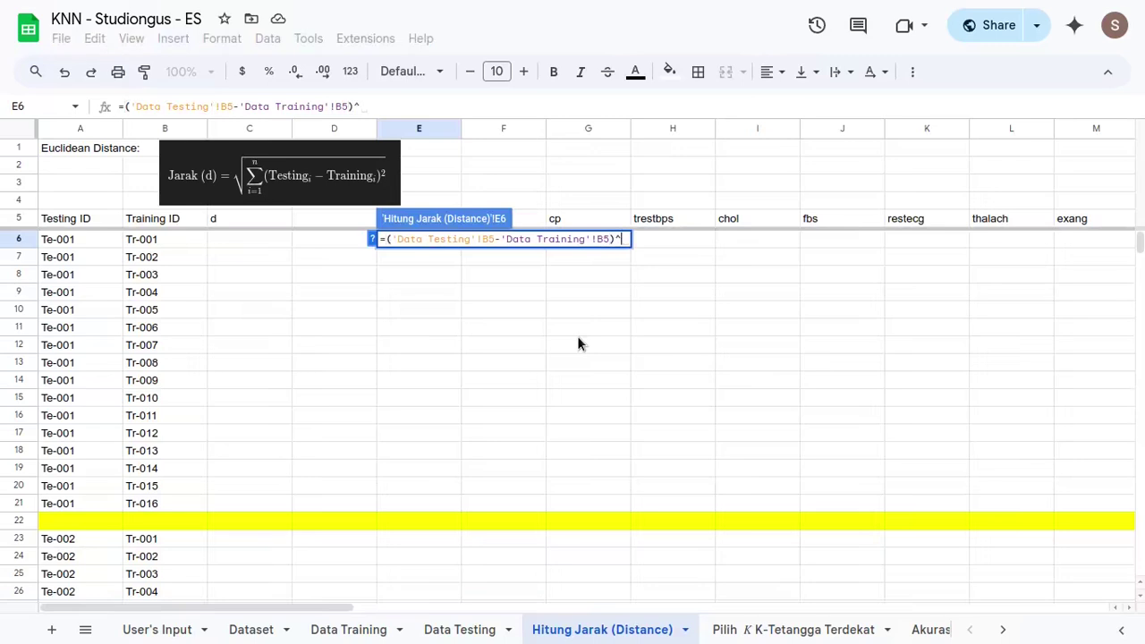
type("2")
key("Return")
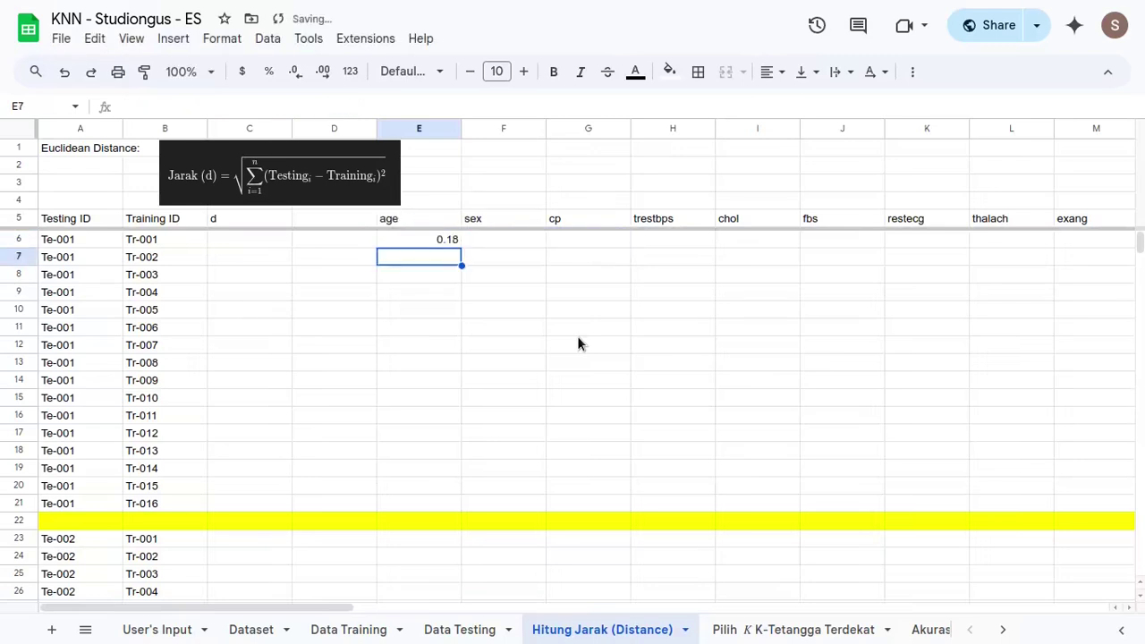
- Lock the row of the testing reference in the E6 formula so it reads 'Data Testing'!B$5
key("Up")
key("F2")
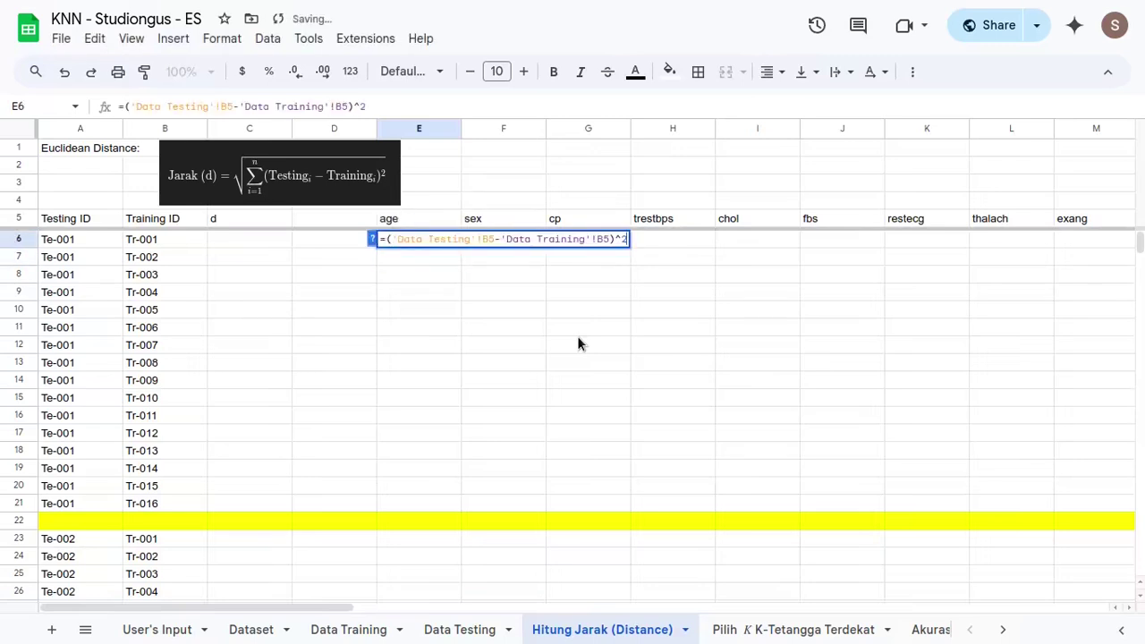
left_click(482, 239)
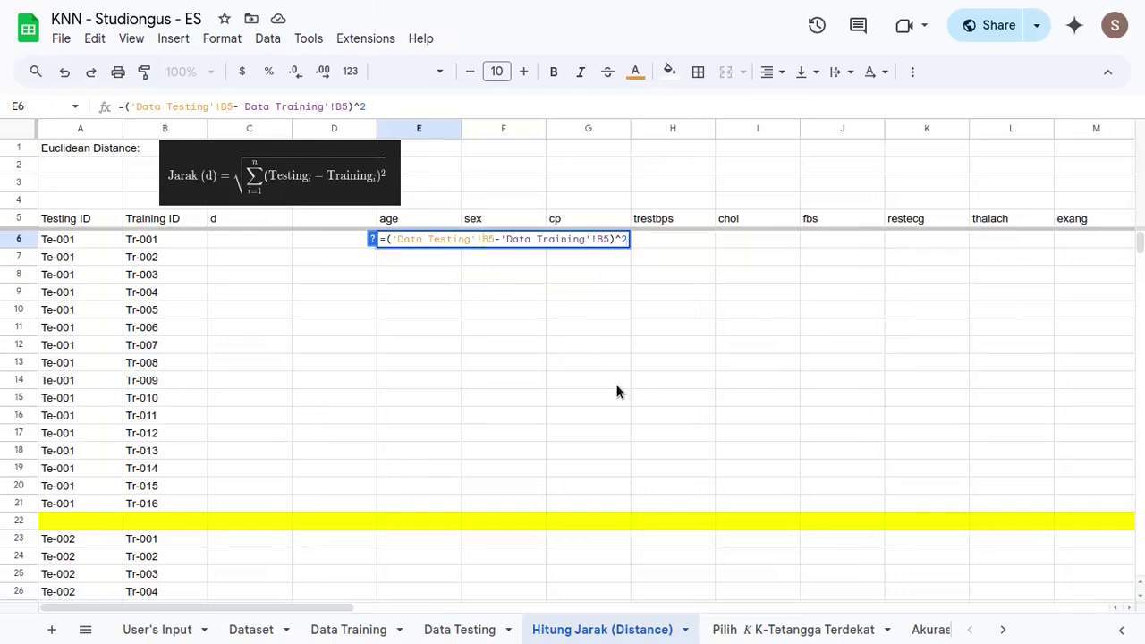
key("F4")
key("F4")
key("Return")
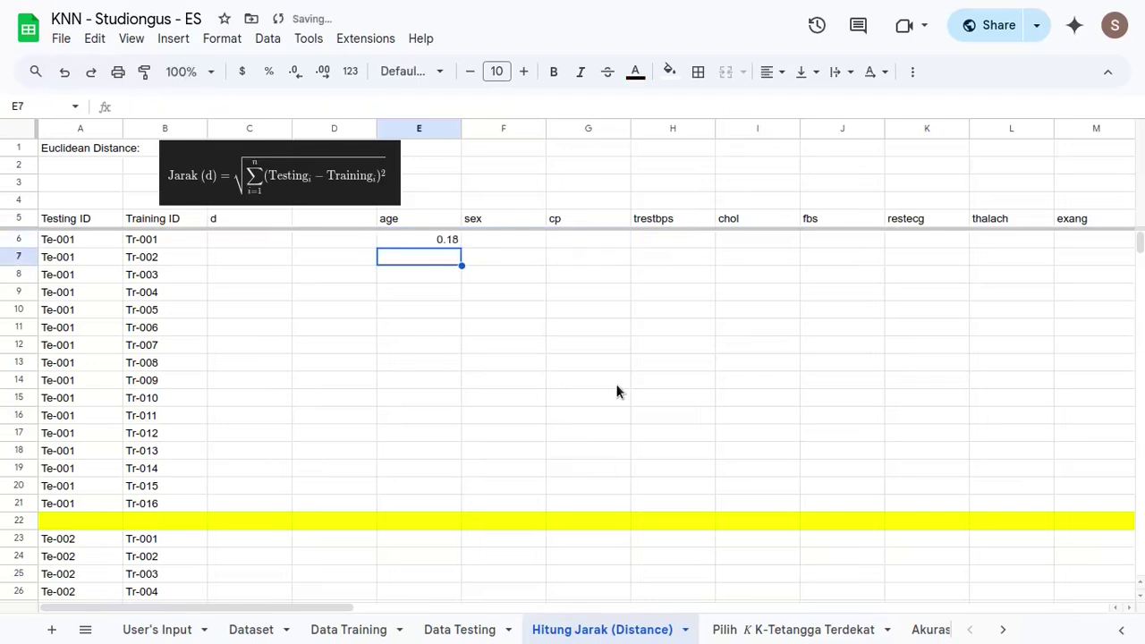
- Fill the E6 age difference formula down through E21 for all Te-001 training rows
key("Up")
left_click(431, 503, "shift")
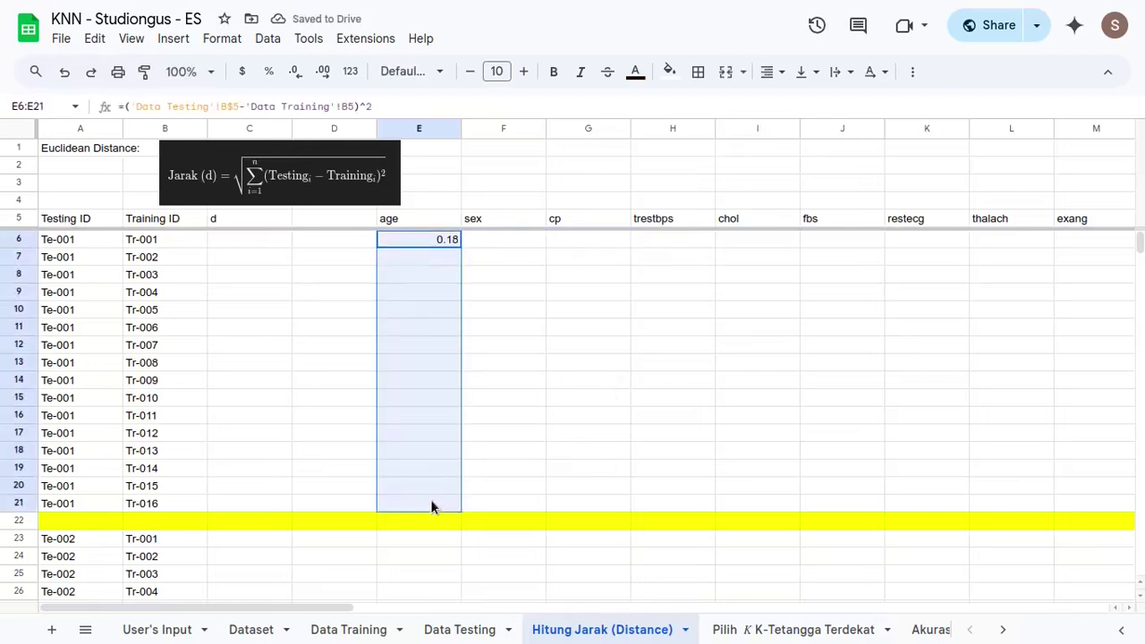
key("ctrl+d")
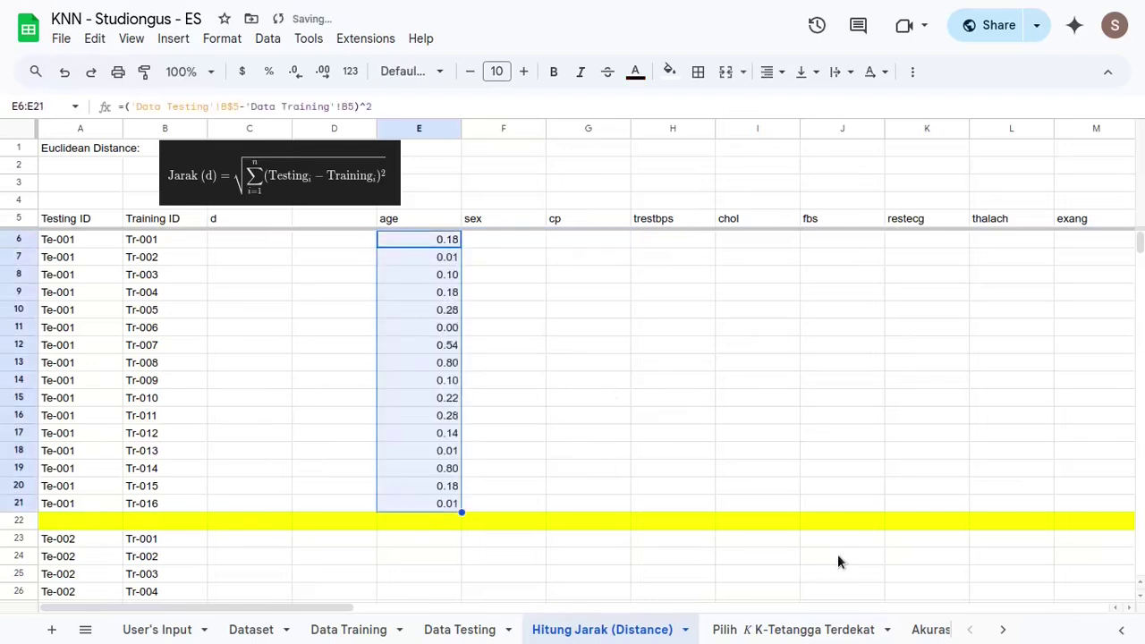
- Fill the squared difference formulas from the age column across to thal, covering E6:Q21
key("ctrl+shift+Right")
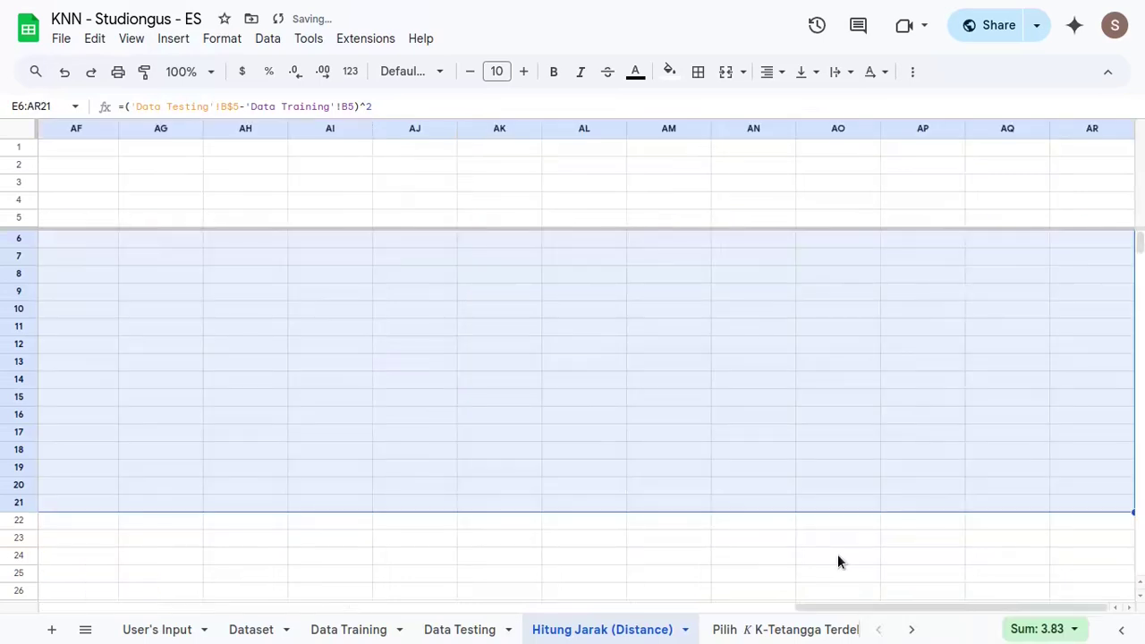
key("ctrl+shift+Left")
scroll(775, 471, "right", 3)
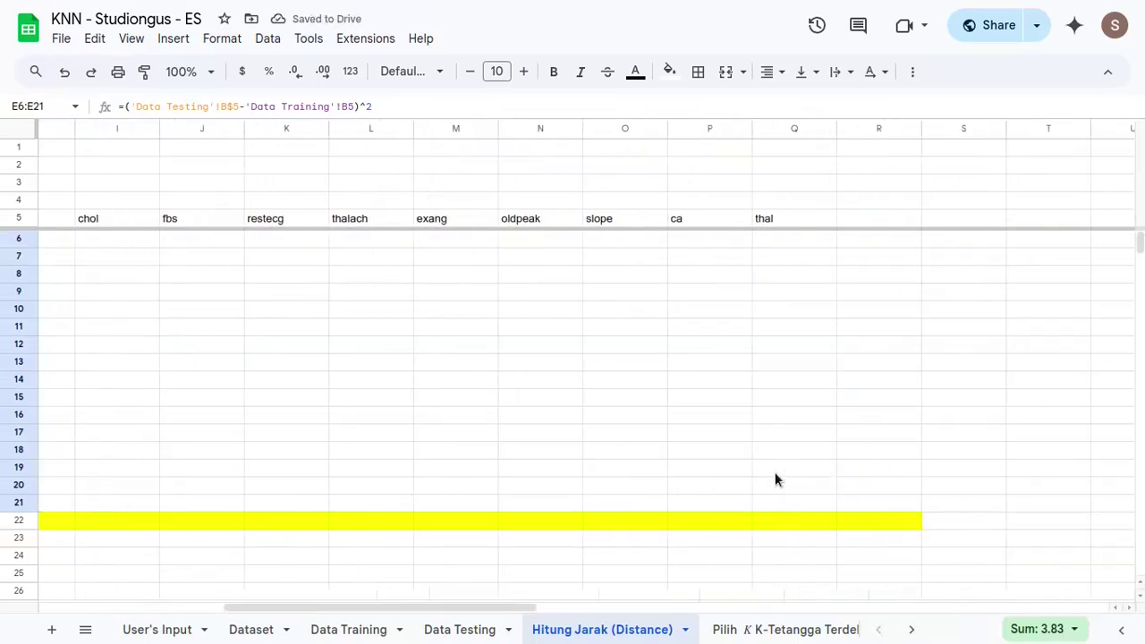
left_click(812, 503, "shift")
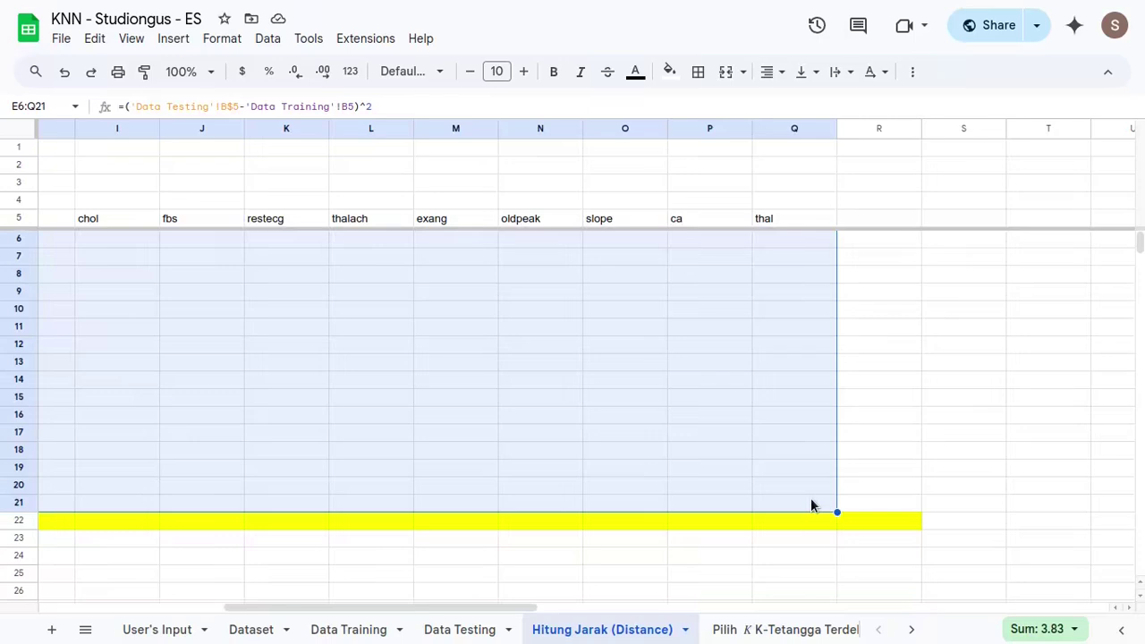
left_click(818, 311)
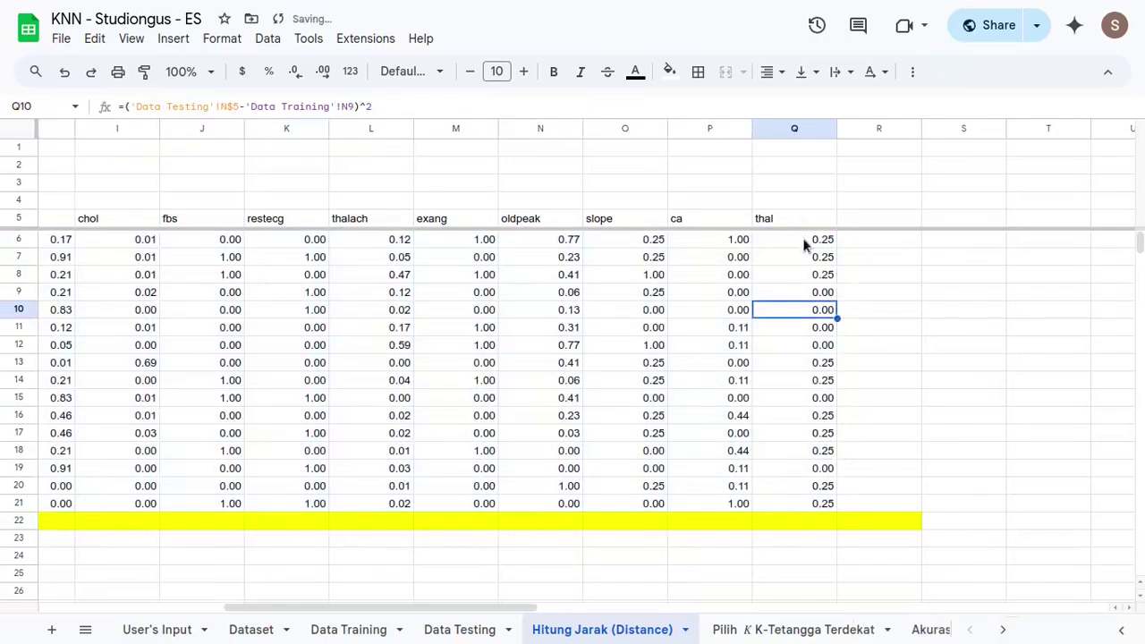
- Examine the squared differences for Te-001 against the Euclidean formula, including the whole first row E6:Q6
scroll(695, 349, "left", 5)
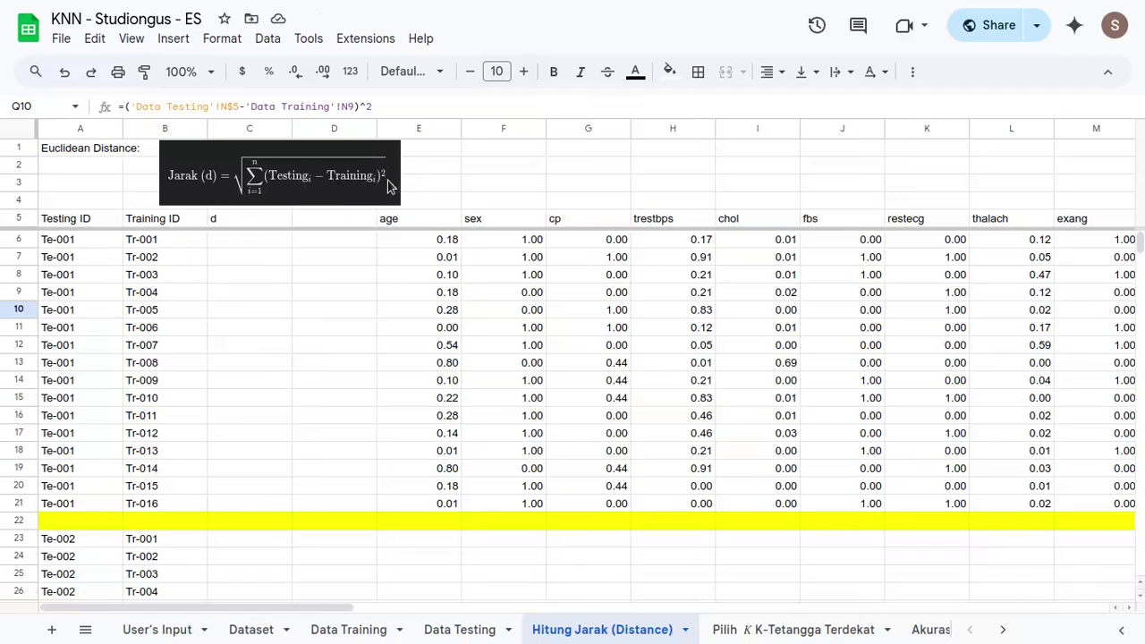
left_click(582, 292)
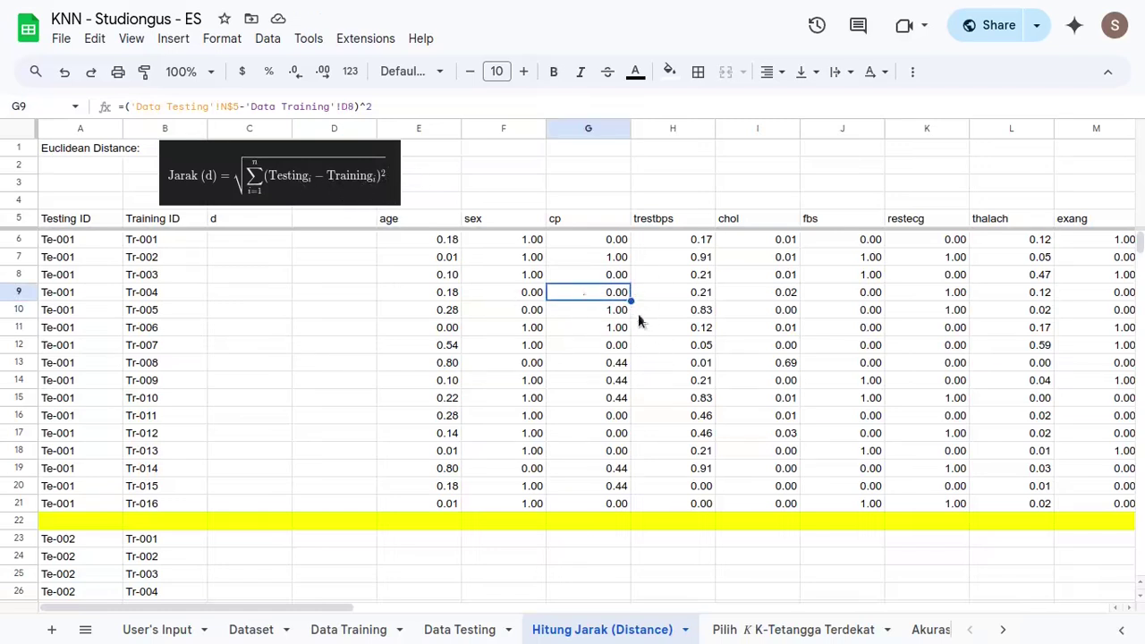
left_click(762, 328)
left_click(892, 364)
left_click(873, 429)
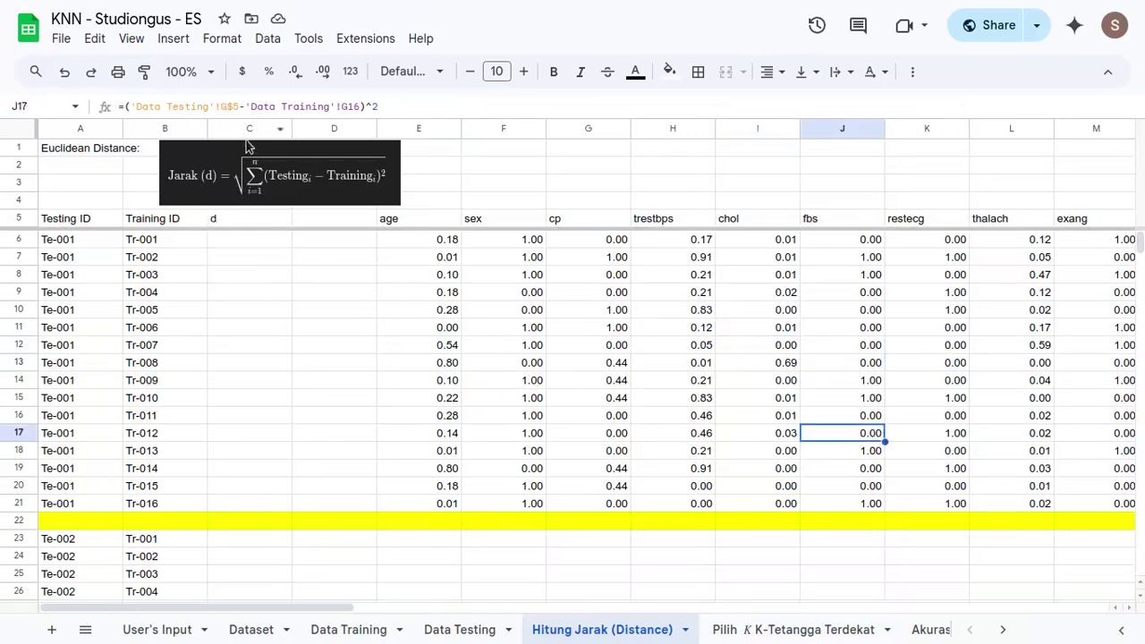
left_click(456, 239)
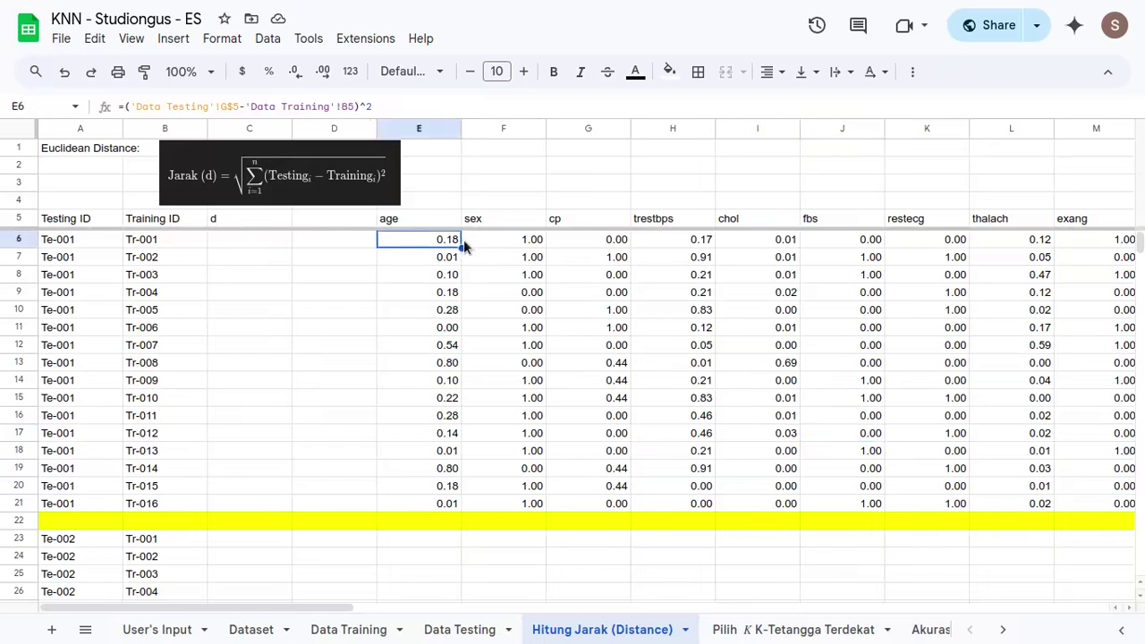
key("ctrl+shift+Right")
scroll(875, 258, "right", 2)
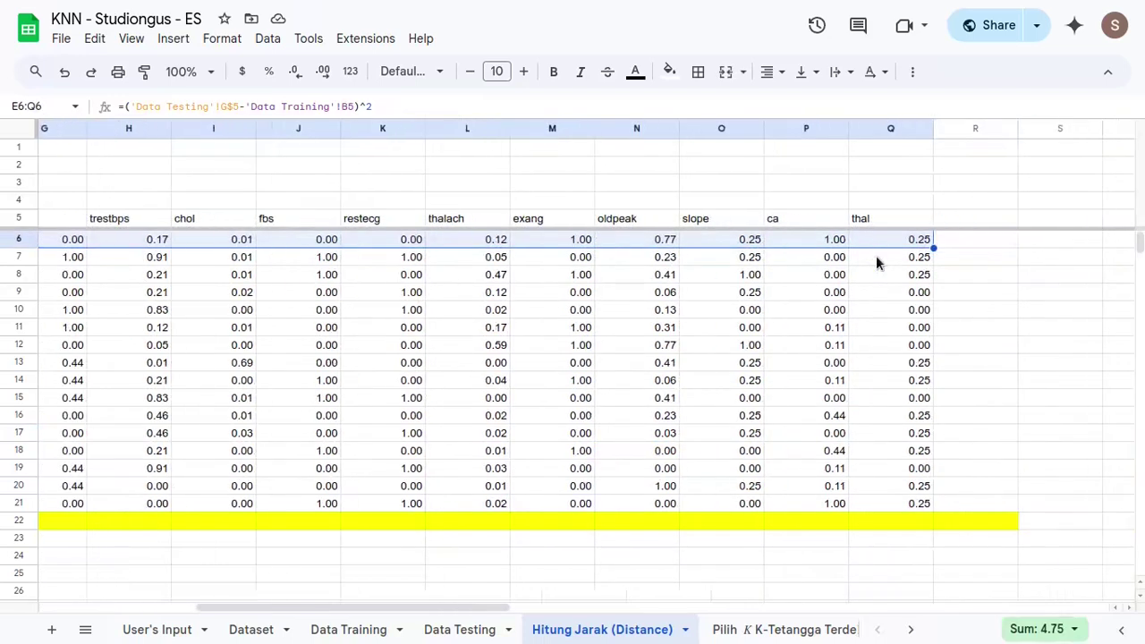
scroll(875, 258, "left", 6)
left_click(246, 246)
type("=sqrt")
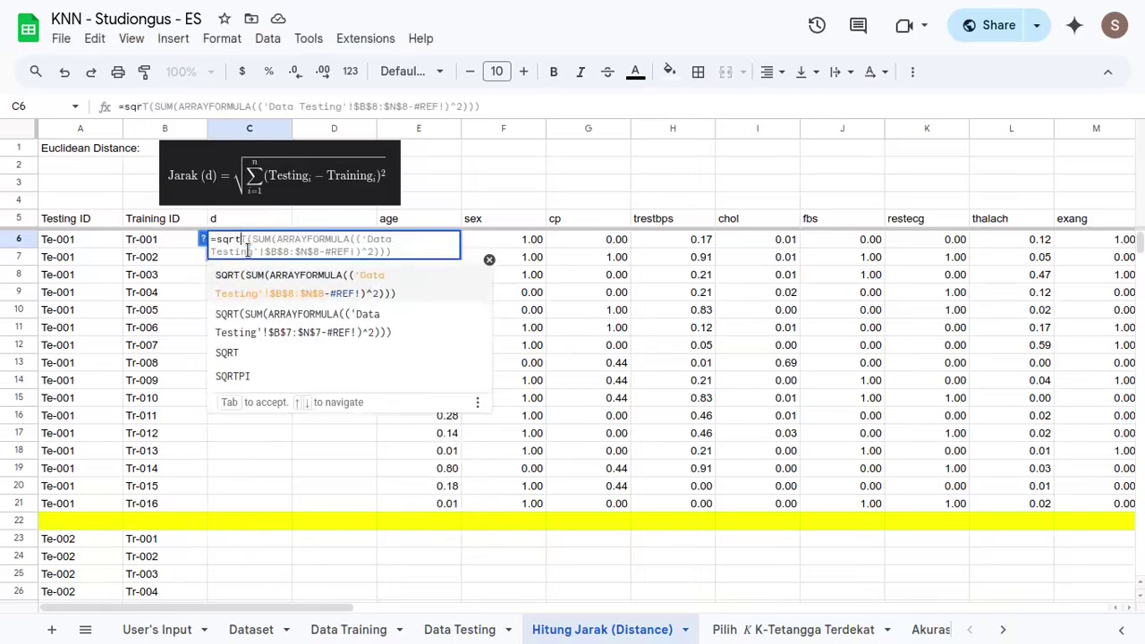
key("Tab")
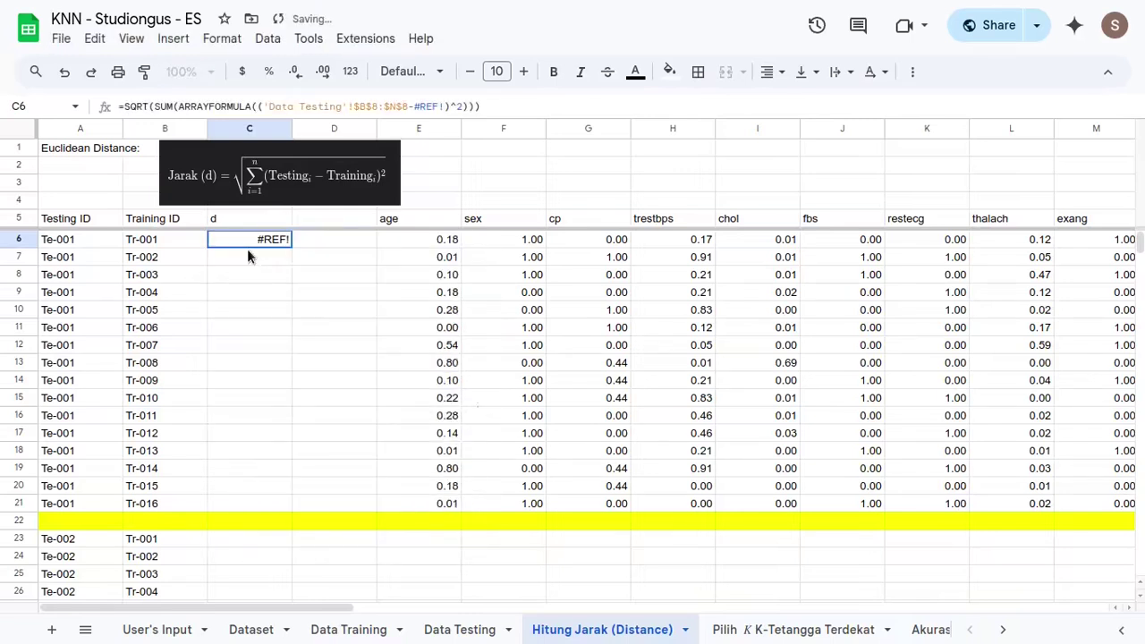
key("Delete")
- Calculate the Euclidean distance between Te-001 and Tr-001 in C6 with =SQRT(SUM(E6:Q6))
type("=srt")
key("BackSpace")
type("q")
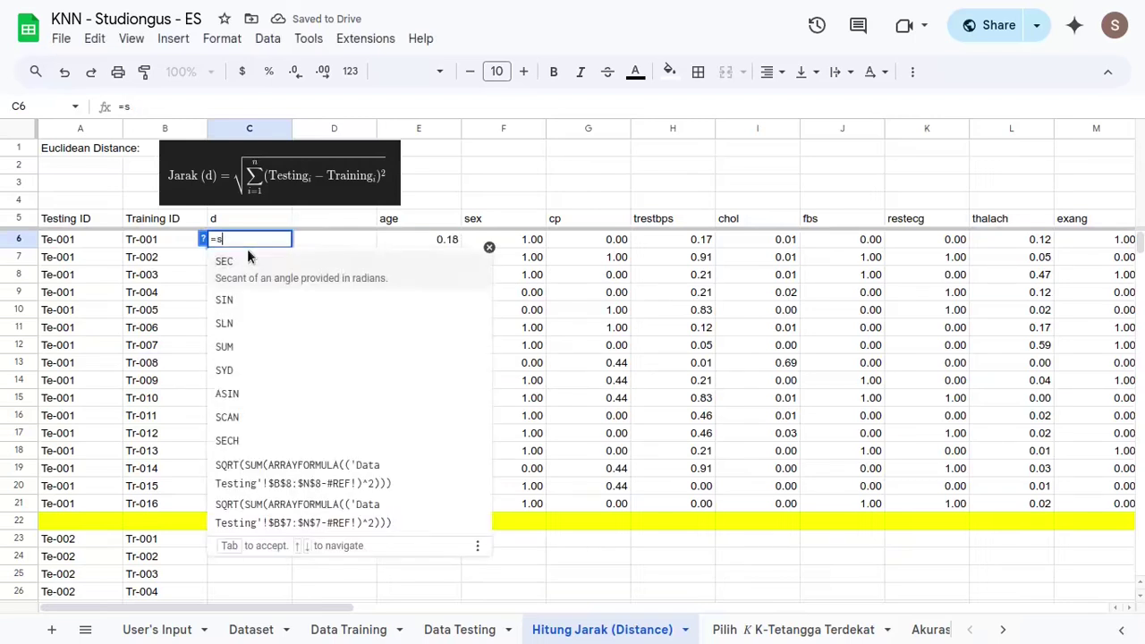
key("Down")
key("Down")
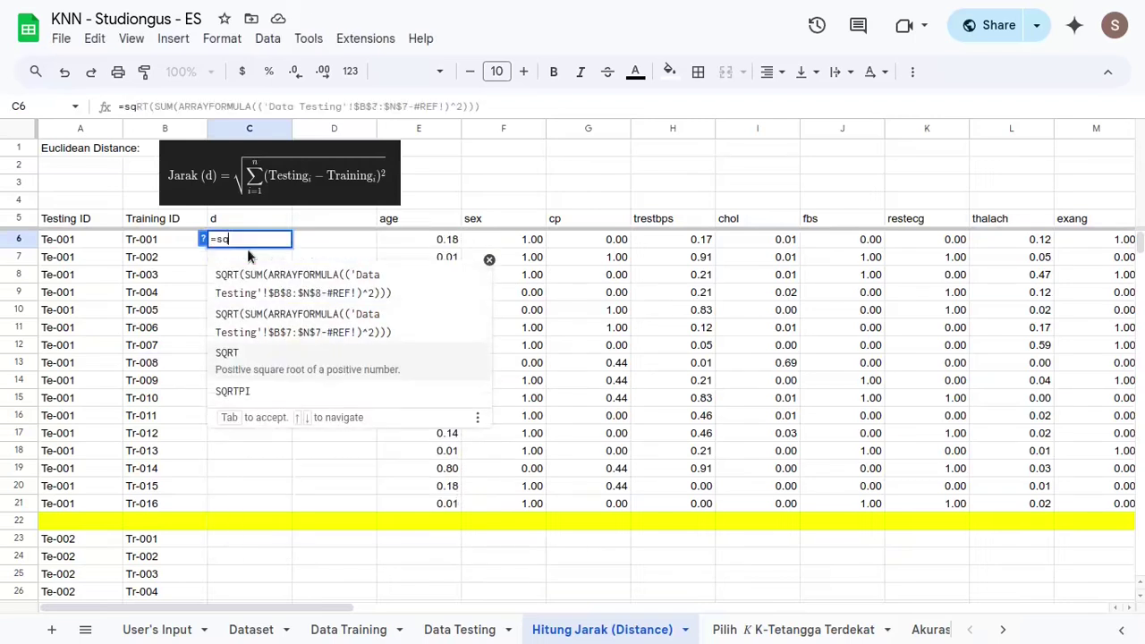
key("Tab")
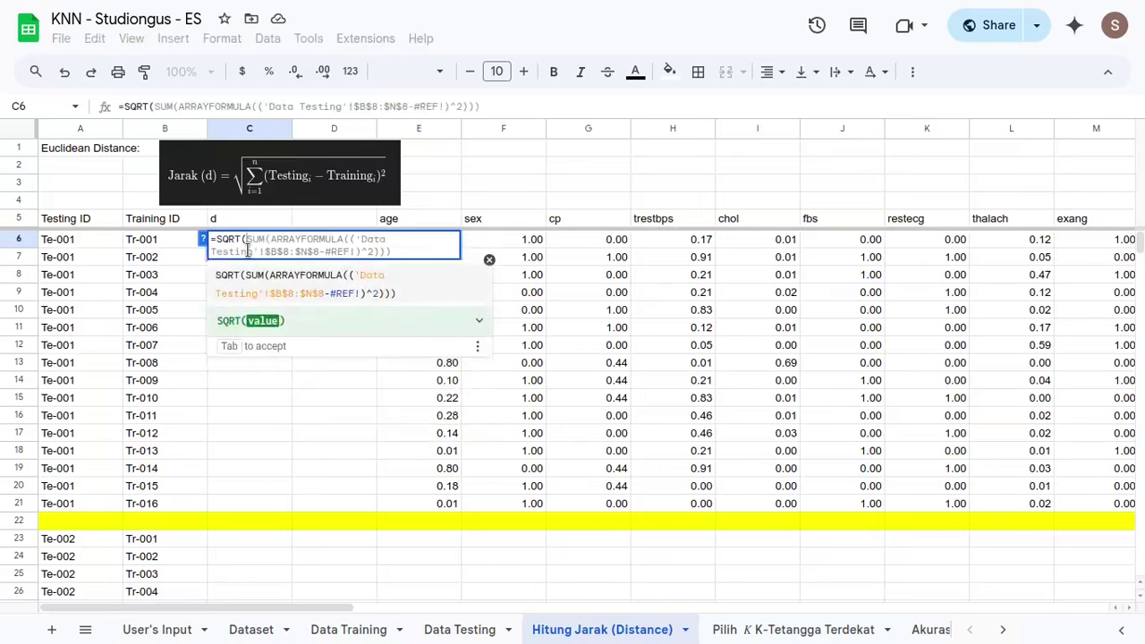
left_click(489, 260)
type("sum")
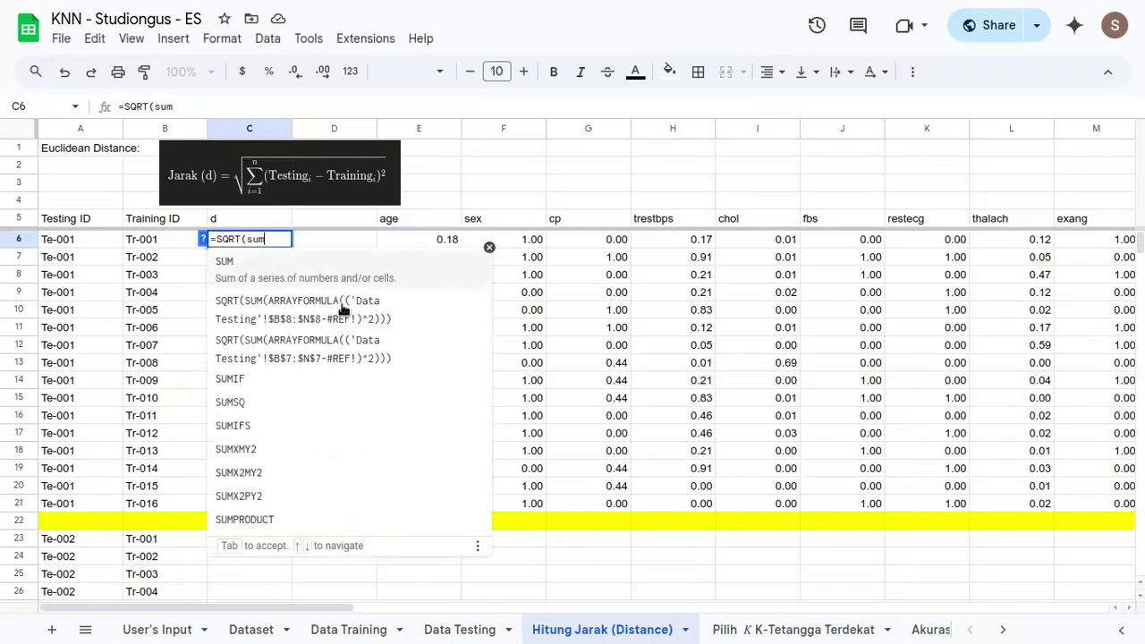
key("Tab")
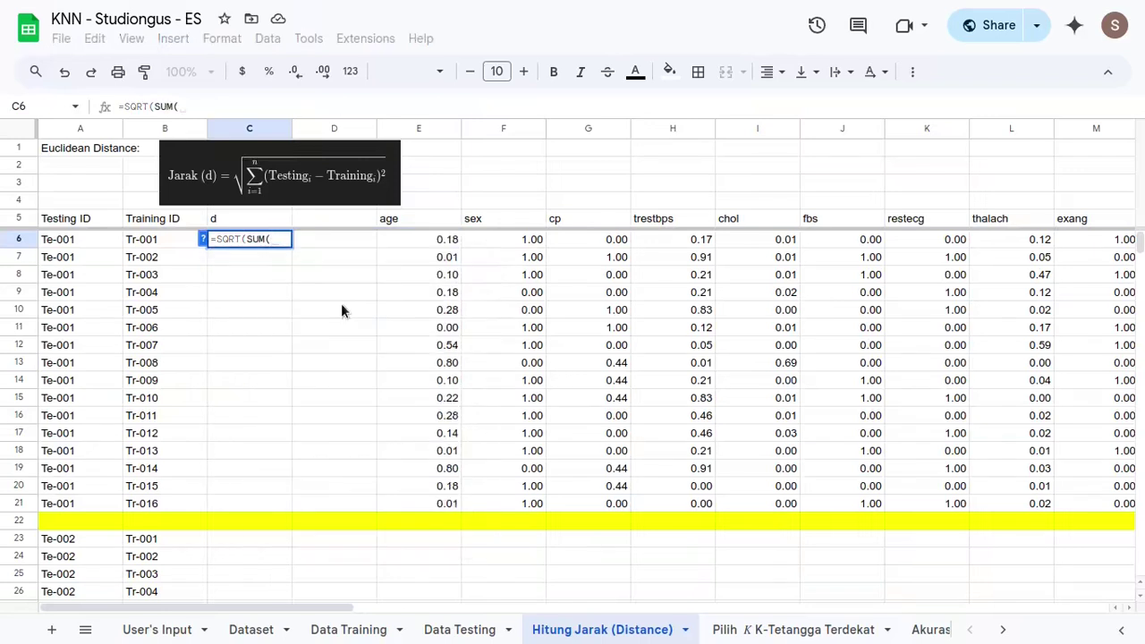
left_click(438, 240)
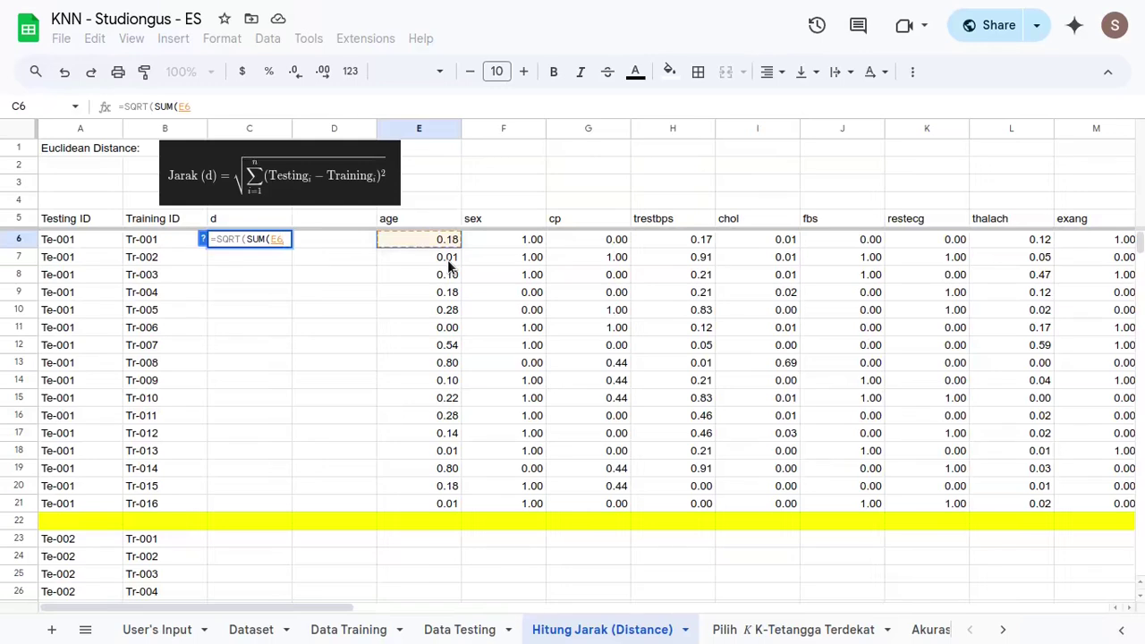
key("ctrl+shift+Right")
scroll(910, 311, "right", 3)
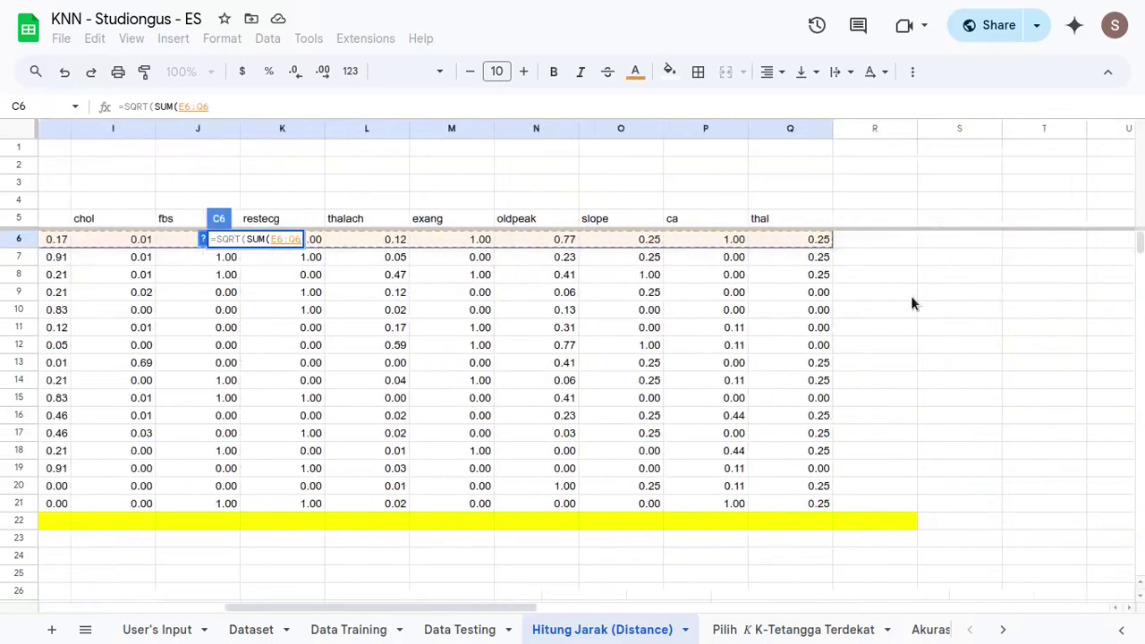
scroll(910, 304, "left", 7)
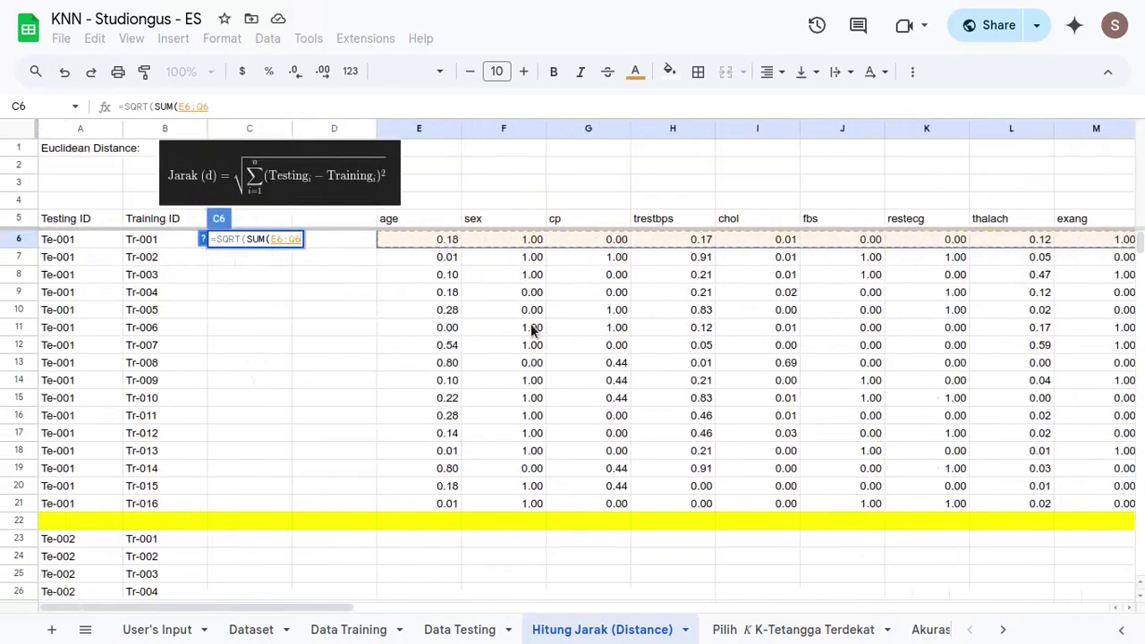
key("Return")
key("Up")
key("Left")
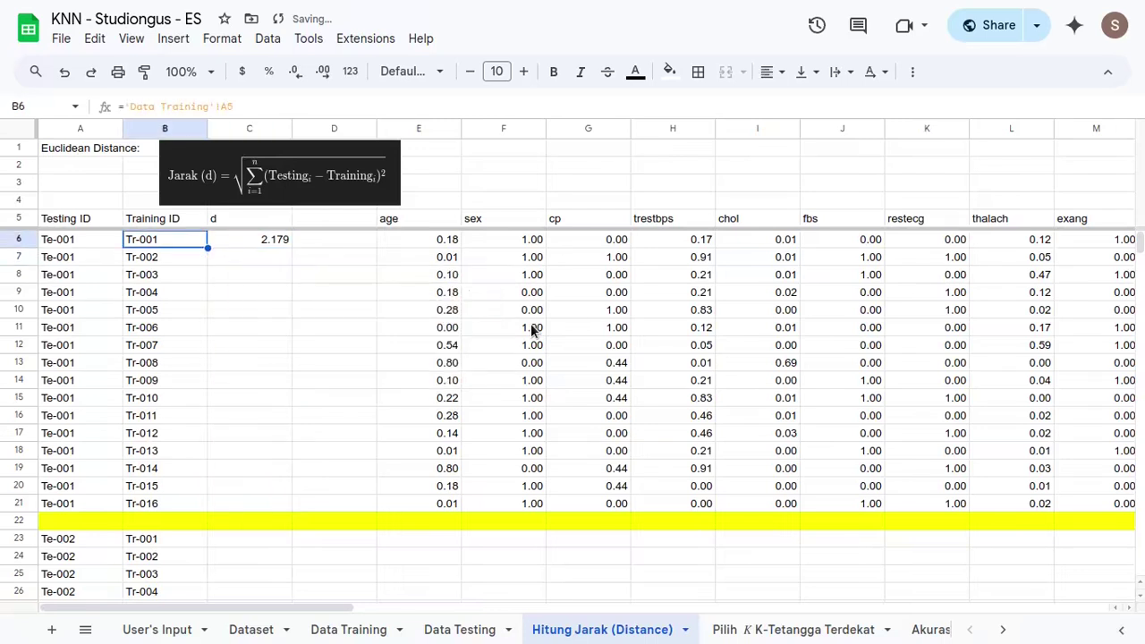
- Fill the C6 Euclidean distance formula down through C21 for all Te-001 training rows
key("ctrl+Down")
key("Right")
key("ctrl+shift+Up")
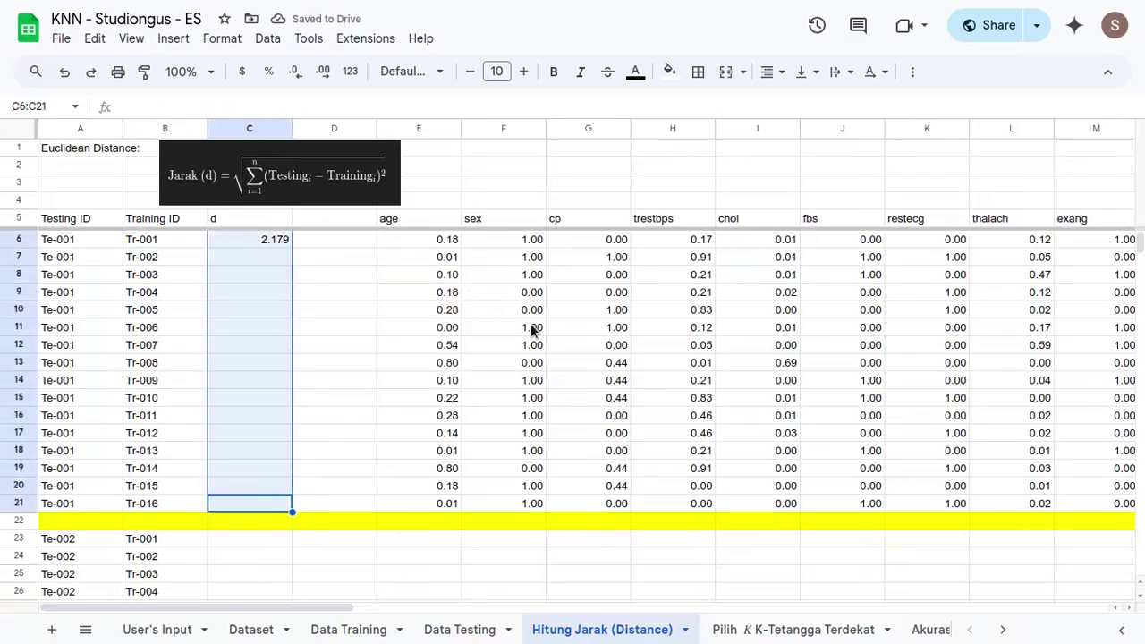
key("ctrl+d")
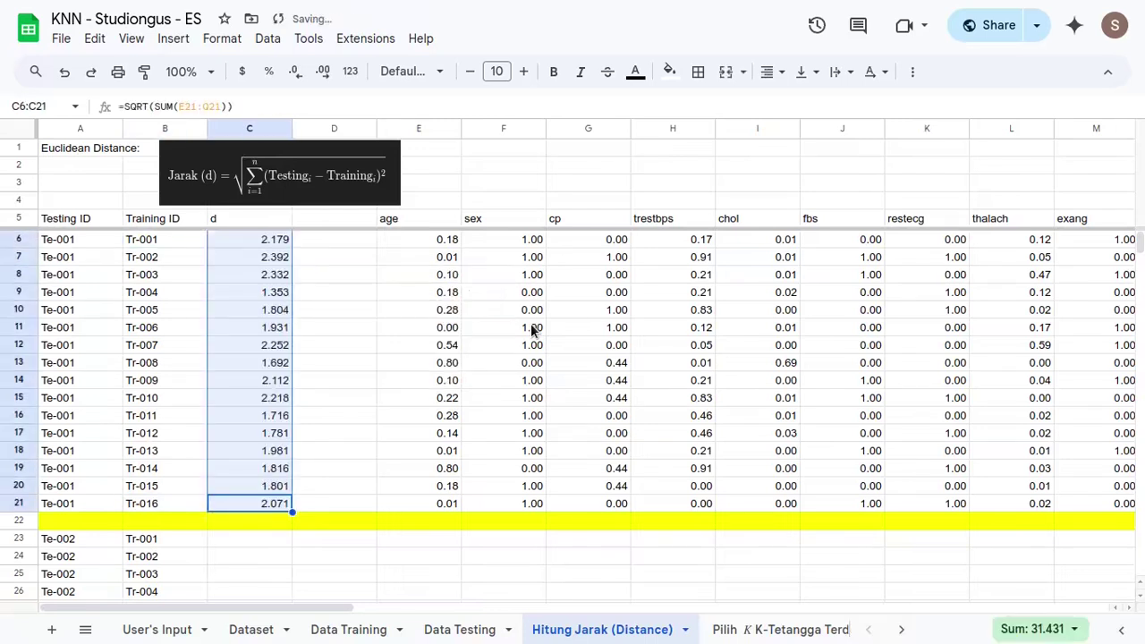
key("ctrl+Up")
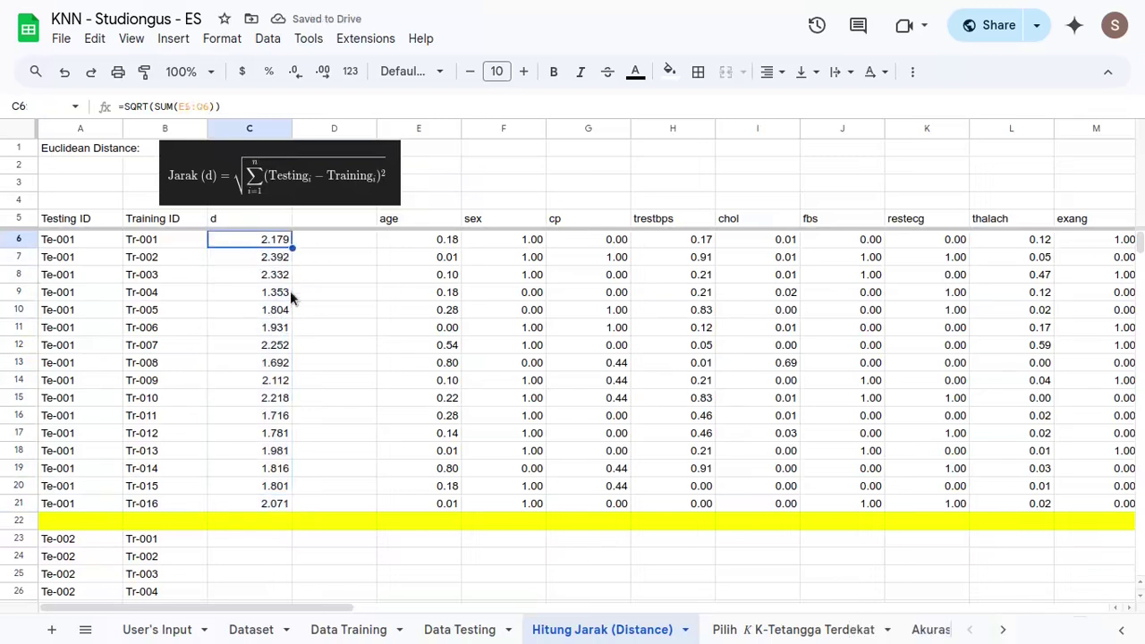
left_click(706, 278)
left_click(175, 259)
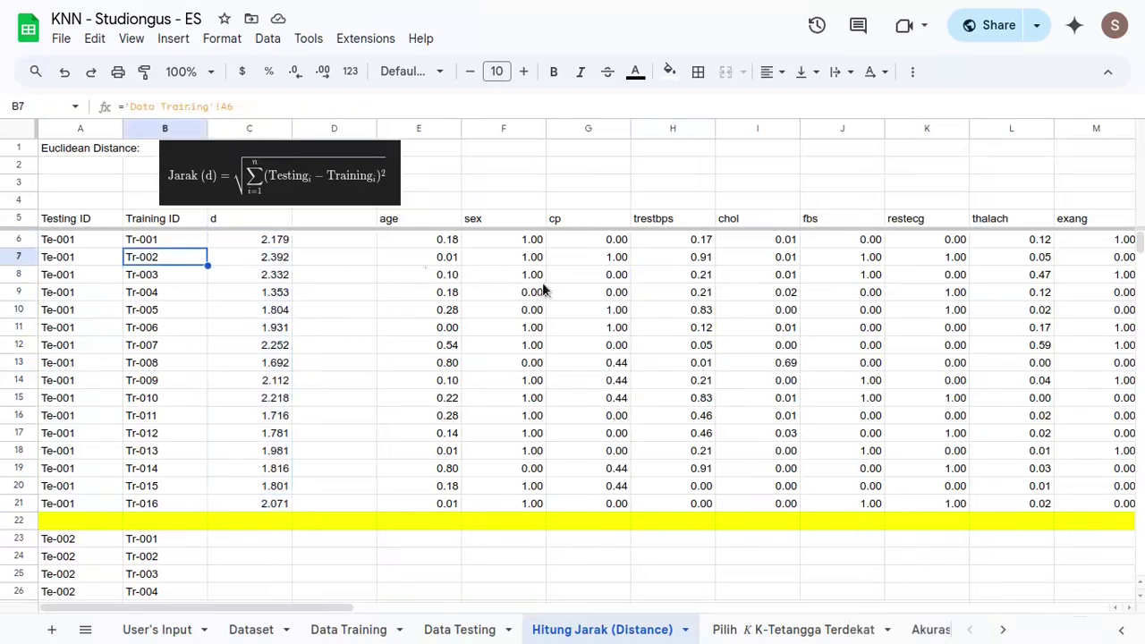
left_click(348, 239)
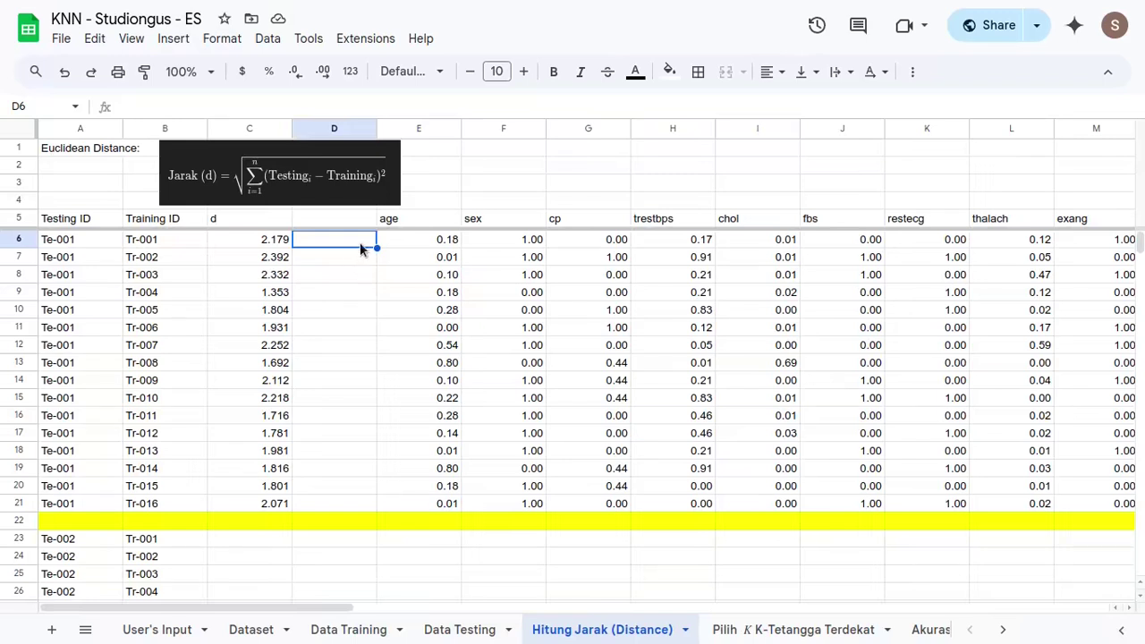
left_click_drag(429, 225, 1007, 370)
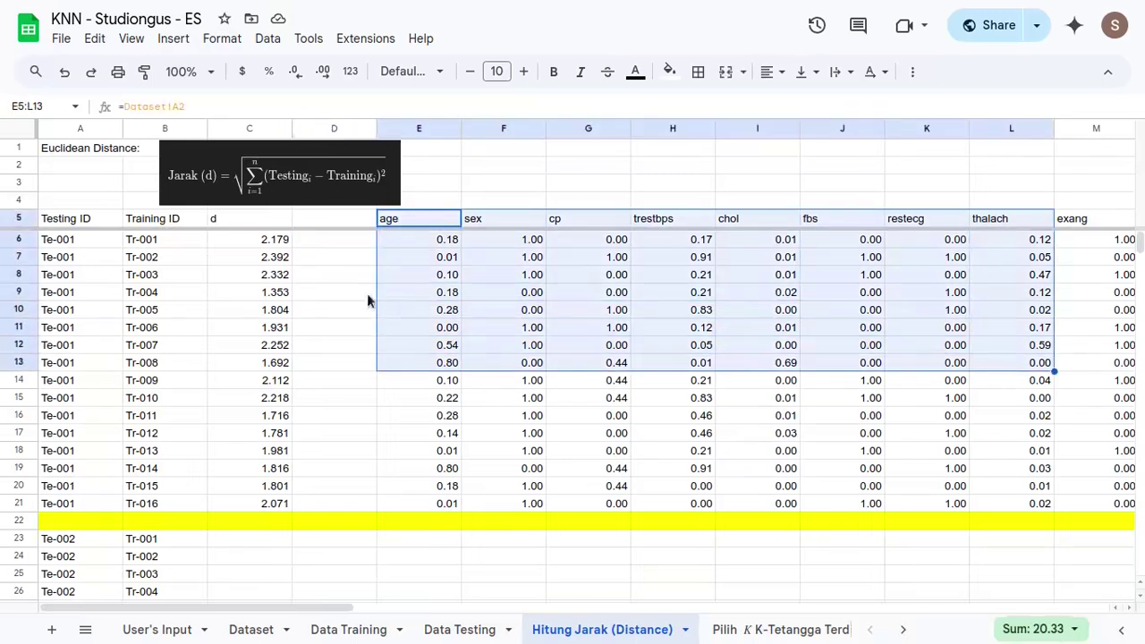
- Start a single-cell distance formula for Te-001 and Tr-001 in D6 with =SQRT(SUM(ARRAYFORMULA((
left_click(354, 258)
left_click(353, 241)
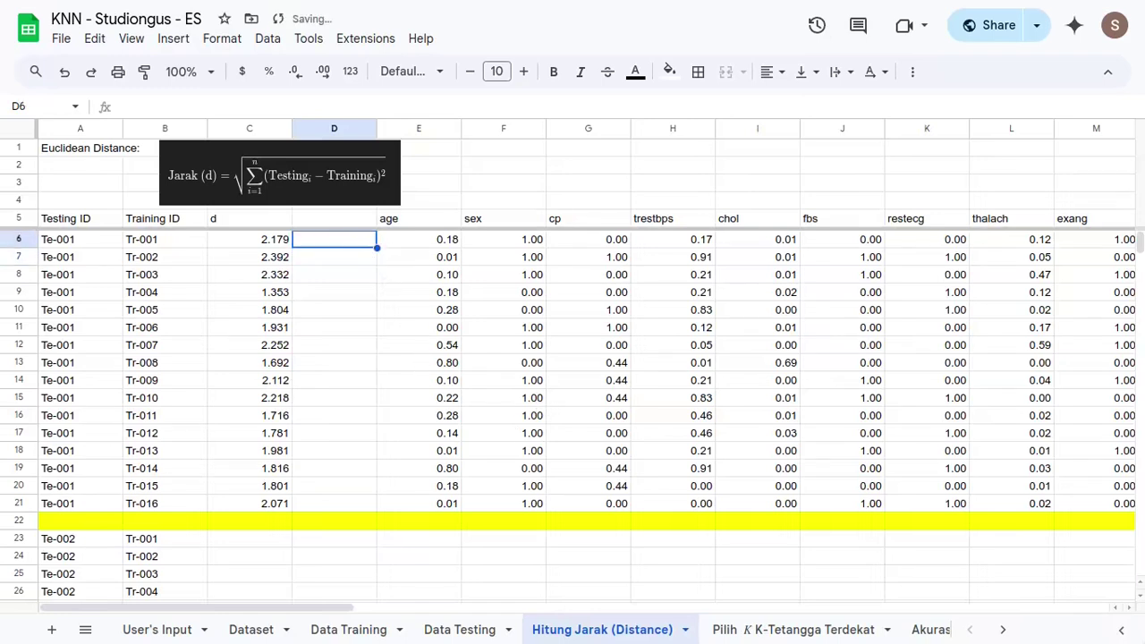
type("=sqrt")
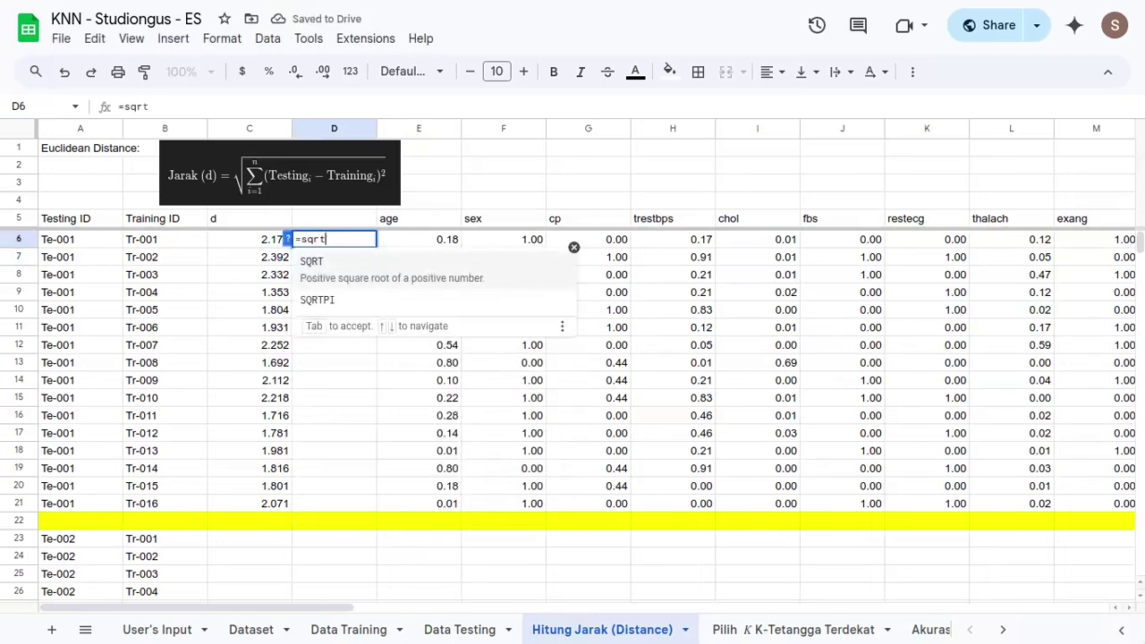
key("Tab")
type("sum")
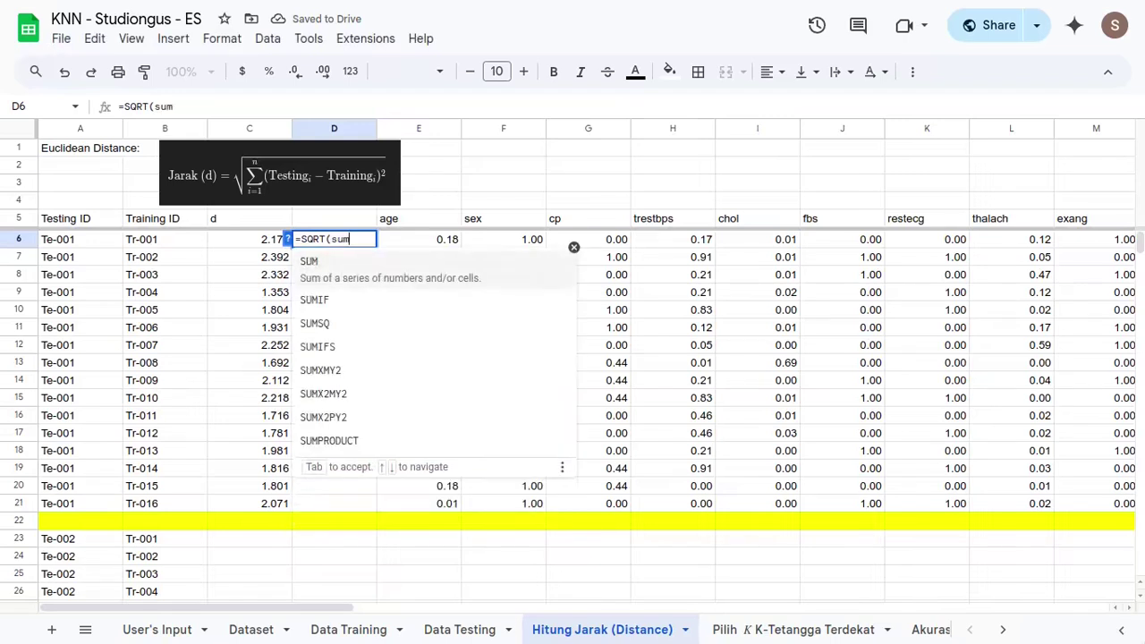
key("Tab")
type("arr")
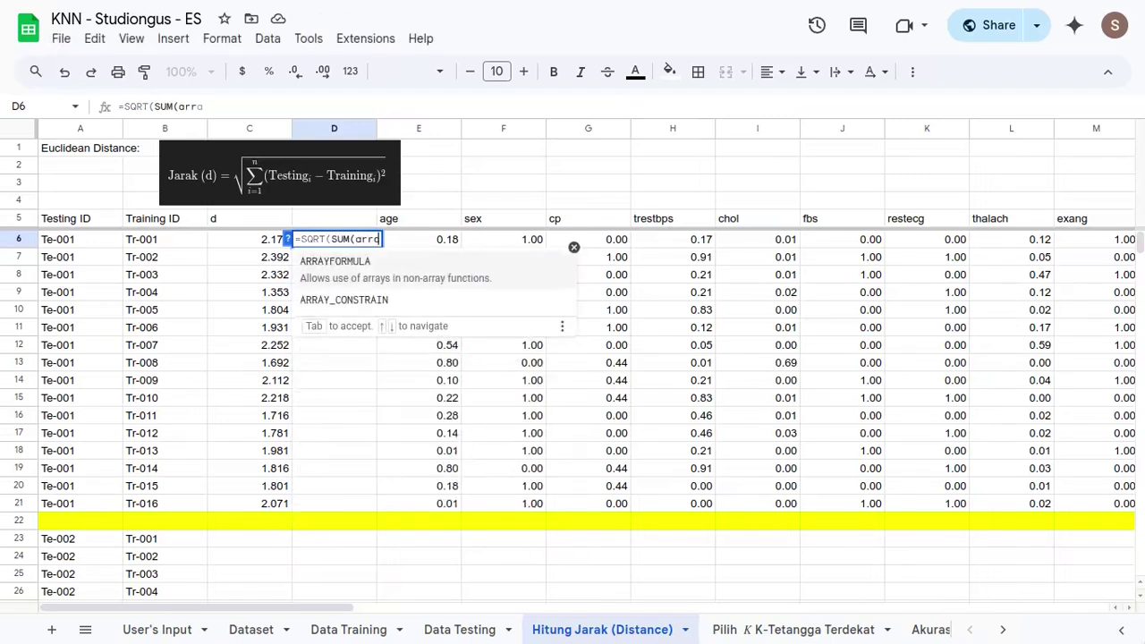
key("Tab")
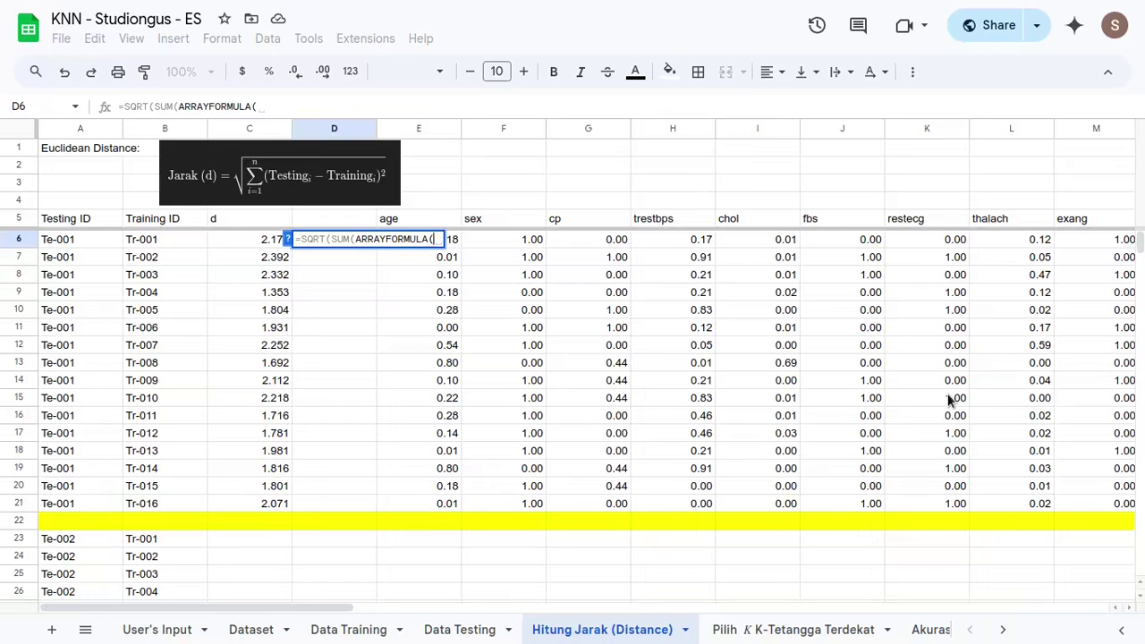
type("(")
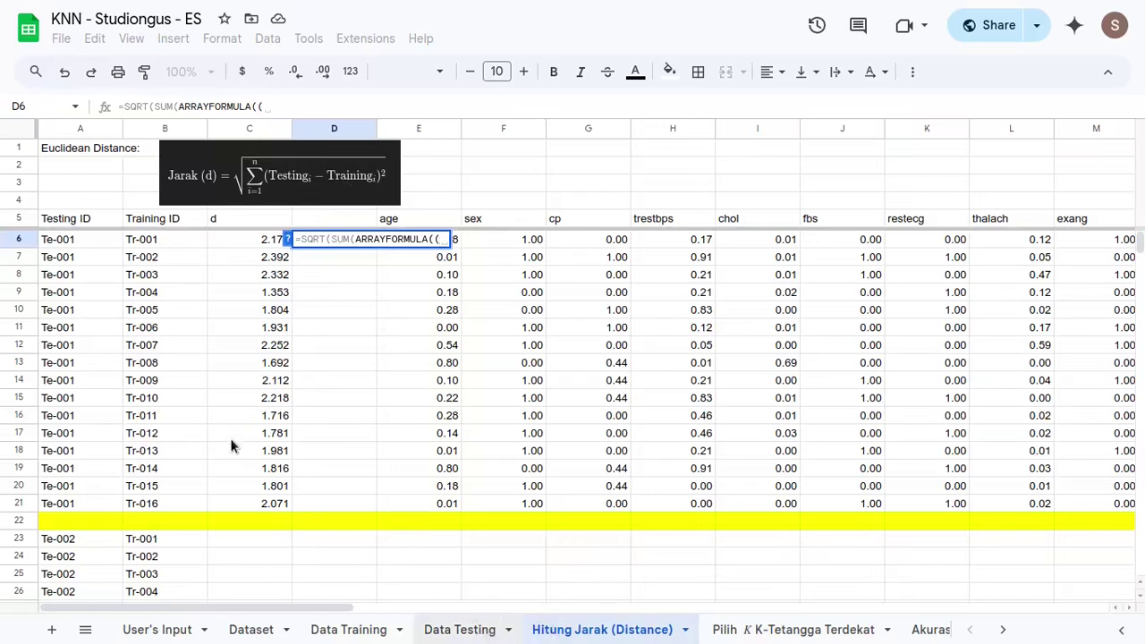
- Add the Te-001 attributes 'Data Testing'!B5:N5 to the D6 formula, followed by a minus sign
scroll(249, 320, "left", 2)
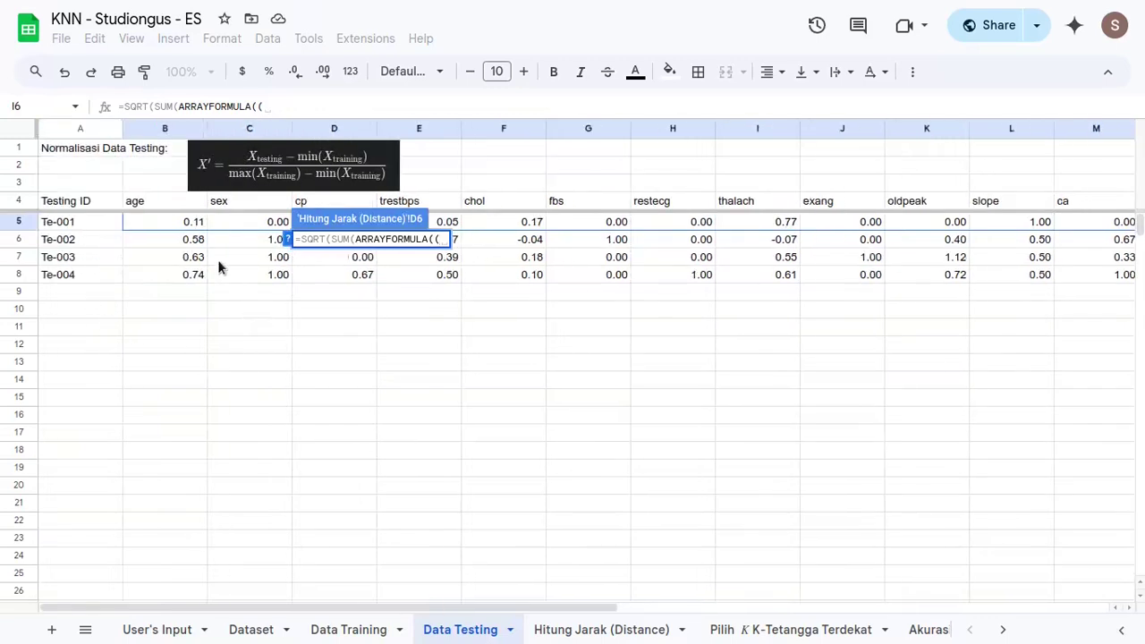
left_click(198, 226)
key("ctrl+shift+Right")
key("shift+Left")
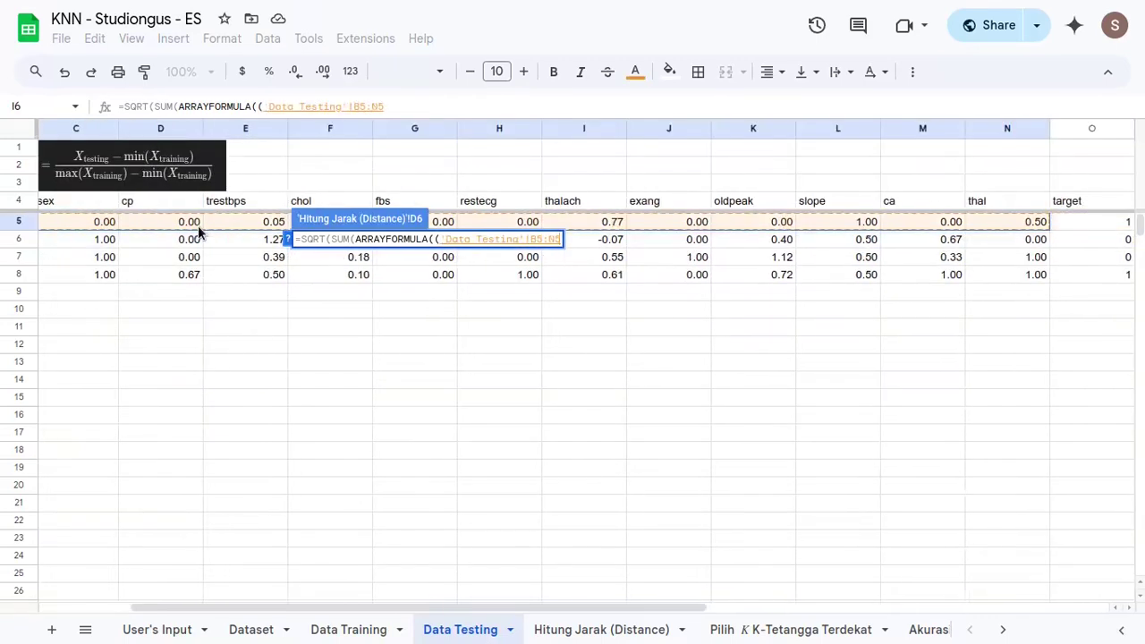
type("-")
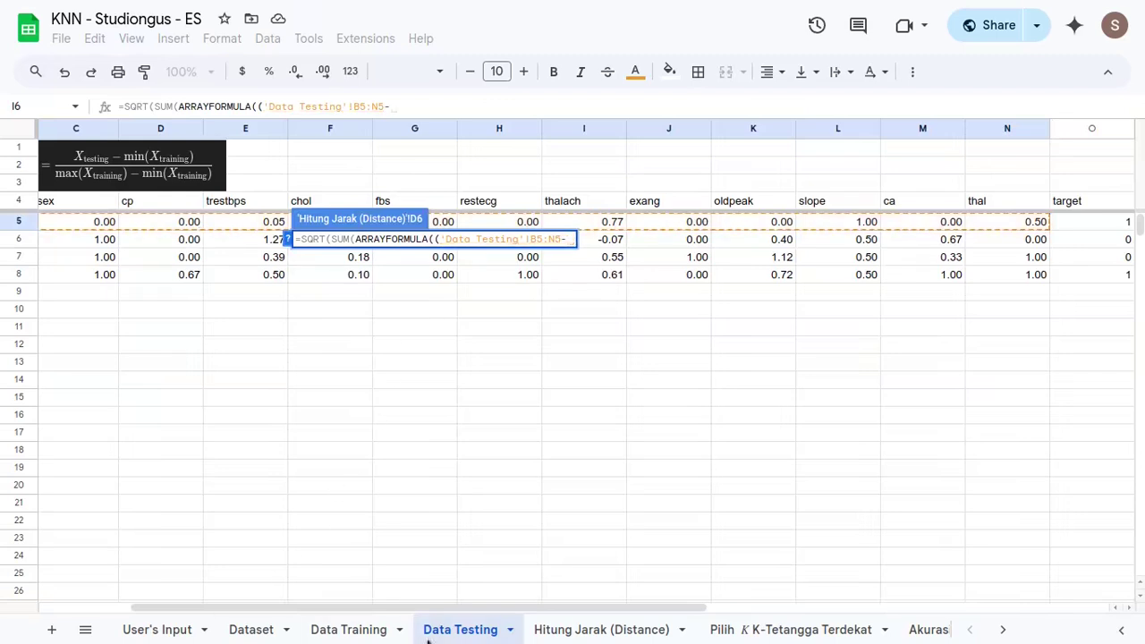
- Complete the D6 formula by subtracting the Tr-001 attributes 'Data Training'!B5:N5 and squaring the differences with ^2
left_click(336, 632)
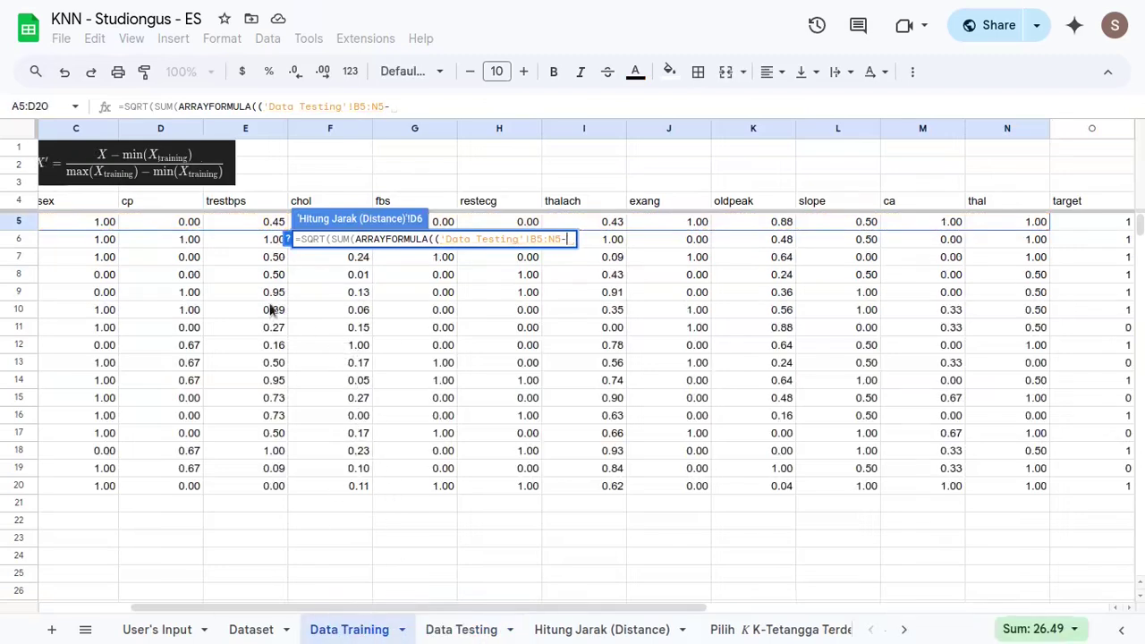
scroll(134, 243, "left", 2)
left_click(165, 221)
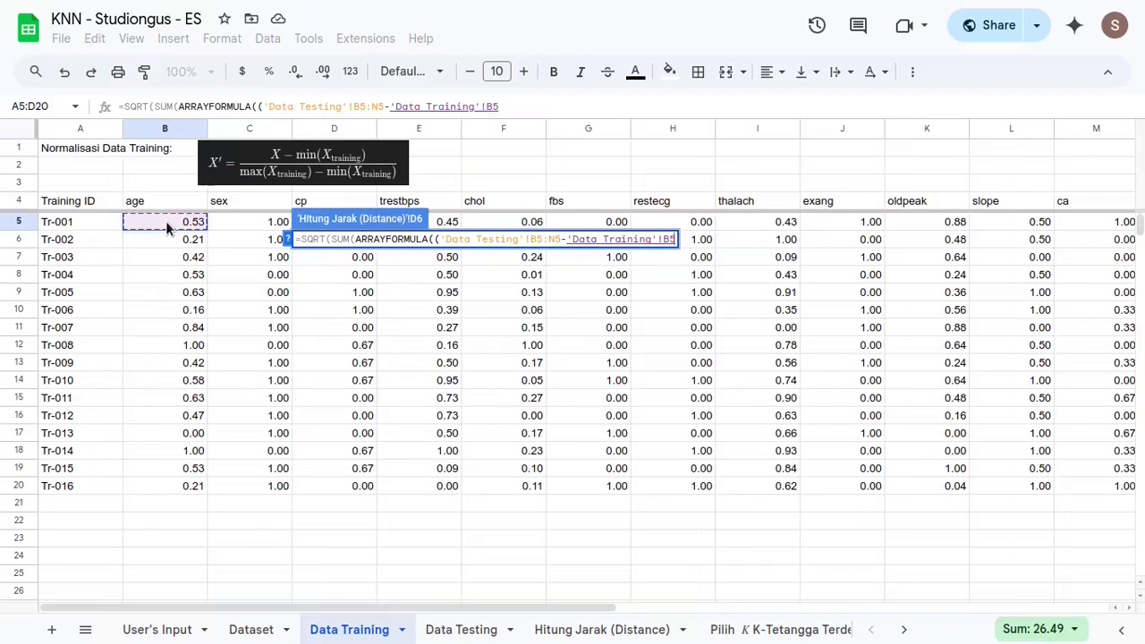
key("ctrl+shift+Right")
key("shift+Left")
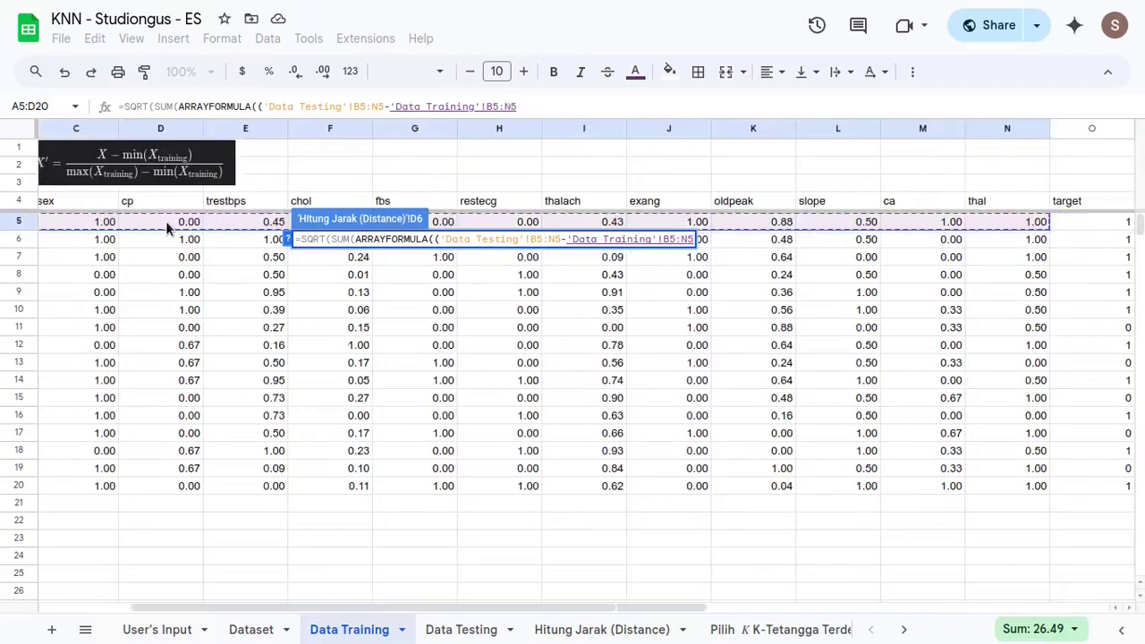
type(")")
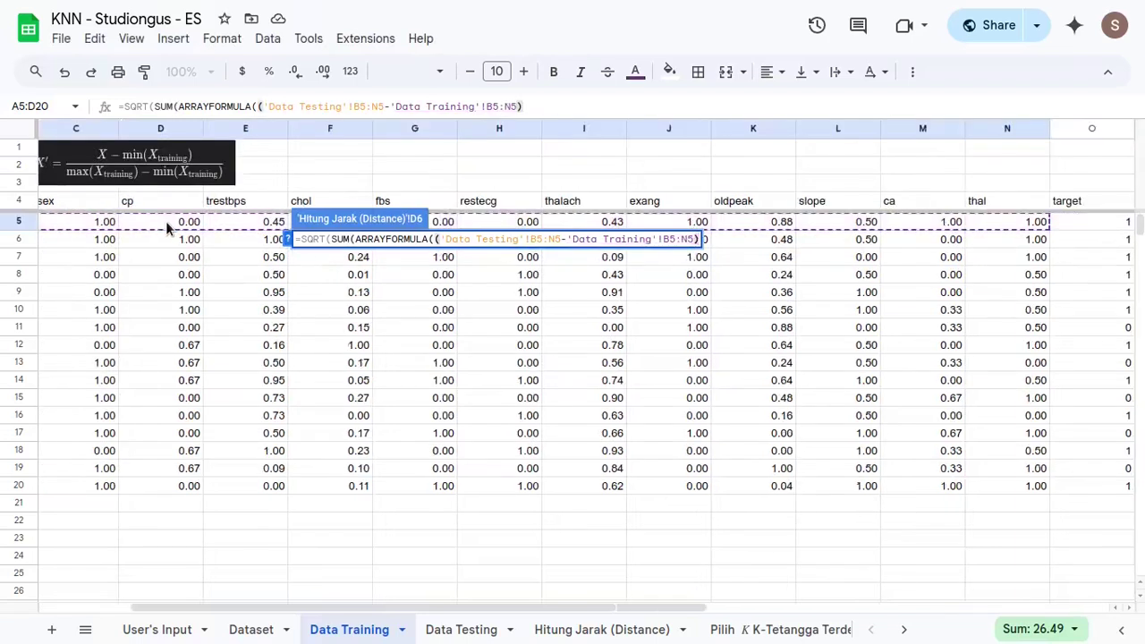
type("^2))")
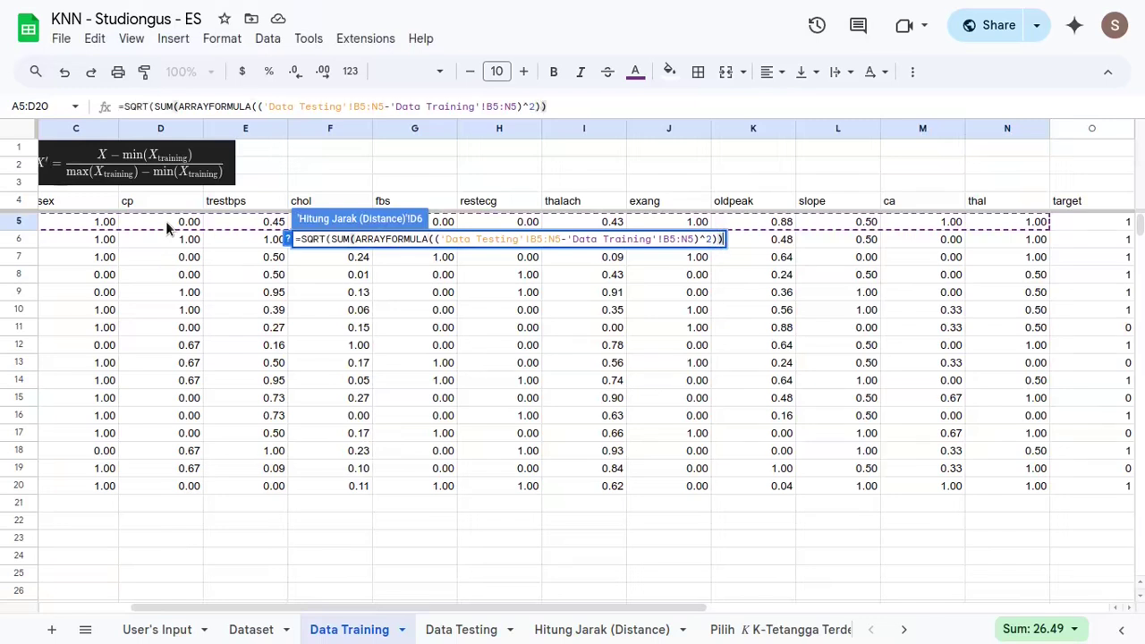
type(")")
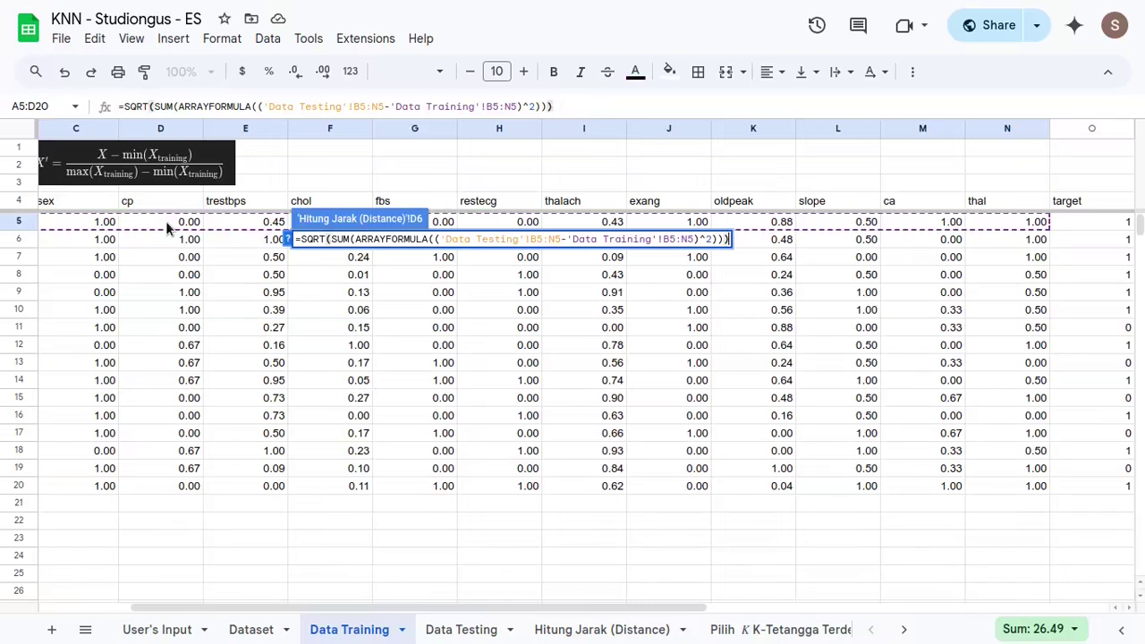
key("Return")
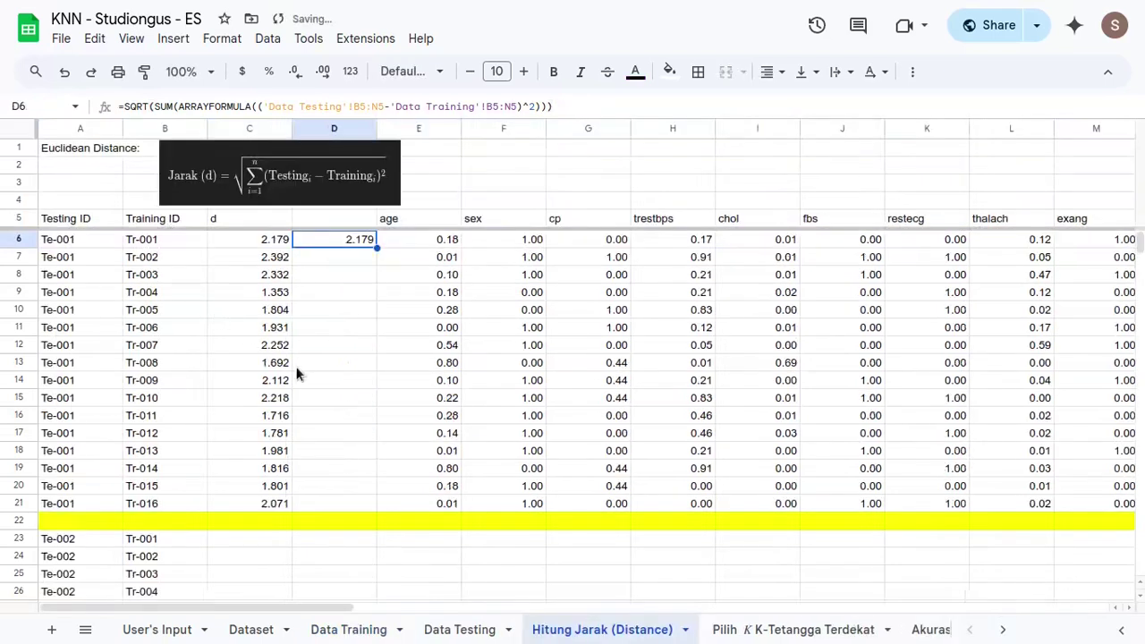
- Compare the array formula in D6 with the C6 distance formula and the squared differences from age to thal
double_click(356, 239)
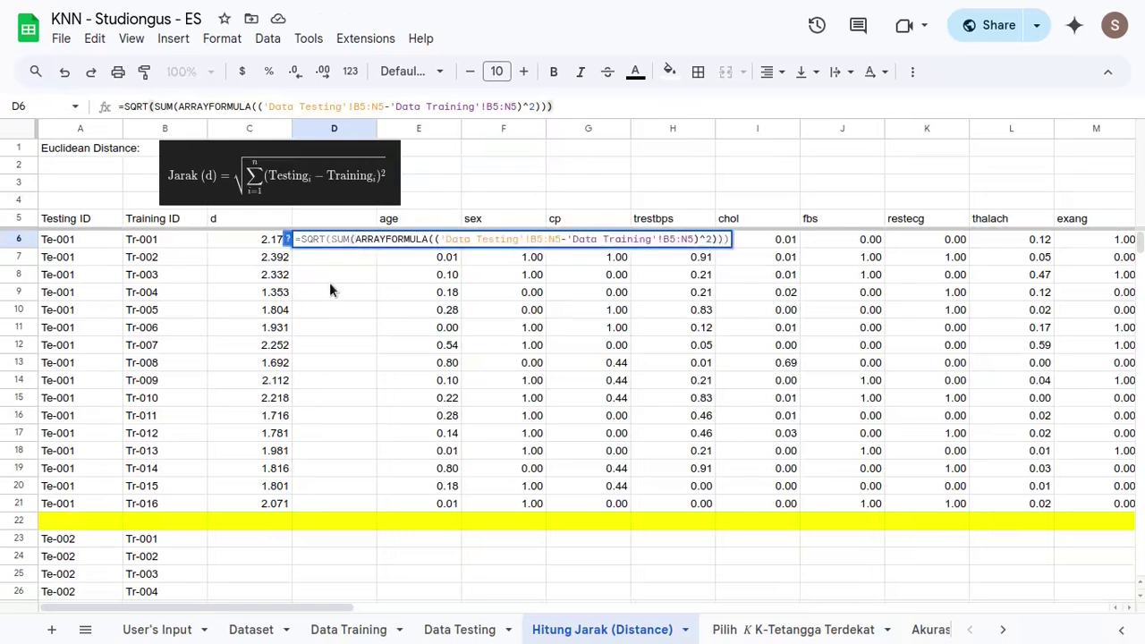
key("Escape")
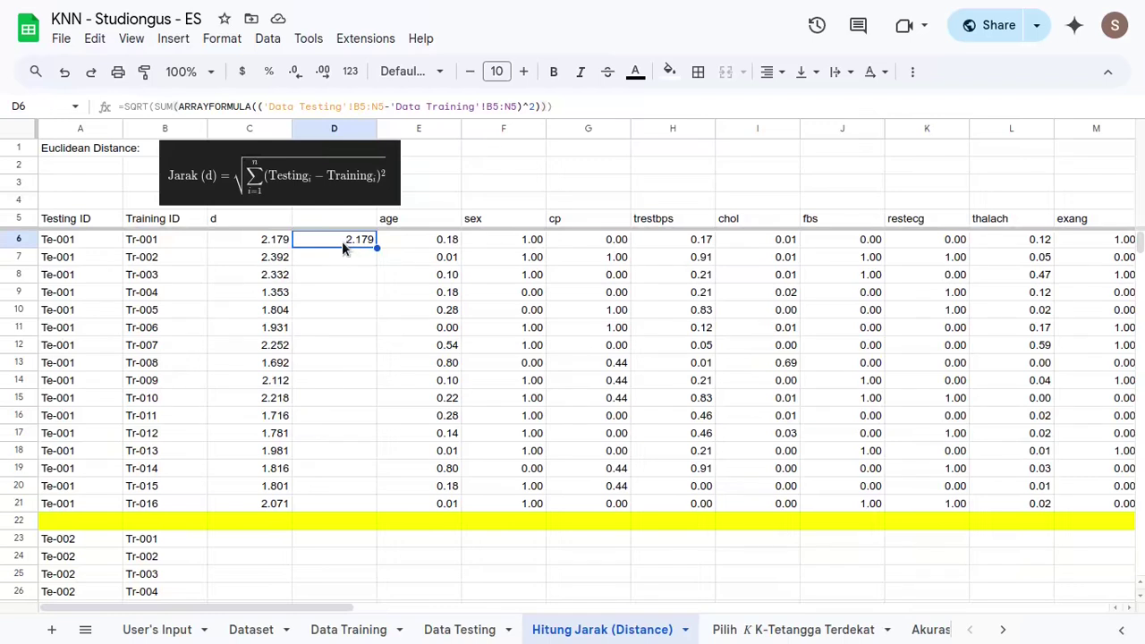
left_click(250, 240)
left_click(425, 242)
scroll(596, 247, "right", 3)
scroll(597, 247, "right", 3)
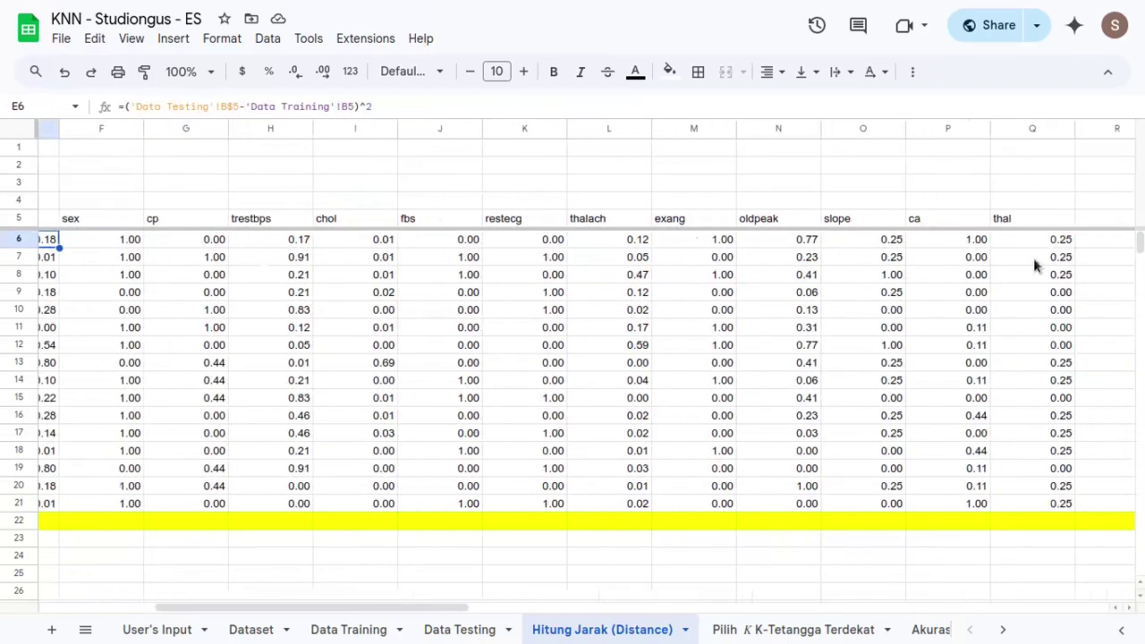
scroll(984, 264, "left", 5)
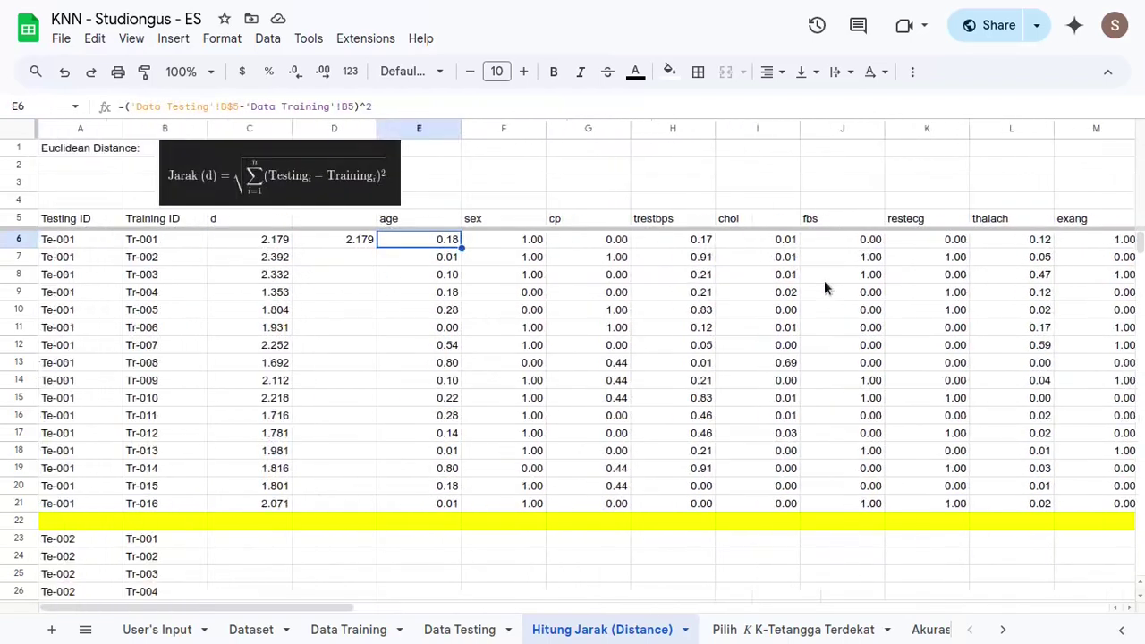
left_click(229, 242)
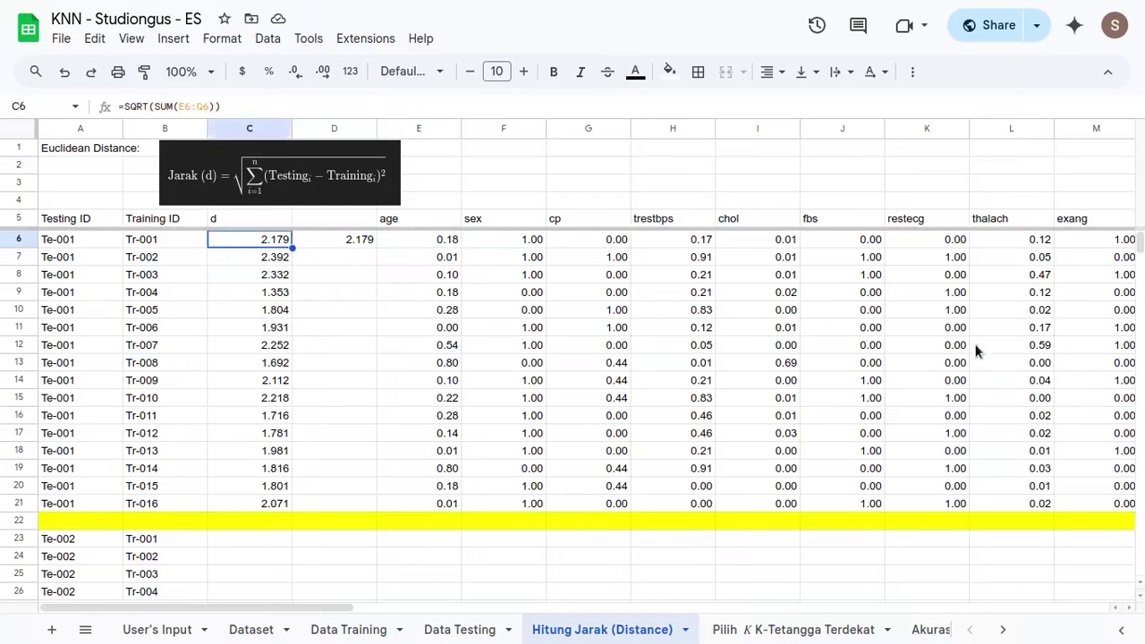
left_click(338, 239)
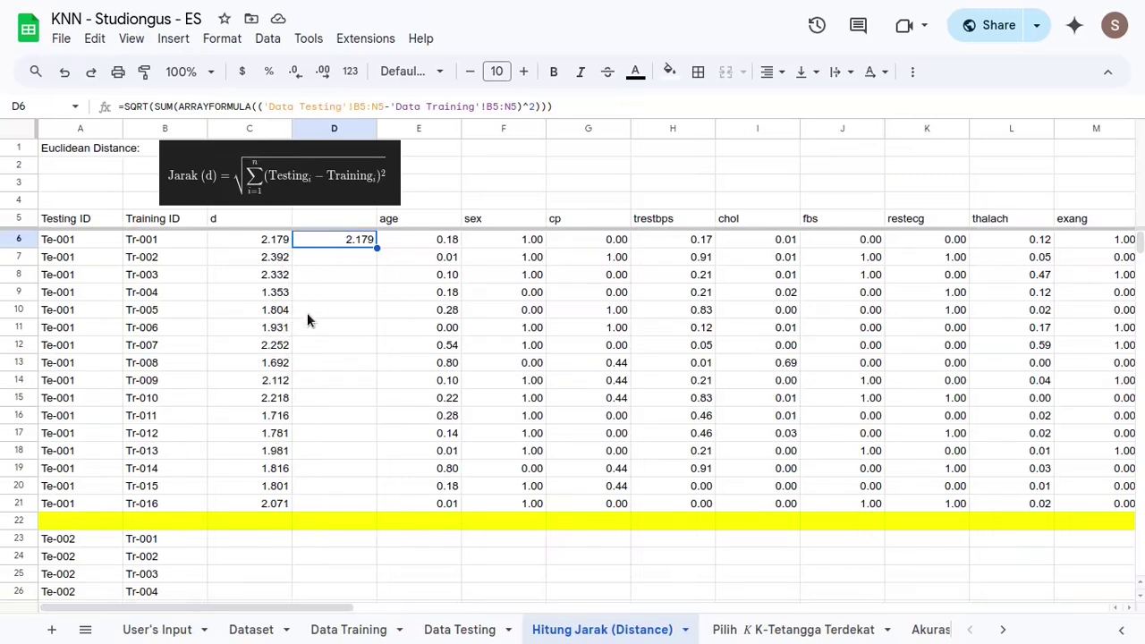
scroll(305, 331, "down", 2)
left_click(258, 444)
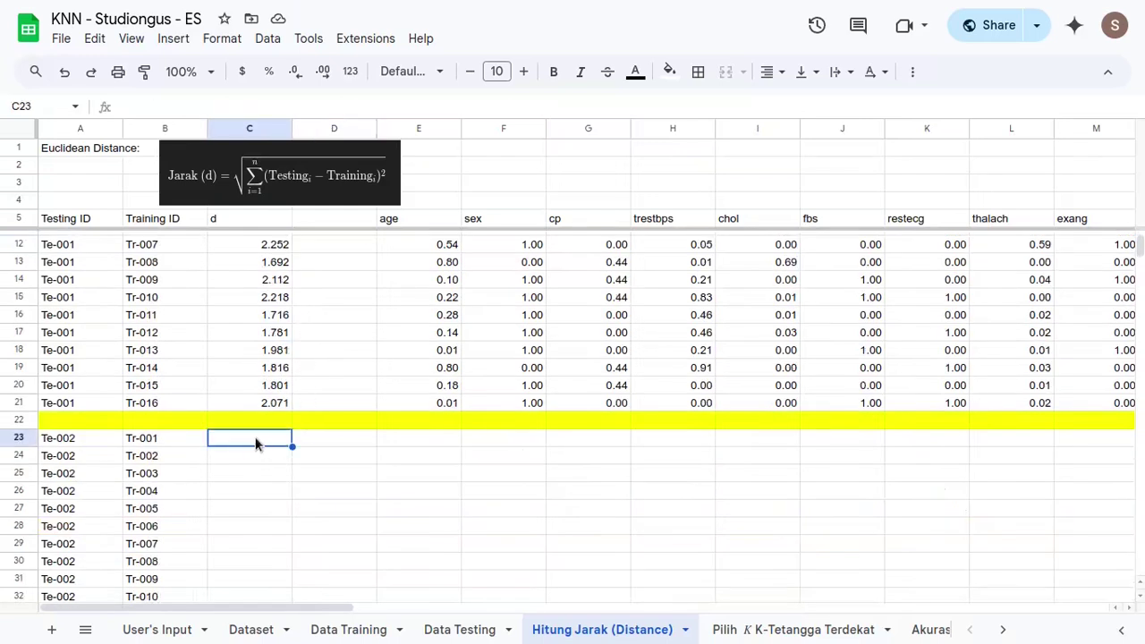
scroll(349, 425, "up", 2)
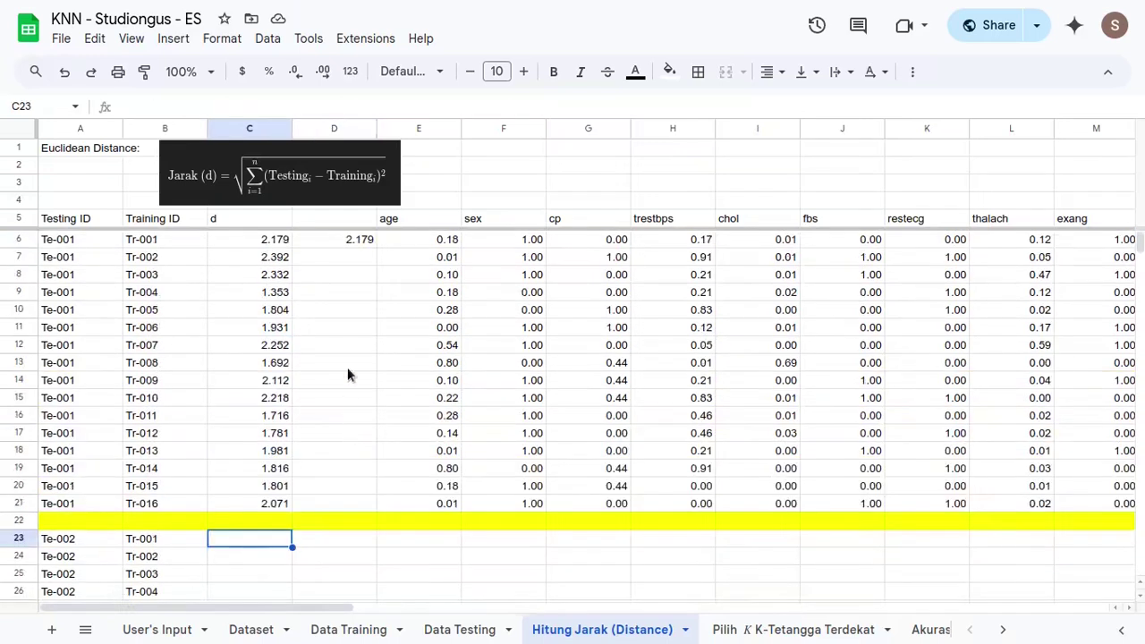
double_click(343, 245)
key("ctrl+a")
key("Escape")
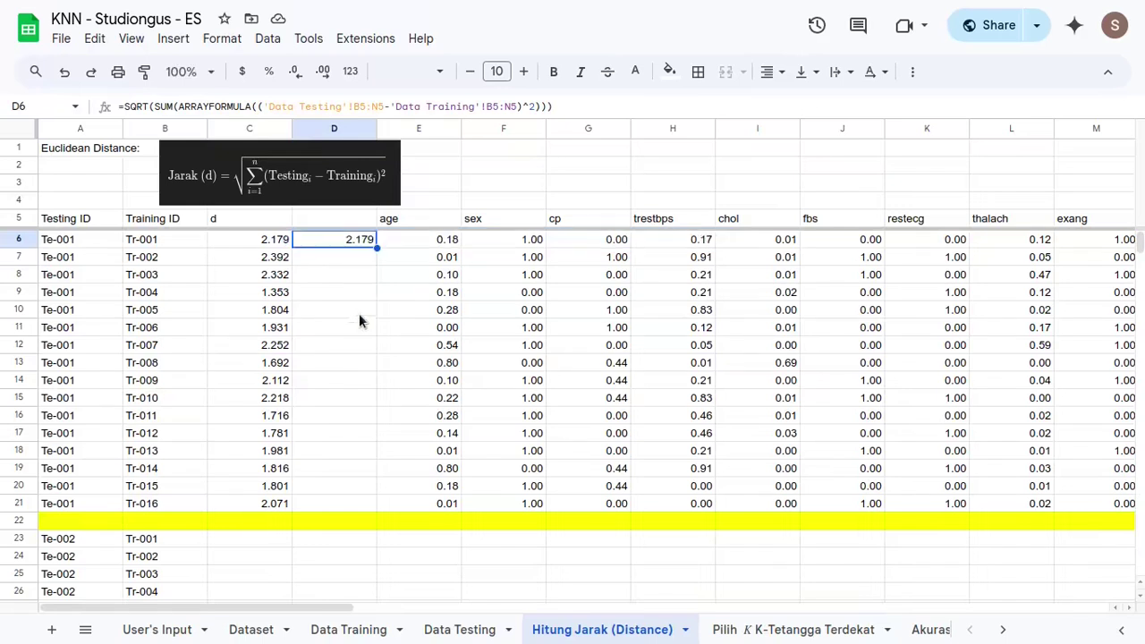
- Start the Te-002 and Tr-001 distance formula in C23 with =SQRT(SUM(ARRAYFORMULA((
scroll(359, 320, "down", 4)
double_click(276, 338)
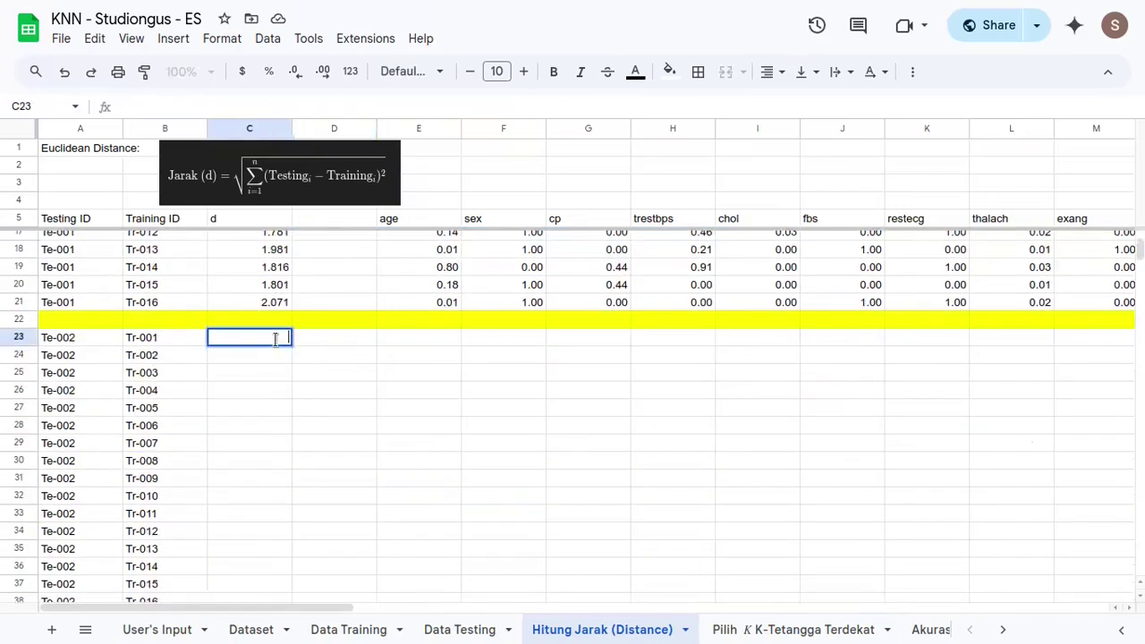
type("=")
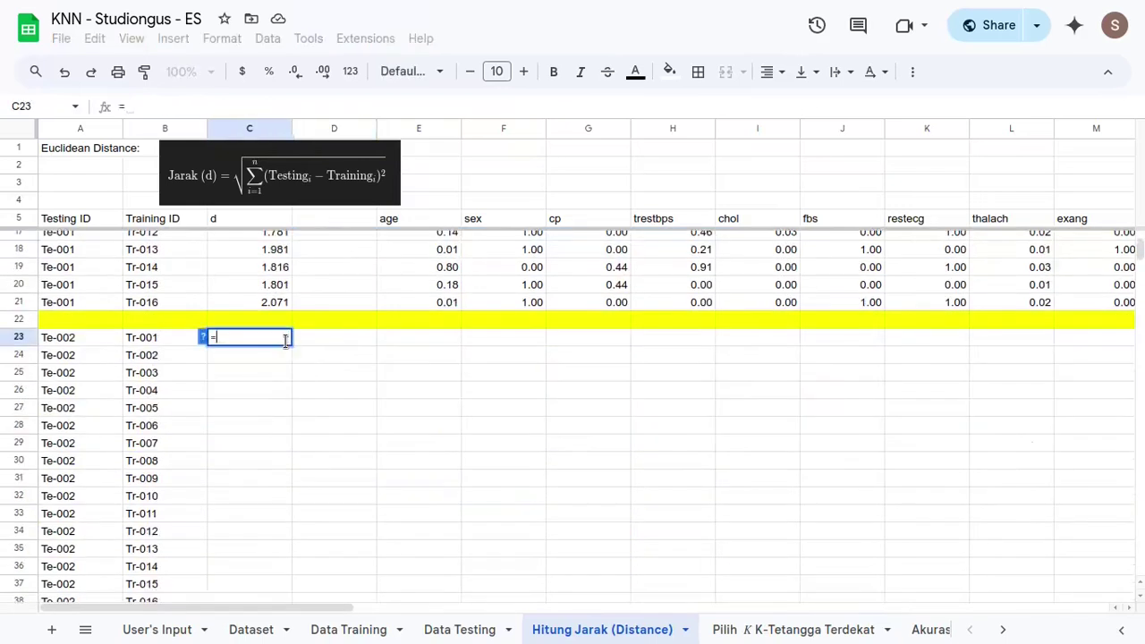
scroll(266, 427, "down", 10)
scroll(309, 450, "up", 14)
scroll(309, 451, "down", 4)
type("sqr")
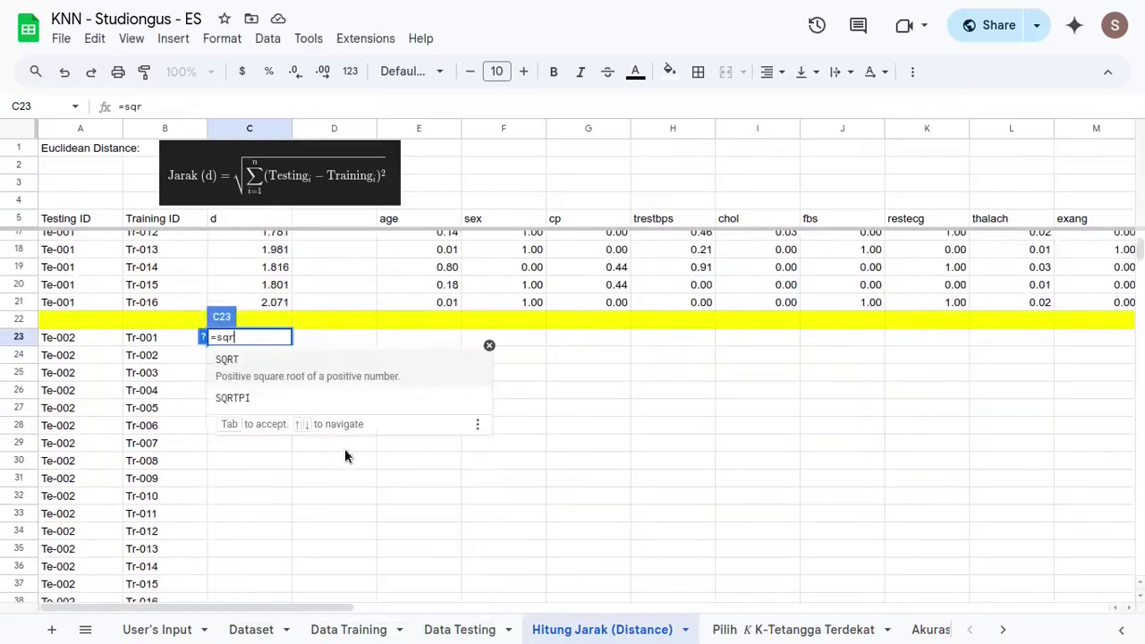
key("Tab")
type("sum")
key("Tab")
type("arr")
key("Tab")
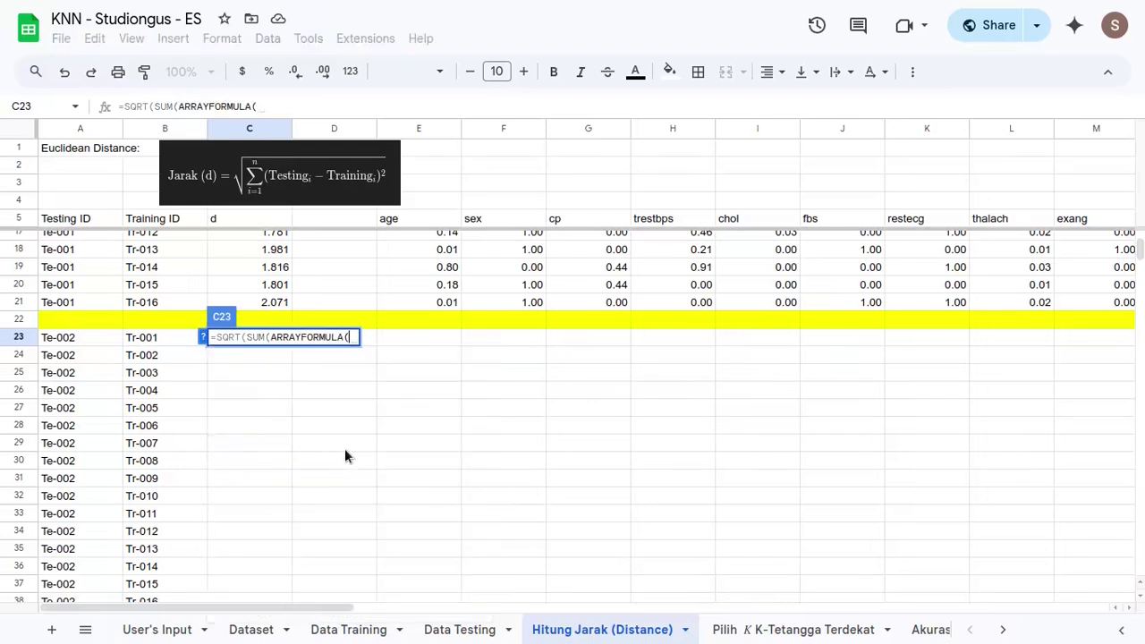
type("(")
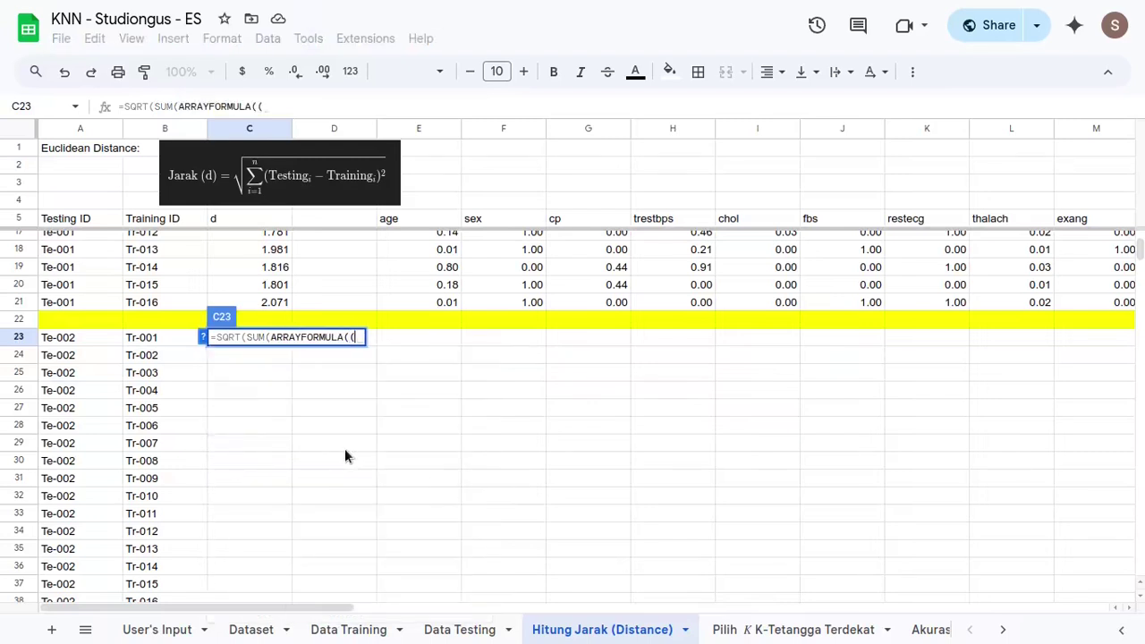
- Add the Te-002 attributes 'Data Testing'!B6:N6 to the C23 formula, followed by a minus sign
left_click(438, 635)
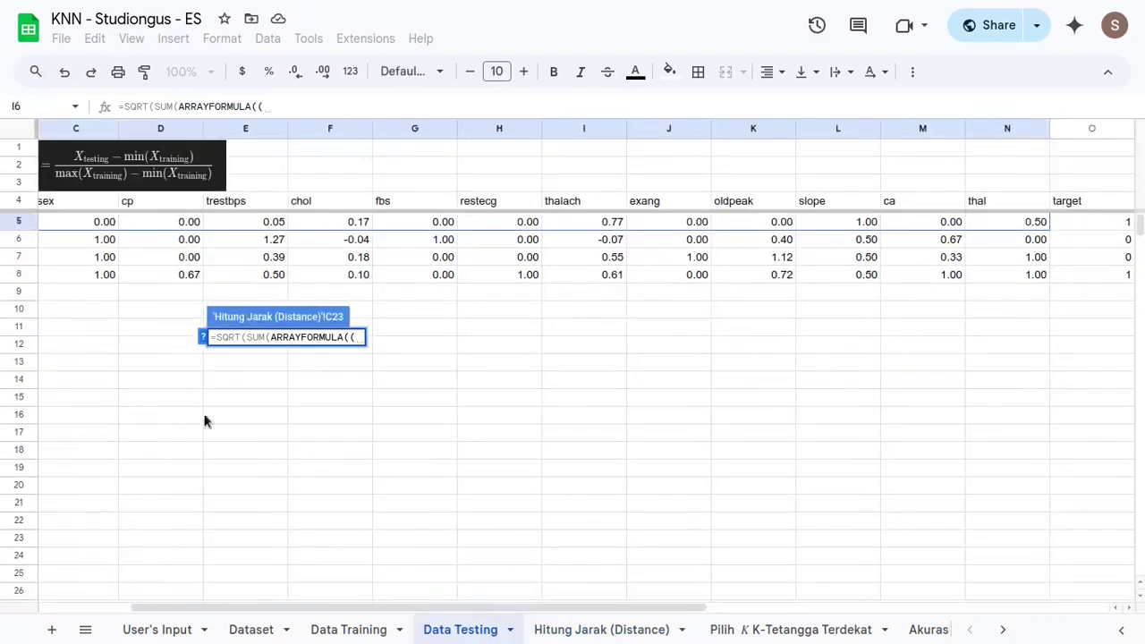
scroll(125, 285, "left", 2)
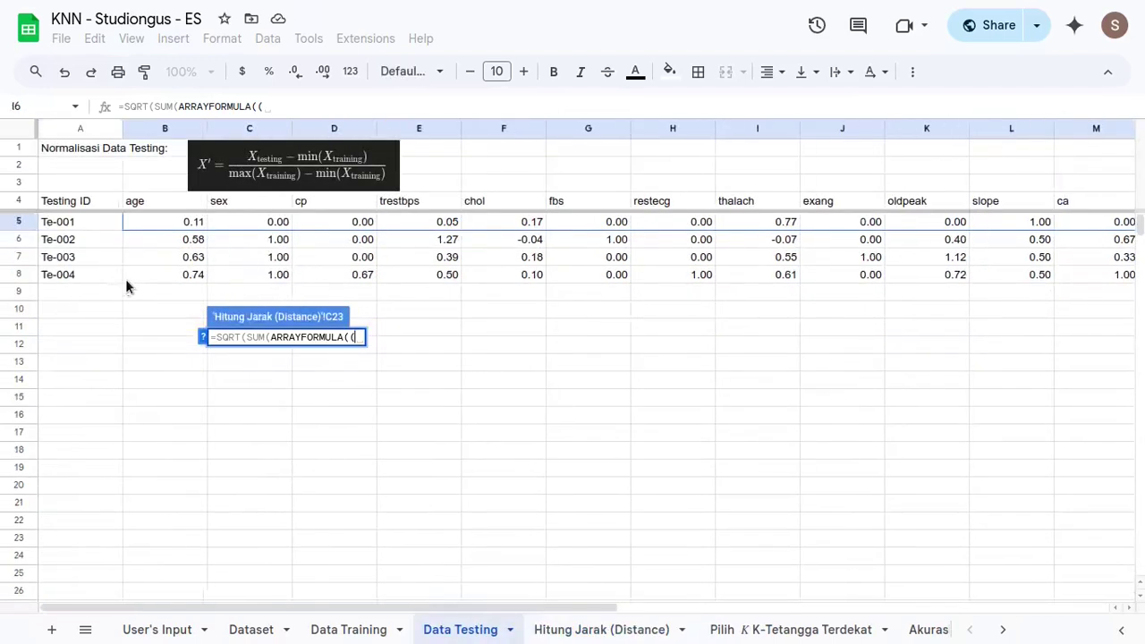
left_click(179, 239)
key("ctrl+shift+Right")
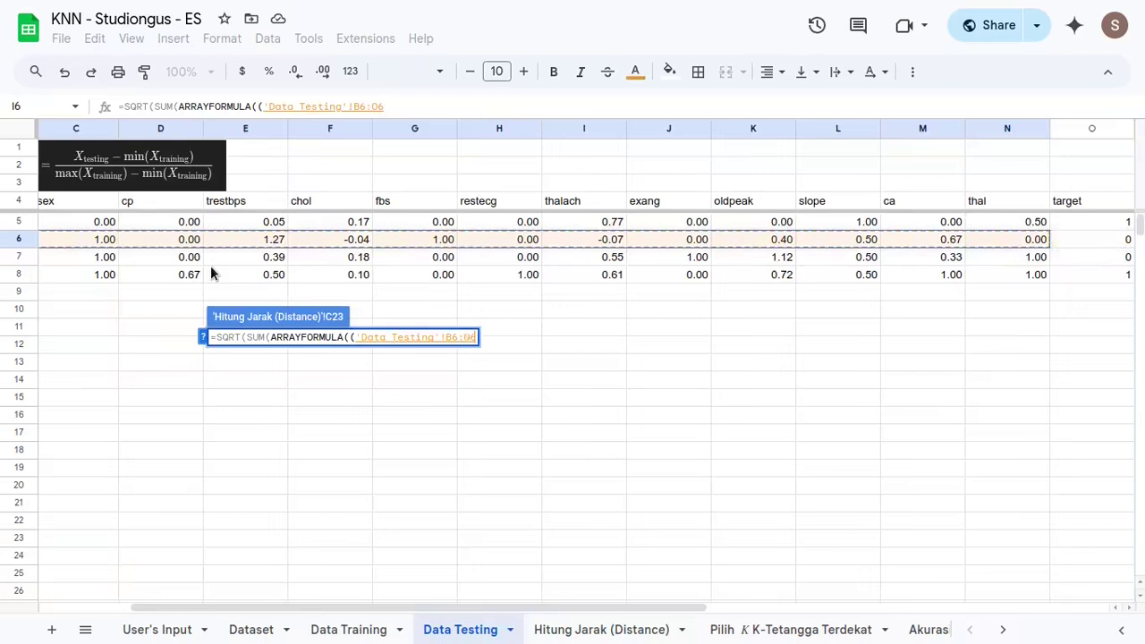
type("-")
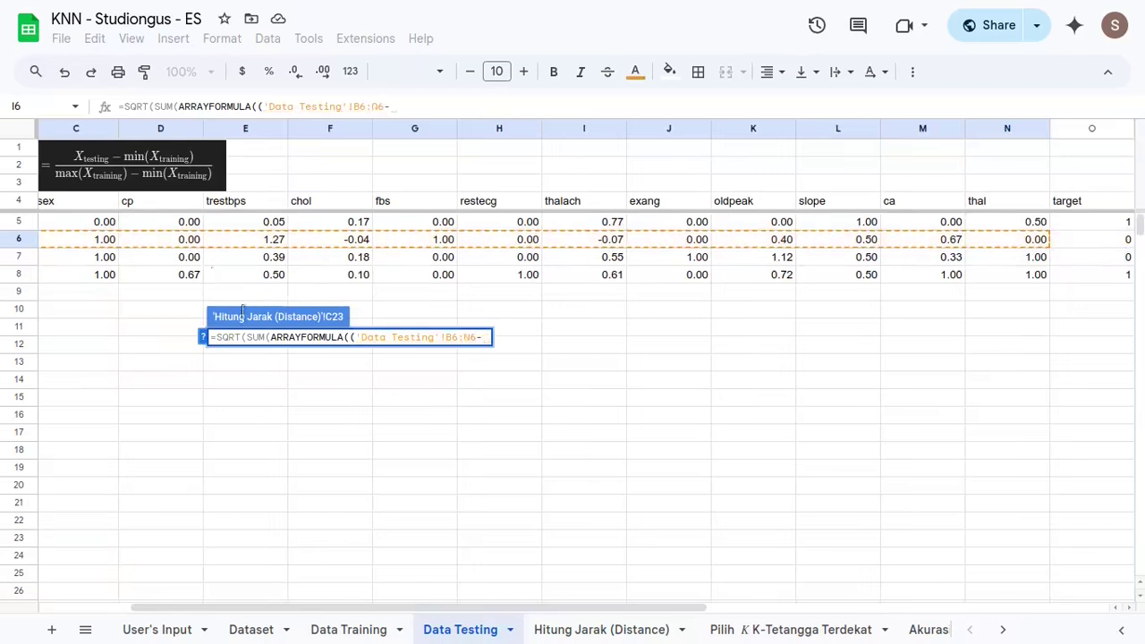
- Complete the C23 formula by subtracting the Tr-001 attributes 'Data Training'!B5:N5 and squaring the differences with ^2
left_click(340, 629)
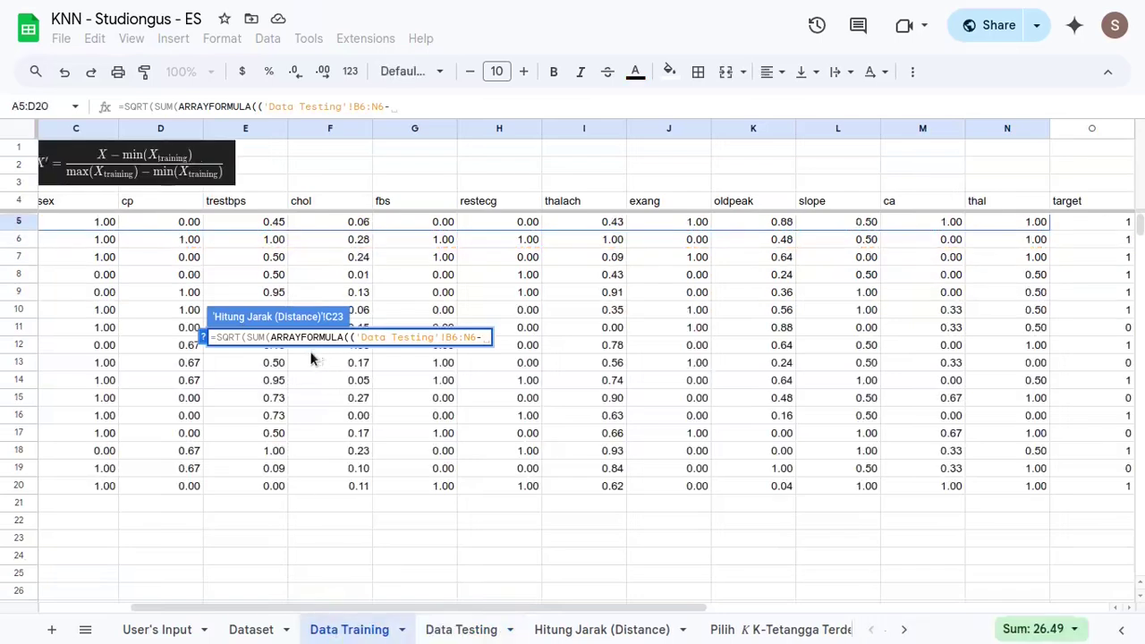
scroll(310, 350, "left", 5)
left_click(183, 227)
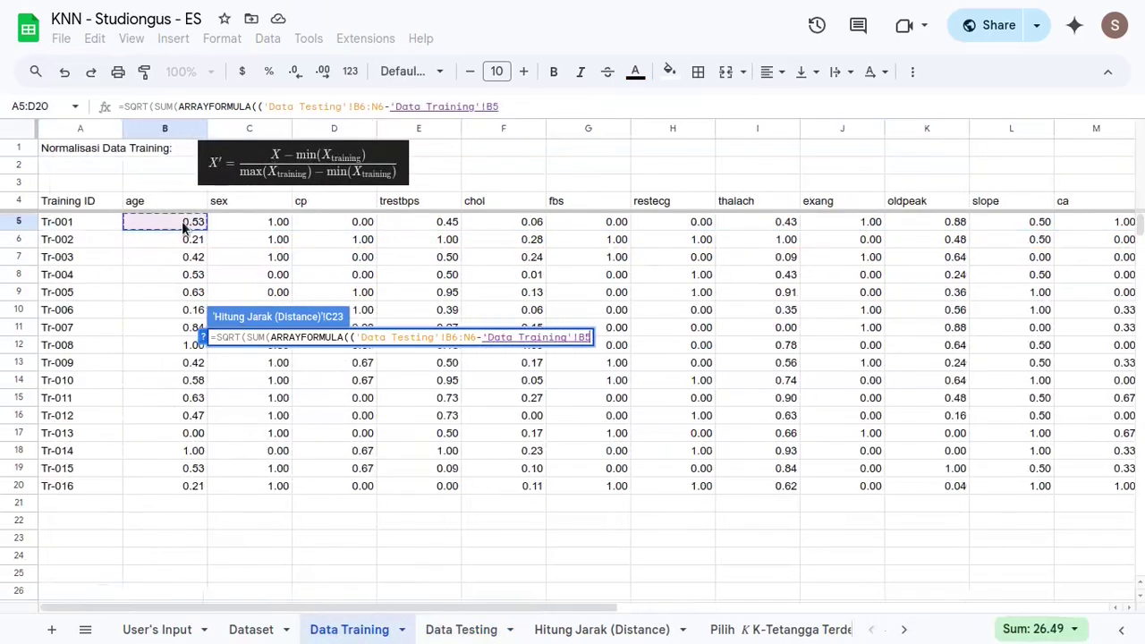
key("ctrl+shift+Right")
key("shift+Left")
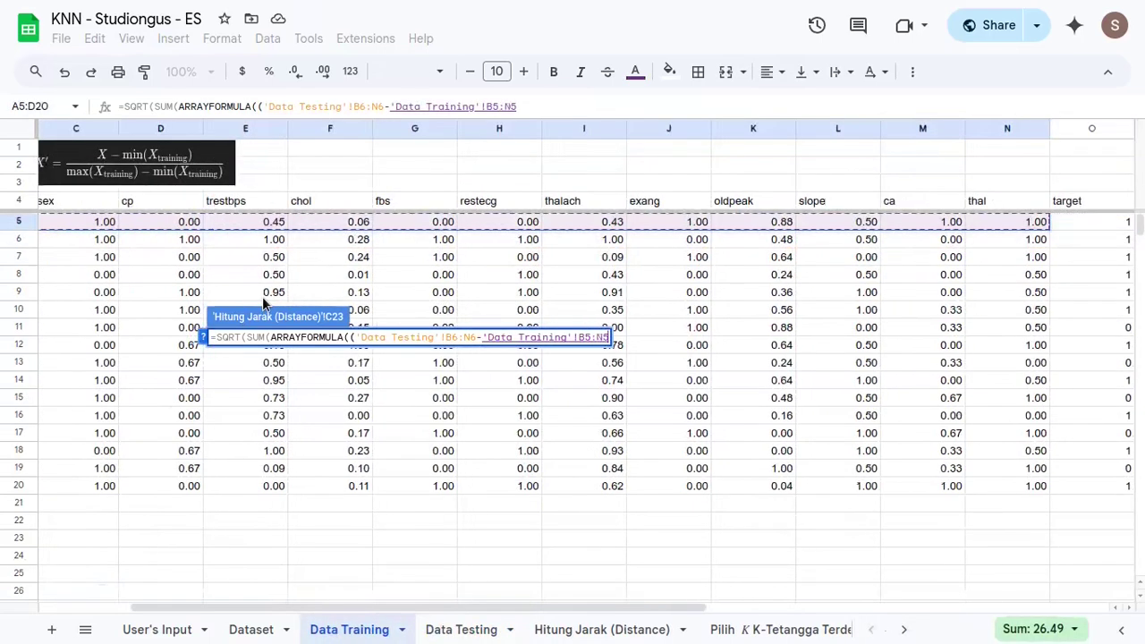
type(")")
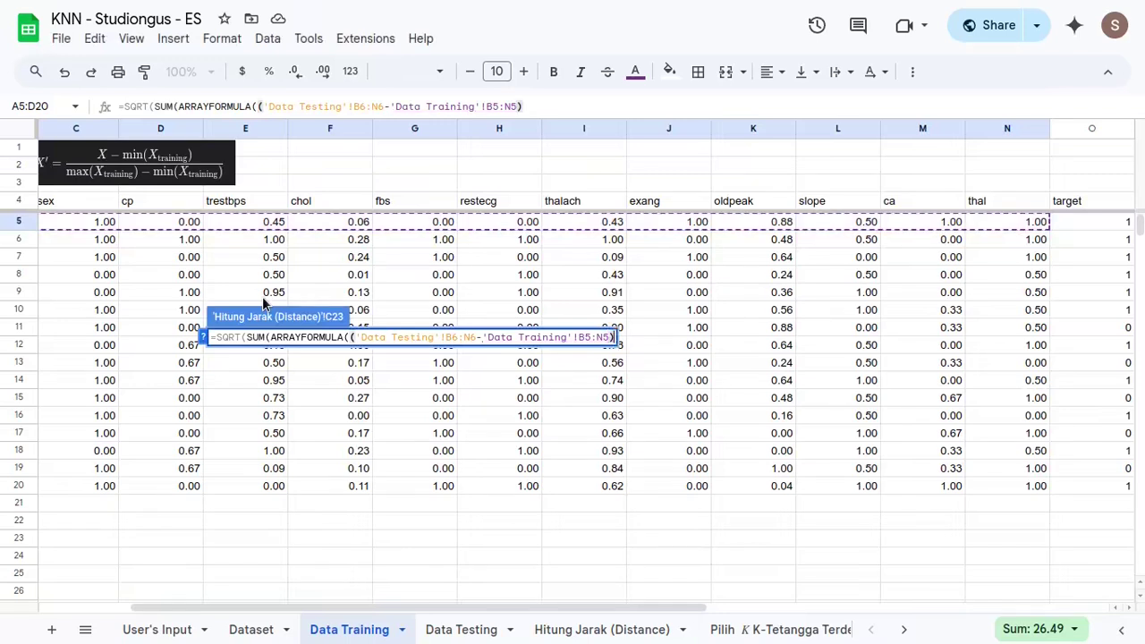
type("^2)))")
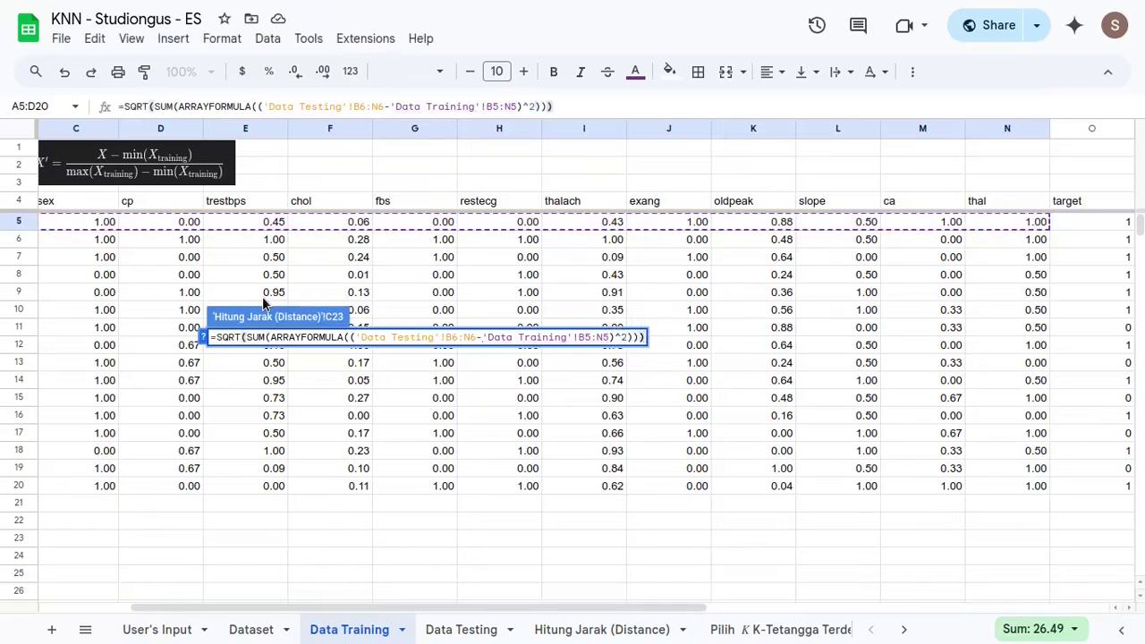
key("Return")
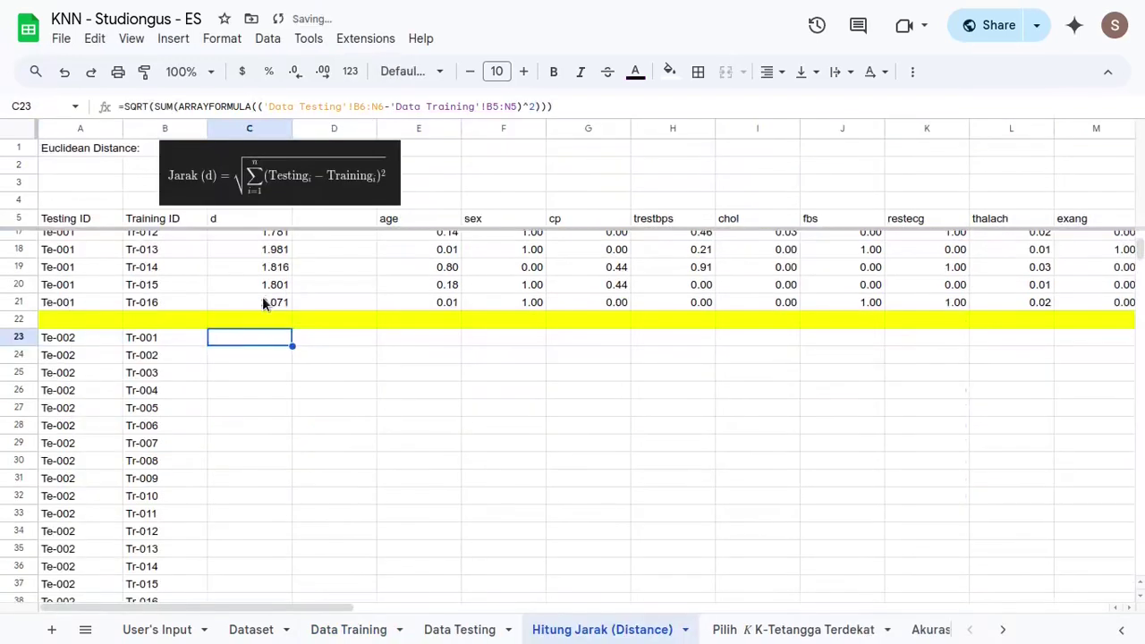
- Make the testing data reference in the C23 formula absolute as 'Data Testing'!$B$6:$N$6
double_click(263, 344)
left_click(294, 339)
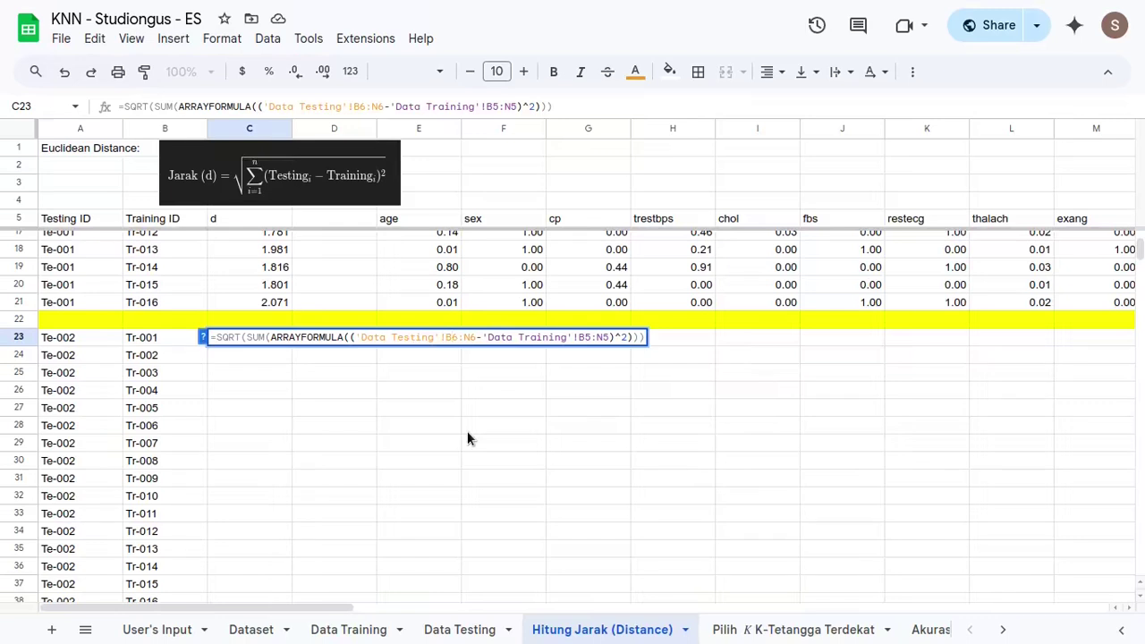
key("F4")
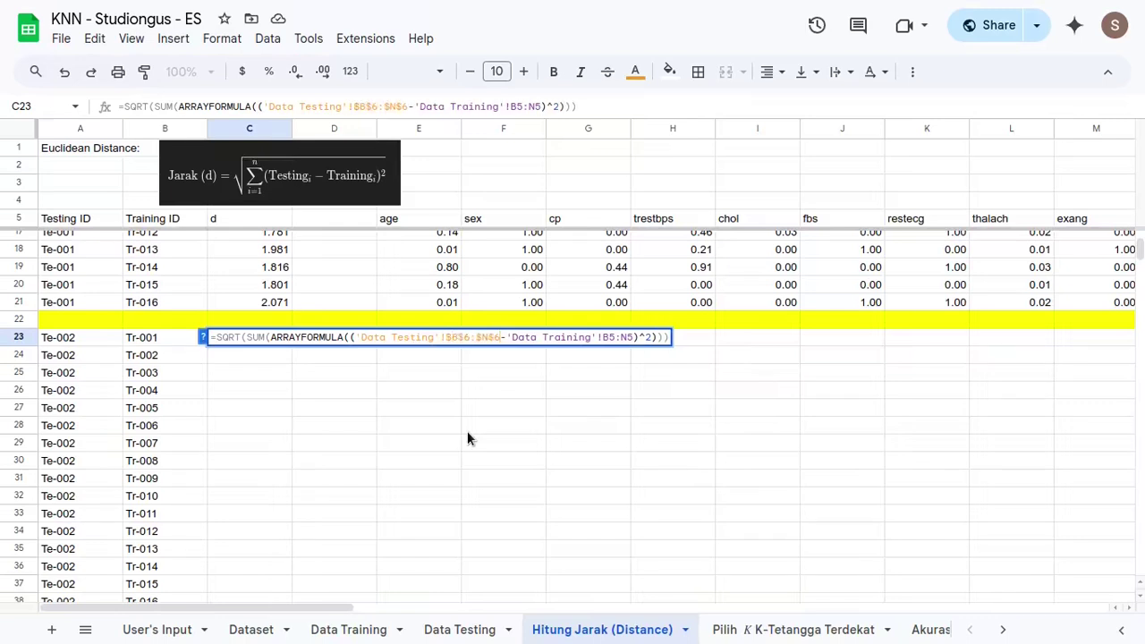
key("F4")
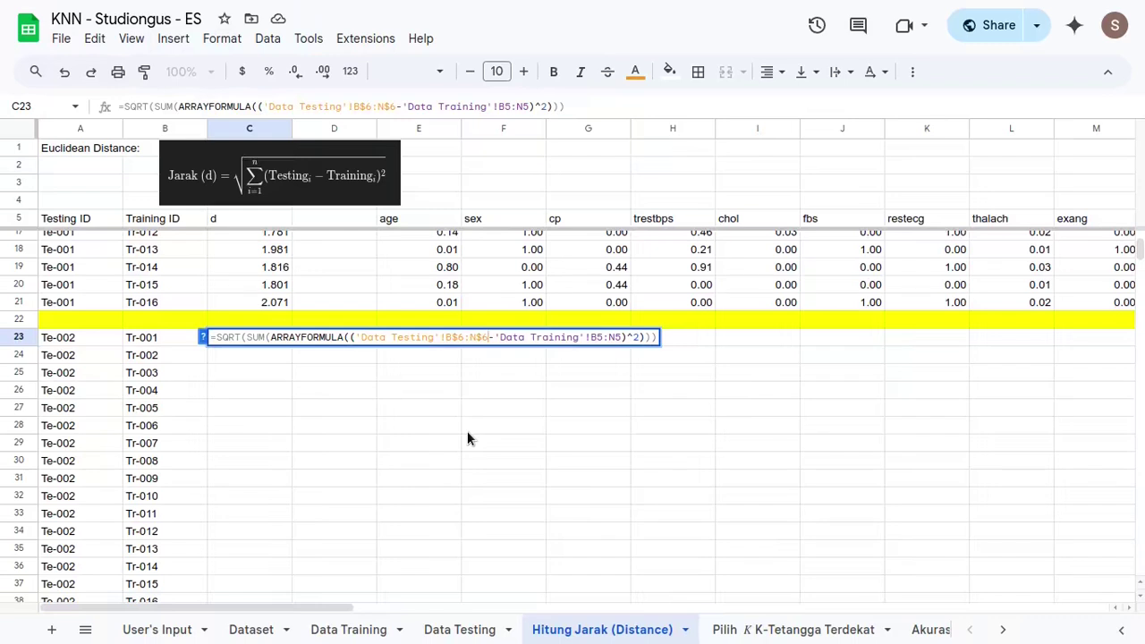
key("F4")
key("F4")
key("F4")
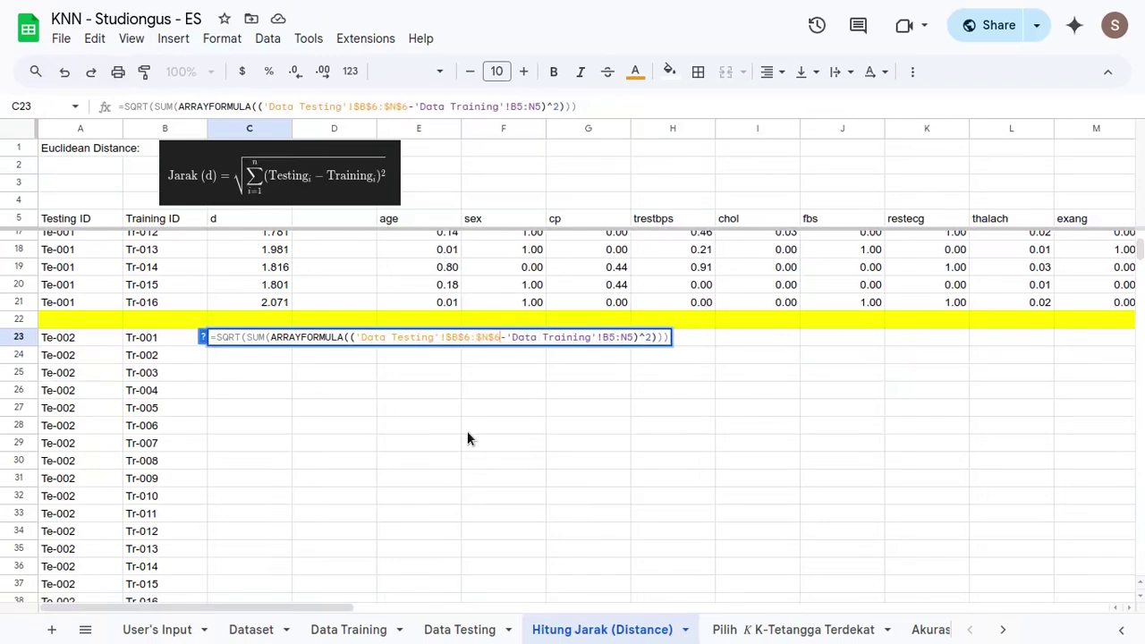
key("Return")
- Fill the C23 distance formula down to C38 for all Te-002 training pairs
key("Up")
key("Left")
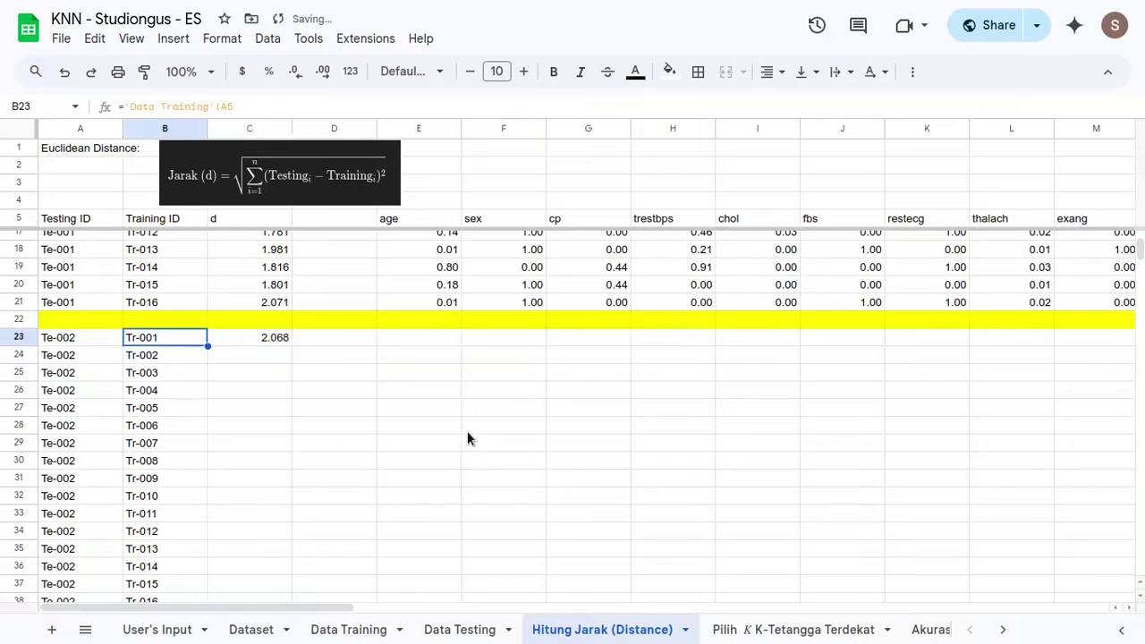
key("ctrl+Down")
key("Right")
key("ctrl+shift+Up")
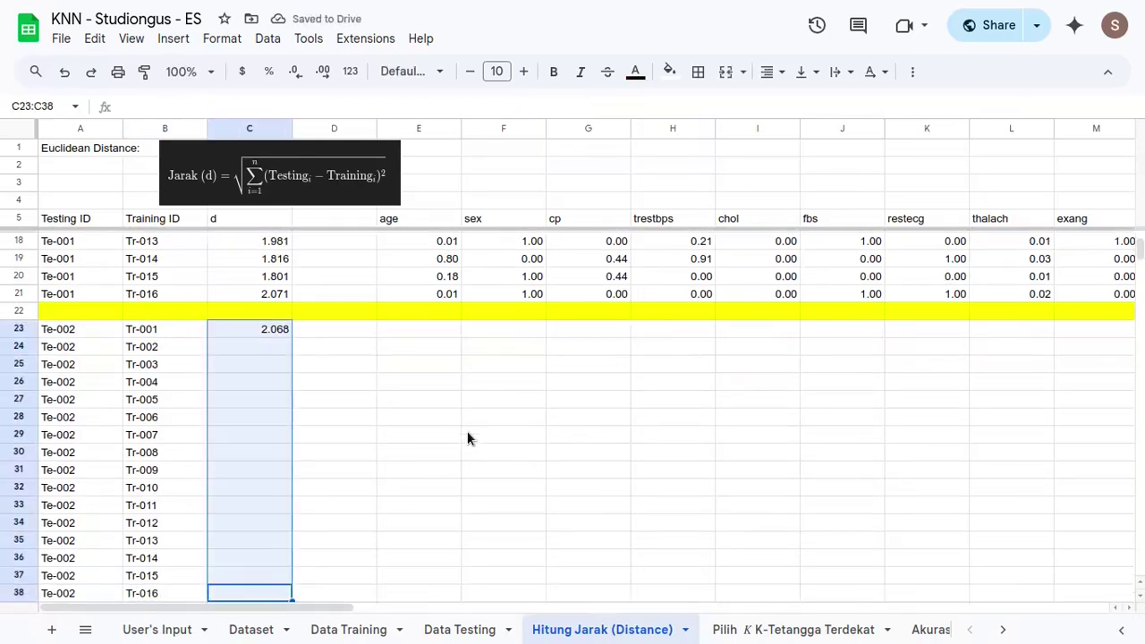
key("ctrl+d")
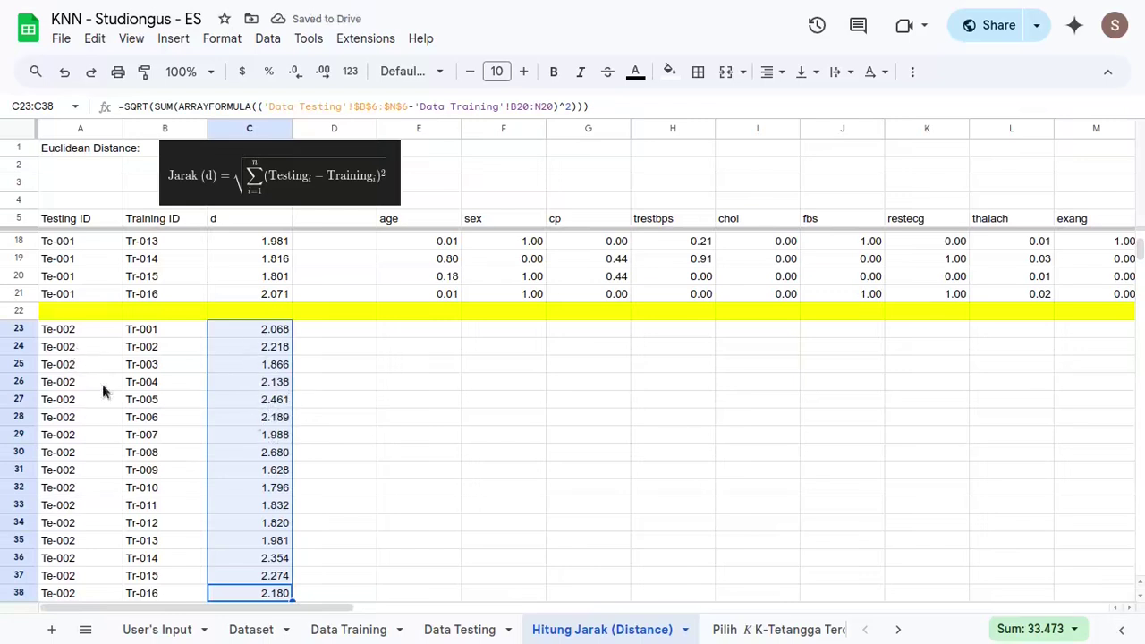
- Delete the trial array formula in D6
scroll(164, 445, "up", 4)
left_click(326, 241)
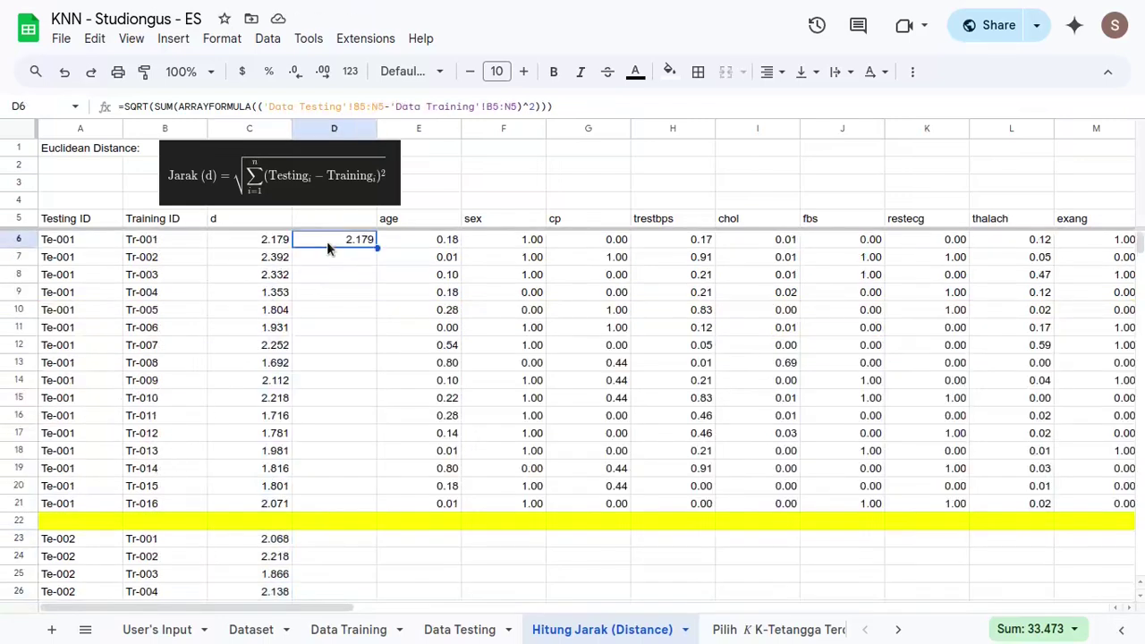
key("Delete")
- Compare the Te-001 distances based on squared-difference columns with the single-cell array formula in C23
left_click_drag(273, 239, 288, 486)
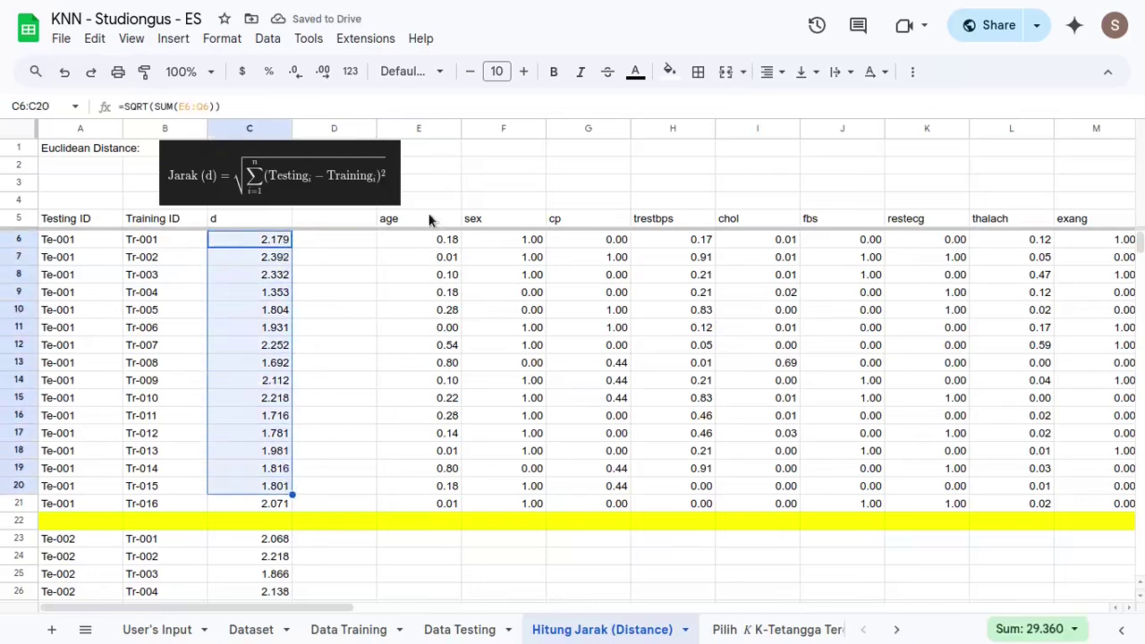
left_click_drag(429, 220, 1013, 486)
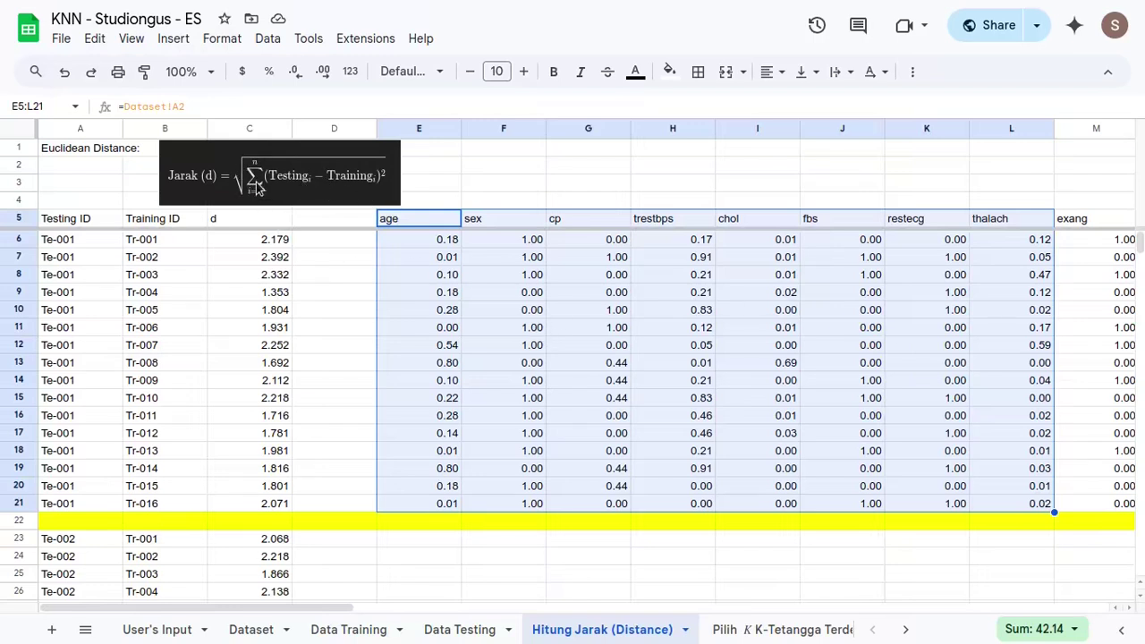
left_click(274, 242)
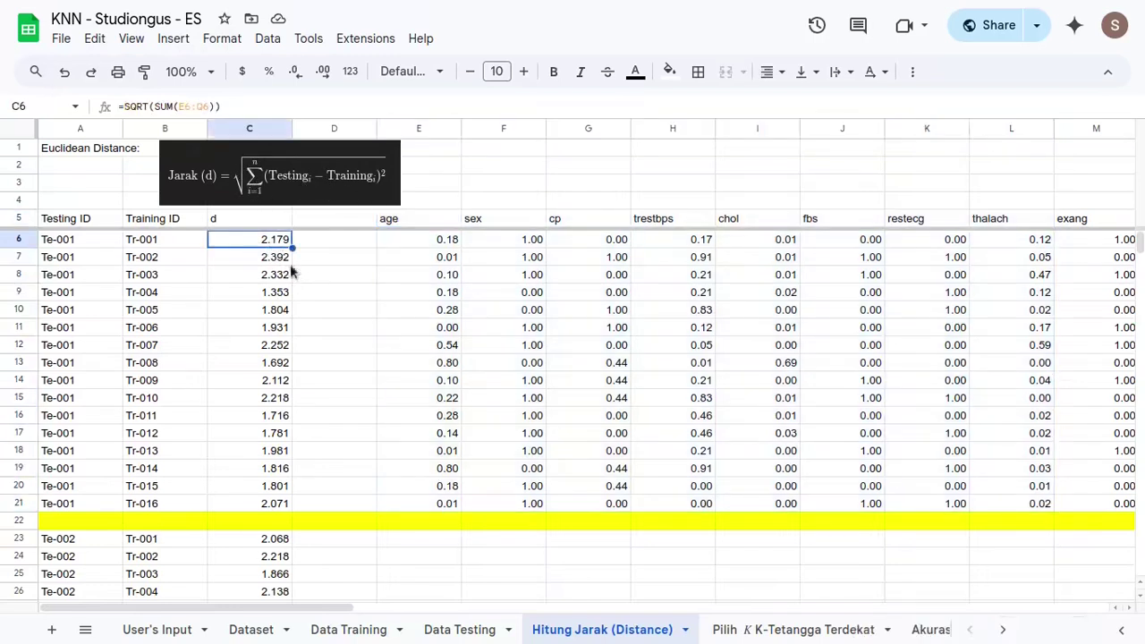
scroll(326, 354, "down", 3)
left_click(268, 342)
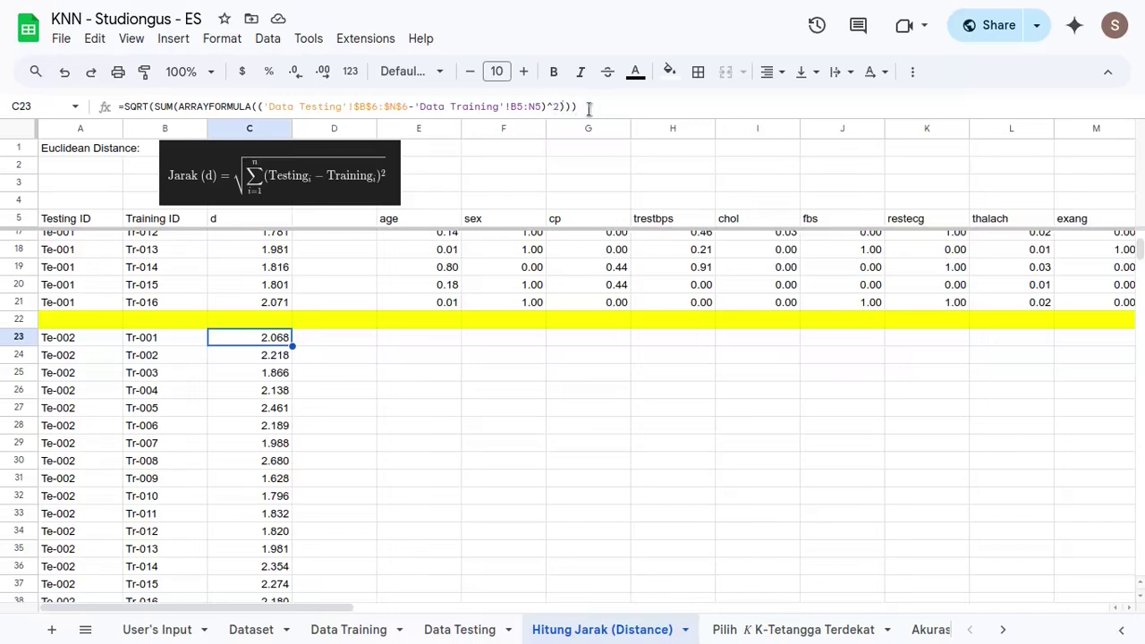
left_click(395, 357)
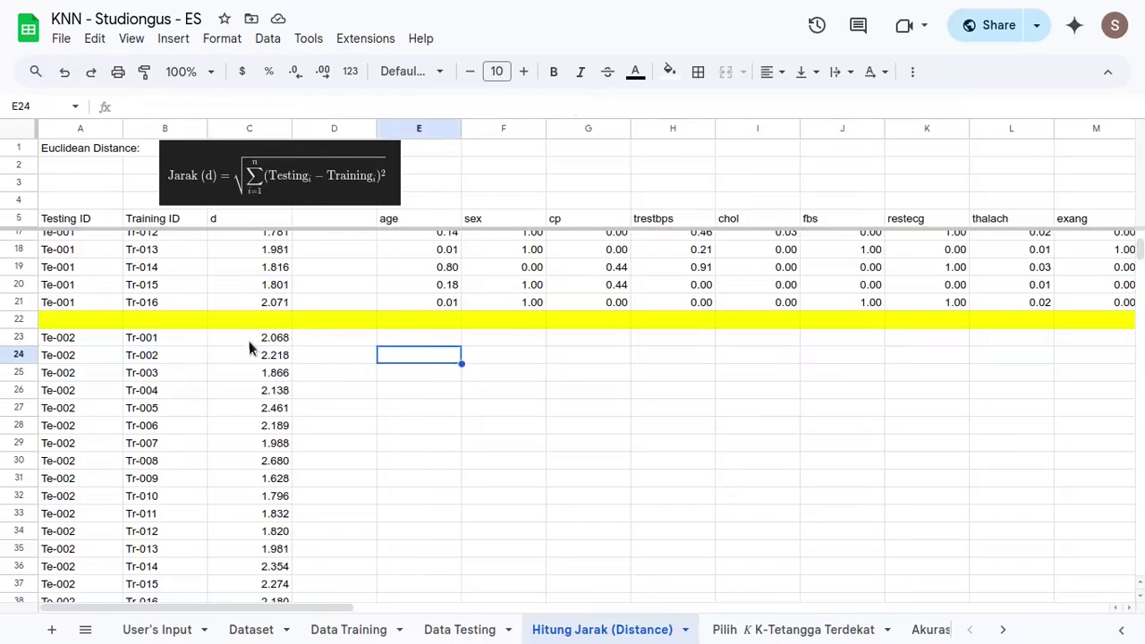
- Review the distance formulas in column d for Te-002, Te-003 and Te-004, and the Te-001 distances
left_click(249, 341)
scroll(325, 370, "down", 4)
scroll(325, 371, "up", 4)
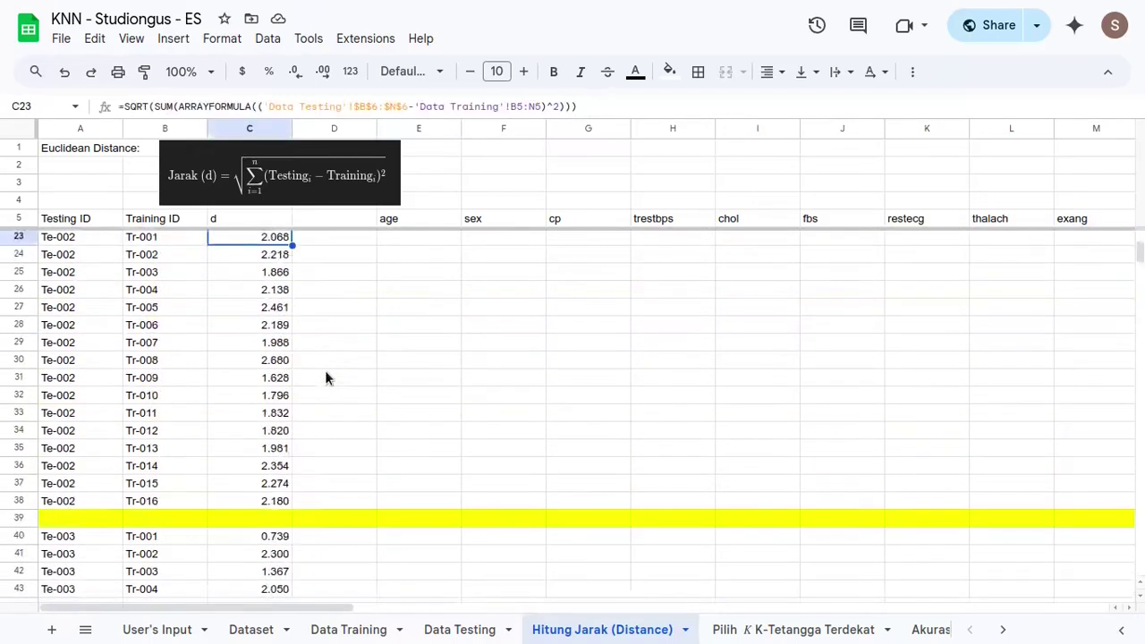
scroll(321, 393, "down", 4)
left_click(280, 354)
scroll(313, 366, "down", 4)
left_click(273, 338)
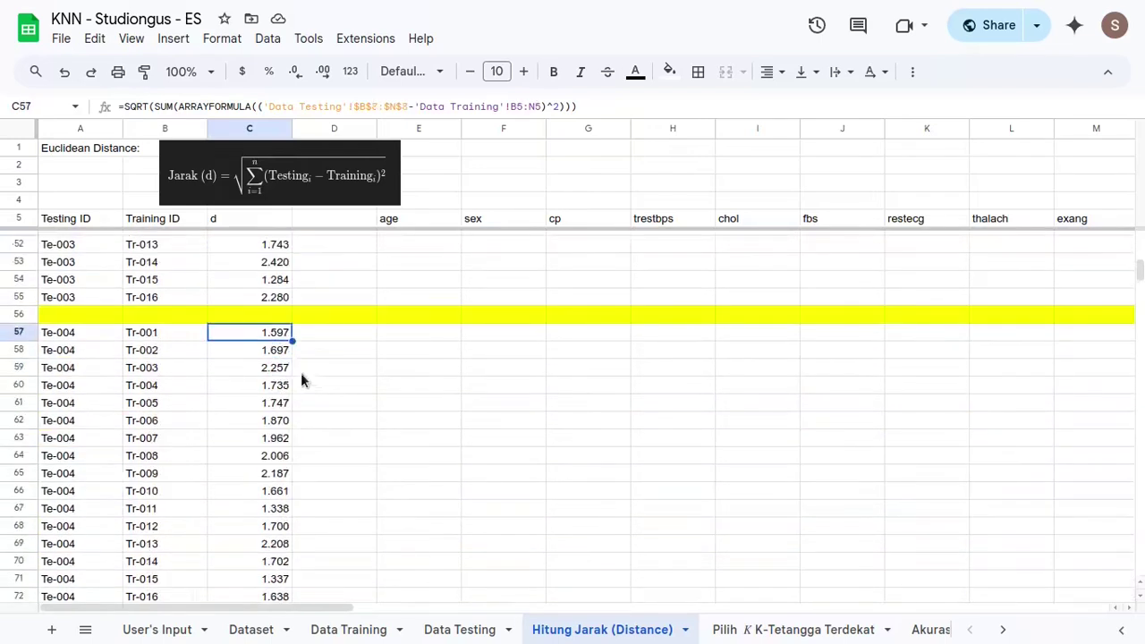
scroll(312, 386, "up", 7)
scroll(312, 386, "up", 3)
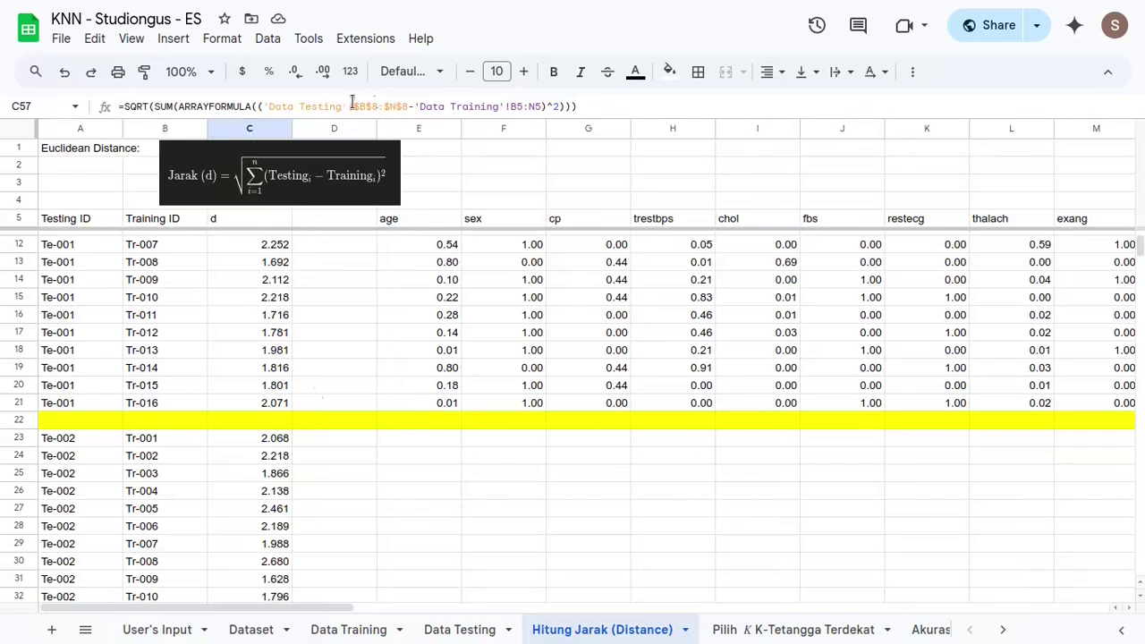
scroll(330, 437, "up", 2)
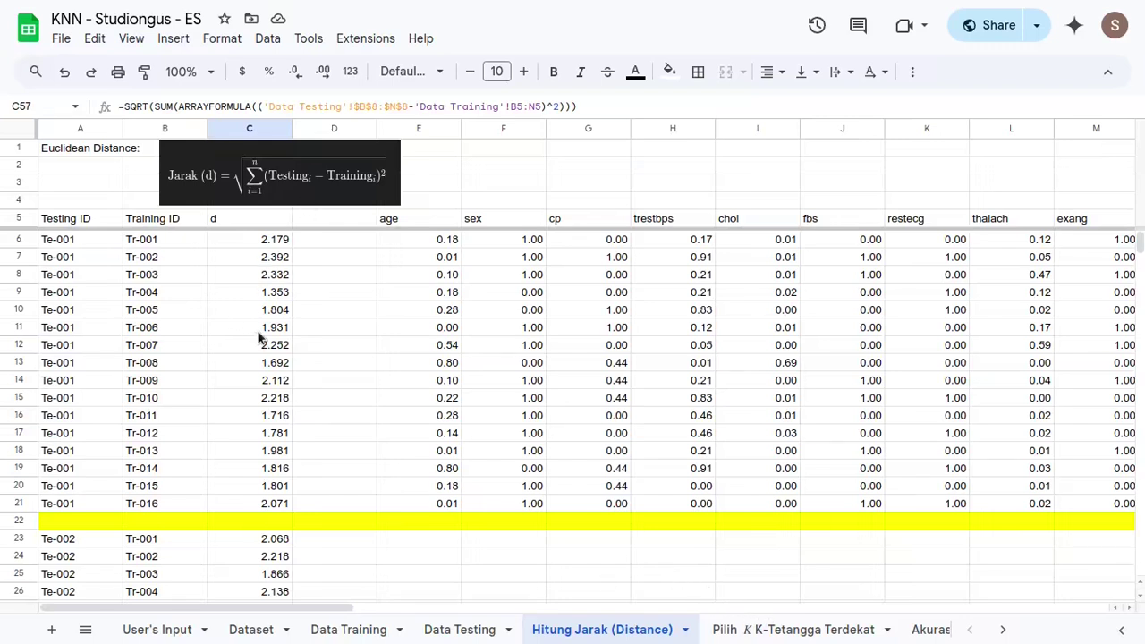
left_click_drag(262, 241, 268, 487)
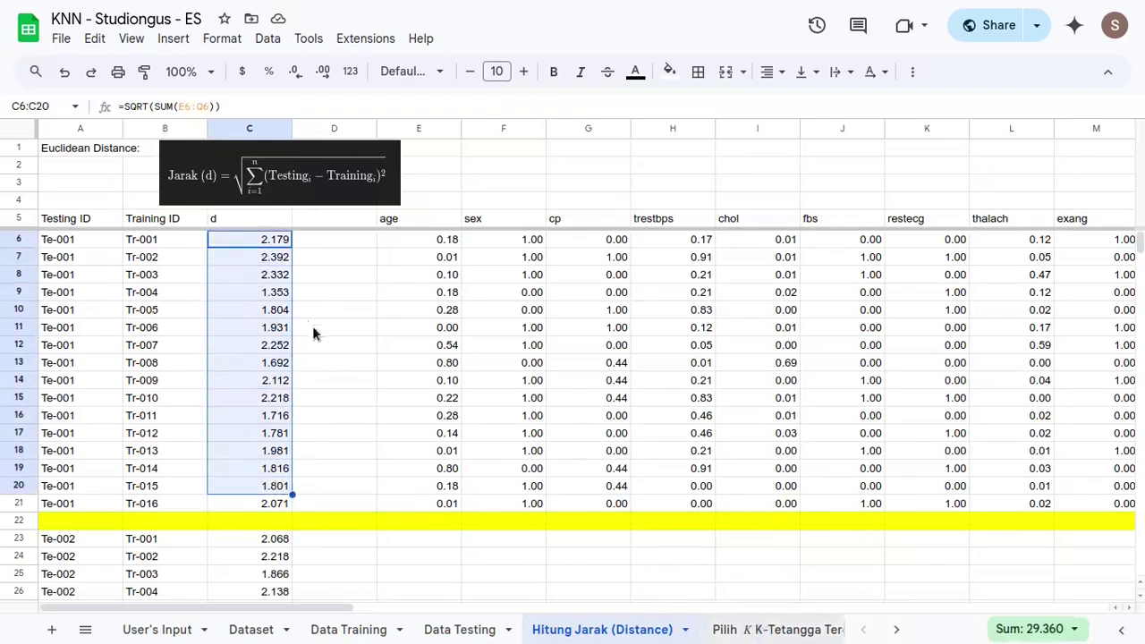
- Clear the k values in C1 and C2 on the Pilih K K-Tetangga Terdekat sheet
key("ctrl+Page_Down")
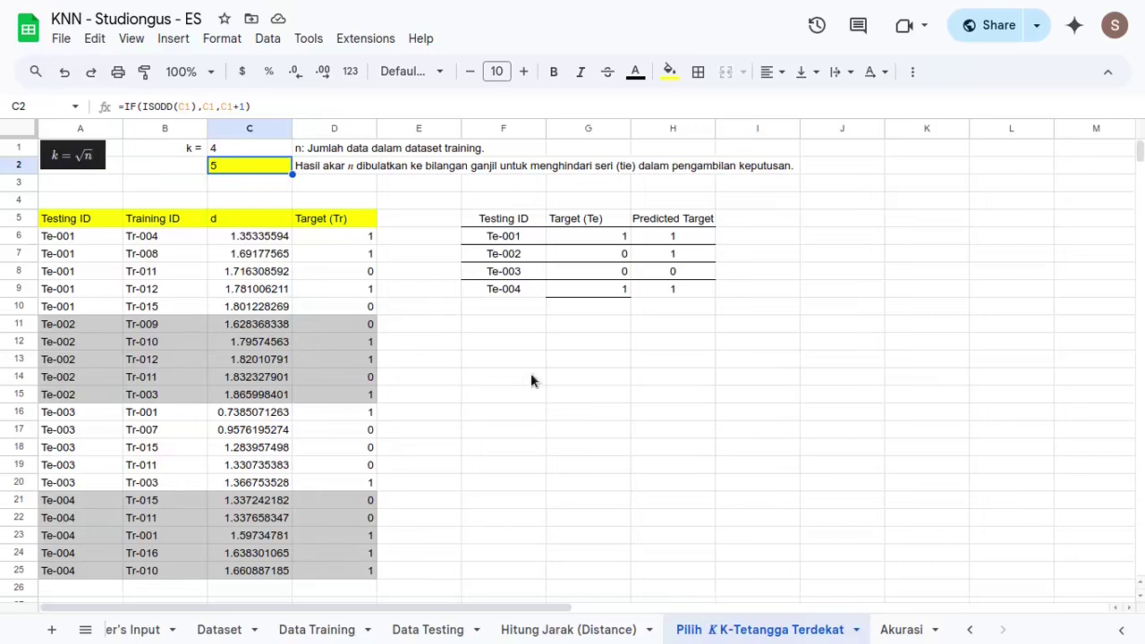
left_click_drag(260, 148, 261, 182)
key("Delete")
left_click(513, 236)
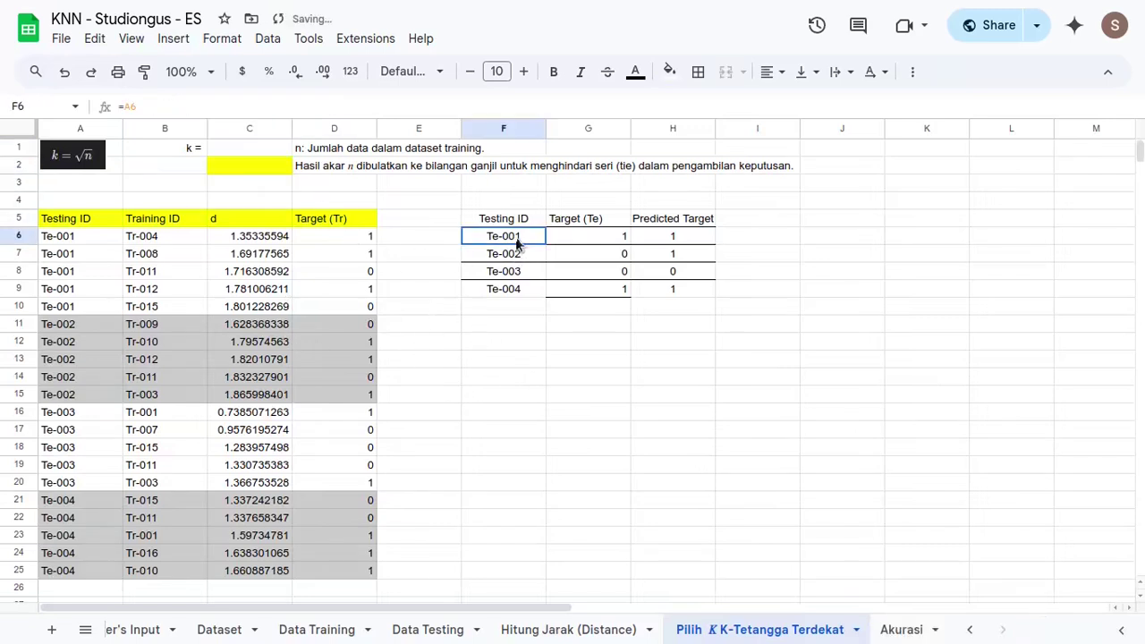
- Clear the Target (Te) and Predicted Target values in G6:H9 and the d and Target (Tr) values in C6:D25
left_click_drag(592, 238, 670, 297)
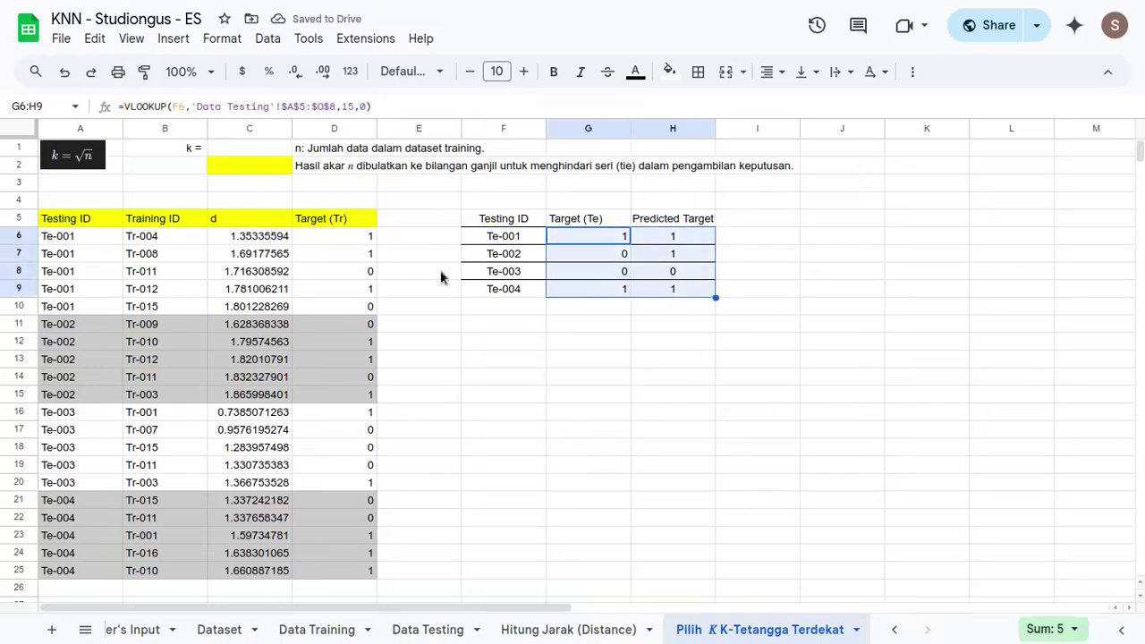
key("Delete")
left_click(253, 238)
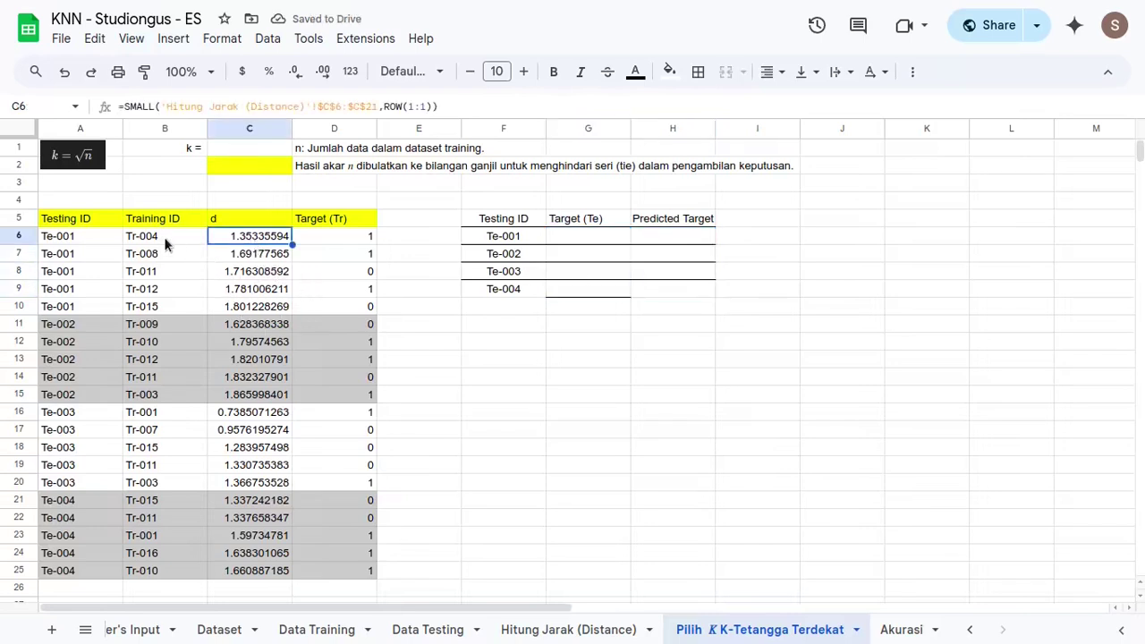
scroll(353, 309, "down", 7)
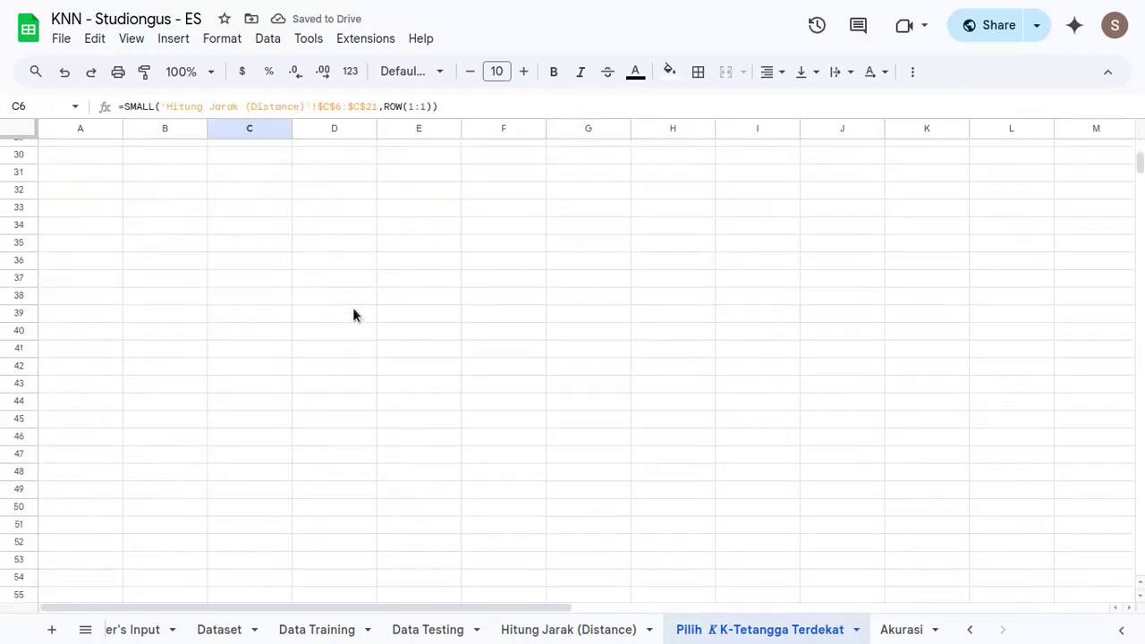
scroll(352, 307, "up", 5)
left_click(358, 369, "shift")
key("Delete")
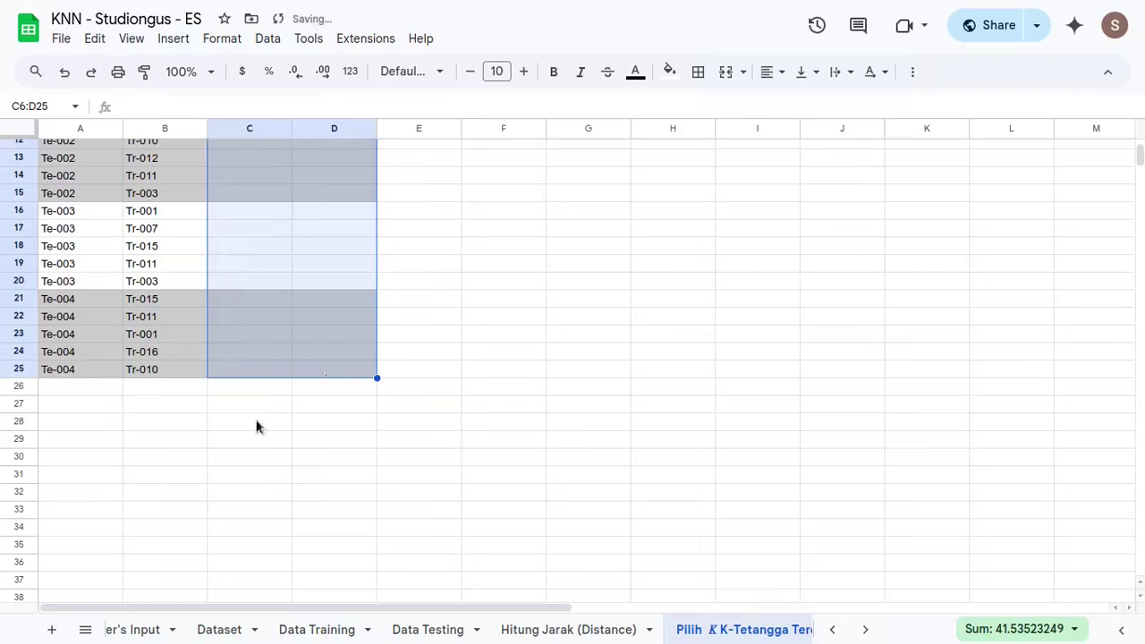
- Clear the Training ID formulas in B6:B25
scroll(233, 438, "up", 3)
left_click(165, 234)
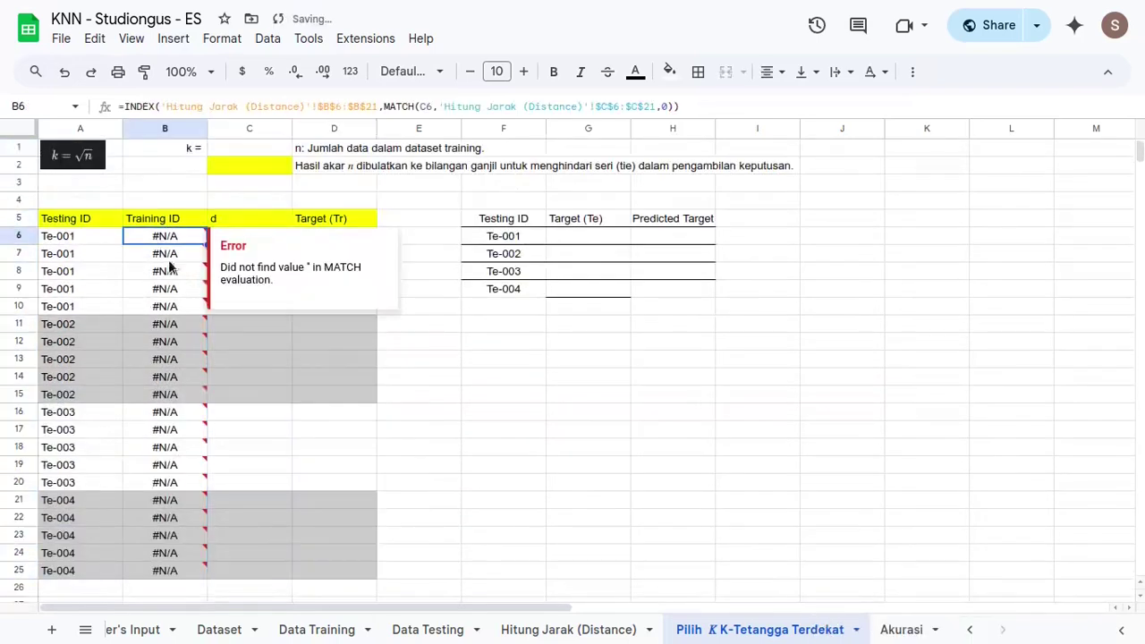
scroll(164, 374, "down", 3)
left_click(165, 374, "shift")
key("Delete")
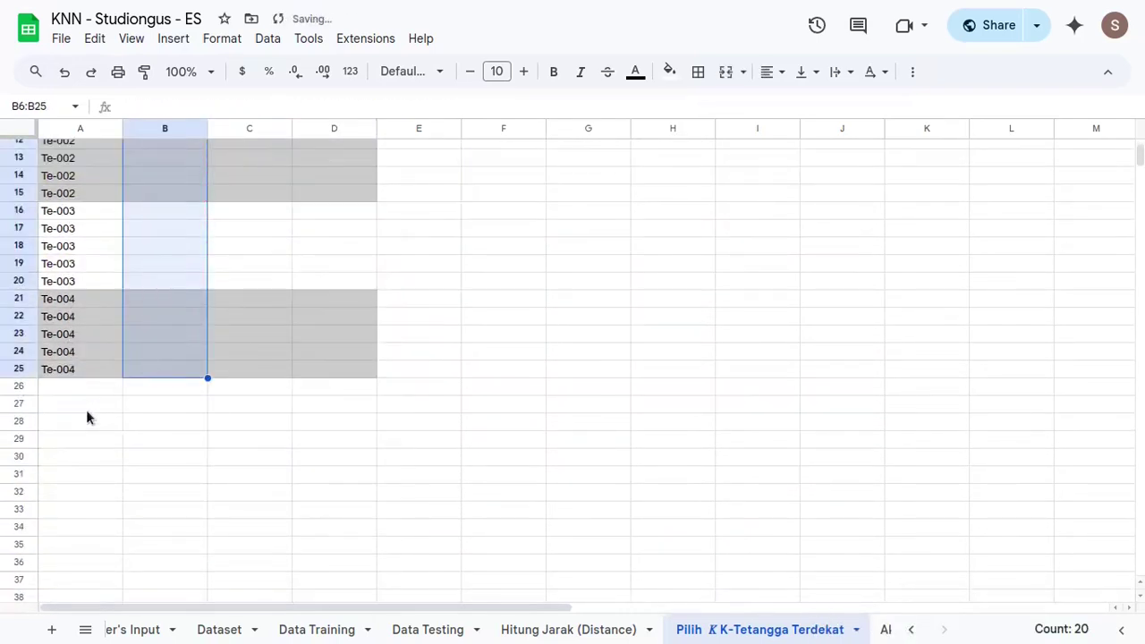
scroll(86, 409, "up", 3)
left_click(504, 341)
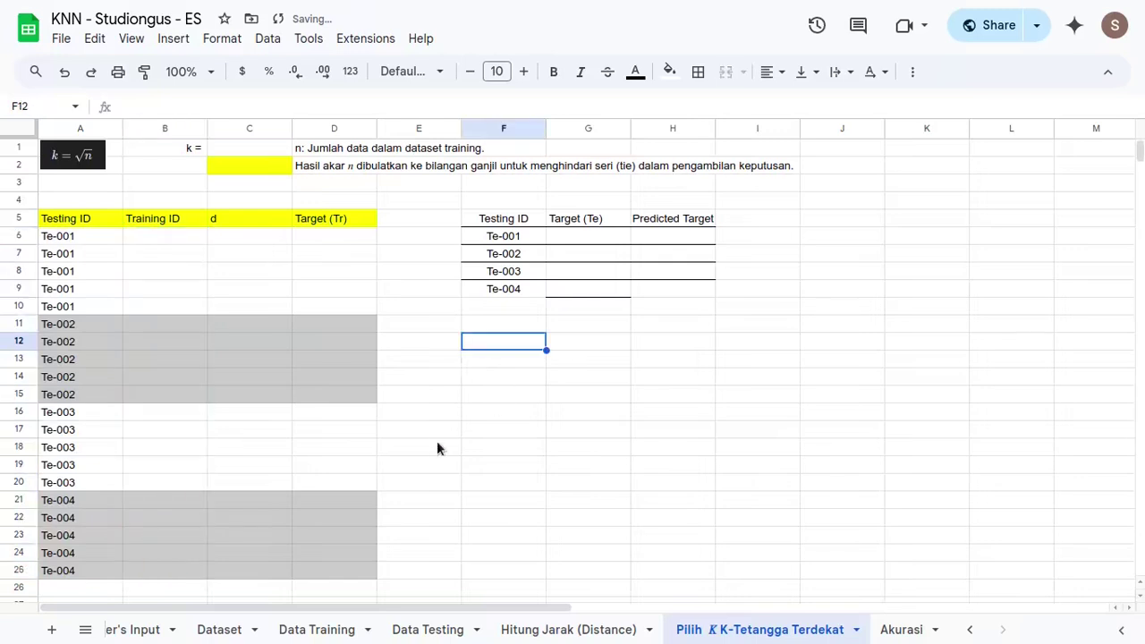
- Enter a COUNTA formula in C1 that counts the training IDs in 'Data Training'!A5:A20
left_click(237, 145)
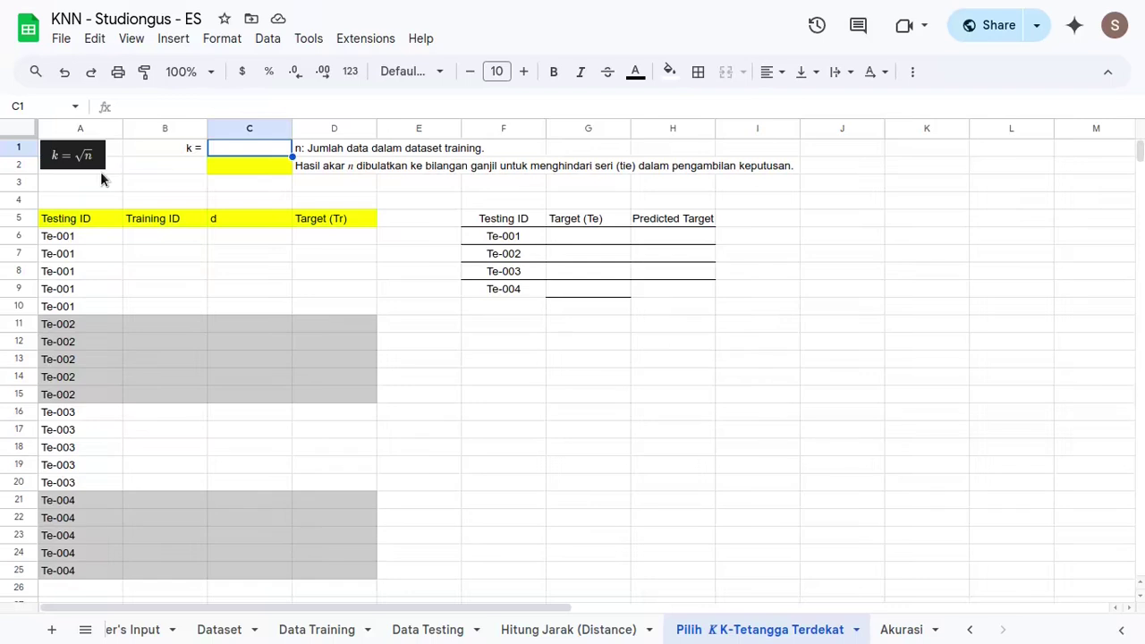
type("=")
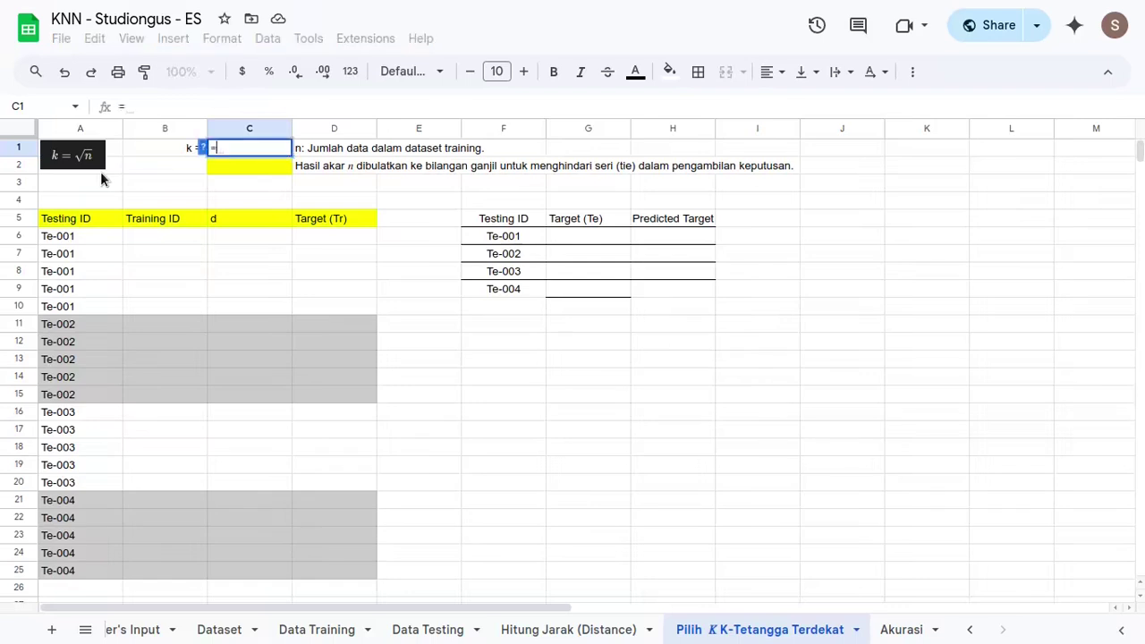
type("sounta")
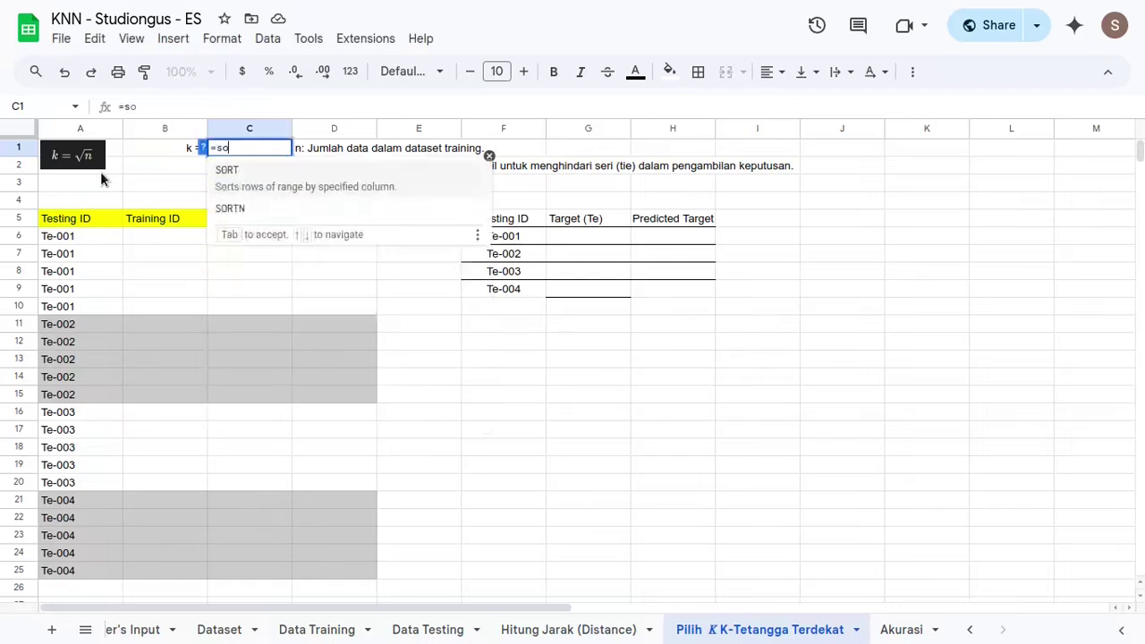
key("ctrl+a")
key("Left")
key("Right")
key("shift+Right")
type("c")
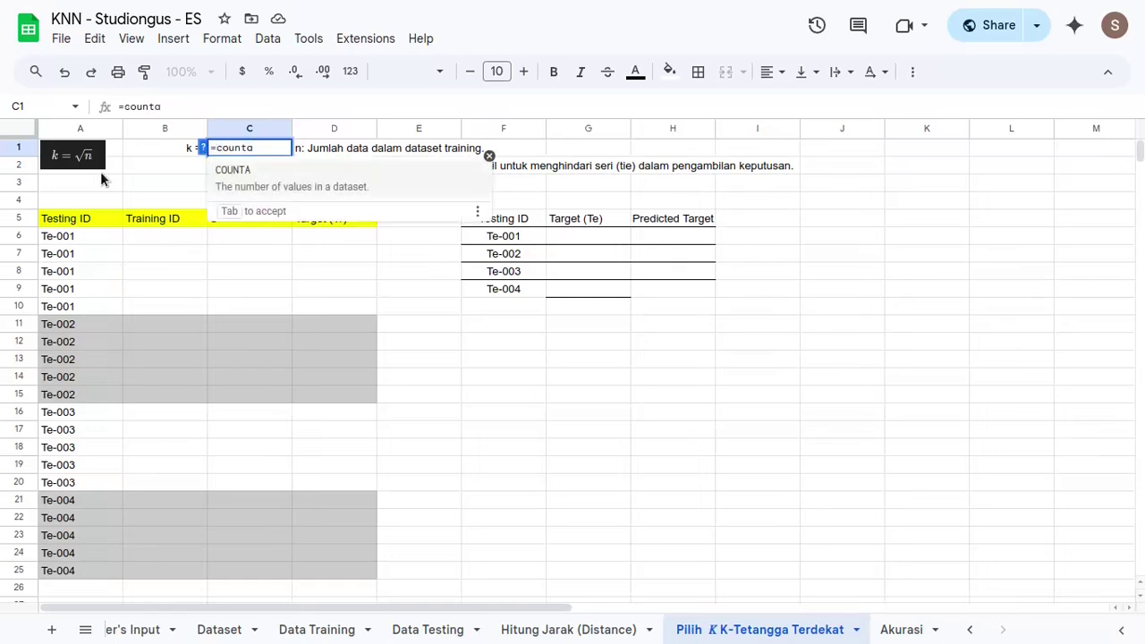
key("Tab")
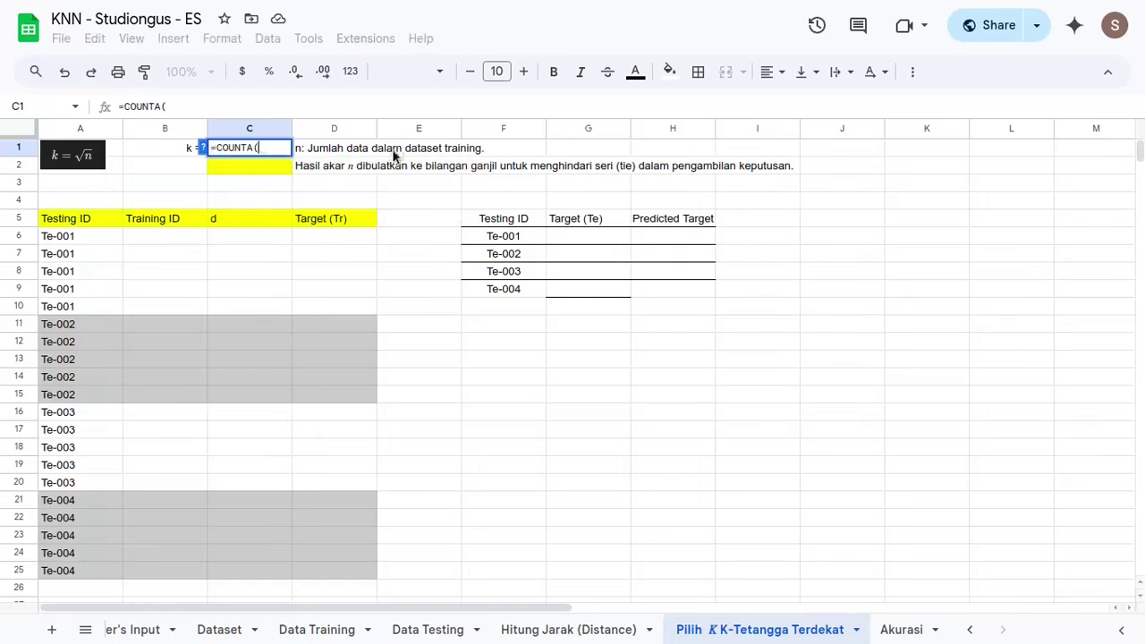
left_click(351, 630)
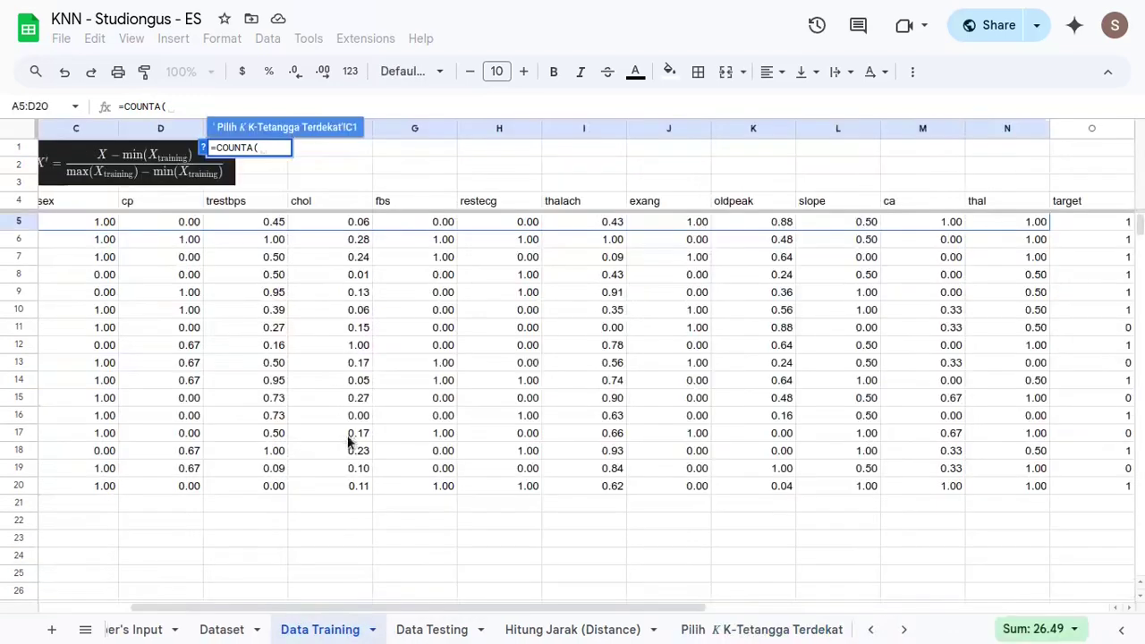
scroll(352, 438, "left", 3)
left_click(85, 228)
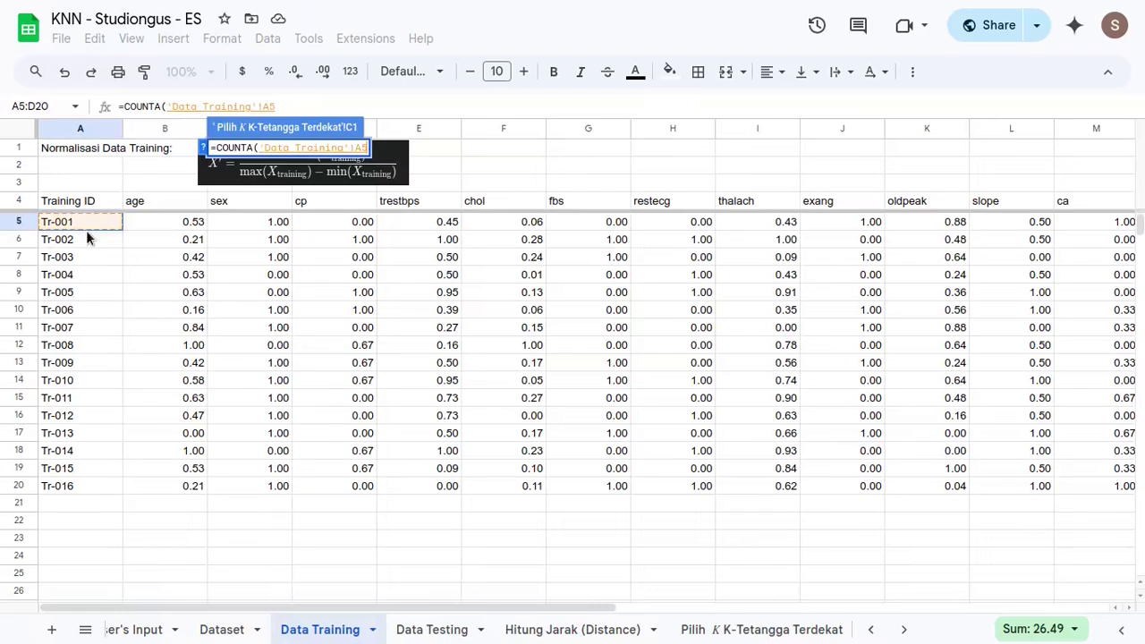
key("ctrl+shift+Down")
key("Return")
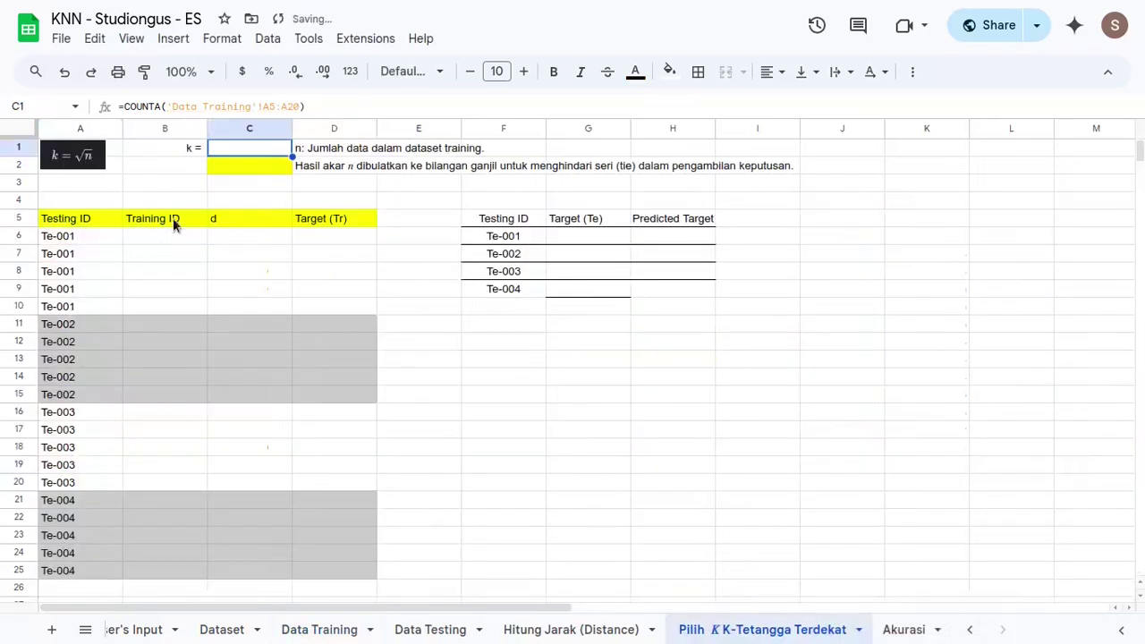
- Cut the COUNTA expression out of the C1 formula and try a square root function in its place
double_click(229, 152)
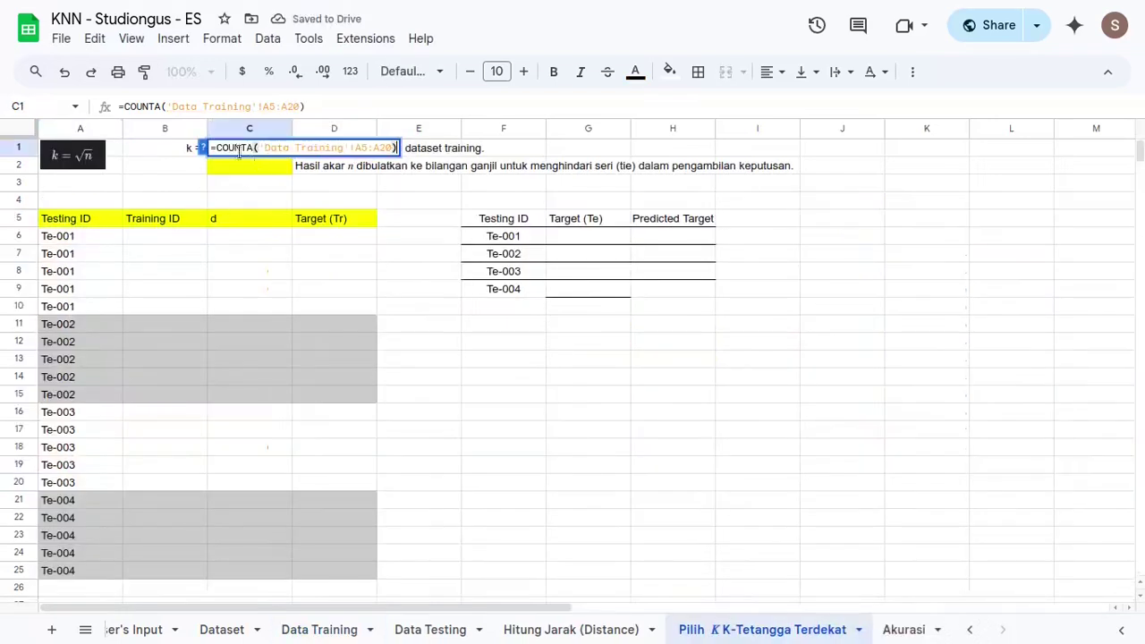
key("ctrl+a")
key("Left")
key("Right")
key("shift+End")
key("ctrl+x")
type("srt")
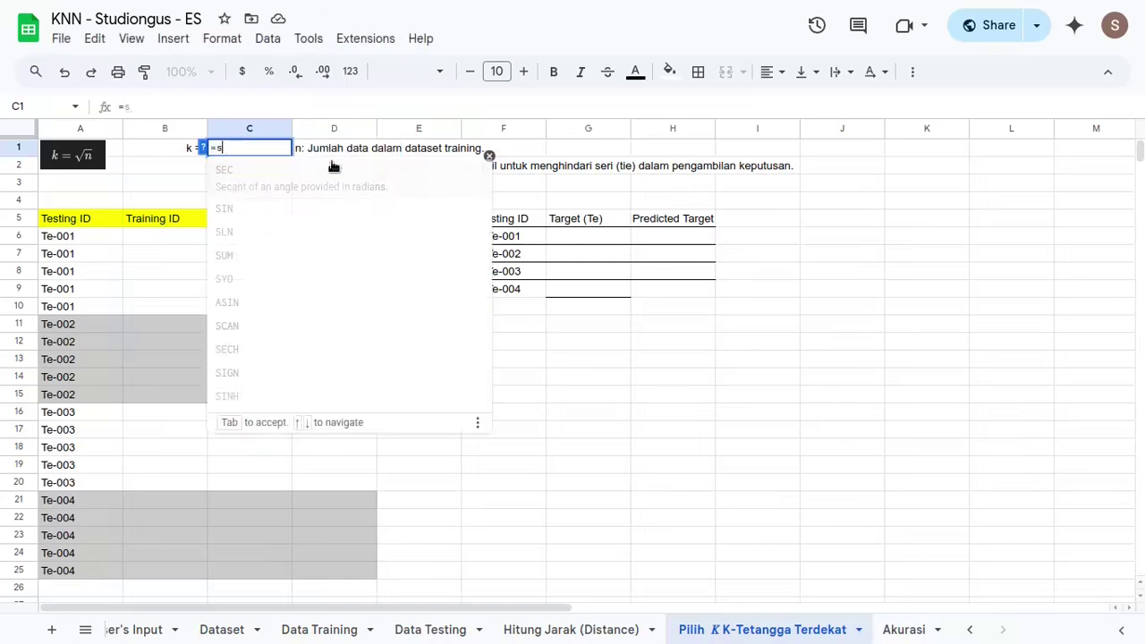
key("Return")
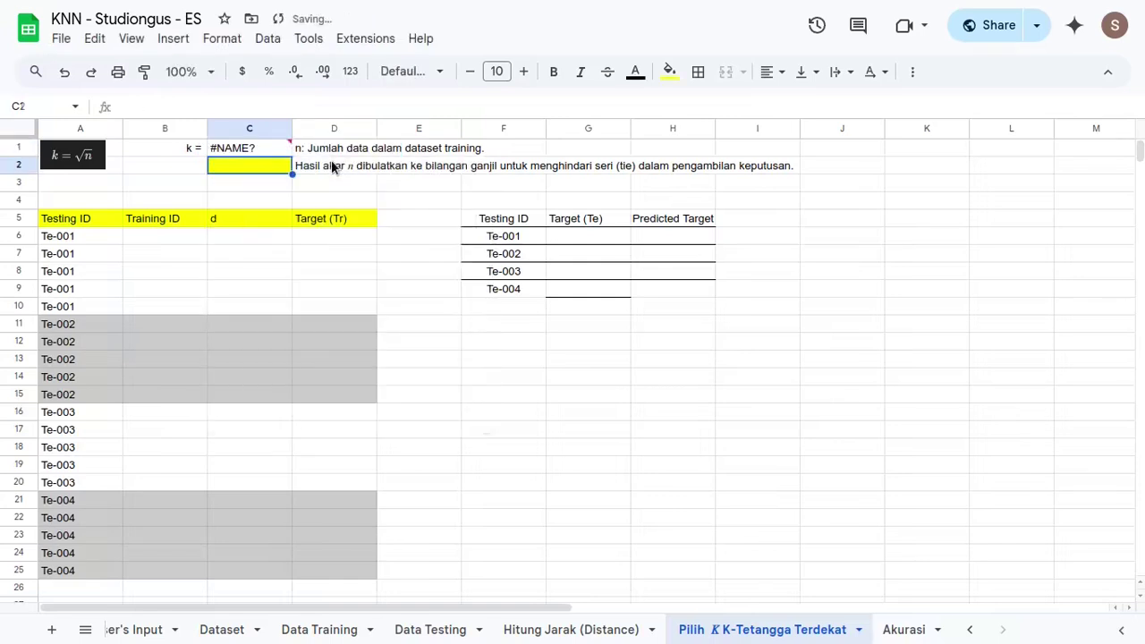
- Set C1 to the square root of the training data count with =SQRT(COUNTA('Data Training'!A5:A20))
key("Up")
key("Return")
type("sq")
key("BackSpace")
key("BackSpace")
key("BackSpace")
key("BackSpace")
key("BackSpace")
type("s")
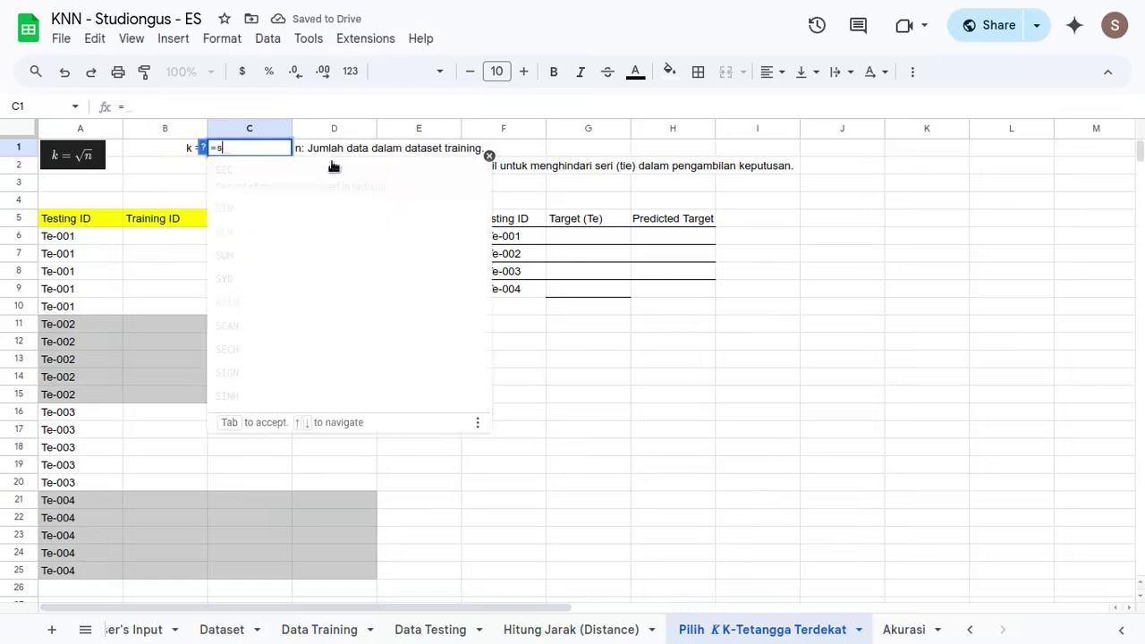
type("qrt")
key("Tab")
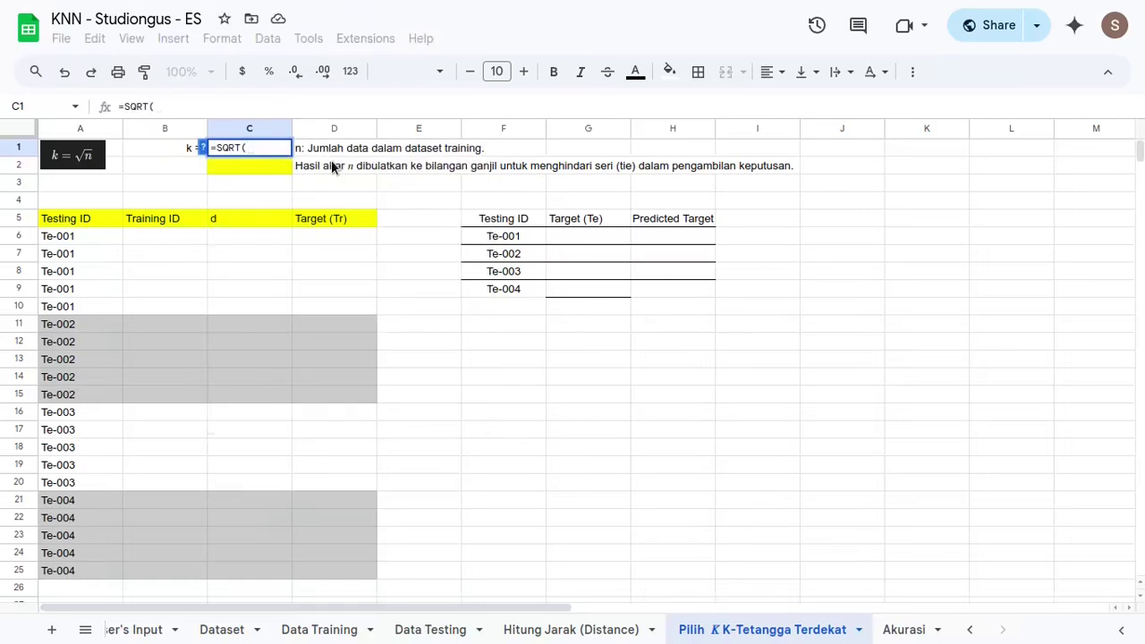
key("ctrl+v")
type(")")
key("Return")
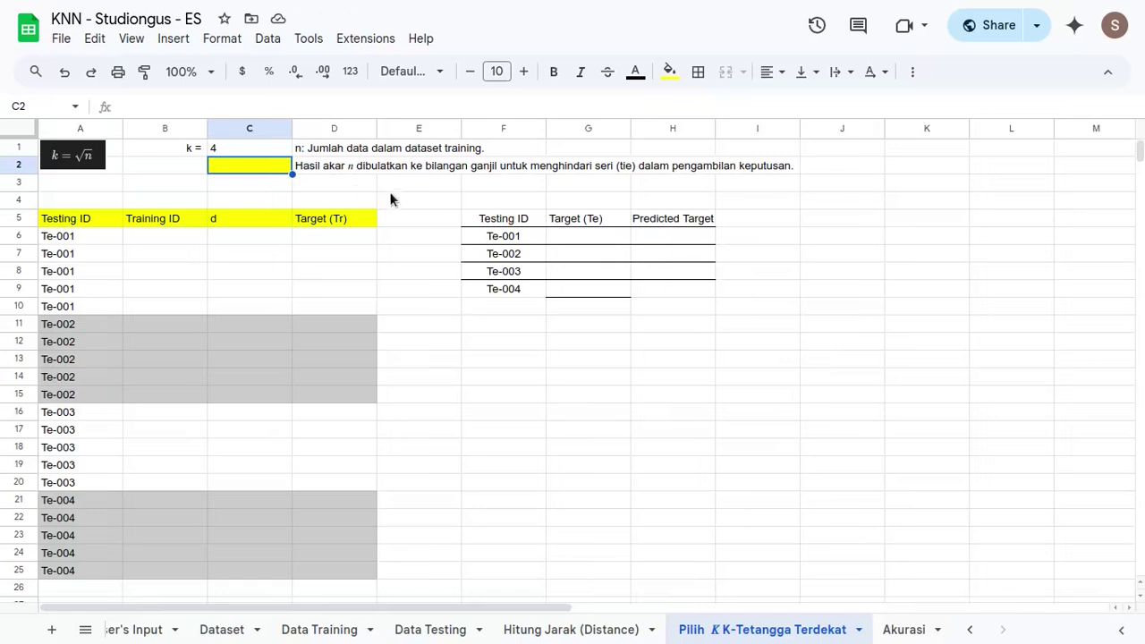
left_click(254, 156)
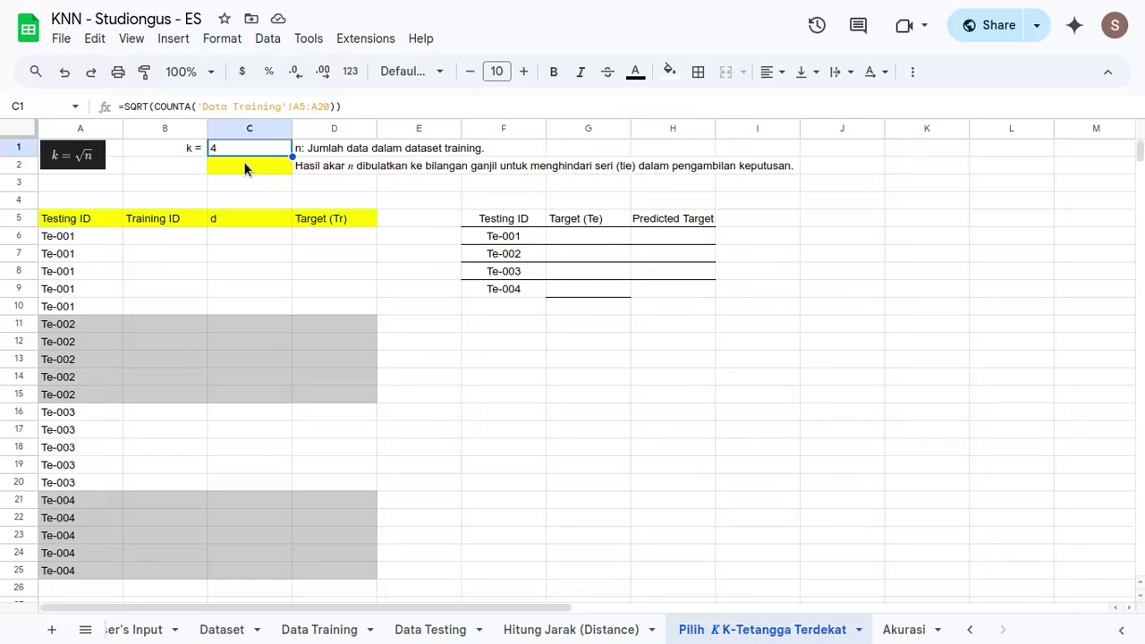
mouse_move(257, 159)
left_mouse_down()
mouse_move(271, 191)
mouse_move(262, 180)
left_mouse_up()
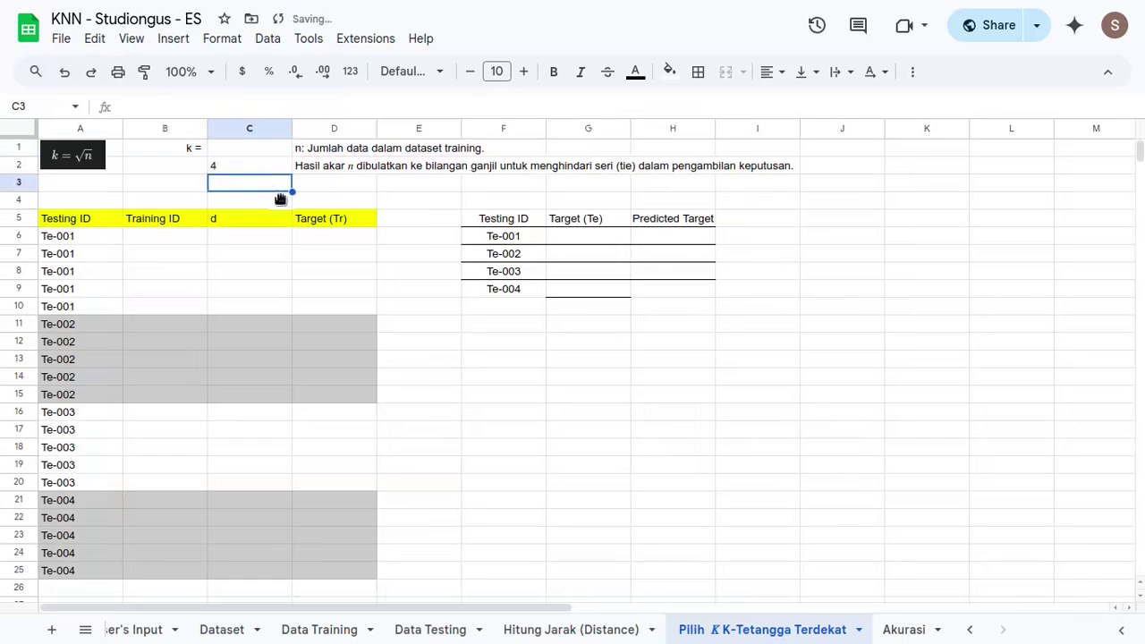
key("ctrl+z")
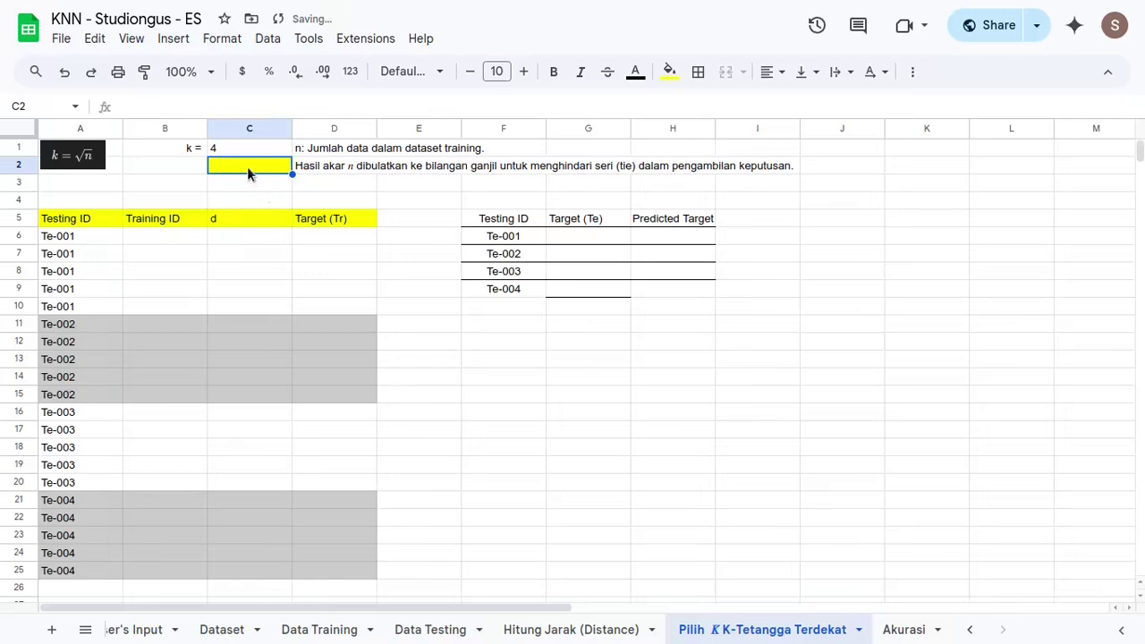
- Begin an IF formula in C2 that tests whether C1 is odd with ISODD(C1)
type("=")
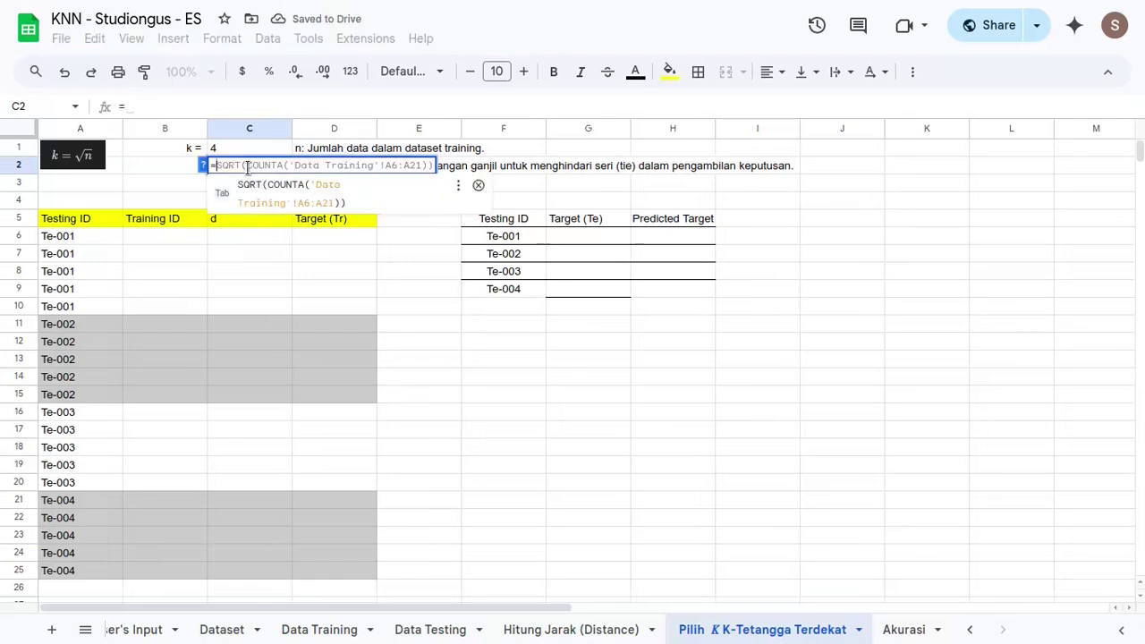
type("IF(")
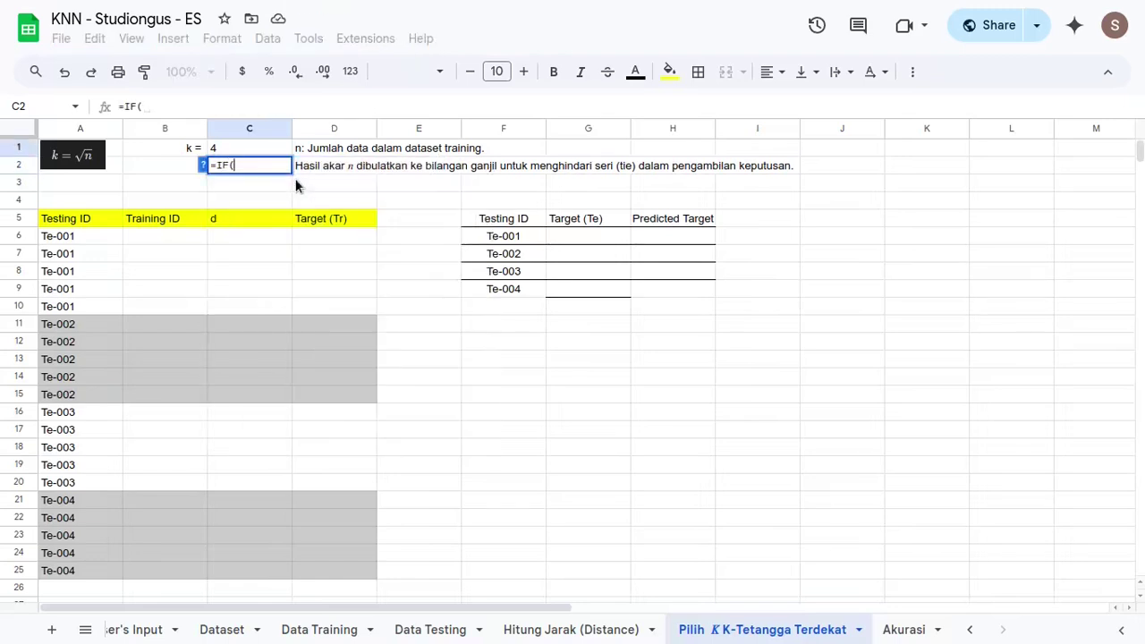
type("isodd")
key("Tab")
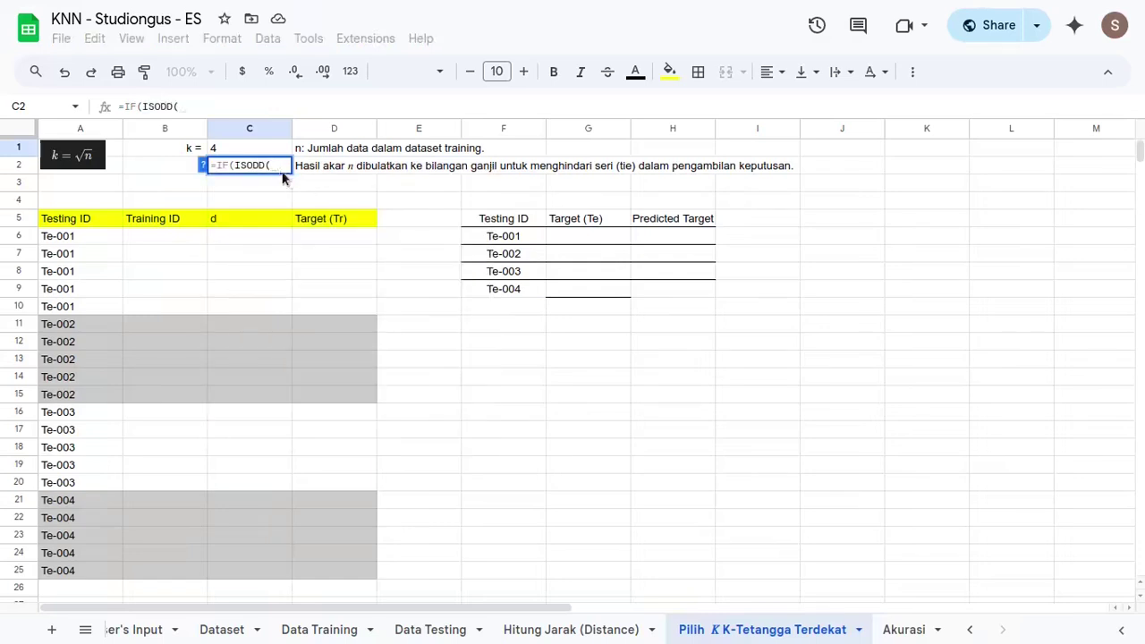
left_click(219, 147)
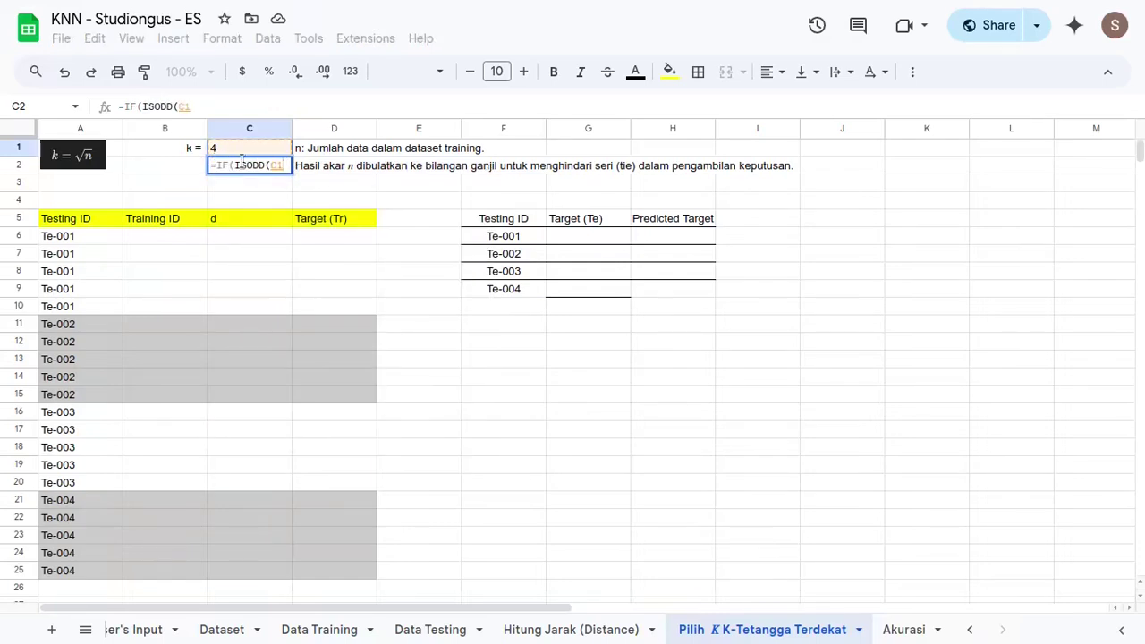
type(")")
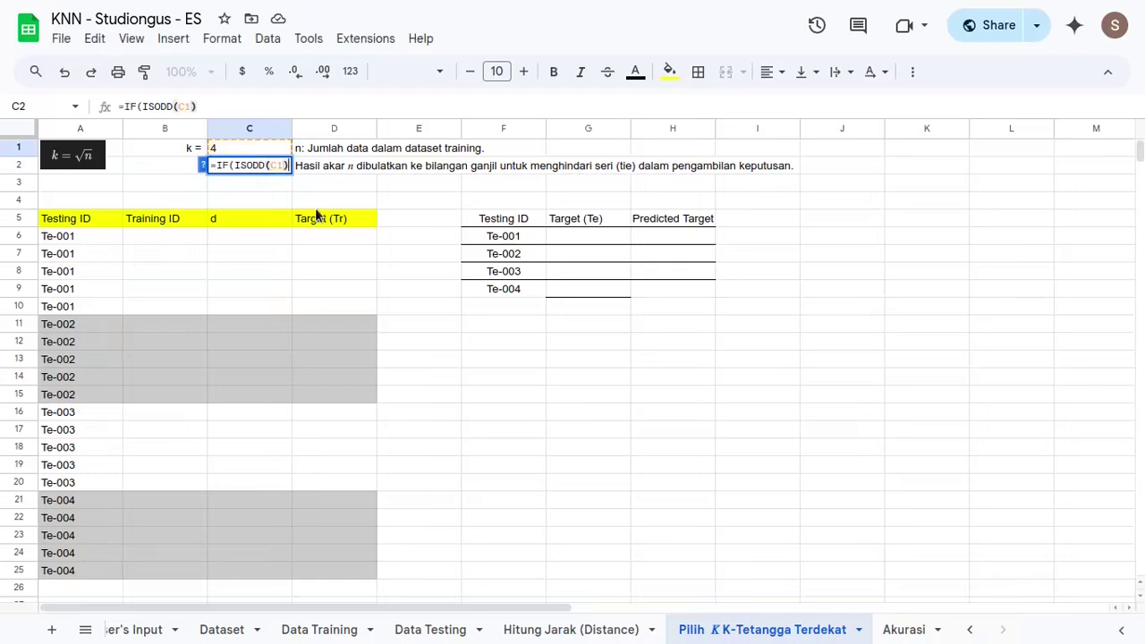
type(",")
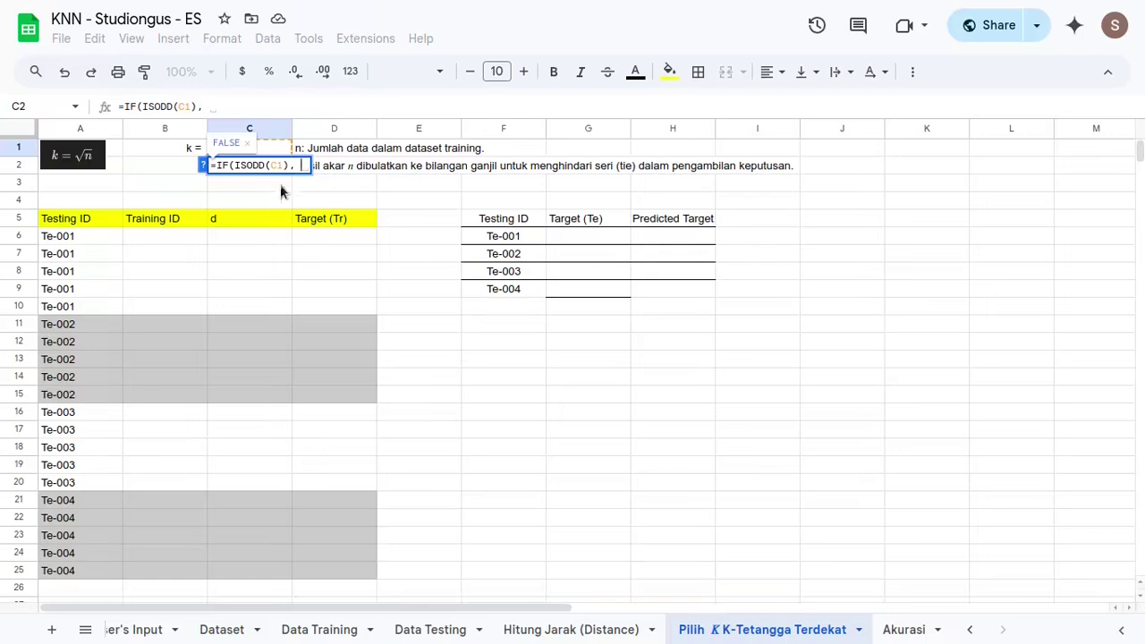
- Add the true and false results to the C2 IF formula, using C1+1 for the false case
left_click(267, 151)
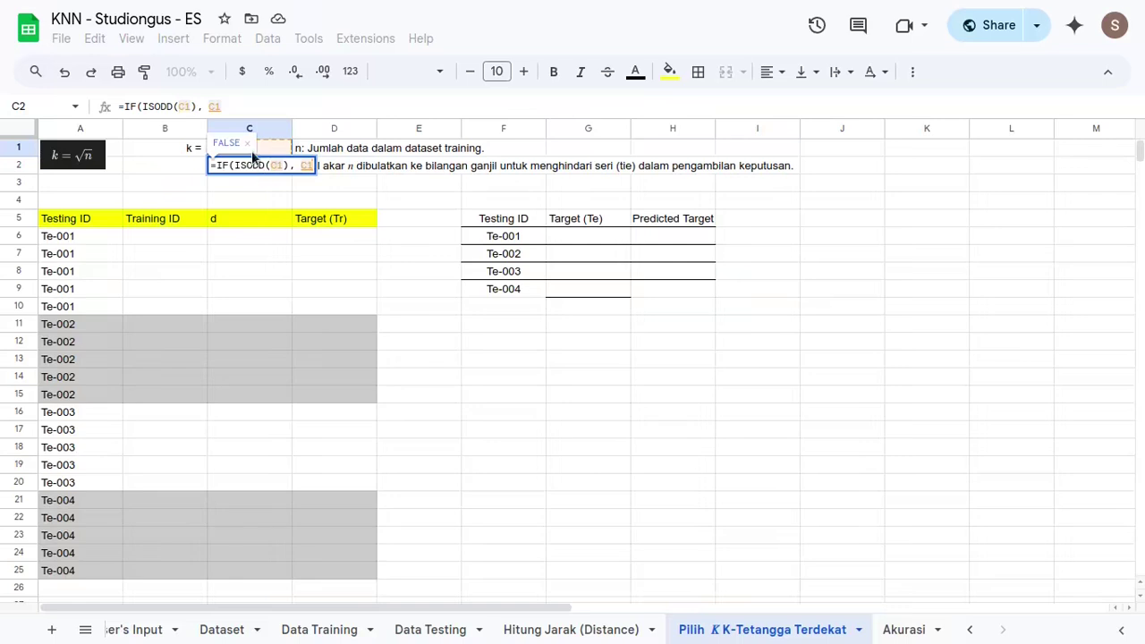
left_click(247, 143)
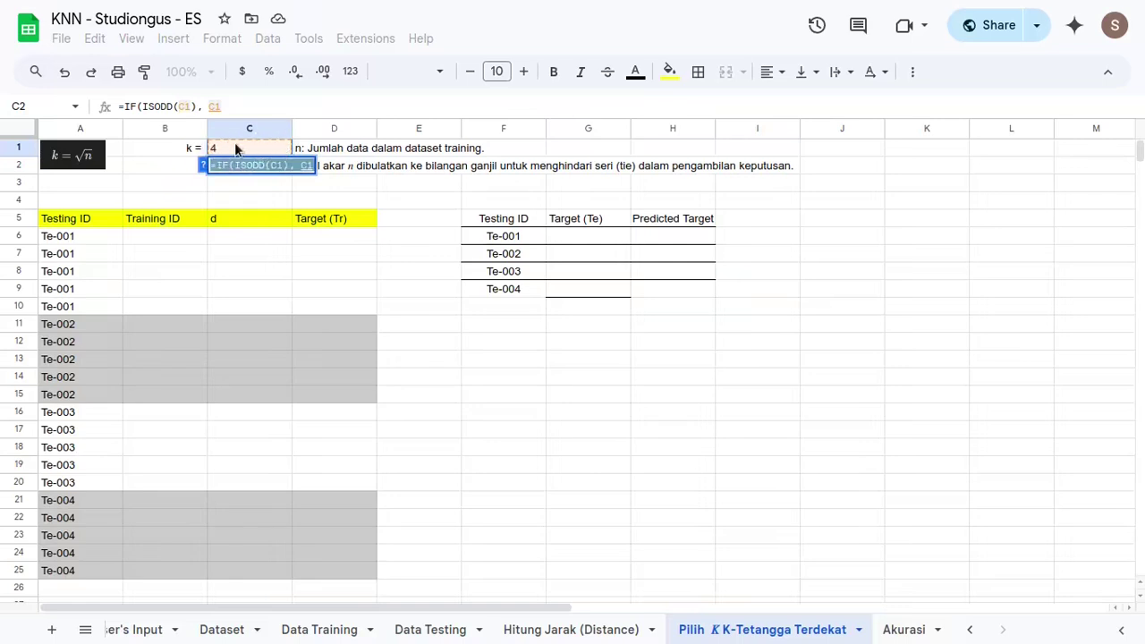
key("Right")
type(",")
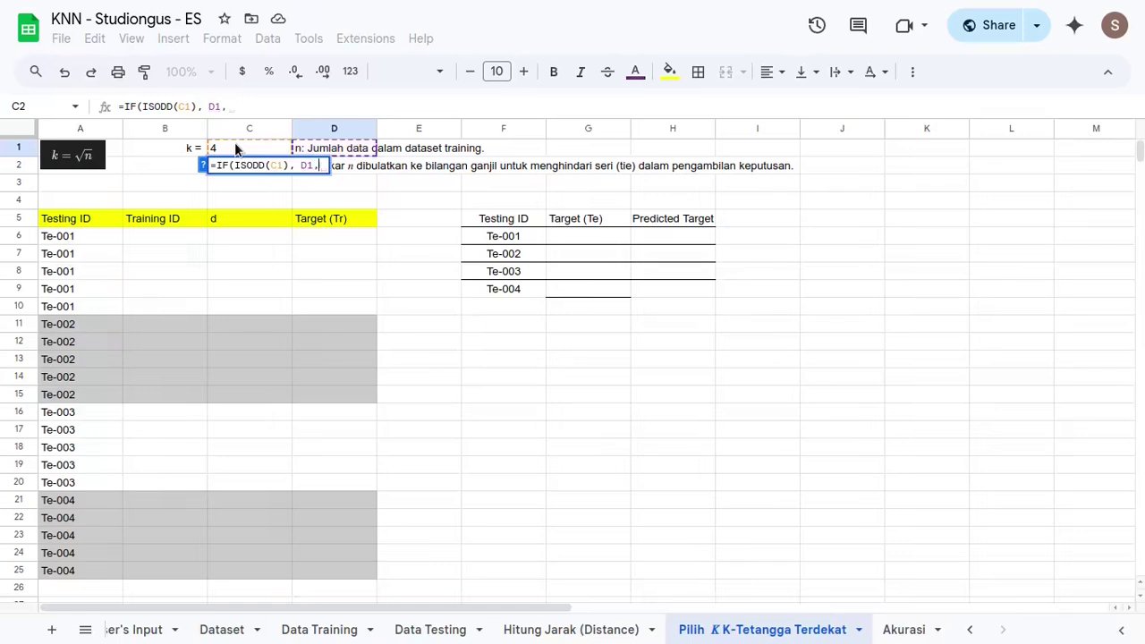
left_click(254, 152)
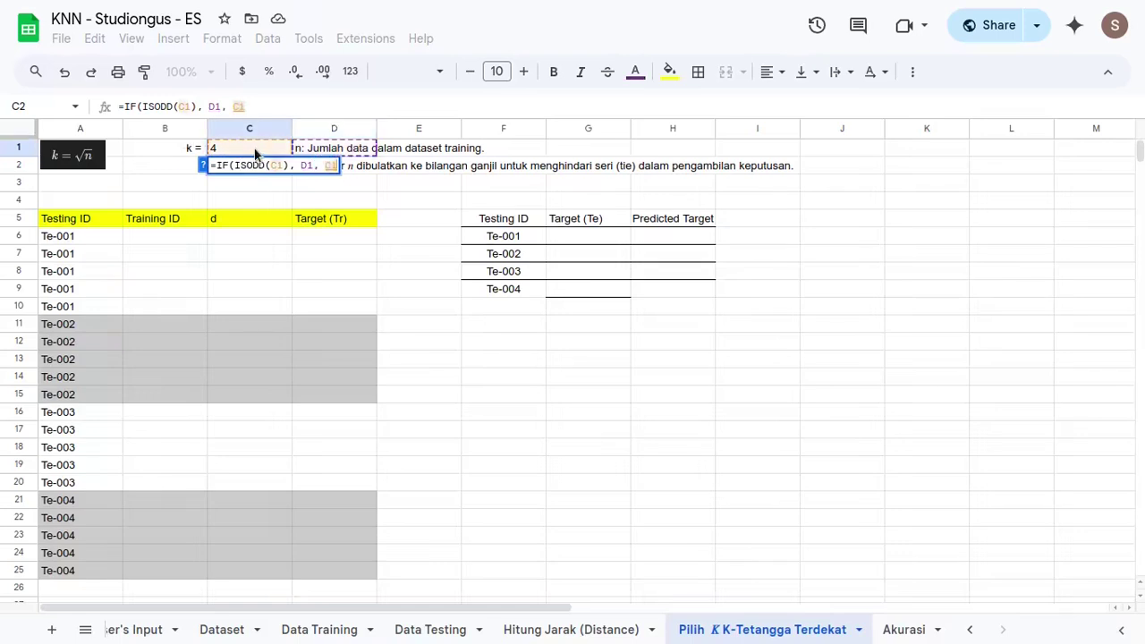
type("+")
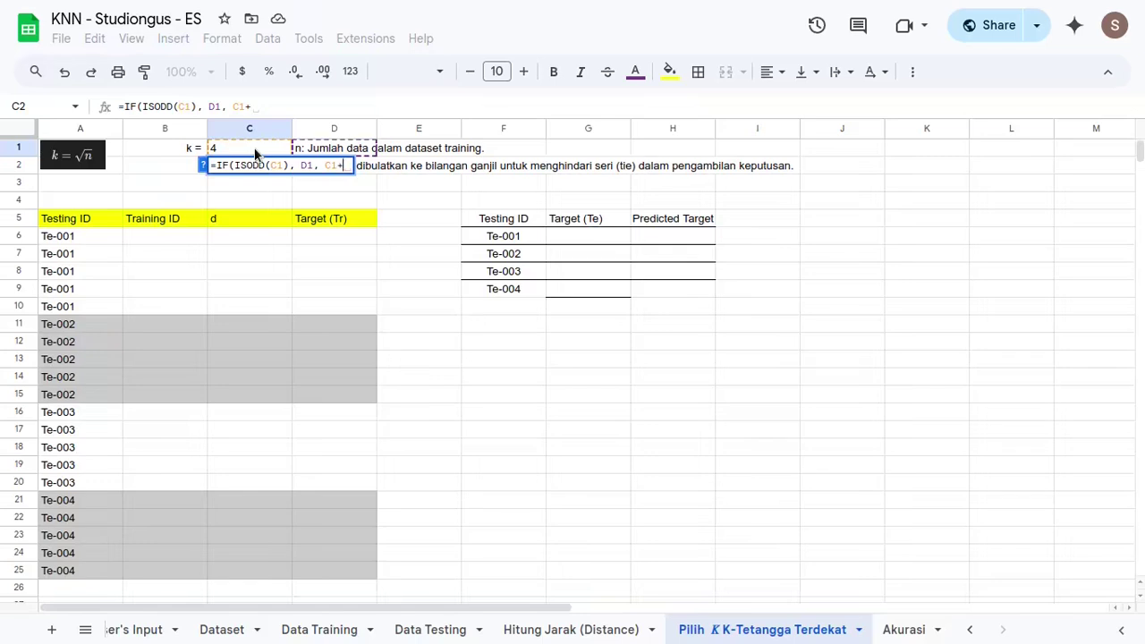
type("1")
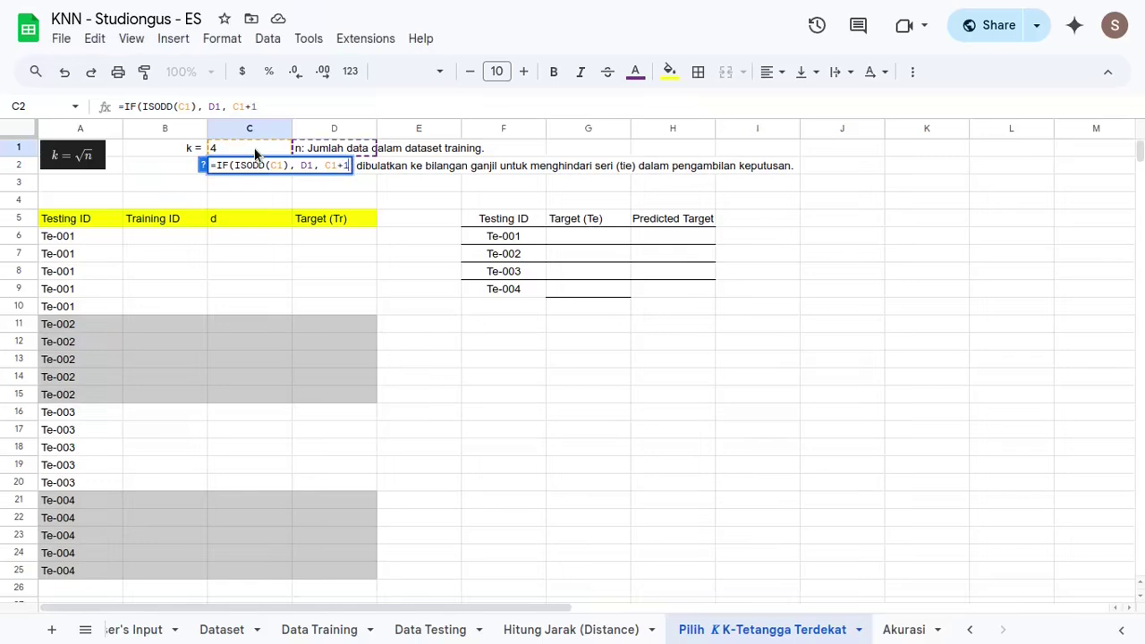
- Correct the true result to C1 so that C2 holds =IF(ISODD(C1), C1, C1+1)
left_click(307, 166)
key("BackSpace")
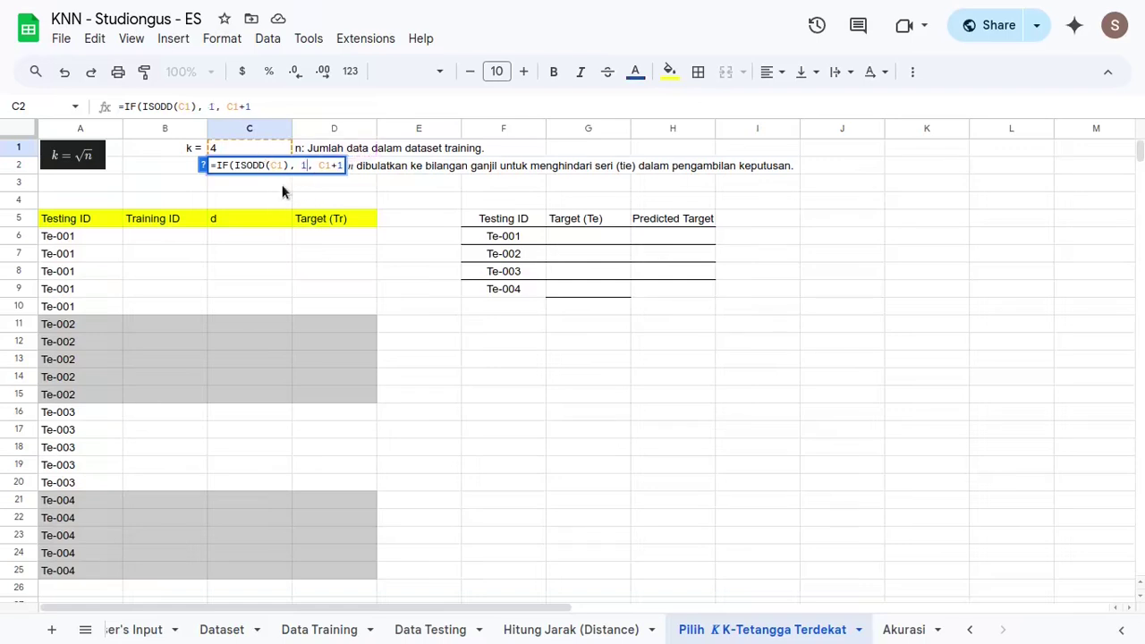
type("C")
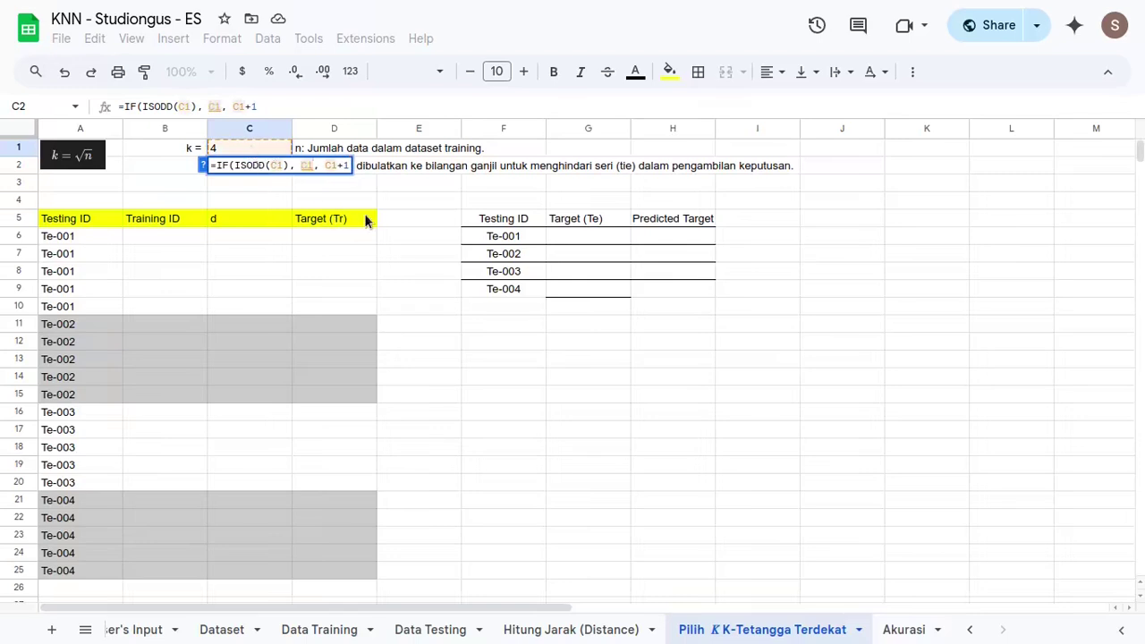
key("Return")
key("Up")
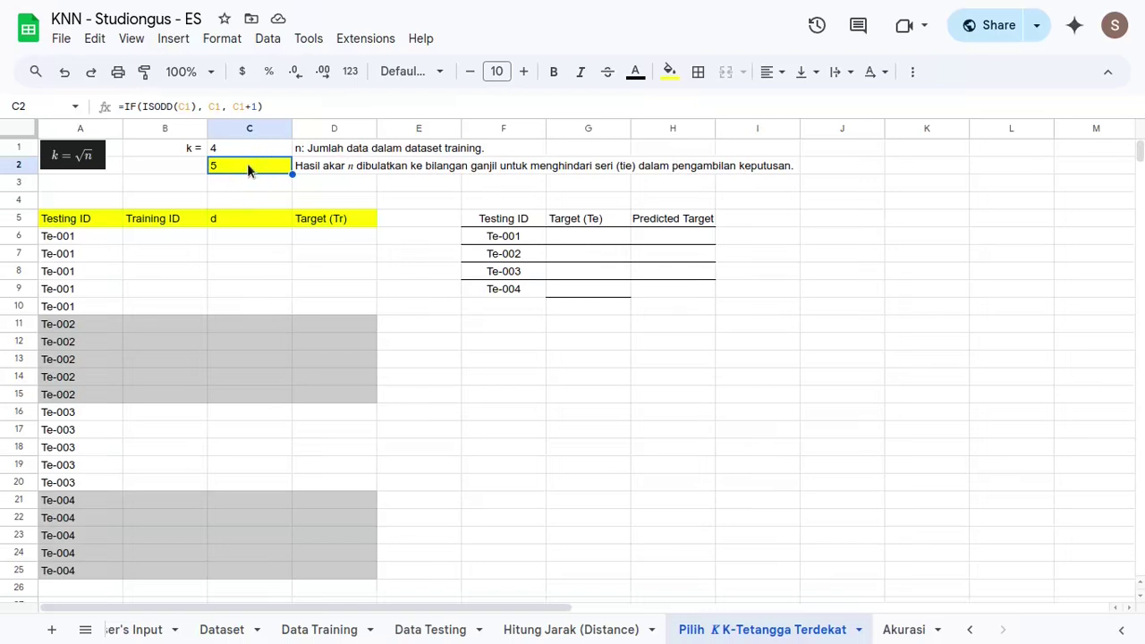
- Review the Te-001 distances in column C of the Hitung Jarak (Distance) sheet and return to the nearest-neighbour sheet
left_click(158, 233)
left_click(259, 243)
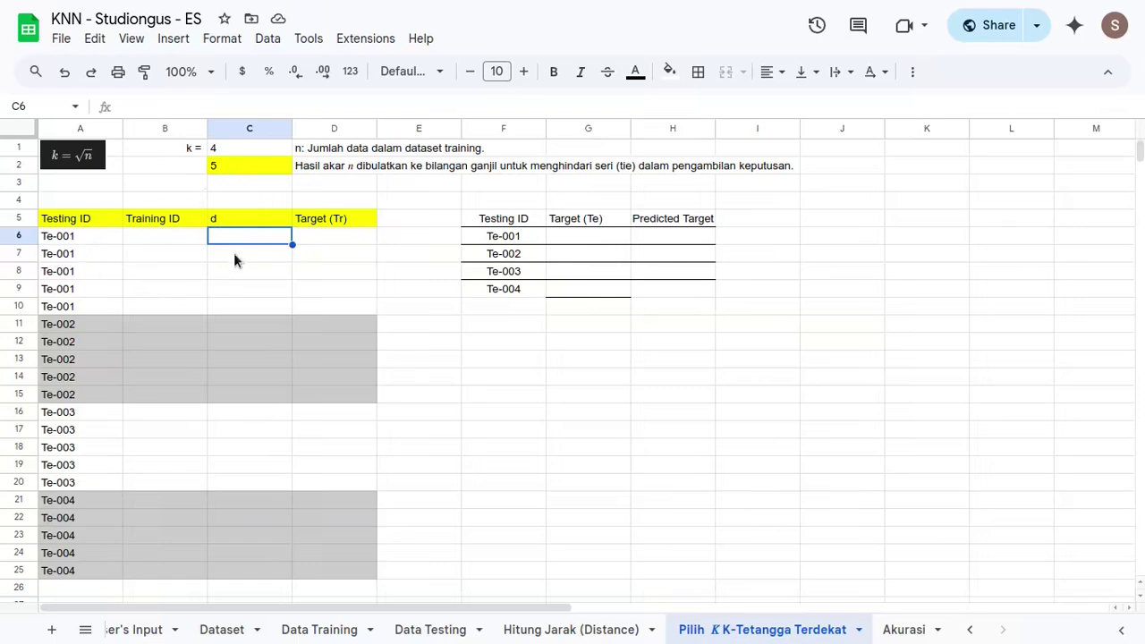
left_click(565, 629)
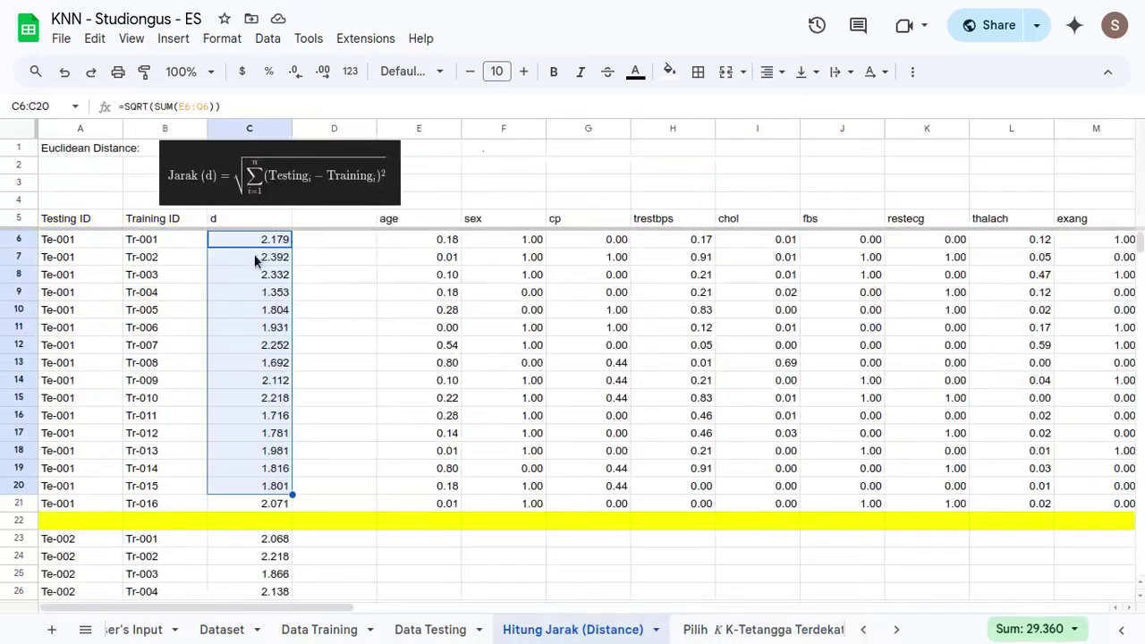
left_click_drag(268, 504, 264, 239)
left_click(273, 383)
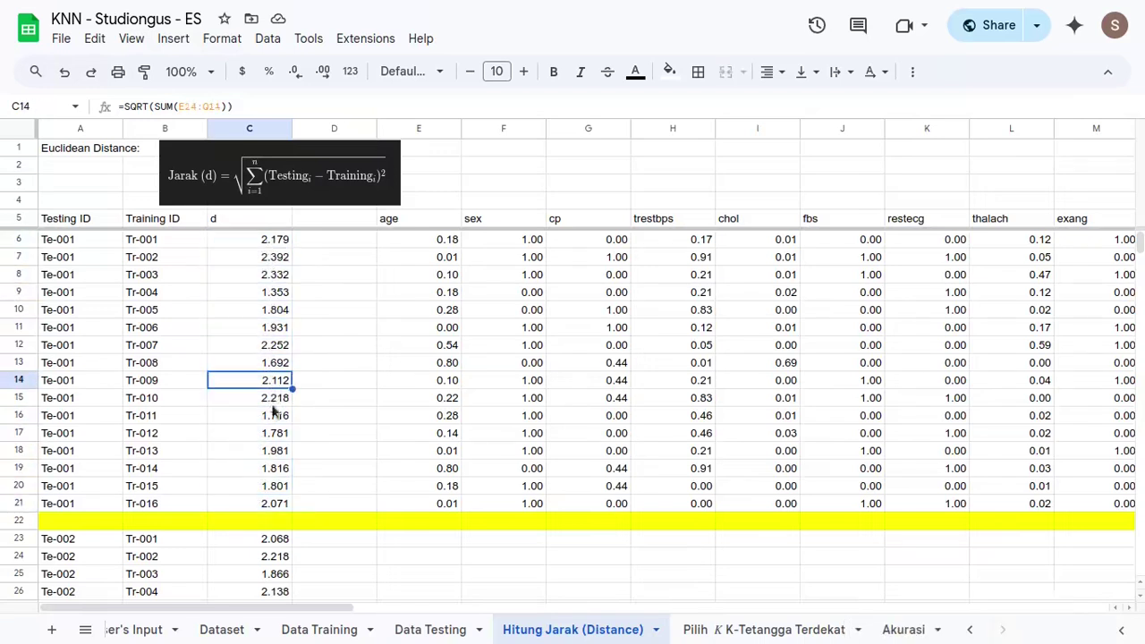
left_click(750, 626)
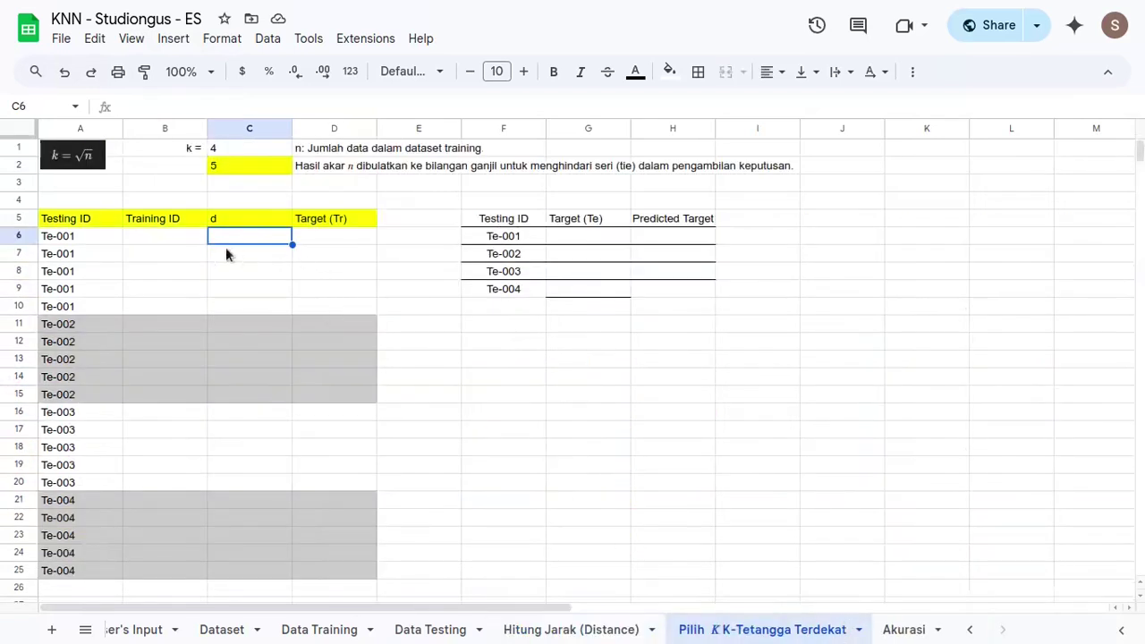
- Enter =SMALL('Hitung Jarak (Distance)'!C6:C21,1) in C6 to get the smallest Te-001 distance
type("=small(")
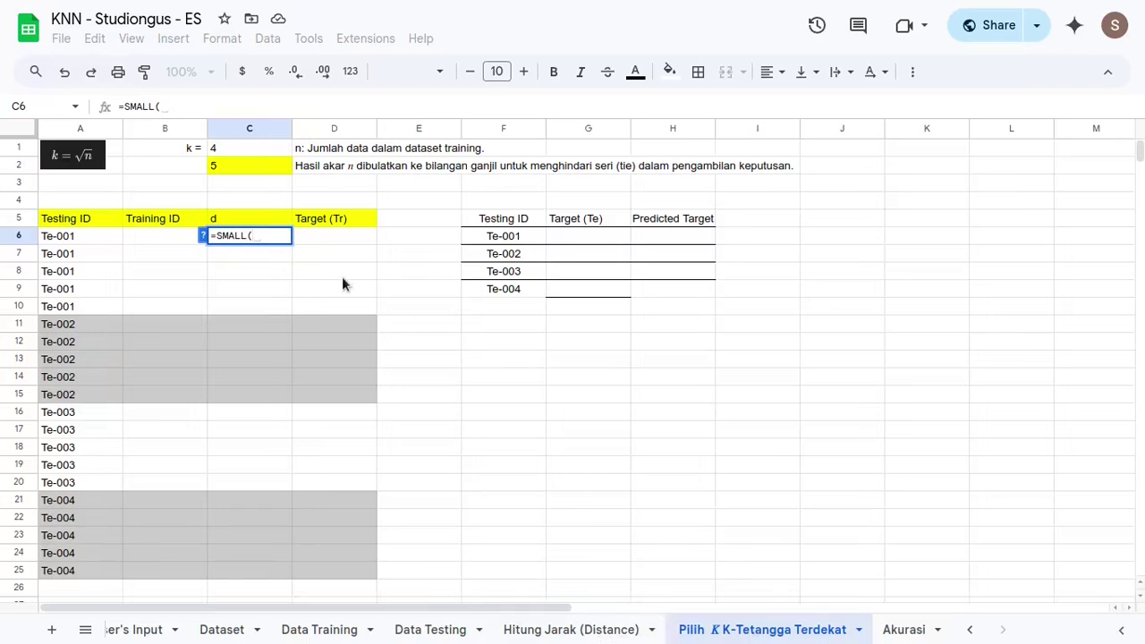
left_click(576, 630)
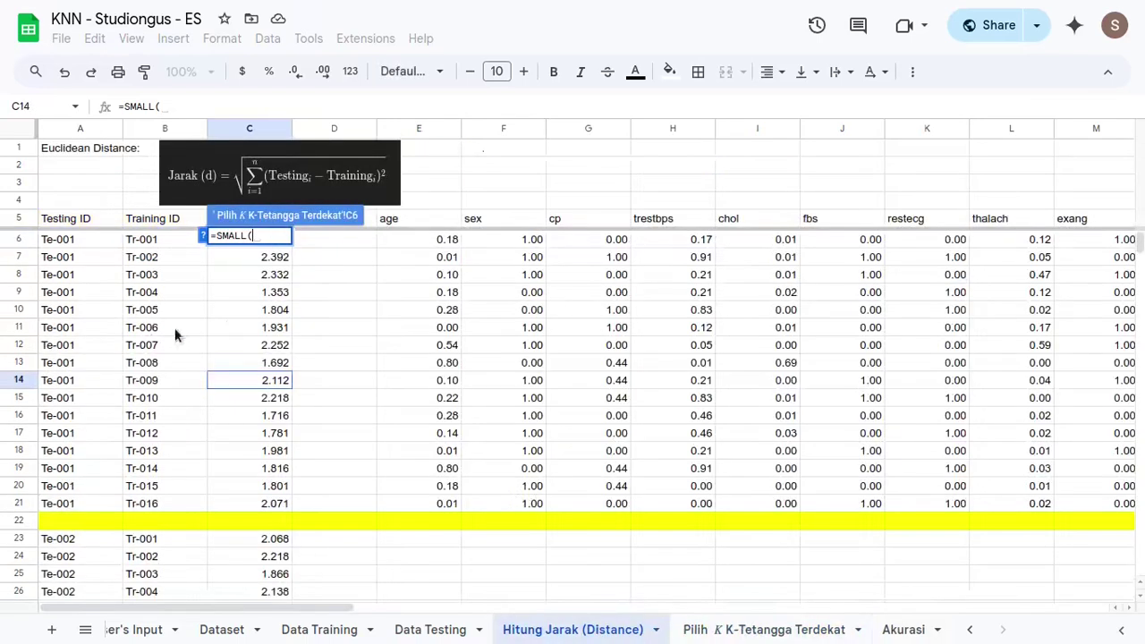
left_click(273, 504)
key("ctrl+shift+Up")
key("shift+Down")
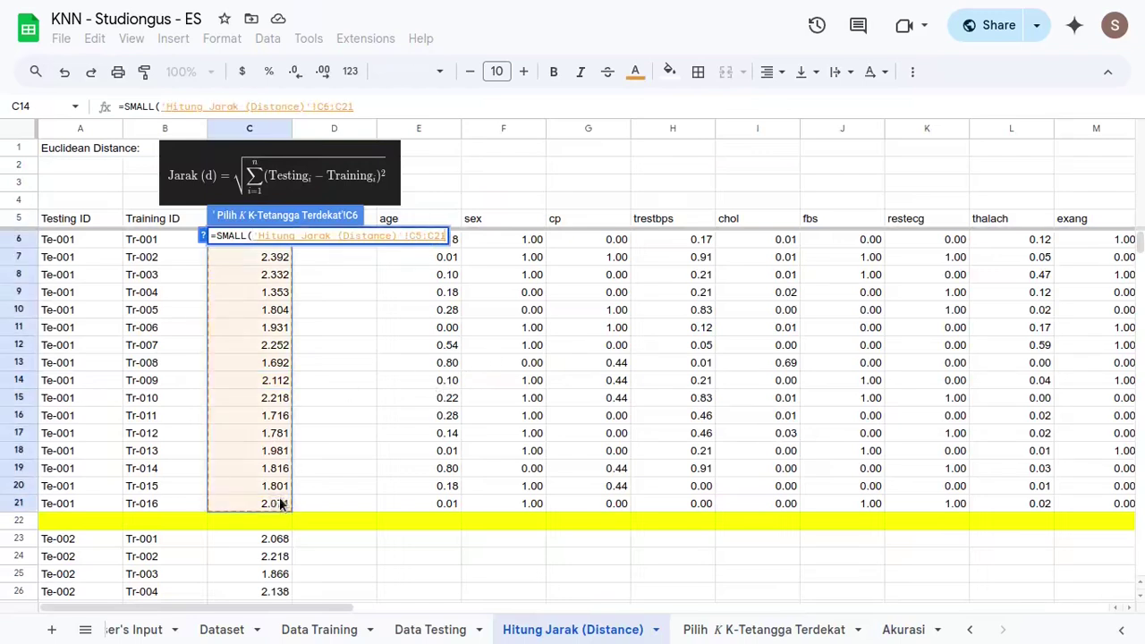
key("shift+Down")
key("shift+Down")
key("shift+Up")
key("shift+Up")
type(",")
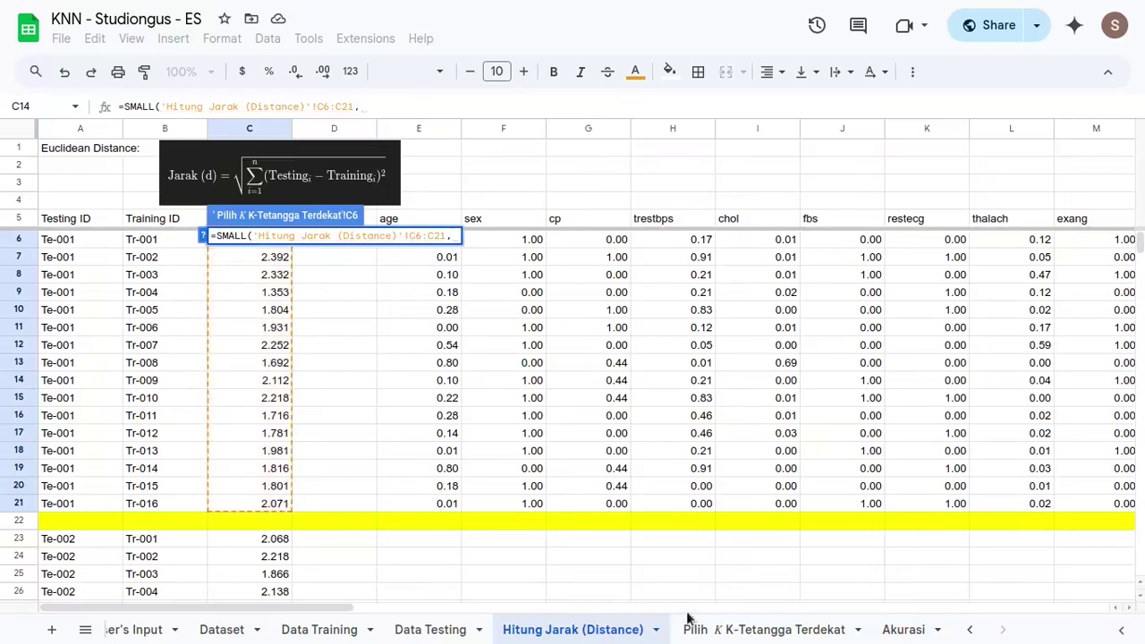
left_click(756, 633)
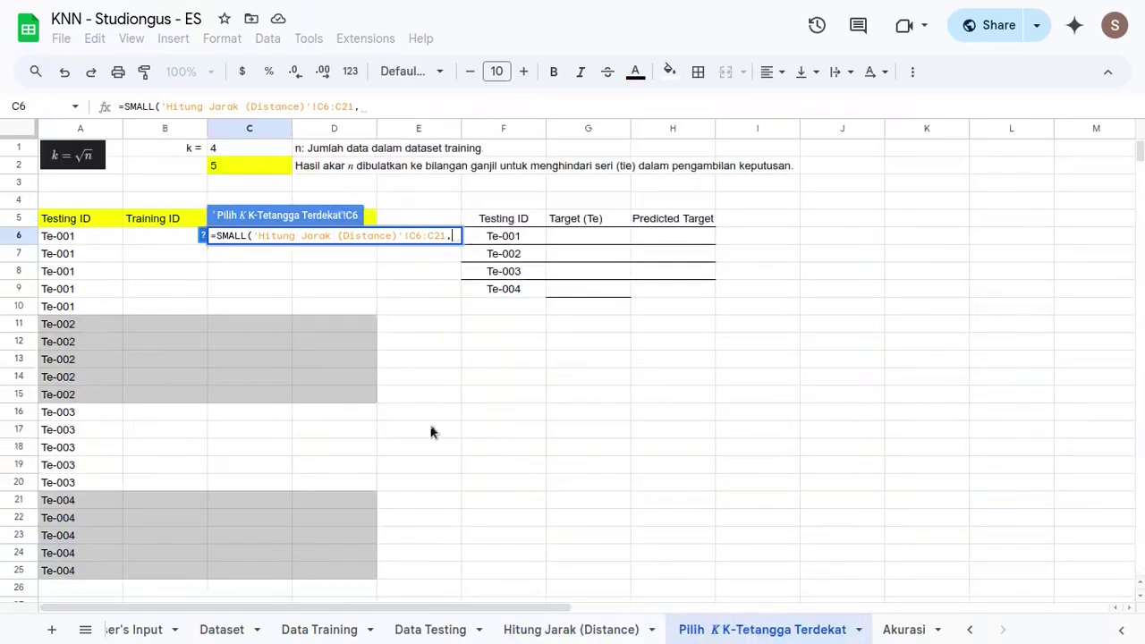
type("1")
key("Return")
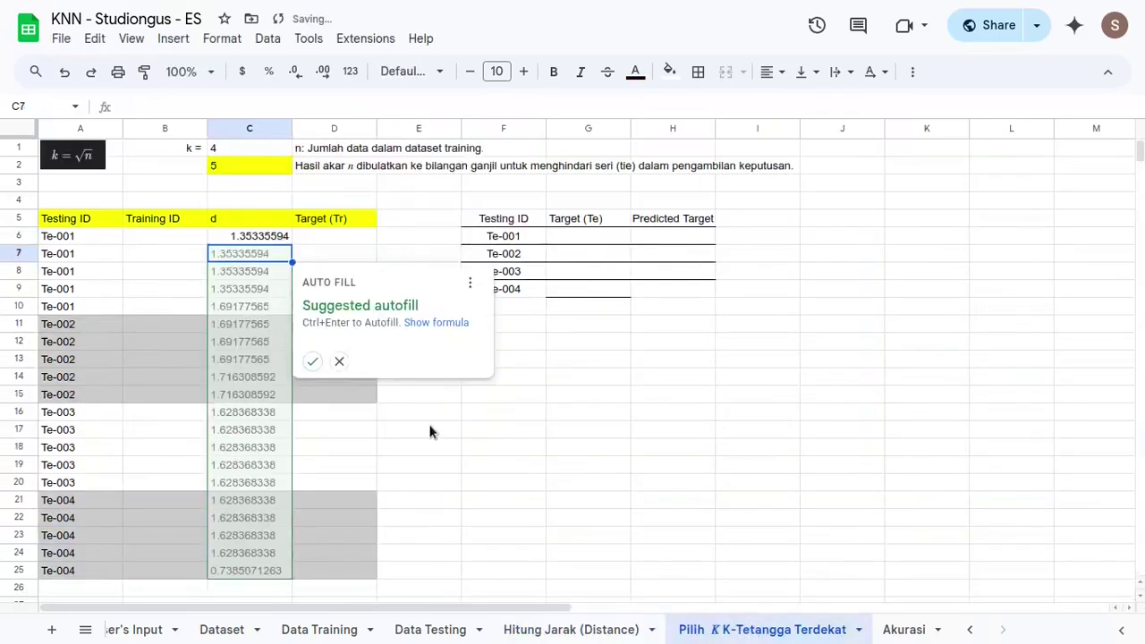
key("Up")
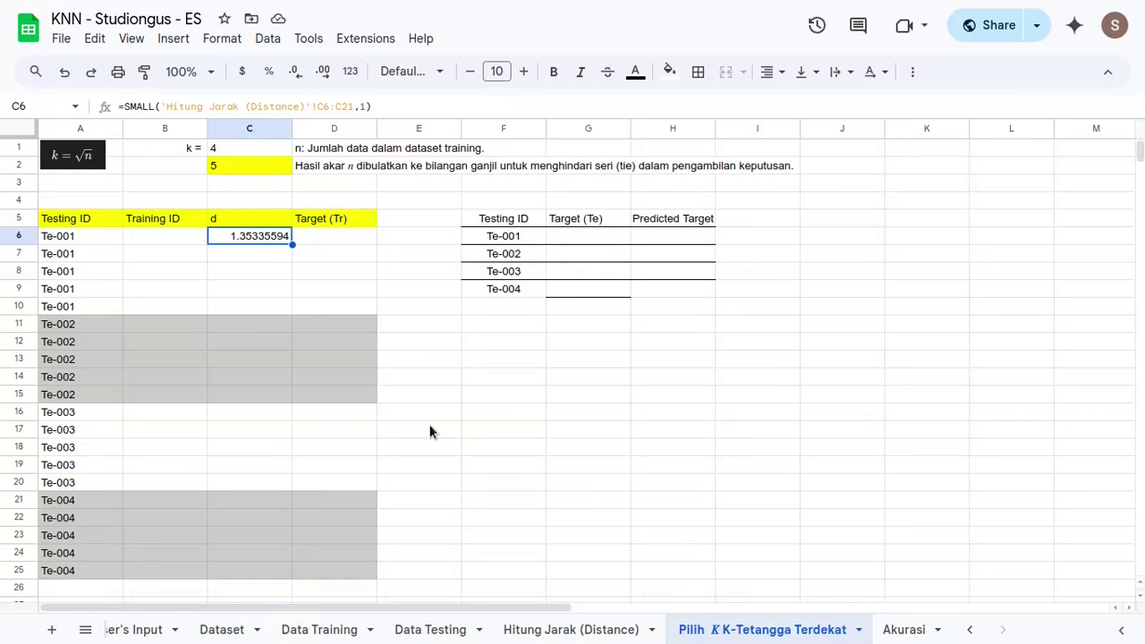
- Replace the fixed rank in the C6 SMALL formula with ROW(1:1)
key("F2")
key("BackSpace")
type("row")
key("Tab")
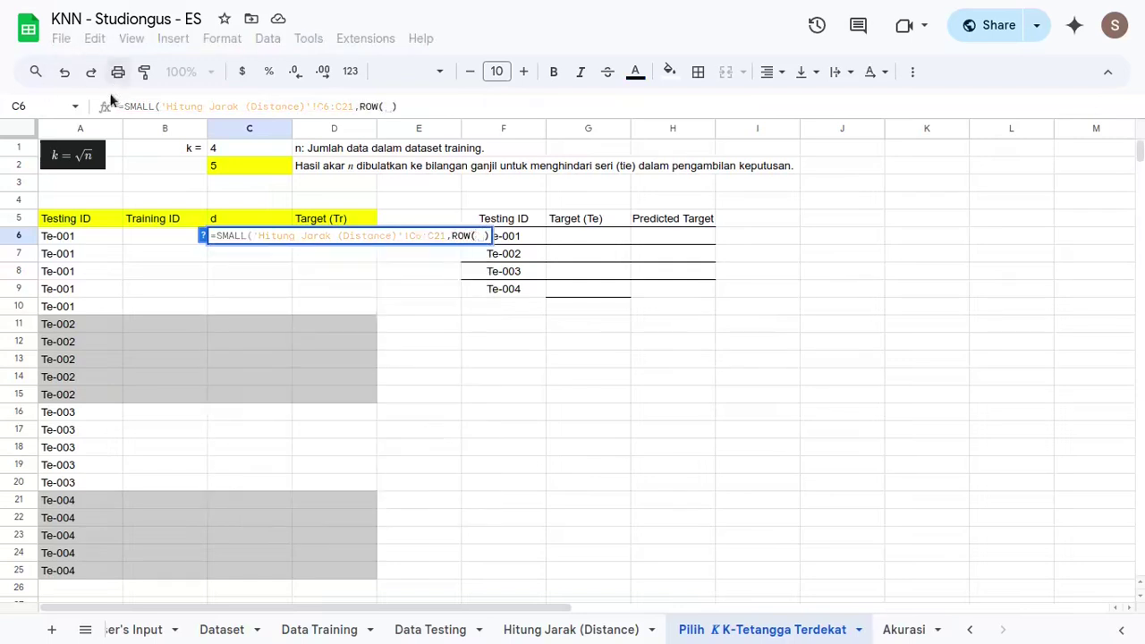
left_click(18, 149)
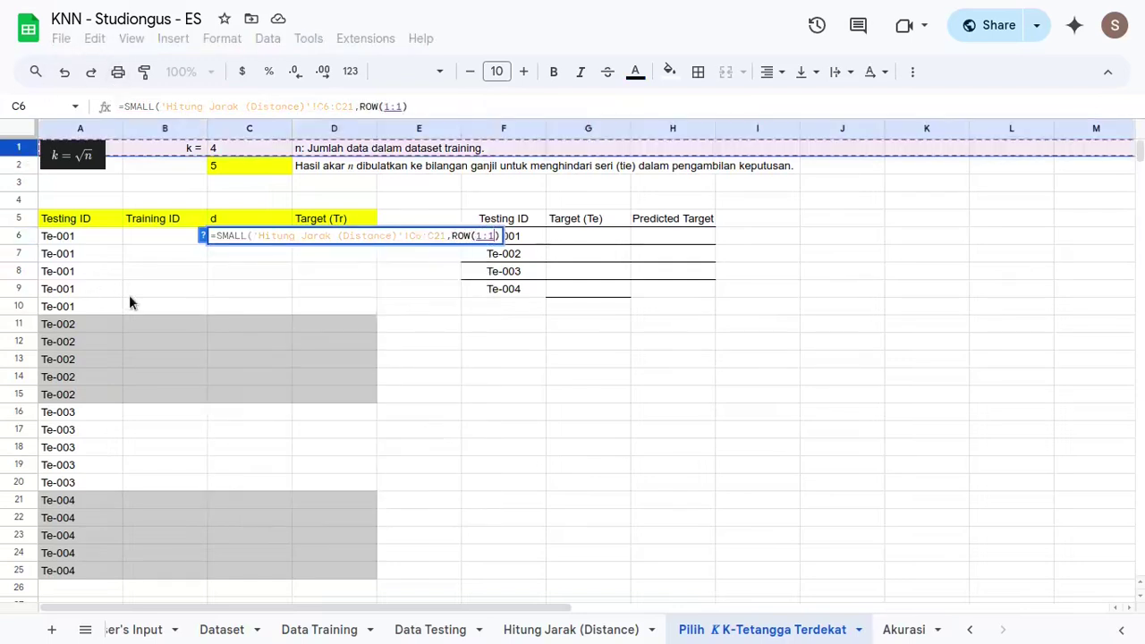
key("Return")
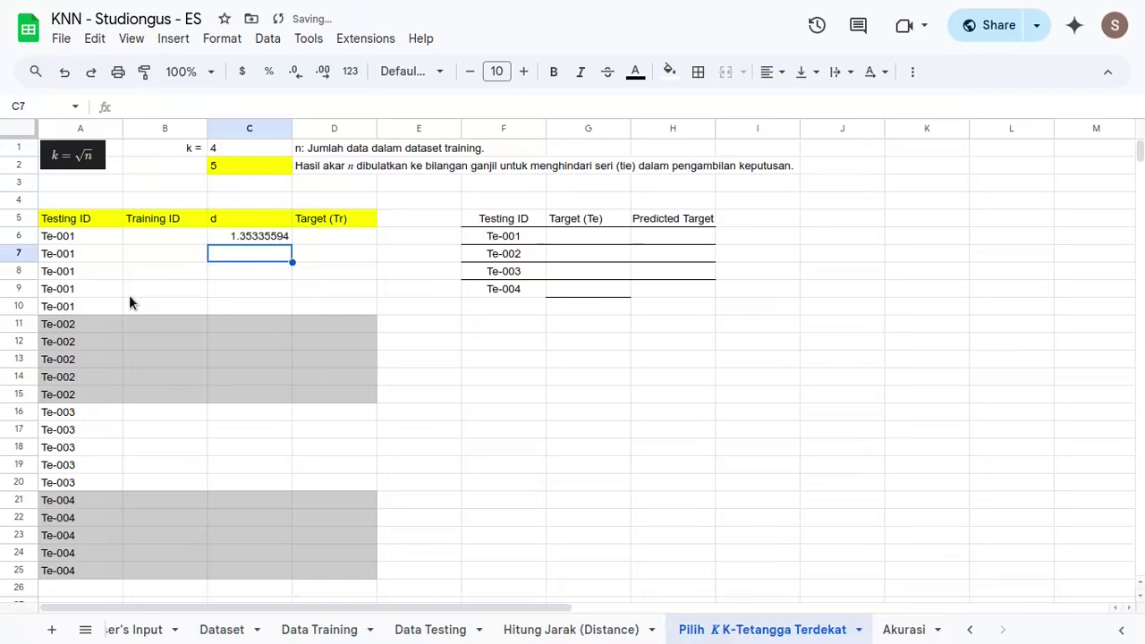
- Make the distance range in the C6 SMALL formula absolute as $C$6:$C$21
key("Up")
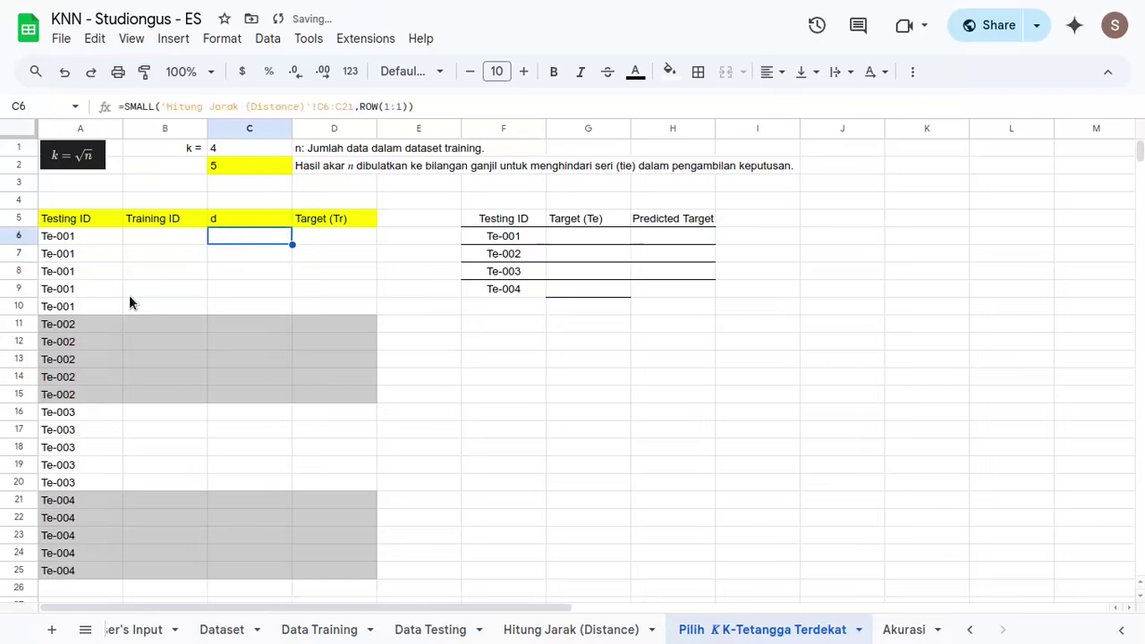
key("ctrl+z")
key("F2")
left_click(424, 238)
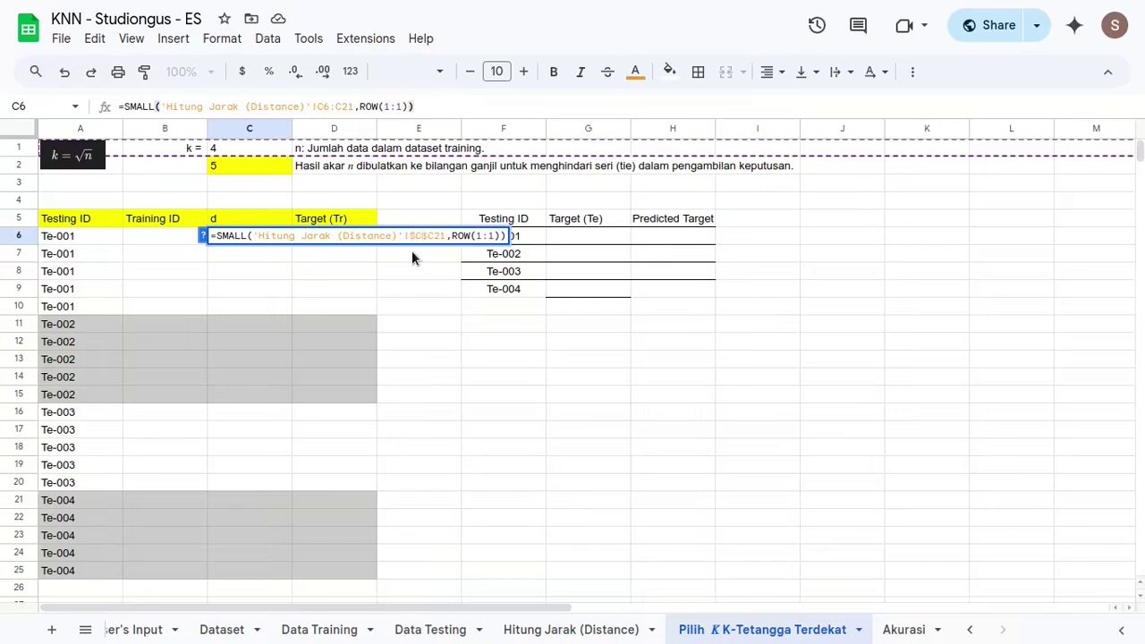
key("F4")
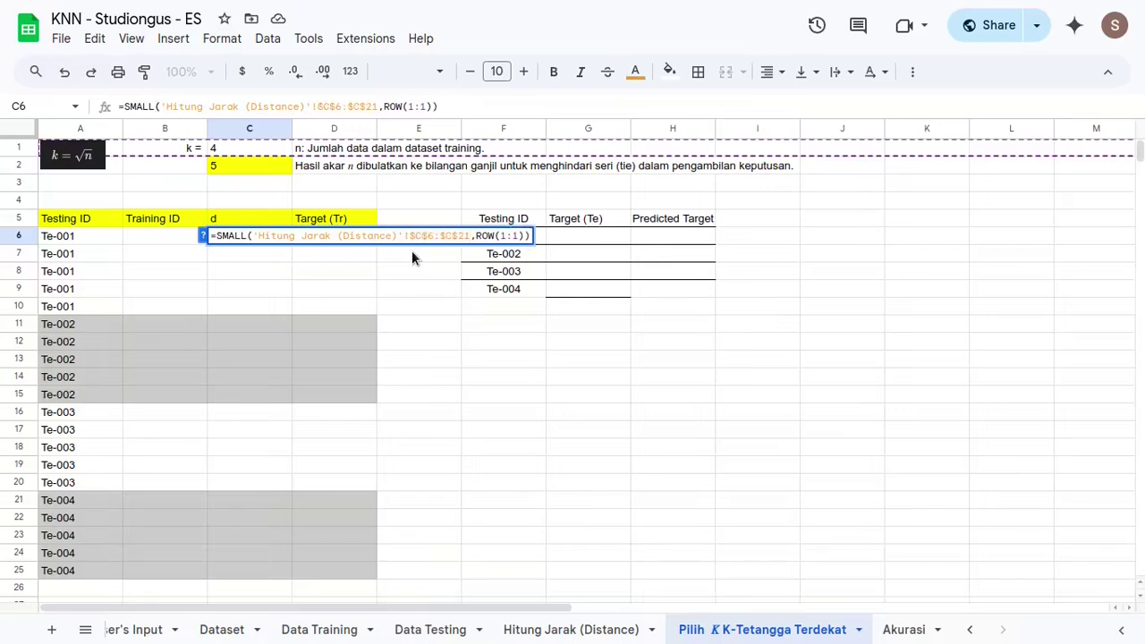
key("Return")
key("Up")
- Fill the C6 SMALL formula down through C10 for the Te-001 rows
key("shift+Down")
key("shift+Down")
key("shift+Down")
key("shift+Down")
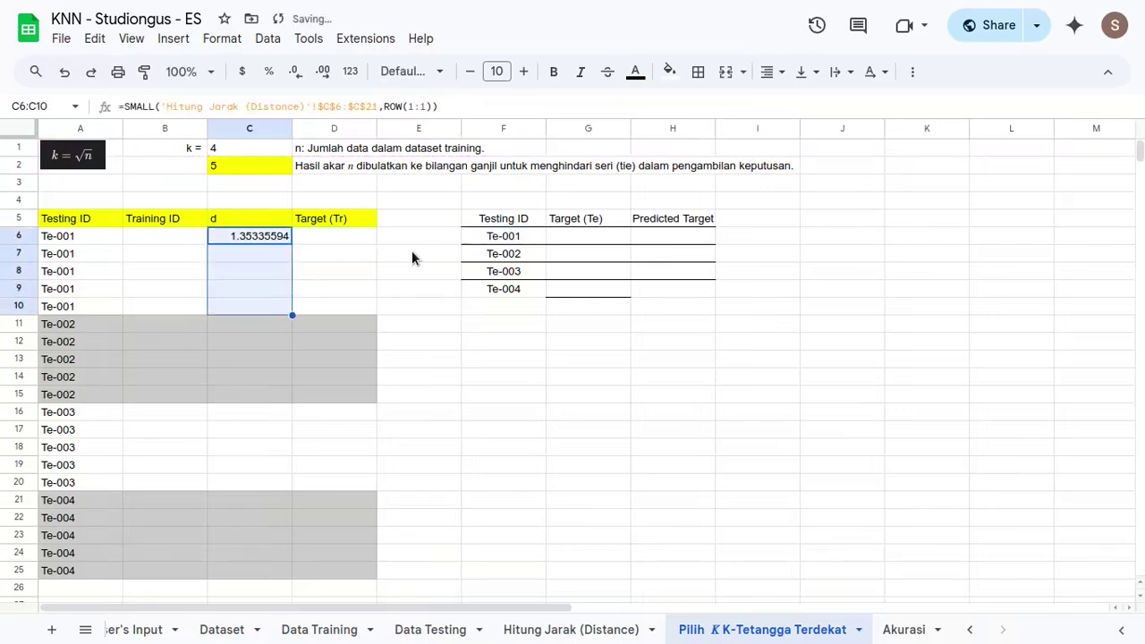
key("ctrl+d")
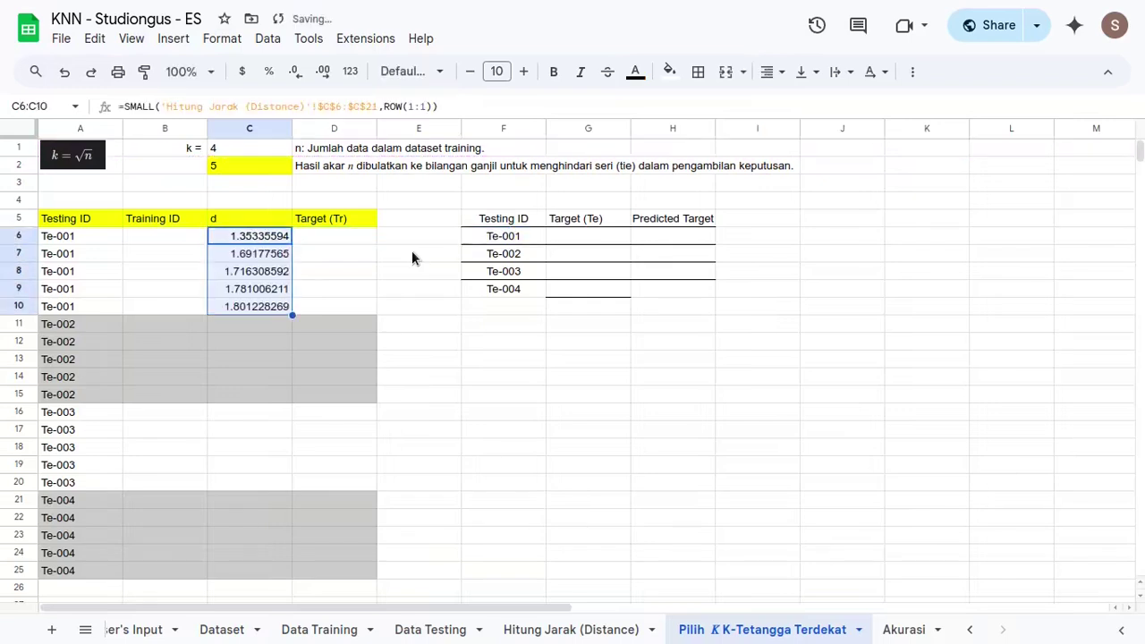
- Examine how the filled SMALL formulas in C7, C10 and C6 reference the distance range and rank
left_click(247, 254)
key("F2")
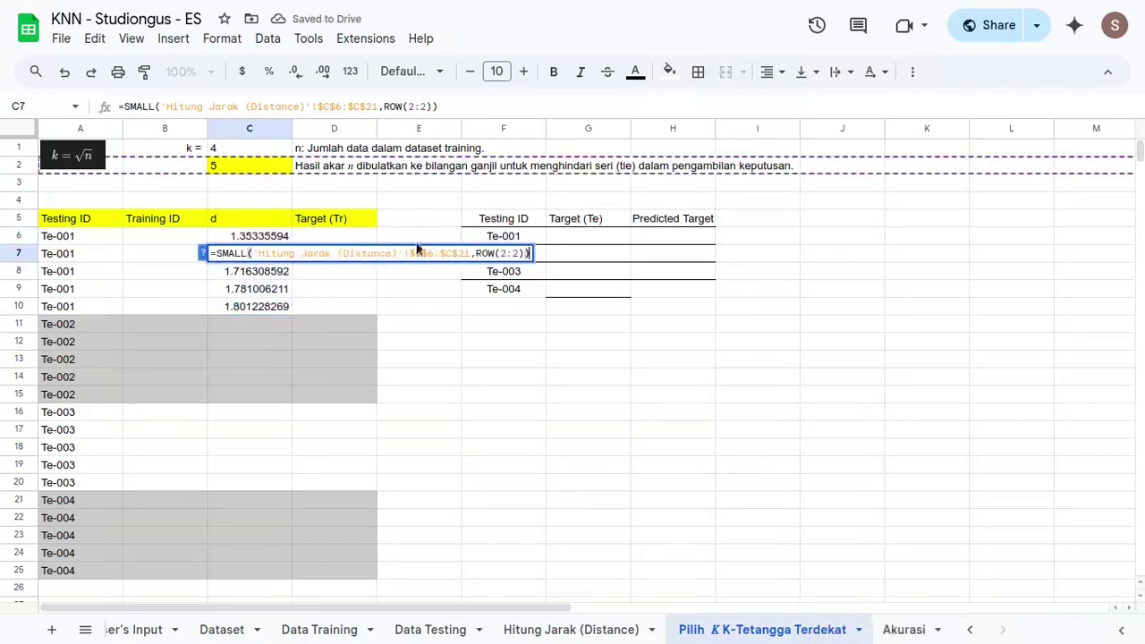
key("Escape")
left_click(260, 306)
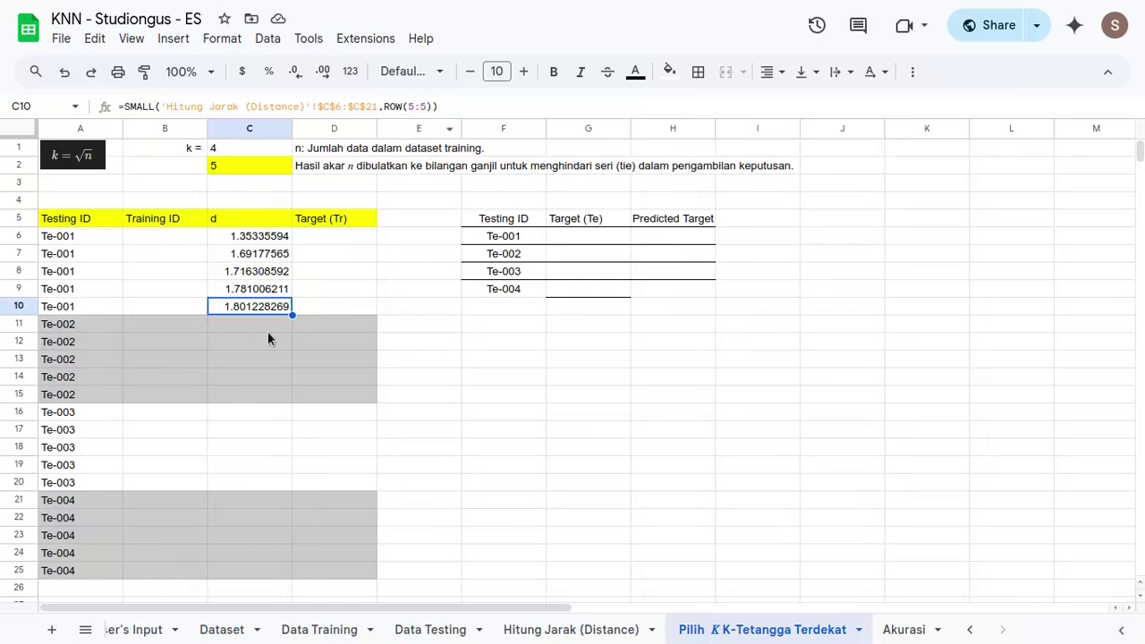
left_click(274, 236)
key("F2")
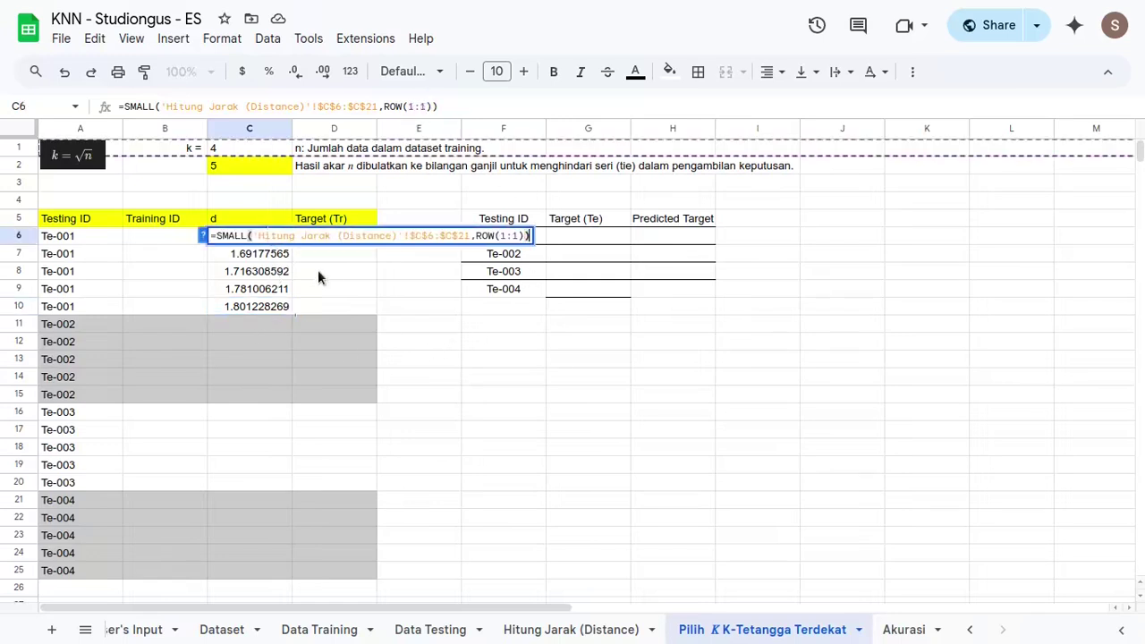
key("Escape")
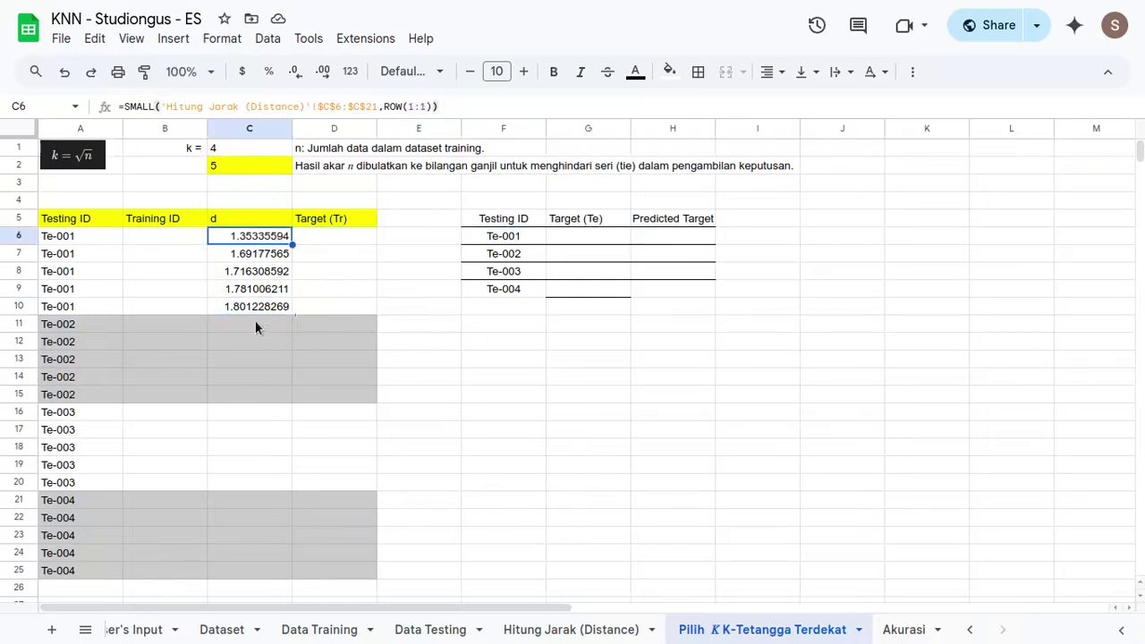
- Start a SMALL formula in C11 over the absolute Te-002 distance range 'Hitung Jarak (Distance)'!$C$23:$C$38
left_click(263, 324)
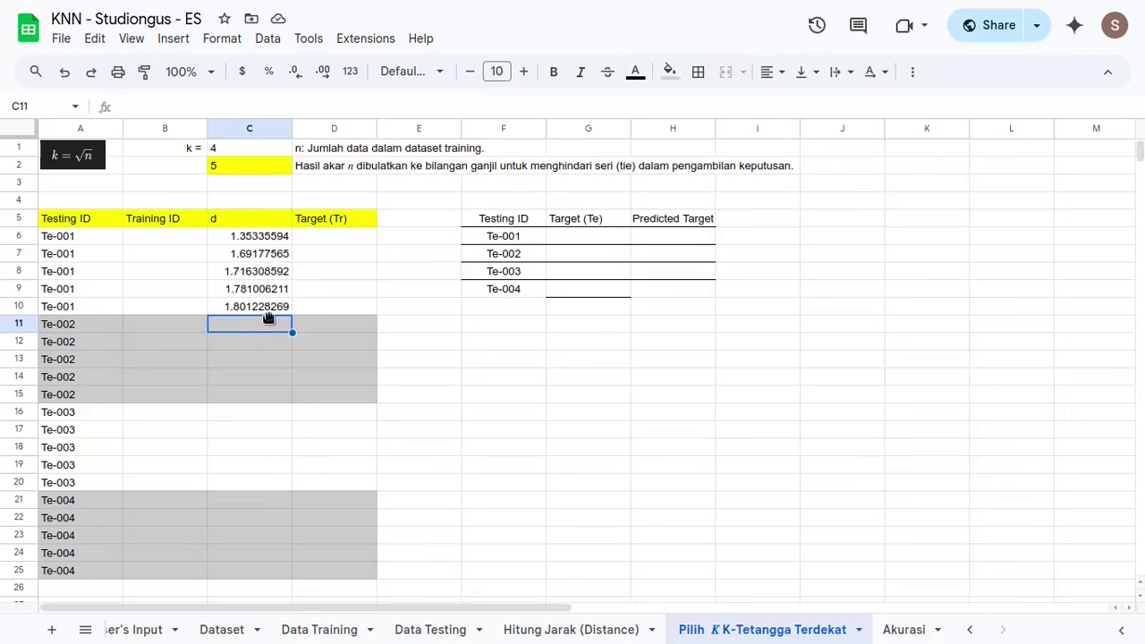
type("=")
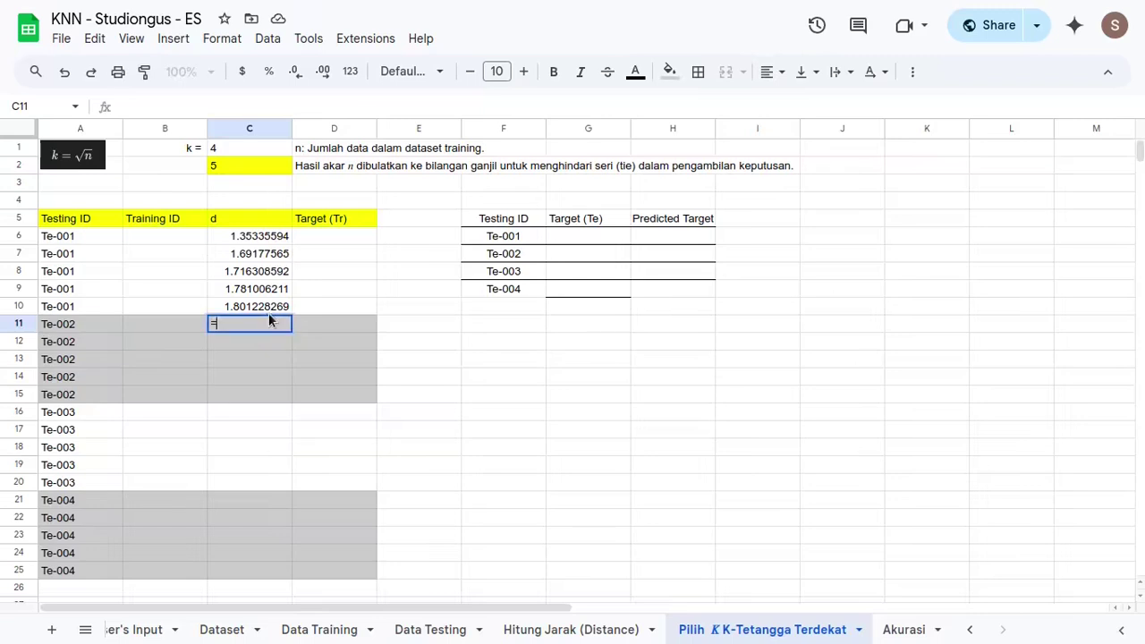
type("sma")
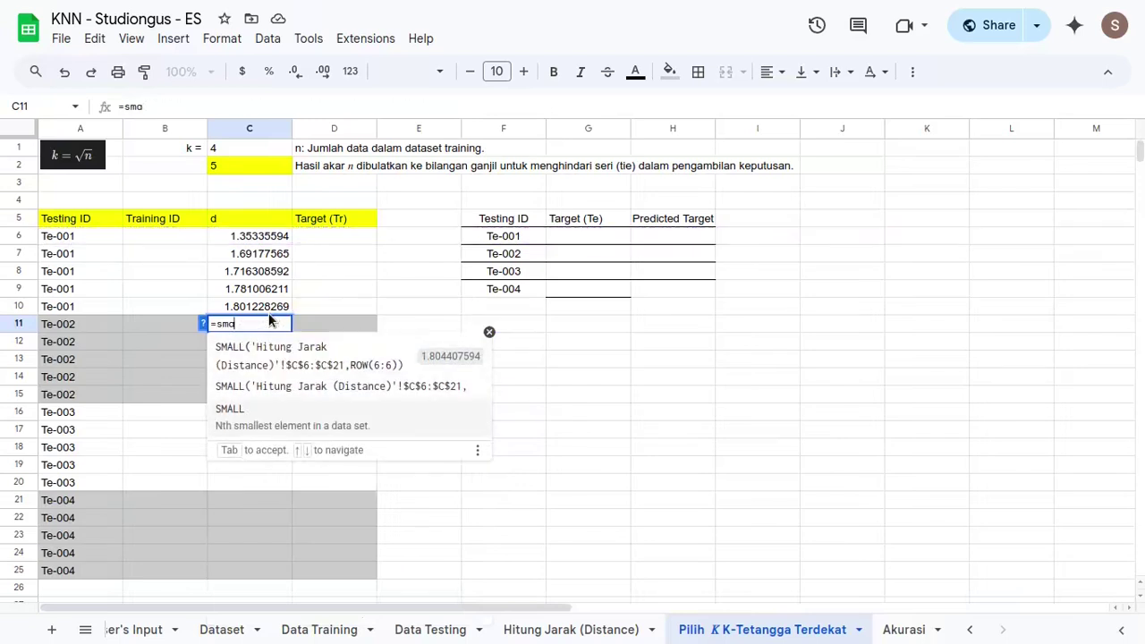
key("Tab")
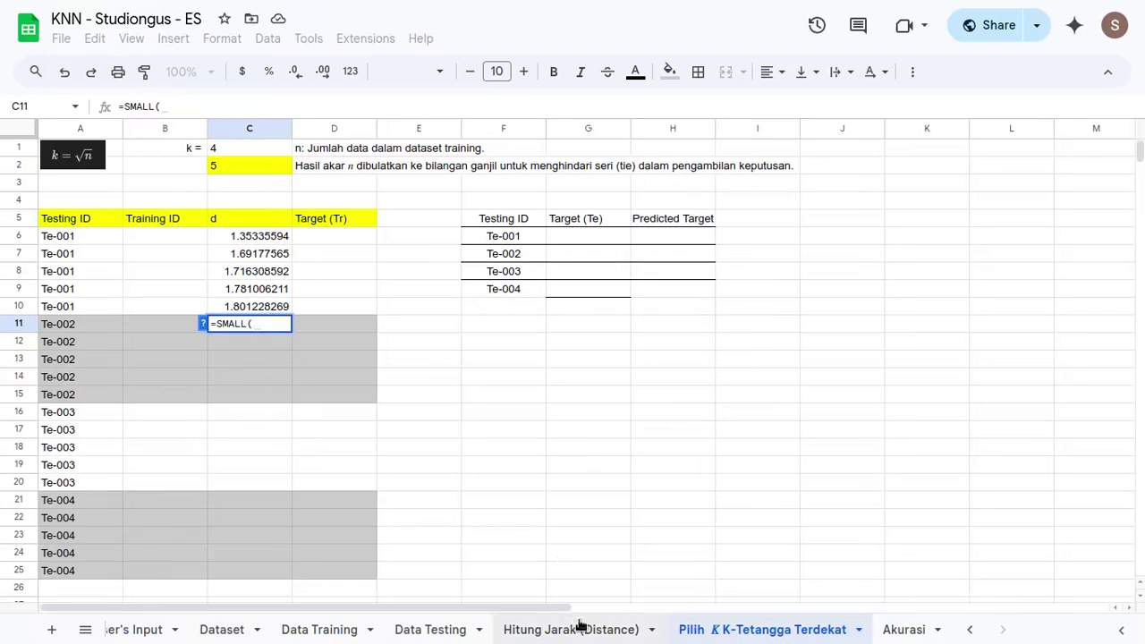
left_click(640, 628)
scroll(315, 440, "down", 4)
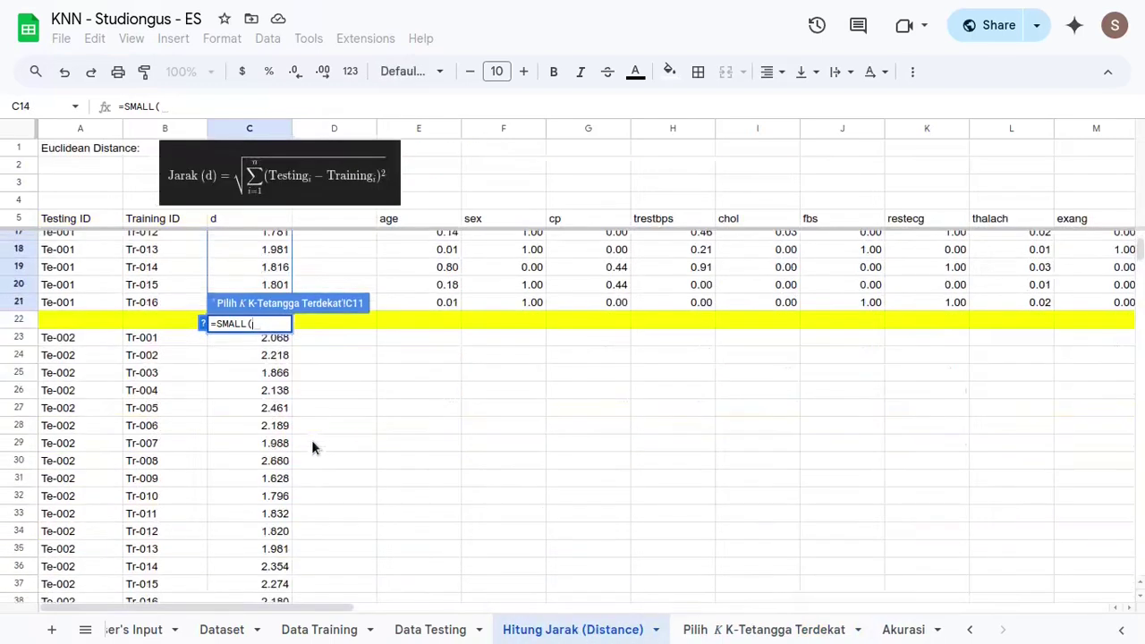
left_click(728, 631)
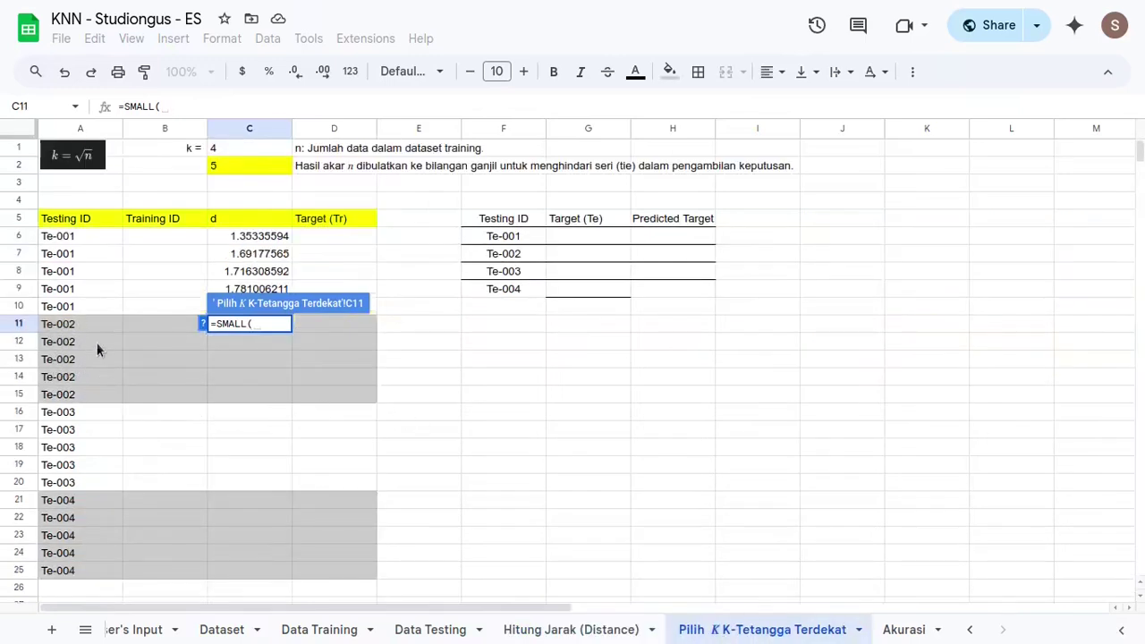
left_click(429, 629)
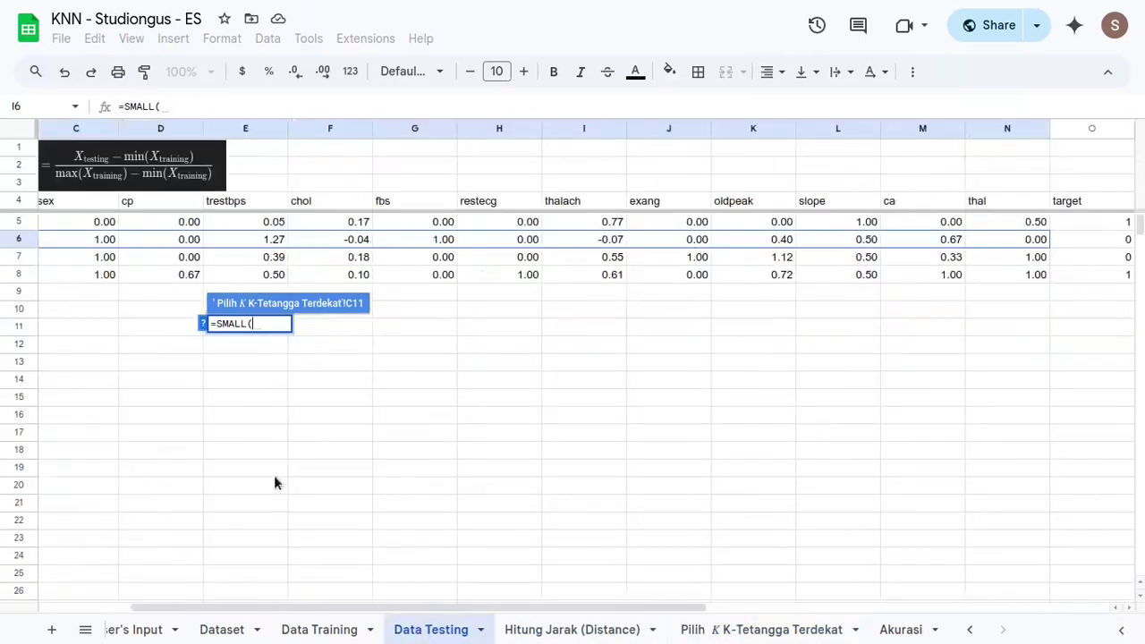
left_click(573, 630)
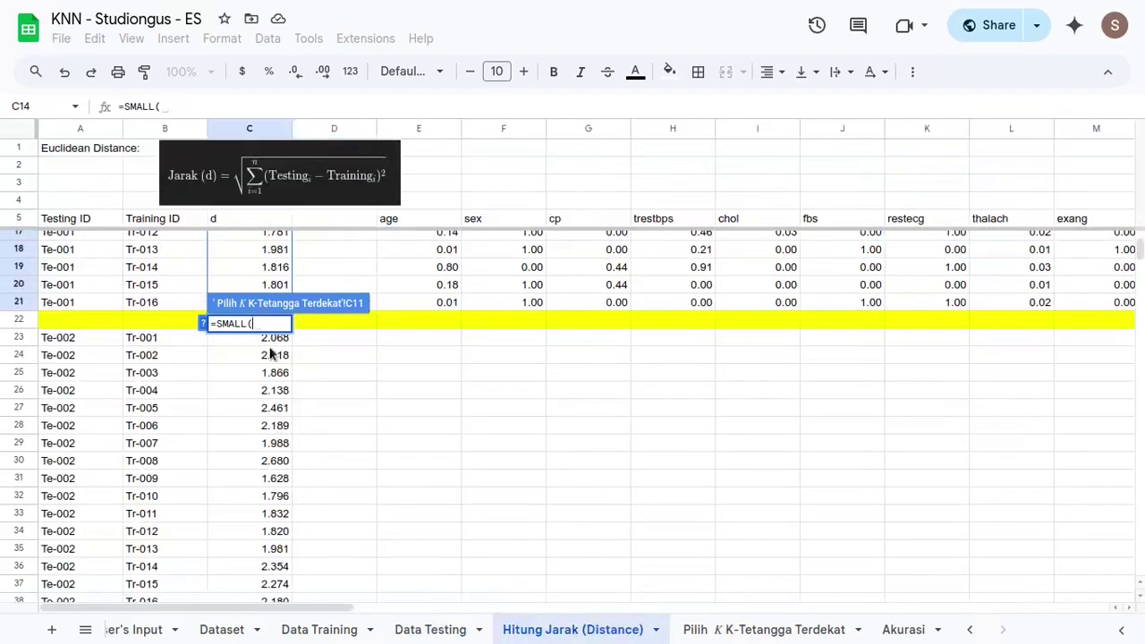
left_click(270, 340)
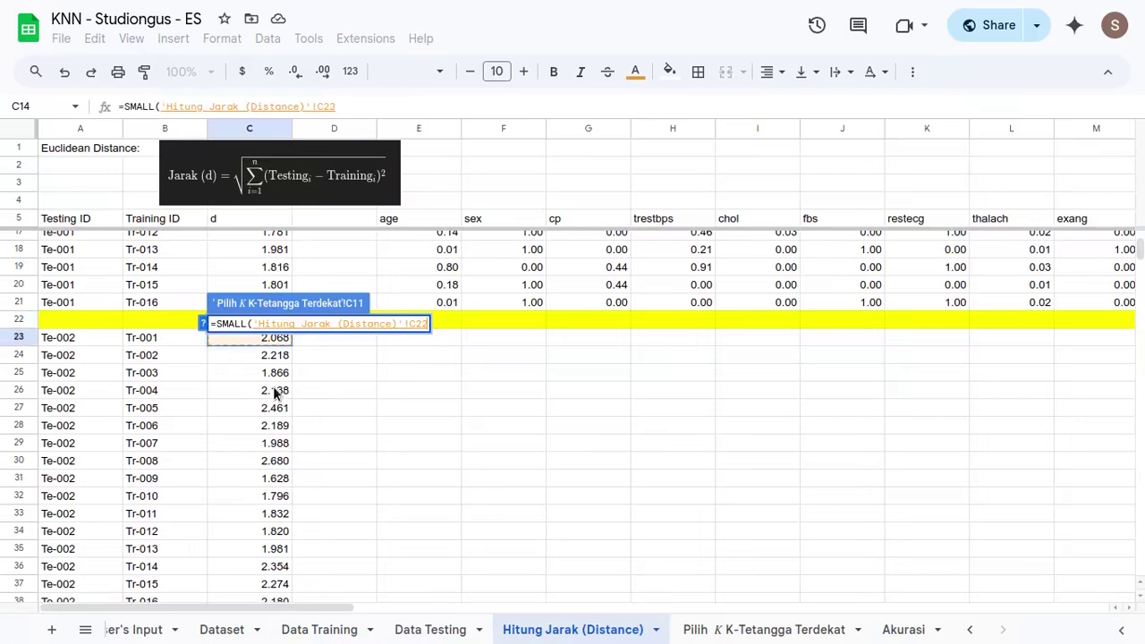
key("ctrl+shift+Down")
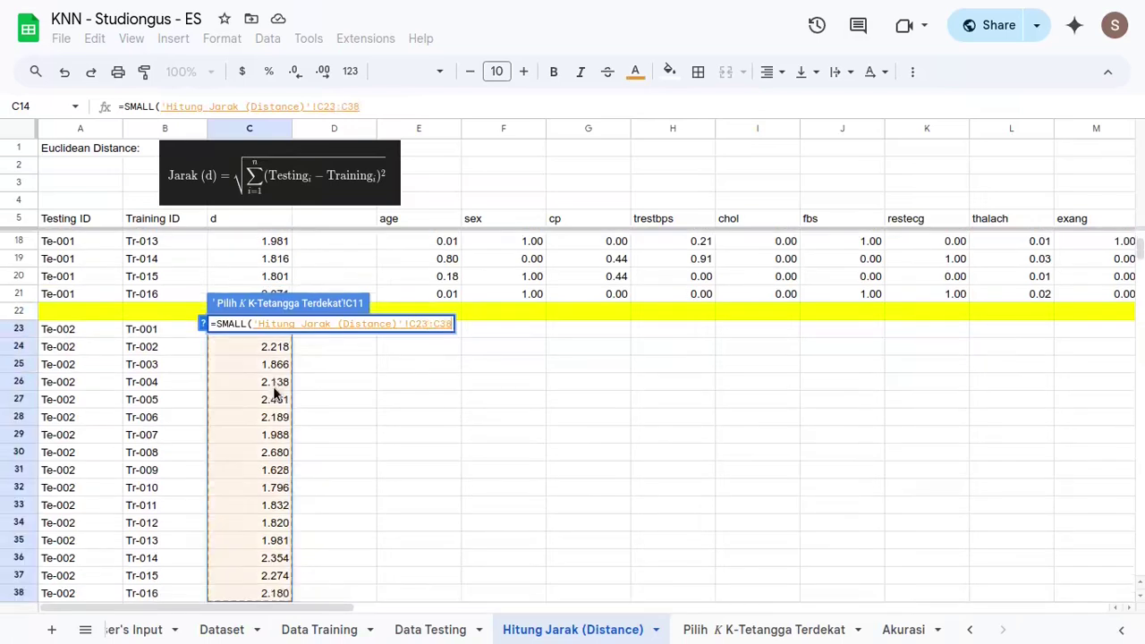
key("F4")
- Complete the C11 SMALL formula with ROW(1:1) as its rank
type(",ROW(")
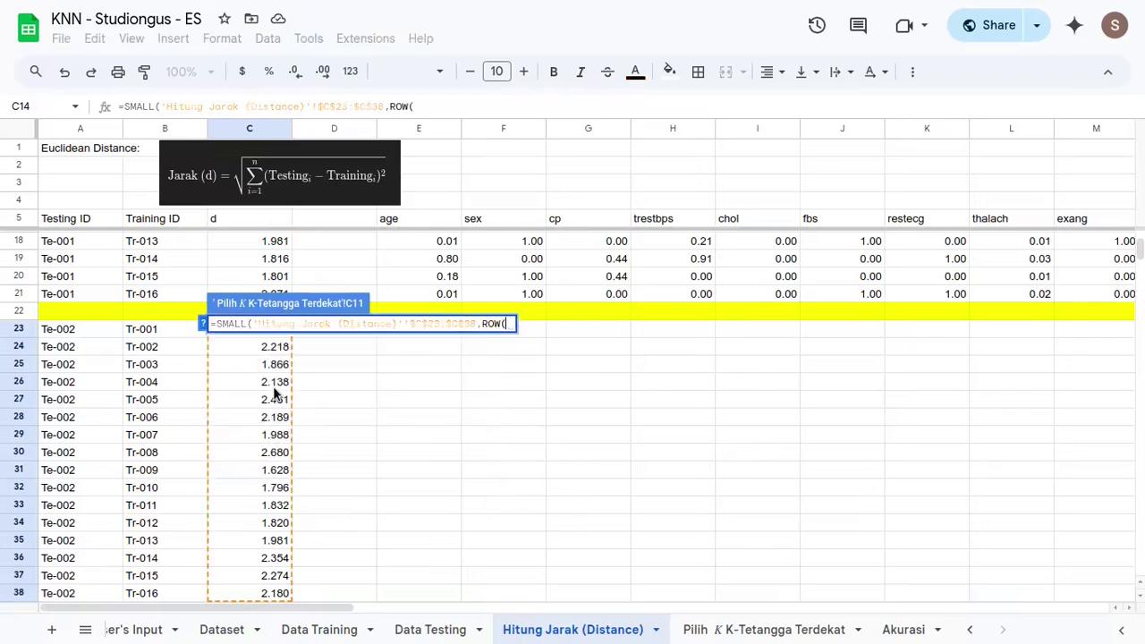
left_click(724, 628)
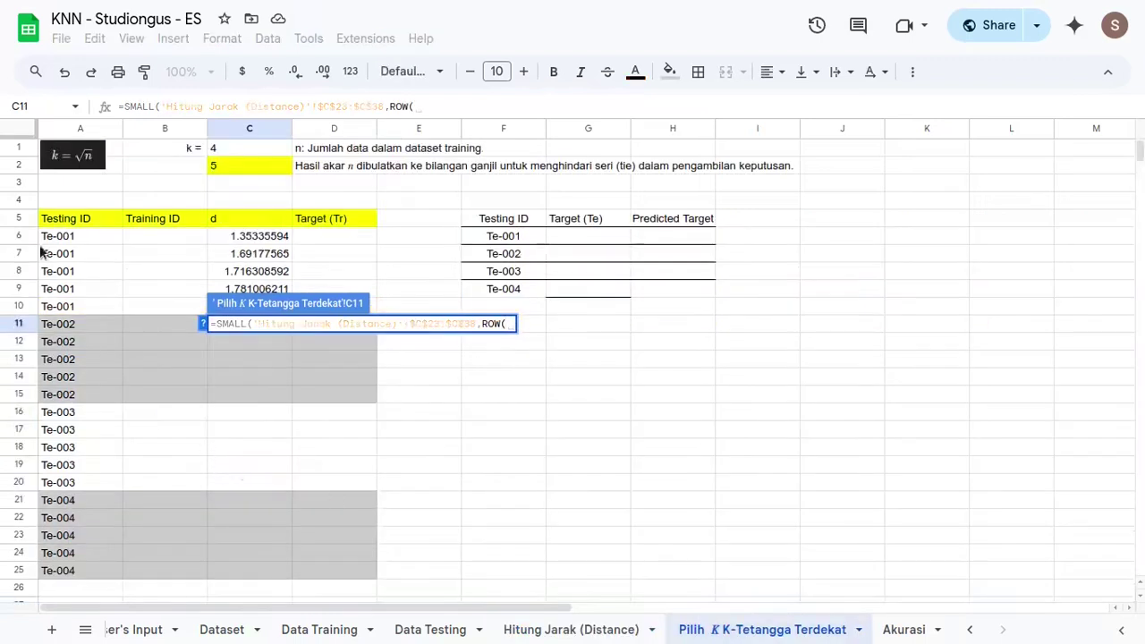
left_click(19, 148)
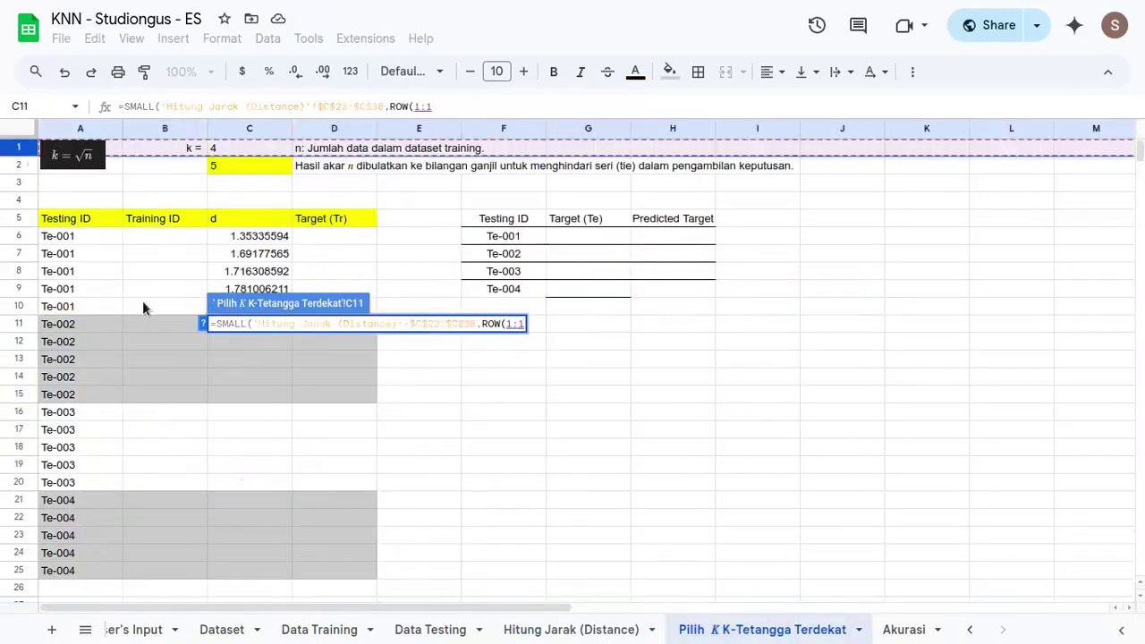
key("Return")
- Fill the C11 SMALL formula down through C15 for the Te-002 rows
key("Up")
key("shift+Down")
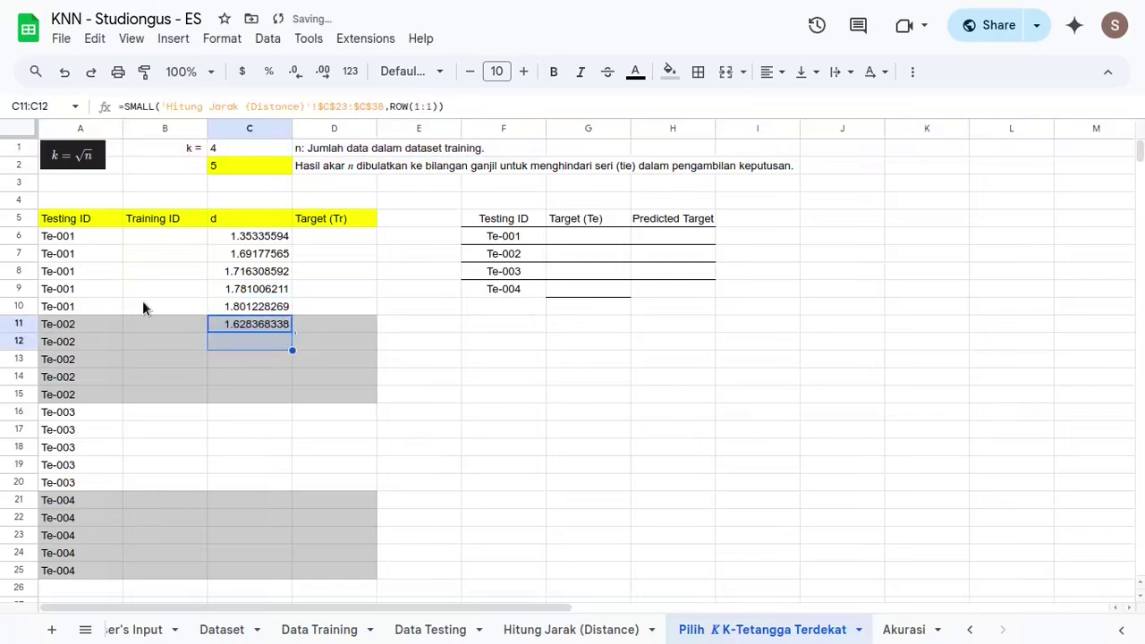
key("shift+Down")
key("shift+Down")
key("shift+Down")
key("shift+Down")
key("shift+Up")
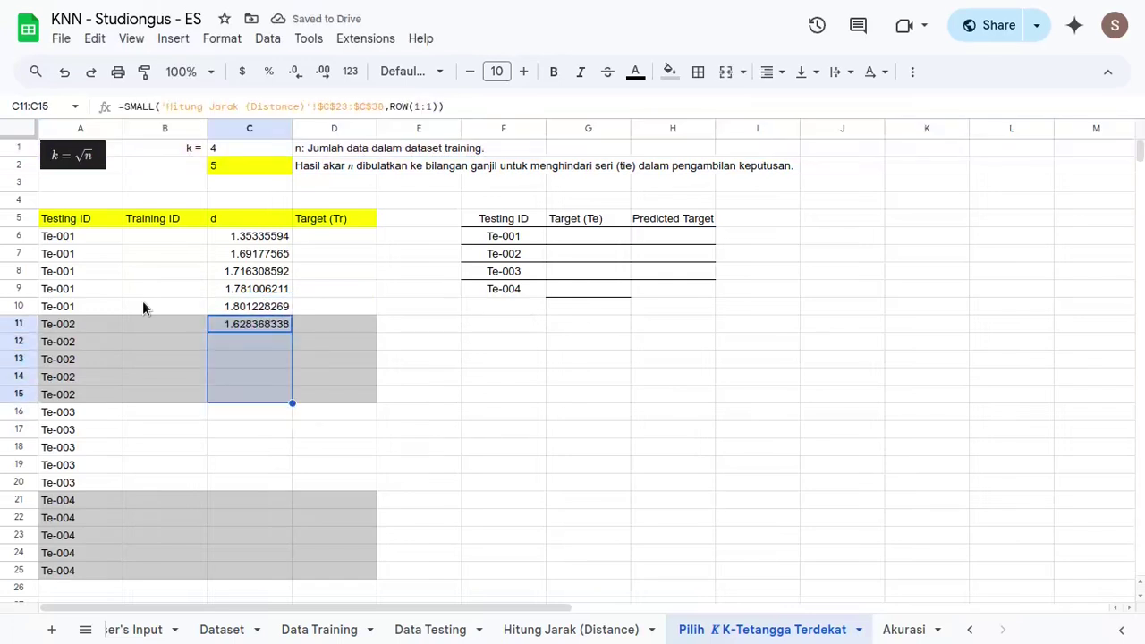
key("ctrl+d")
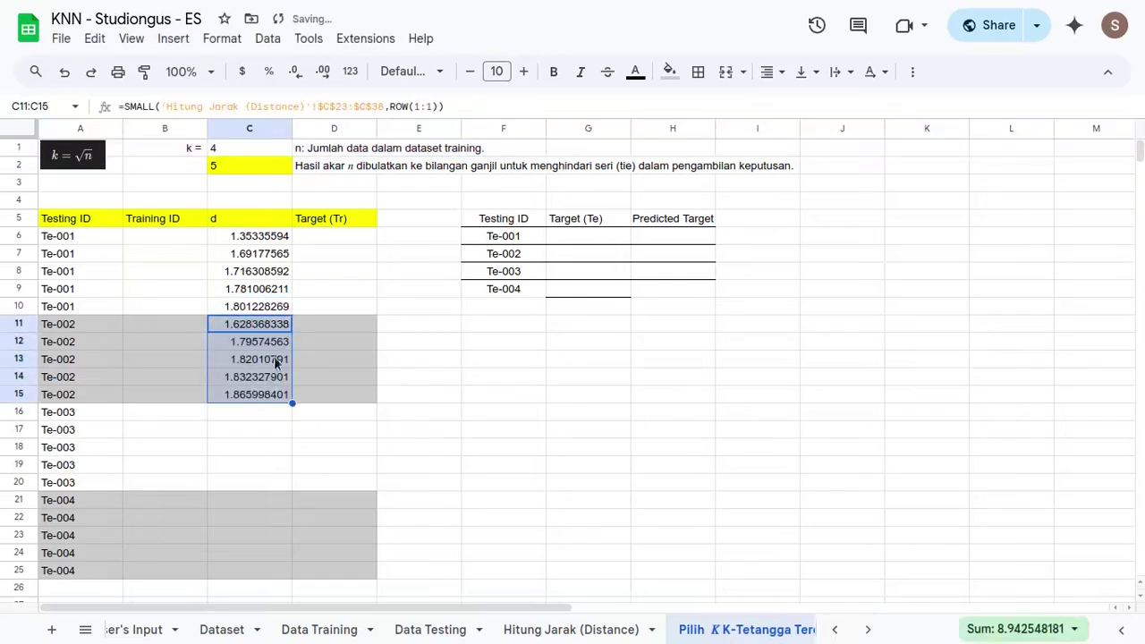
scroll(232, 402, "down", 2)
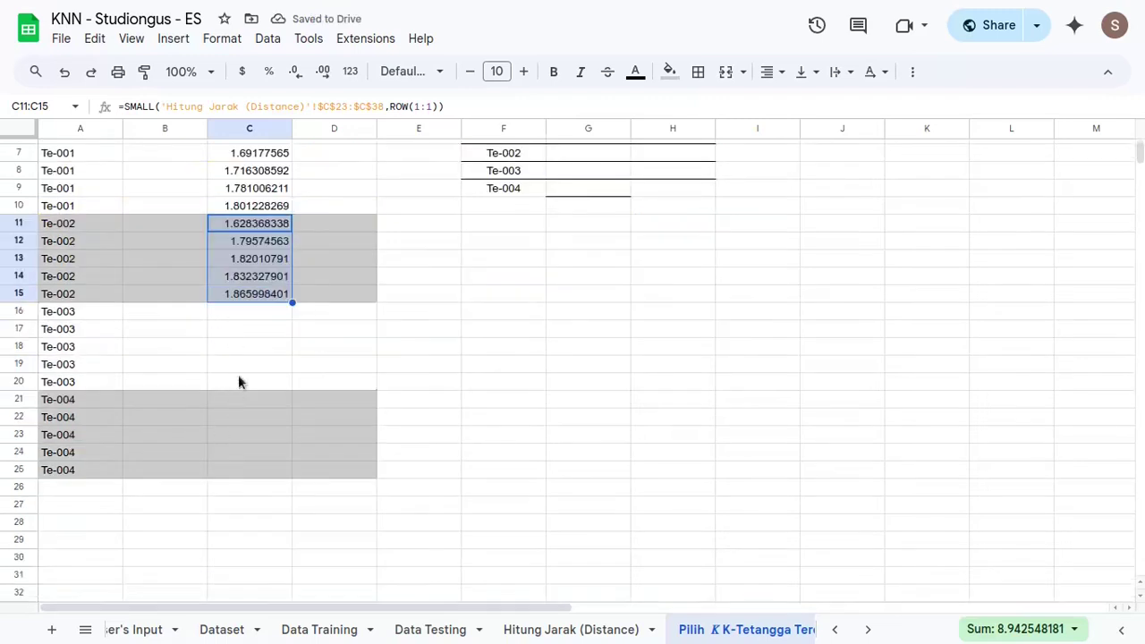
scroll(257, 366, "up", 2)
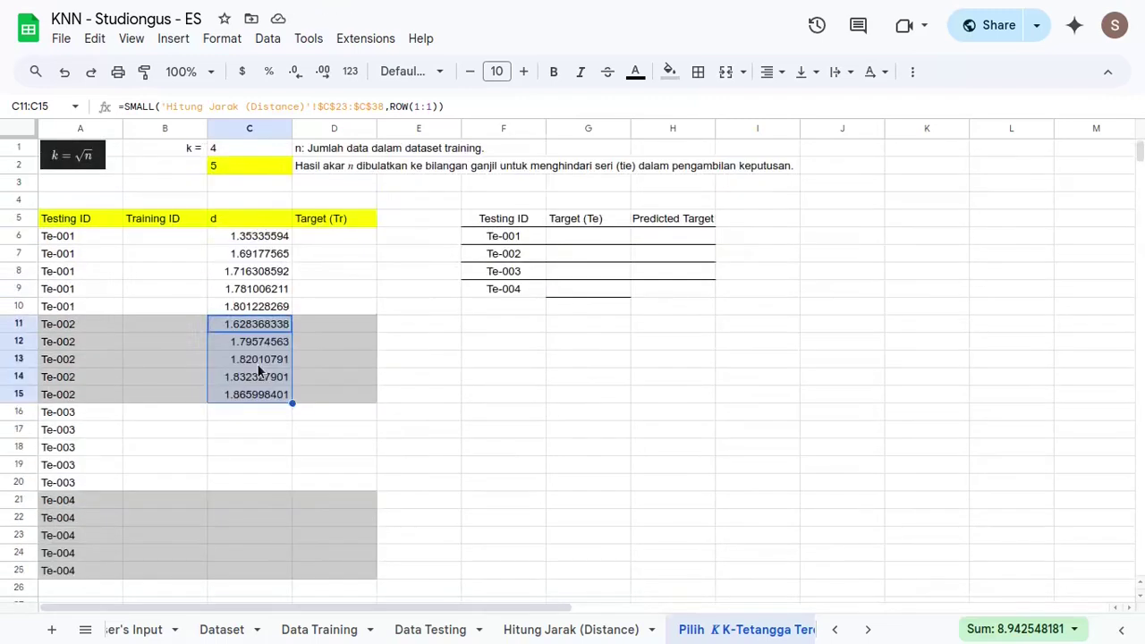
- Copy the C11 SMALL formula text into C16 and remove its distance range
double_click(256, 324)
key("ctrl+a")
key("ctrl+c")
key("Escape")
double_click(254, 411)
key("ctrl+v")
left_click_drag(475, 413, 255, 411)
key("BackSpace")
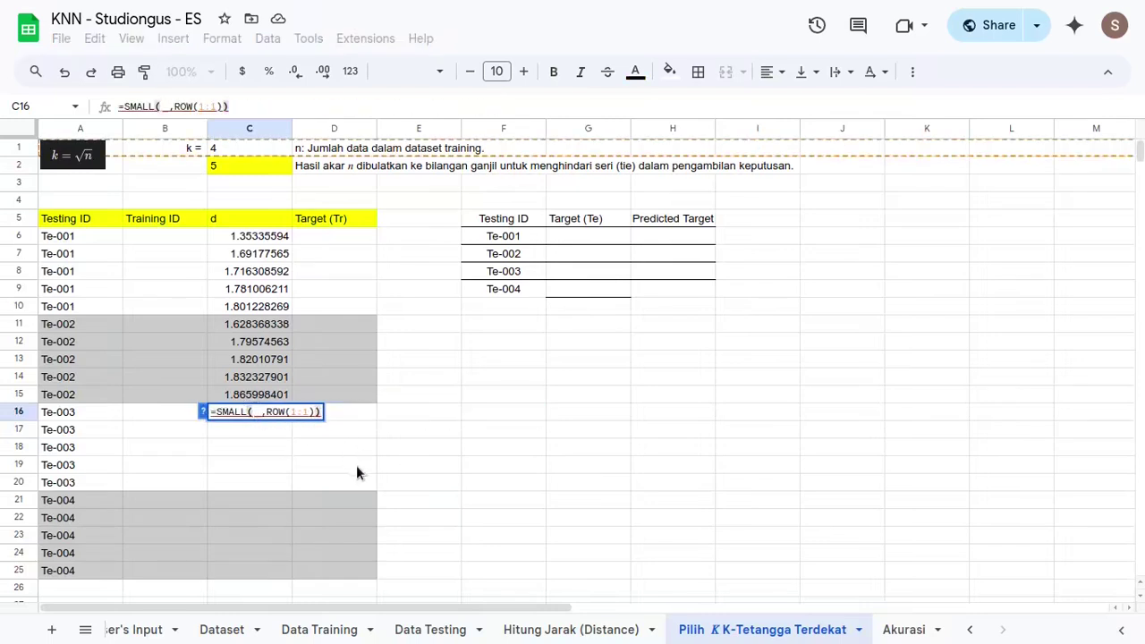
- Set the C16 formula's range to the absolute Te-003 distances 'Hitung Jarak (Distance)'!$C$40:$C$55
left_click(587, 630)
scroll(266, 325, "down", 3)
left_click_drag(265, 324, 265, 590)
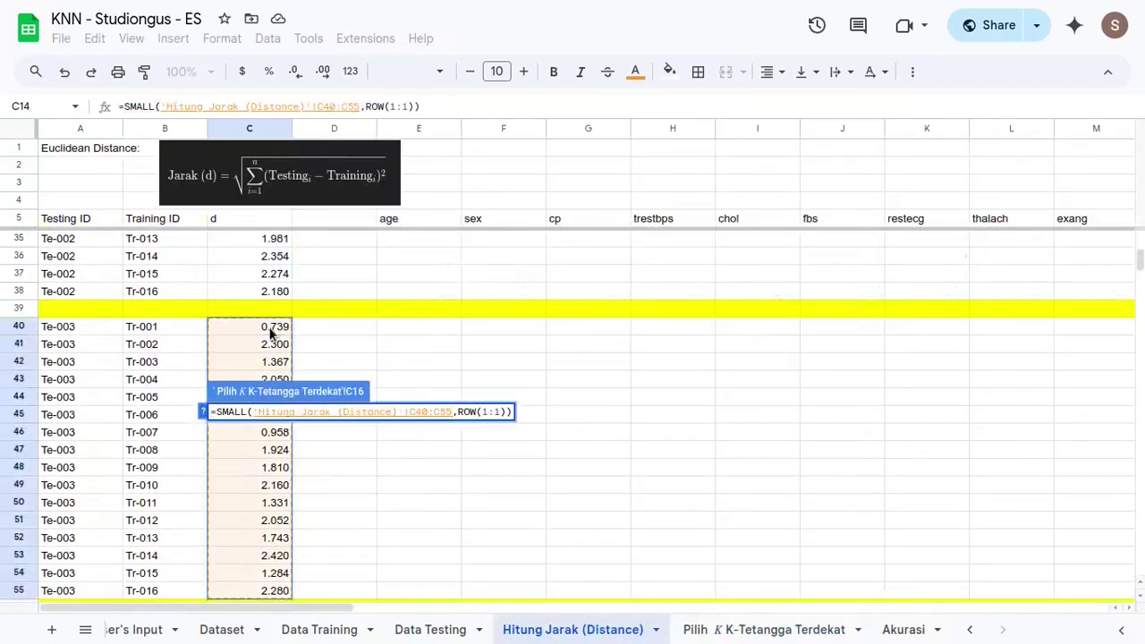
key("Return")
double_click(266, 413)
left_click(364, 414)
key("F4")
key("Return")
- Fill the C16 SMALL formula down through C20 for the Te-003 rows
key("Up")
key("shift+Down")
key("shift+Down")
key("shift+Down")
key("shift+Down")
key("ctrl+d")
scroll(317, 438, "down", 1)
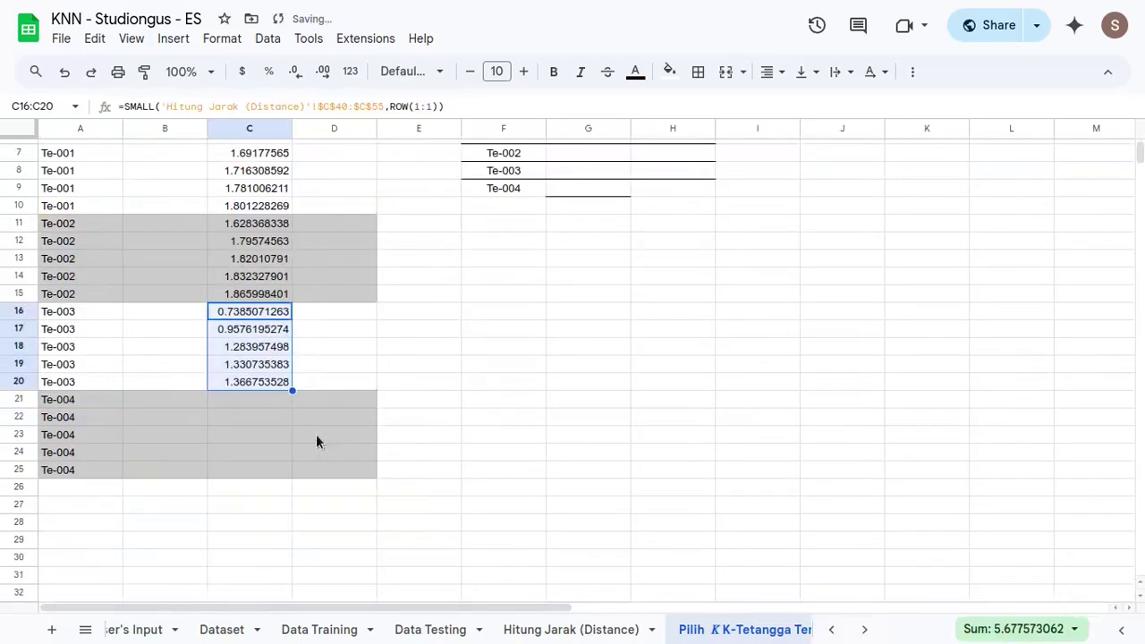
- Paste the copied SMALL formula into C21 and replace its range with the absolute Te-004 distances 'Hitung Jarak (Distance)'!$C$57:$C$72
double_click(251, 396)
key("ctrl+v")
left_click_drag(474, 398, 255, 402)
key("BackSpace")
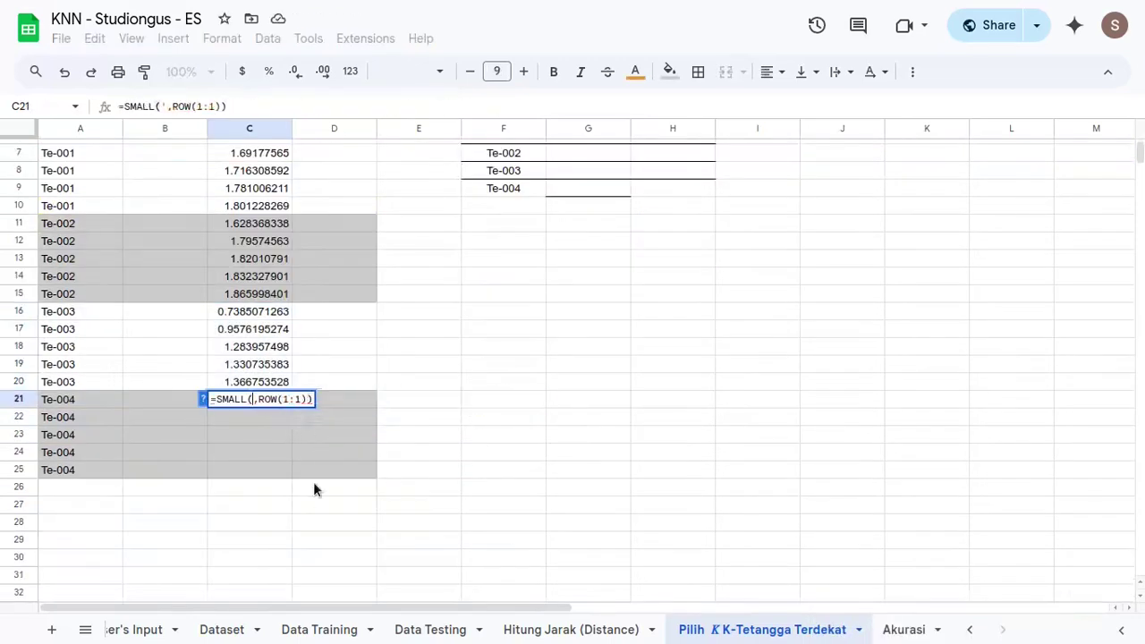
left_click(565, 630)
scroll(128, 367, "down", 3)
scroll(178, 429, "up", 2)
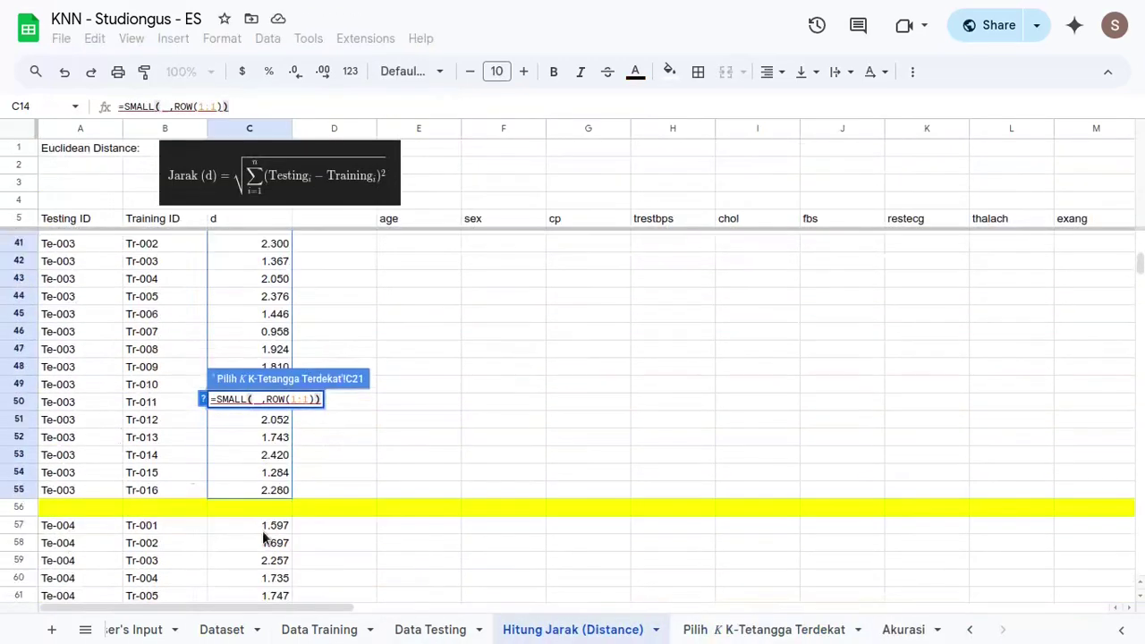
left_click(236, 522)
key("ctrl+shift+Down")
key("F4")
key("Return")
- Fill the C21 SMALL formula down through C25 for the Te-004 rows
key("Up")
key("shift+Down")
key("shift+Down")
key("shift+Down")
key("shift+Down")
key("ctrl+d")
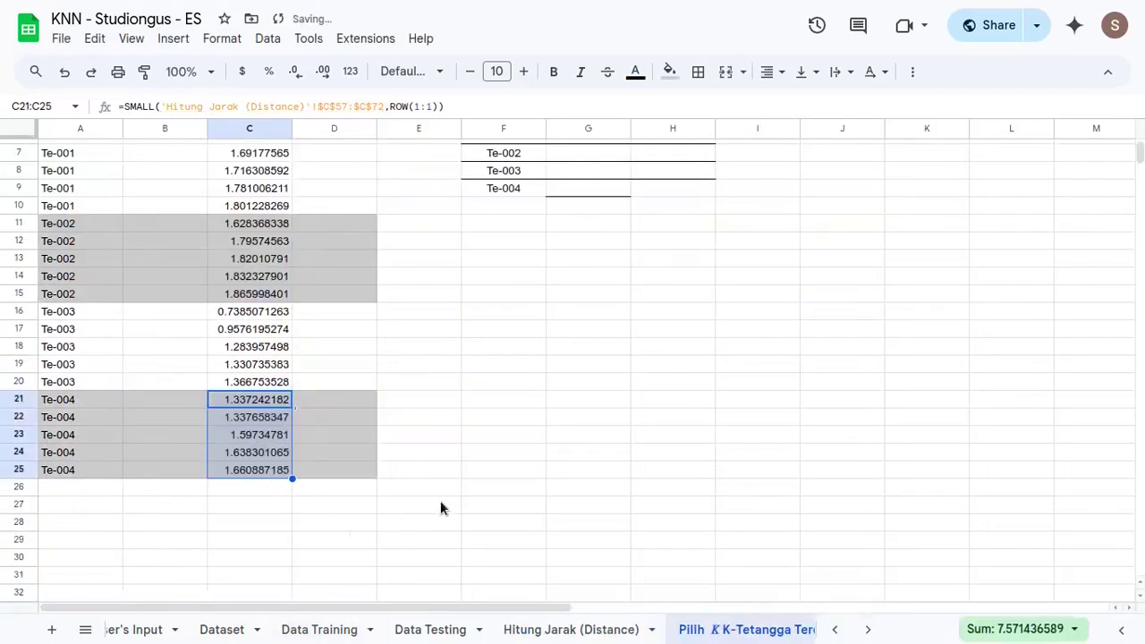
- Review the Te-001 nearest distances in C6:C10 and the empty Target (Tr) cell D6
left_click(240, 506)
scroll(249, 434, "up", 2)
left_click_drag(254, 236, 263, 306)
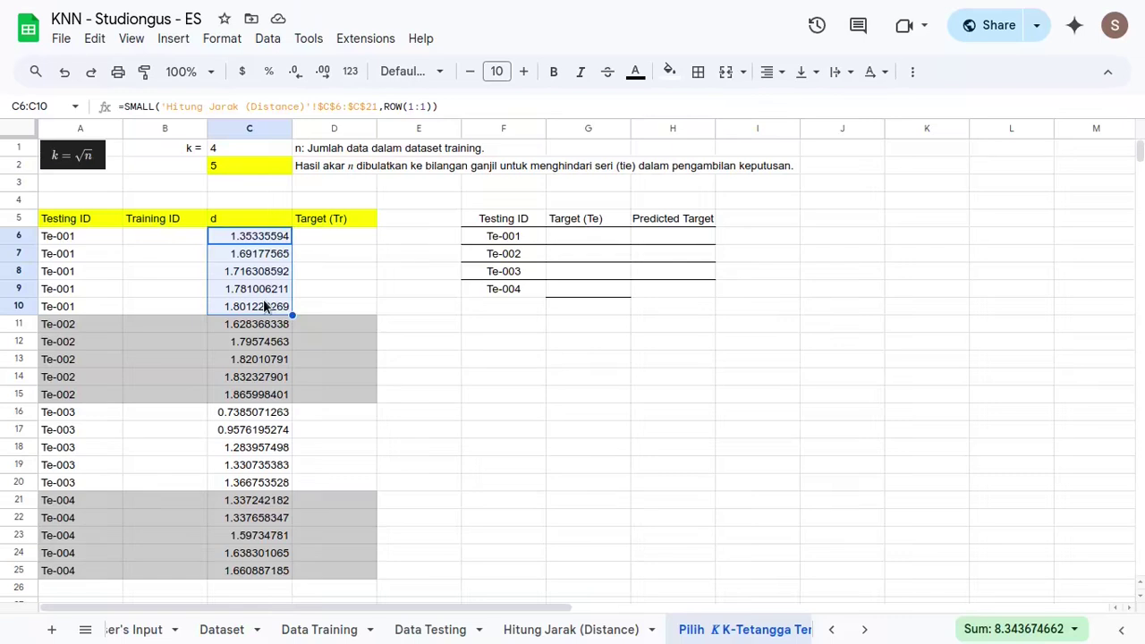
left_click(257, 242)
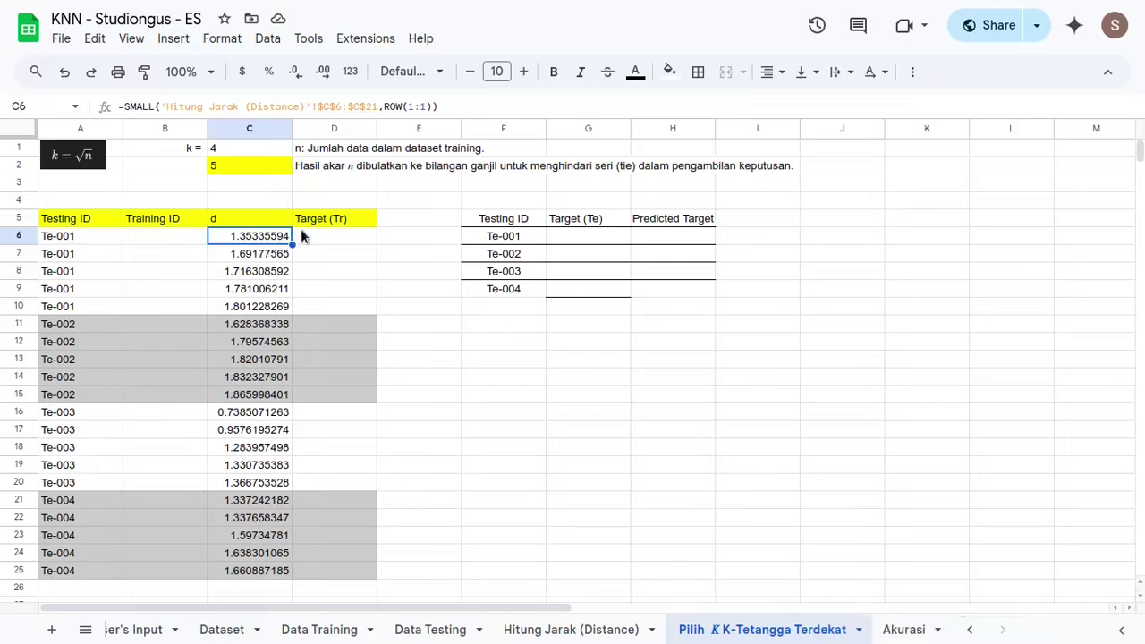
left_click(303, 232)
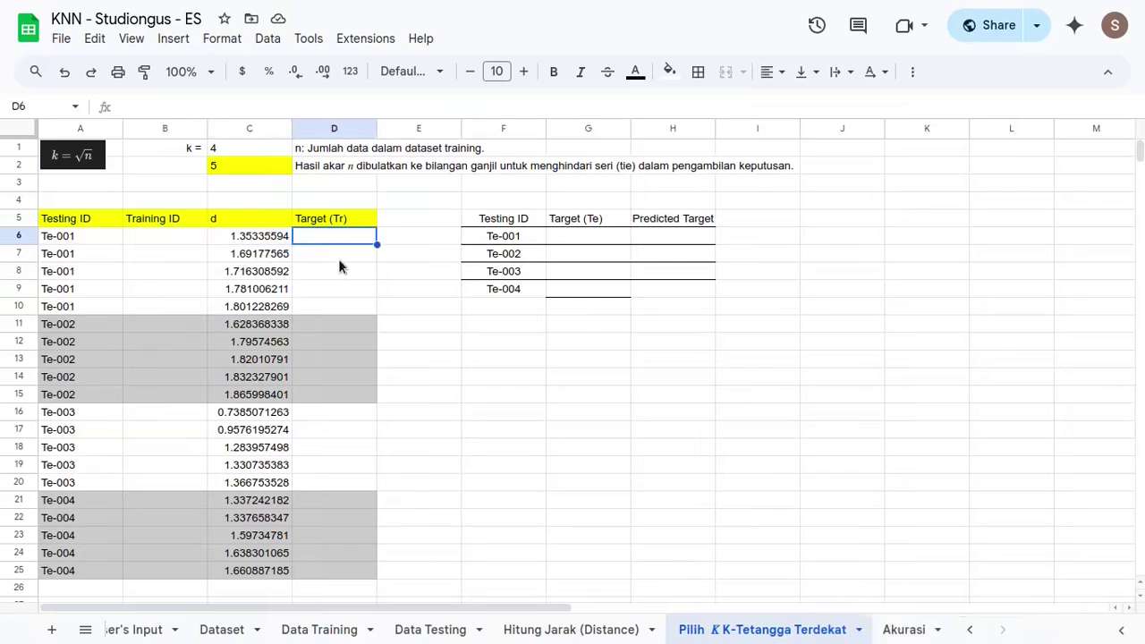
- Begin an INDEX formula in B6 with the Te-001 training IDs 'Hitung Jarak (Distance)'!B6:B21 as its range
left_click(144, 238)
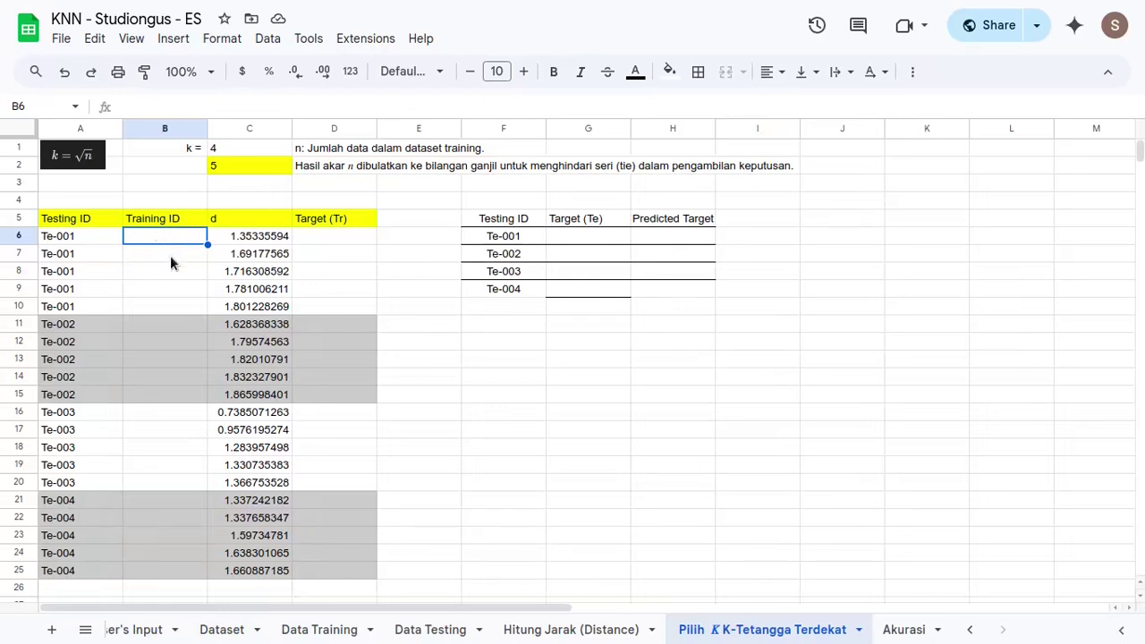
type("=")
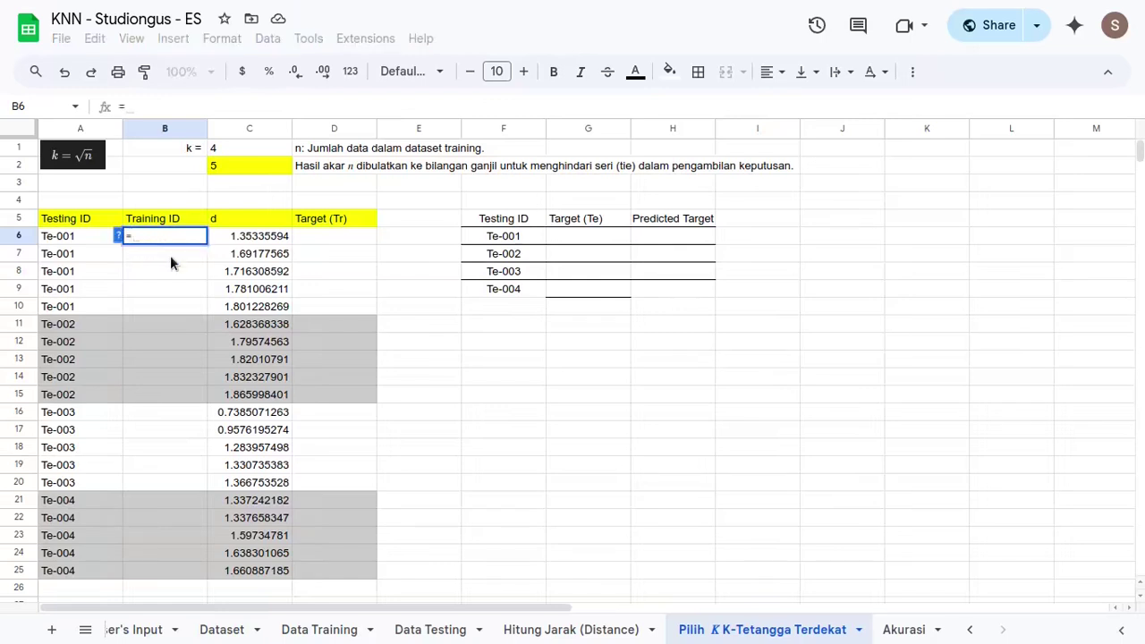
key("Escape")
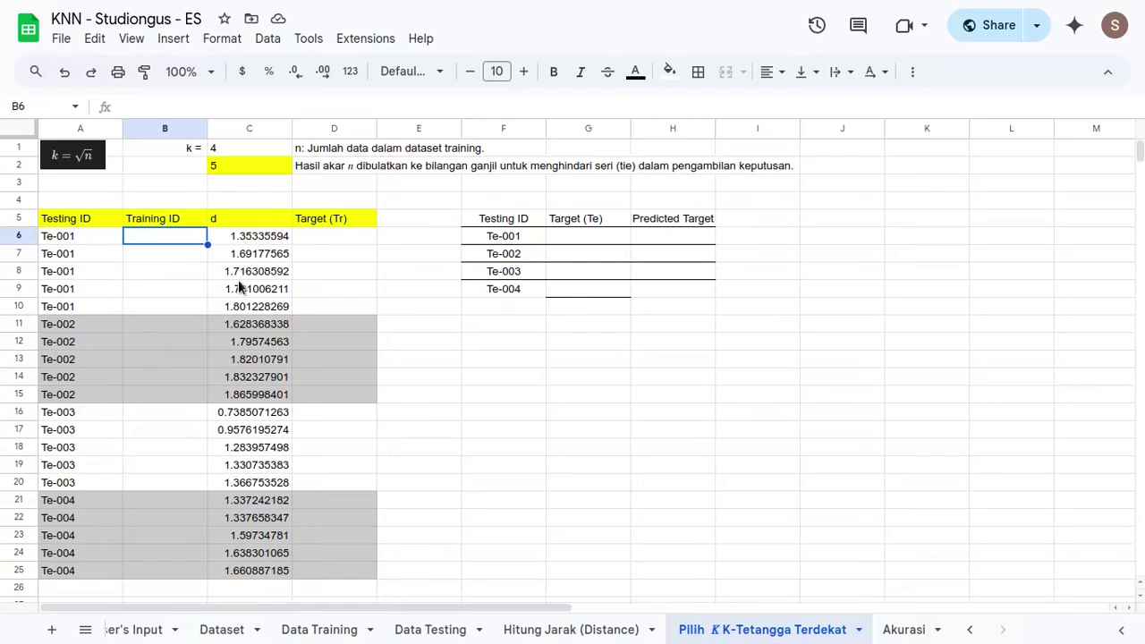
type("=")
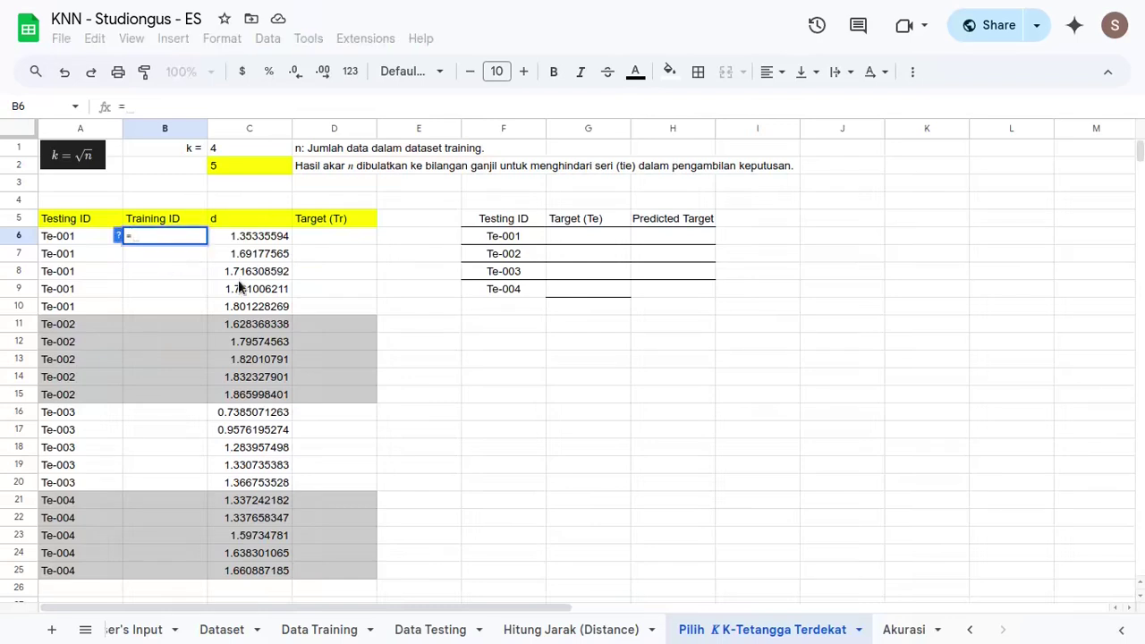
type("INDEX(")
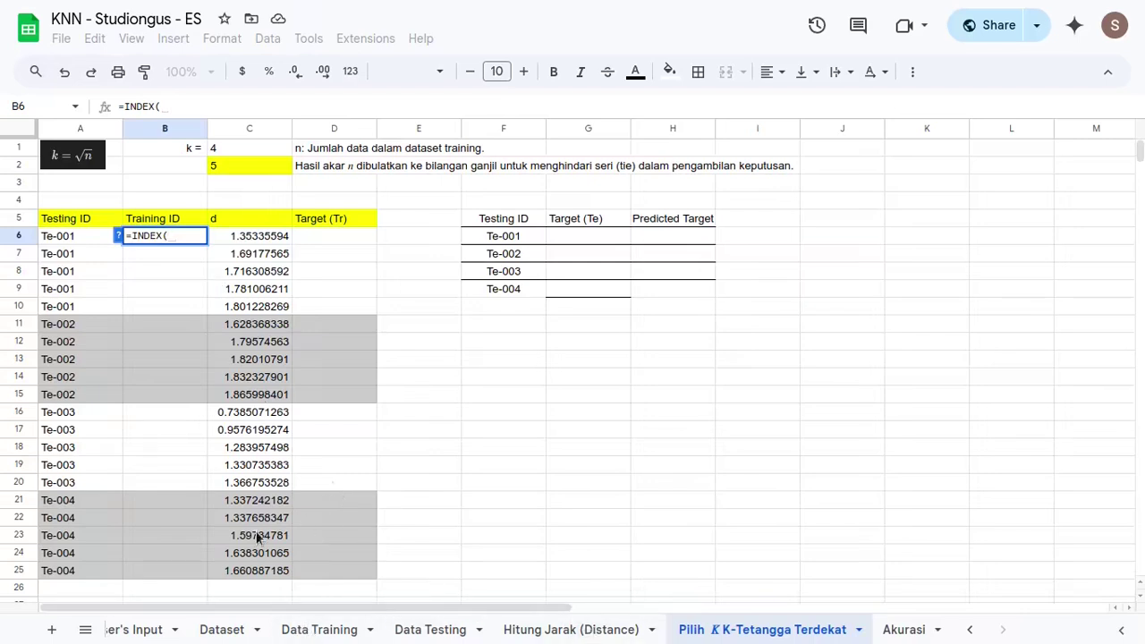
left_click(319, 636)
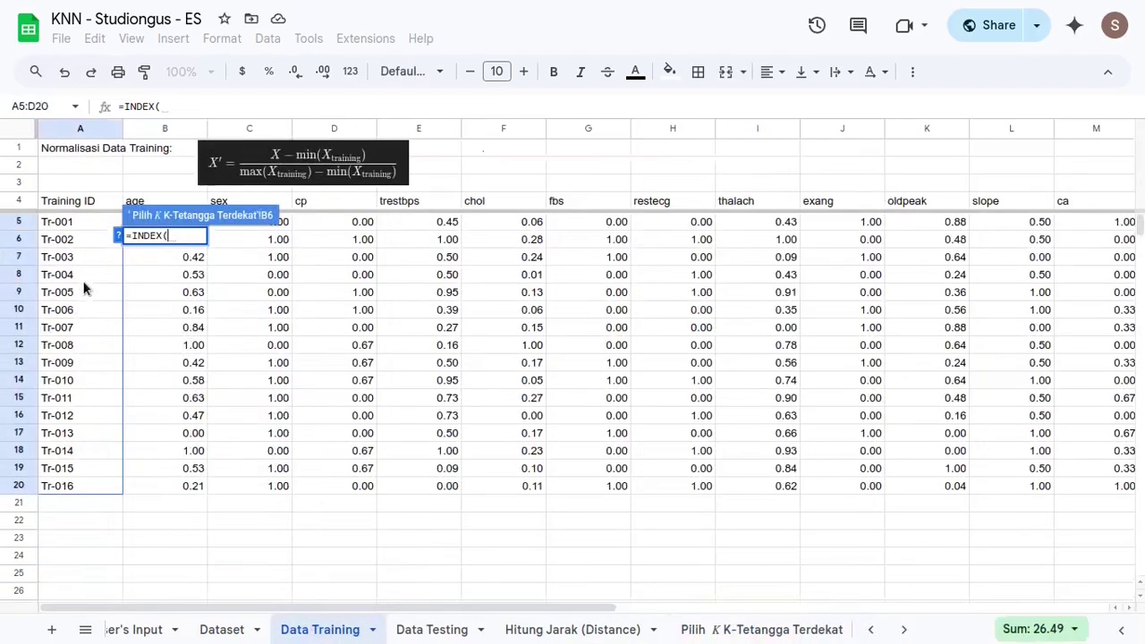
left_click(431, 629)
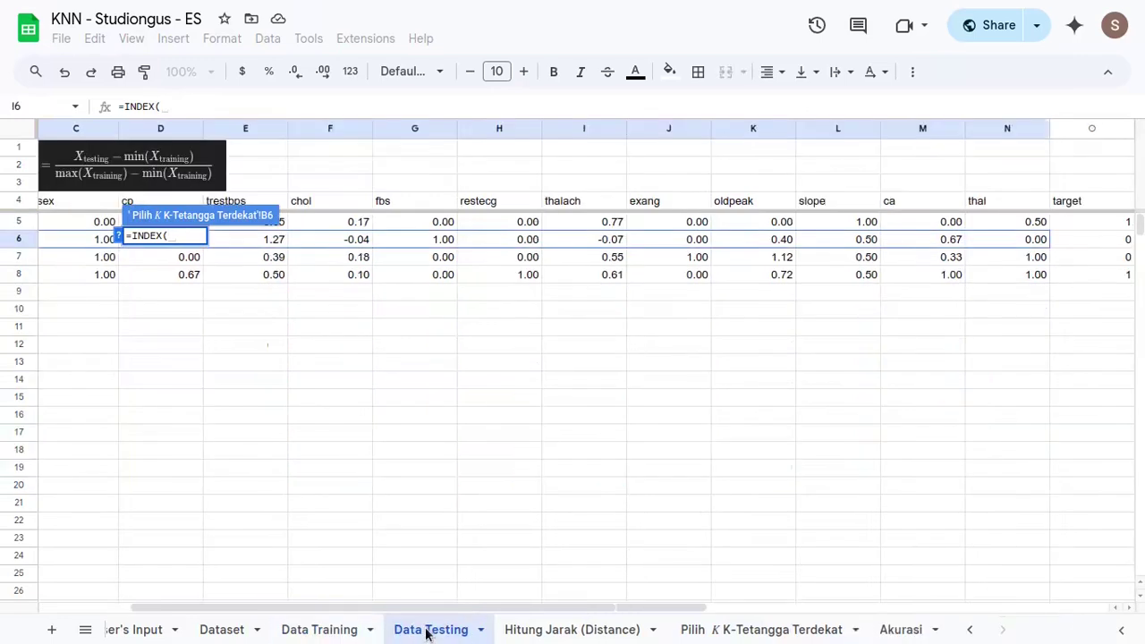
left_click(548, 634)
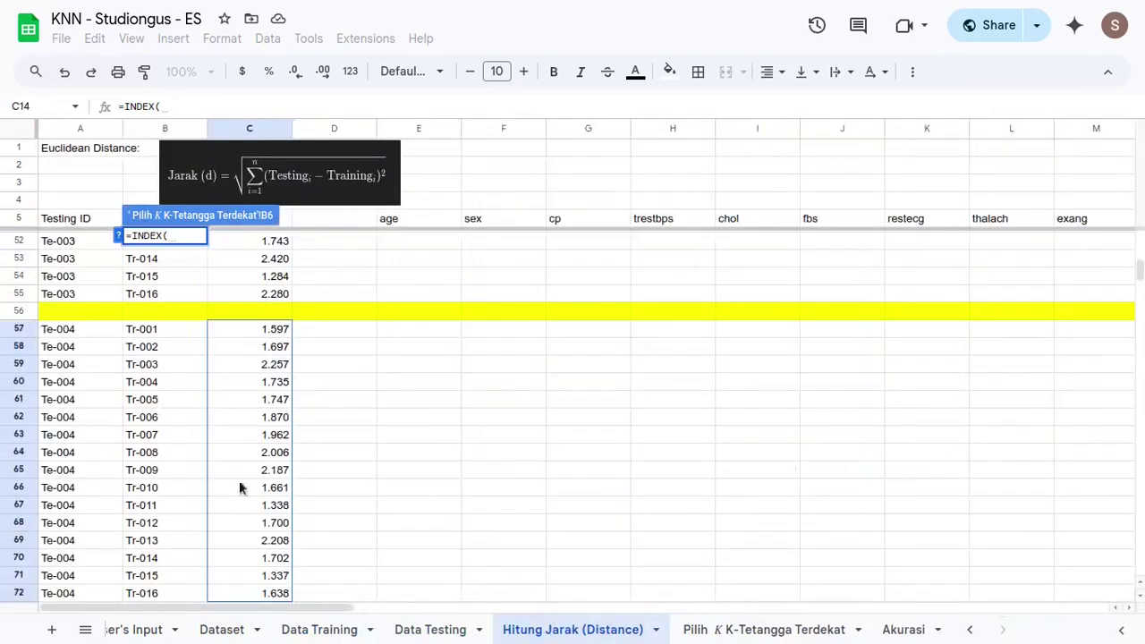
scroll(142, 436, "up", 15)
scroll(205, 461, "down", 2)
scroll(204, 461, "up", 2)
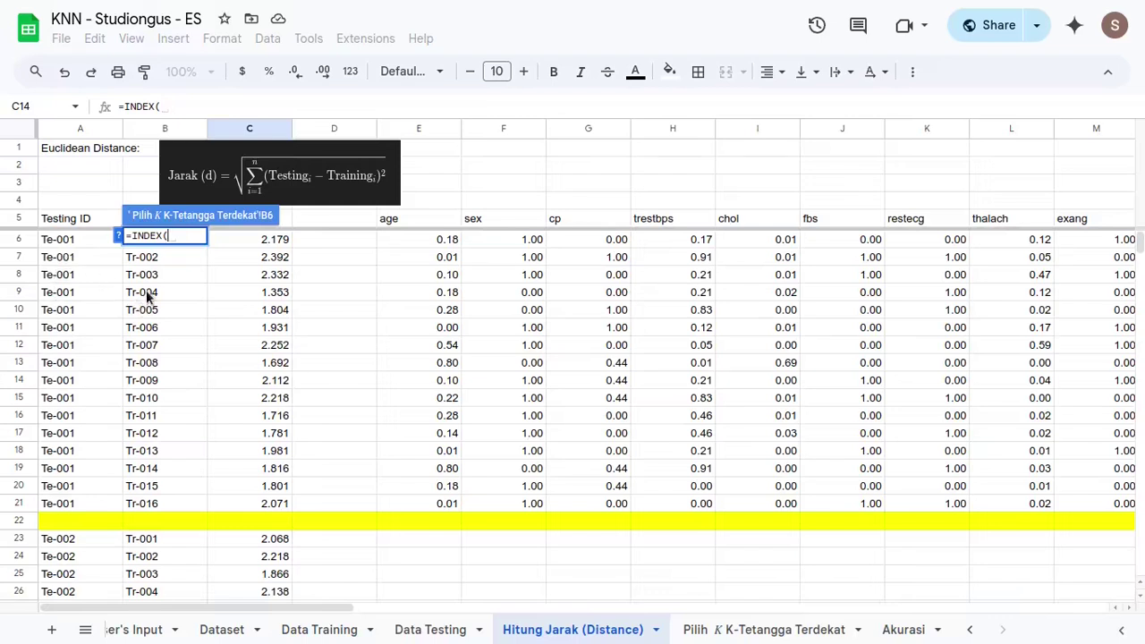
left_click(69, 246)
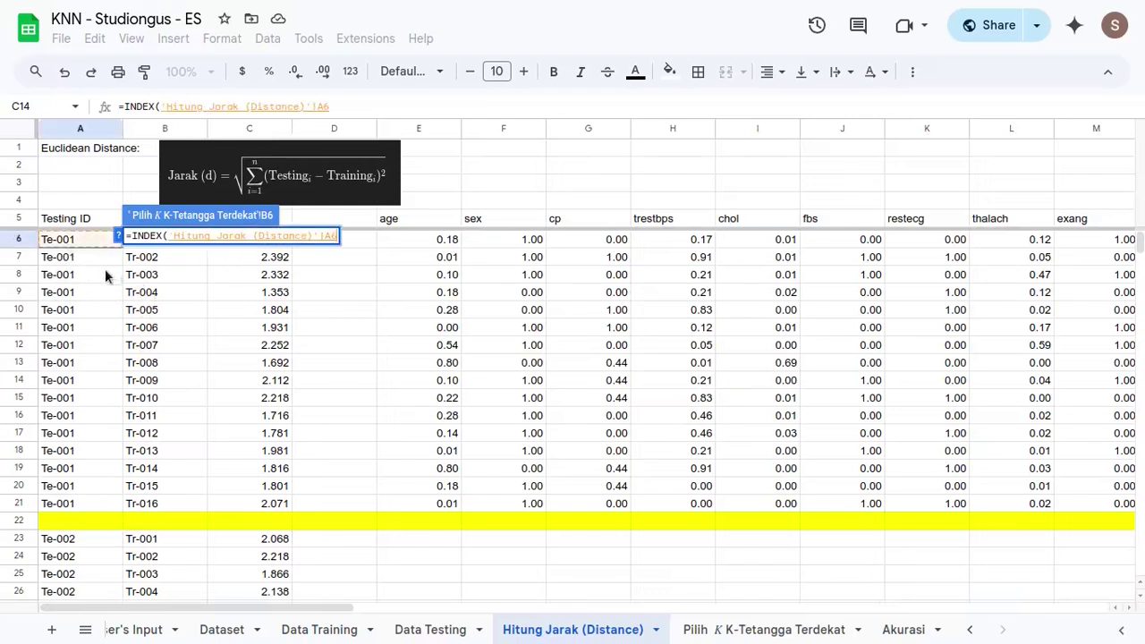
key("Right")
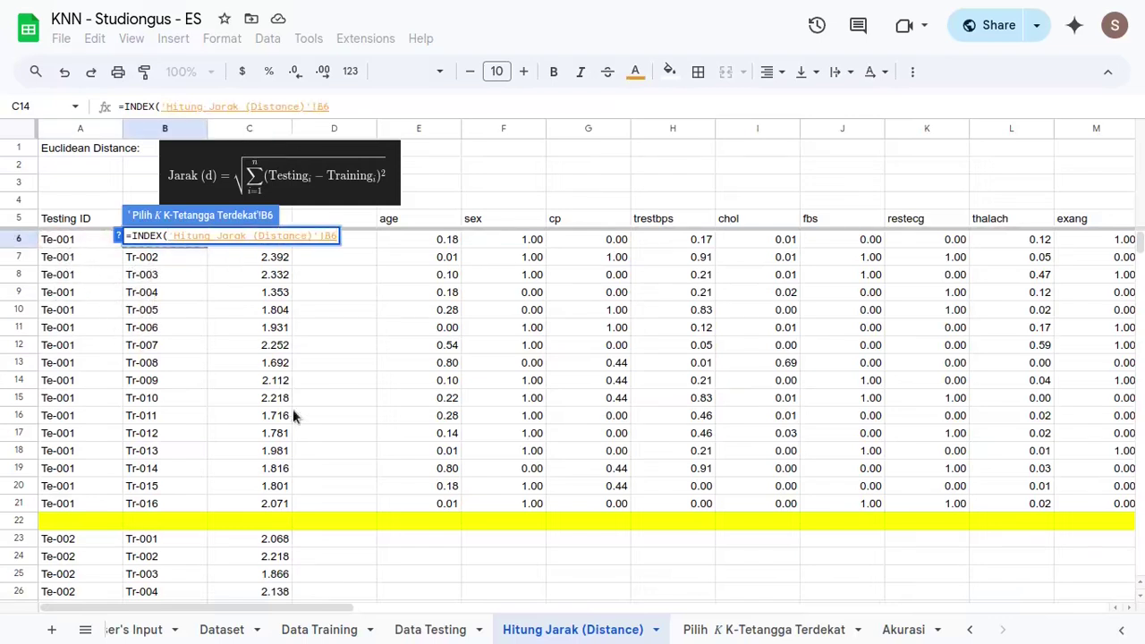
left_click(167, 503, "shift")
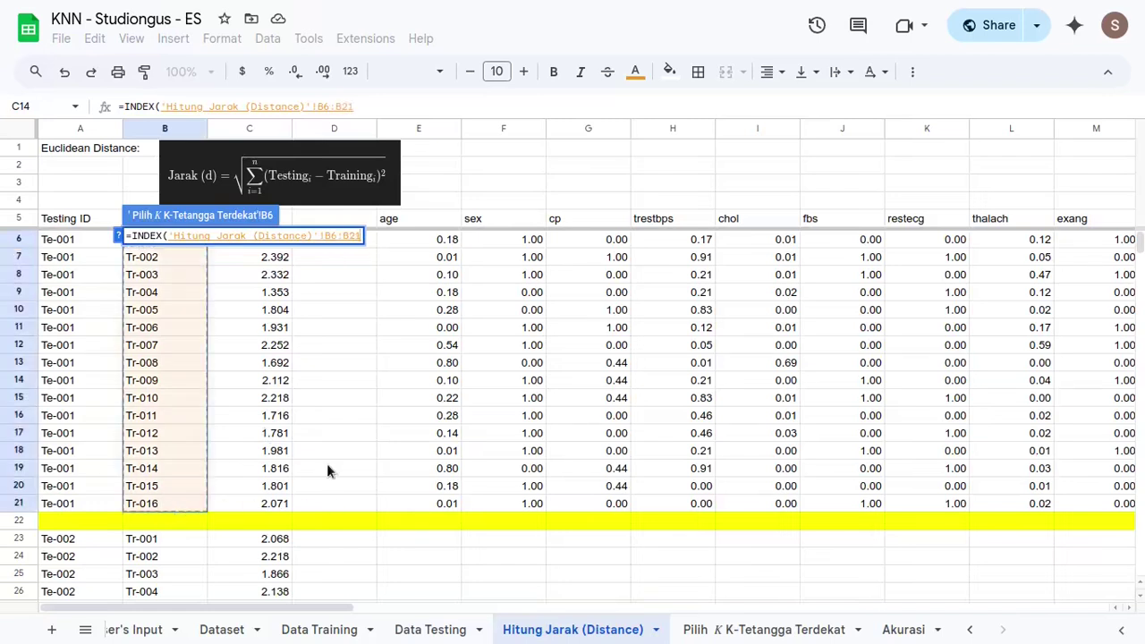
- Add a nested MATCH function to the B6 formula with the nearest distance in C6 as its lookup value
type(",MATCH(")
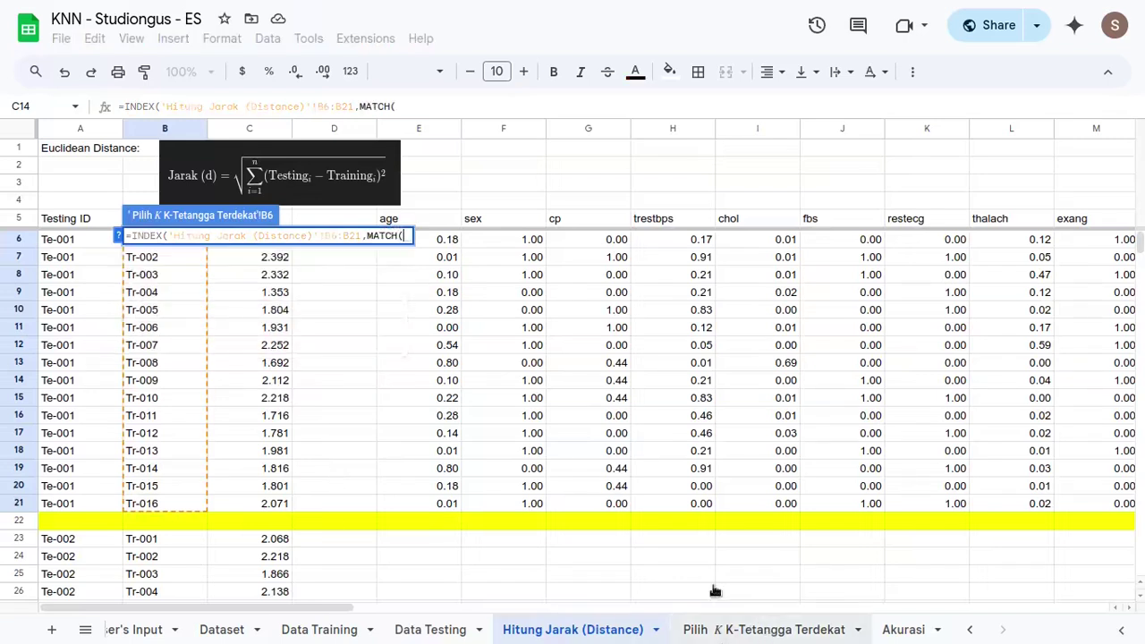
left_click(765, 629)
scroll(353, 391, "down", 2)
scroll(352, 388, "up", 2)
left_click(1140, 599)
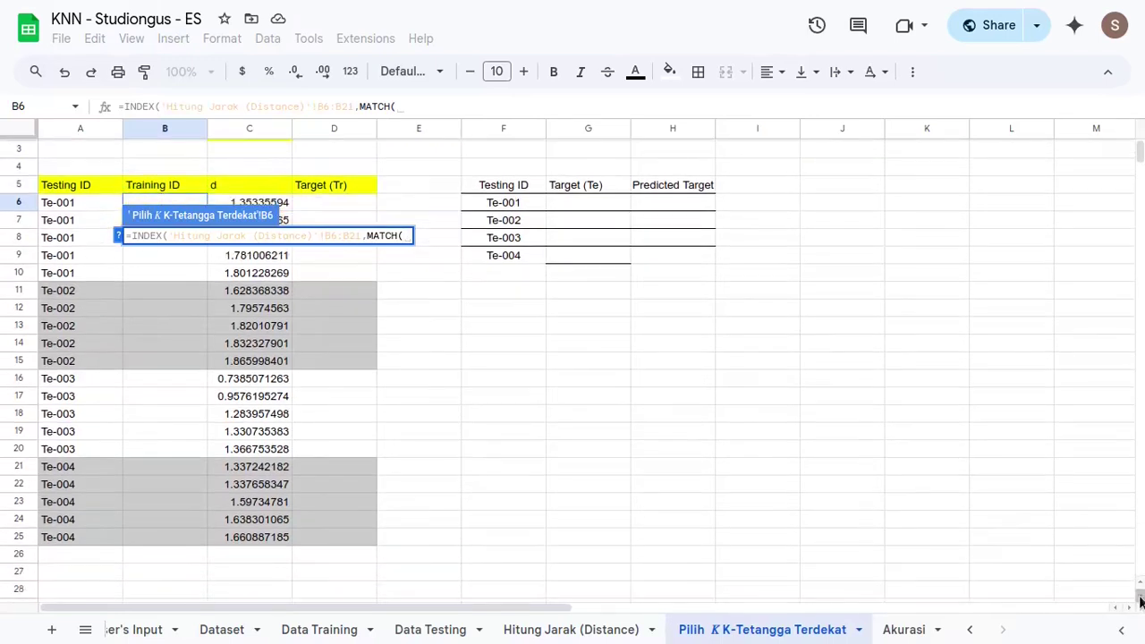
left_click(283, 205)
type(",")
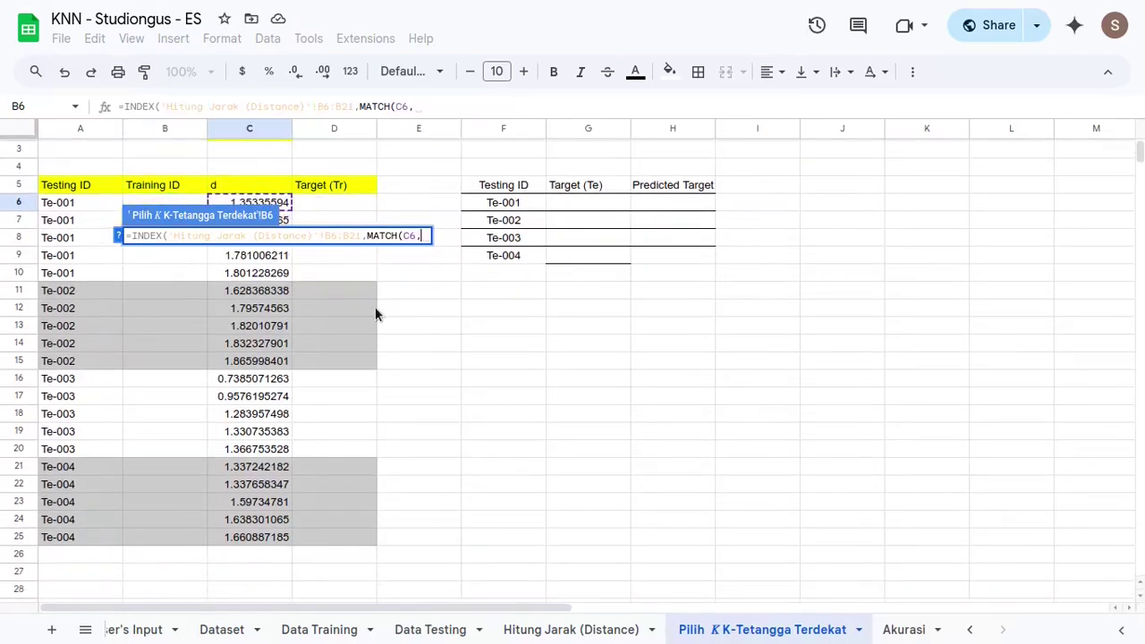
- Give the MATCH function the Te-001 distances 'Hitung Jarak (Distance)'!C6:C21 as its lookup range and 0 as the match type
left_click(563, 631)
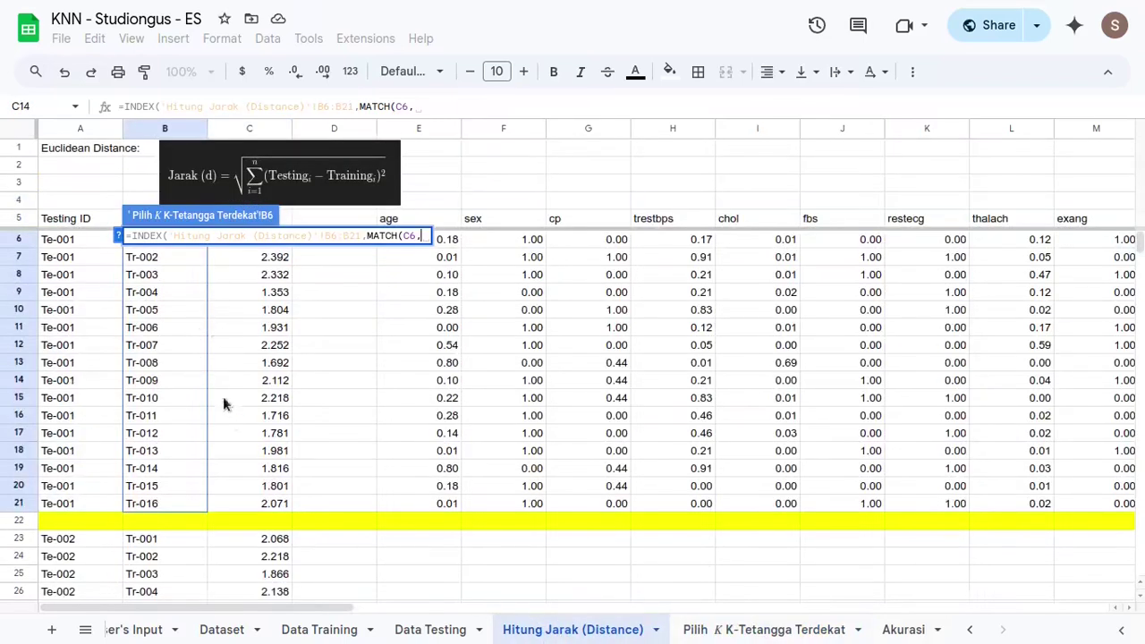
left_click(273, 279)
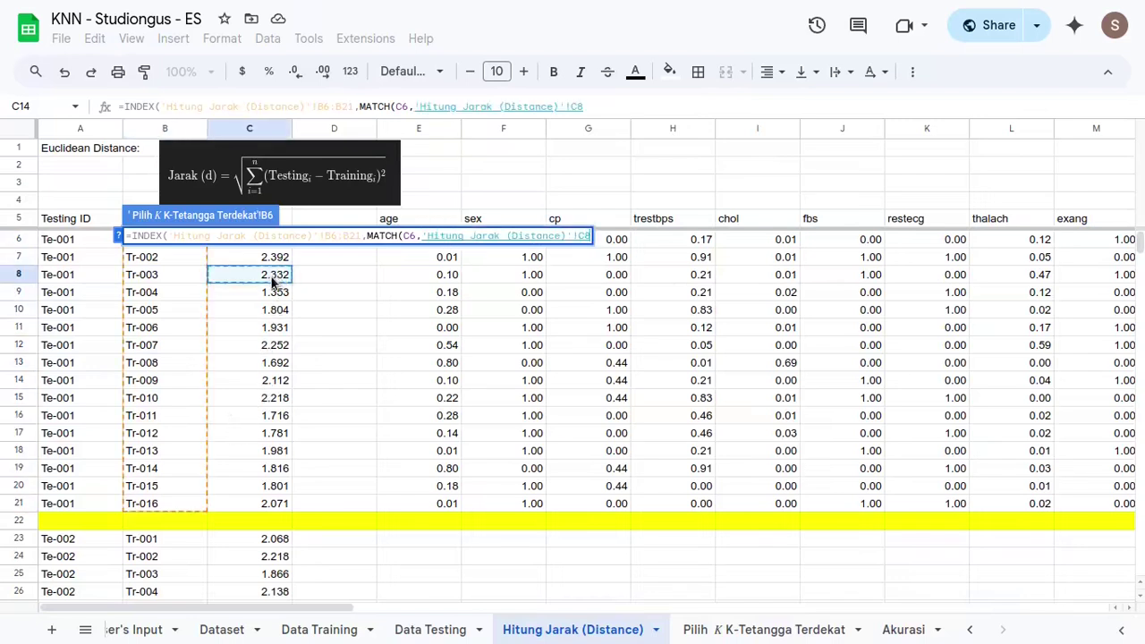
key("ctrl+shift+Down")
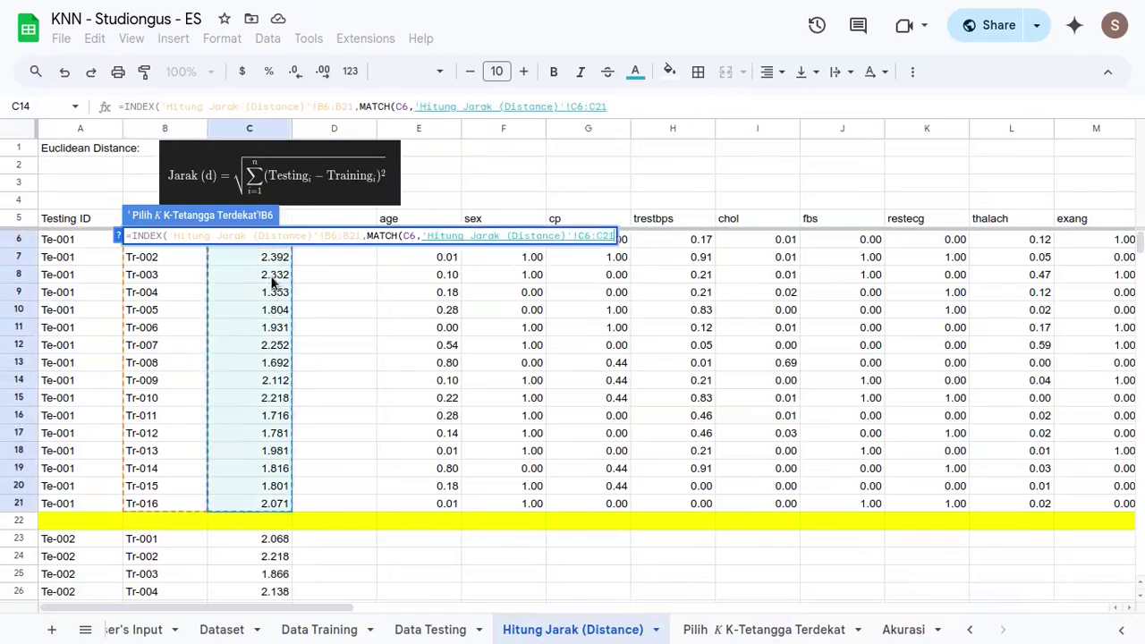
type(",0")
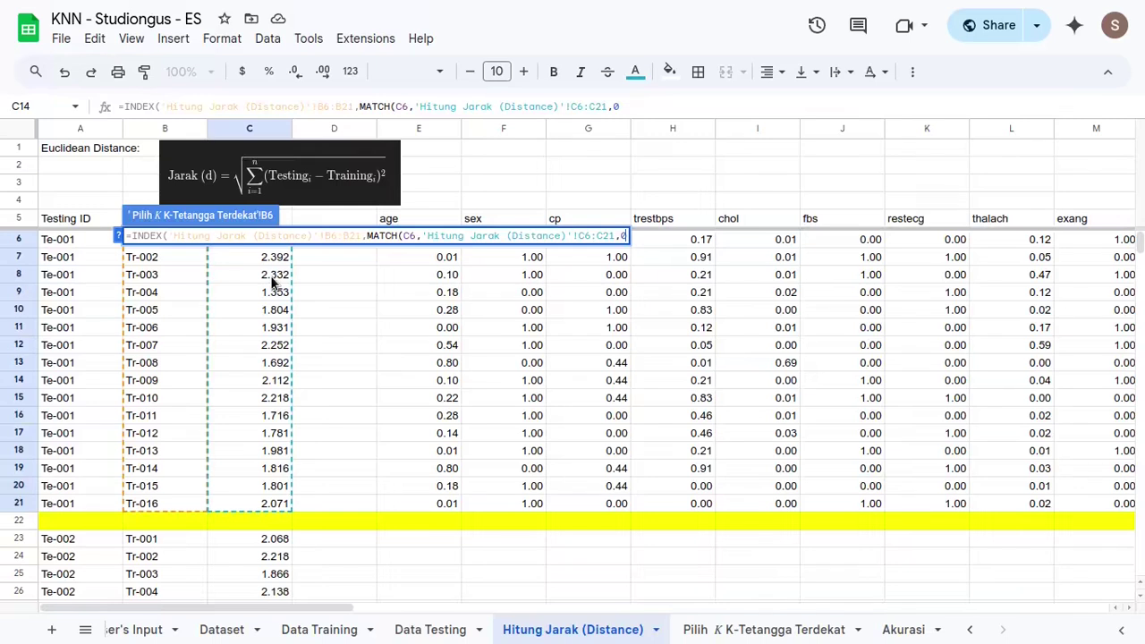
- Make both ranges in the B6 formula absolute as $C$6:$C$21 and $B$6:$B$21, and commit the formula
left_click(578, 236)
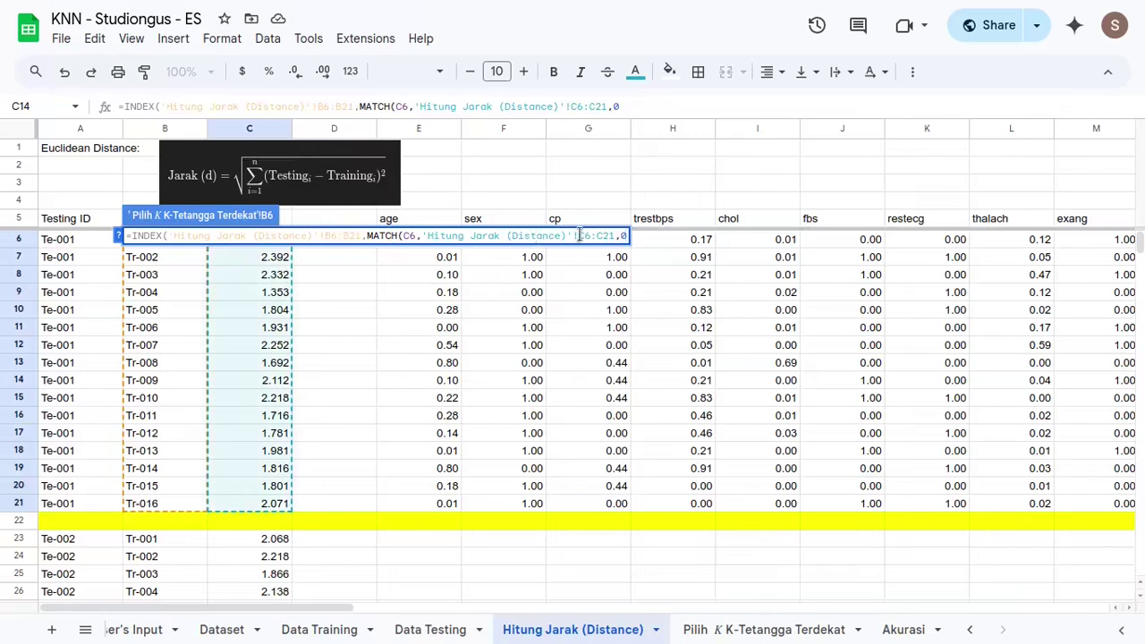
key("F4")
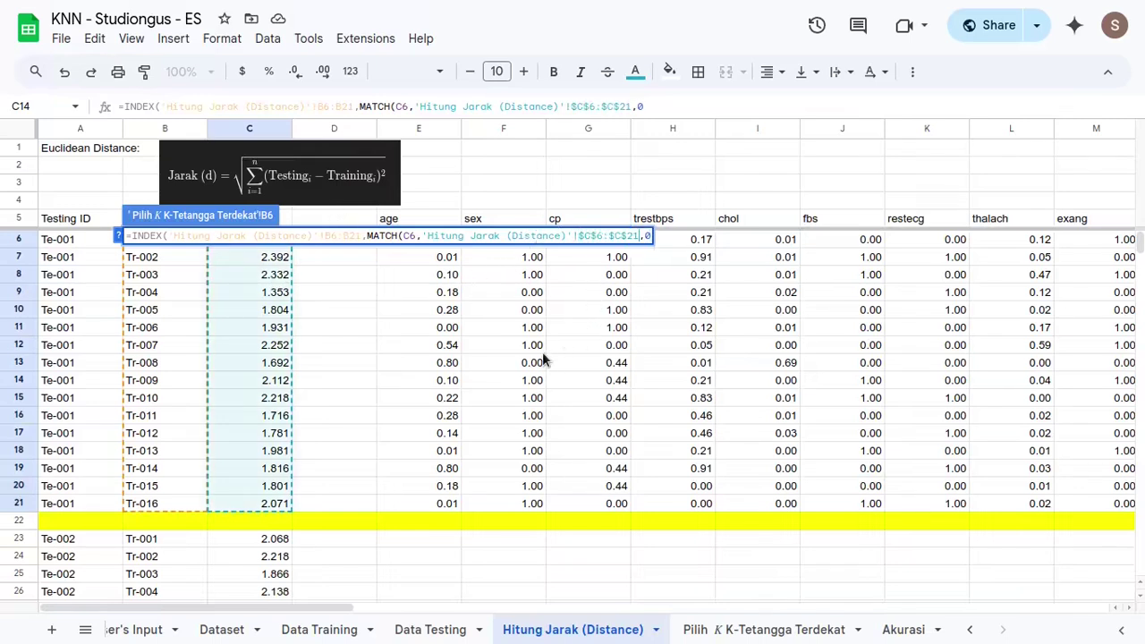
left_click(307, 235)
left_click(344, 235)
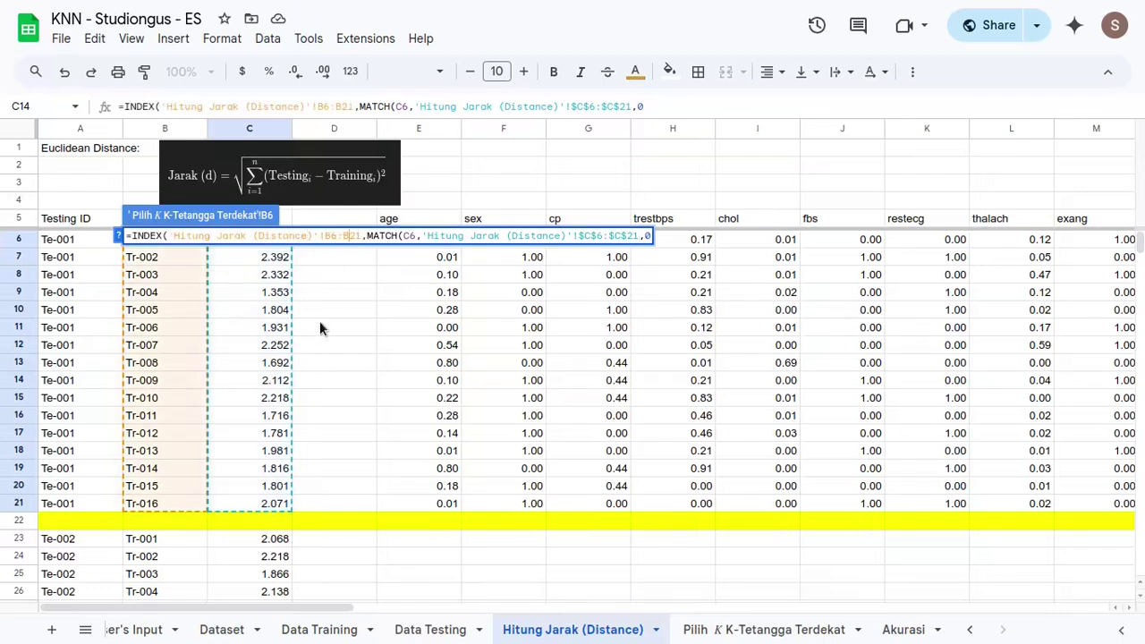
key("F4")
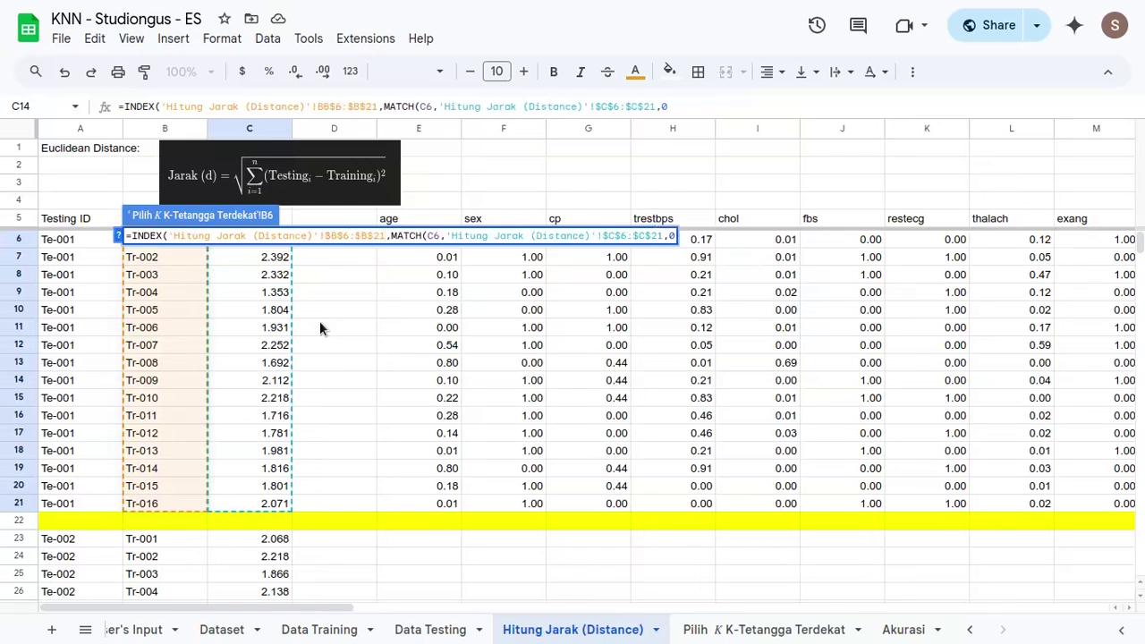
key("Return")
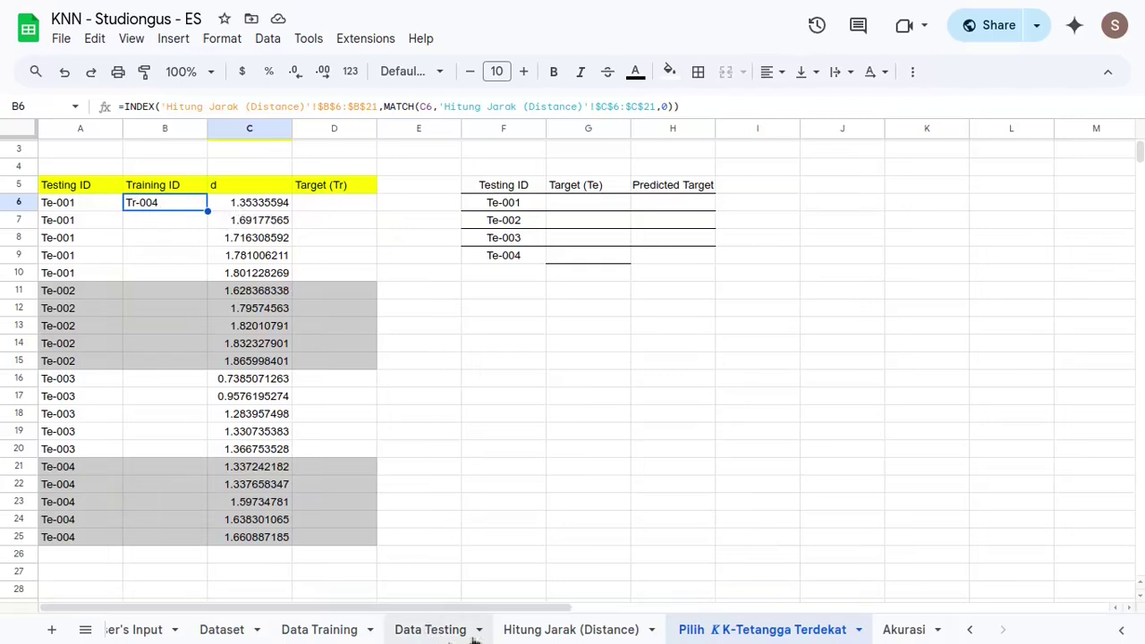
- Check the Te-001 training ID in B9 of the Hitung Jarak (Distance) sheet against its distance
left_click(569, 631)
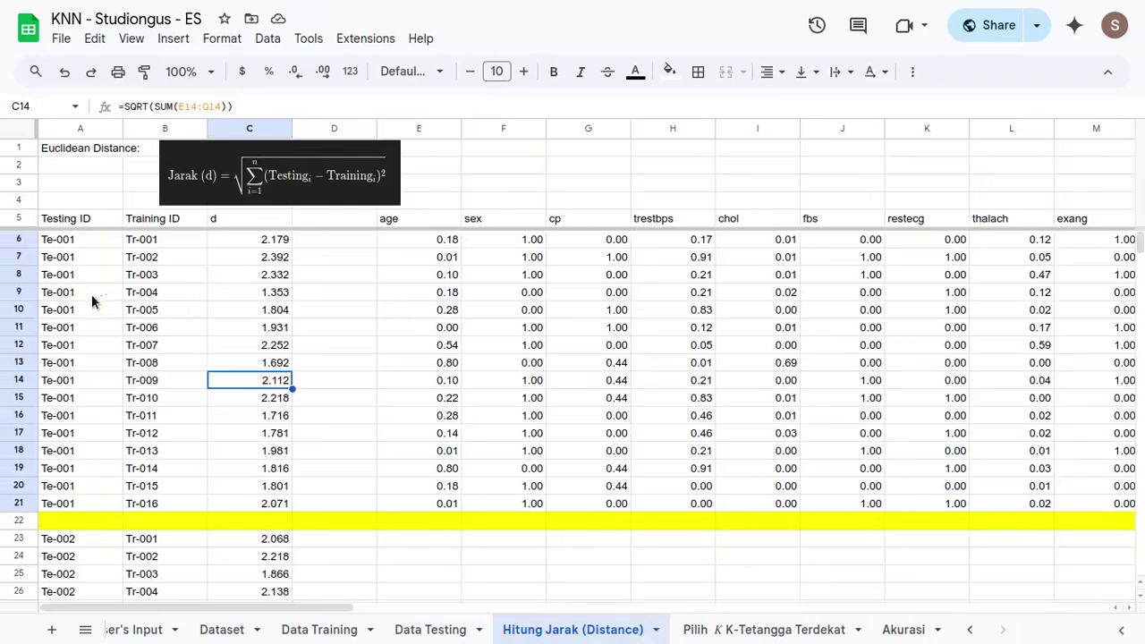
left_click(146, 298)
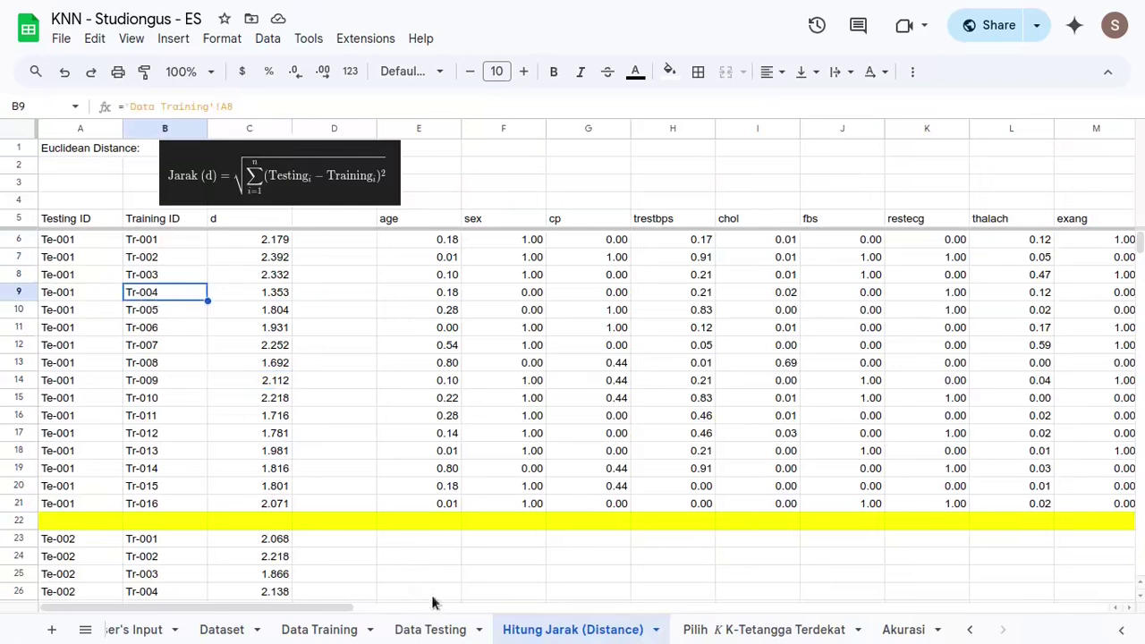
- Check the Te-001 and Tr-004 pair and its distance formula in row 9 of the Hitung Jarak (Distance) sheet
left_click(754, 631)
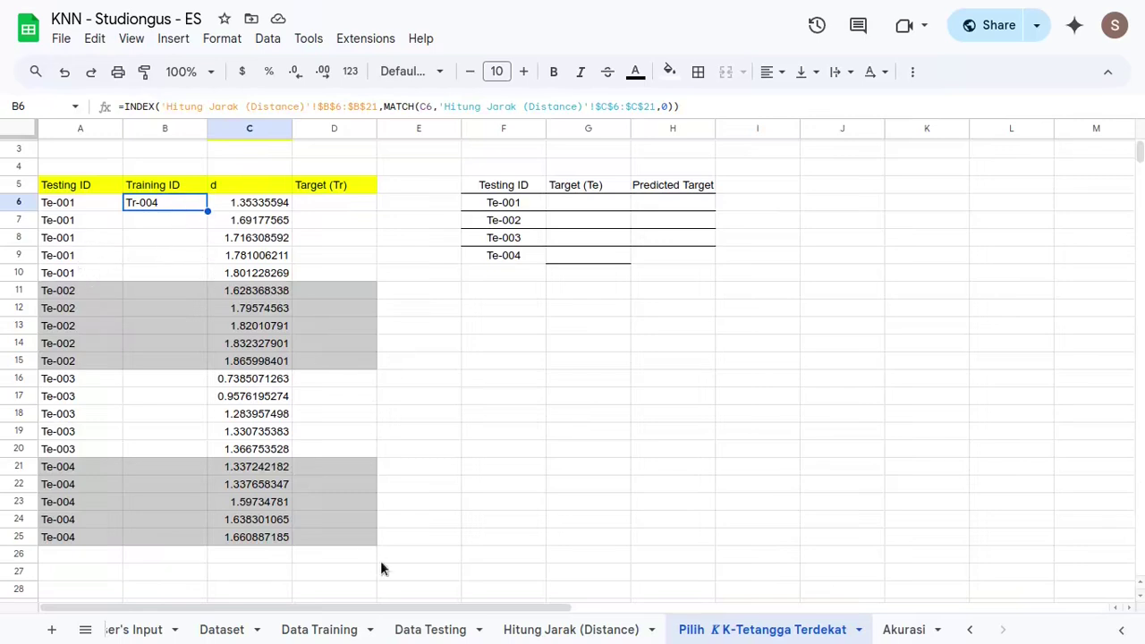
left_click(582, 630)
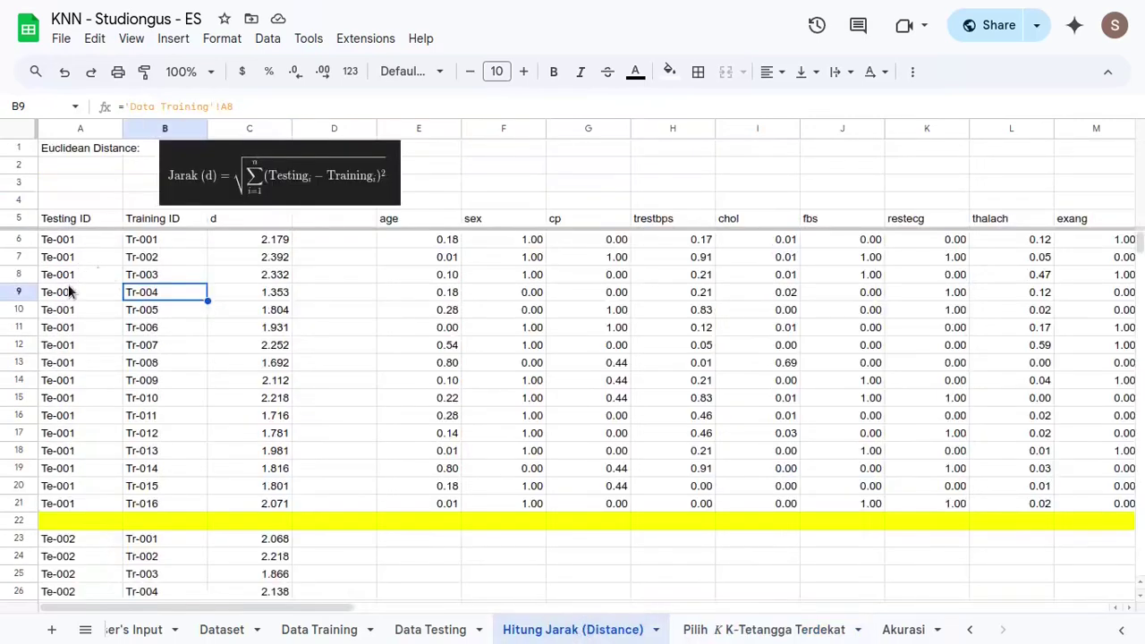
left_click(74, 294)
left_click(156, 302)
left_click(281, 301)
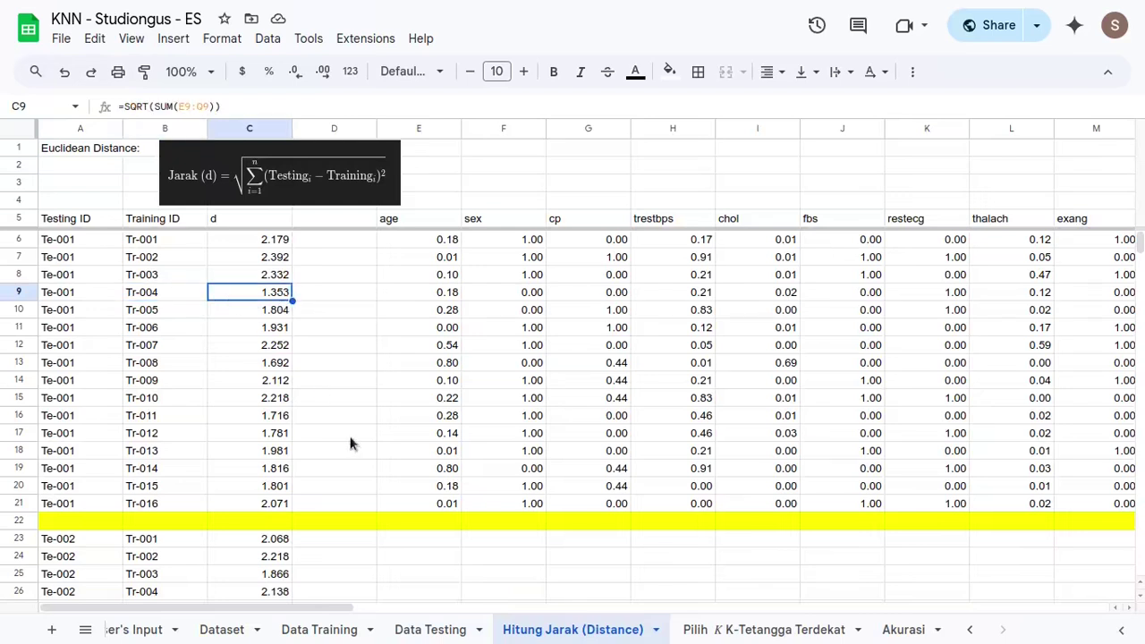
- On the Pilih K K-Tetangga Terdekat sheet, fill the Training ID formula from B6 down through B10 for the Te-001 rows
left_click(746, 632)
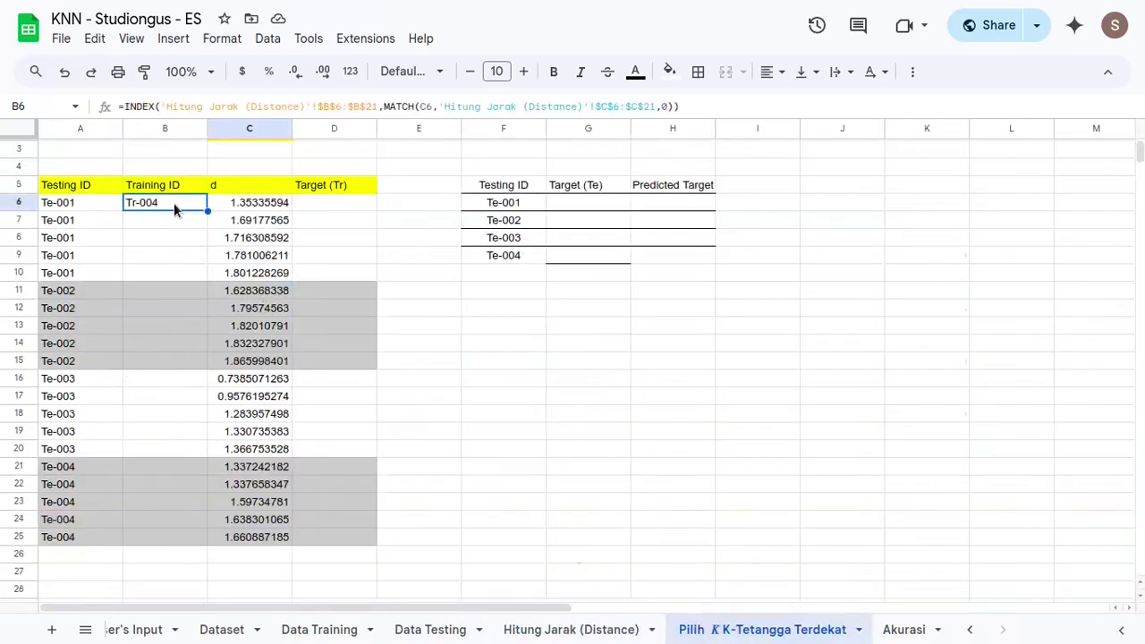
left_click(183, 272, "shift")
key("ctrl+d")
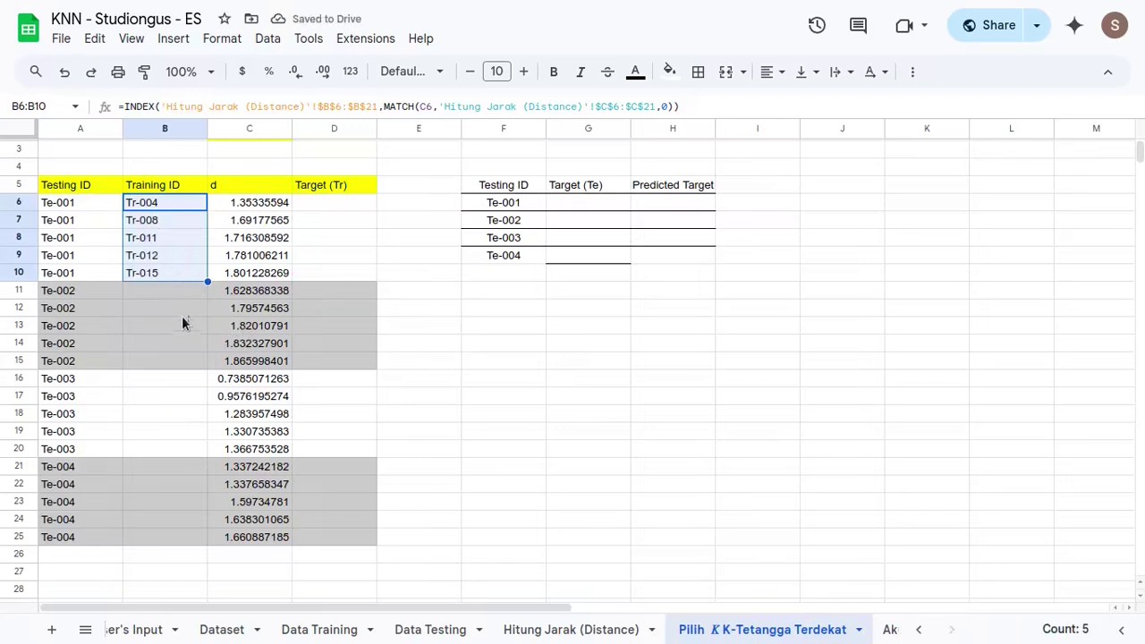
- Review the Training IDs of Te-001's nearest neighbours in B6:B10, including the formula in each cell
left_click(183, 204)
left_click_drag(181, 236, 181, 267)
left_click(170, 208)
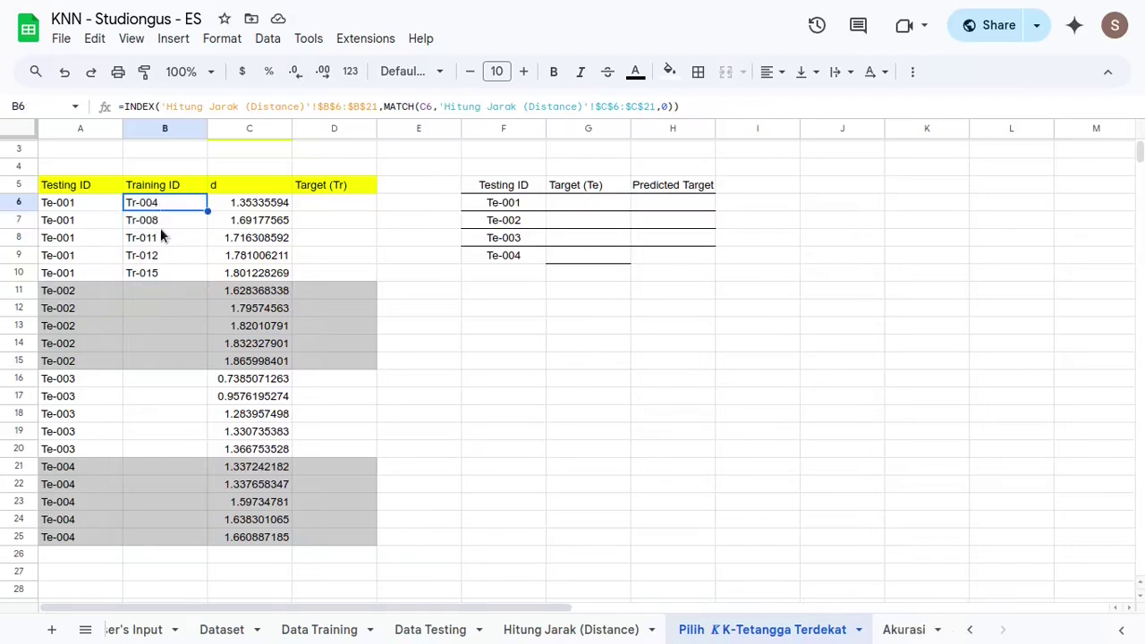
left_click(160, 221)
left_click(161, 238)
left_click(162, 257)
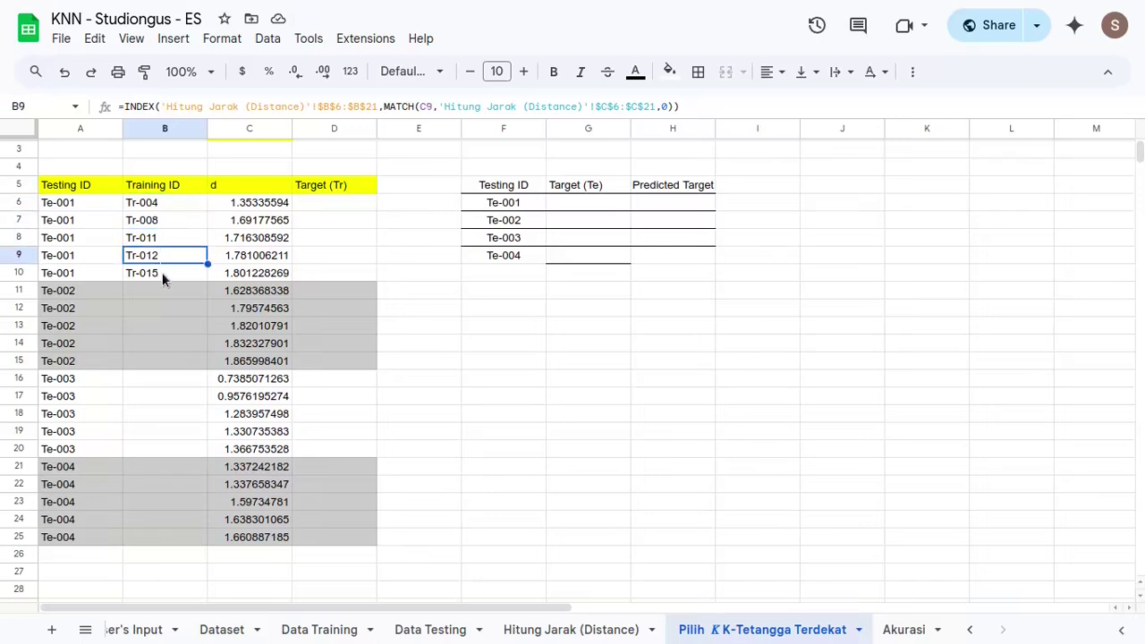
left_click(161, 271)
left_click_drag(163, 202, 164, 266)
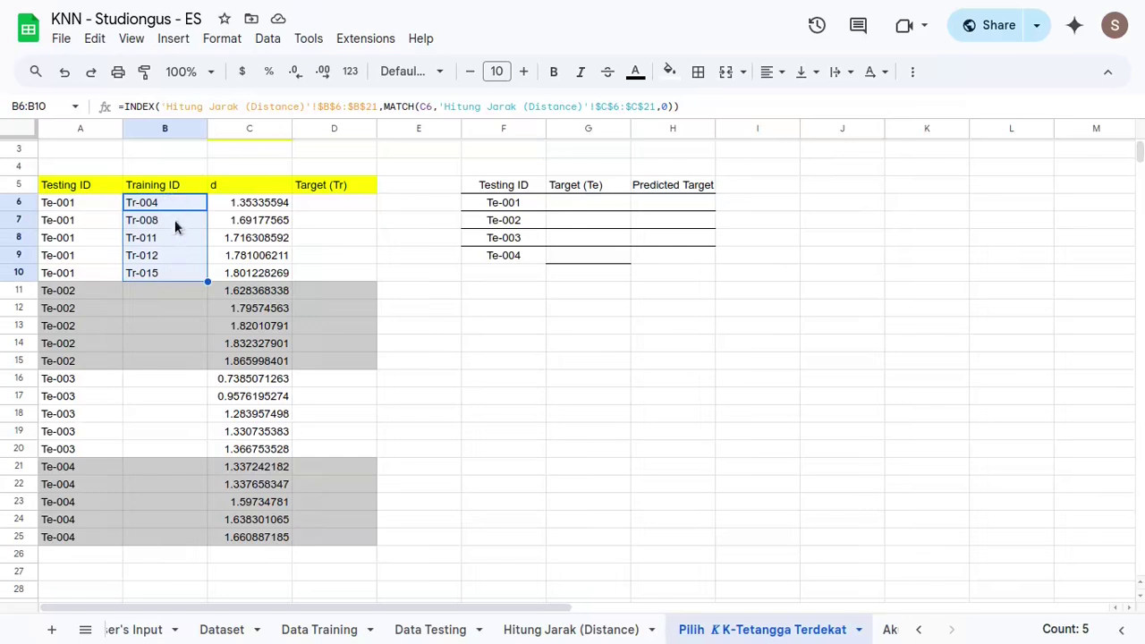
scroll(313, 335, "up", 1)
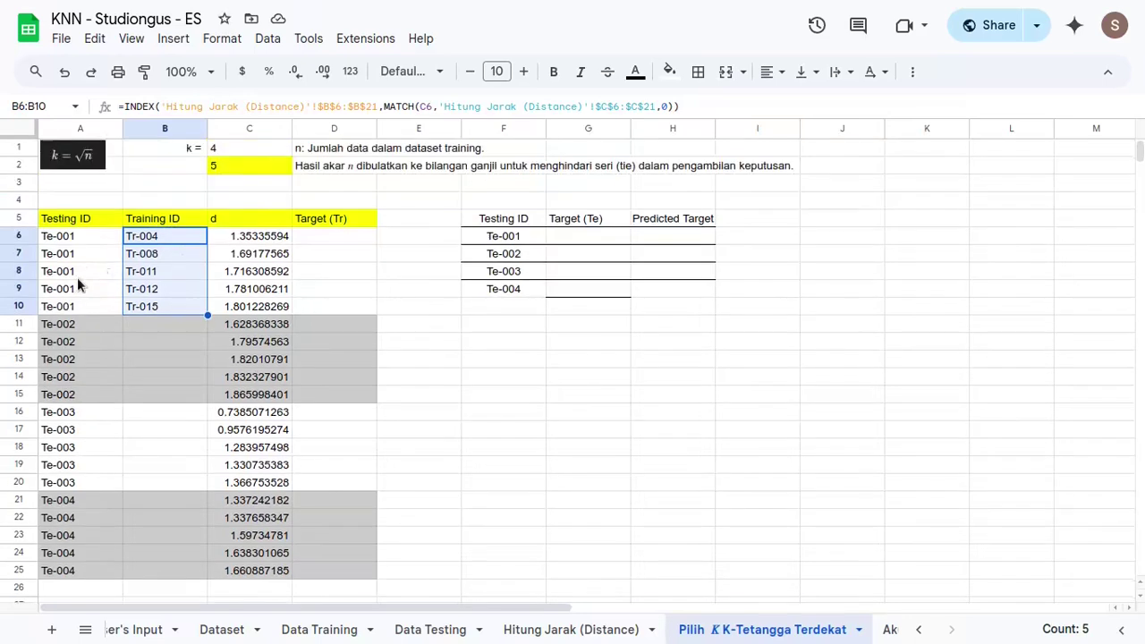
- Examine Te-001's normalised attributes on the Data Testing sheet and find Tr-004 on the Data Training sheet
mouse_move(71, 237)
left_mouse_down()
mouse_move(69, 281)
mouse_move(72, 238)
left_mouse_up()
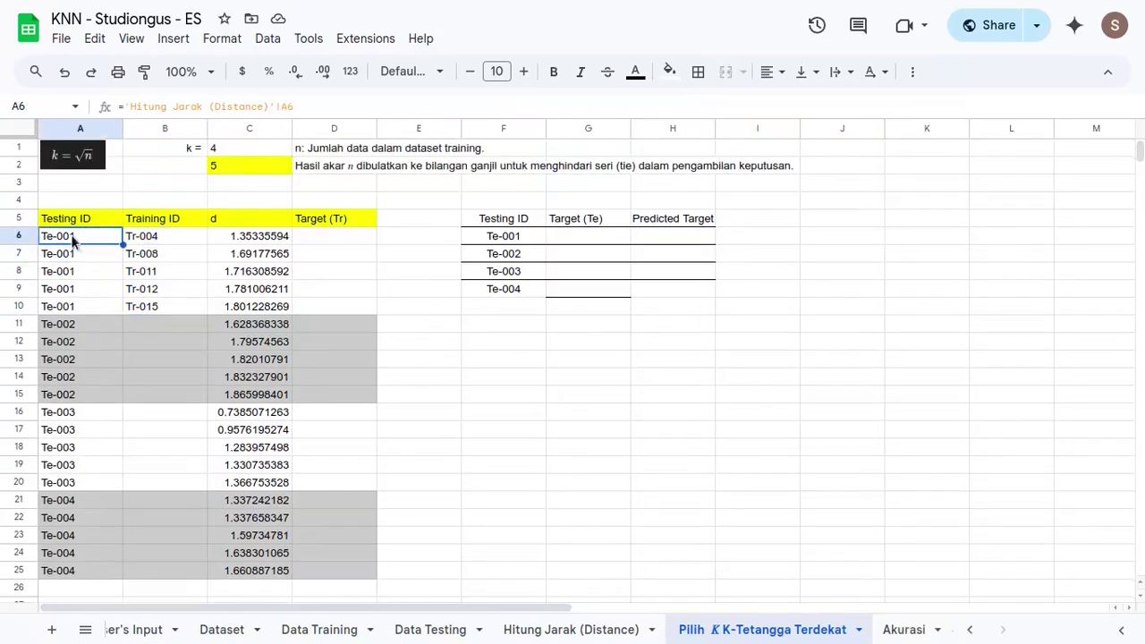
left_click(430, 629)
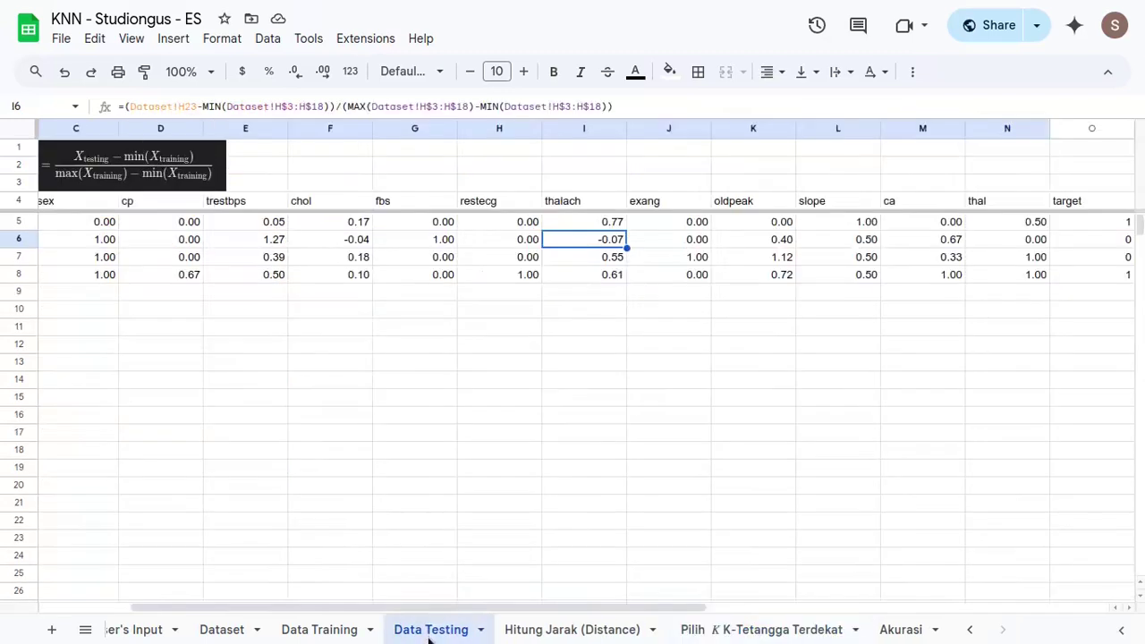
left_click(108, 222)
scroll(277, 284, "left", 2)
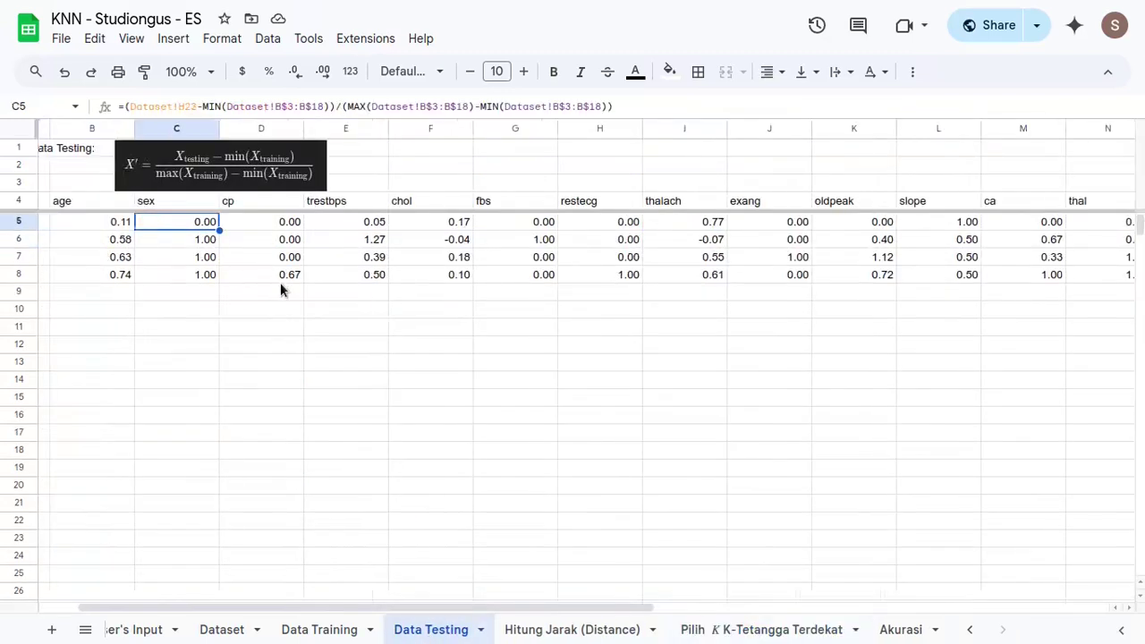
left_click_drag(158, 223, 872, 232)
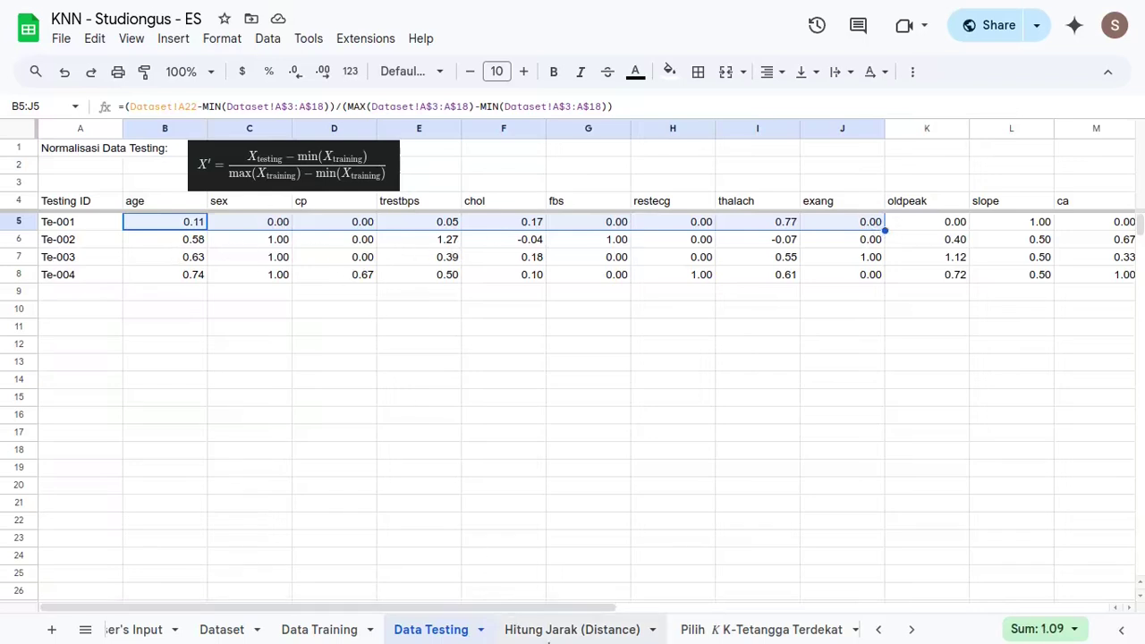
left_click(766, 630)
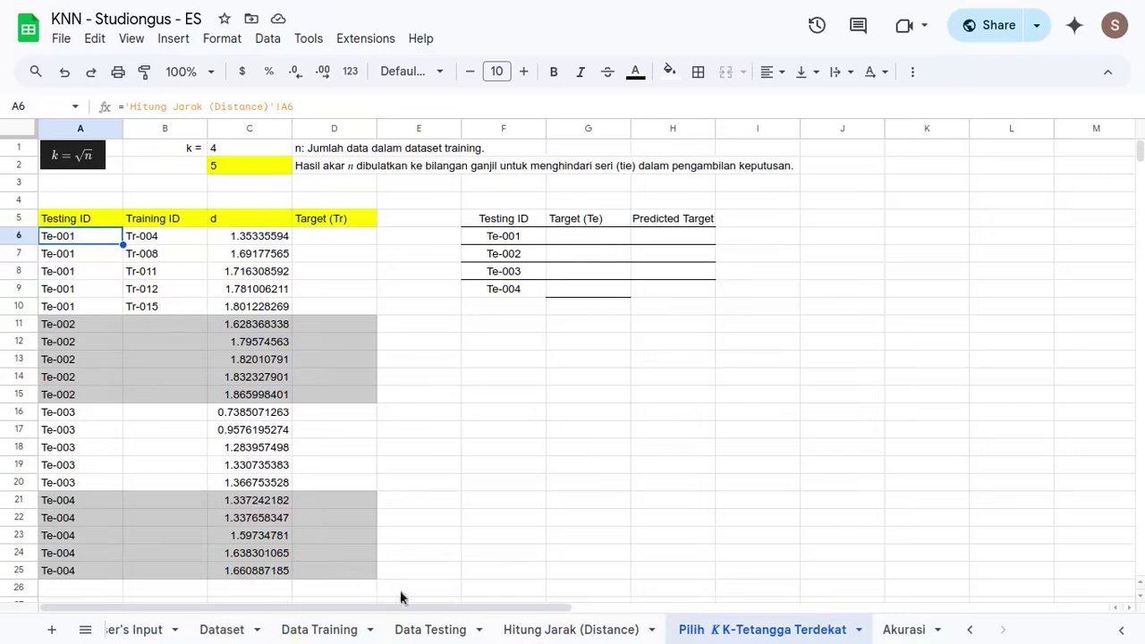
left_click(288, 628)
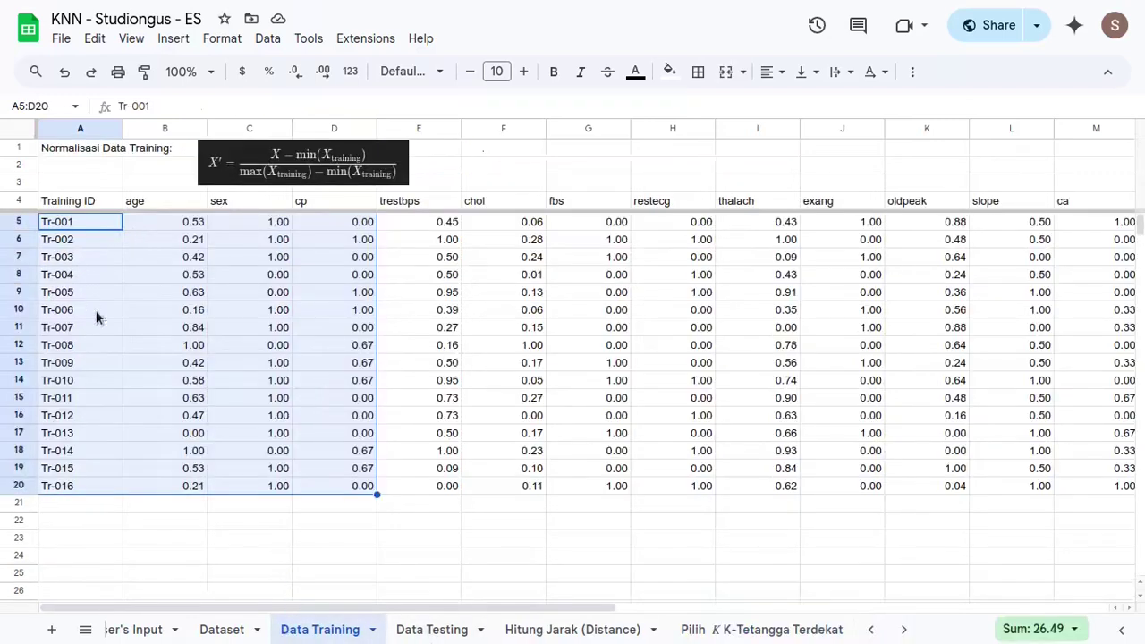
left_click(75, 276)
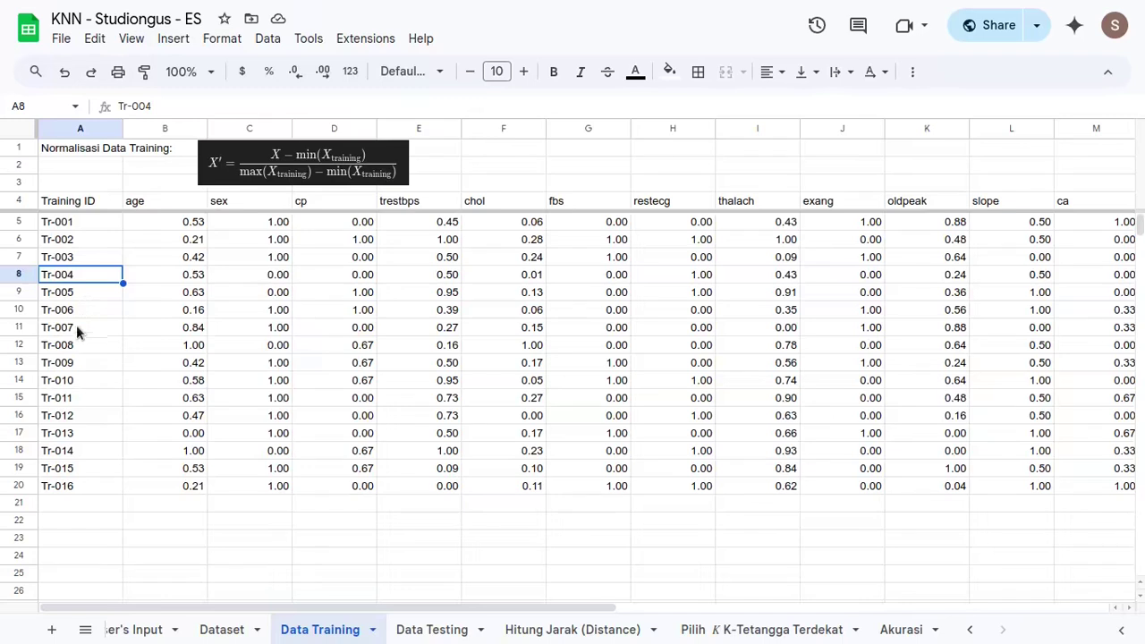
- Copy the INDEX/MATCH formula text from B6 on the Pilih K K-Tetangga Terdekat sheet into B11, the first Te-002 row
left_click(702, 629)
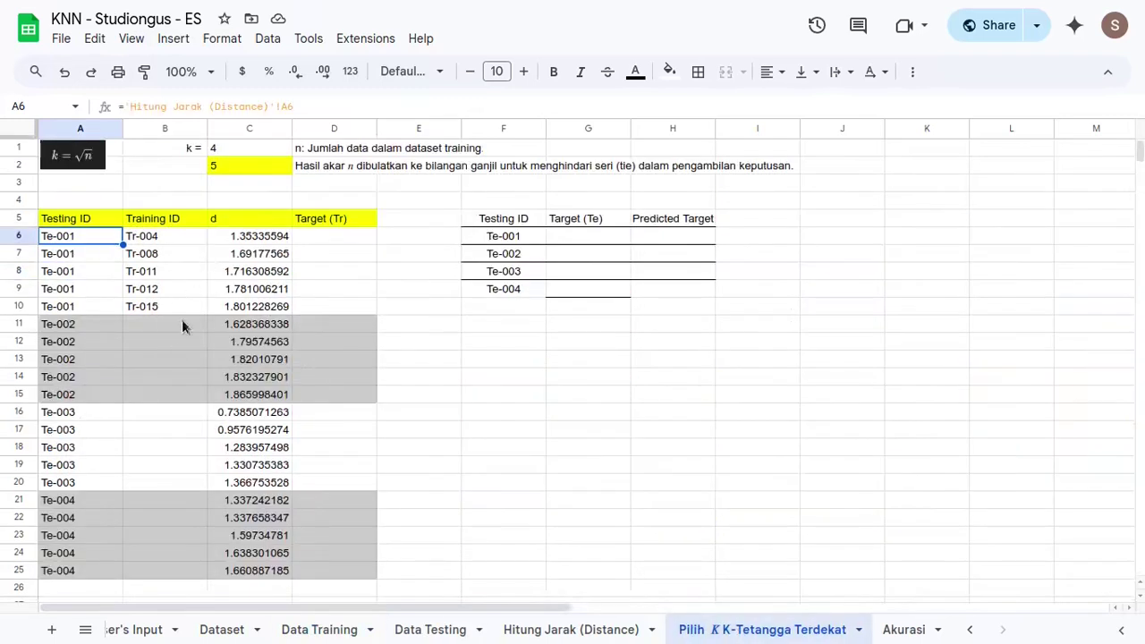
left_click(147, 324)
left_click(160, 253)
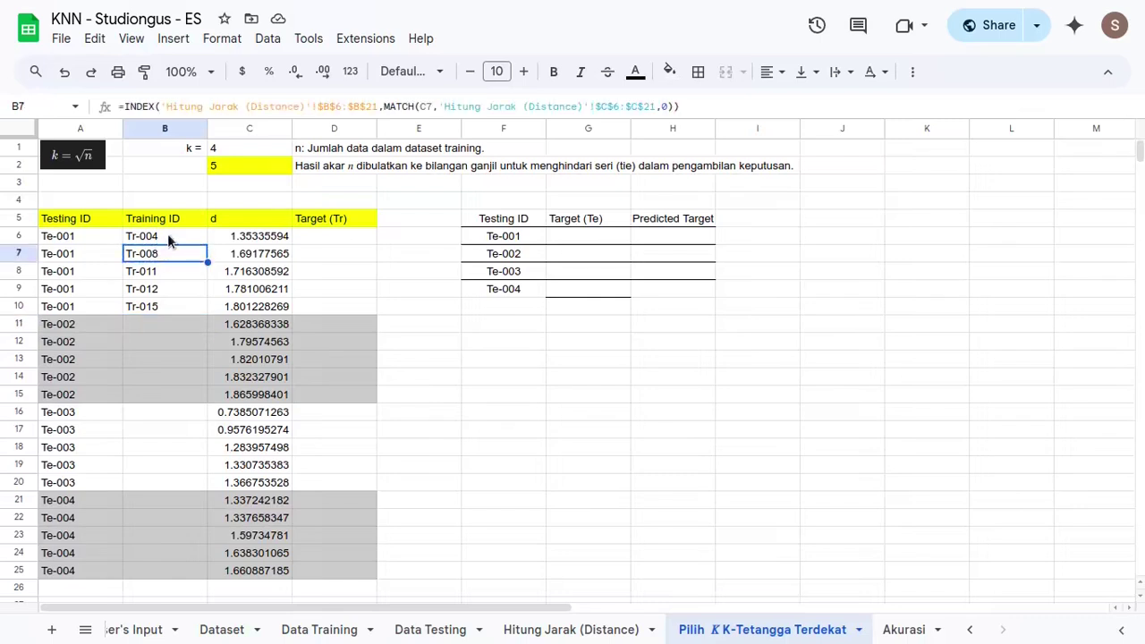
double_click(167, 235)
key("ctrl+a")
key("ctrl+c")
key("Escape")
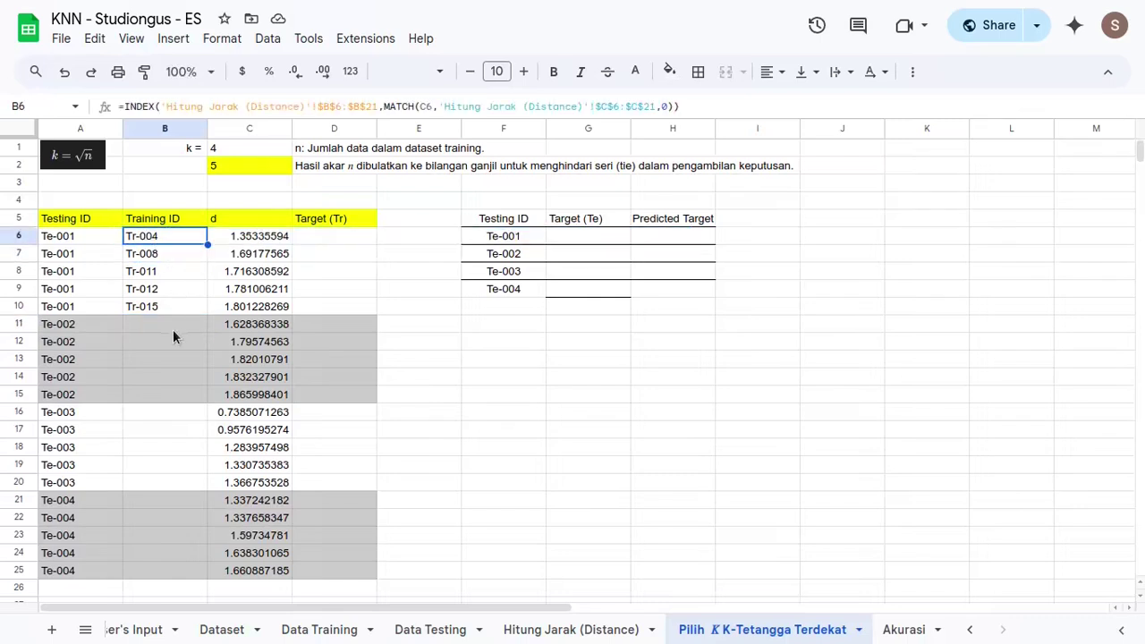
left_click(173, 329)
double_click(171, 329)
key("ctrl+v")
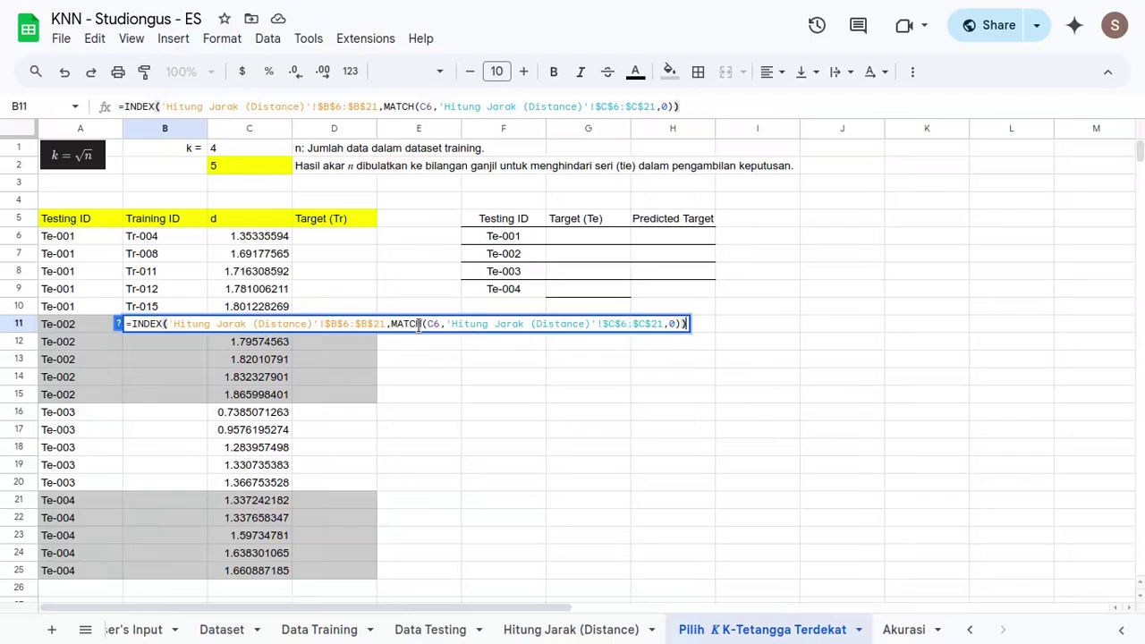
- Replace the INDEX range in the B11 formula with the Te-002 Training IDs, 'Hitung Jarak (Distance)'!B23:B38
left_click(381, 323)
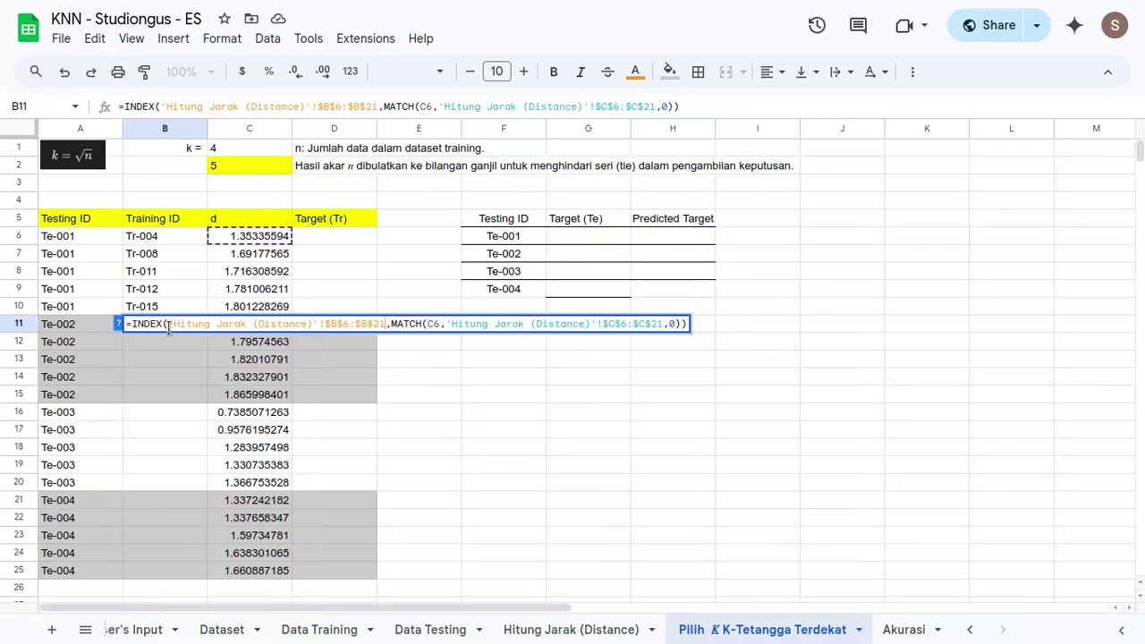
left_click_drag(168, 326, 386, 324)
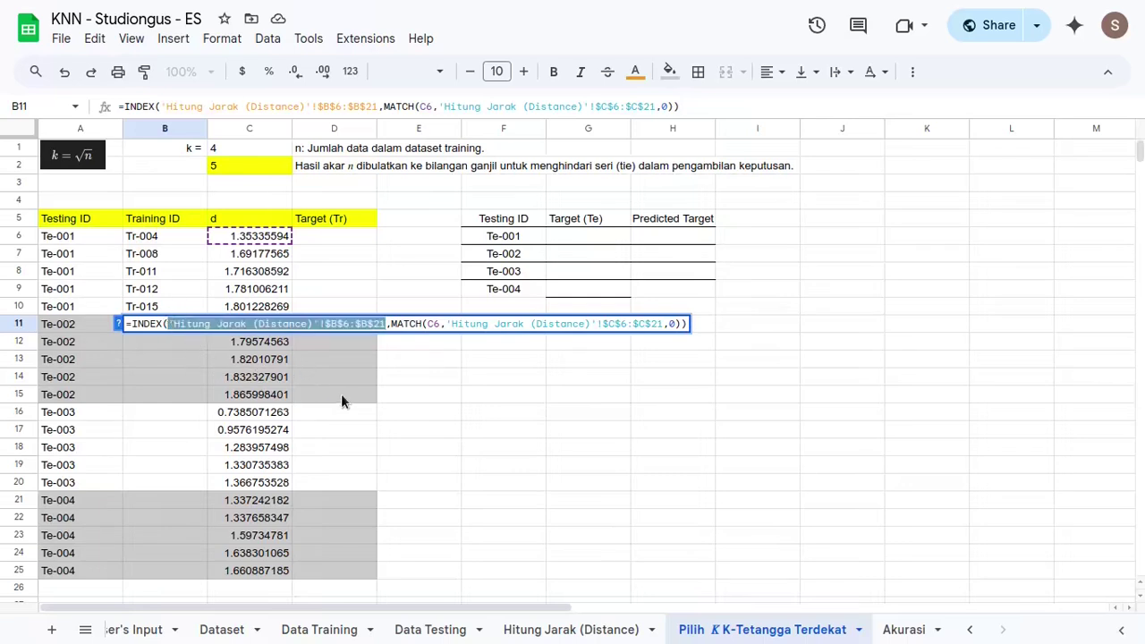
key("BackSpace")
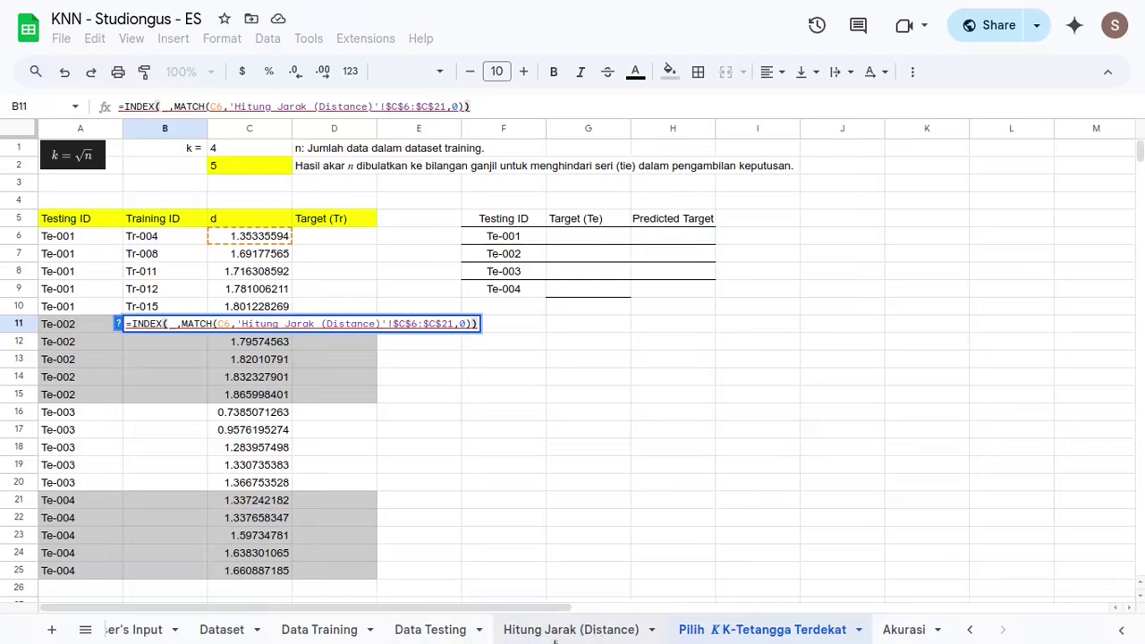
left_click(571, 629)
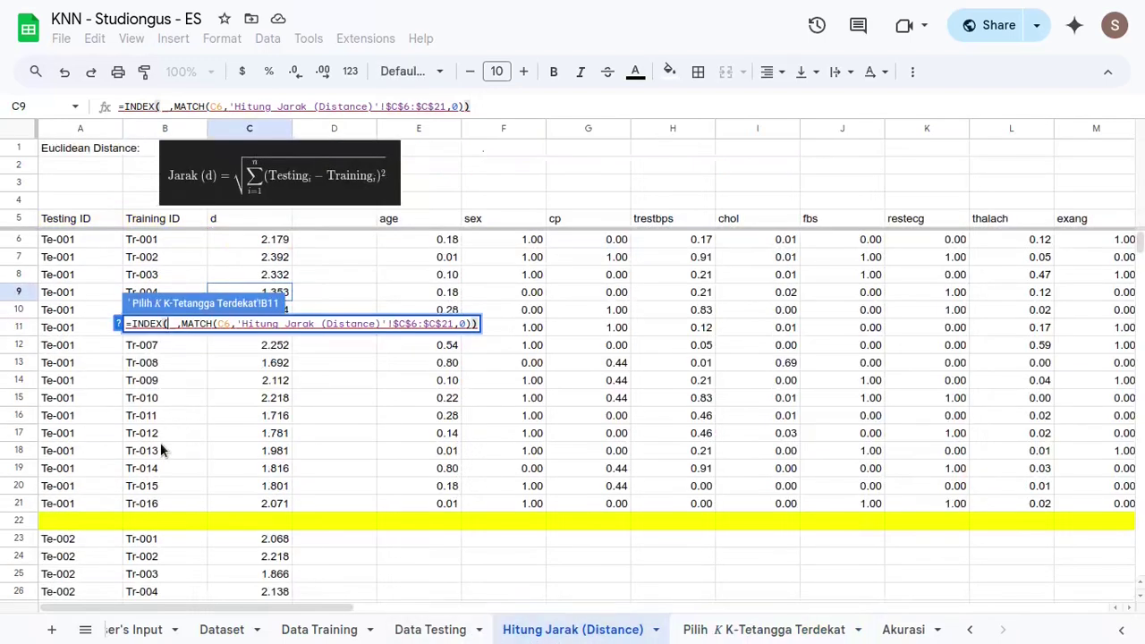
scroll(160, 443, "down", 4)
left_click(161, 343)
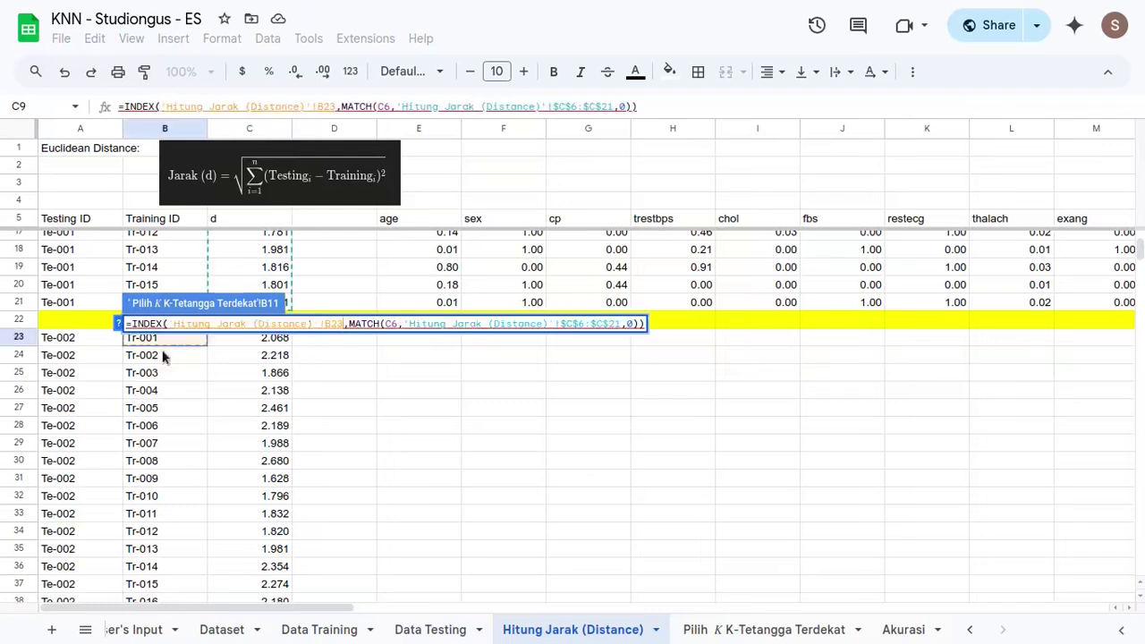
scroll(157, 416, "down", 4)
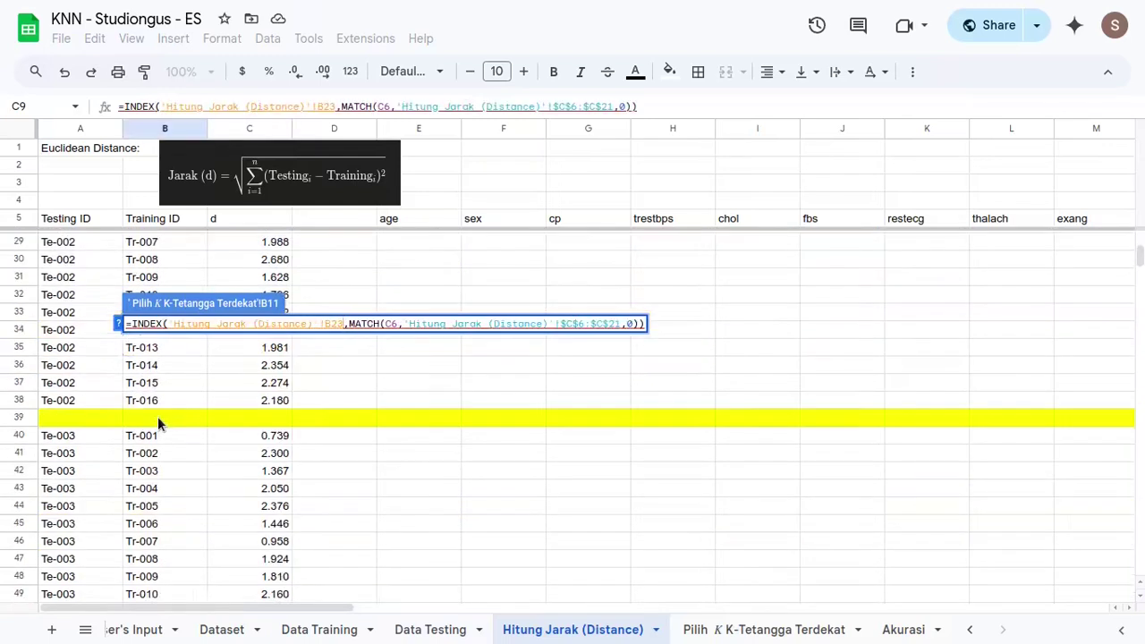
left_click(158, 417, "shift")
left_click(161, 400, "shift")
scroll(200, 485, "up", 4)
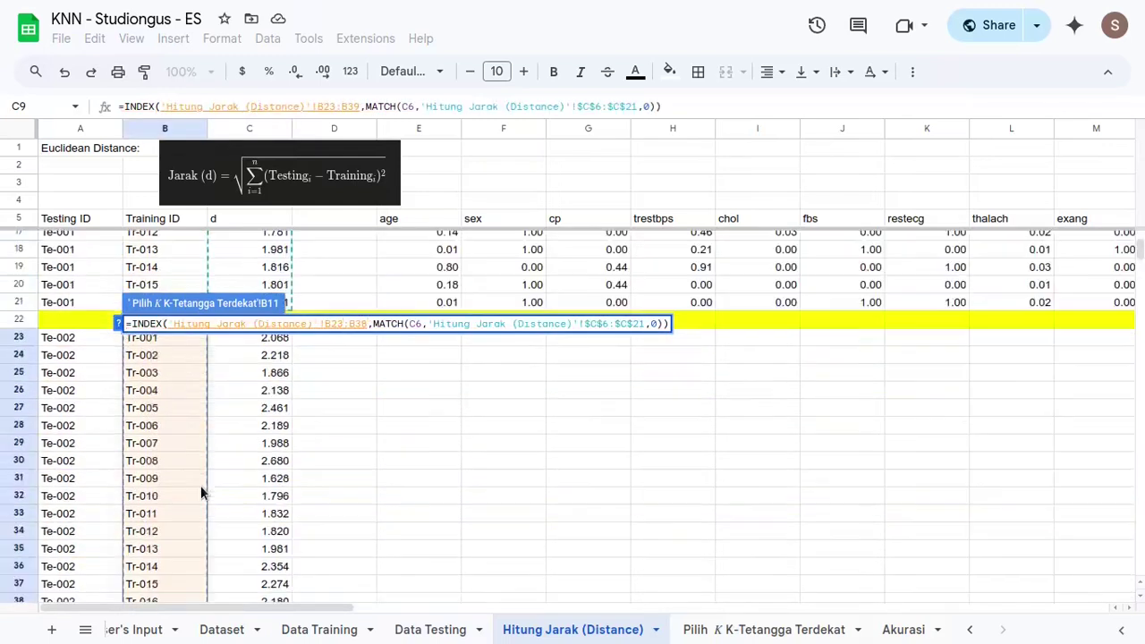
left_click(707, 629)
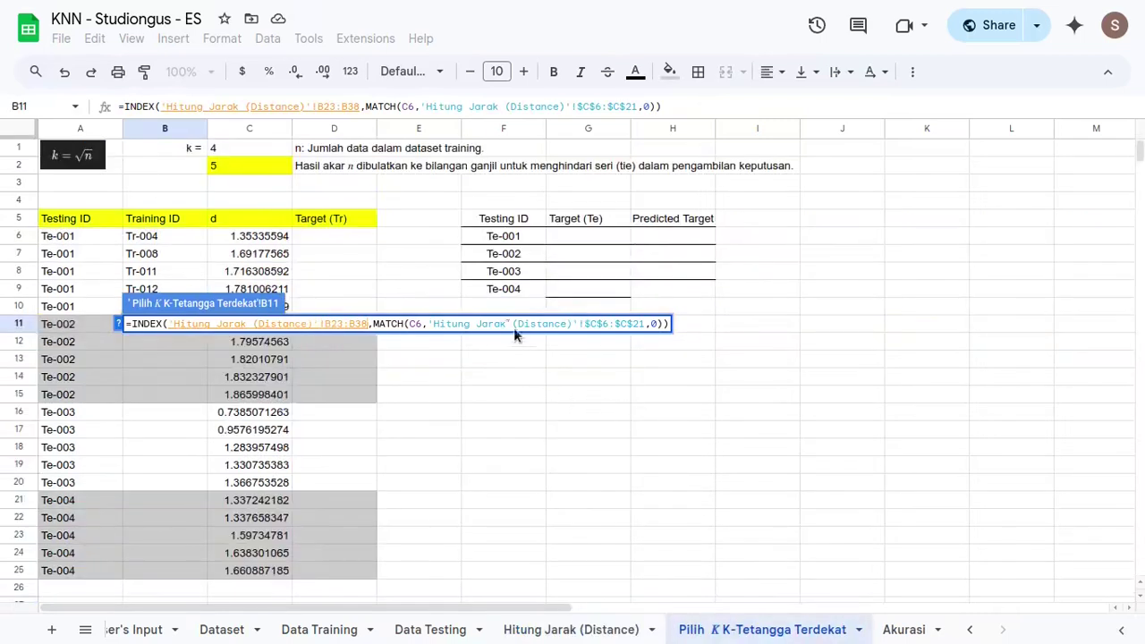
- Replace the MATCH search range in the B11 formula with the Te-002 distances, 'Hitung Jarak (Distance)'!C23:C38
left_click(427, 323)
left_click(644, 324, "shift")
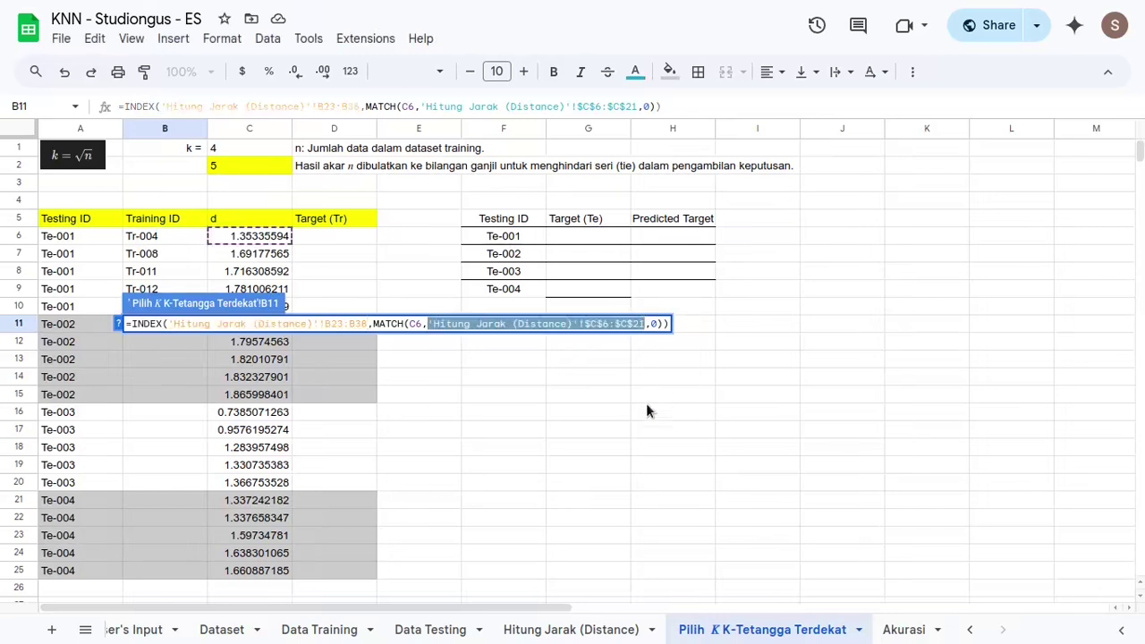
key("BackSpace")
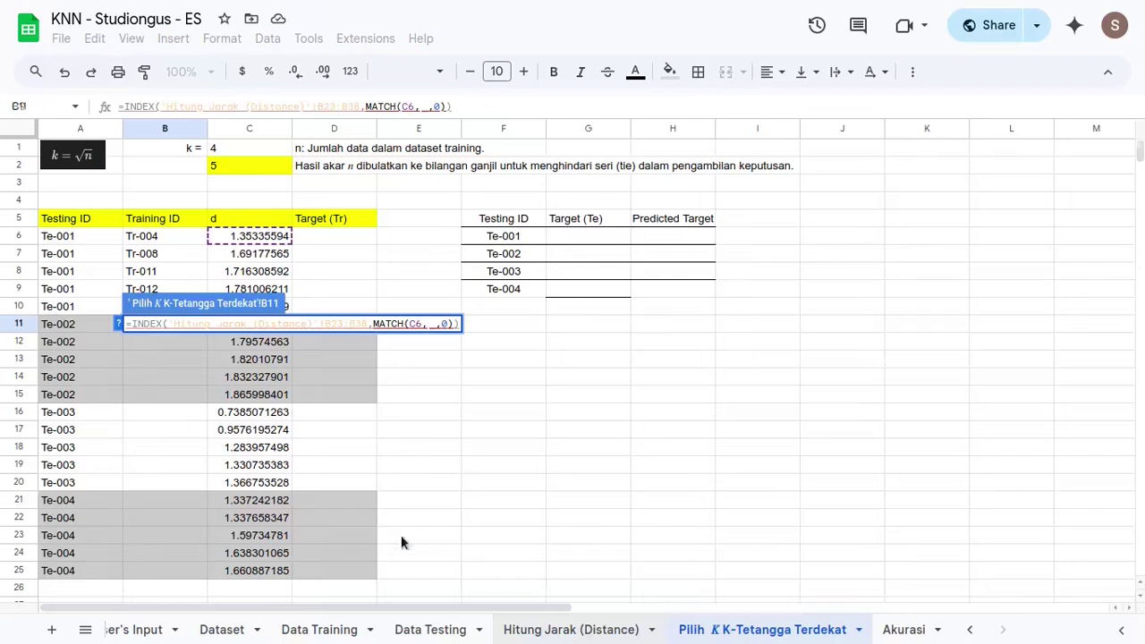
key("ctrl+shift+Page_Up")
scroll(317, 479, "up", 4)
left_click(249, 540)
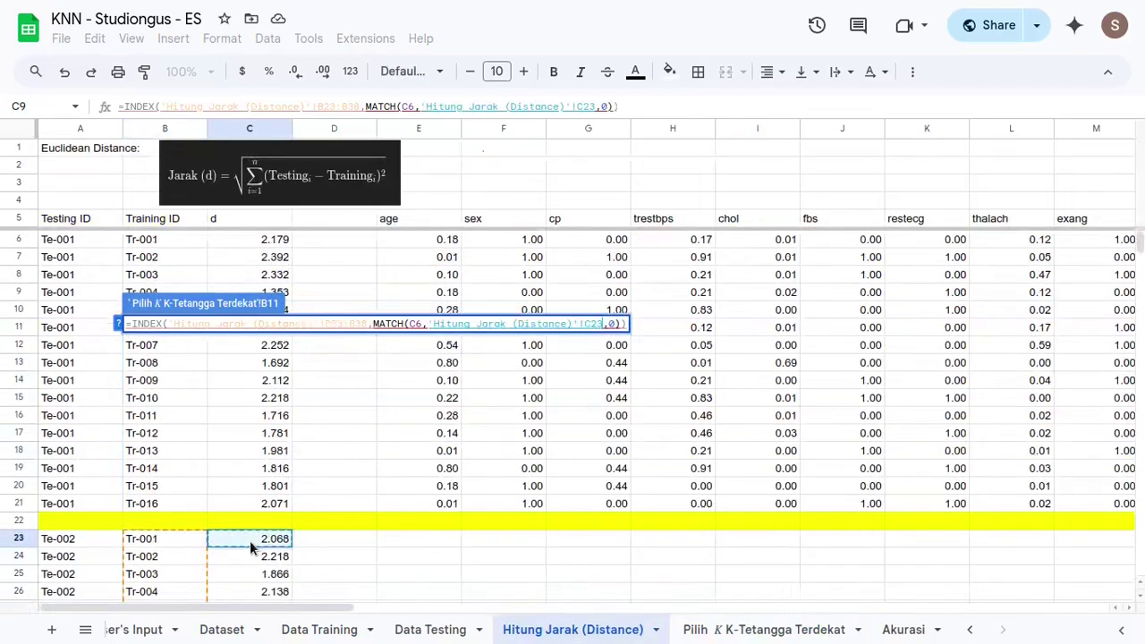
key("ctrl+shift+Down")
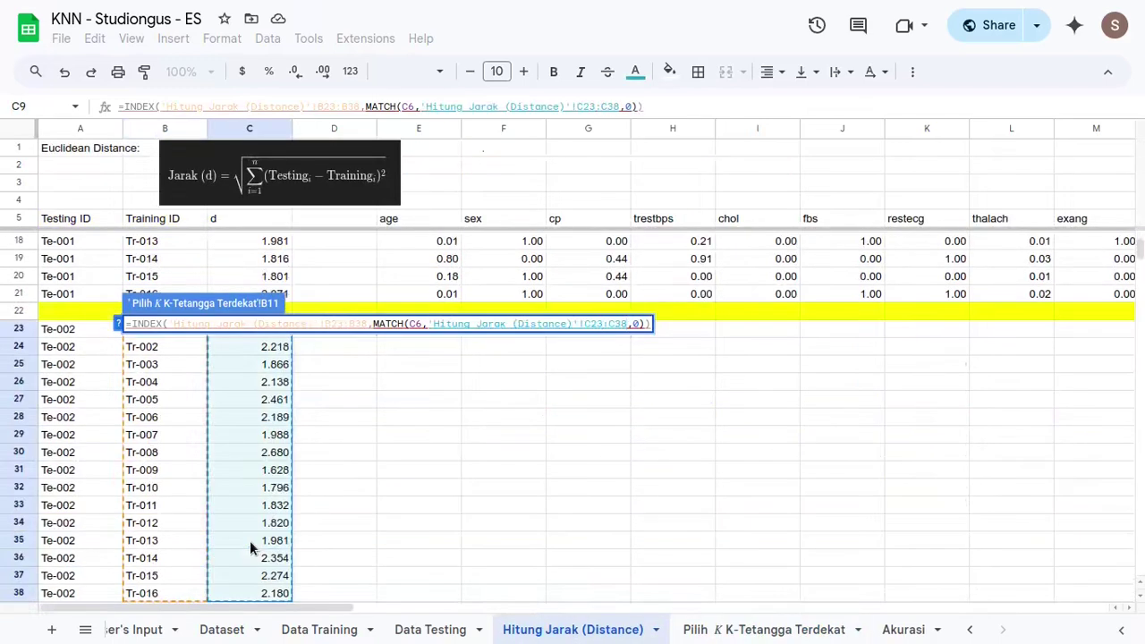
- Make both ranges in the B11 formula absolute as $C$23:$C$38 and $B$23:$B$38, and enter the formula
key("F4")
left_click(328, 324)
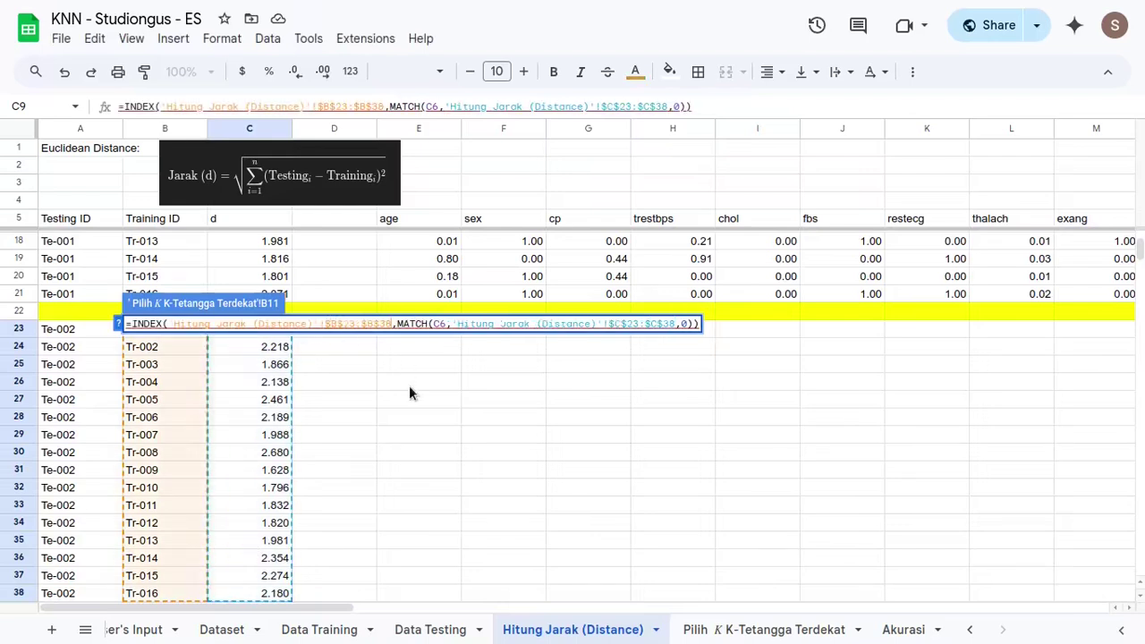
key("Return")
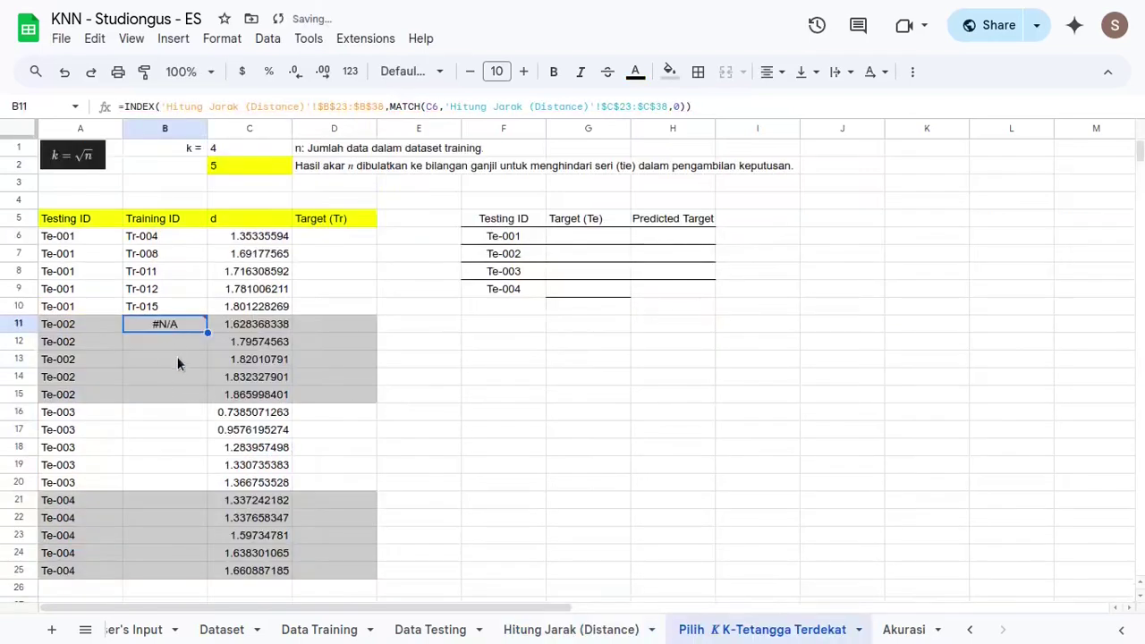
- Change the MATCH lookup value in the B11 formula to C11 and enter the formula
key("F2")
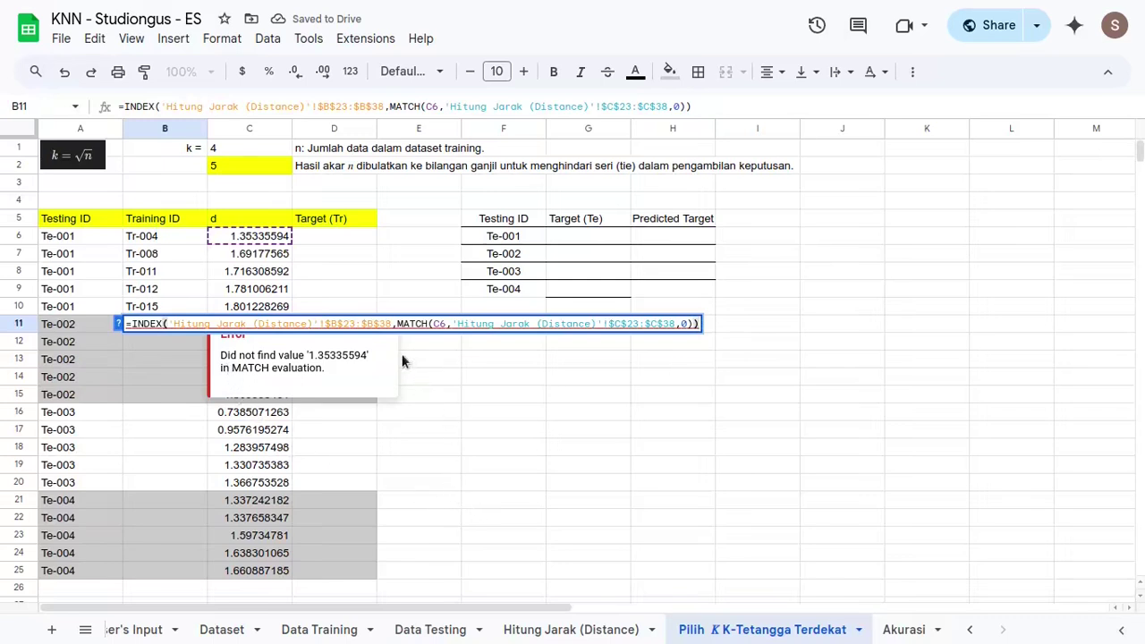
left_click(443, 323)
key("BackSpace")
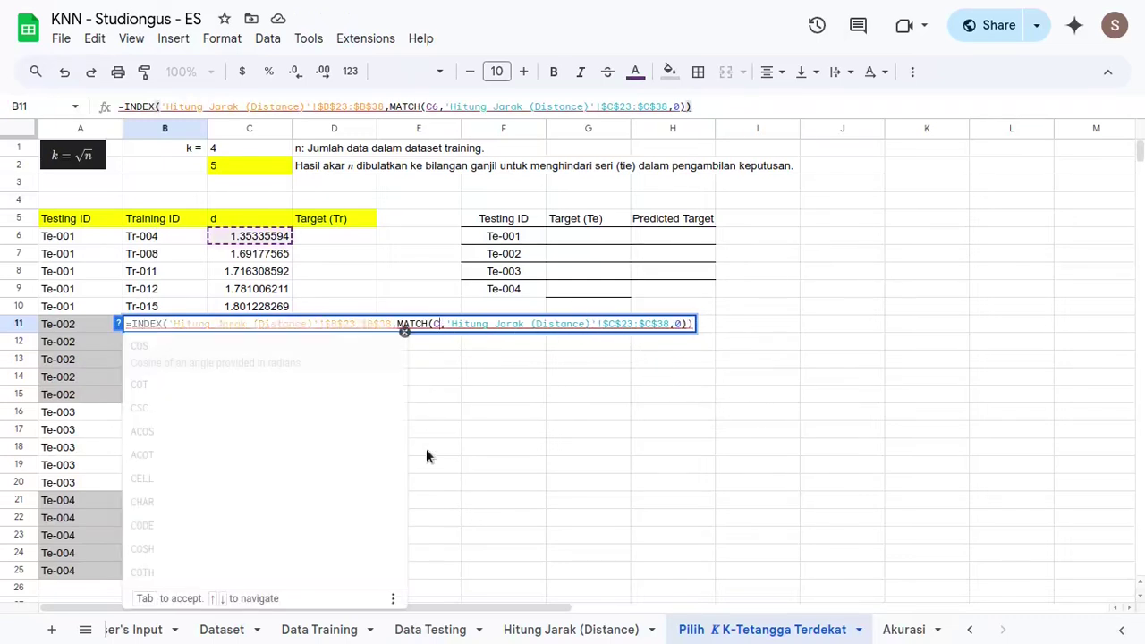
scroll(639, 509, "down", 2)
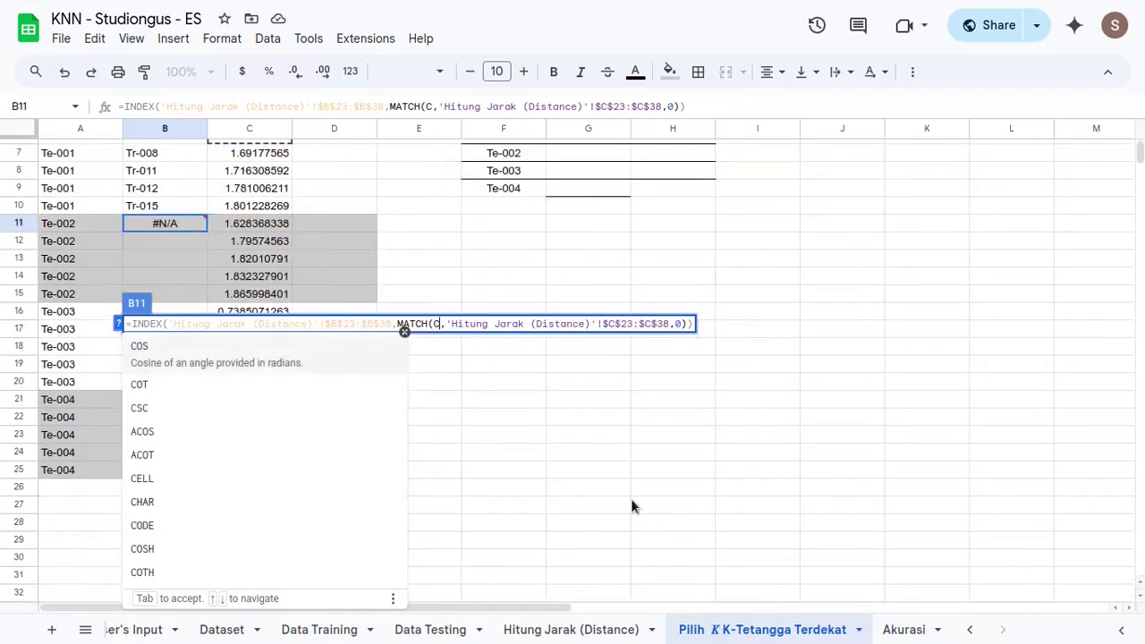
left_click(259, 224)
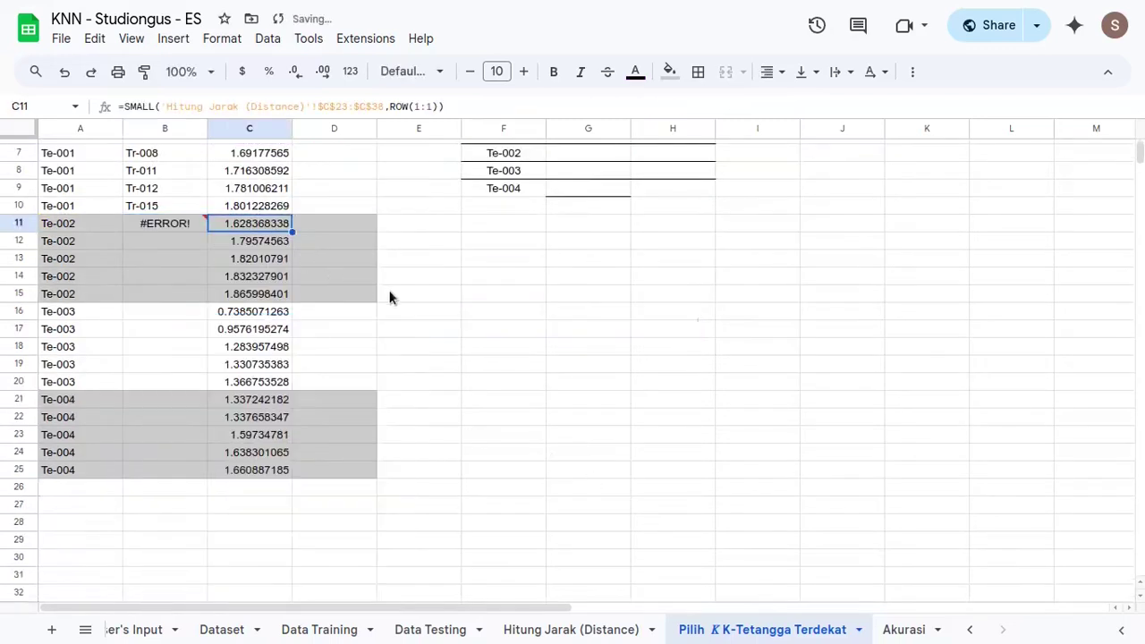
double_click(158, 224)
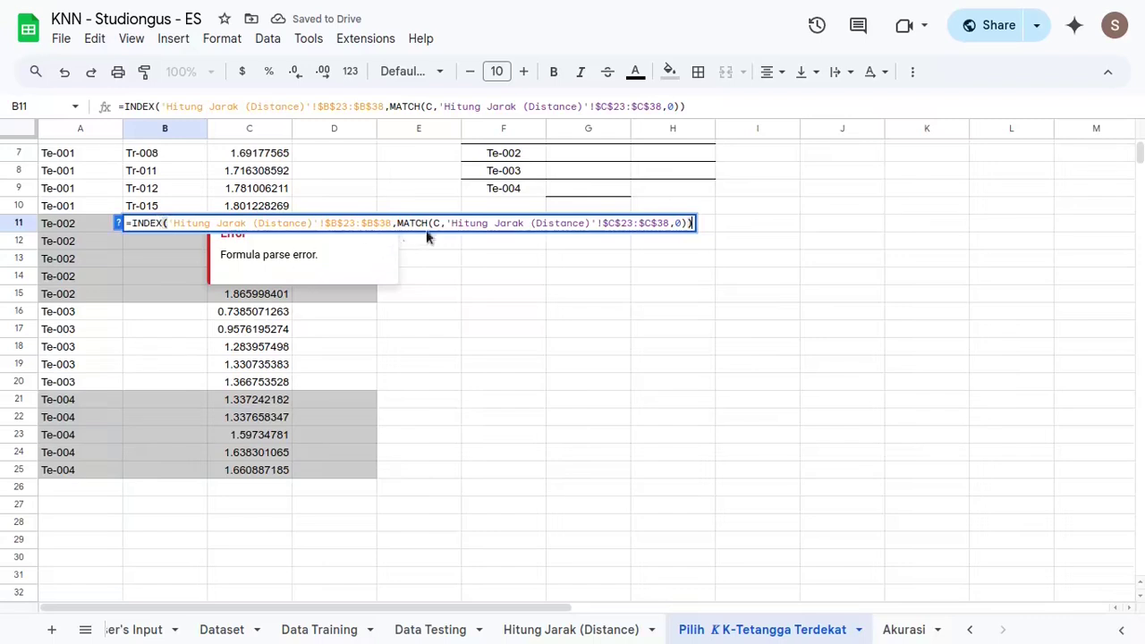
left_click(442, 224)
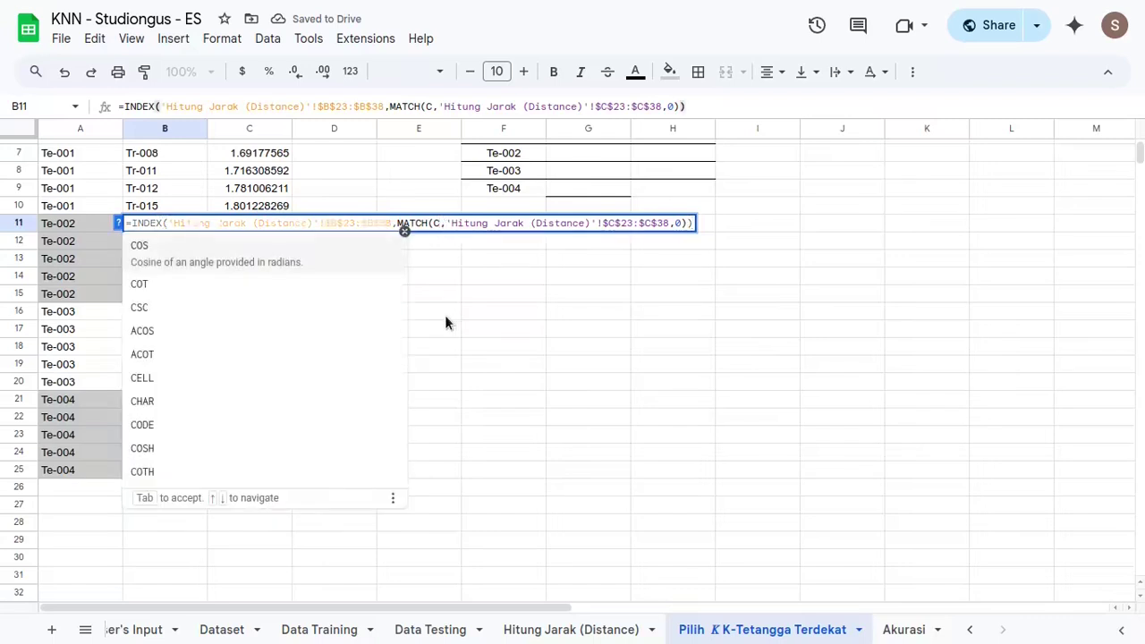
type("11")
key("Return")
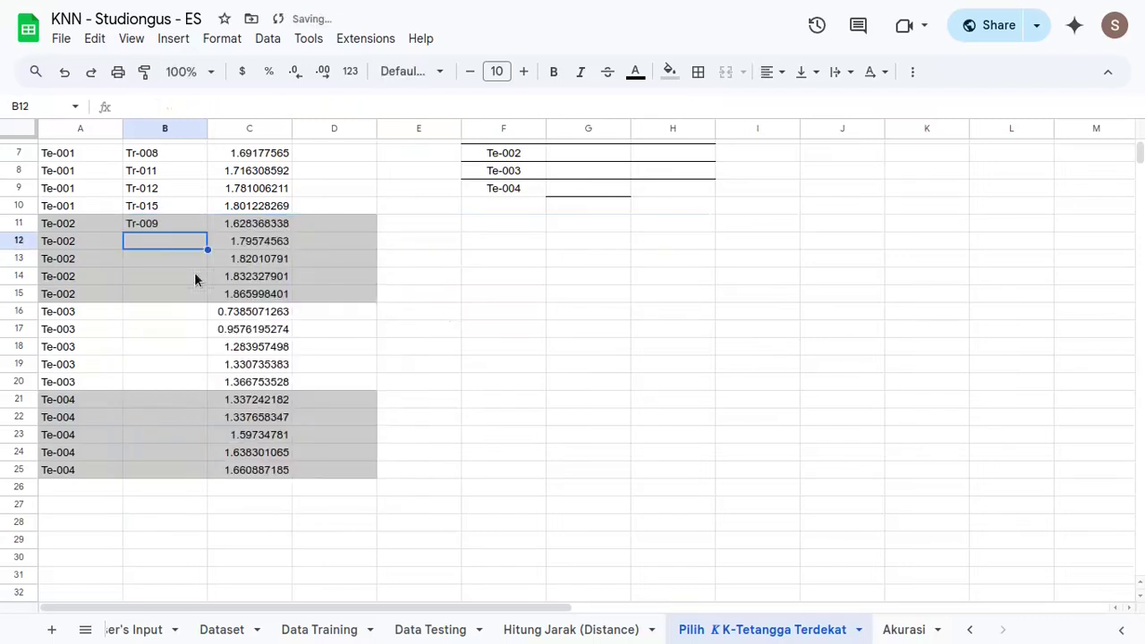
- Fill the B11 formula down through B15 for the remaining Te-002 rows
left_click(178, 225)
double_click(175, 223)
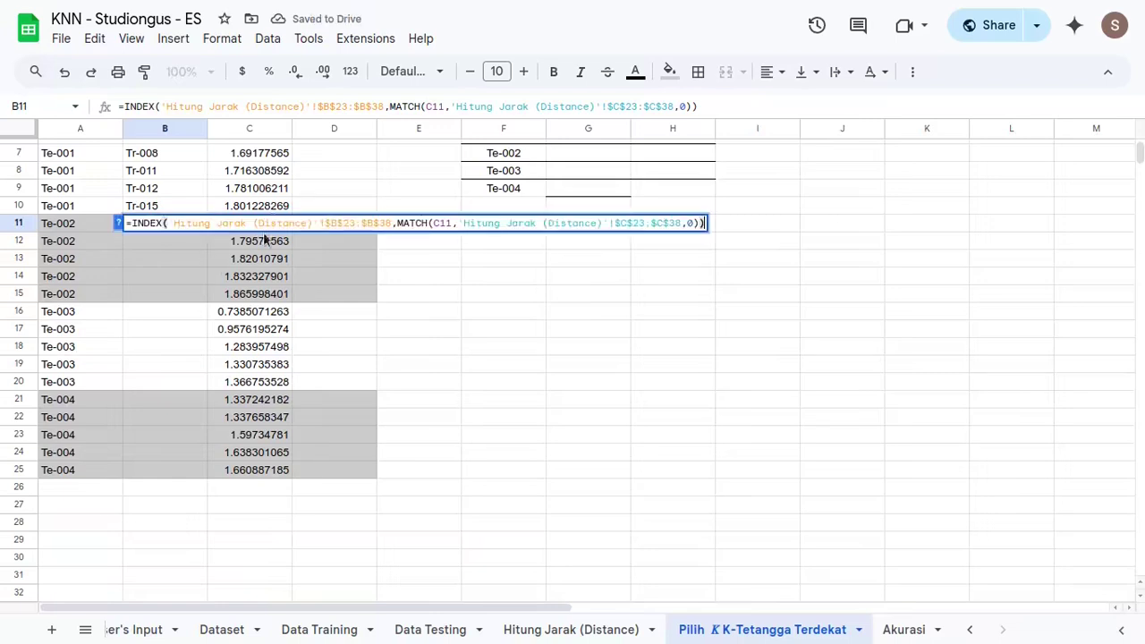
left_click(1139, 595)
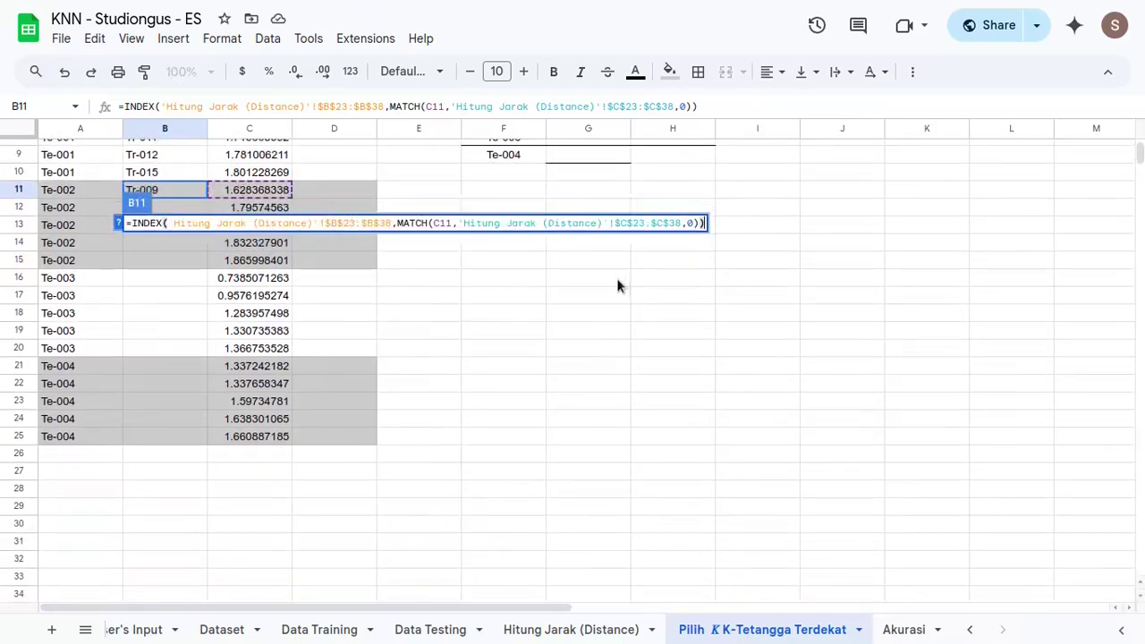
key("Escape")
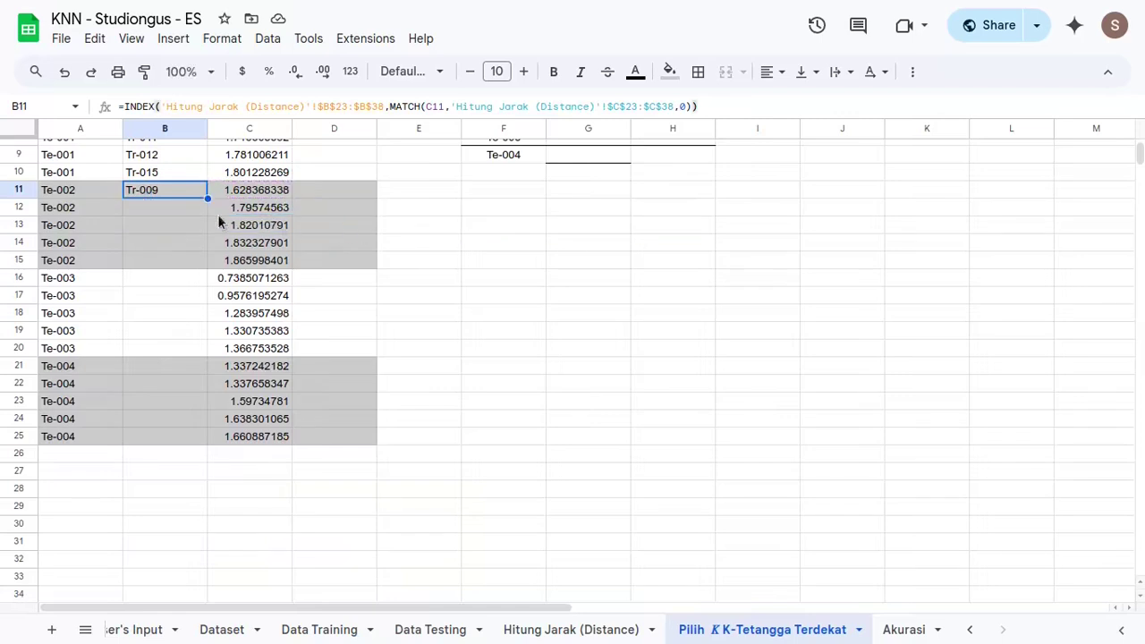
left_click(150, 264, "shift")
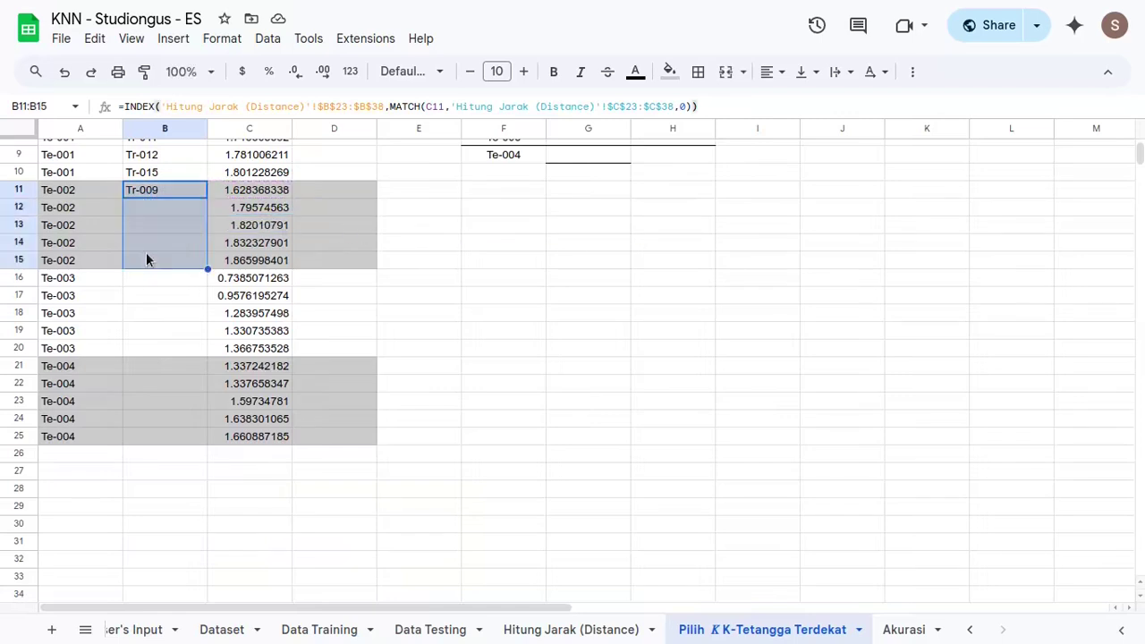
key("ctrl+d")
left_click(191, 294)
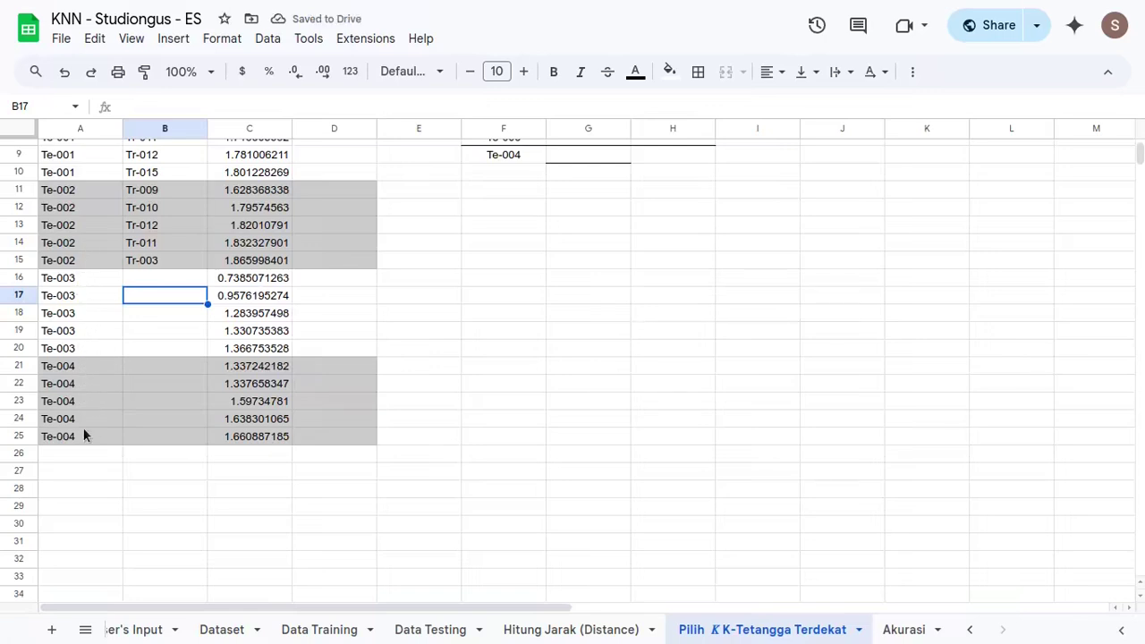
- Copy the formula text from B11 into B16, the first Te-003 row
left_click(165, 276)
left_click(161, 190)
double_click(160, 189)
key("ctrl+a")
key("ctrl+c")
key("Escape")
double_click(181, 277)
key("ctrl+v")
key("Return")
- Change the MATCH lookup value in the B16 formula to C16
double_click(185, 280)
left_click(455, 277)
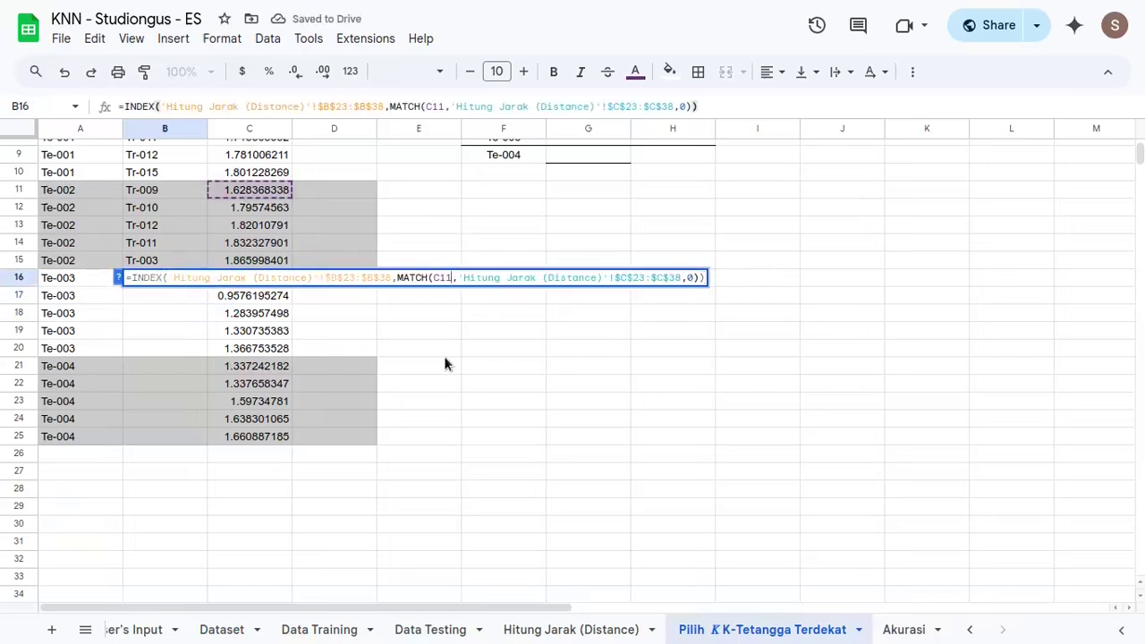
key("BackSpace")
type("6")
- Replace the INDEX range in the B16 formula with the Te-003 Training IDs, 'Hitung Jarak (Distance)'!B40:B55
left_click(389, 277)
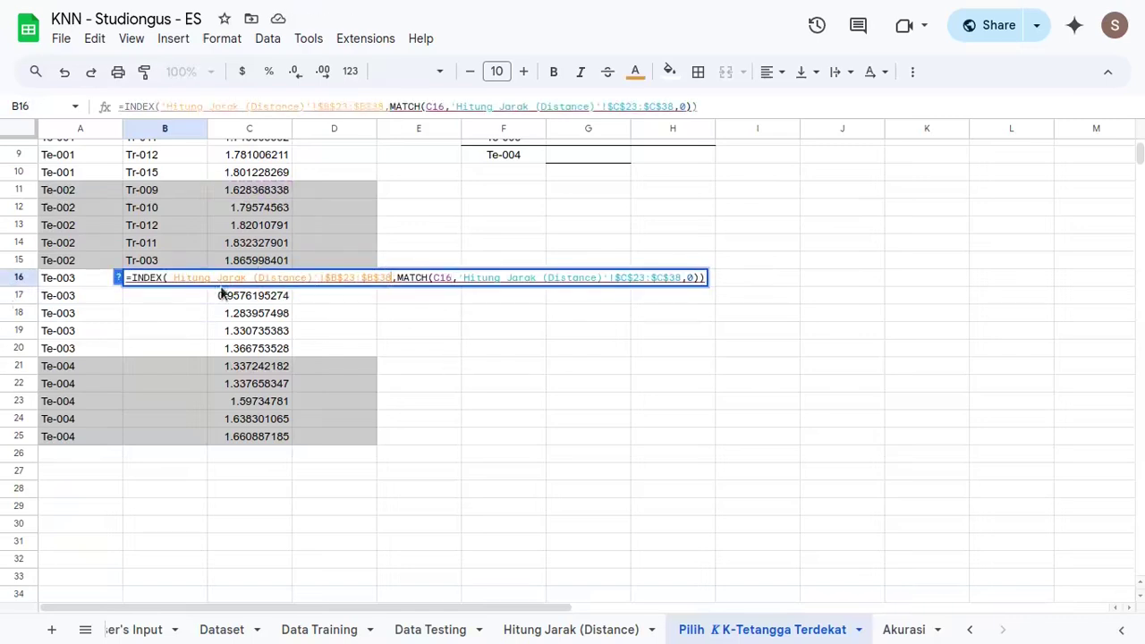
left_click_drag(174, 279, 168, 279)
key("BackSpace")
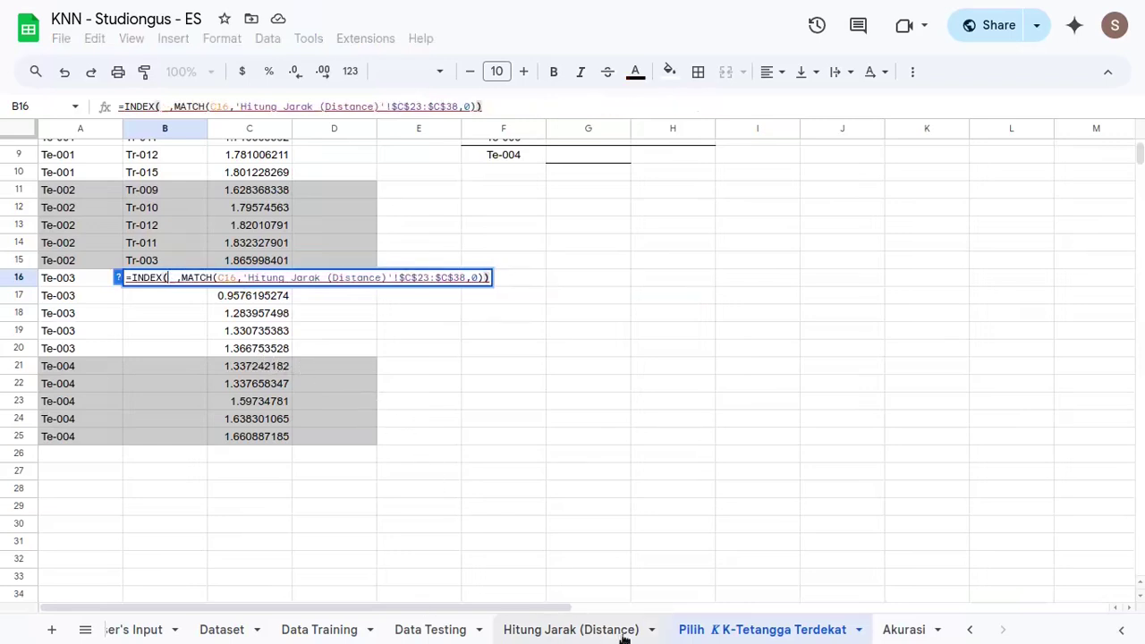
left_click(591, 637)
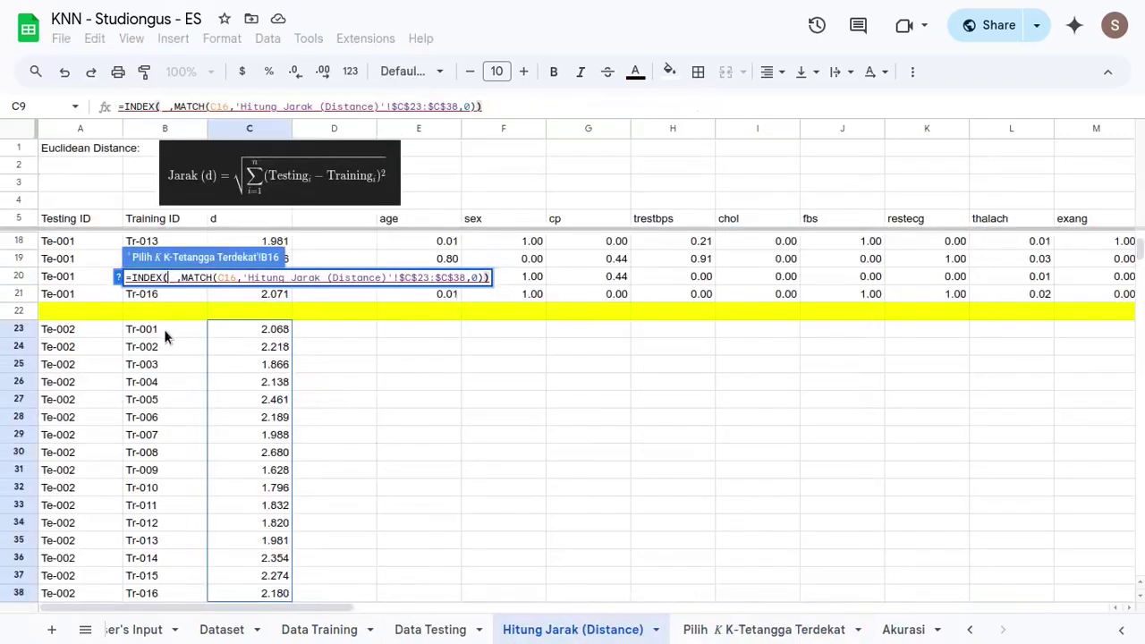
scroll(185, 438, "down", 5)
scroll(170, 436, "up", 2)
scroll(62, 421, "down", 2)
scroll(123, 456, "up", 1)
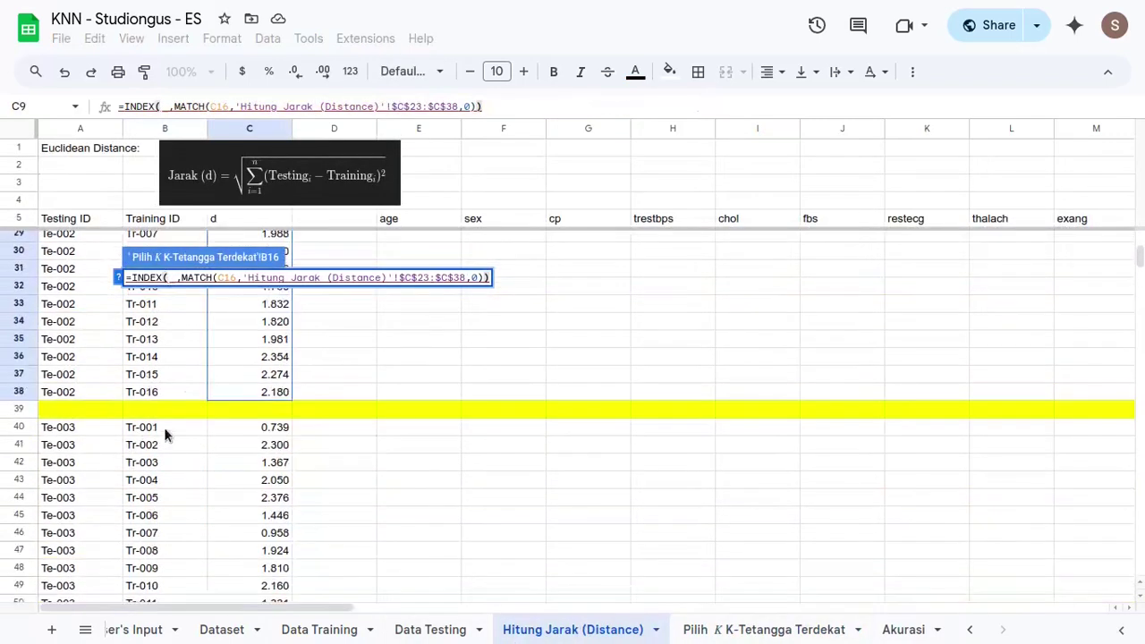
left_click(170, 429)
key("ctrl+shift+Down")
- Replace the MATCH search range in the B16 formula with the Te-003 distances, 'Hitung Jarak (Distance)'!C40:C55
left_click(439, 277)
left_click_drag(437, 277, 653, 278)
key("BackSpace")
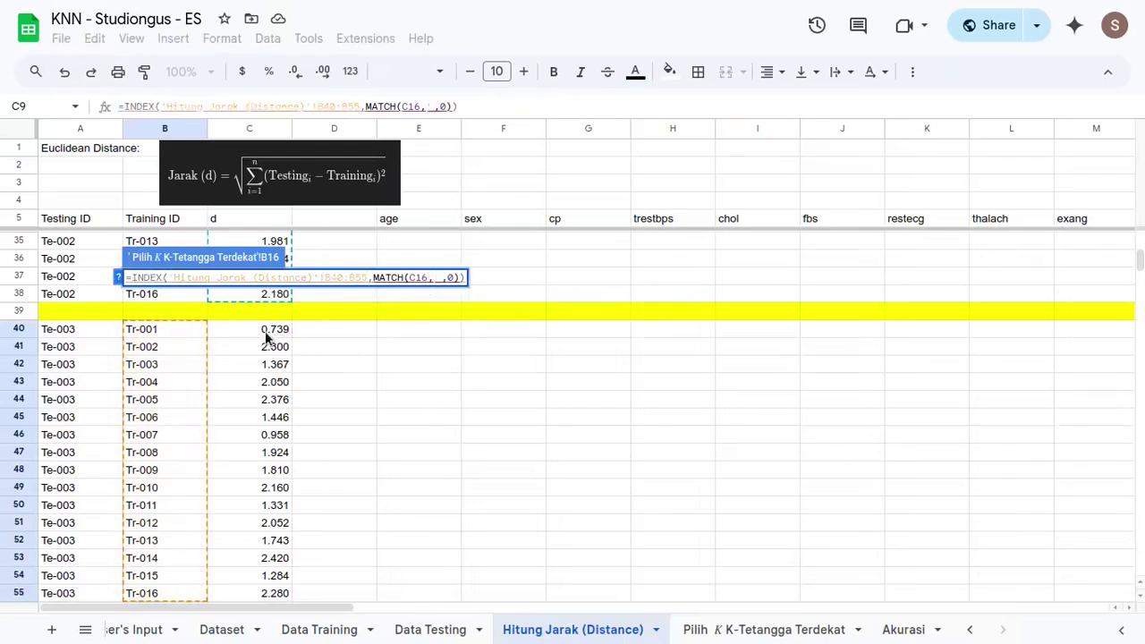
left_click(266, 337)
scroll(286, 385, "down", 2)
left_click(270, 494, "shift")
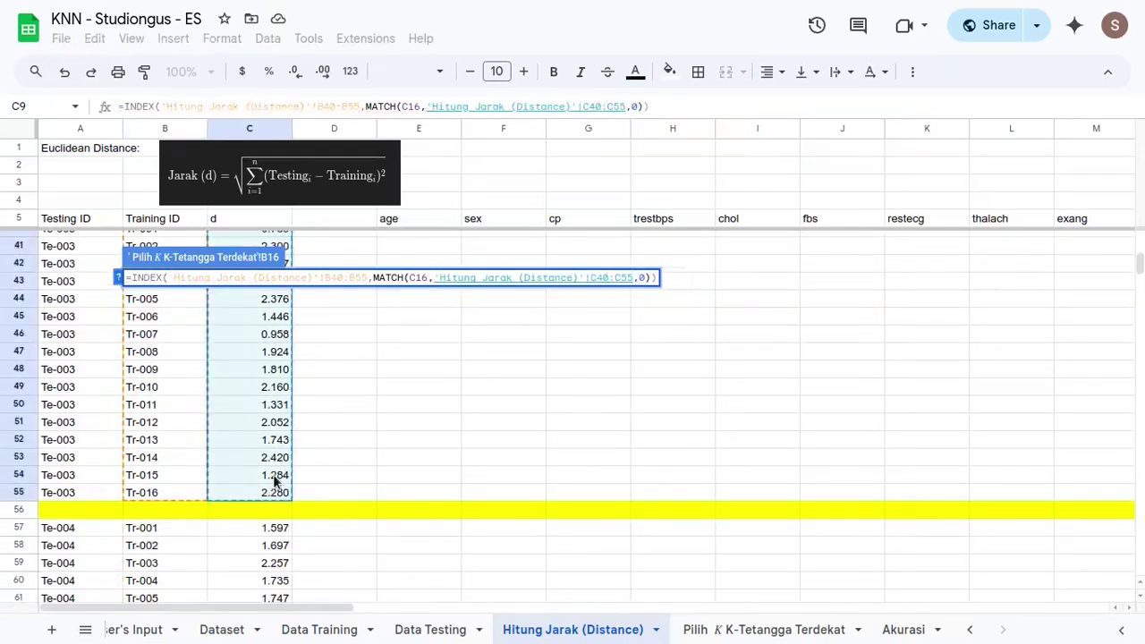
- Make both ranges in the B16 formula absolute as $C$40:$C$55 and $B$40:$B$55, and fill the formula down through B20
key("F4")
left_click(338, 277)
key("F4")
key("Return")
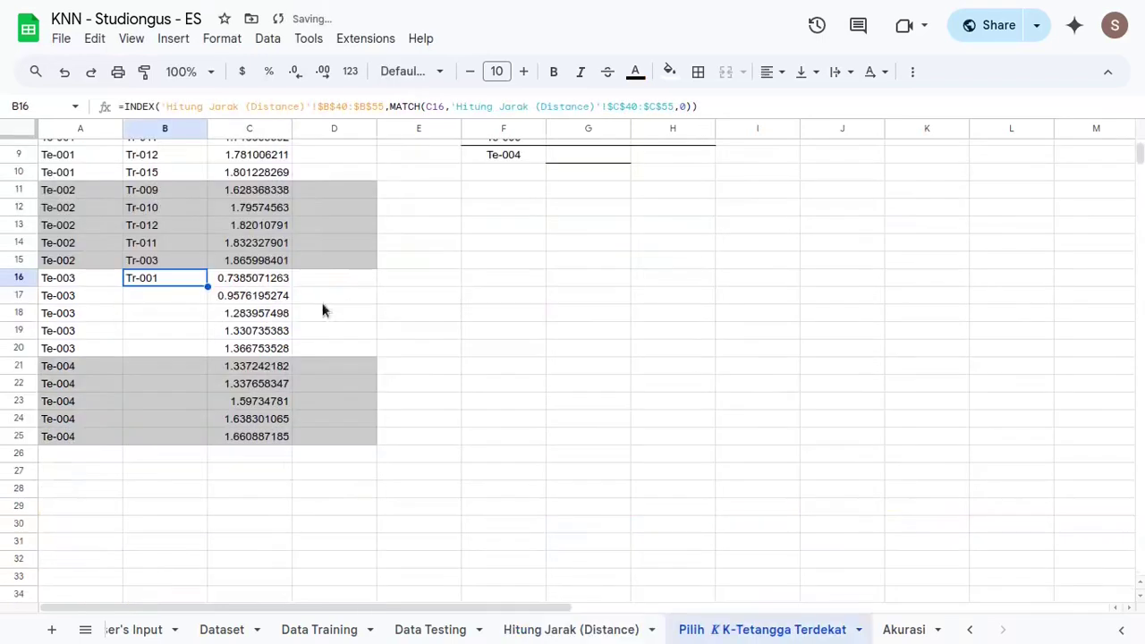
left_click(167, 352, "shift")
key("ctrl+d")
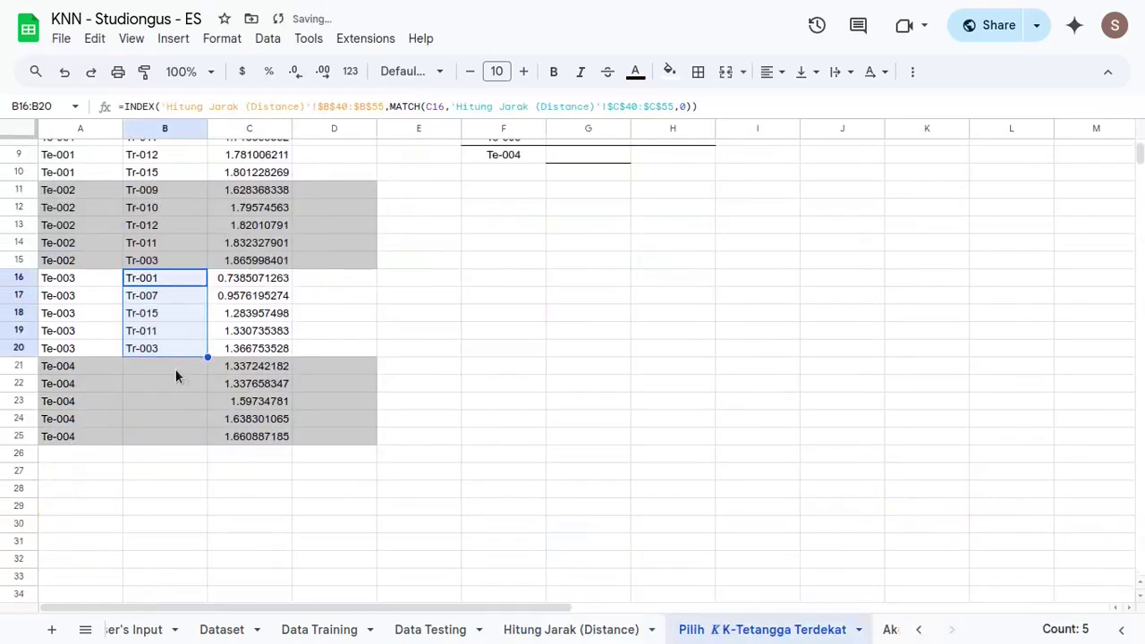
- Paste the copied INDEX/MATCH formula into B21, the first Te-004 row, and change its lookup value to C21
double_click(174, 368)
key("ctrl+v")
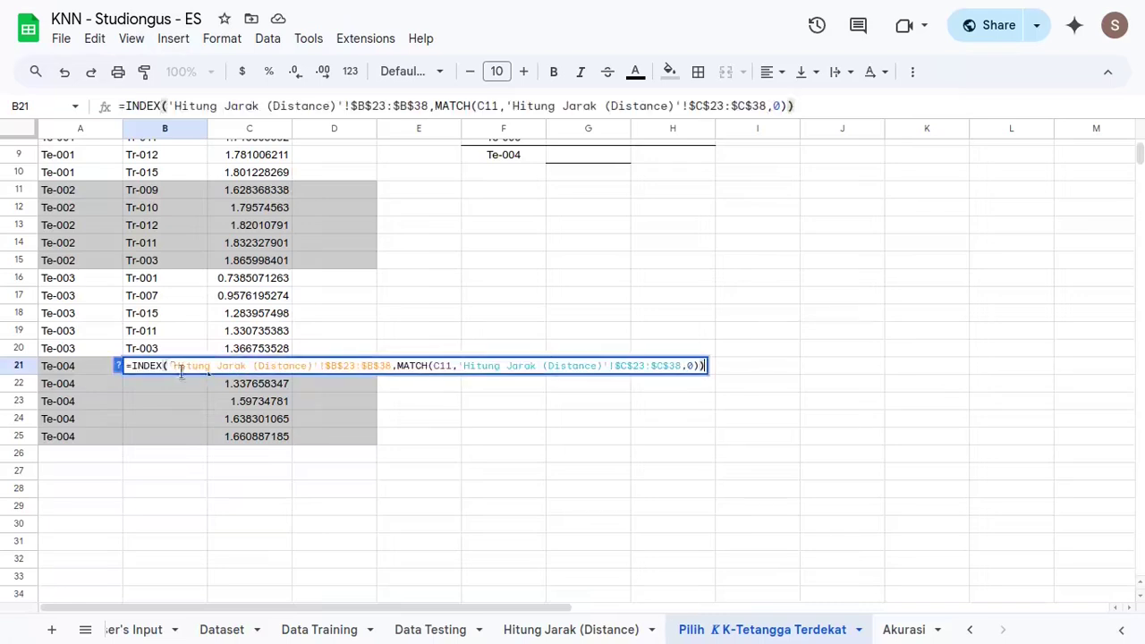
left_click(444, 367)
key("BackSpace")
type("2")
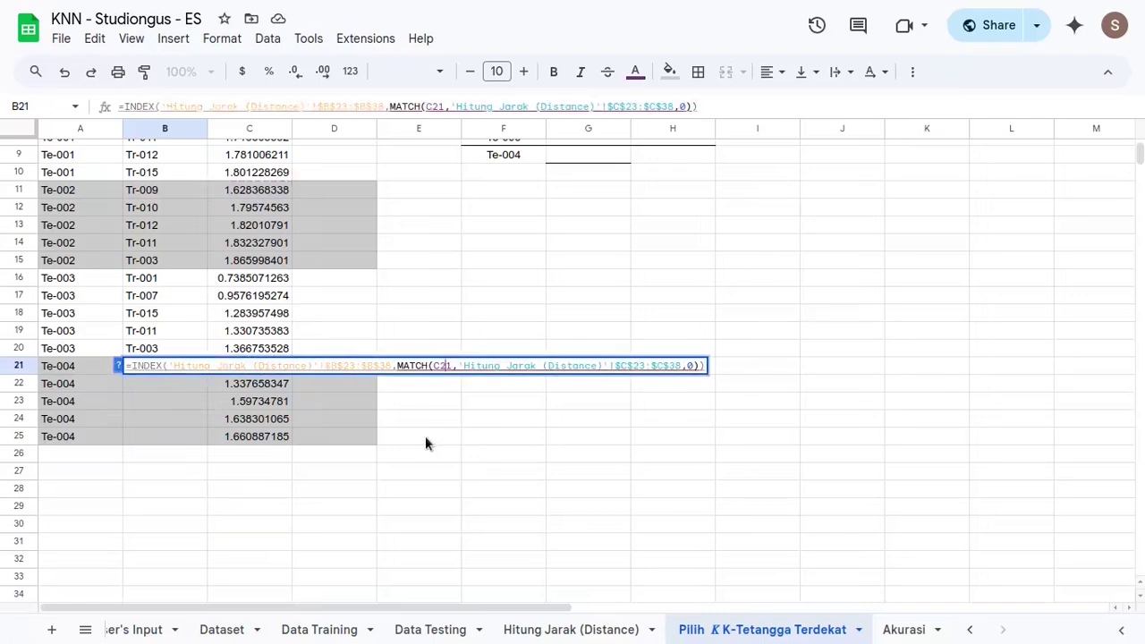
- Replace the INDEX range in the B21 formula with the absolute Te-004 Training IDs, 'Hitung Jarak (Distance)'!$B$57:$B$72
left_click(391, 366)
left_click(165, 366, "shift")
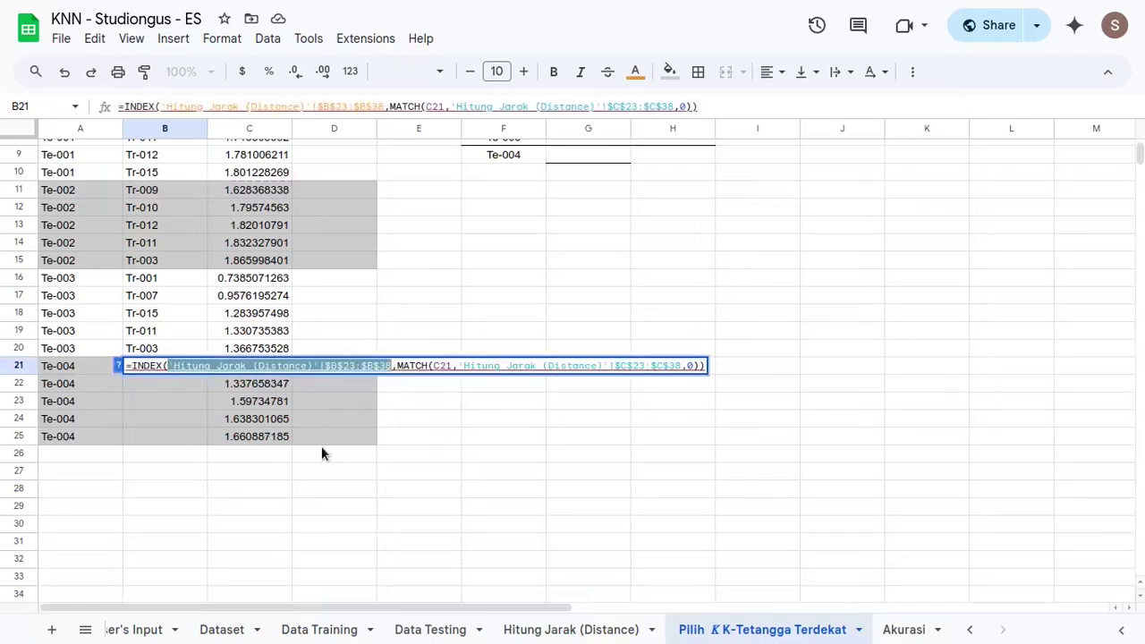
key("BackSpace")
left_click(570, 630)
scroll(107, 430, "down", 3)
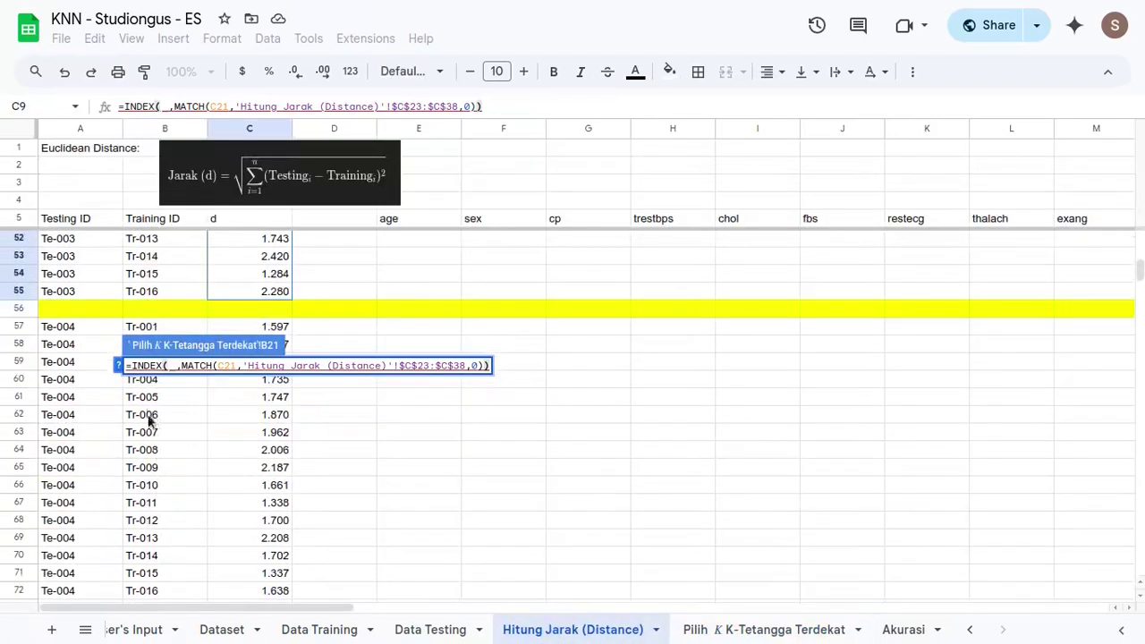
left_click(146, 329)
key("ctrl+shift+Down")
key("F4")
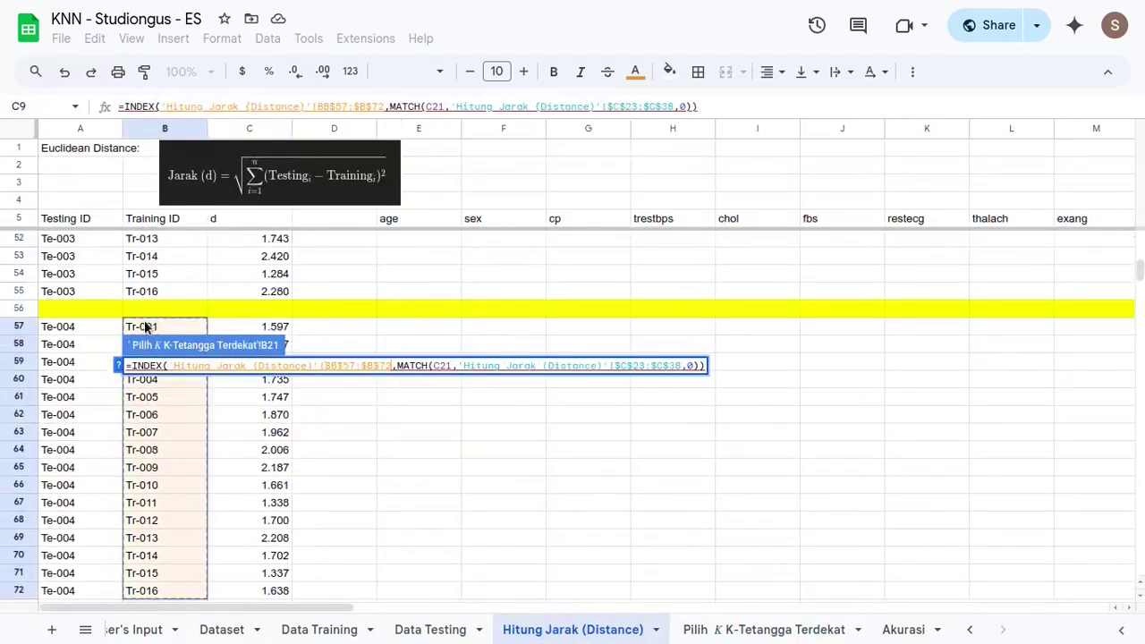
- Replace the MATCH search range in the B21 formula with 'Hitung Jarak (Distance)'!$C$57:$C$72 and enter the formula
left_click(459, 365)
left_click(675, 365, "shift")
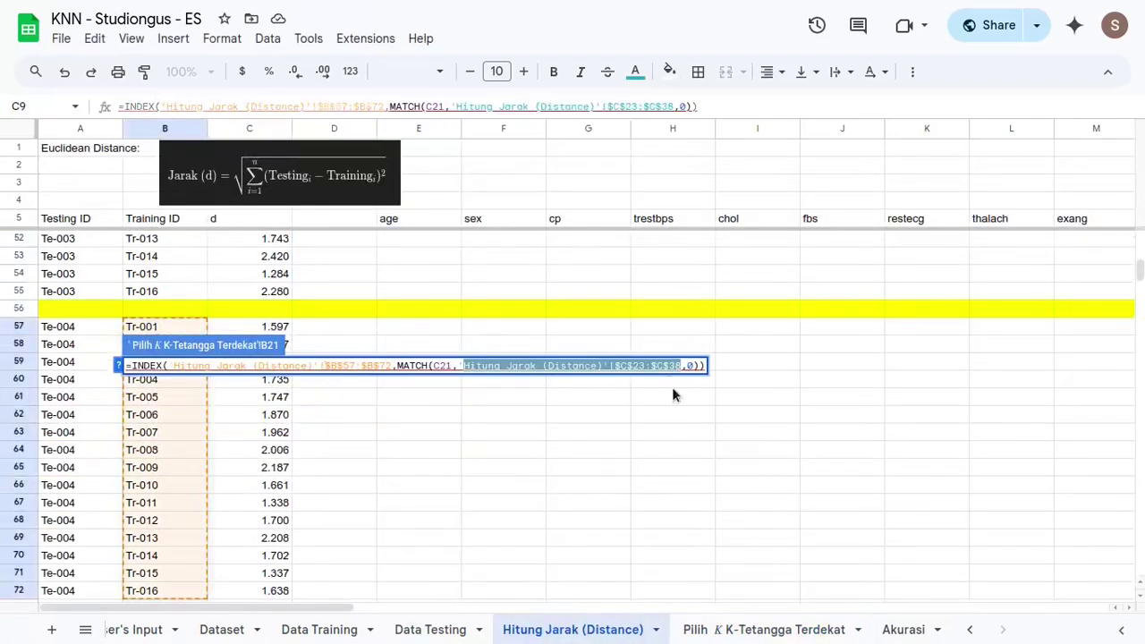
key("BackSpace")
left_click(275, 432)
key("ctrl+space")
key("F4")
key("Return")
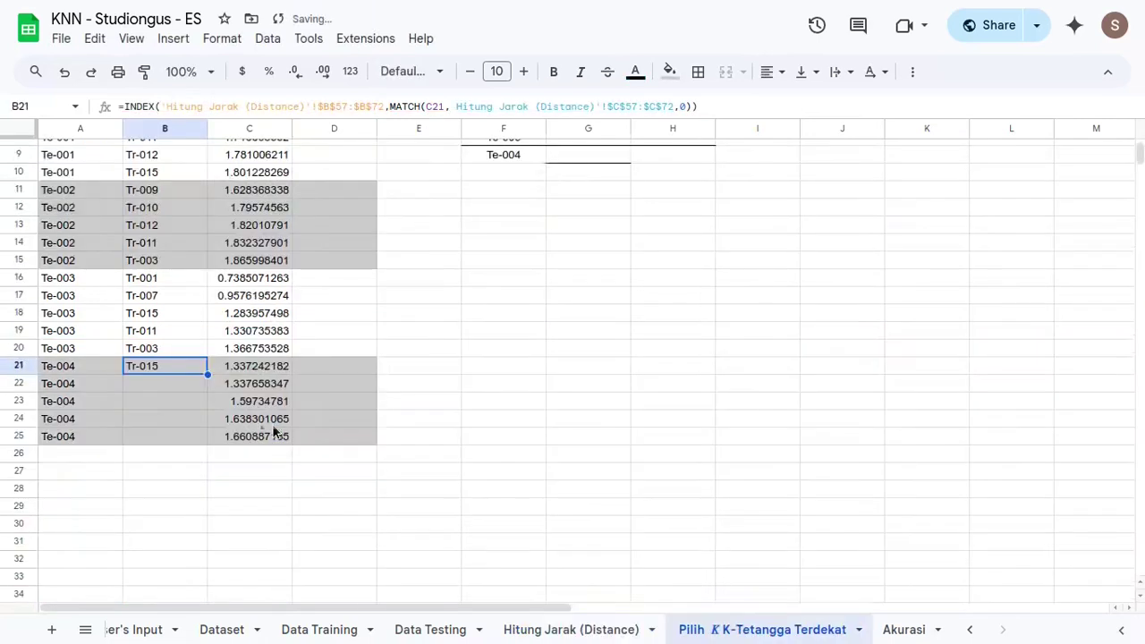
- Fill the B21 formula down through B25 for the remaining Te-004 rows
left_click(182, 438, "shift")
key("ctrl+d")
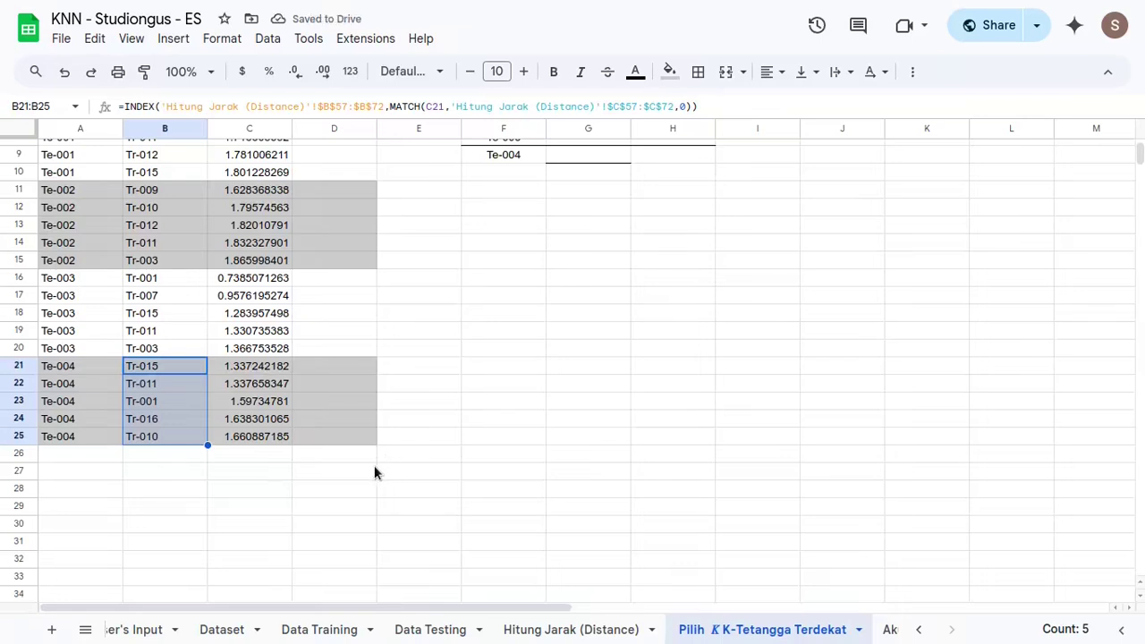
scroll(354, 438, "up", 3)
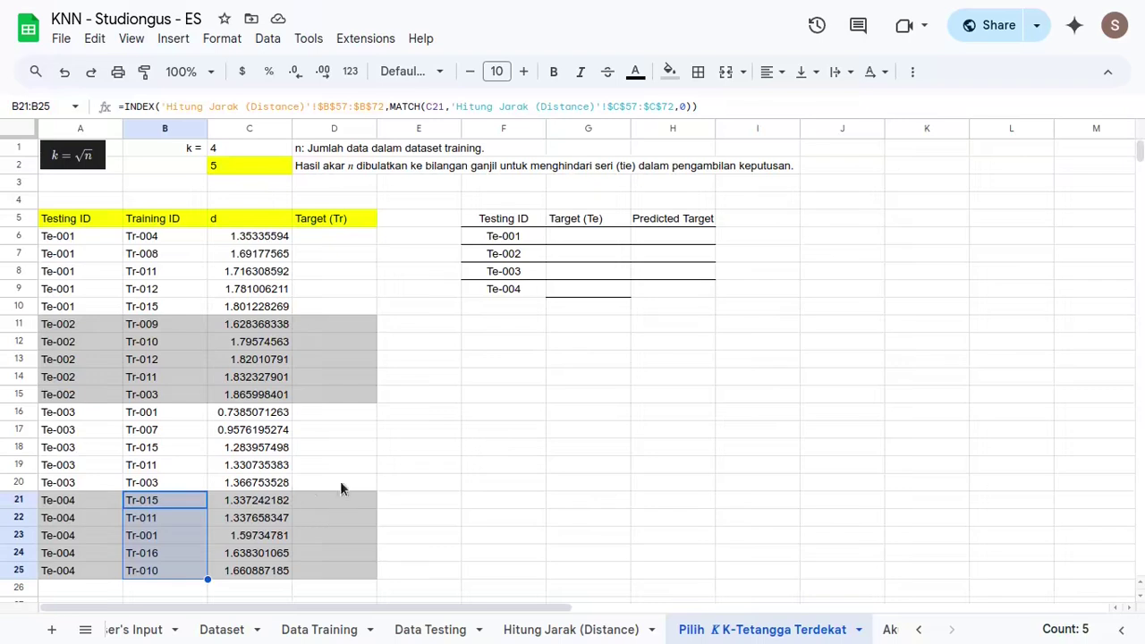
- Start a VLOOKUP formula in D6, the first Target (Tr) cell, with the Training ID in B6 as its search key
left_click(336, 224)
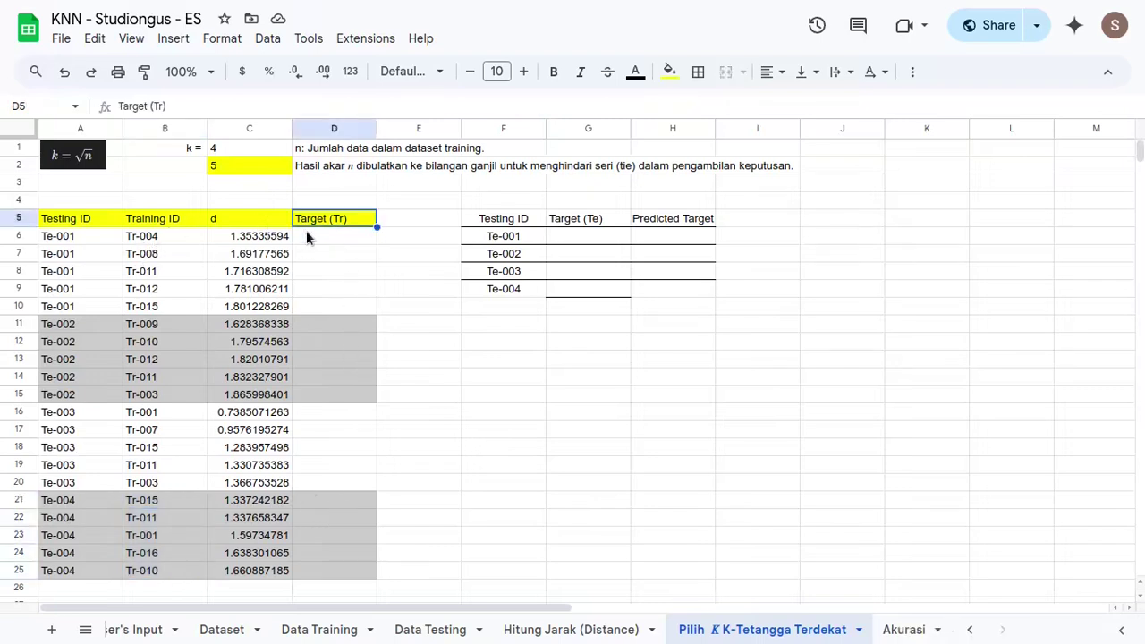
left_click(306, 233)
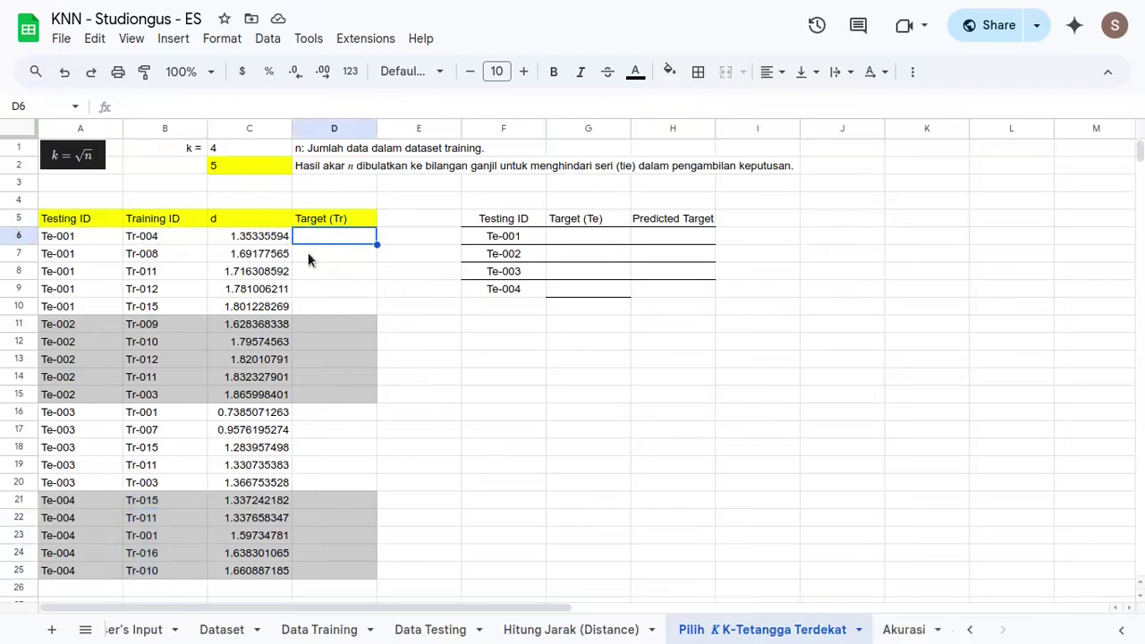
left_click_drag(173, 231, 175, 306)
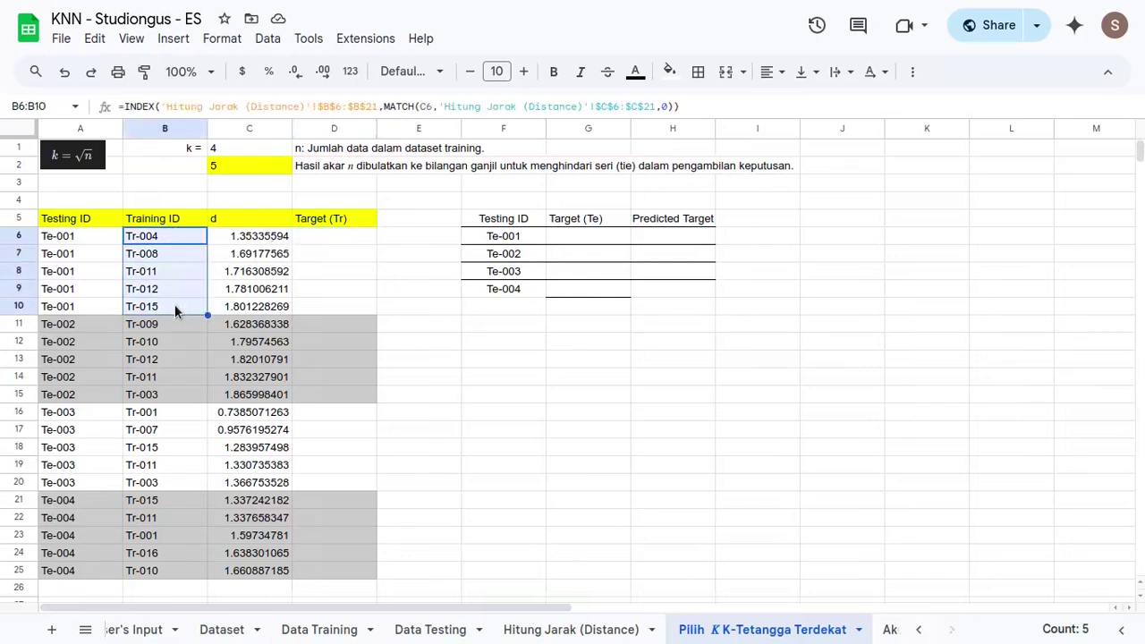
left_click(354, 237)
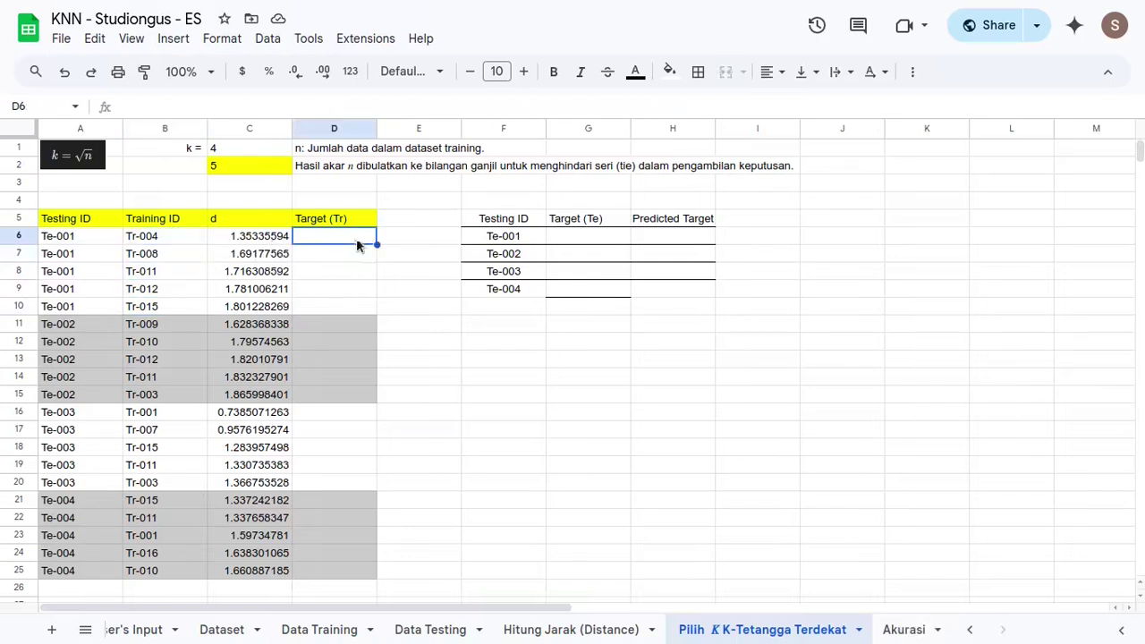
type("=VLOOKUP(")
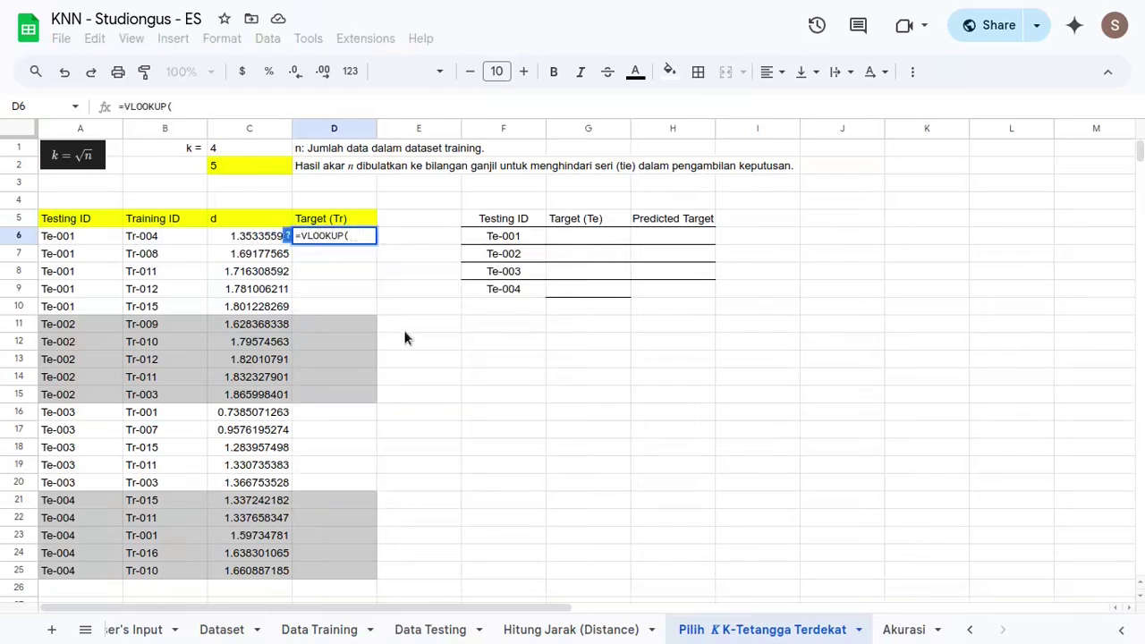
left_click(167, 235)
type(",")
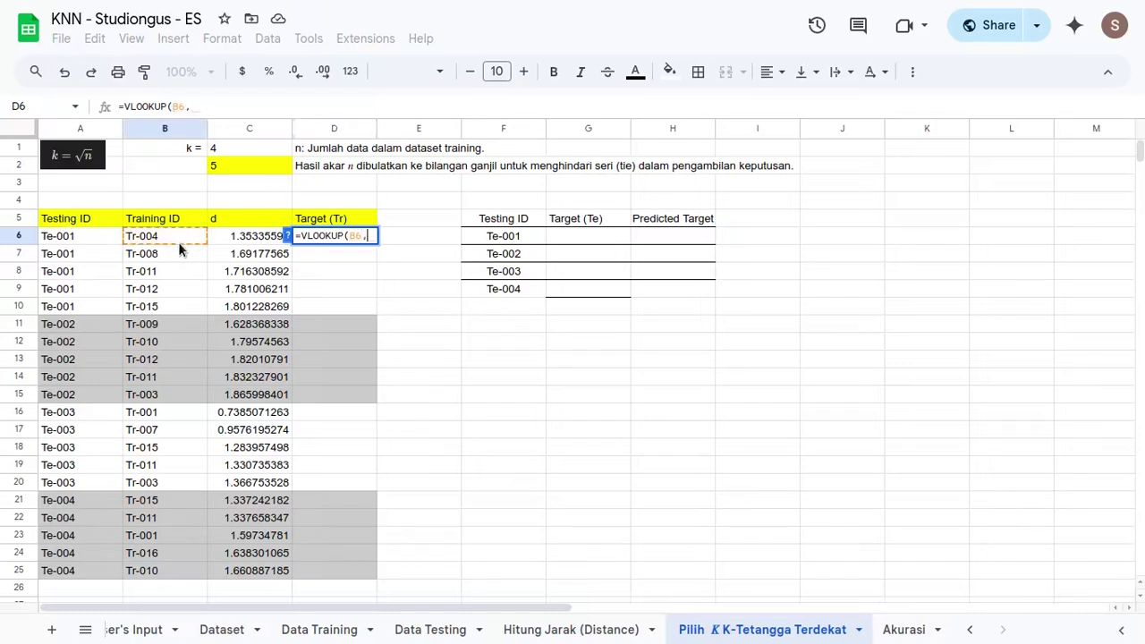
- Set the VLOOKUP search range to the whole training table as the absolute reference 'Data Training'!$A$4:$O$20
left_click(589, 632)
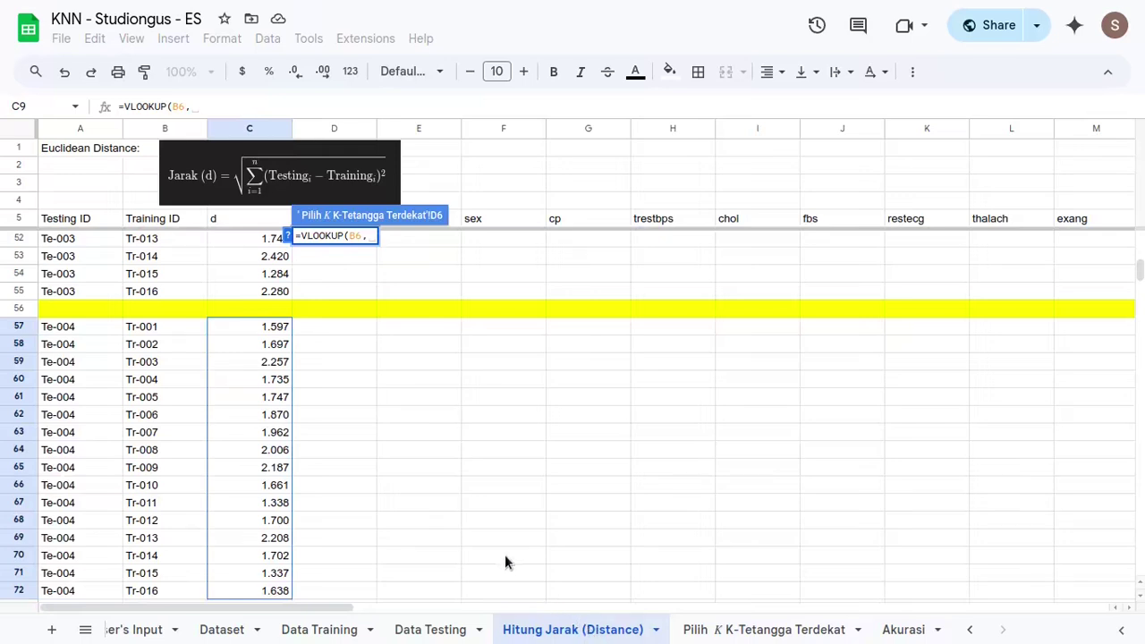
scroll(505, 554, "up", 15)
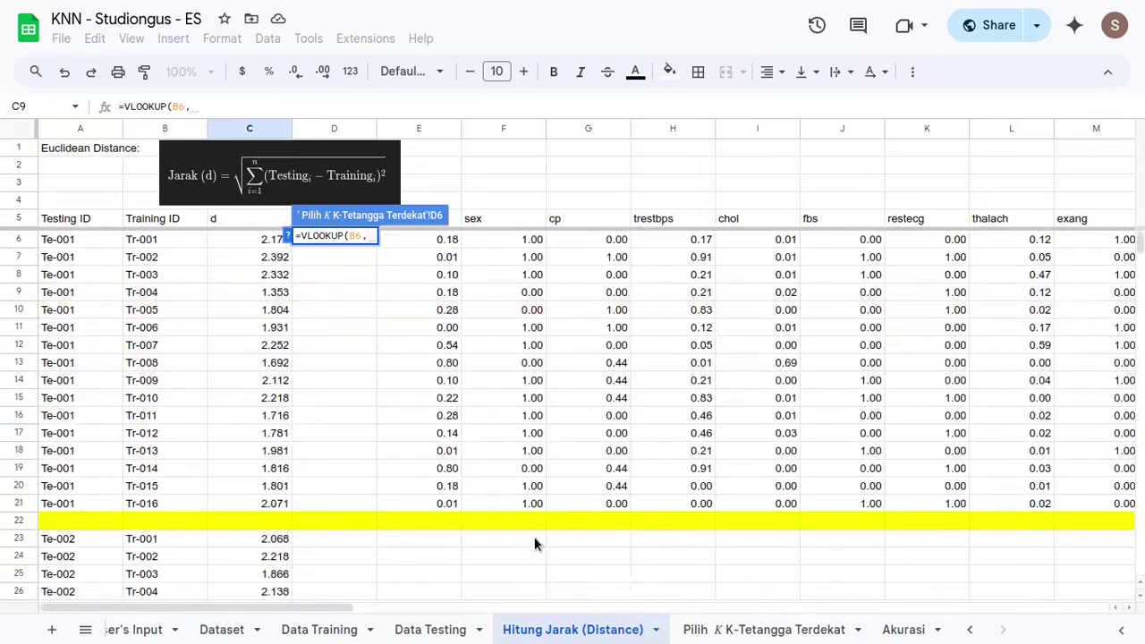
left_click(349, 633)
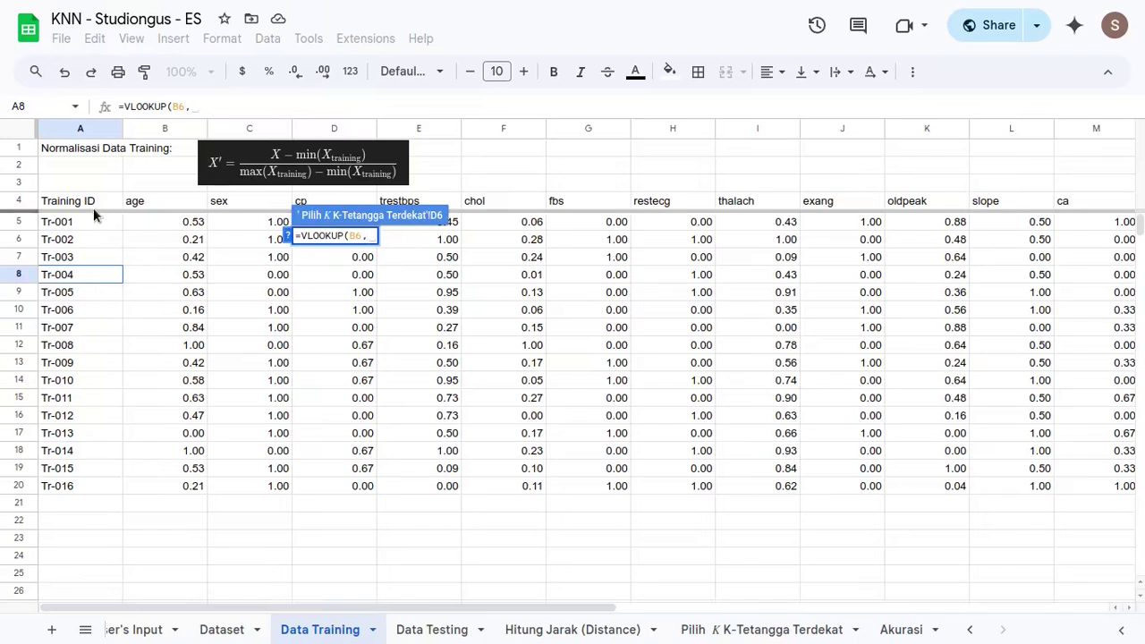
left_click(130, 275)
left_click(92, 203)
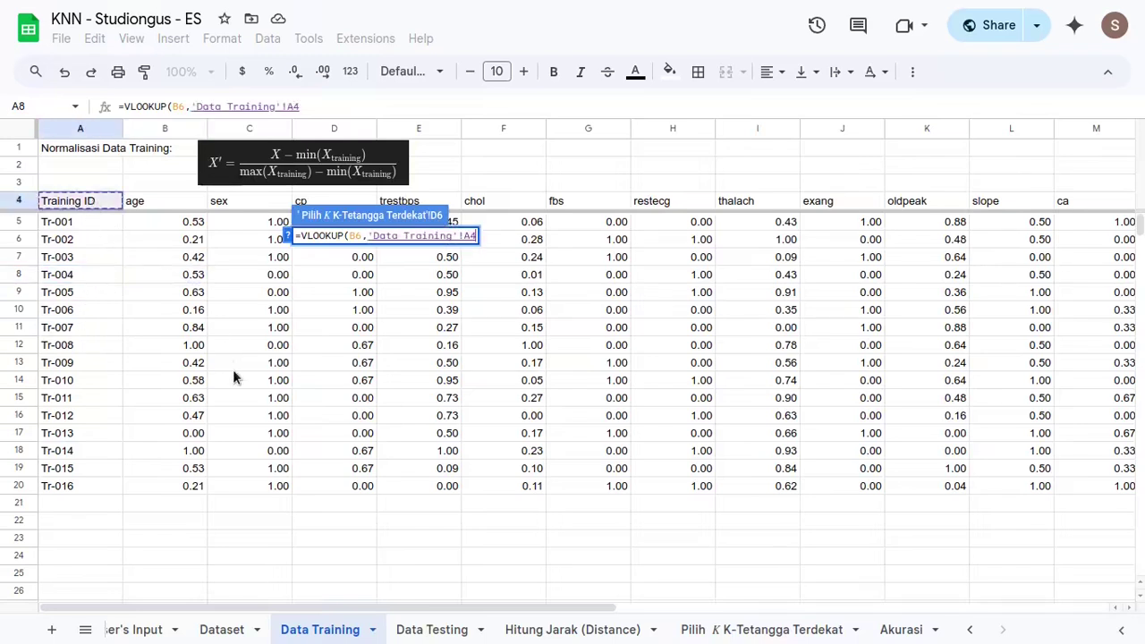
key("ctrl+shift+Down")
key("ctrl+shift+Right")
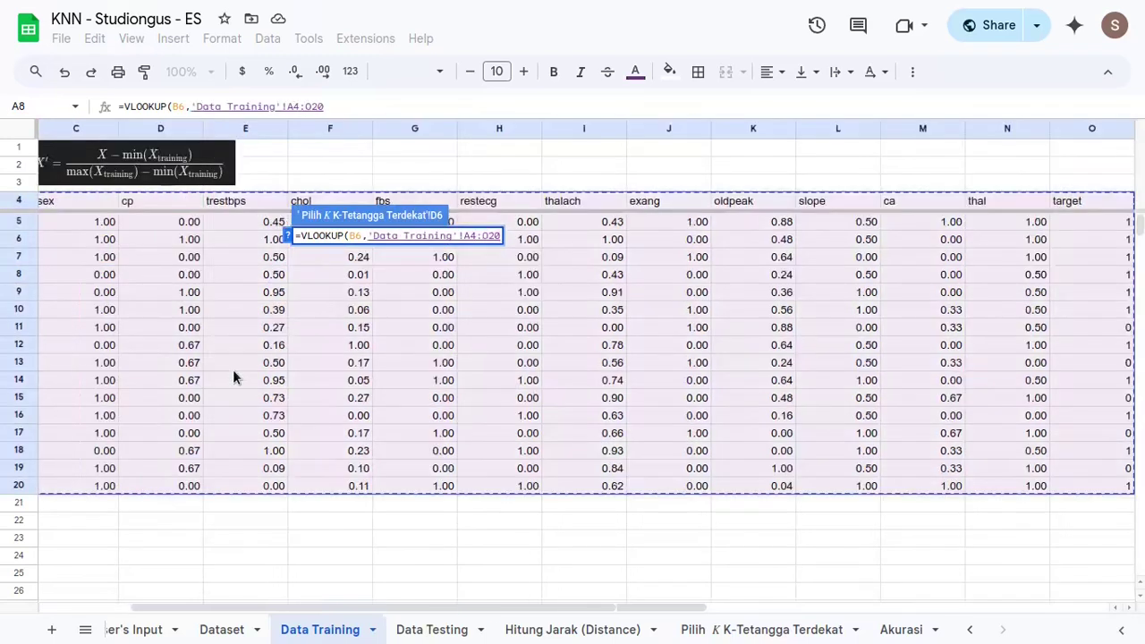
key("F4")
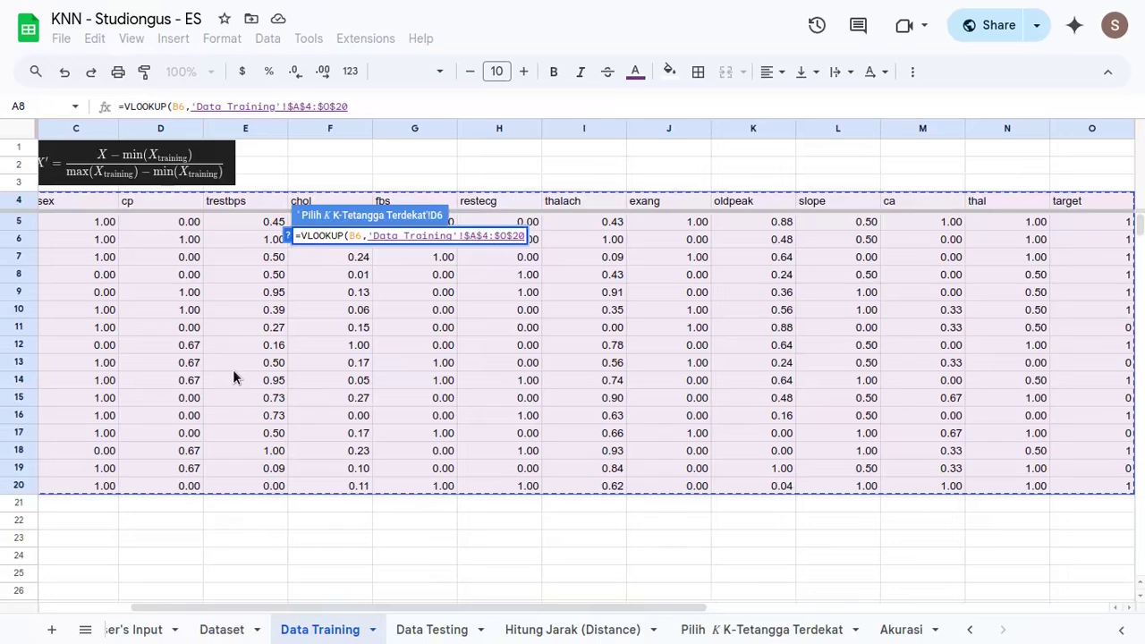
type(",")
- Finish the D6 VLOOKUP with column index 15 for the target column and 0 for an exact match, and enter it
scroll(393, 394, "left", 3)
scroll(557, 379, "right", 6)
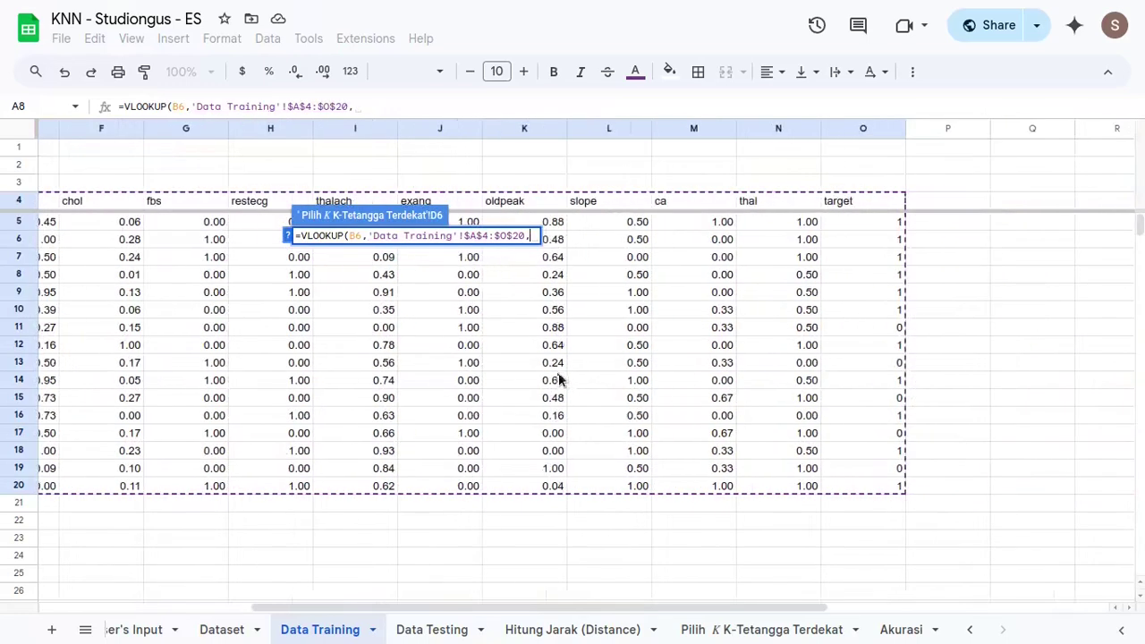
scroll(777, 330, "left", 3)
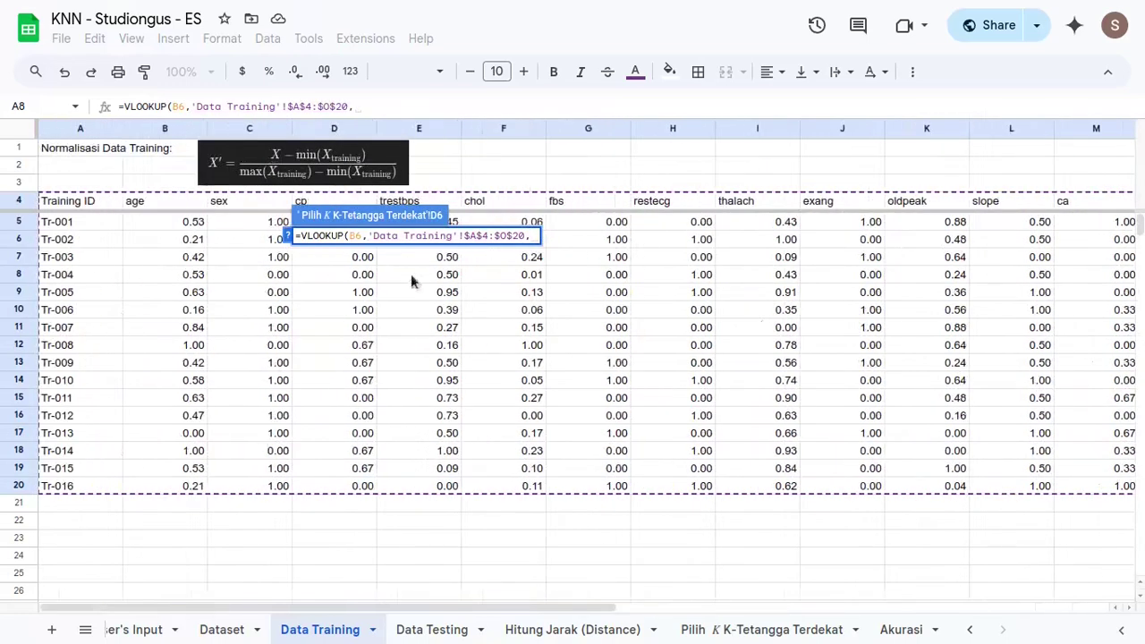
scroll(679, 340, "right", 1)
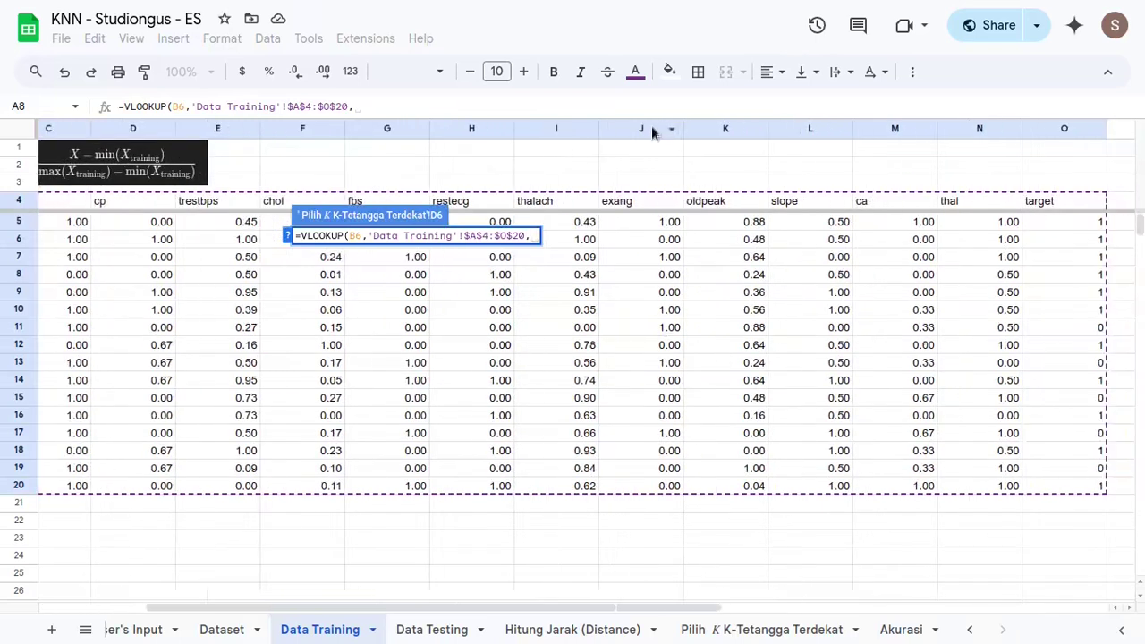
scroll(637, 156, "right", 1)
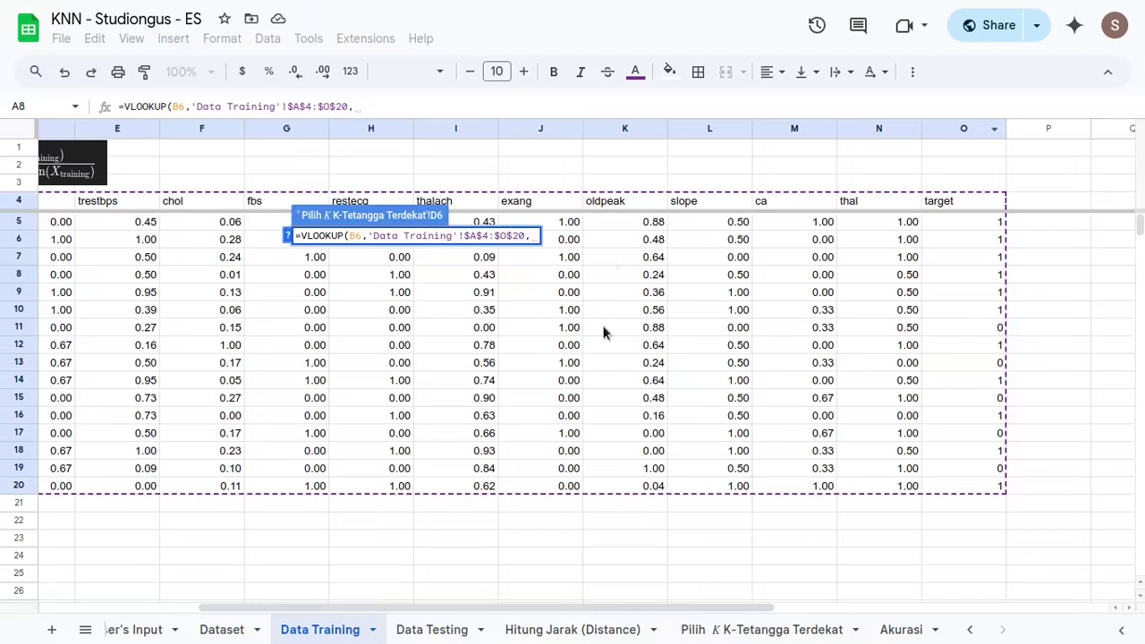
type("15,0")
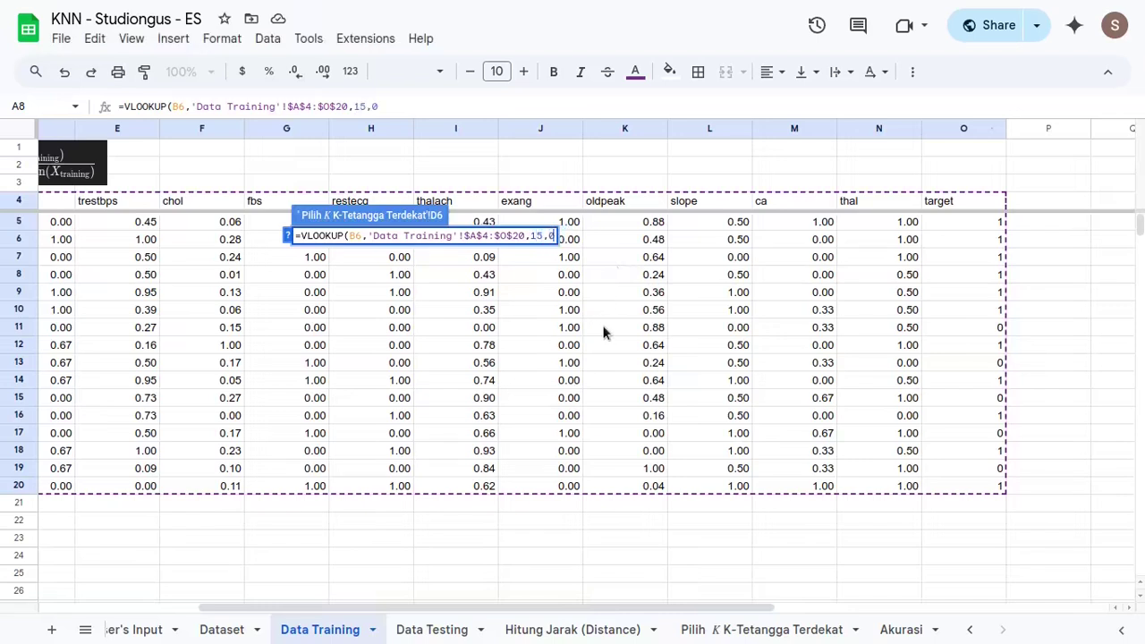
key("Return")
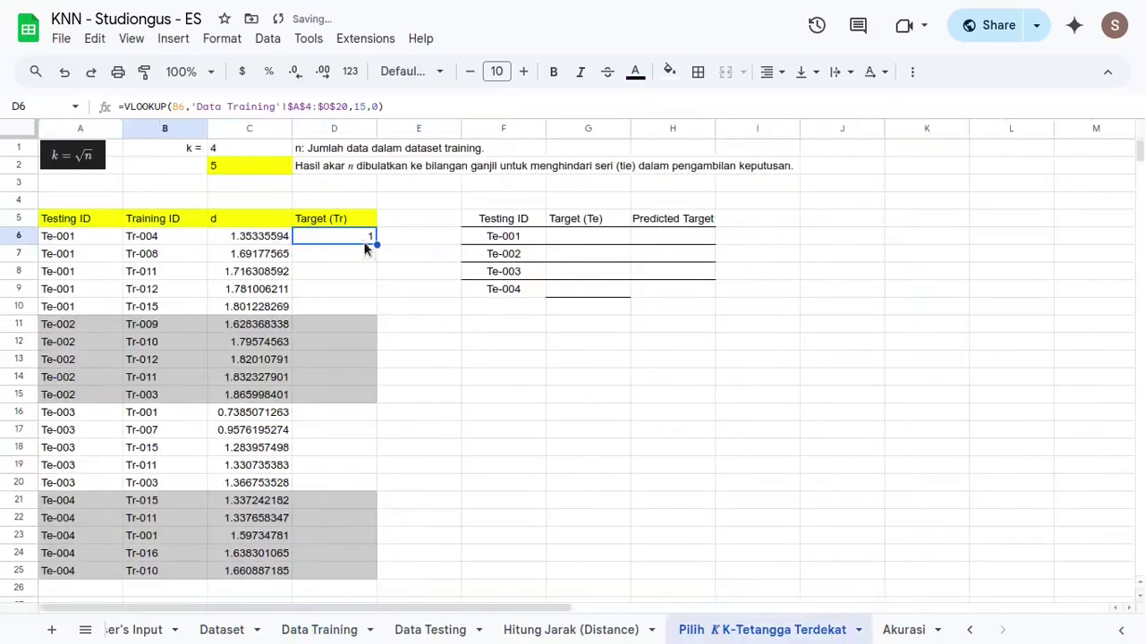
double_click(361, 238)
key("Escape")
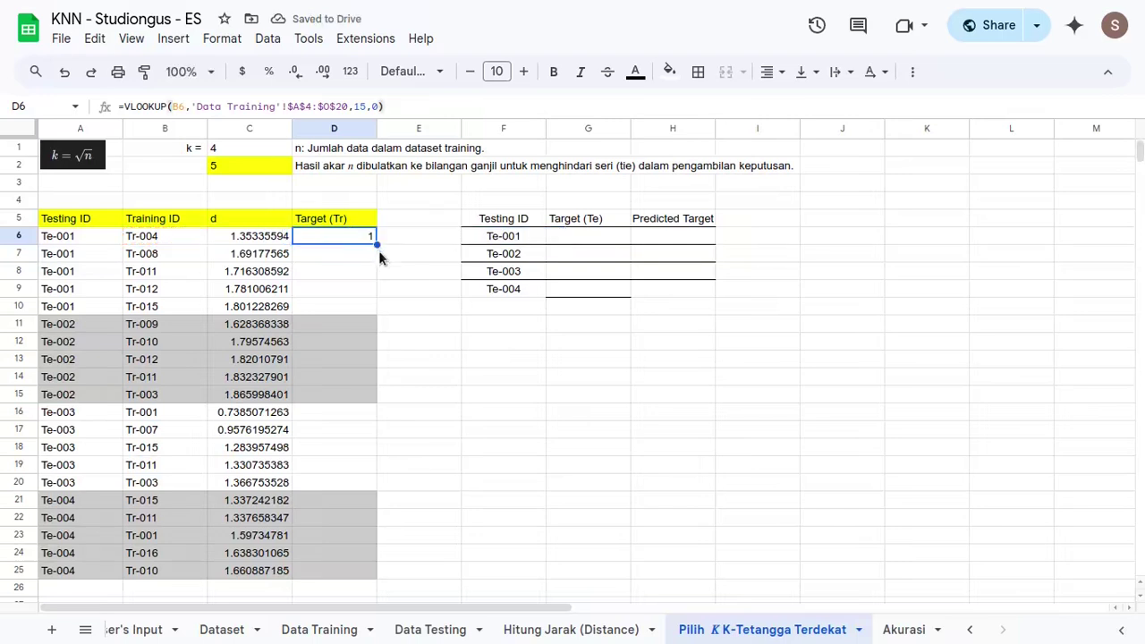
- Fill the D6 VLOOKUP formula down through D10 for the remaining Te-001 rows
left_click(335, 307, "shift")
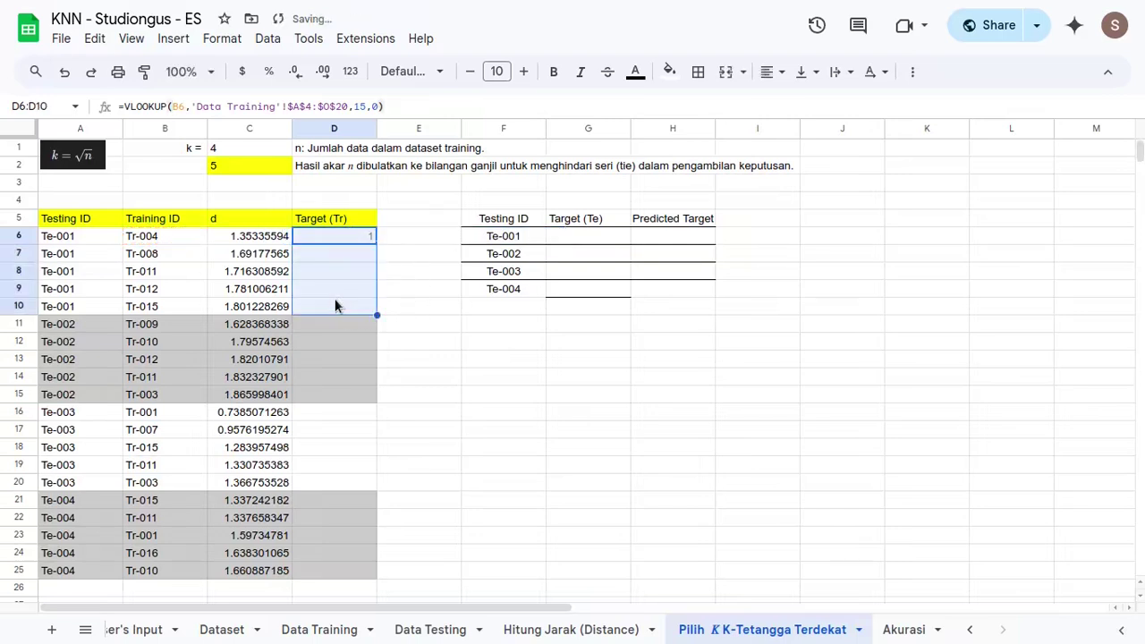
key("ctrl+d")
left_click(357, 234)
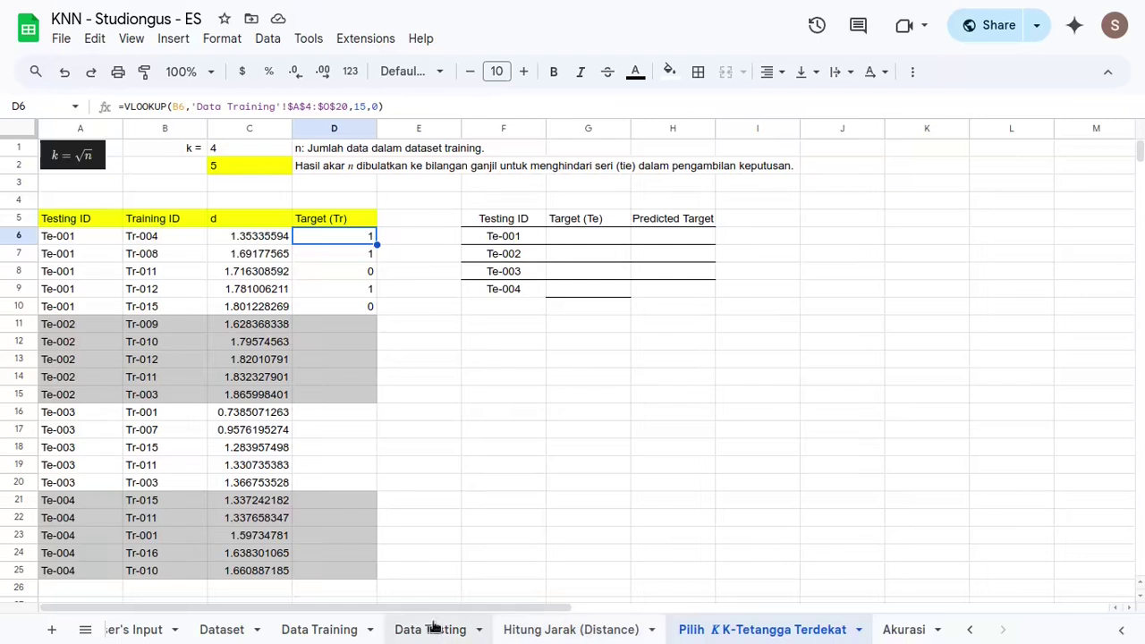
- Check the Te-001 neighbours' looked-up targets against the target column on the Data Training sheet, marking Tr-004, Tr-008, Tr-011, Tr-012 and Tr-015, and review the D6 formula
left_click(319, 629)
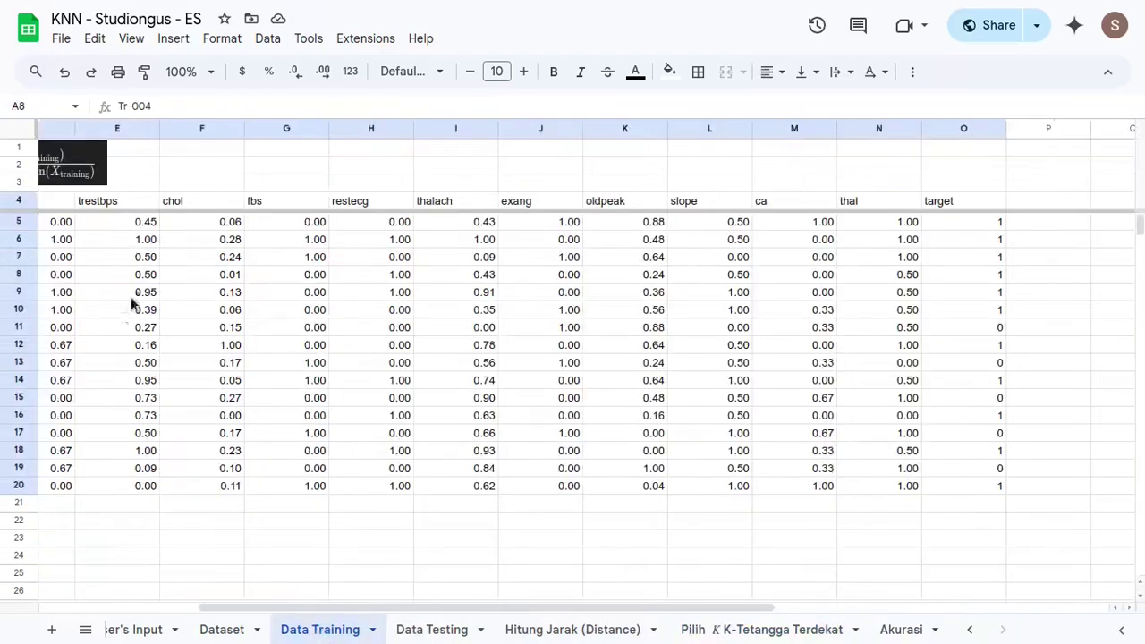
scroll(231, 334, "left", 3)
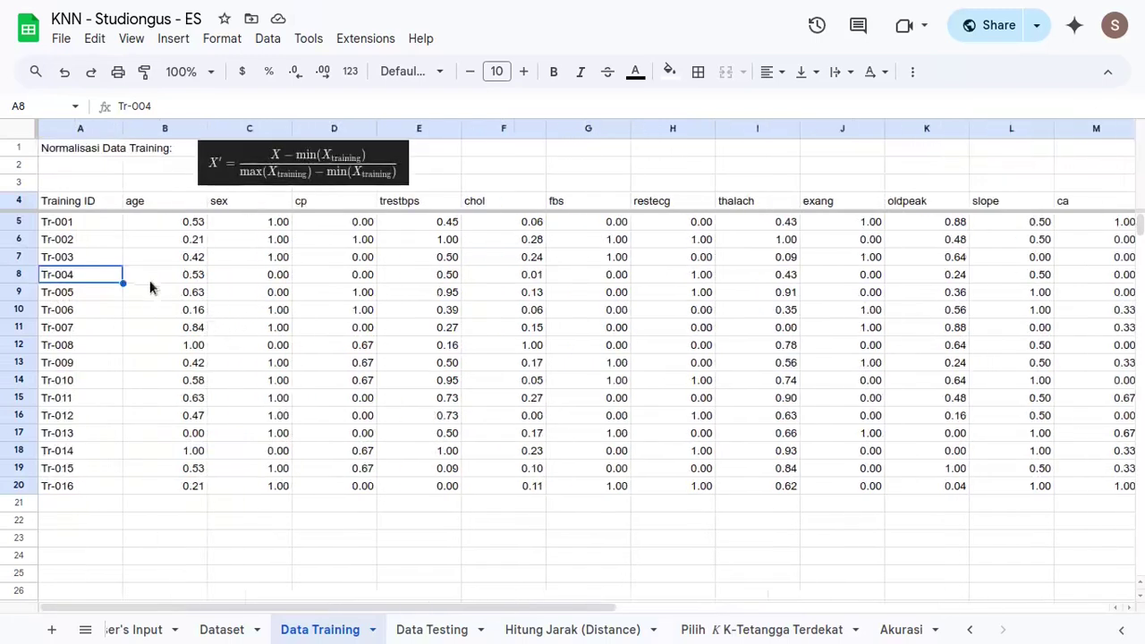
left_click(81, 344, "ctrl")
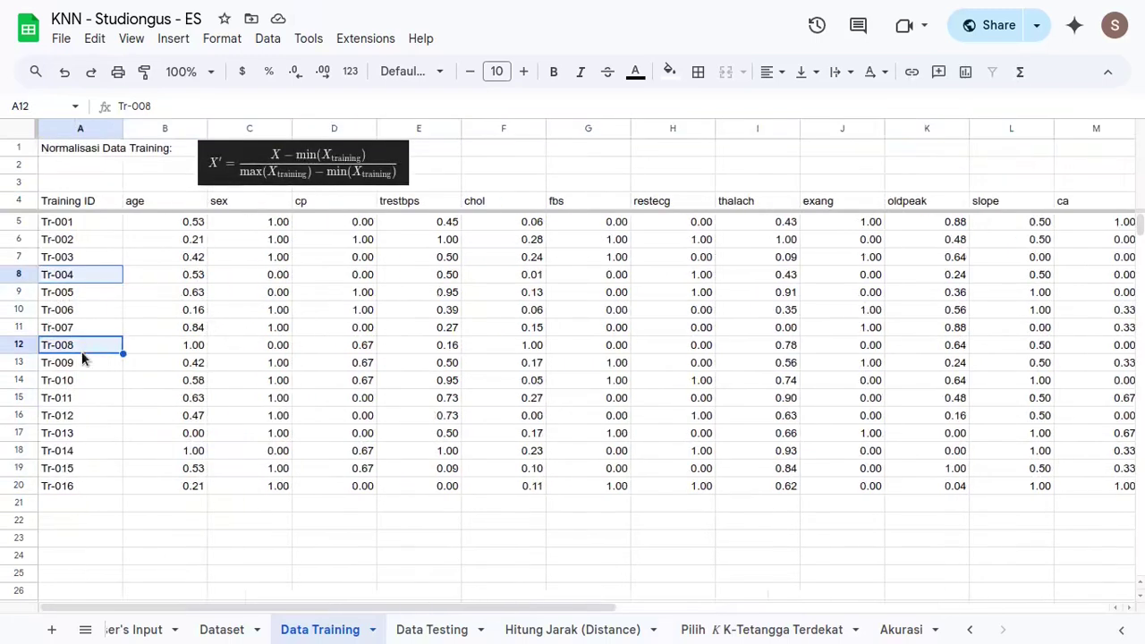
left_click(81, 397, "ctrl")
left_click(82, 412, "ctrl+shift")
left_click(88, 466, "ctrl")
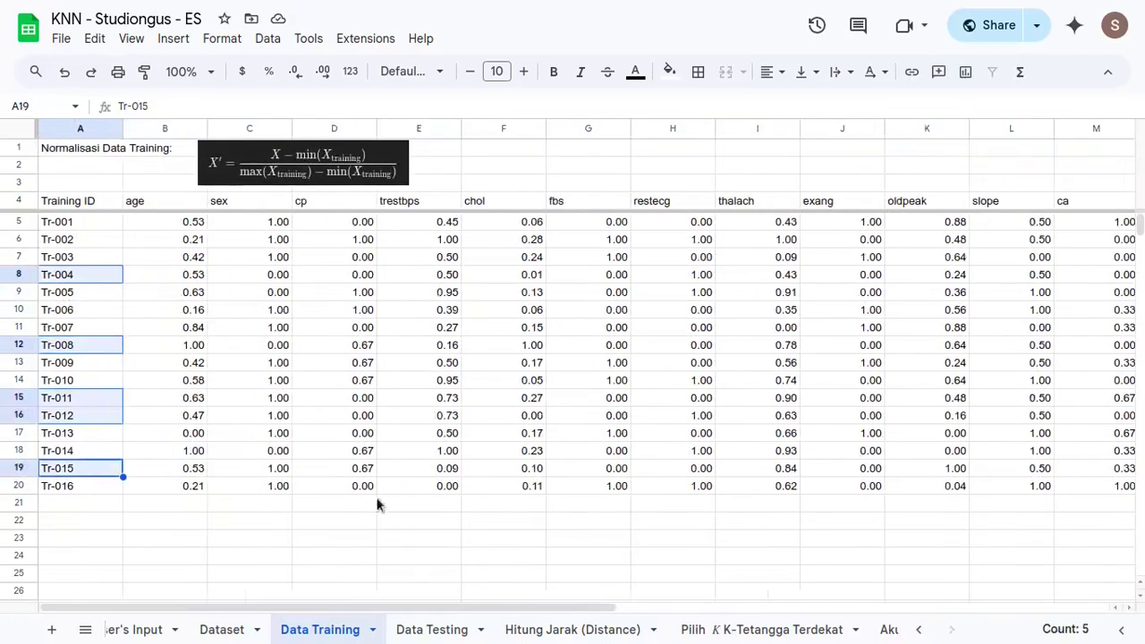
scroll(239, 294, "right", 5)
scroll(239, 302, "right", 2)
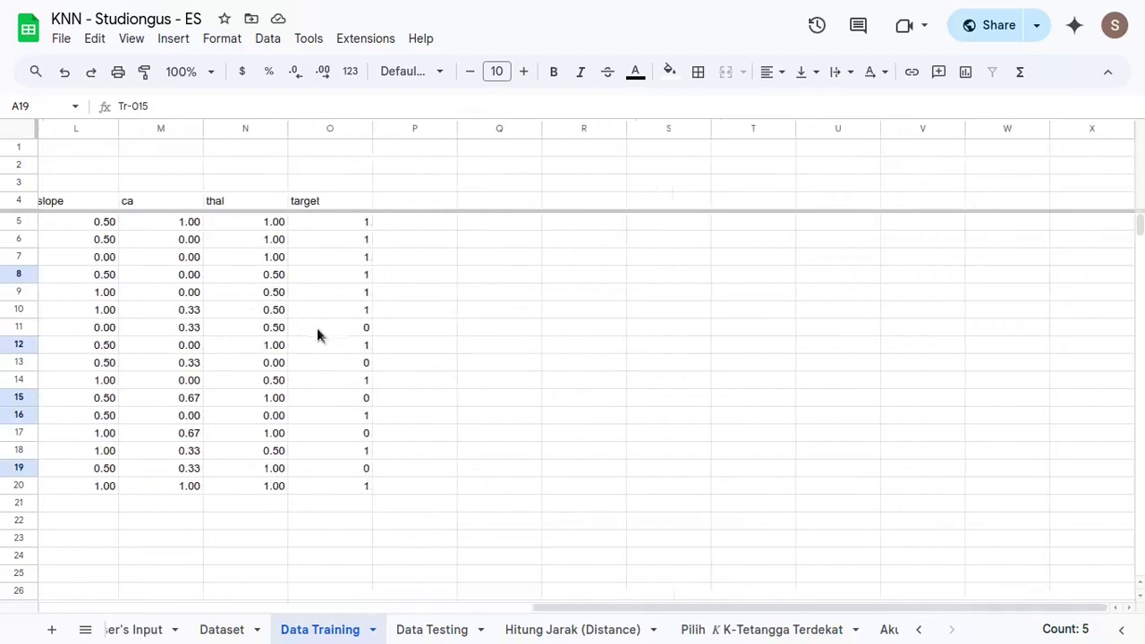
left_click(779, 630)
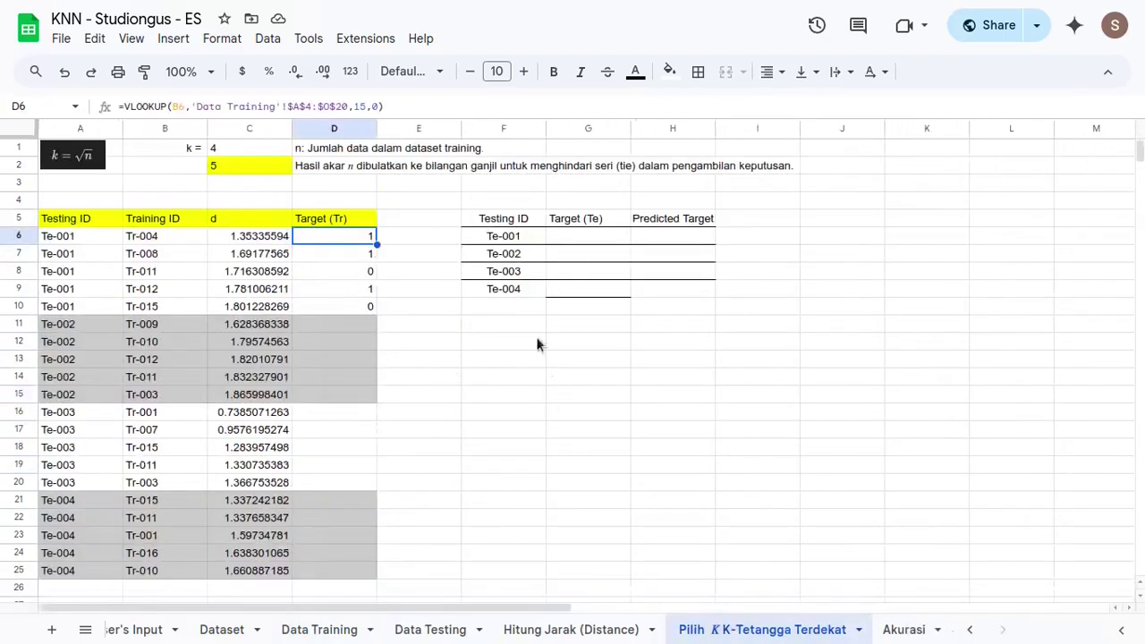
left_click(317, 630)
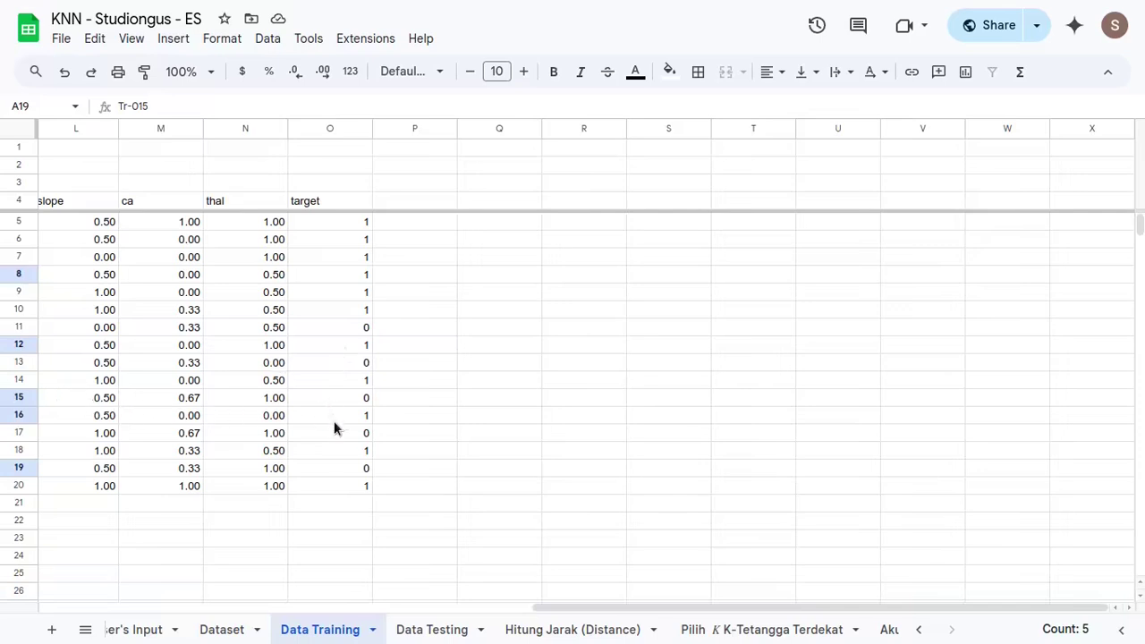
scroll(349, 459, "left", 10)
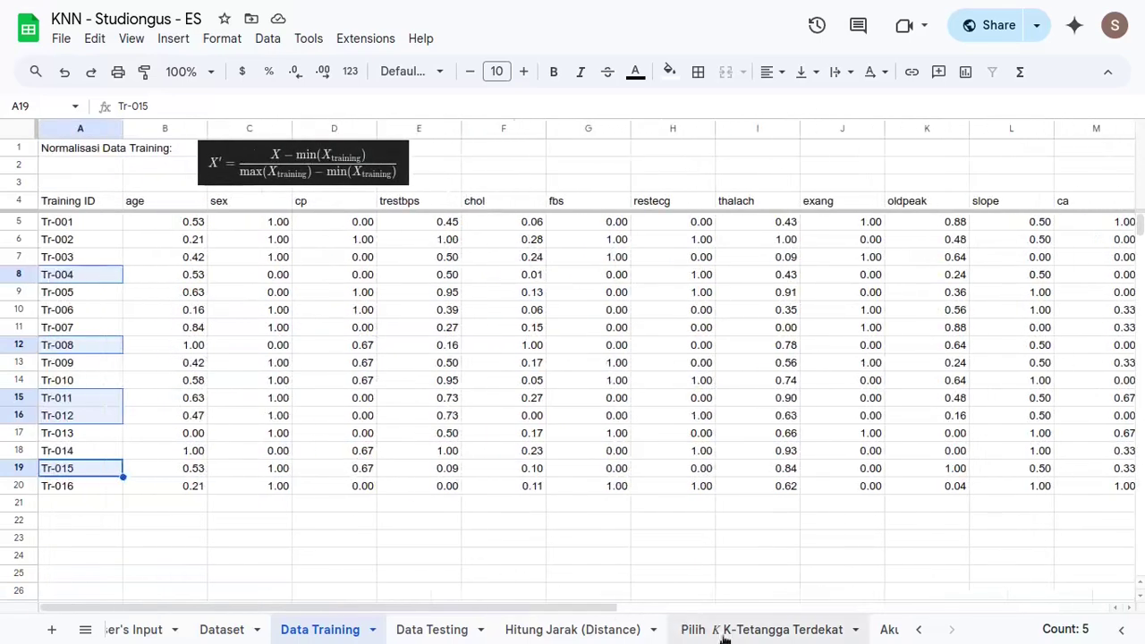
left_click(760, 629)
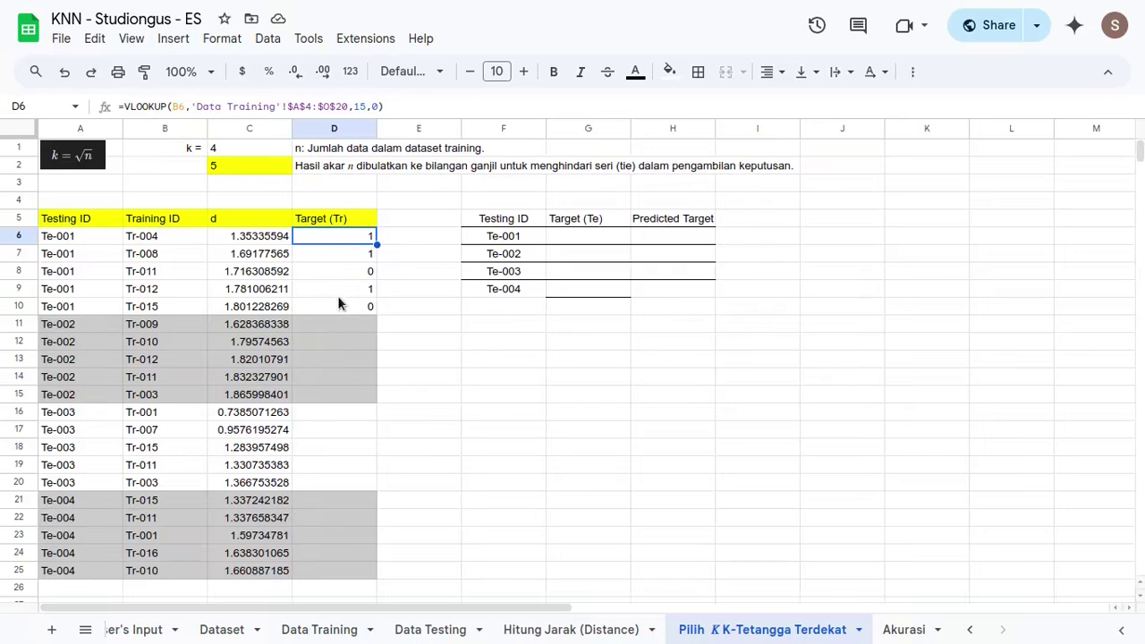
double_click(333, 234)
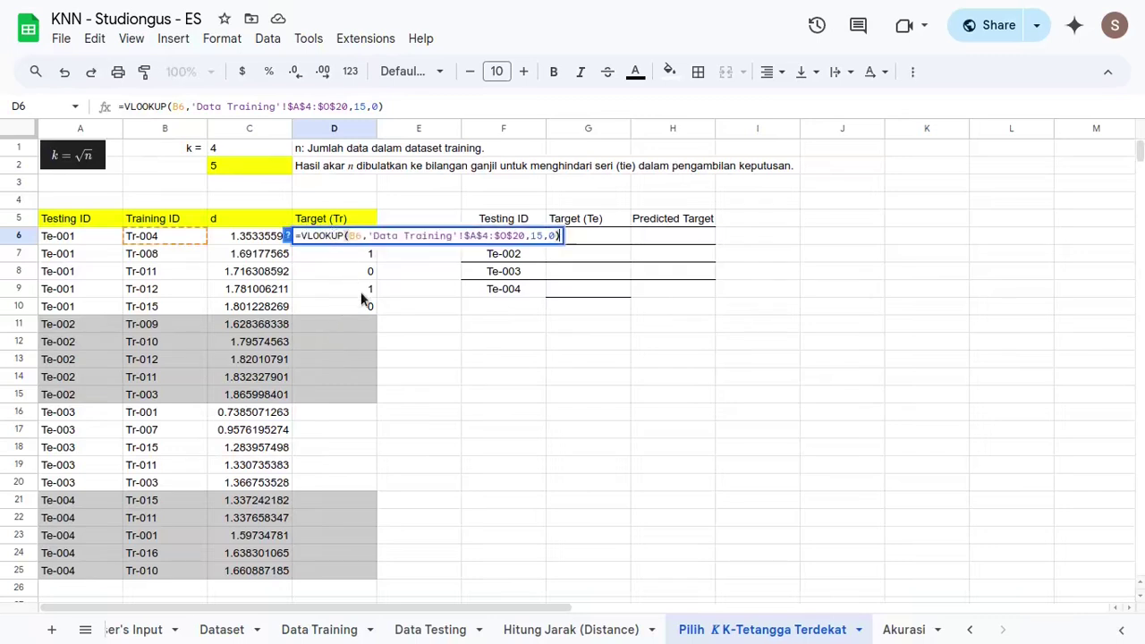
key("Escape")
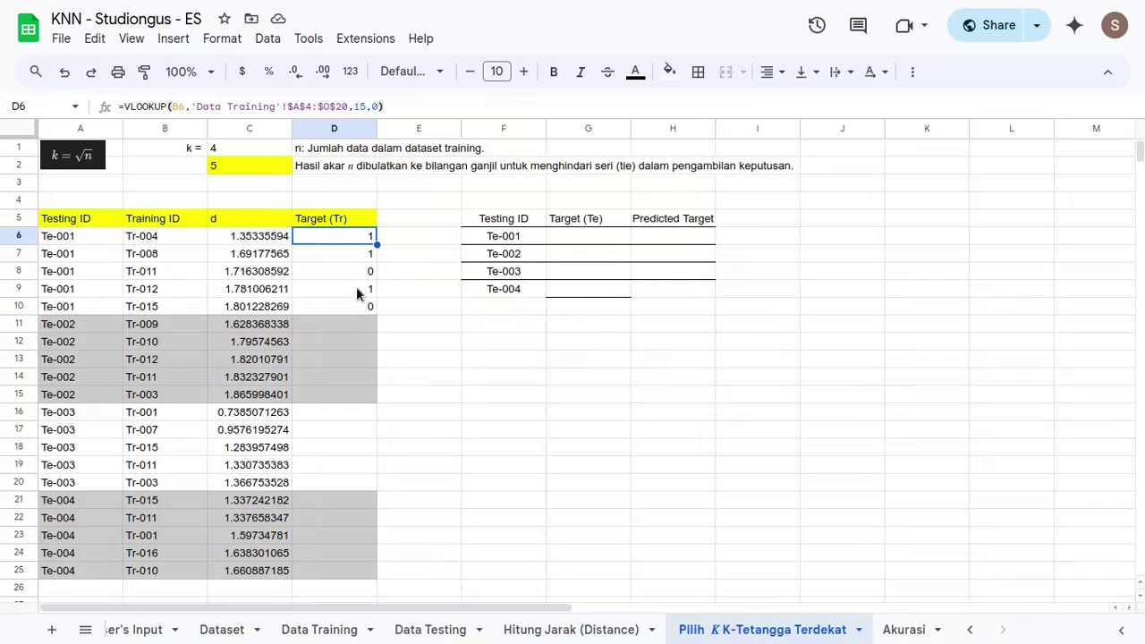
- Fill the D6 VLOOKUP formula down through D25 to cover the Te-002, Te-003 and Te-004 rows
scroll(356, 295, "down", 4)
left_click(346, 377, "shift")
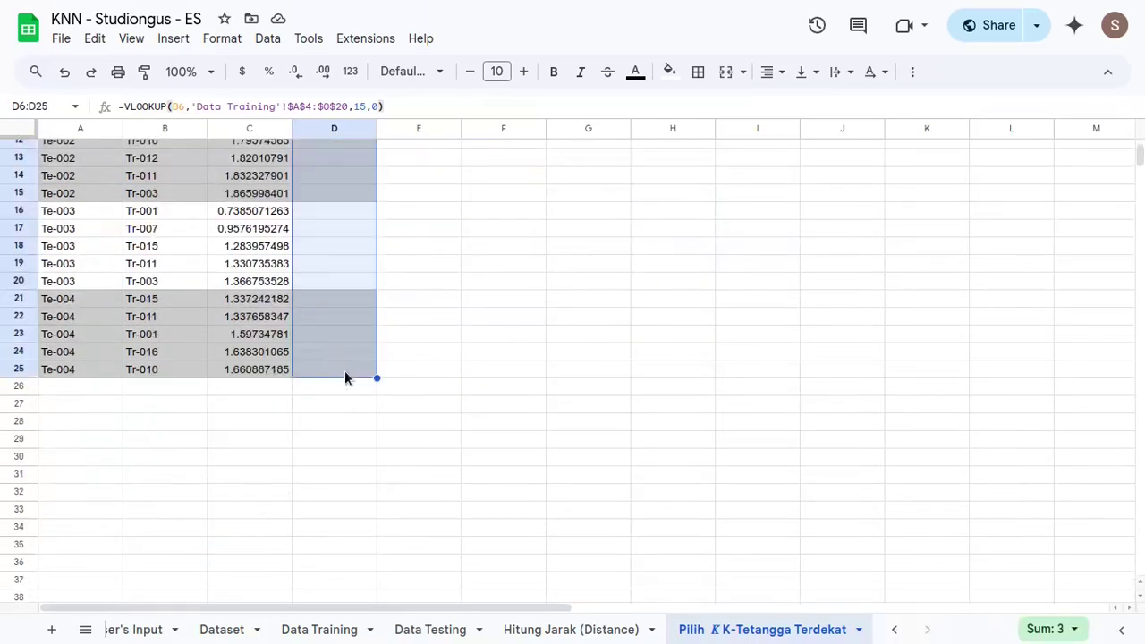
key("ctrl+d")
scroll(378, 421, "up", 4)
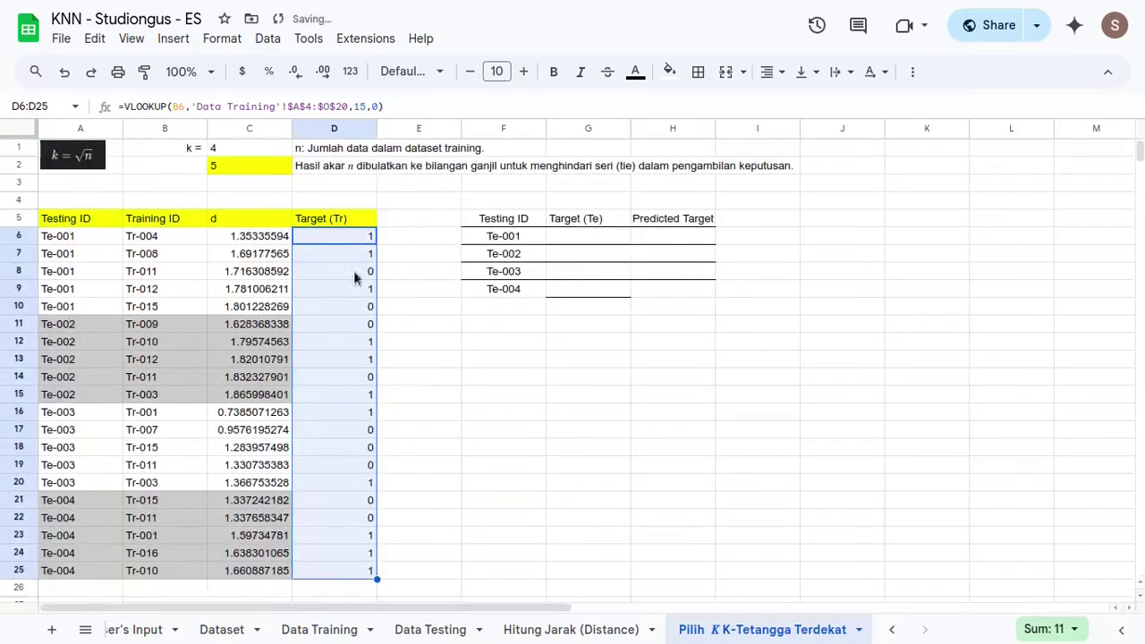
- Apply the grey group shading to the distance and target cells of the Te-002 rows (C11:D15) and Te-004 rows (C21:D25)
left_click(444, 347)
left_click_drag(271, 328, 342, 405)
left_click_drag(266, 506, 349, 569)
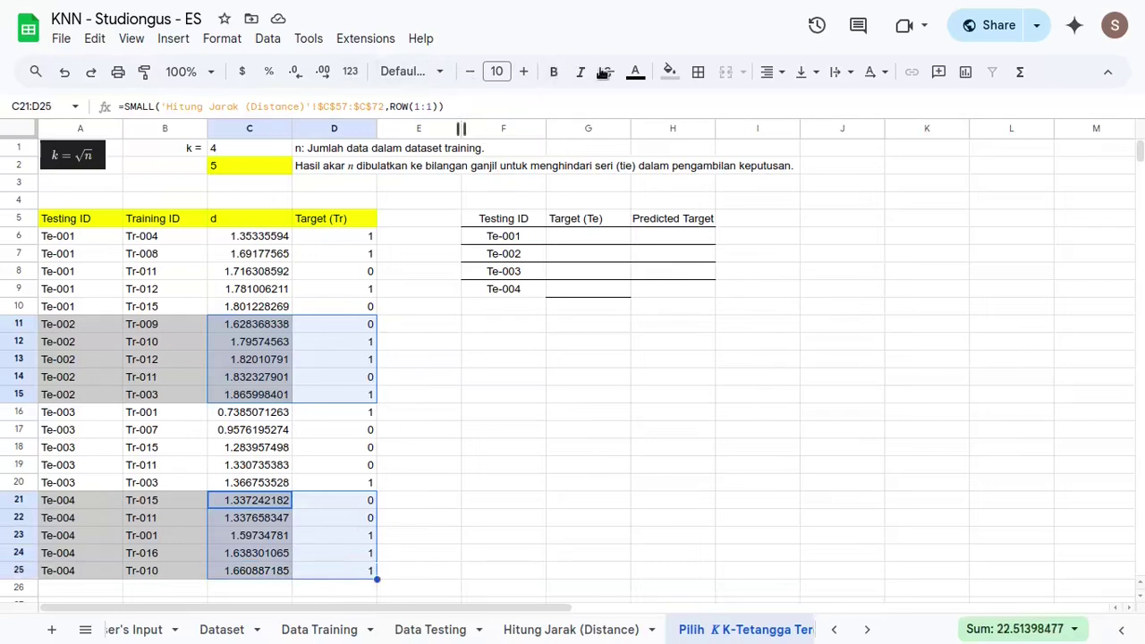
left_click(668, 72)
left_click(766, 132)
left_click(467, 446)
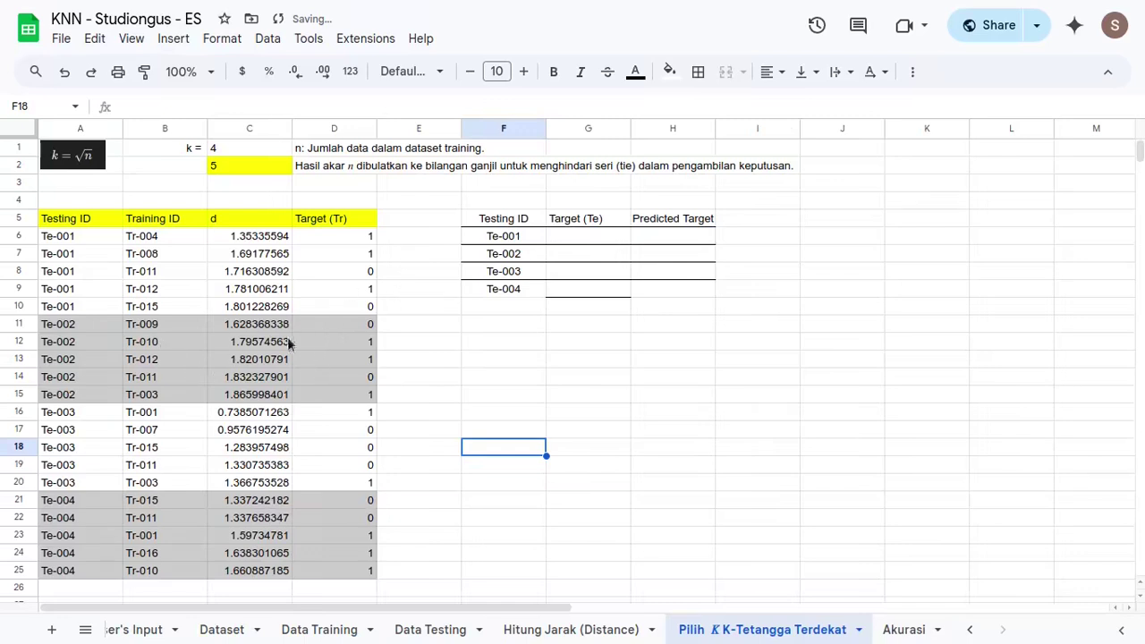
- Review the distance, Training ID and target formulas of the Te-001 neighbour rows
left_click_drag(331, 237, 341, 308)
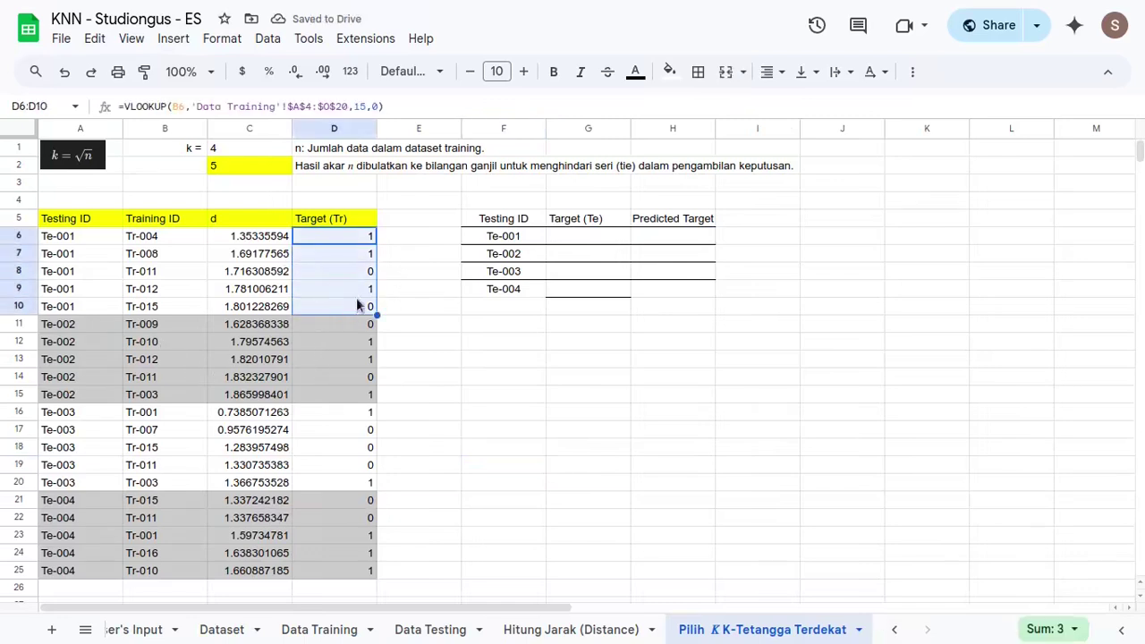
left_click_drag(240, 243, 235, 225)
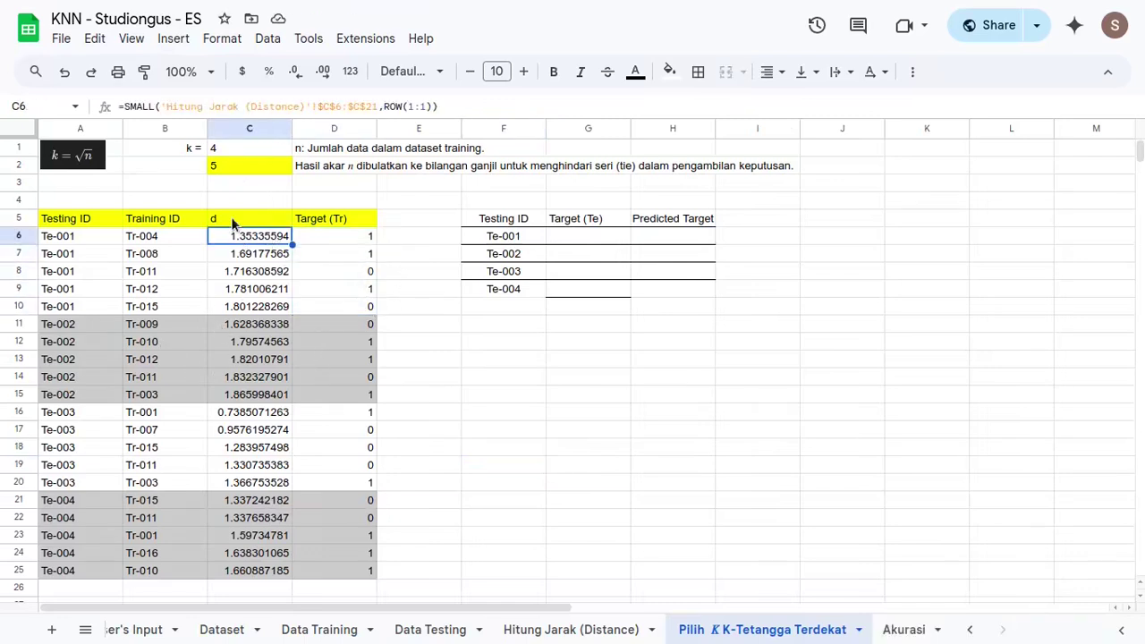
left_click(154, 235)
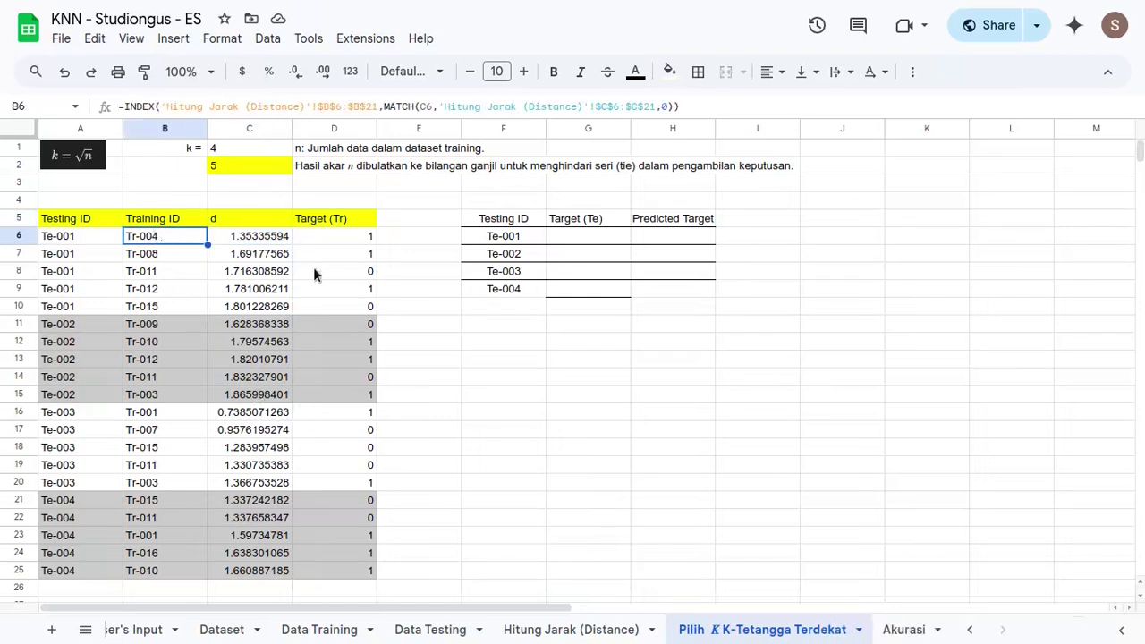
left_click(313, 268)
left_click(115, 234)
left_click(280, 258)
left_click(154, 253)
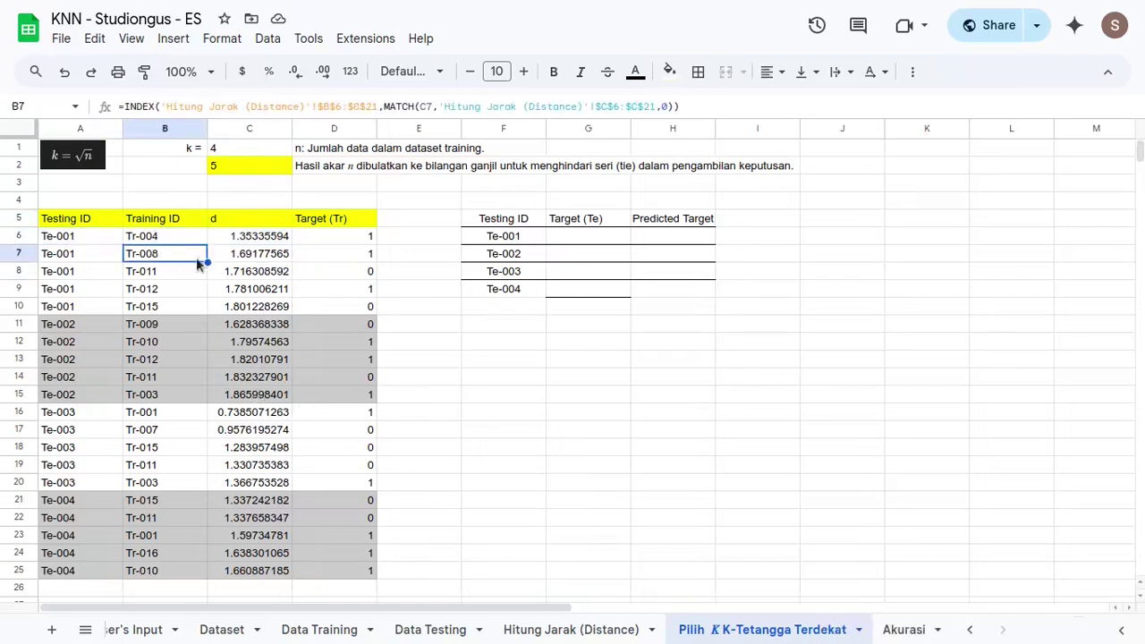
left_click(355, 235)
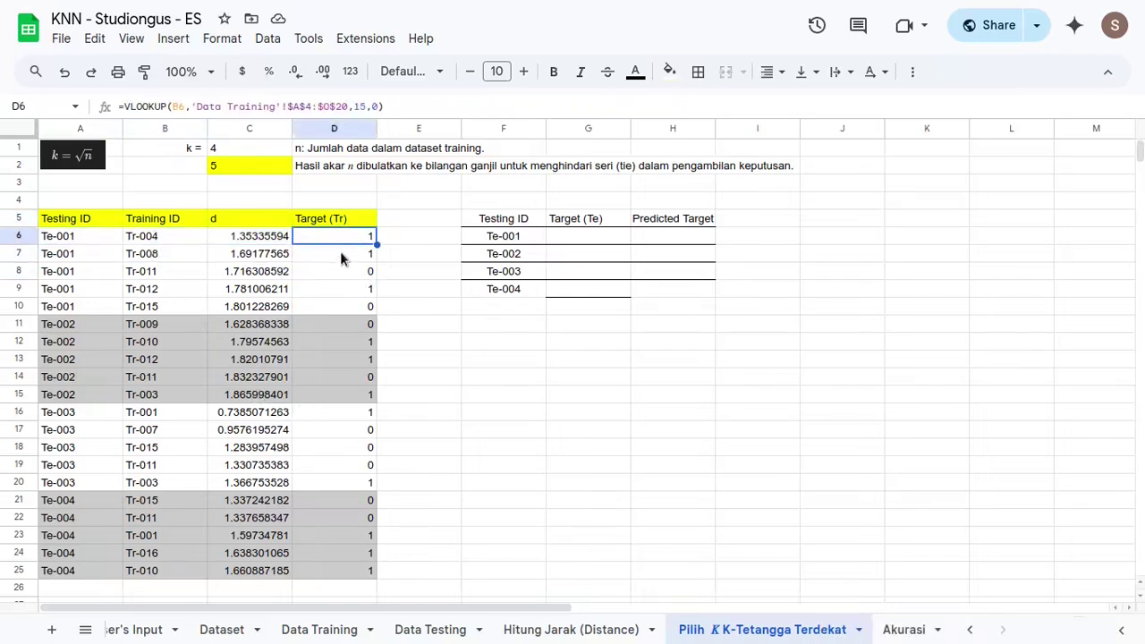
- Begin a VLOOKUP formula in G6 for the Te-001 test target, using the Testing ID in F6 as the search key
left_click(565, 242)
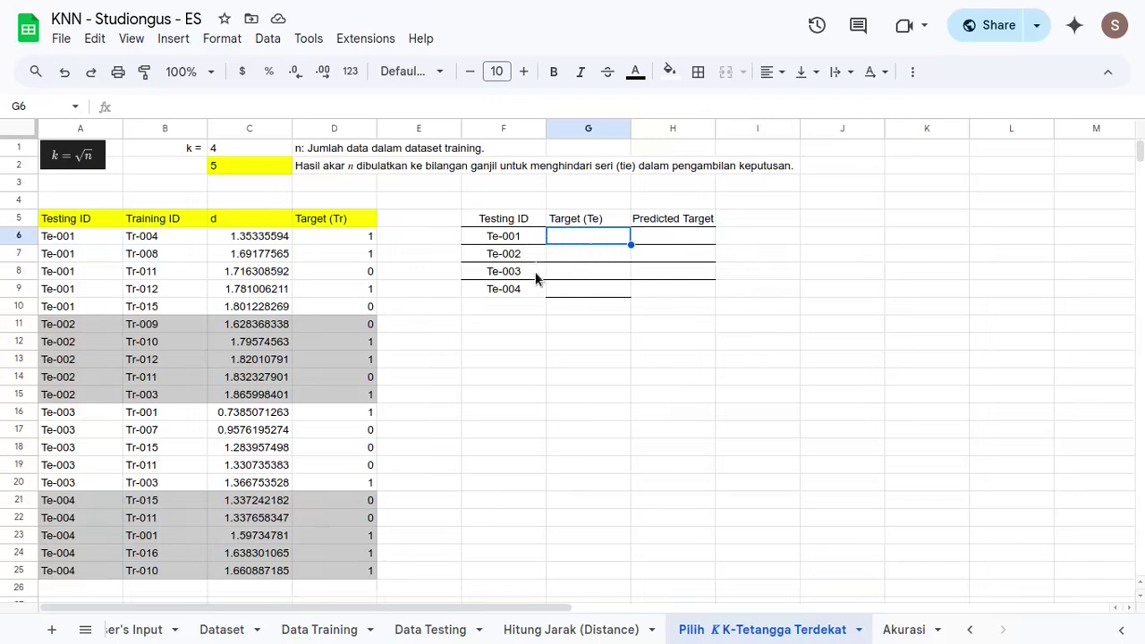
type("=cloo")
key("BackSpace")
key("BackSpace")
key("BackSpace")
key("BackSpace")
type("vloo")
key("Tab")
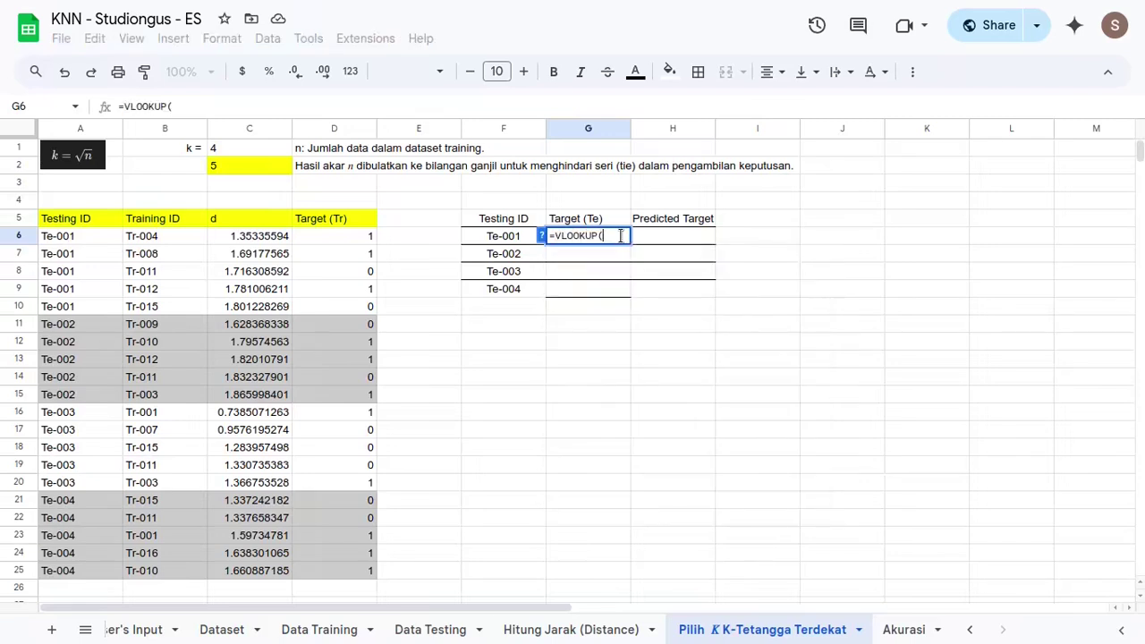
left_click(513, 242)
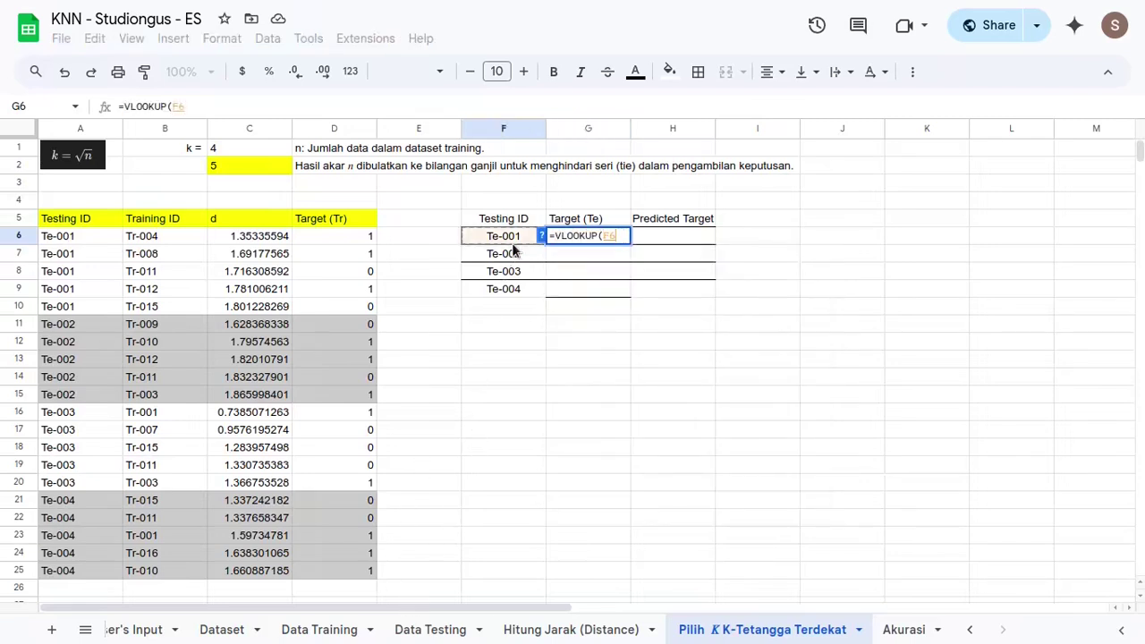
type(",")
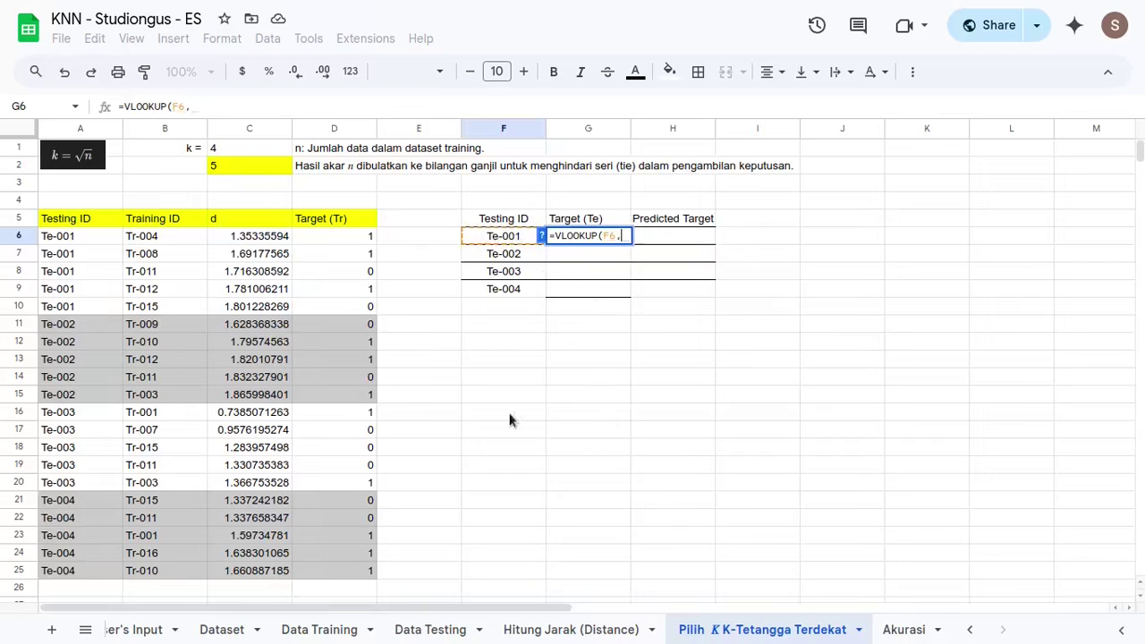
- Set the G6 VLOOKUP range to A4:O8 on the Data Testing sheet as an absolute reference
left_click(541, 230)
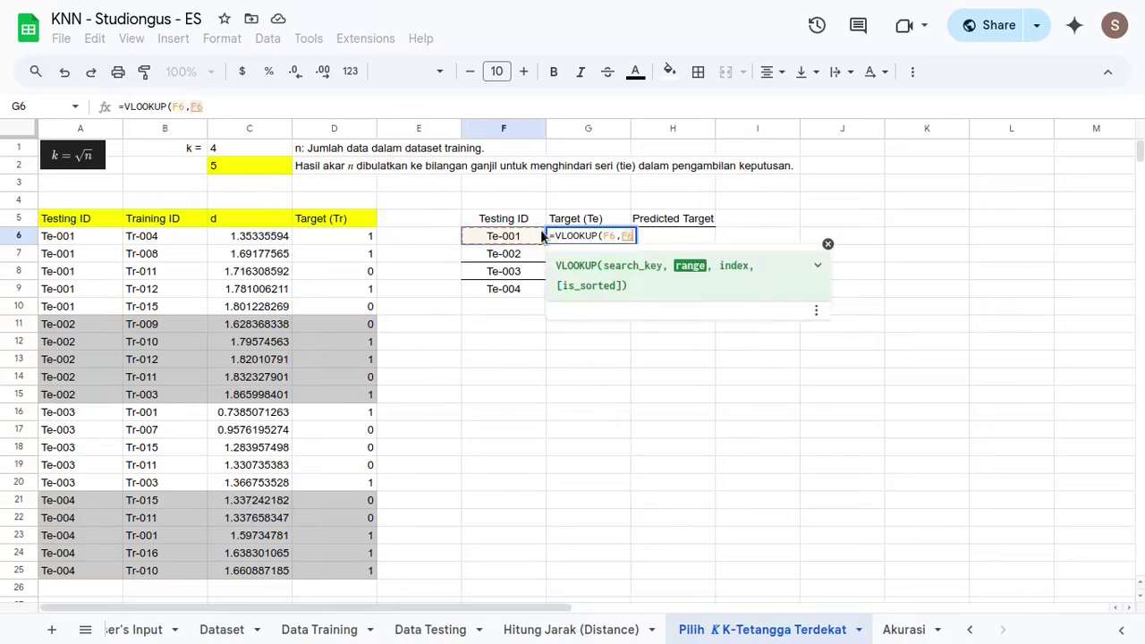
left_click(541, 228)
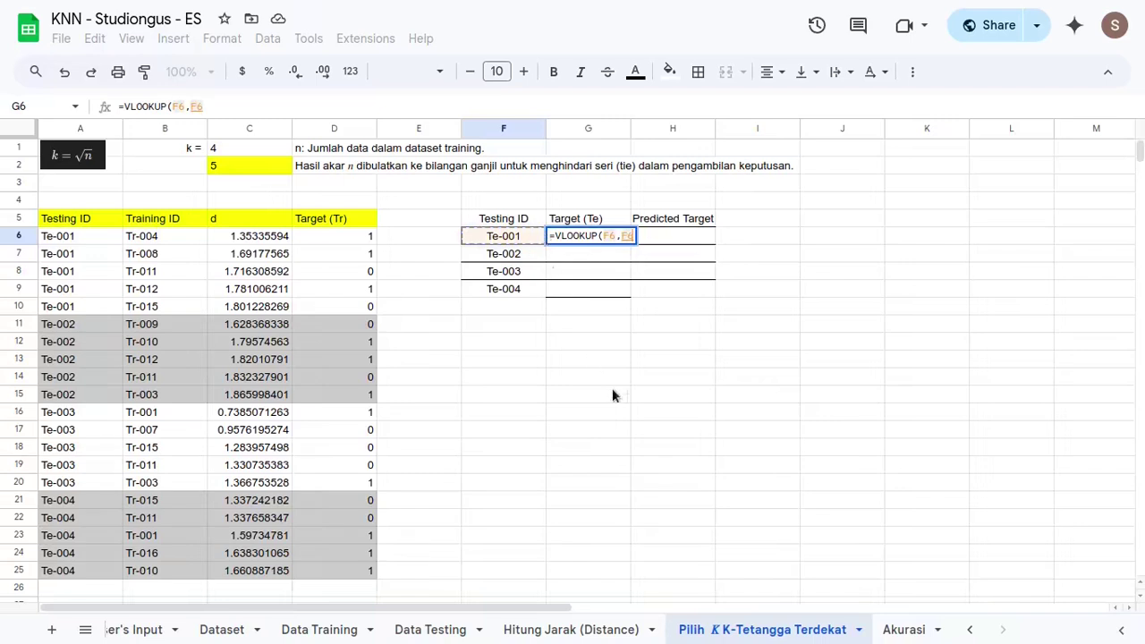
left_click(431, 630)
key("BackSpace")
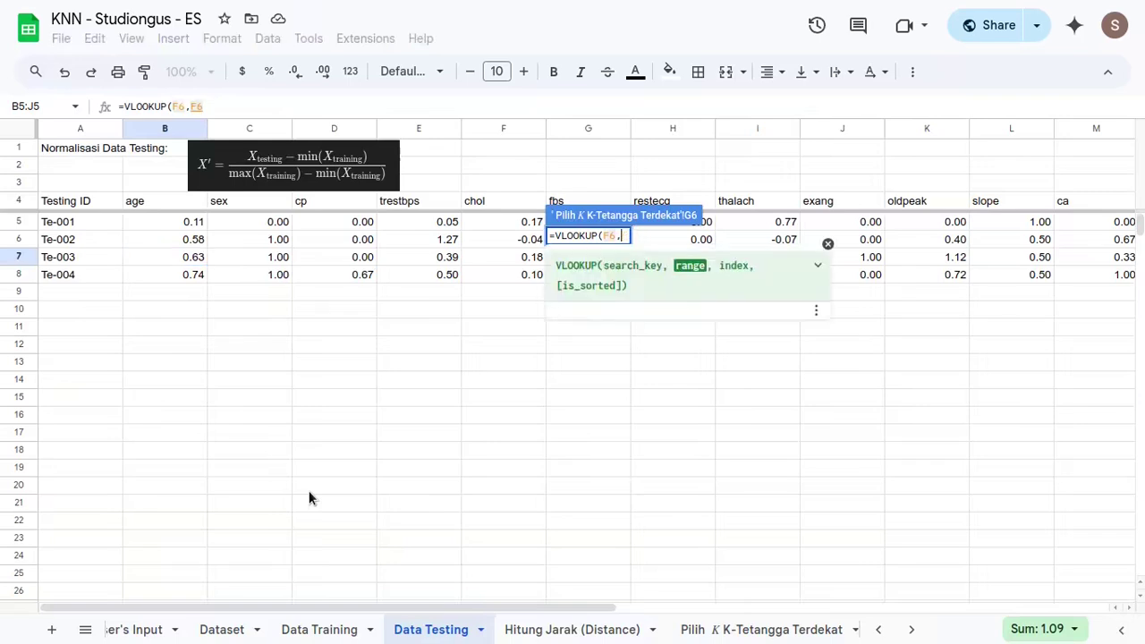
left_click_drag(92, 209, 143, 252)
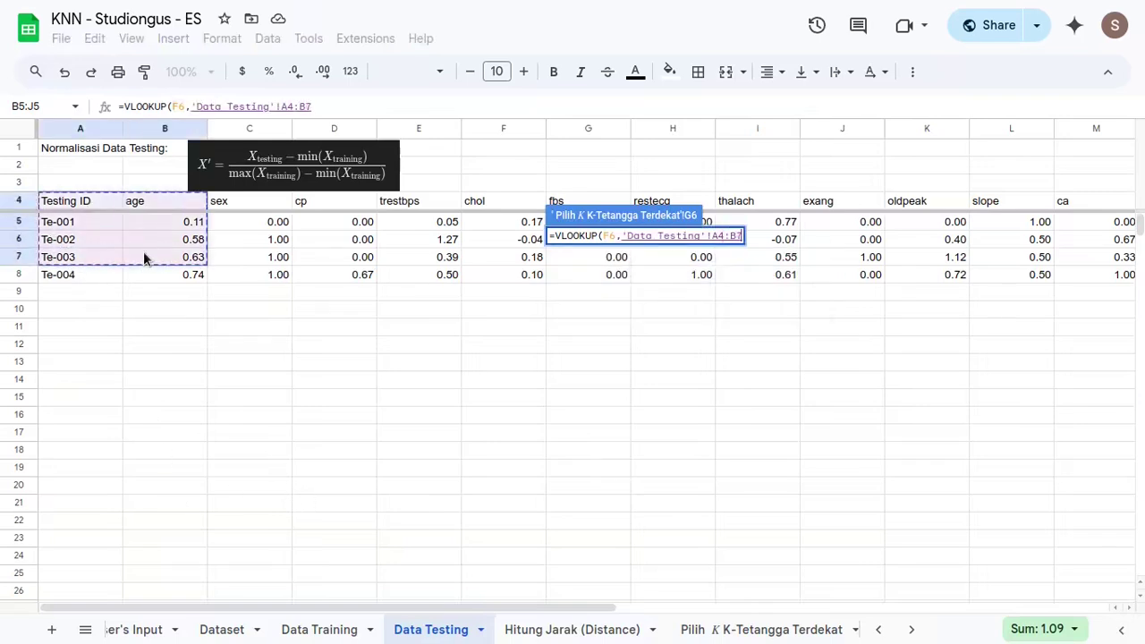
key("ctrl+shift+Down")
key("ctrl+shift+Right")
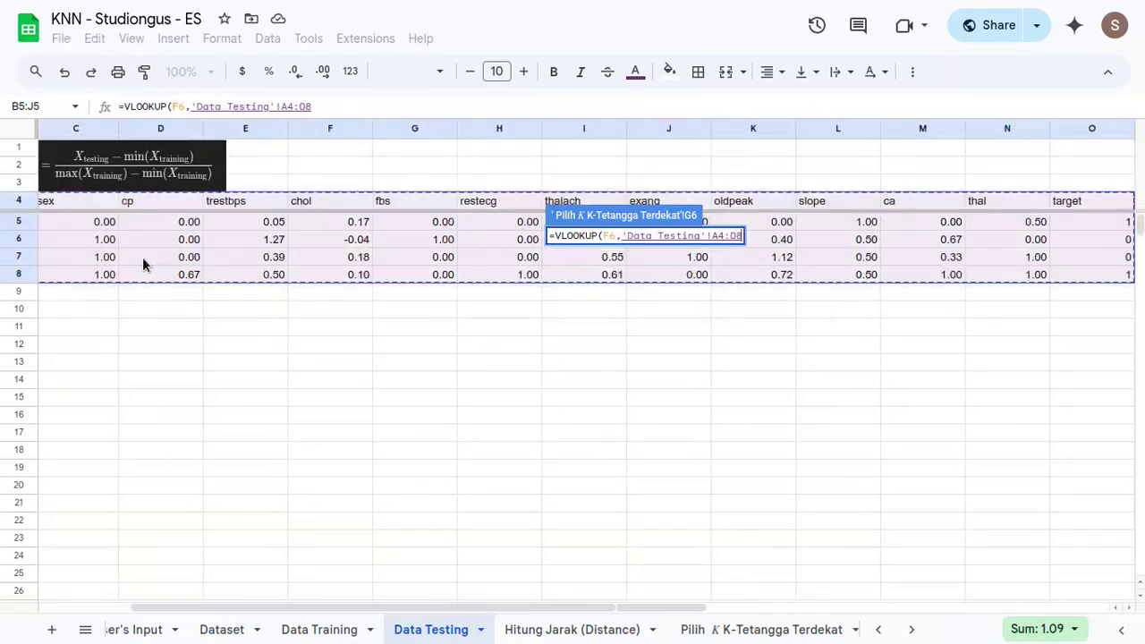
key("F4")
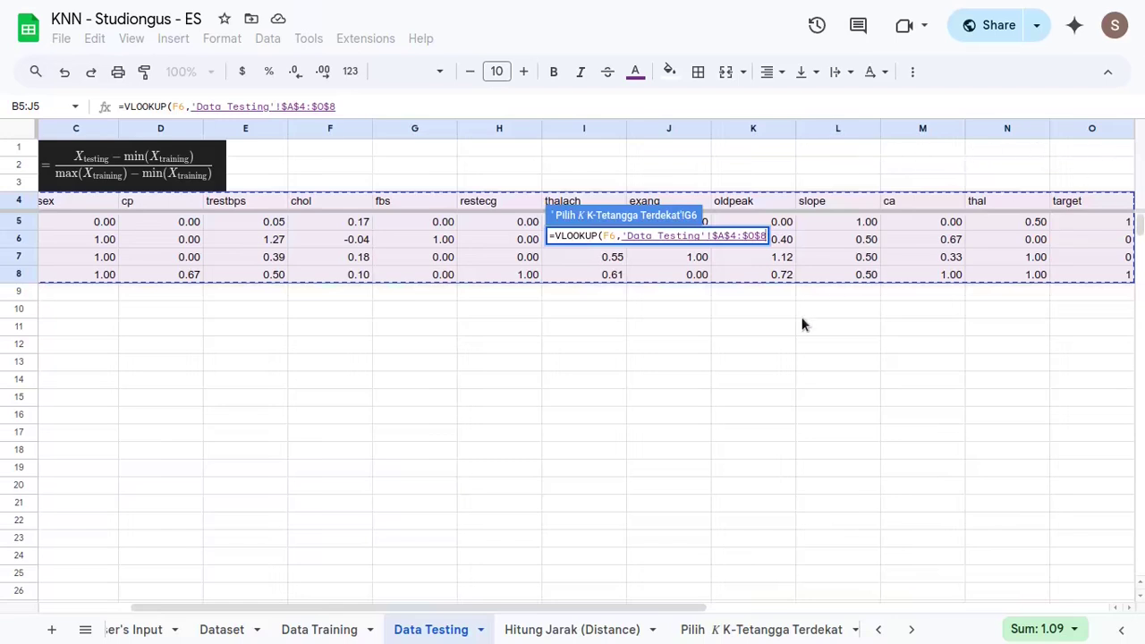
- Finish the G6 VLOOKUP with column index 15 and 0 for an exact match, and fill it down through G9
type(",15,0")
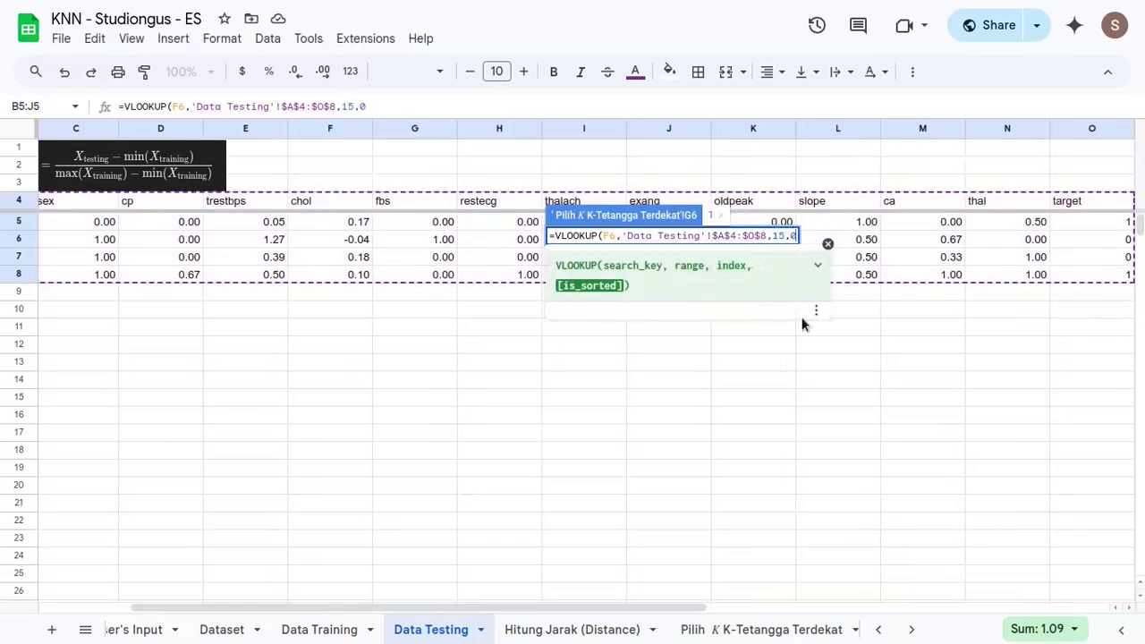
key("Return")
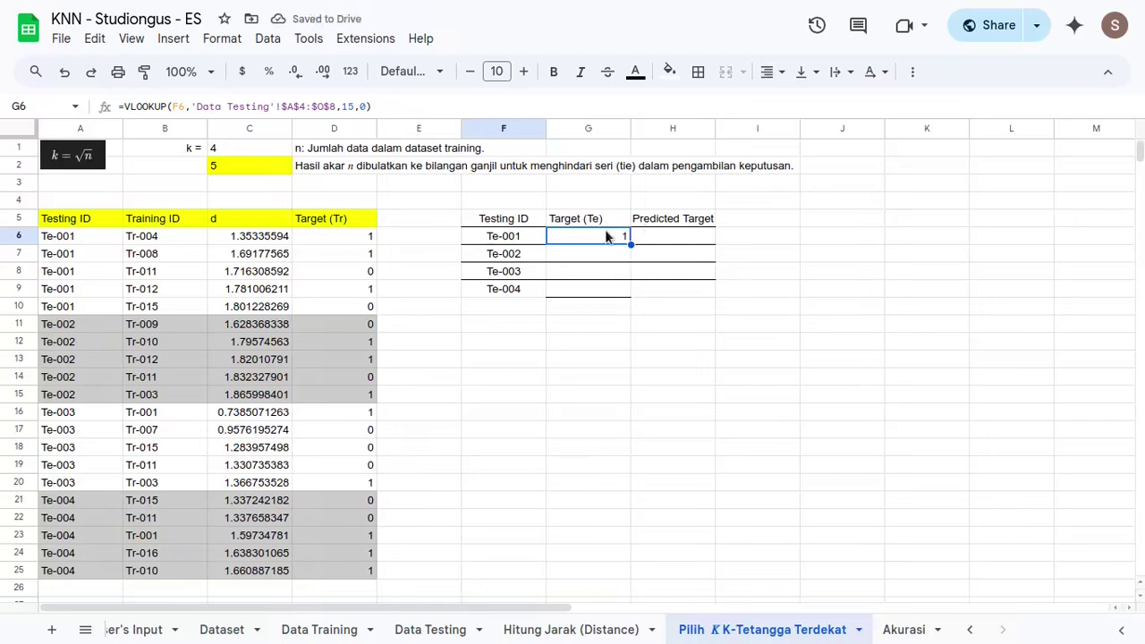
left_click(585, 289, "shift")
key("ctrl+d")
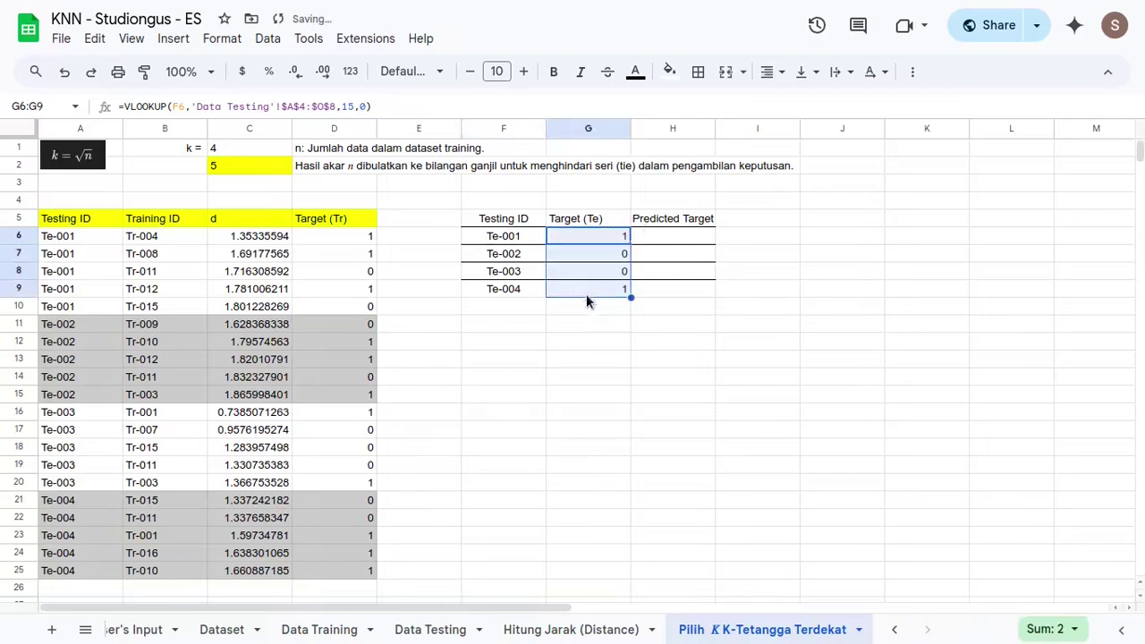
- Clear the borders of the F5:H9 results table and apply inner horizontal borders only
key("ctrl+a")
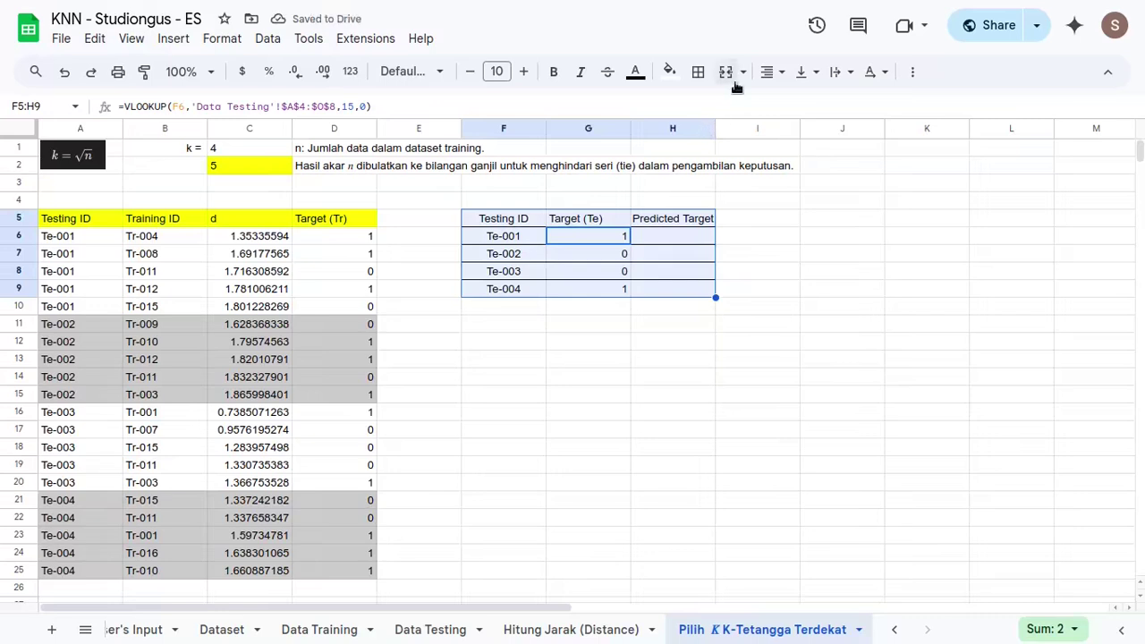
left_click(698, 72)
left_click(819, 139)
left_click(764, 110)
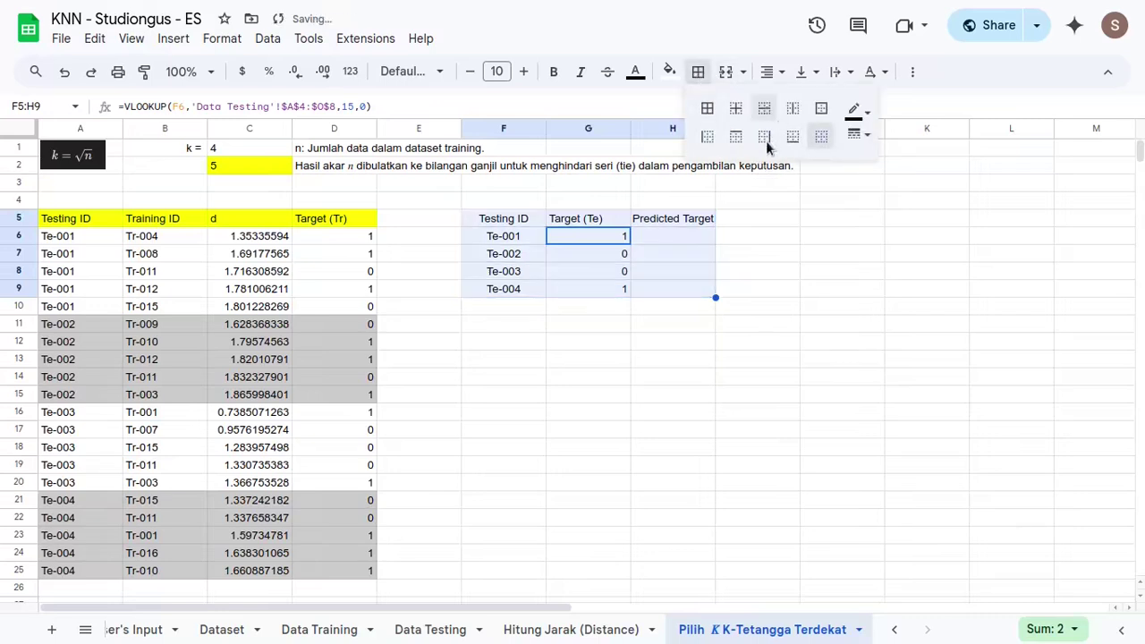
- Compare the Te-001 neighbours' training targets in column D with the test targets in column G
left_click(666, 236)
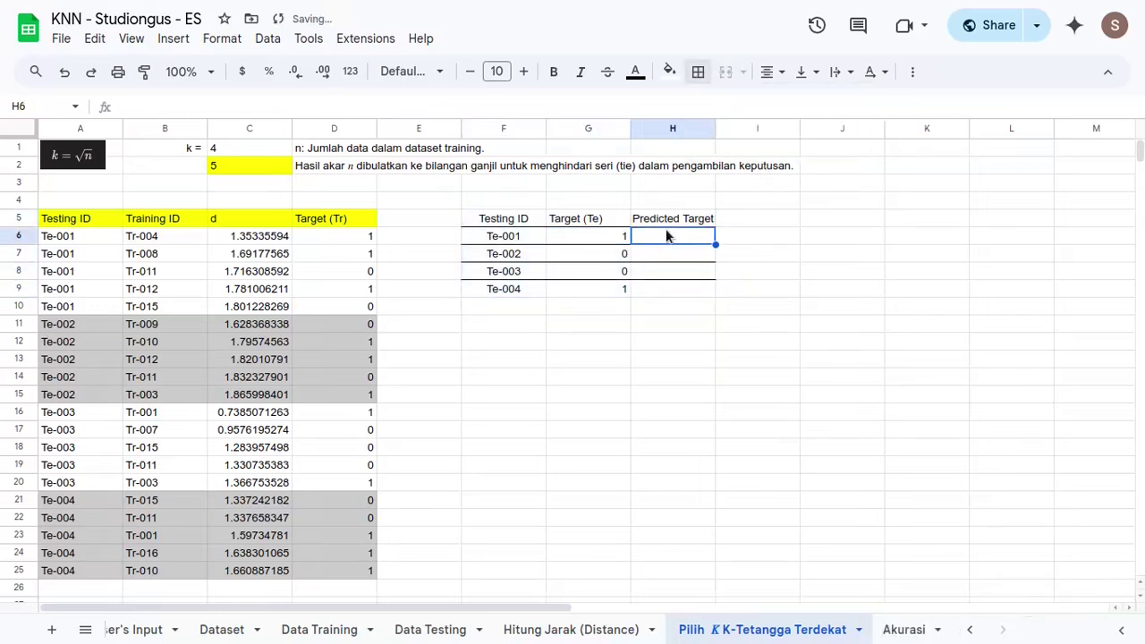
left_click(326, 235)
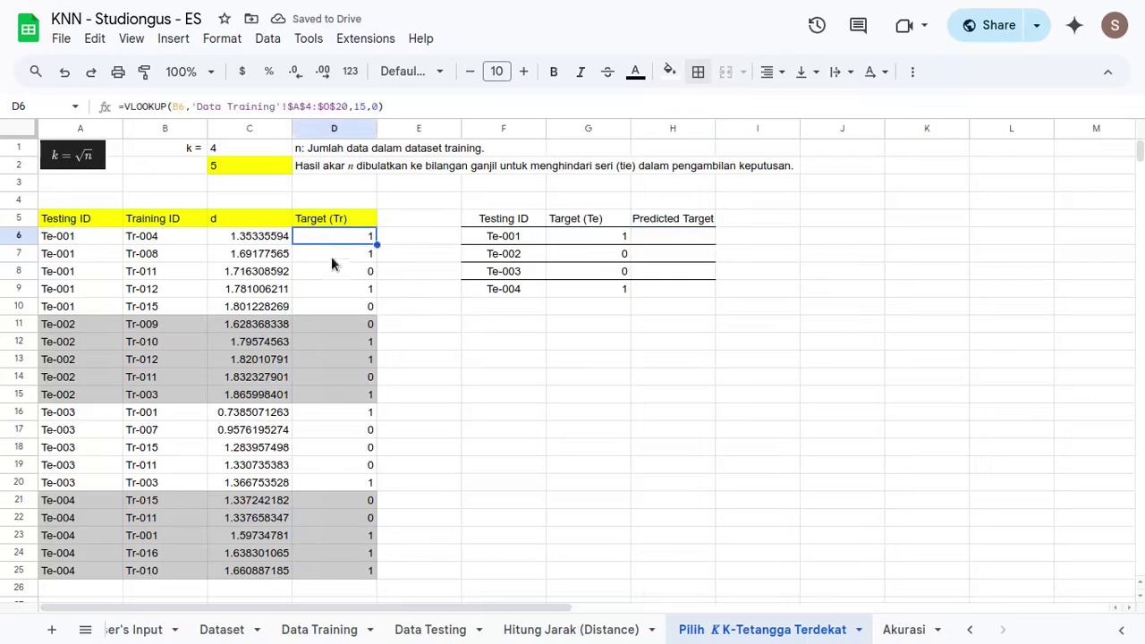
left_click_drag(344, 237, 348, 301)
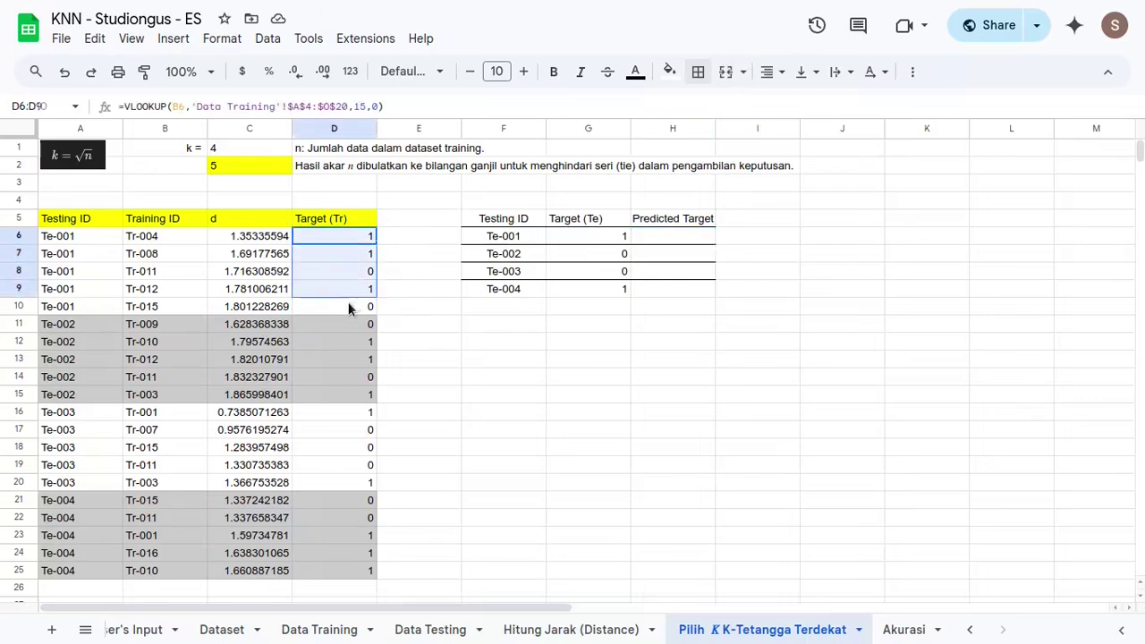
left_click_drag(579, 235, 579, 284)
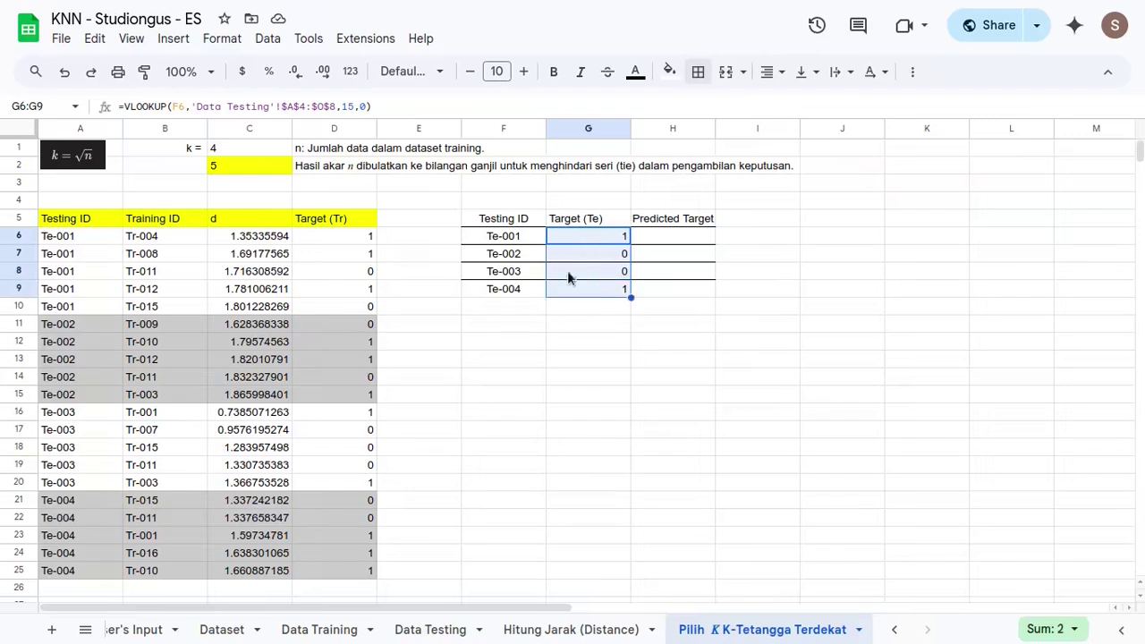
left_click(662, 231)
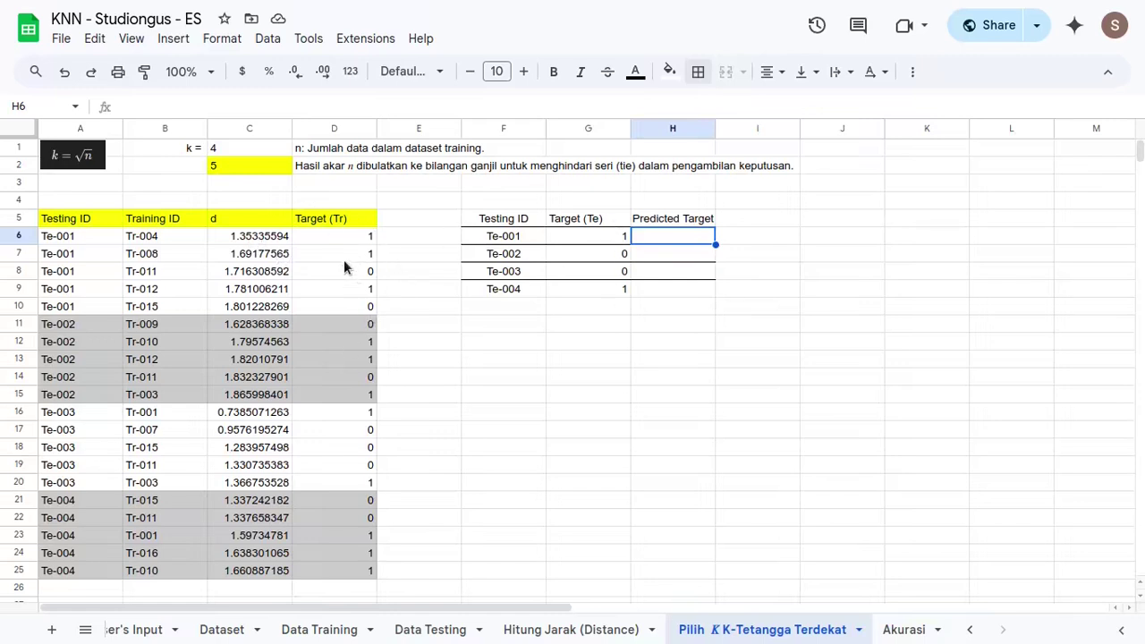
left_click_drag(355, 235, 362, 288)
left_click_drag(608, 238, 600, 269)
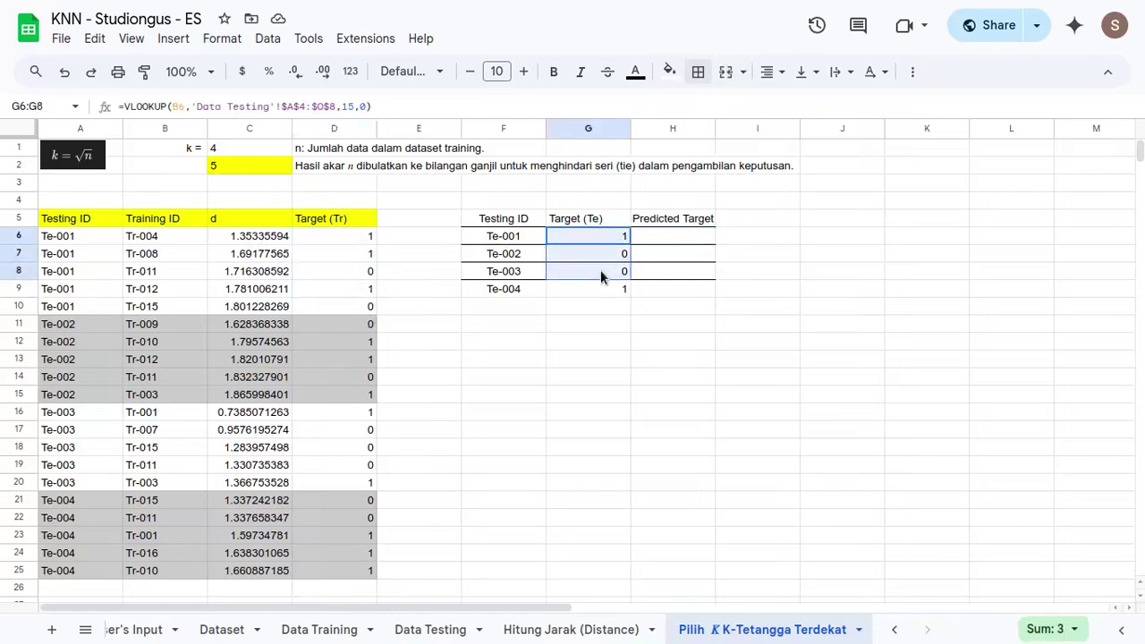
- Enter a MODE formula over D6:D10 in H6 to predict the target for Te-001
left_click(665, 235)
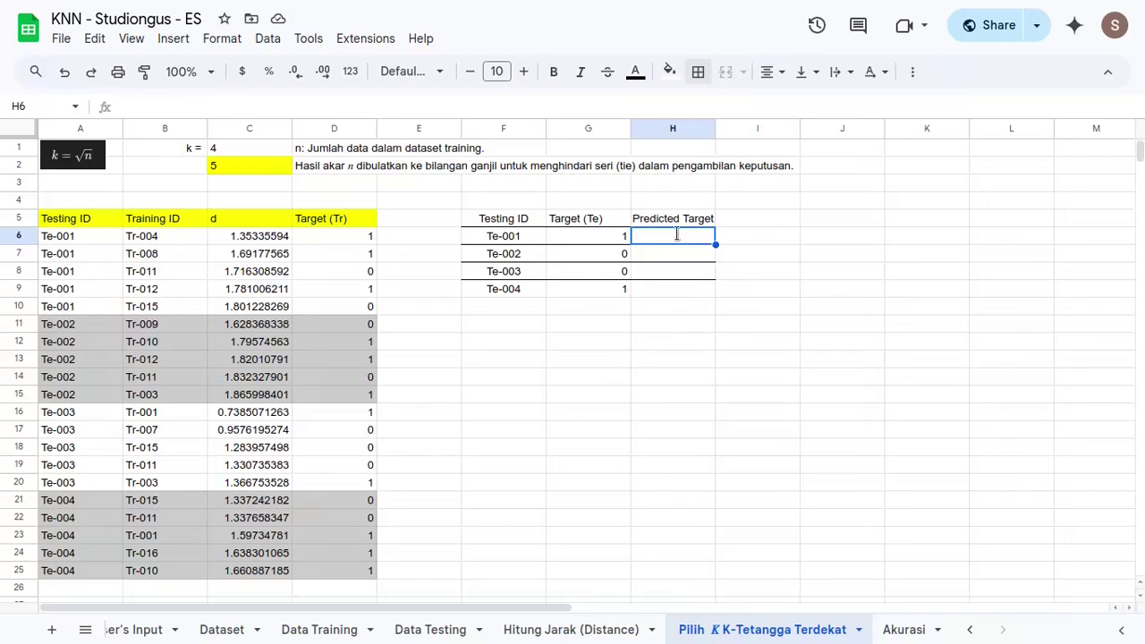
type("=mo")
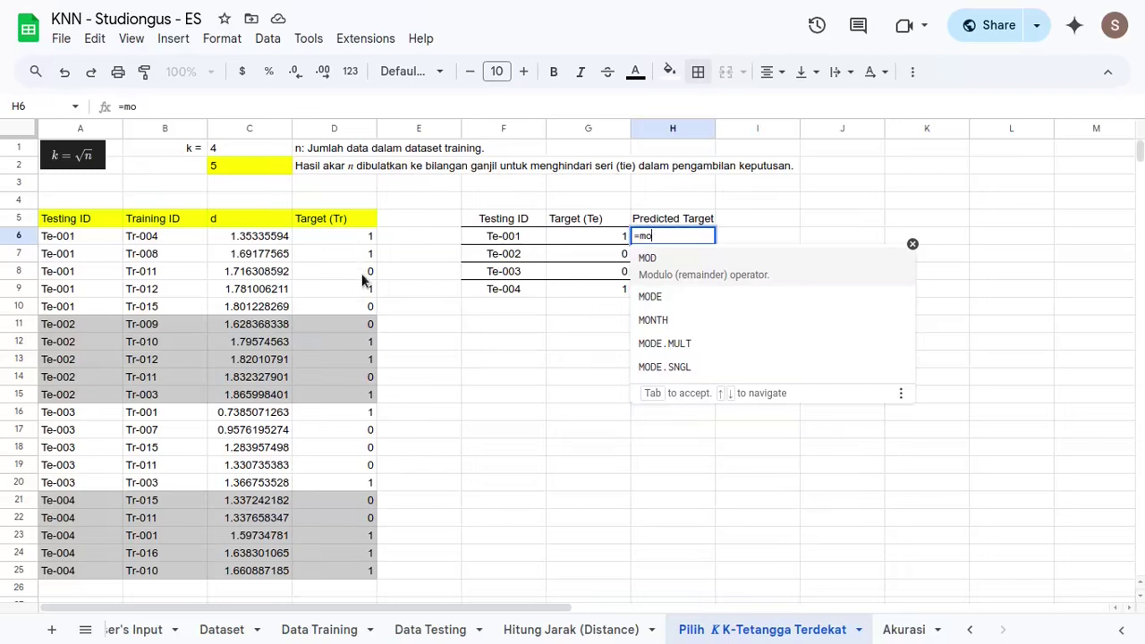
type("do")
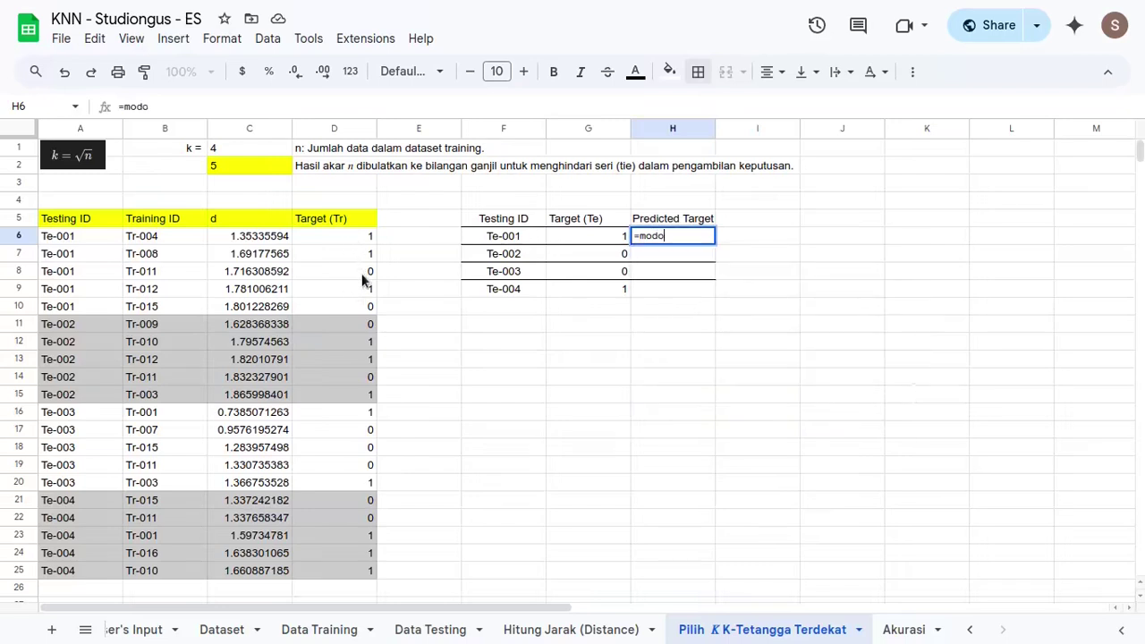
key("BackSpace")
type("e")
key("Tab")
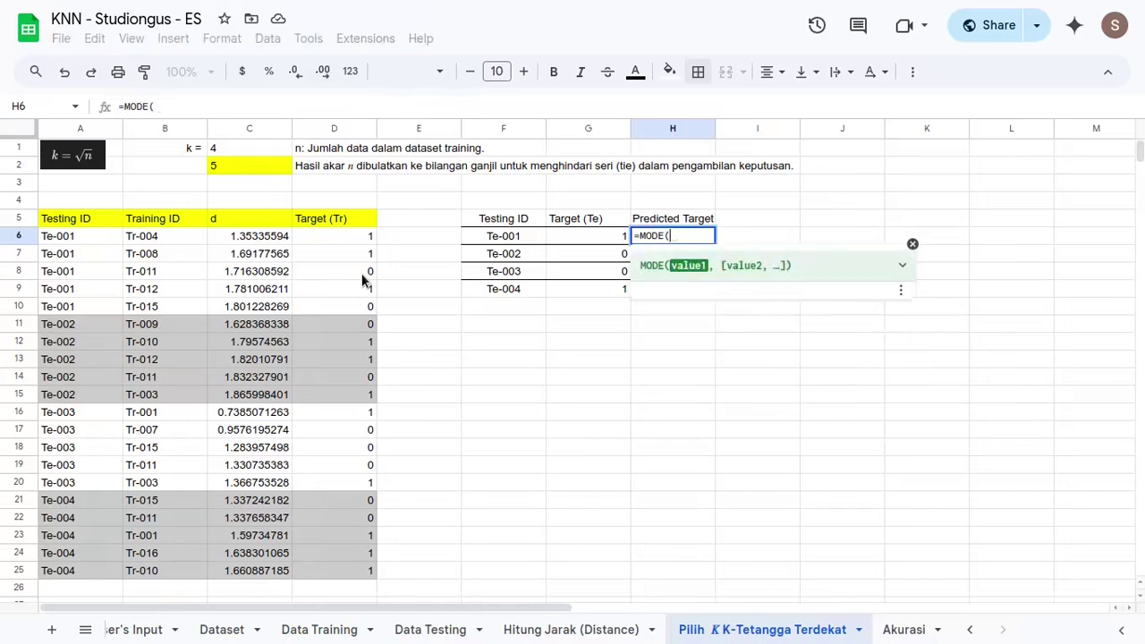
left_click_drag(368, 236, 374, 304)
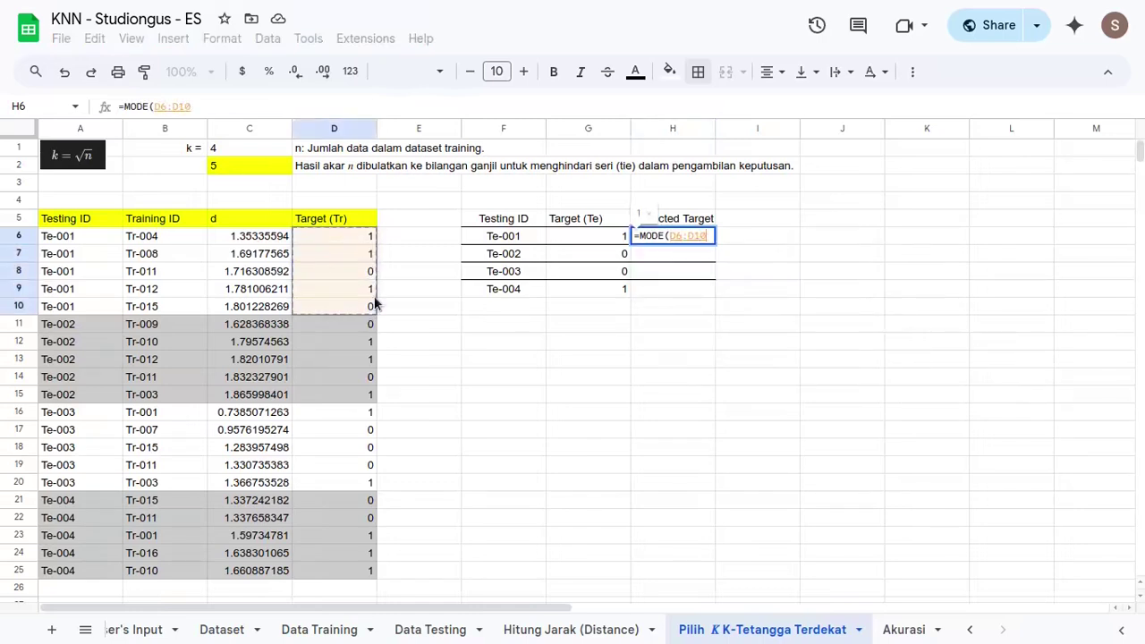
key("Return")
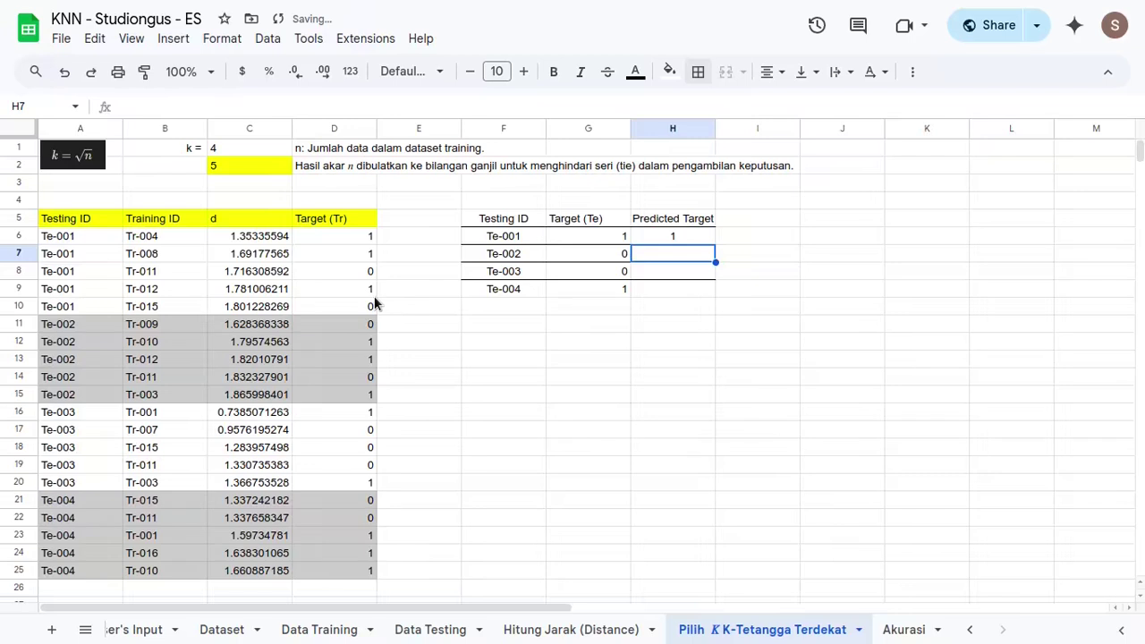
key("Down")
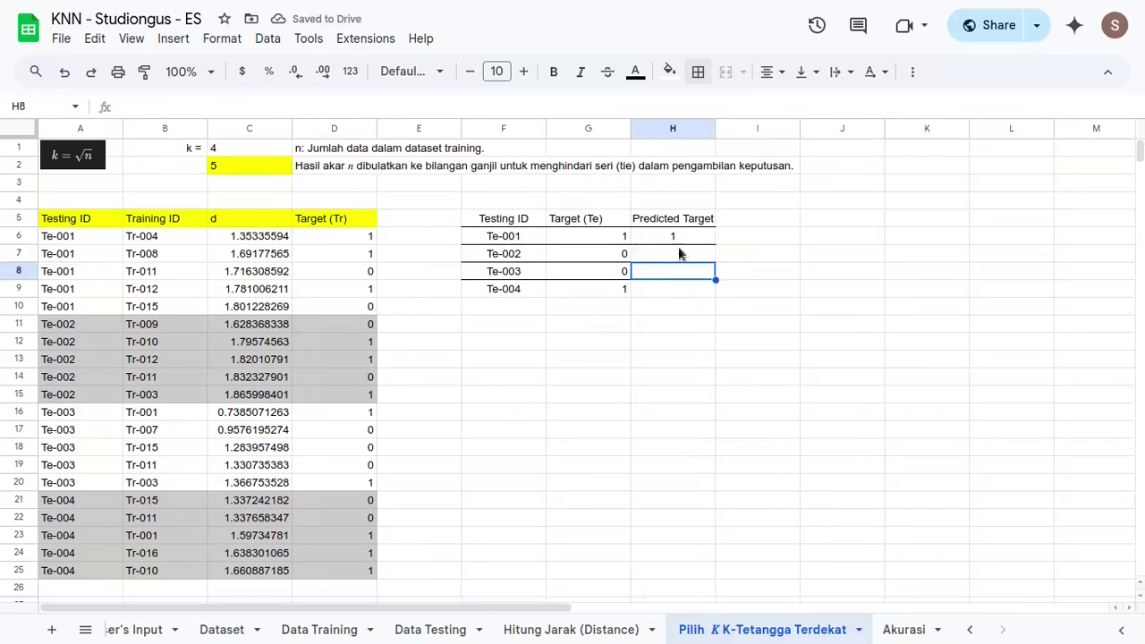
- Check the MODE formula in H6 against the Te-001 neighbours' training targets in D6:D10
left_click(680, 236)
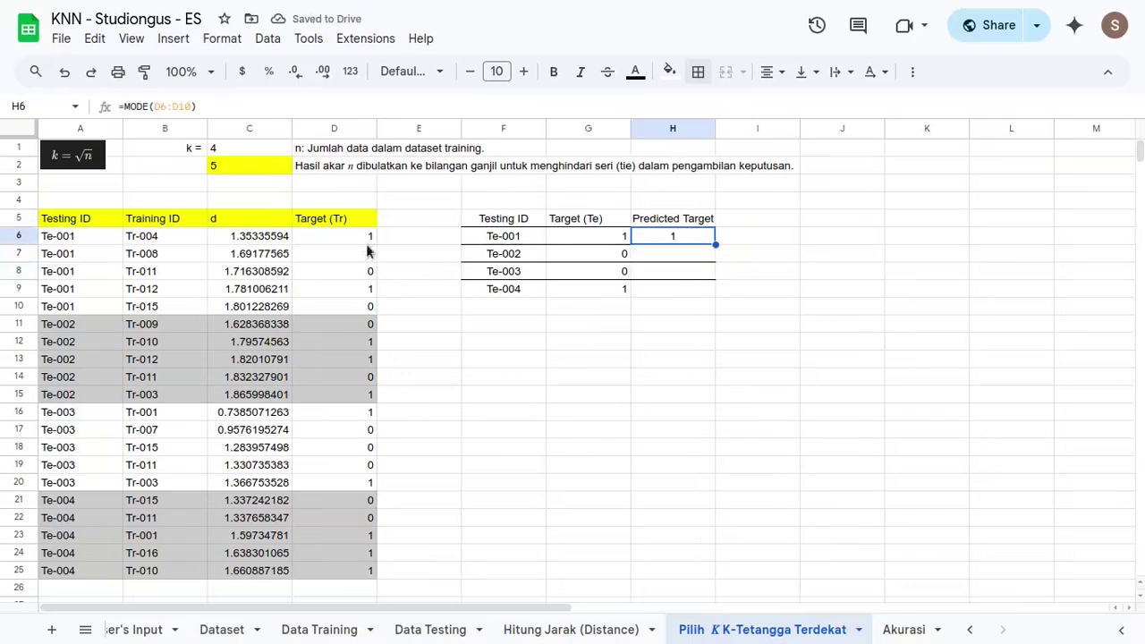
left_click_drag(346, 238, 344, 307)
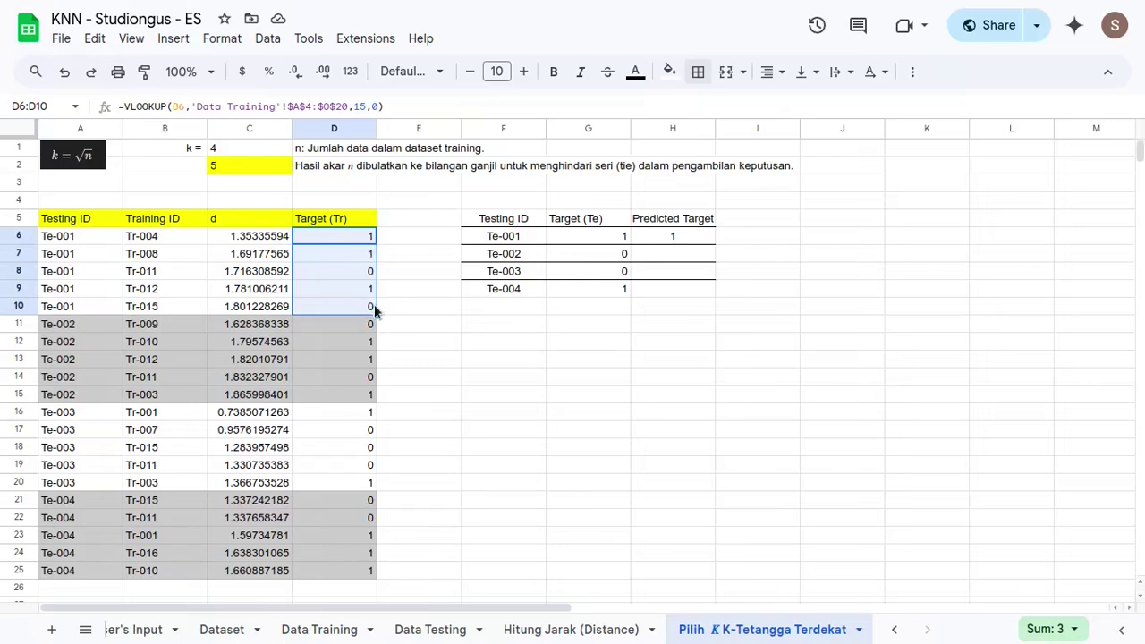
left_click(674, 236)
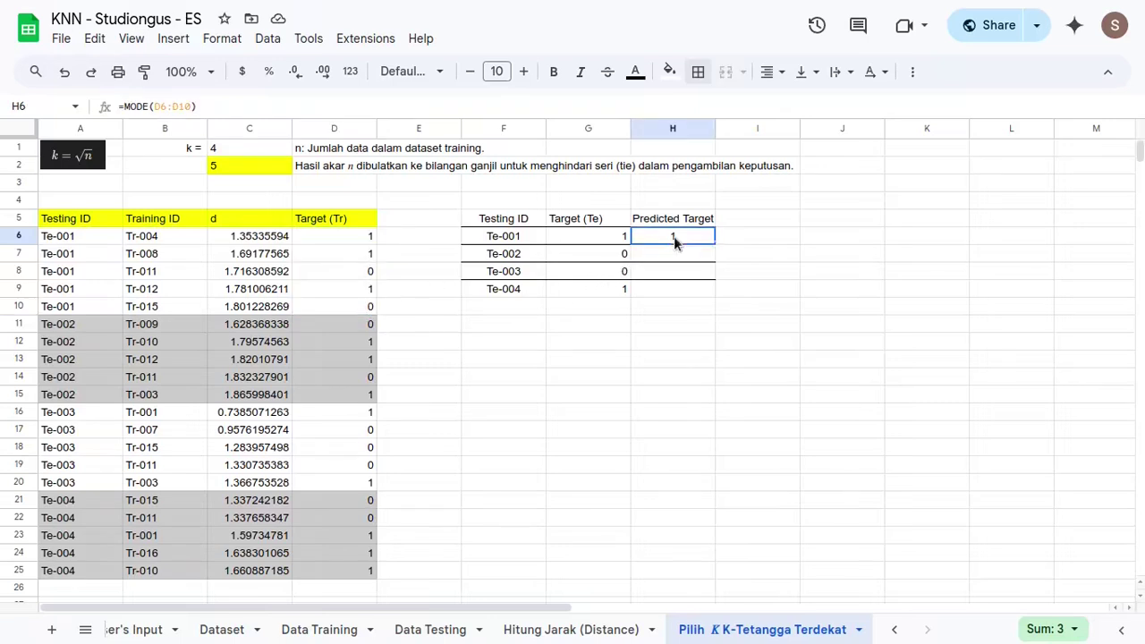
- Enter a MODE formula over the Te-002 neighbours' targets in D11:D15 in H7 to predict the target for Te-002
left_click(690, 259)
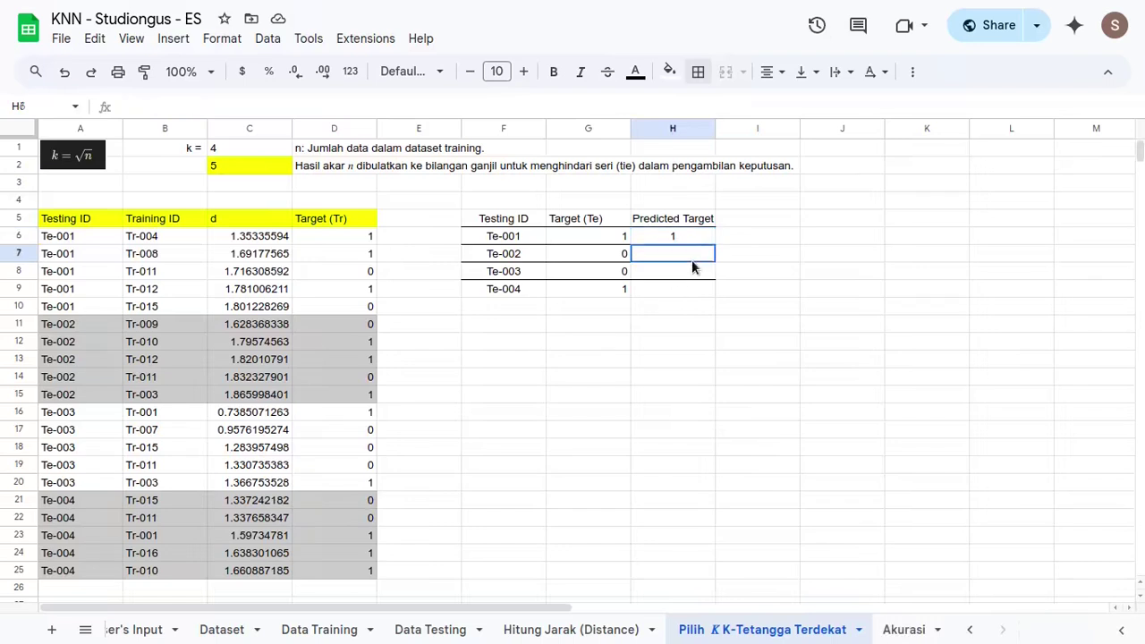
type("=mod")
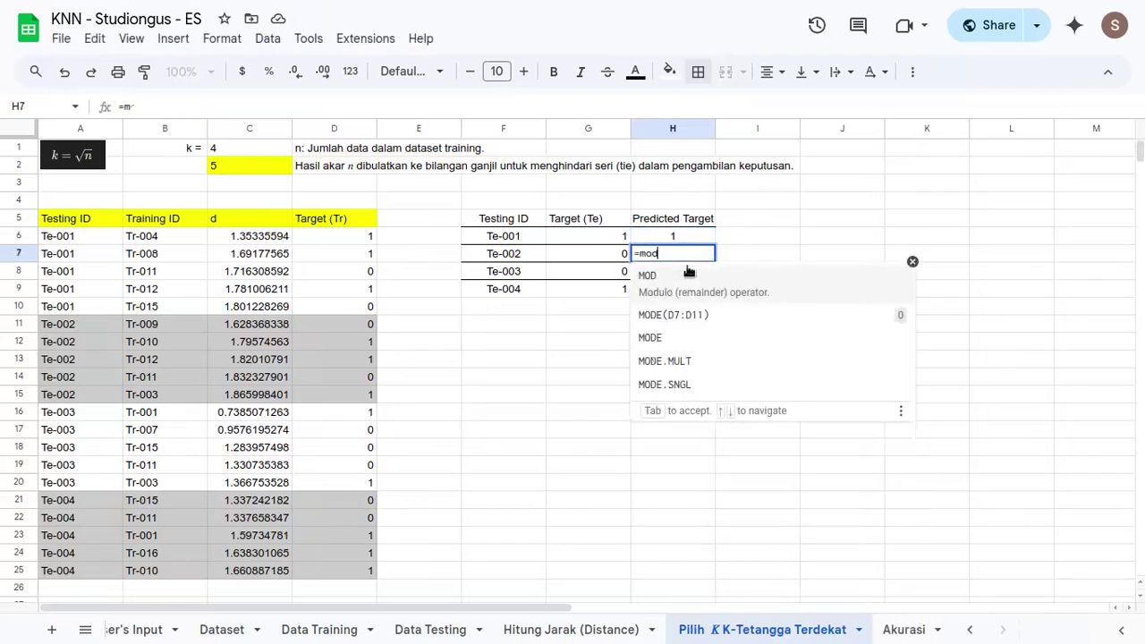
type("e")
key("Tab")
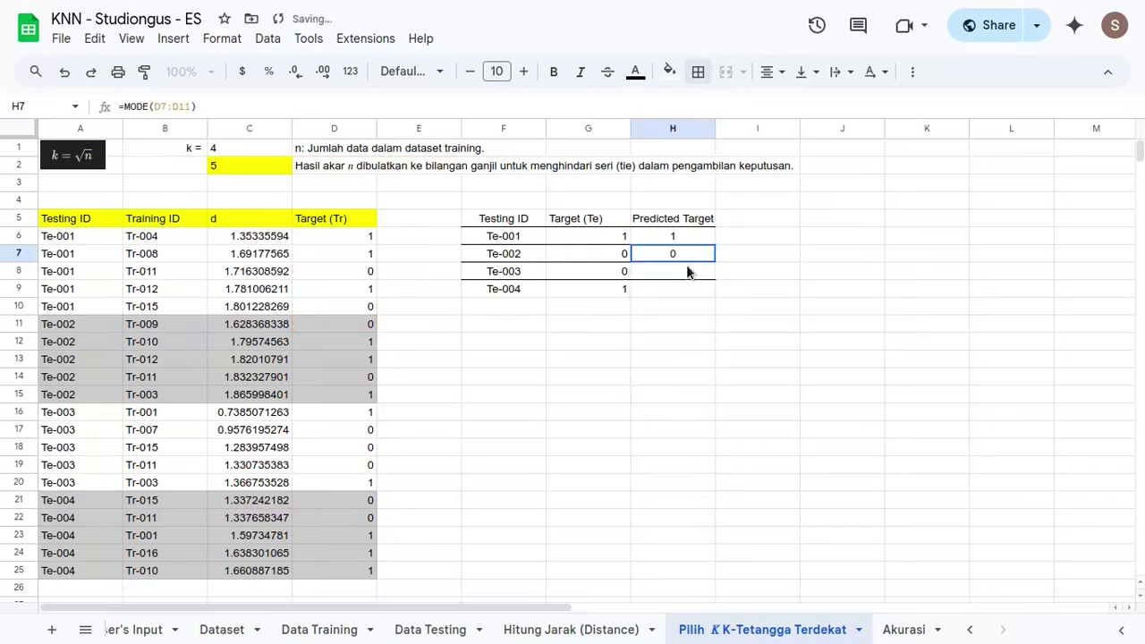
key("Return")
key("BackSpace")
key("BackSpace")
key("BackSpace")
key("BackSpace")
key("BackSpace")
key("BackSpace")
key("BackSpace")
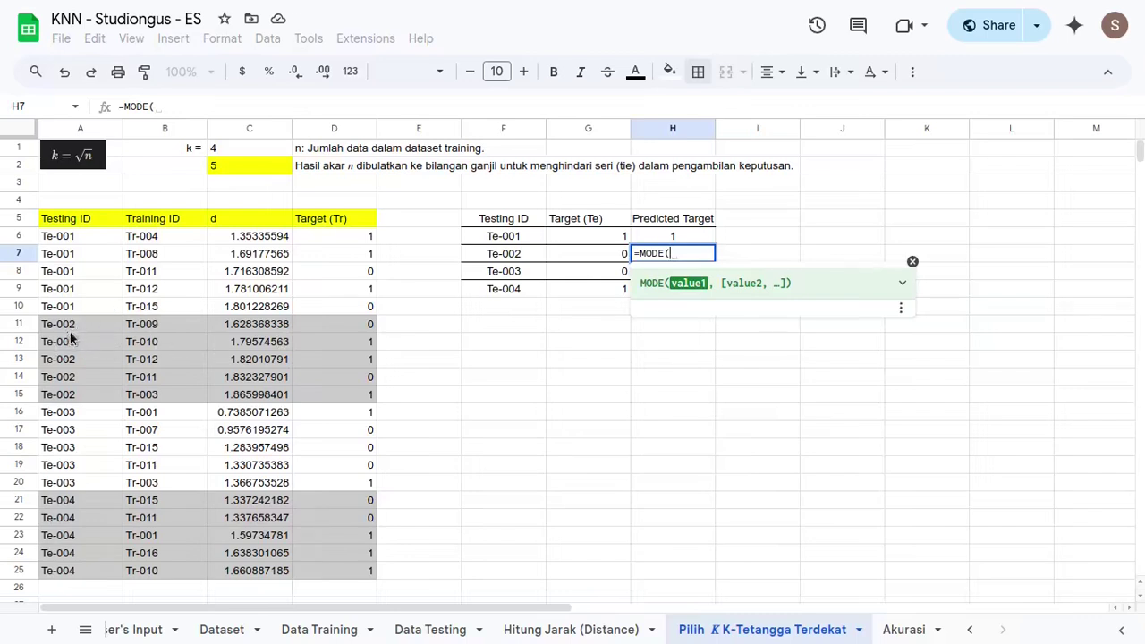
left_click_drag(365, 326, 348, 404)
key("Return")
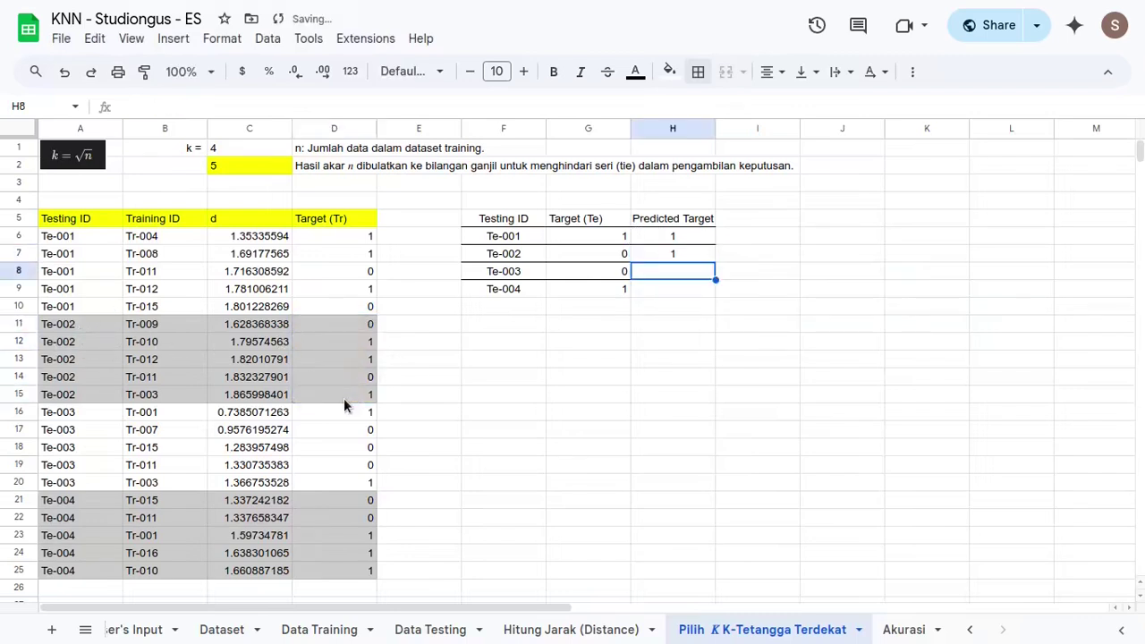
- Enter a MODE formula over D16:D20 in H8 to predict the target for Te-003
key("Return")
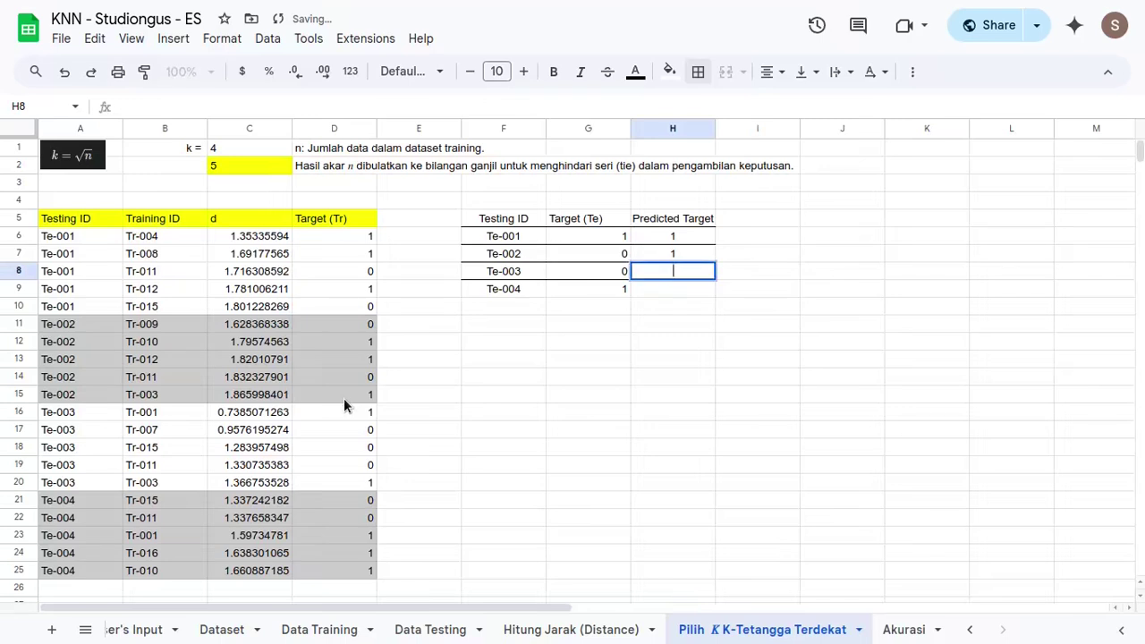
type("mode")
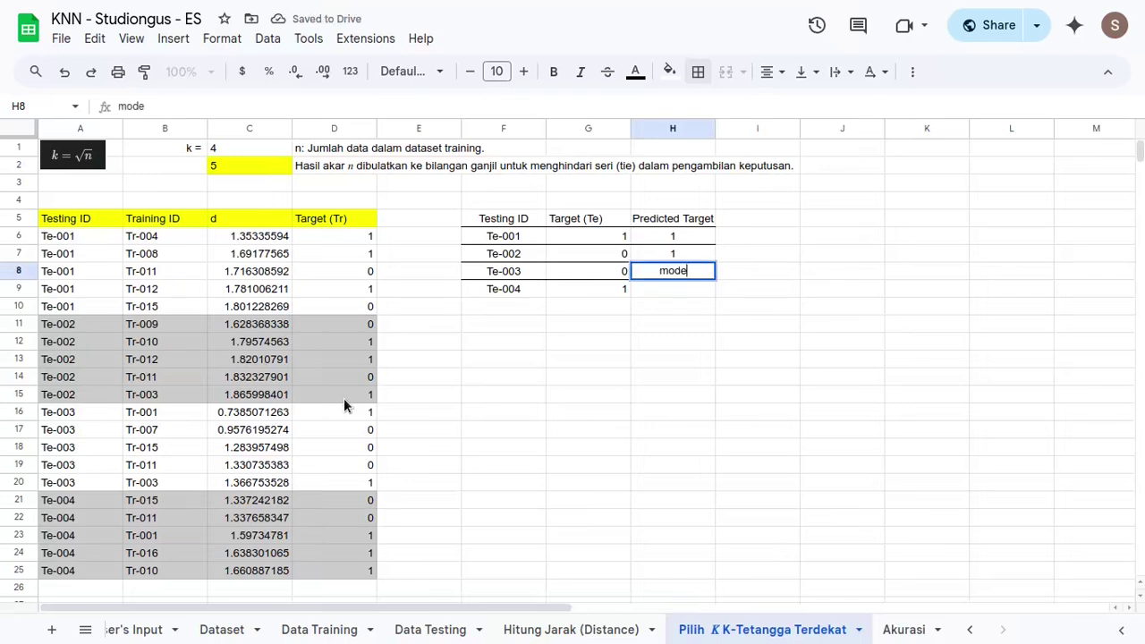
key("Home")
type("=-")
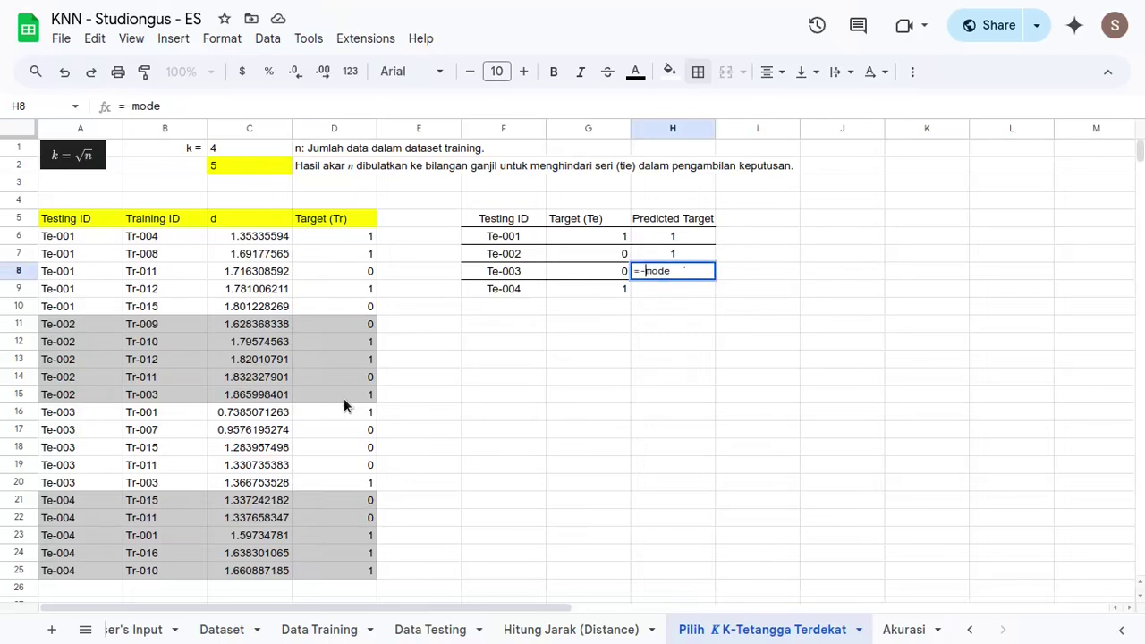
key("ctrl+a")
type("=mod")
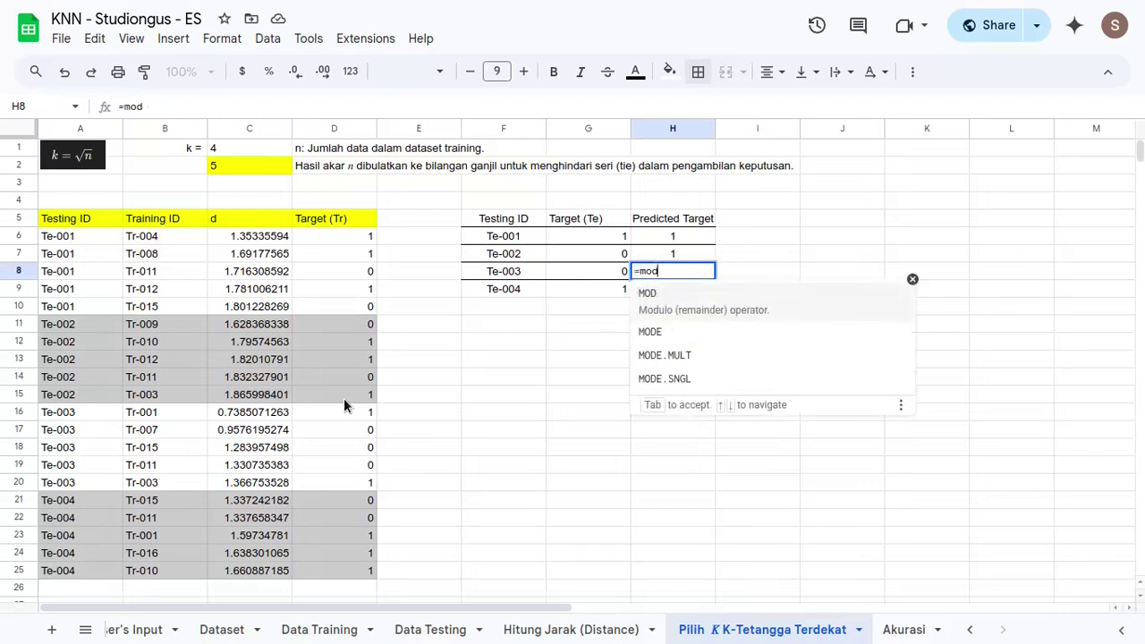
type("3")
key("BackSpace")
type("e")
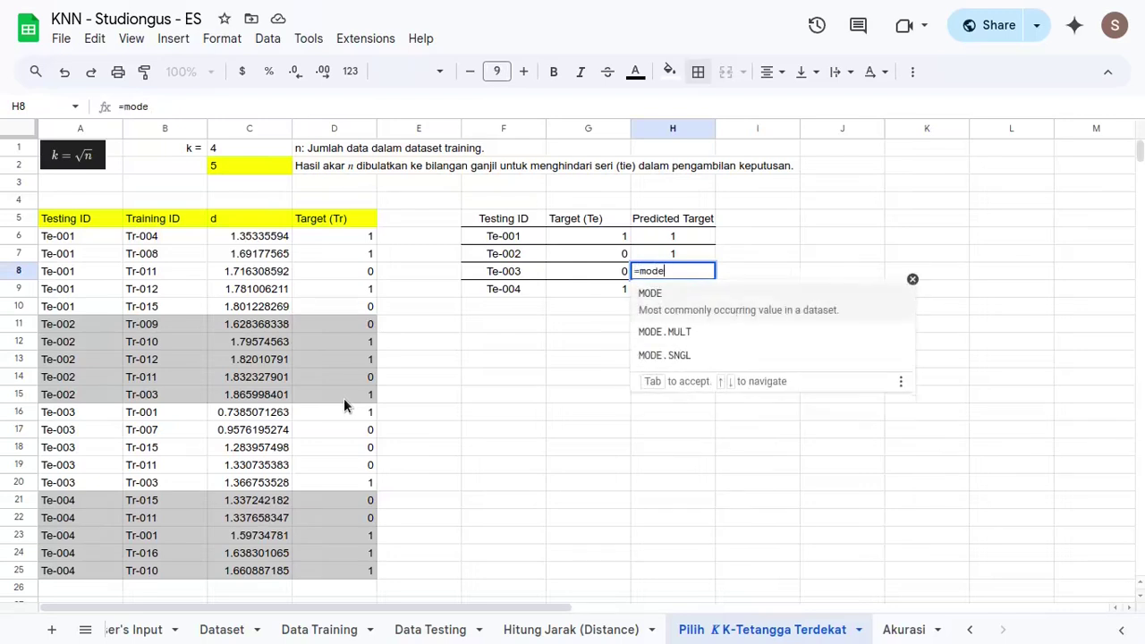
key("Tab")
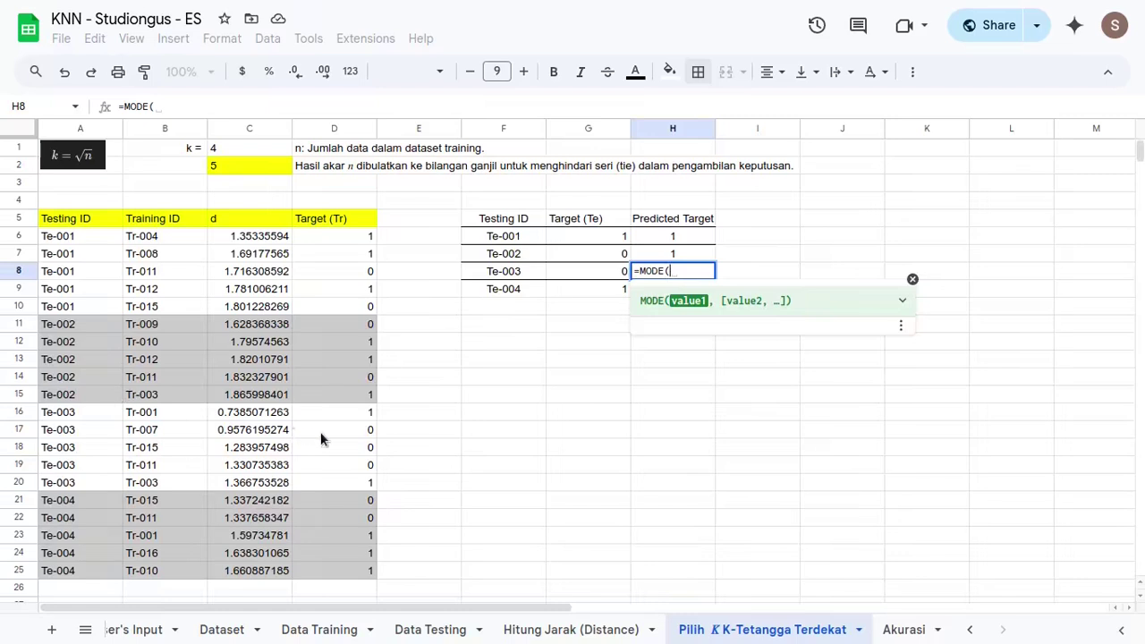
left_click_drag(336, 414, 340, 483)
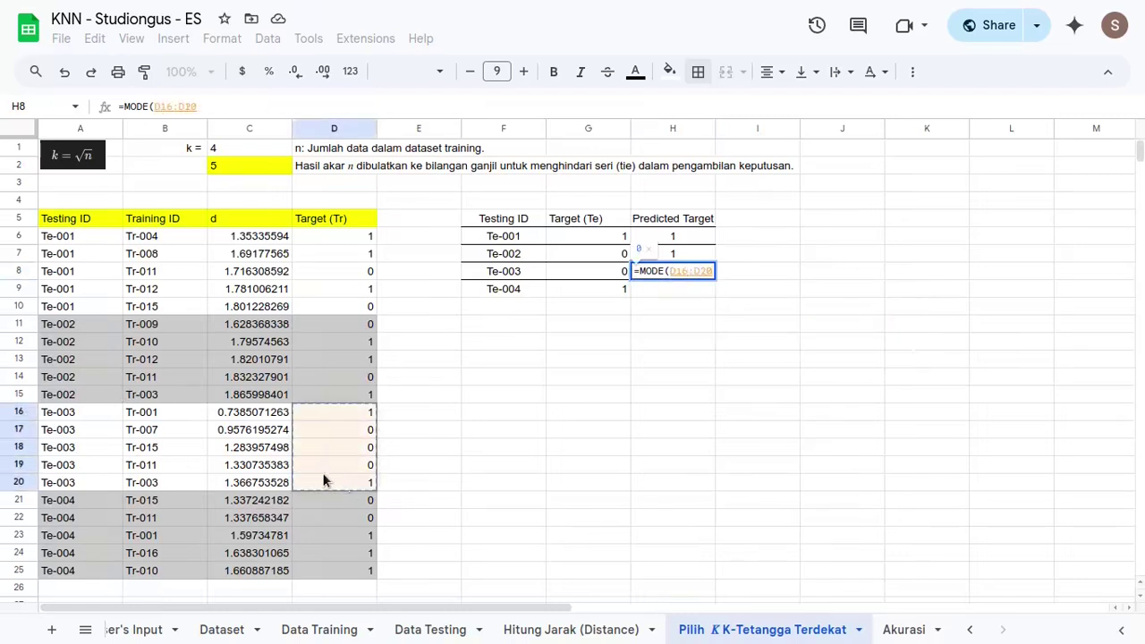
key("Return")
- Enter a MODE formula over D21:D25 in H9 to predict the target for Te-004
key("Return")
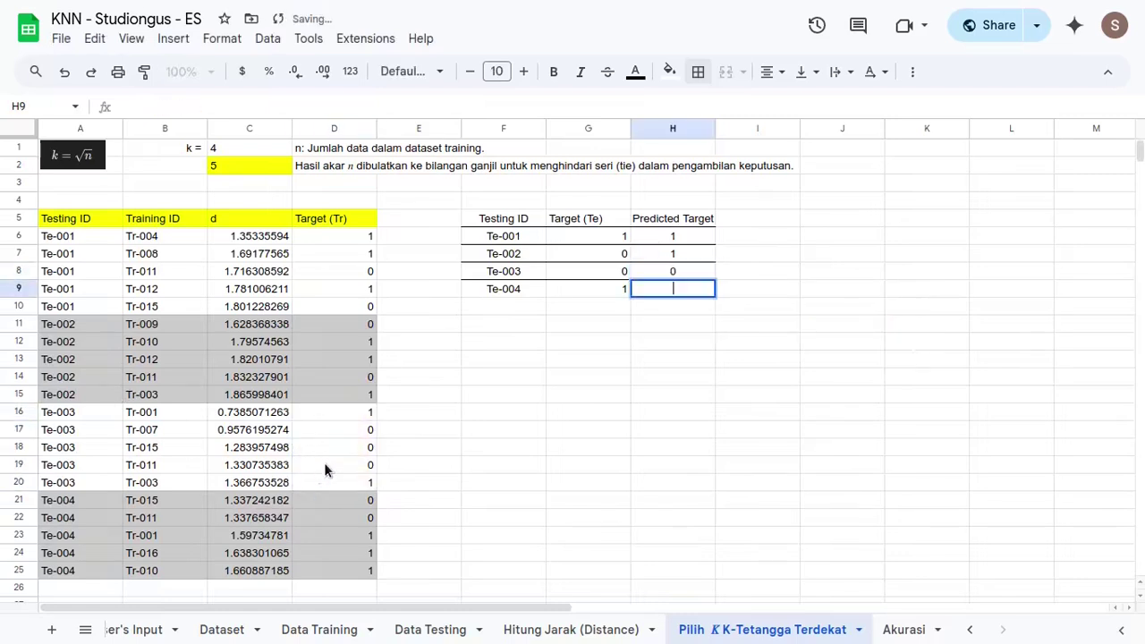
type("=mode")
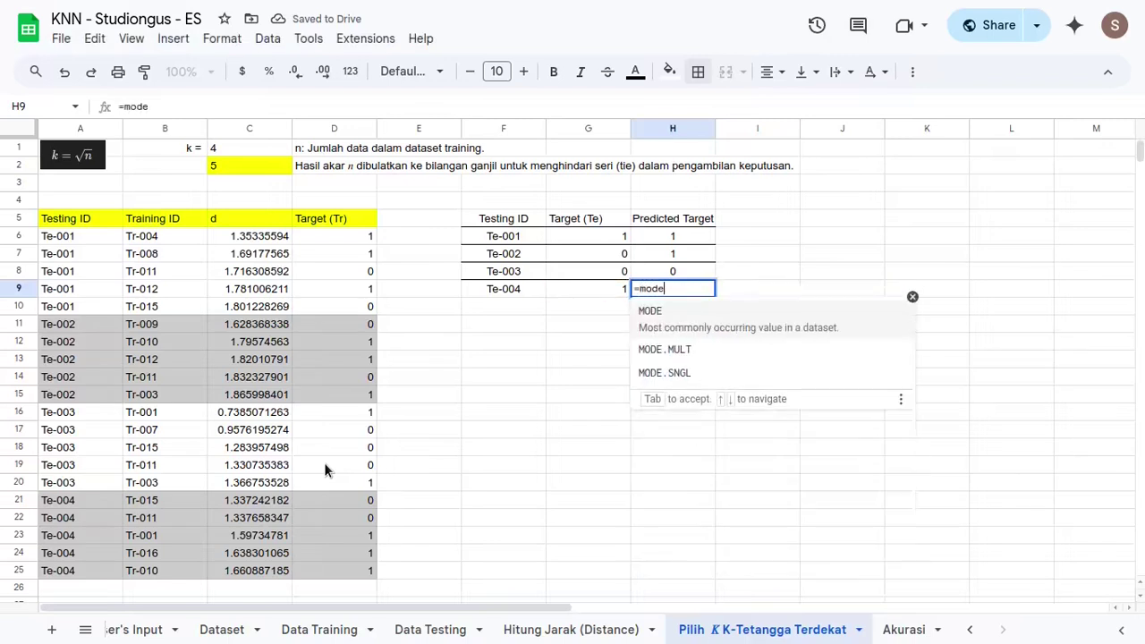
key("Tab")
scroll(317, 447, "down", 2)
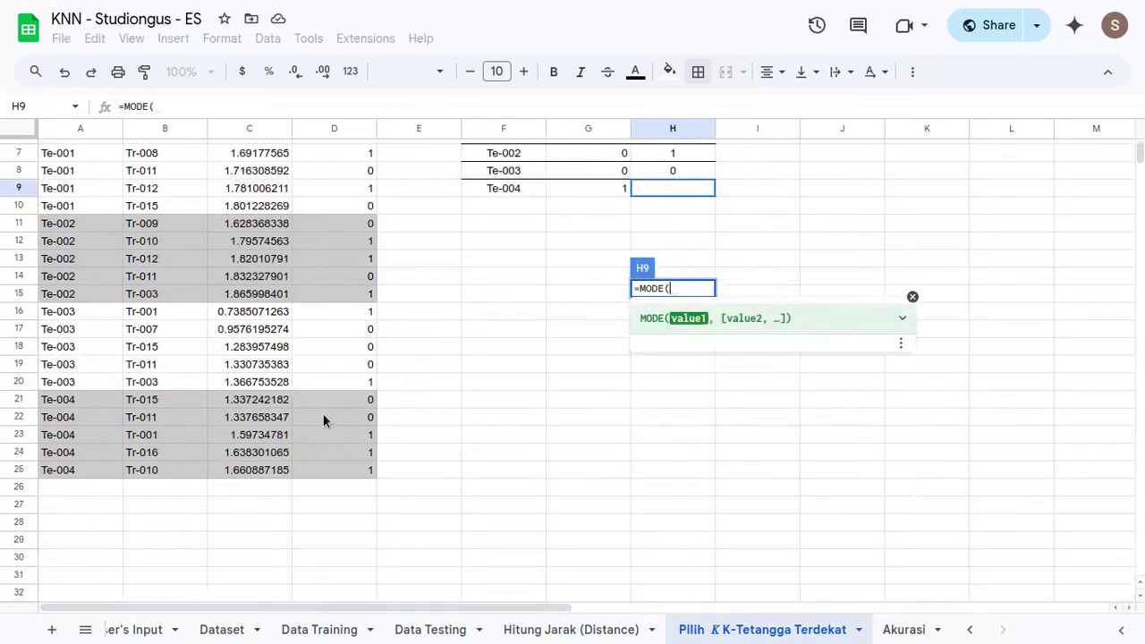
left_click(337, 400)
left_click_drag(336, 399, 356, 471)
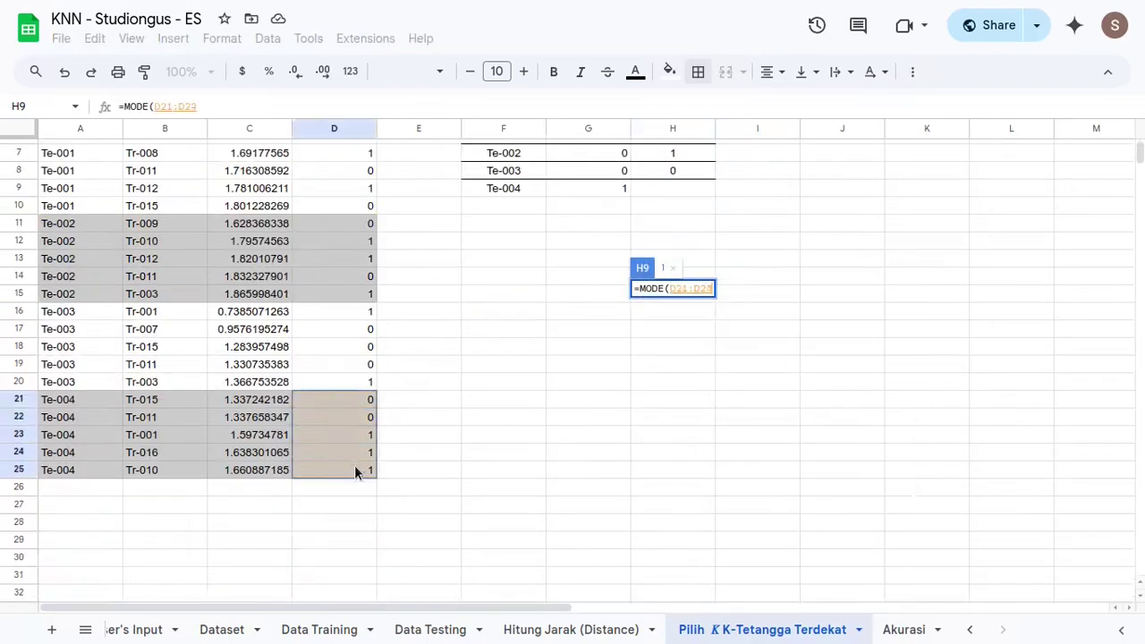
key("Return")
scroll(650, 378, "up", 2)
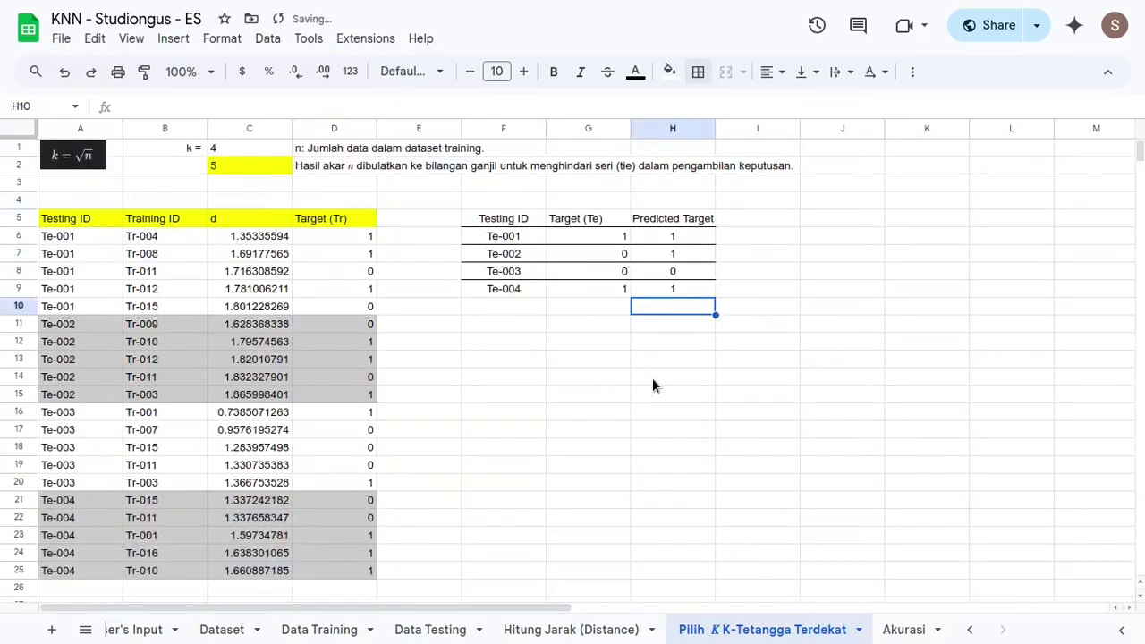
- Review the predicted targets in H6:H9 alongside the actual test targets
left_click(683, 226)
left_click(683, 241)
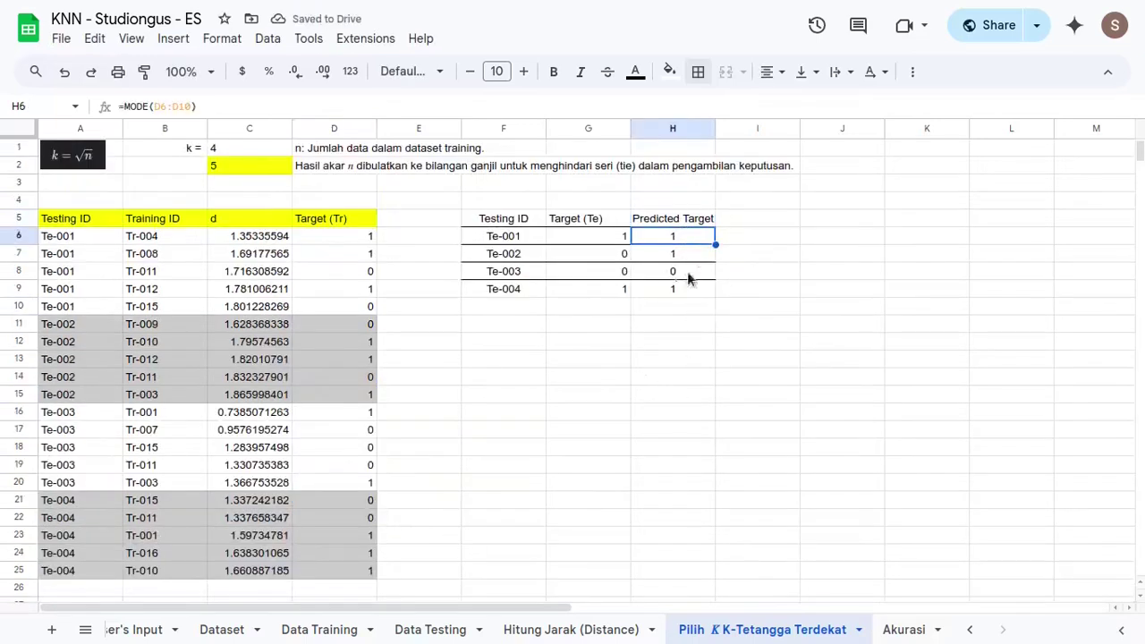
left_click(677, 280, "shift")
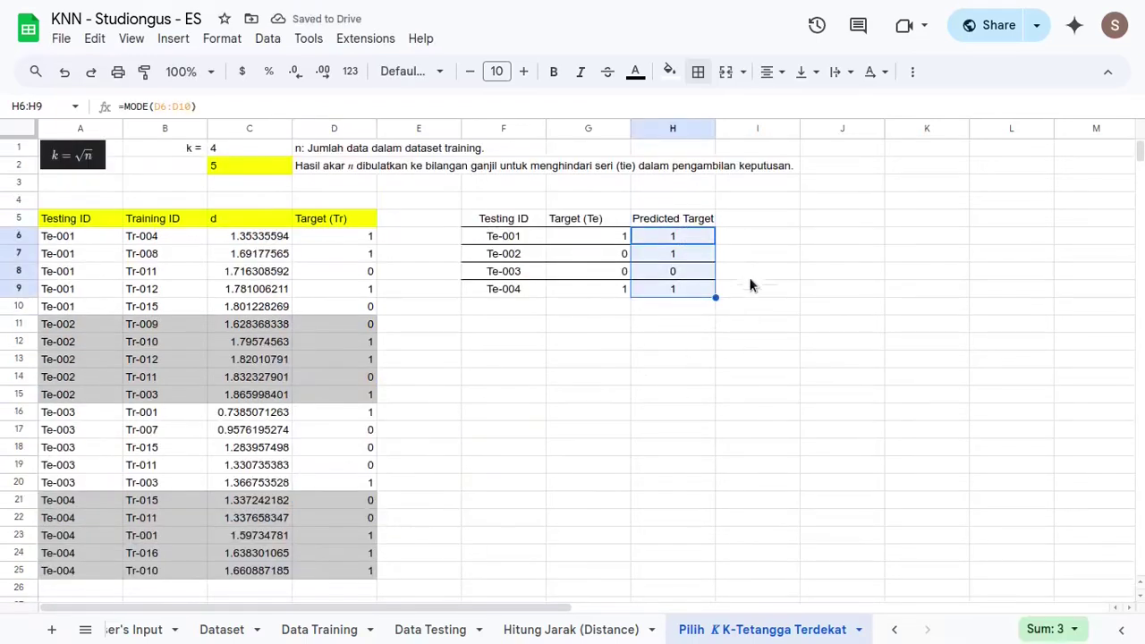
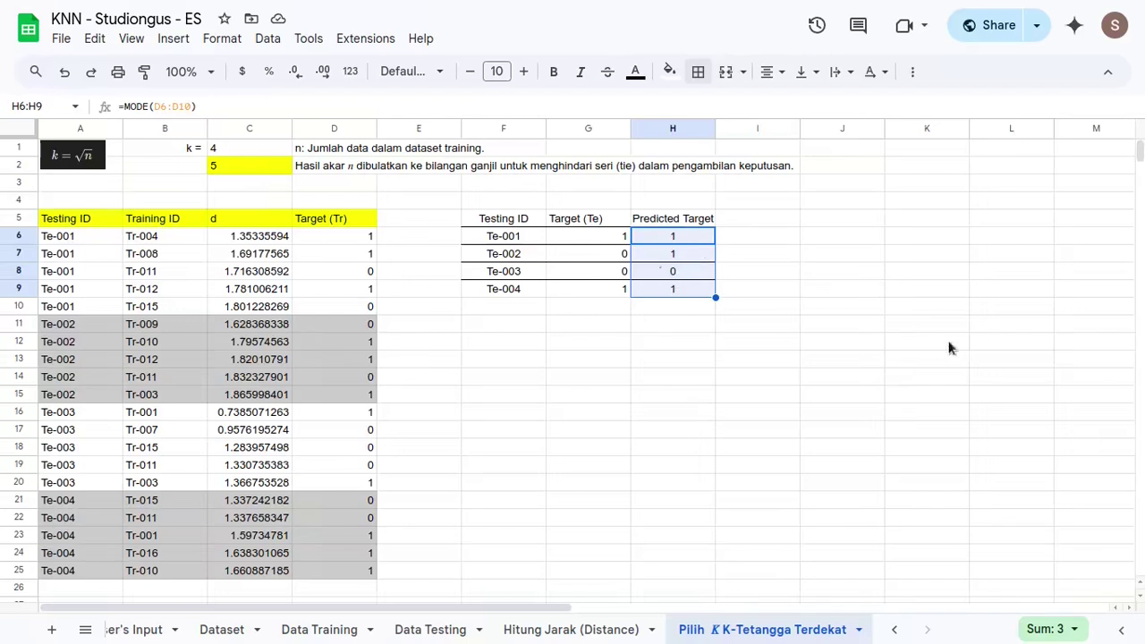
scroll(705, 465, "right", 3)
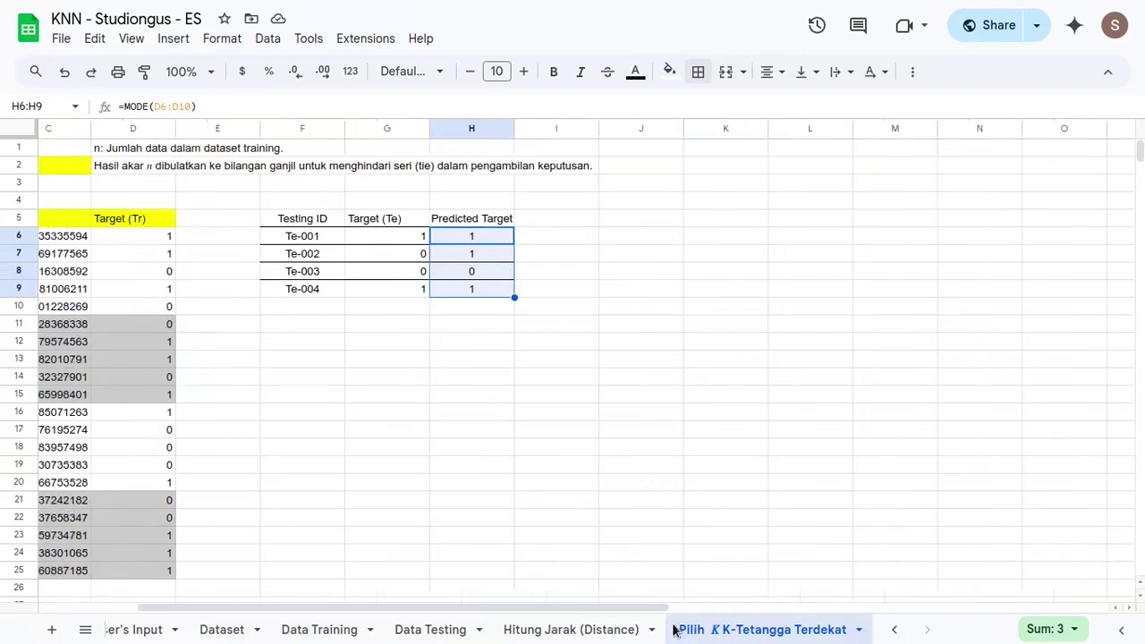
scroll(674, 629, "right", 1)
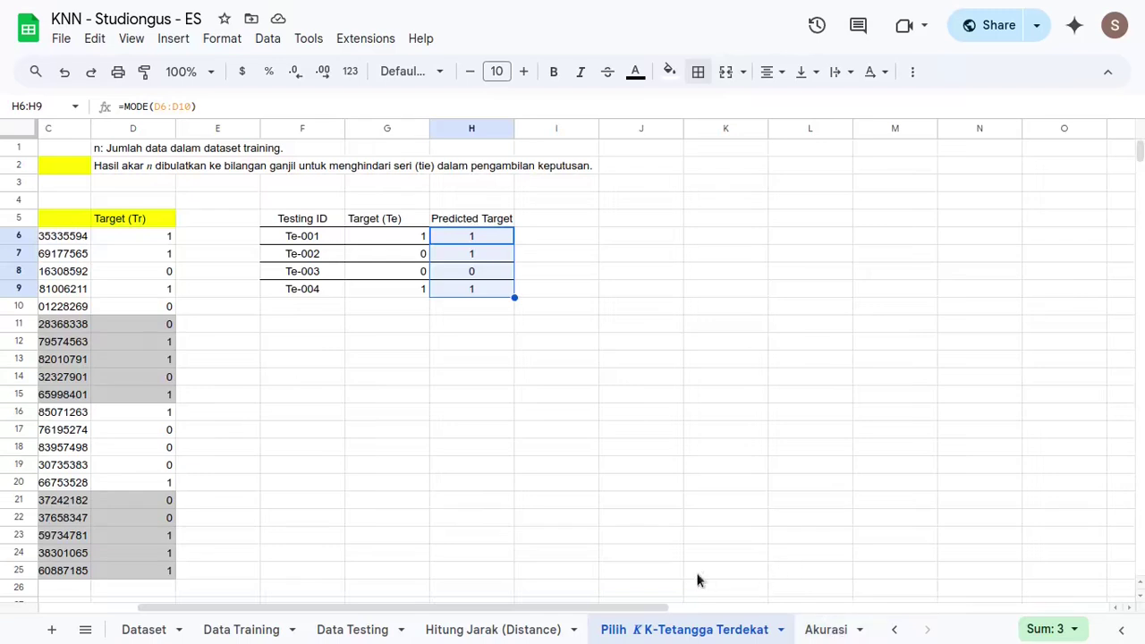
scroll(391, 376, "left", 3)
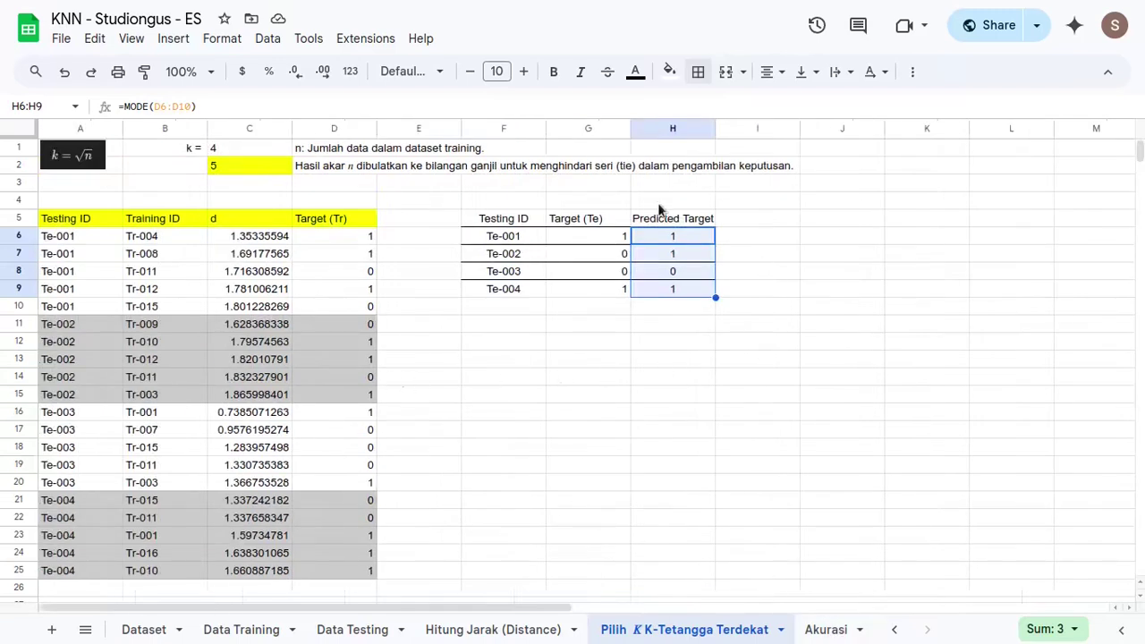
- Open the Akurasi sheet and examine the TP, FP, TN and FN labels, their definitions and the COUNTIFS-based counts in B1:B4
left_click(825, 629)
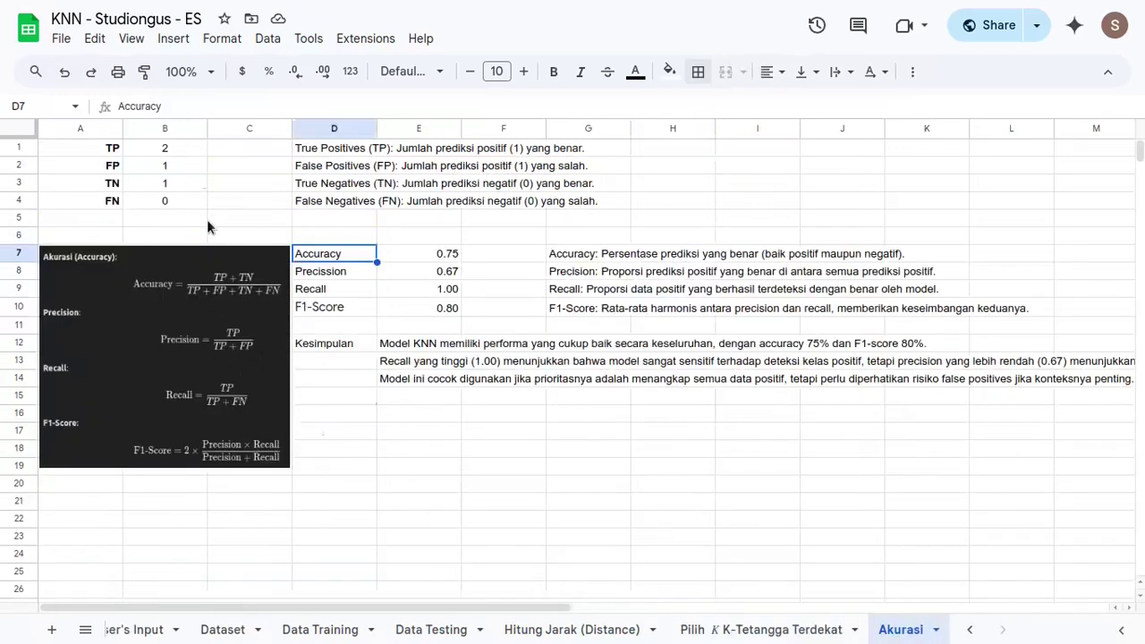
left_click(157, 154)
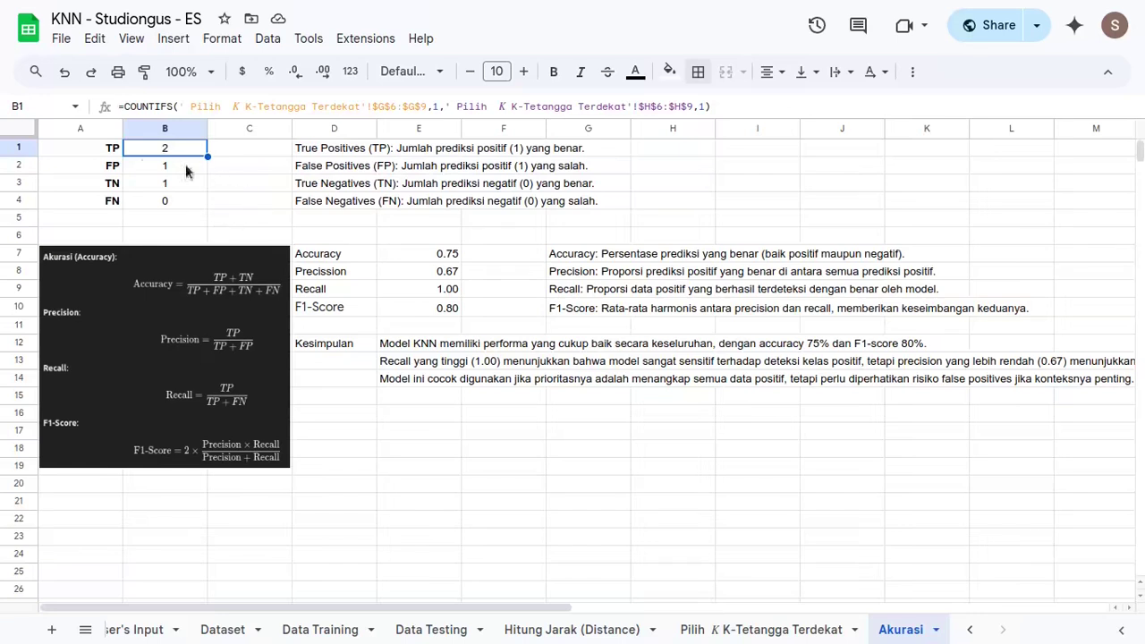
left_click_drag(79, 148, 73, 201)
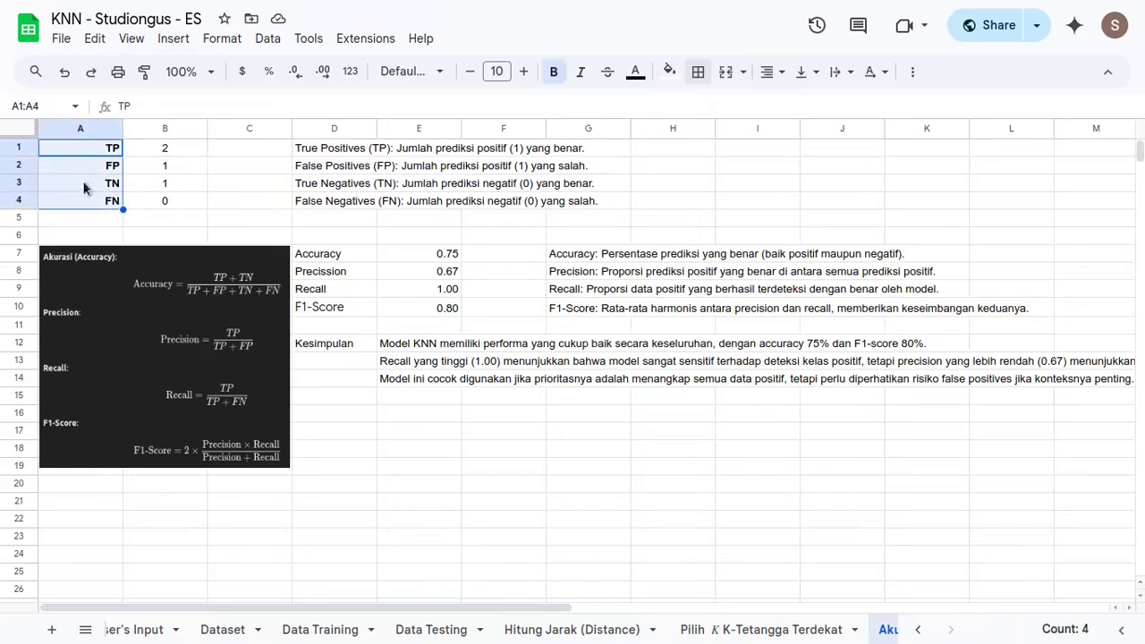
left_click(87, 153)
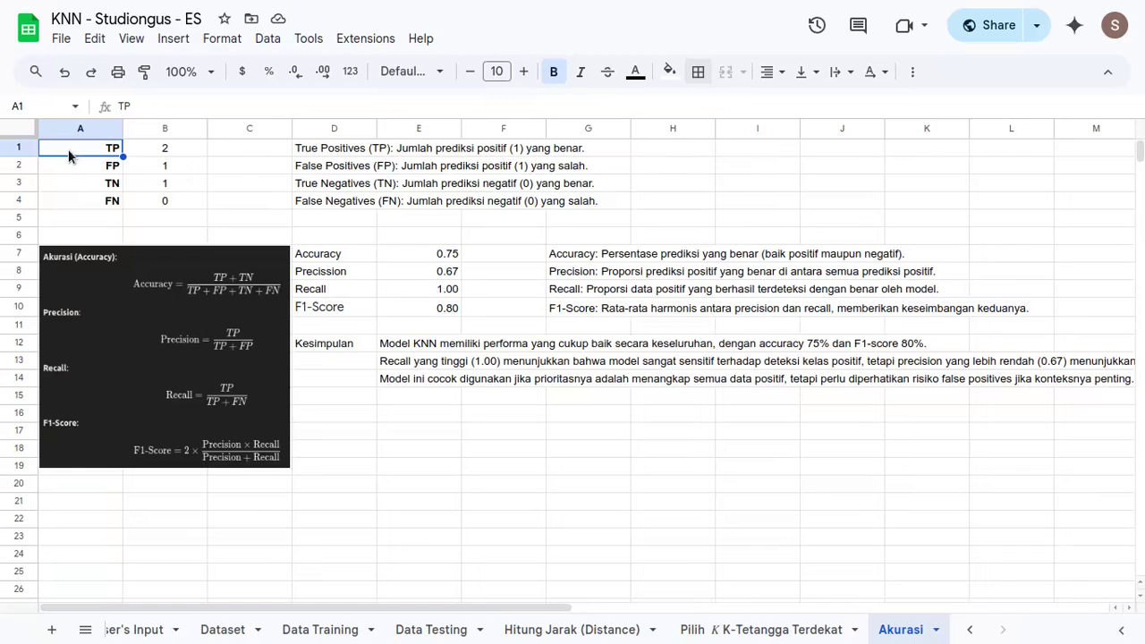
key("Down")
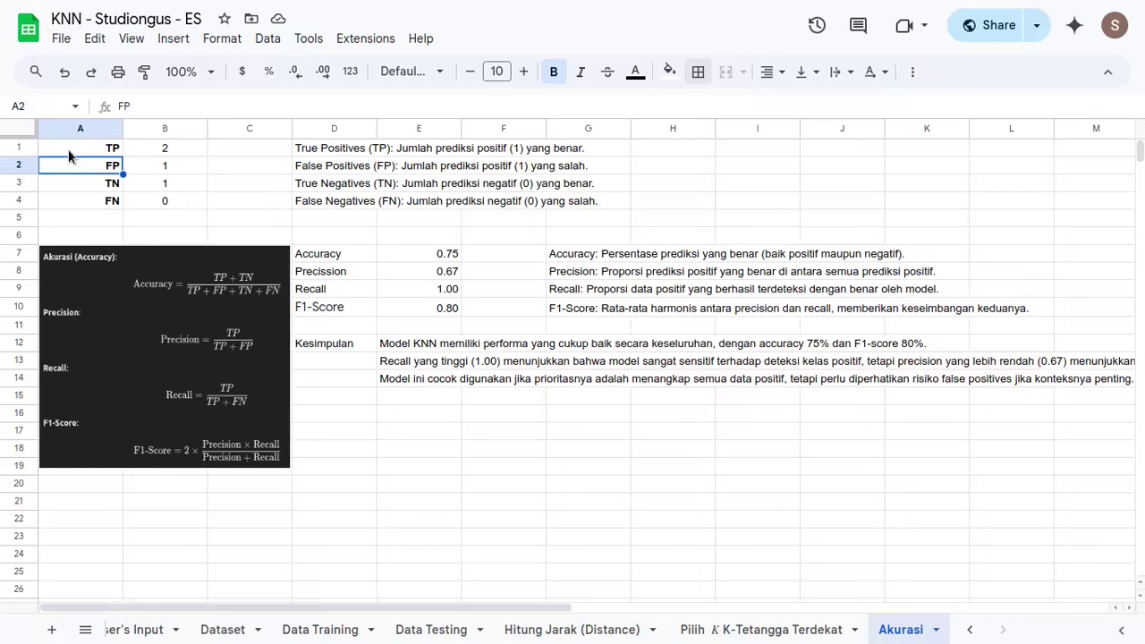
key("Down")
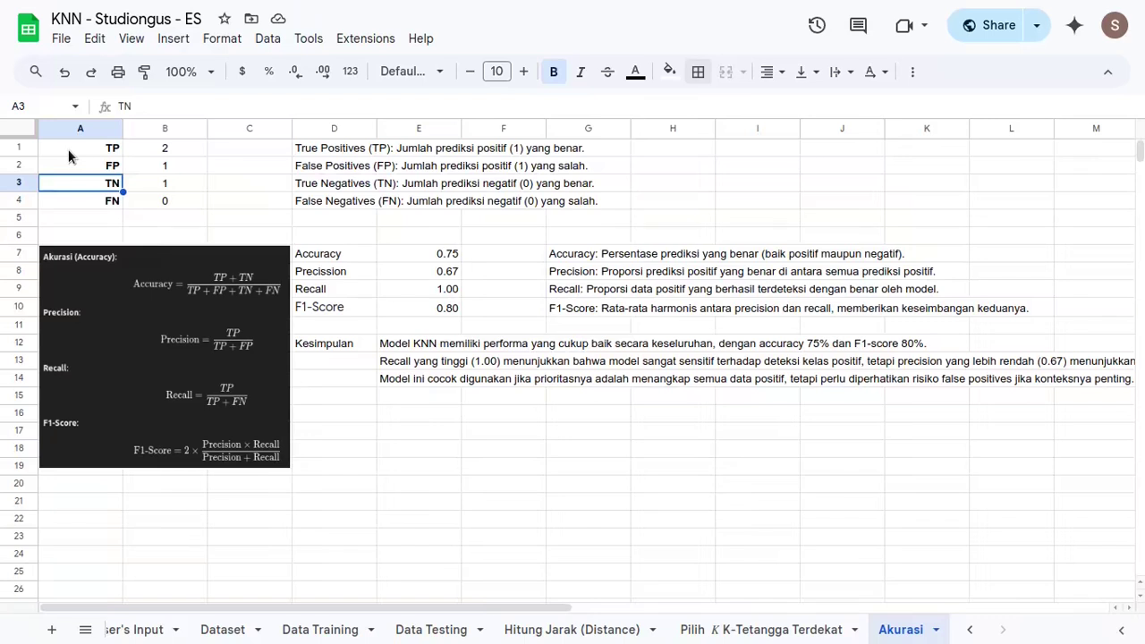
key("Down")
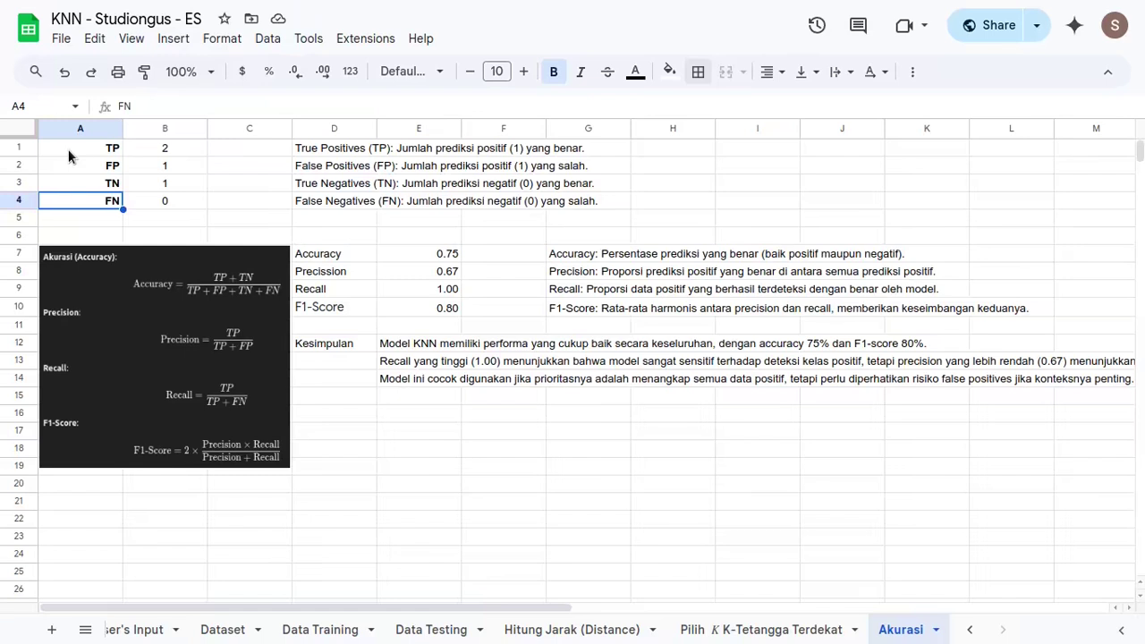
left_click(172, 152)
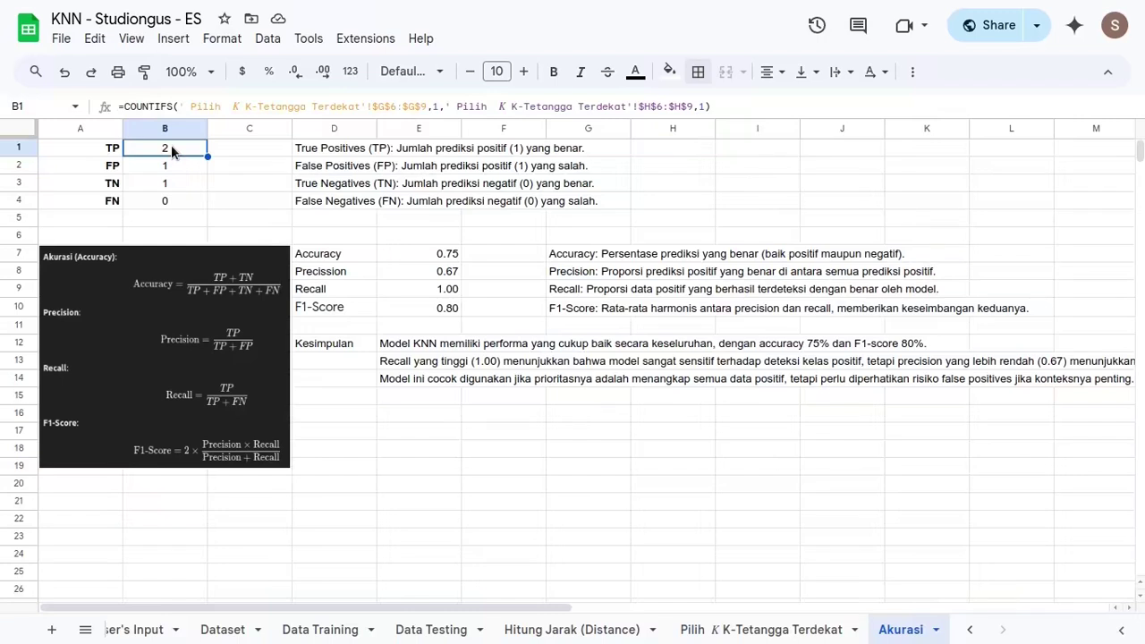
left_click(173, 197, "shift")
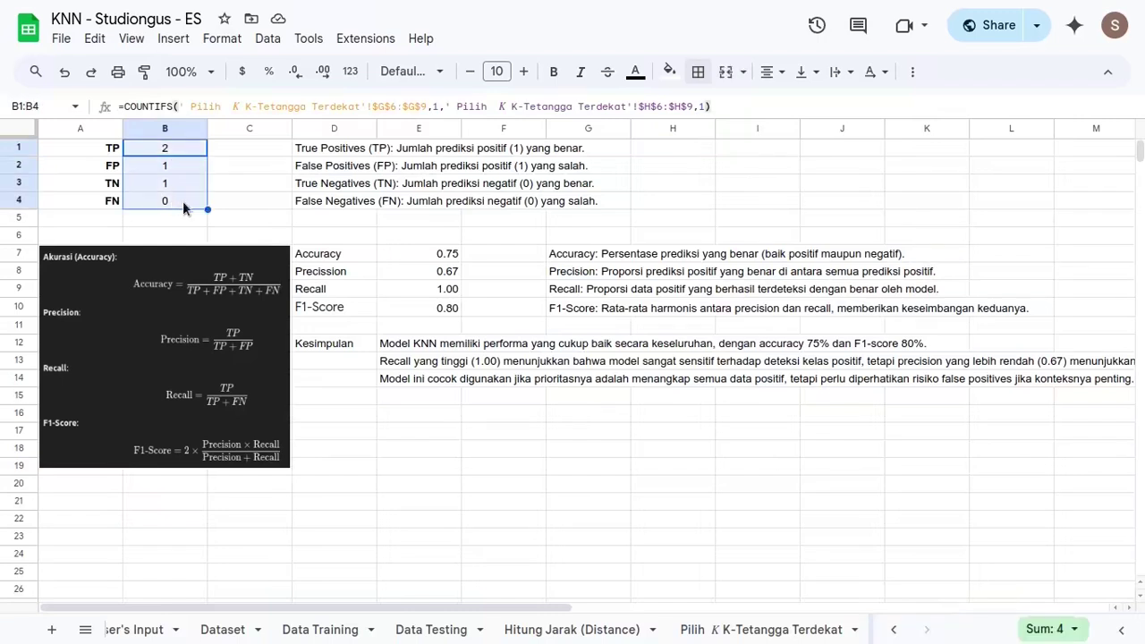
- Clear the existing TP, FP, TN and FN counts in B1:B4 of the Akurasi sheet
key("Delete")
key("Down")
key("Up")
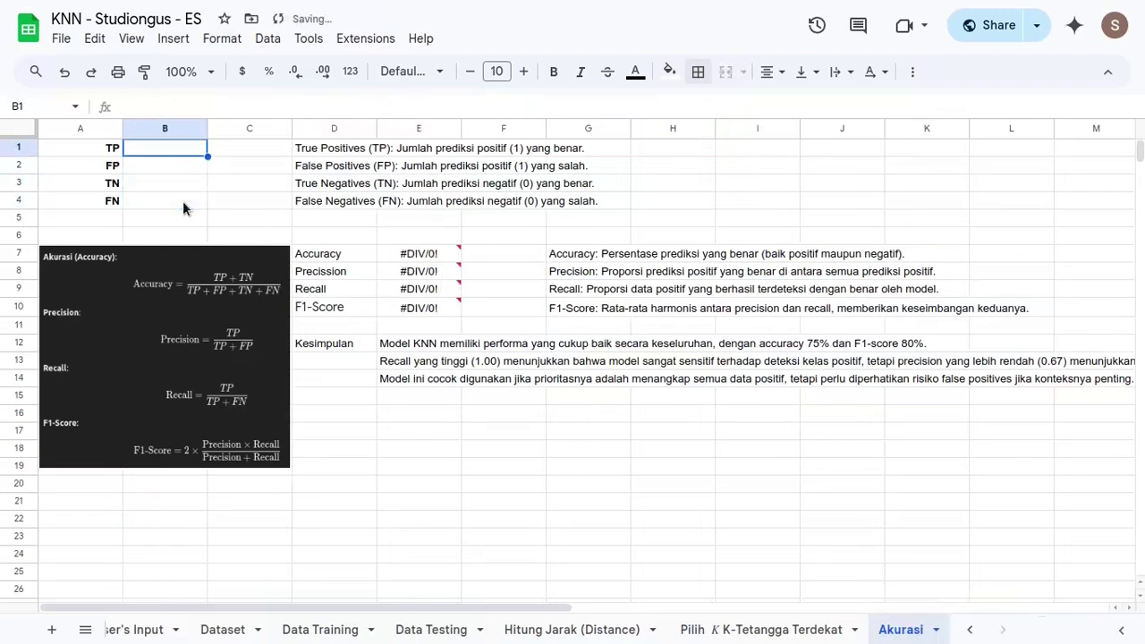
- Start a COUNTIFS formula in B1 with G6:G9 of the Pilih K K-Tetangga Terdekat sheet as the first range and 1 as its criterion
type("=")
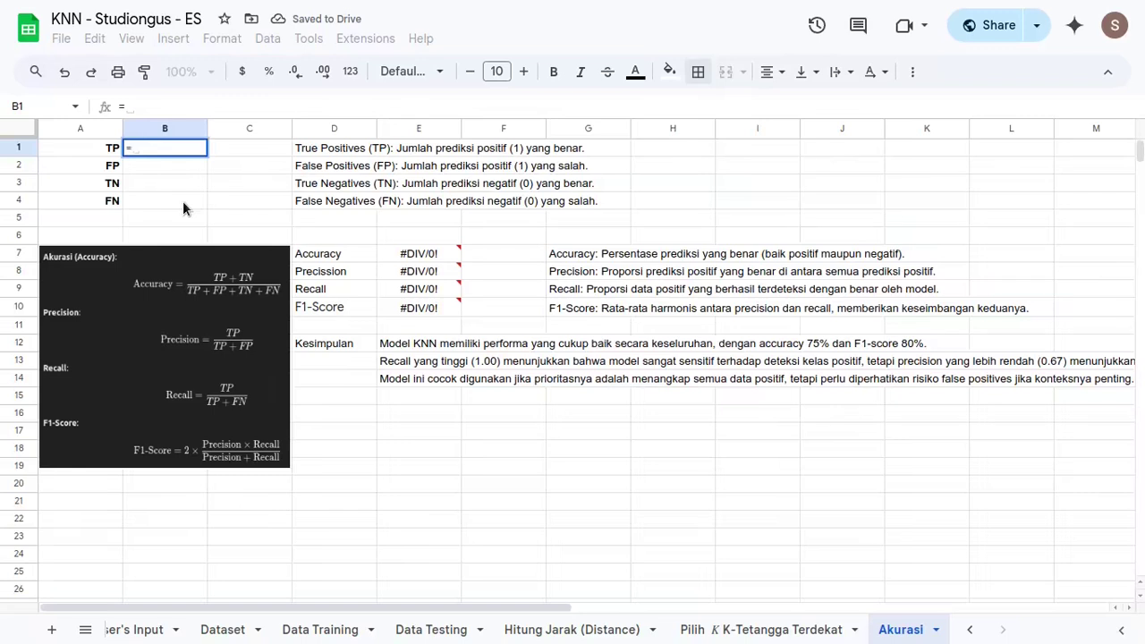
type("countifs")
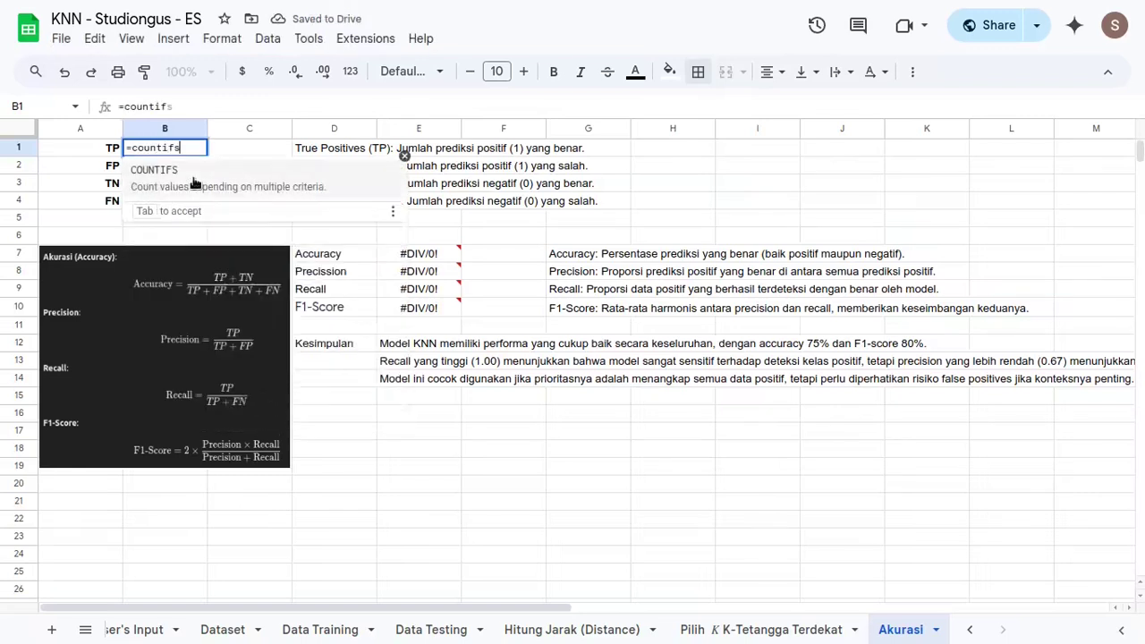
key("Tab")
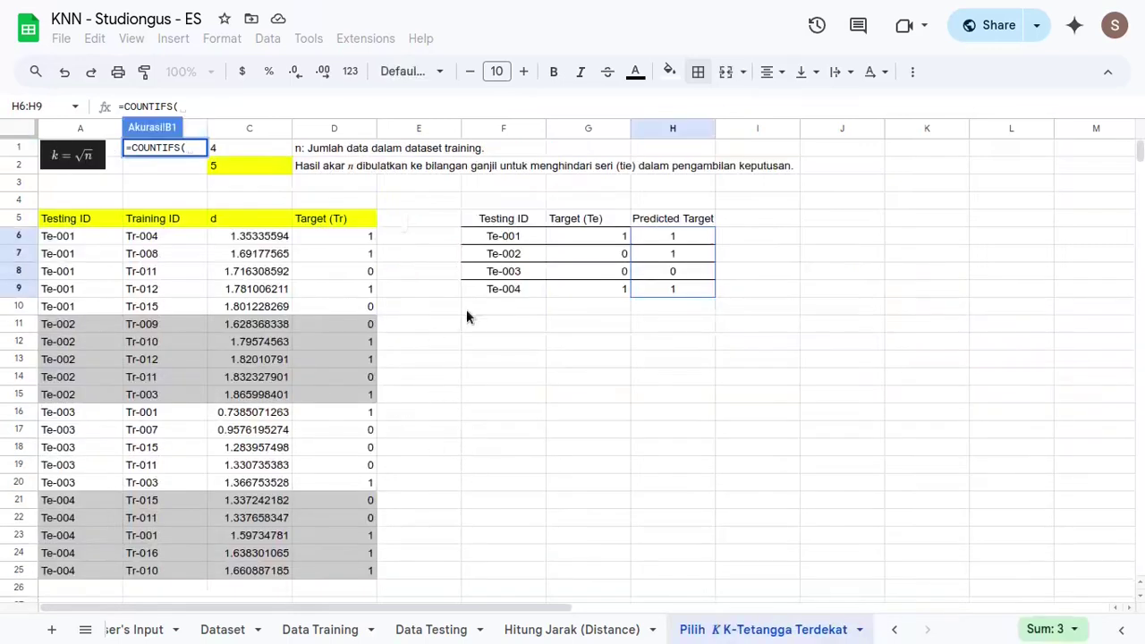
left_click_drag(526, 219, 678, 292)
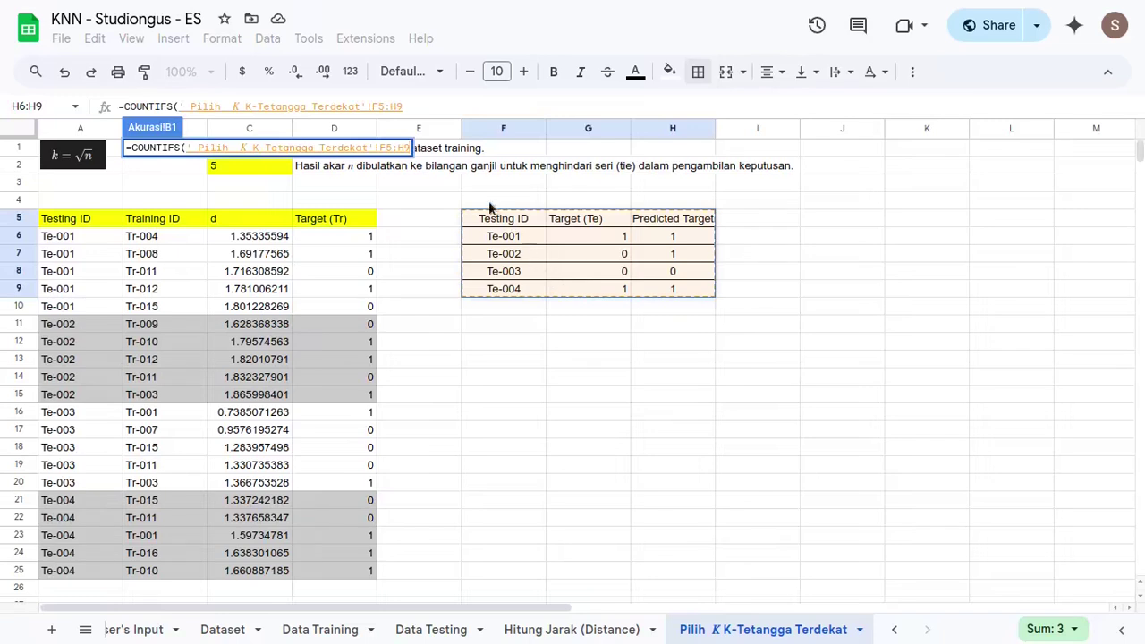
type(",1")
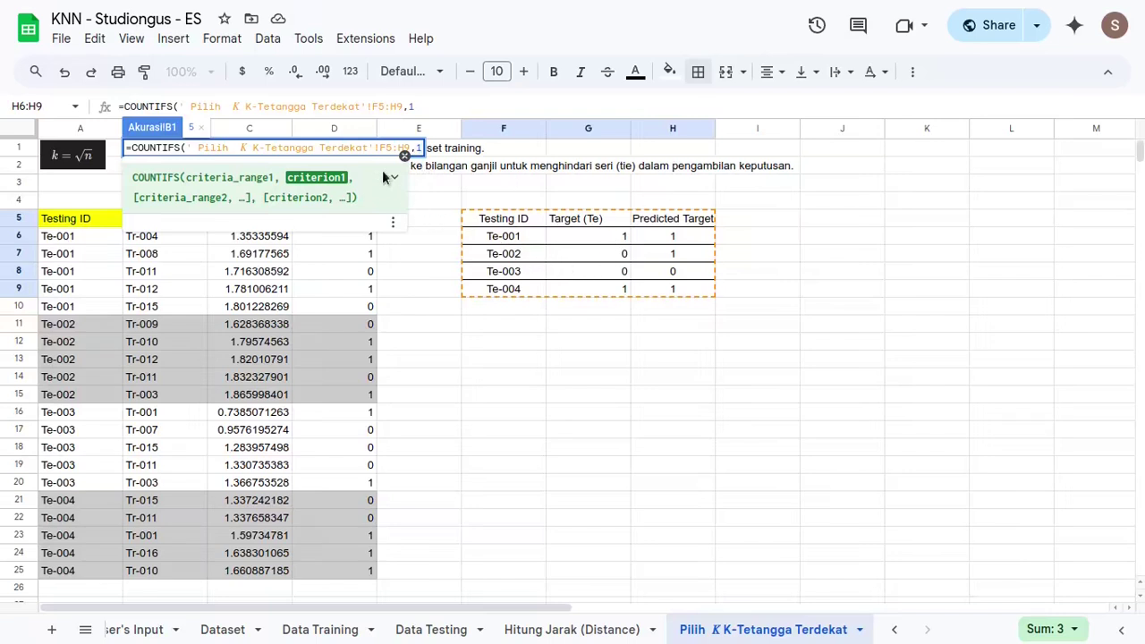
left_click(409, 148)
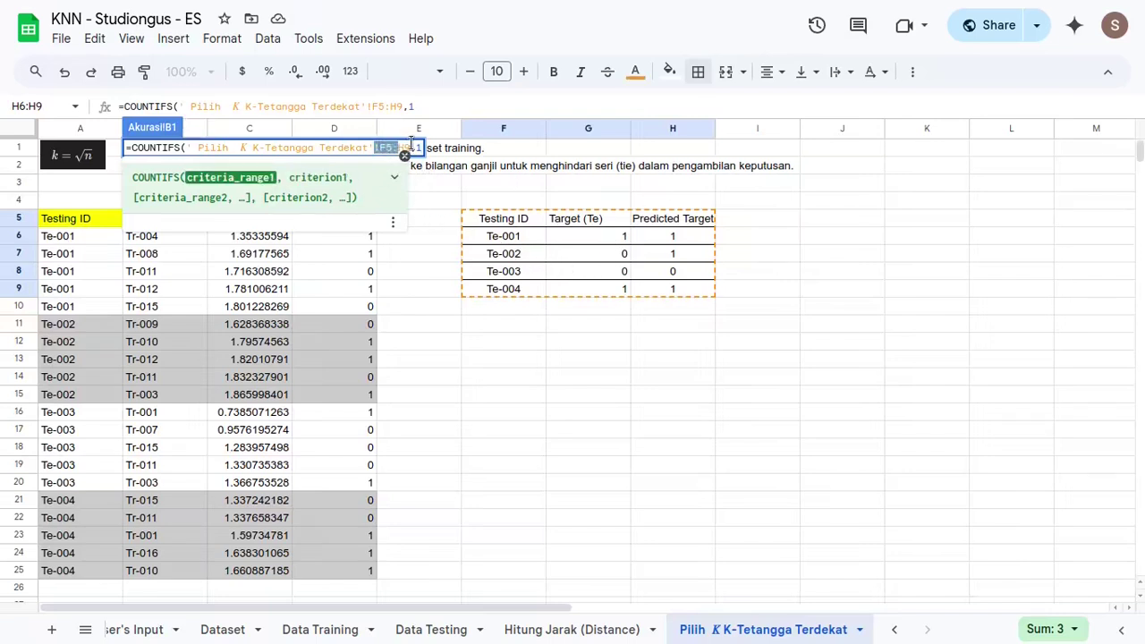
left_click_drag(409, 148, 190, 149)
key("BackSpace")
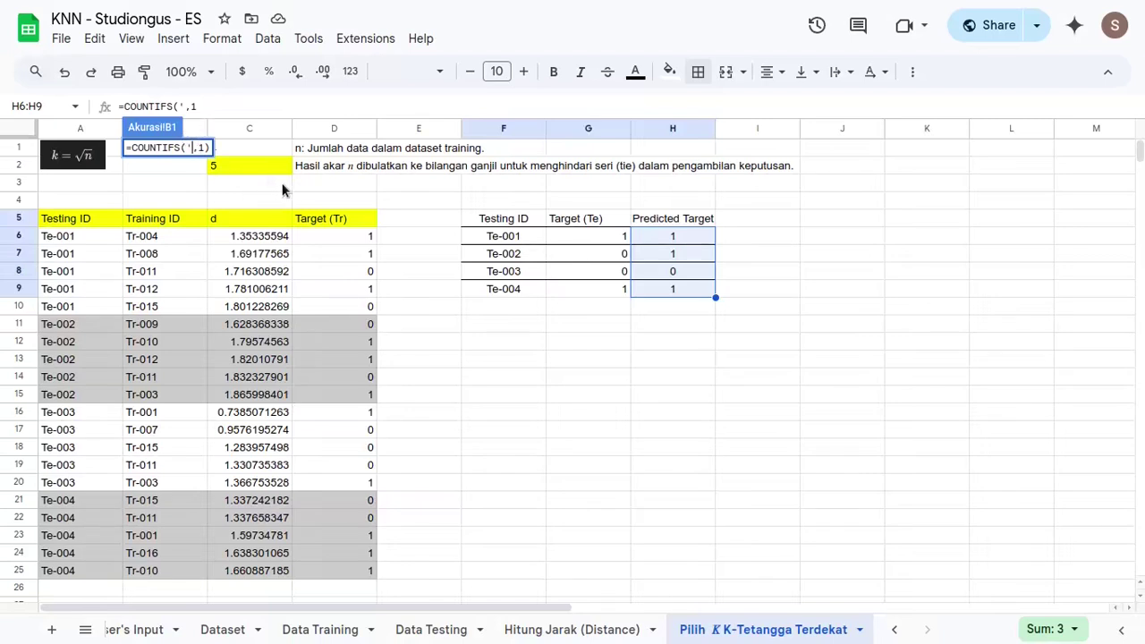
key("BackSpace")
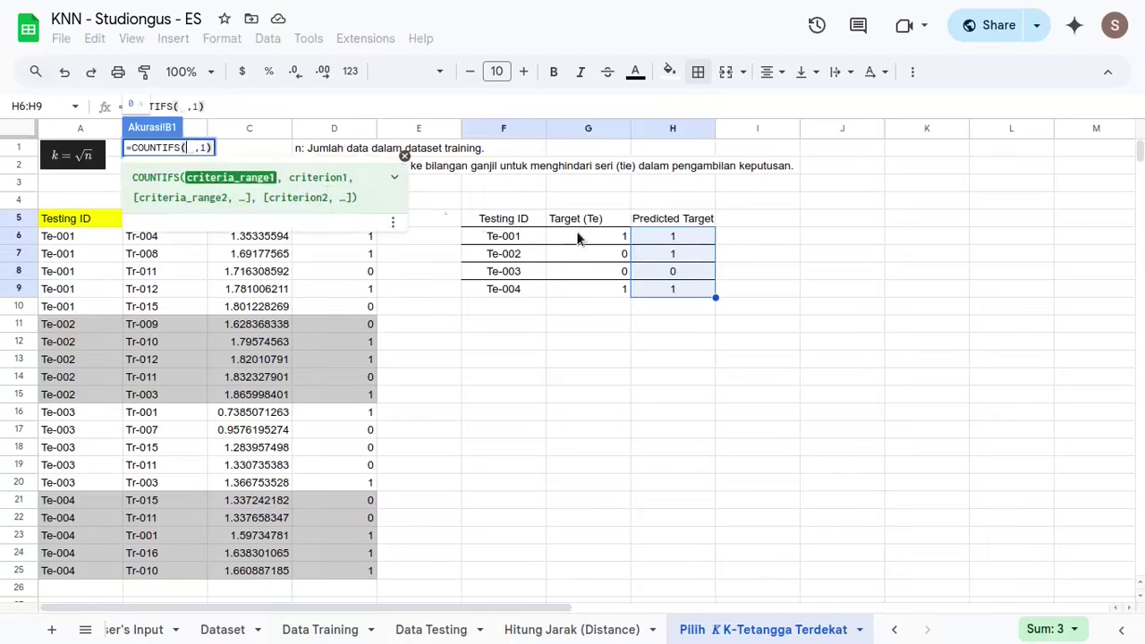
left_click_drag(577, 237, 577, 297)
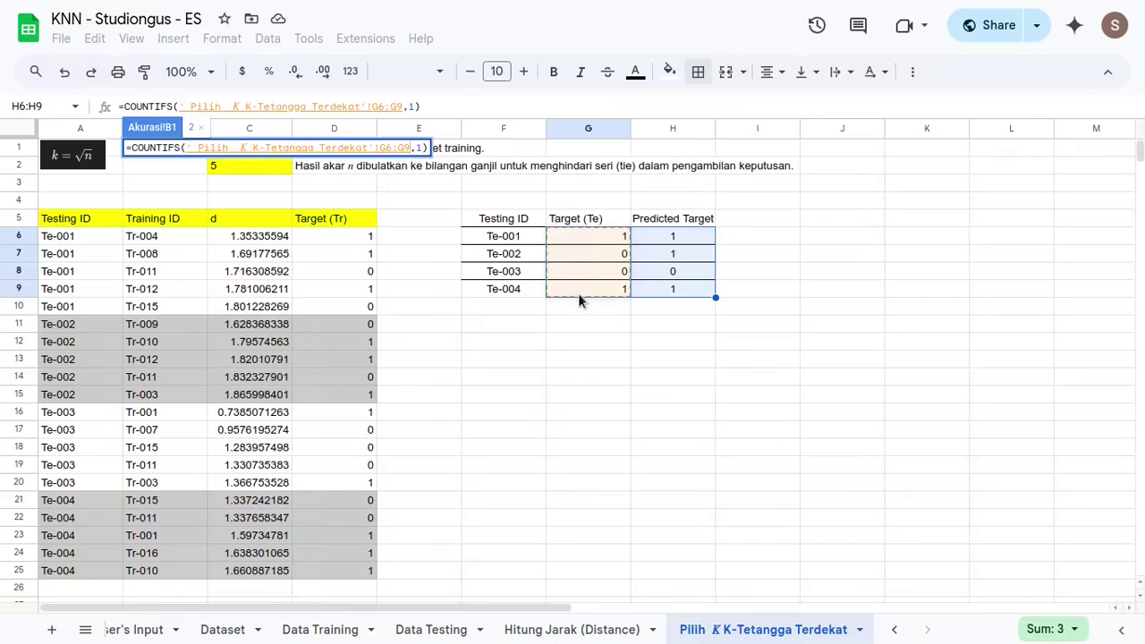
- Complete the TP formula in B1 with predicted targets H6:H9 as the second range and 1 as its criterion
key("Right")
key("Right")
type(",")
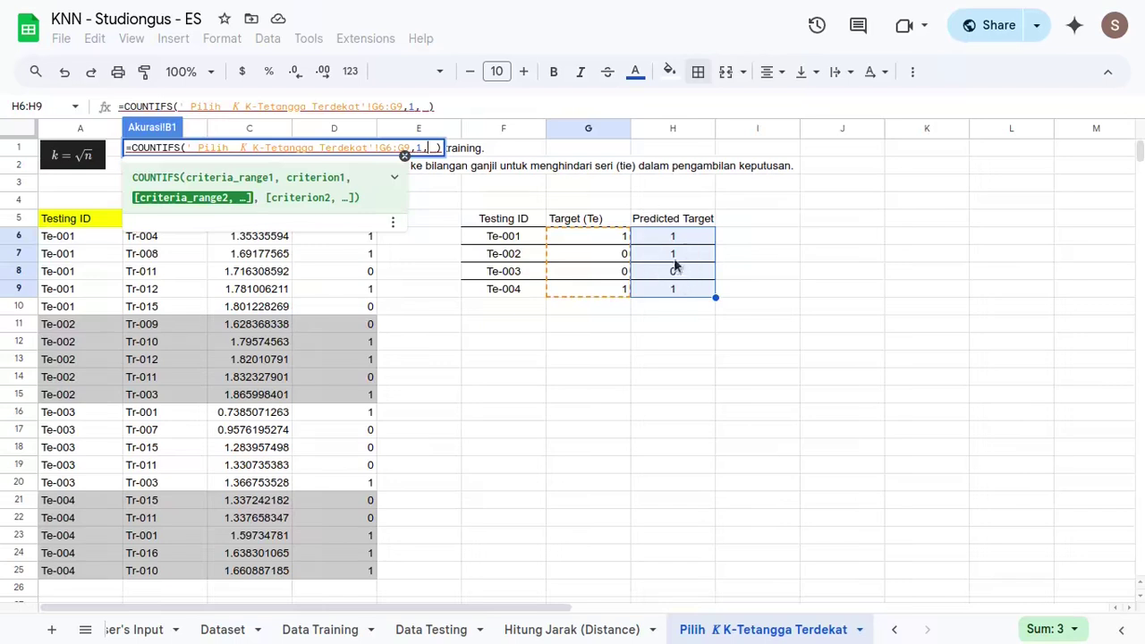
left_click_drag(685, 240, 687, 288)
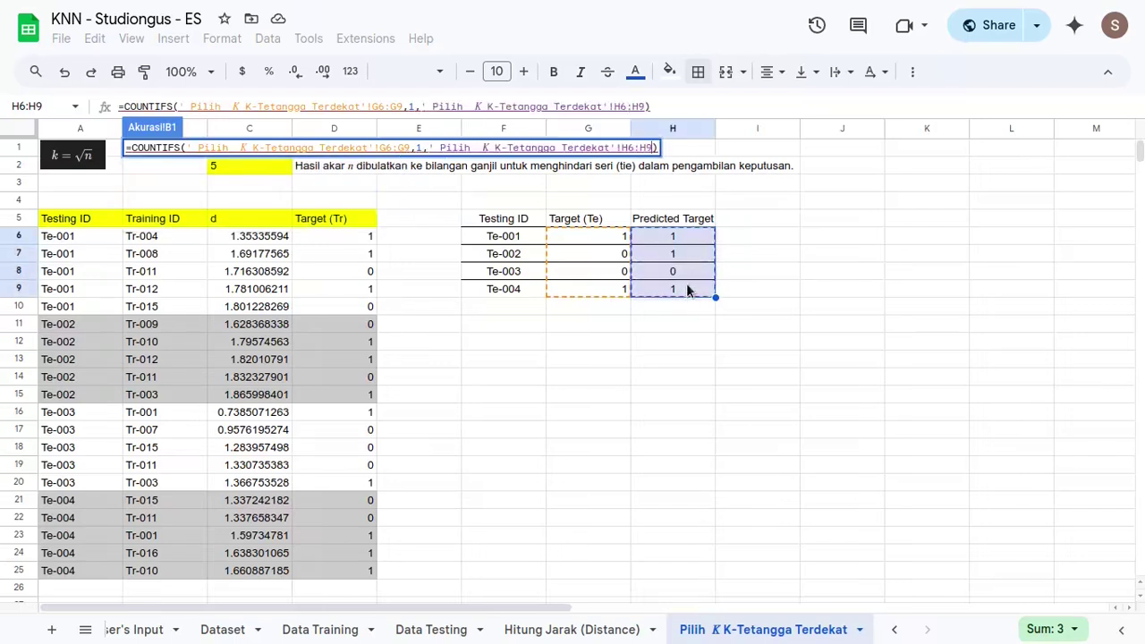
type(",1")
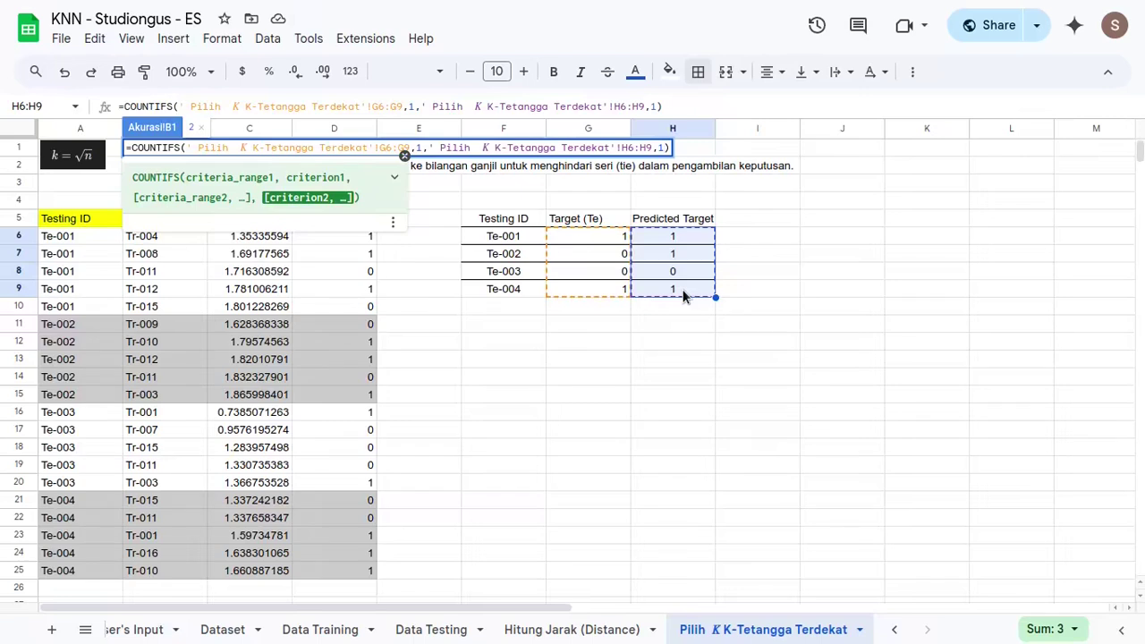
key("Return")
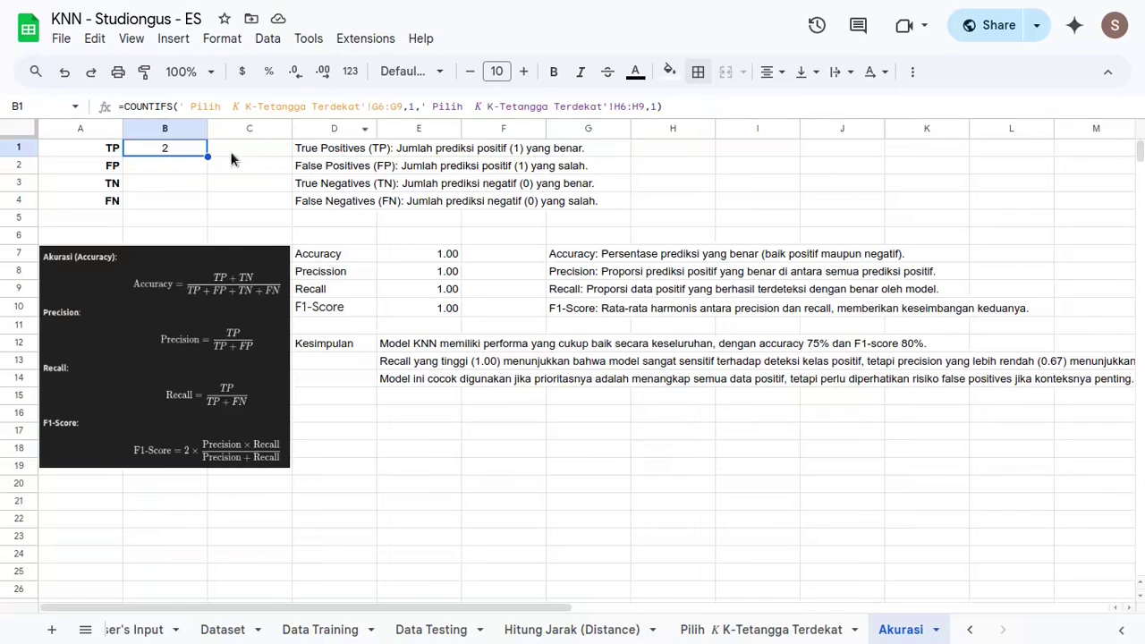
- Make both ranges in the B1 formula absolute, as $G$6:$G$9 and $H$6:$H$9
key("Return")
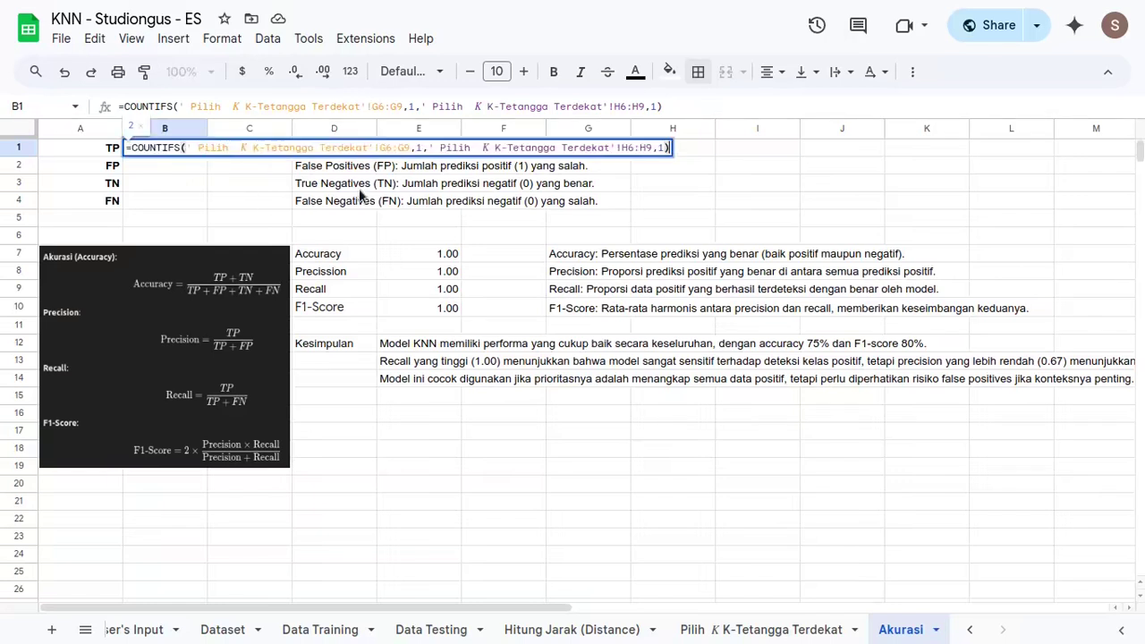
left_click(391, 148)
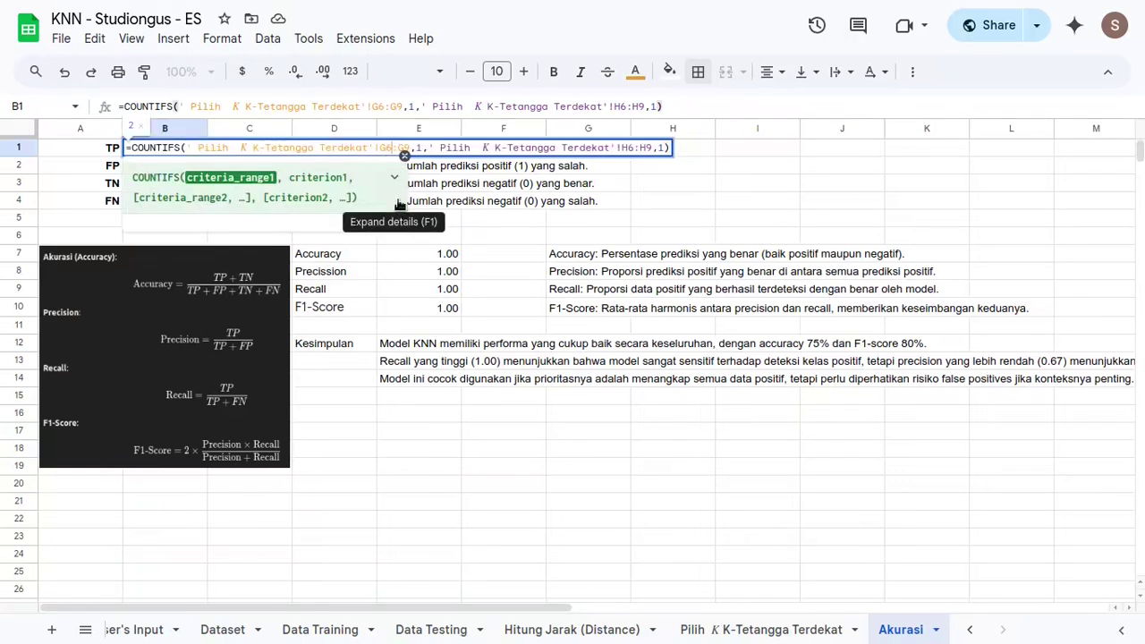
key("F4")
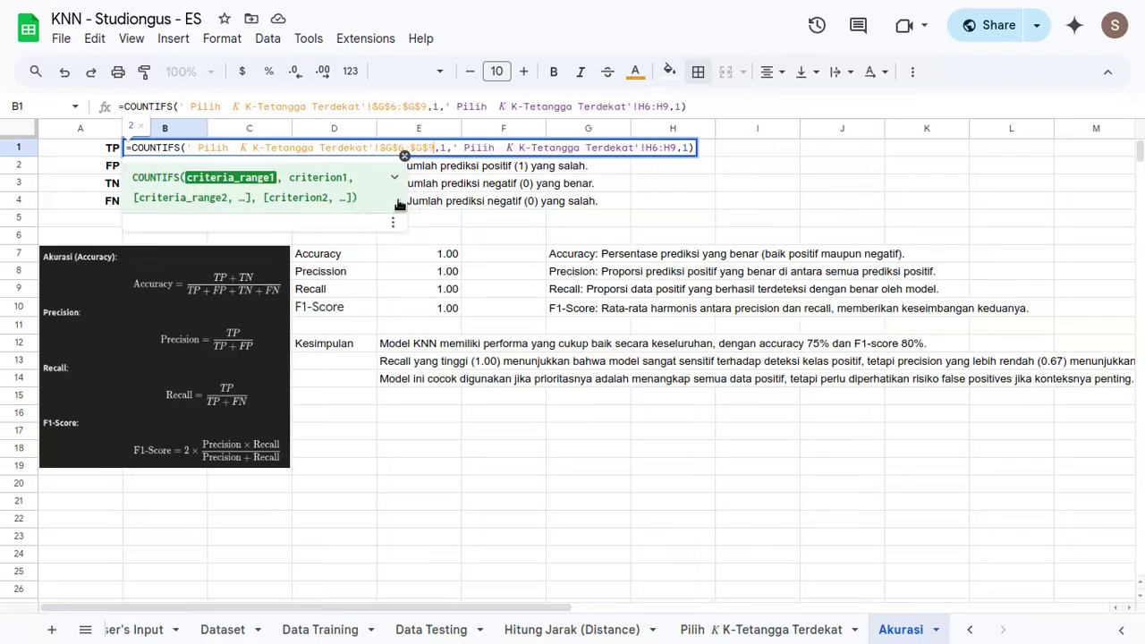
key("Left")
key("Left")
key("Left")
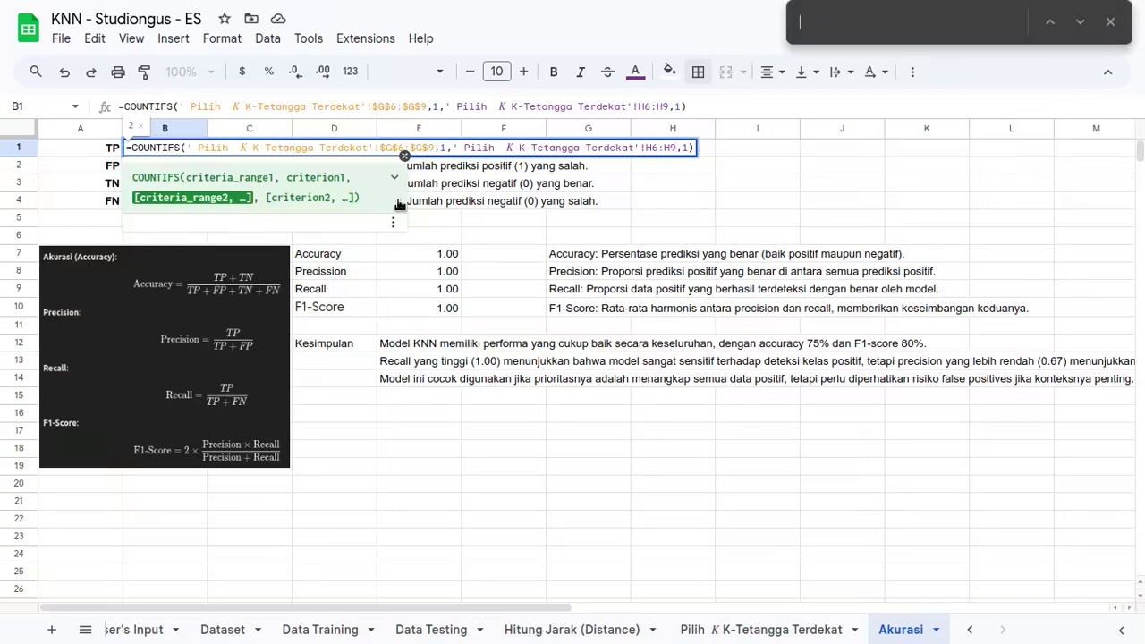
key("F4")
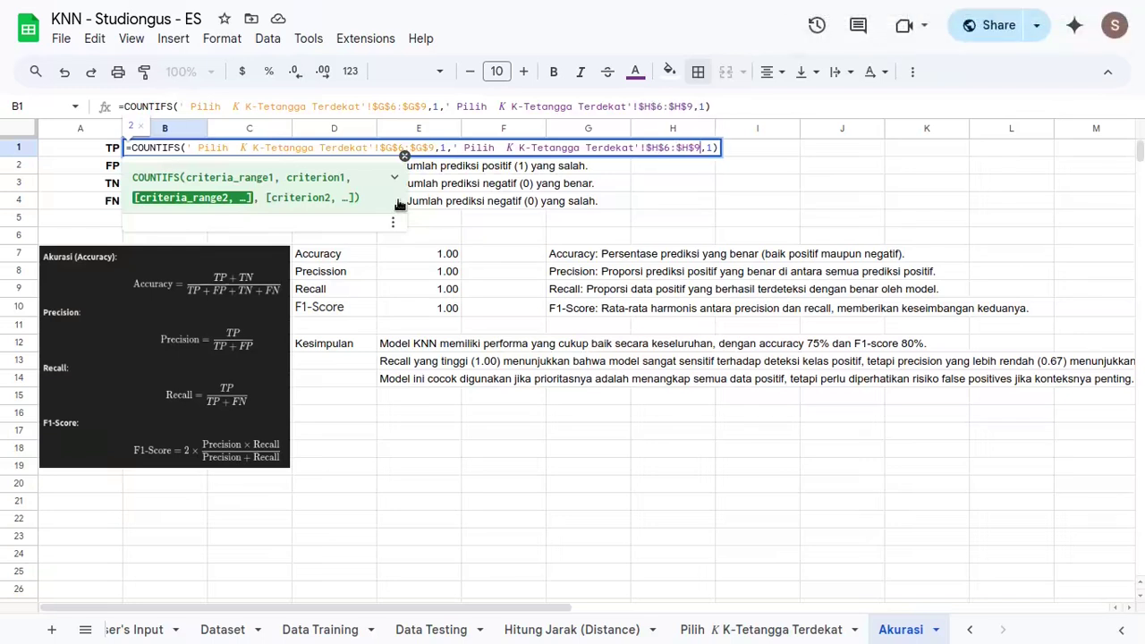
key("Return")
key("Up")
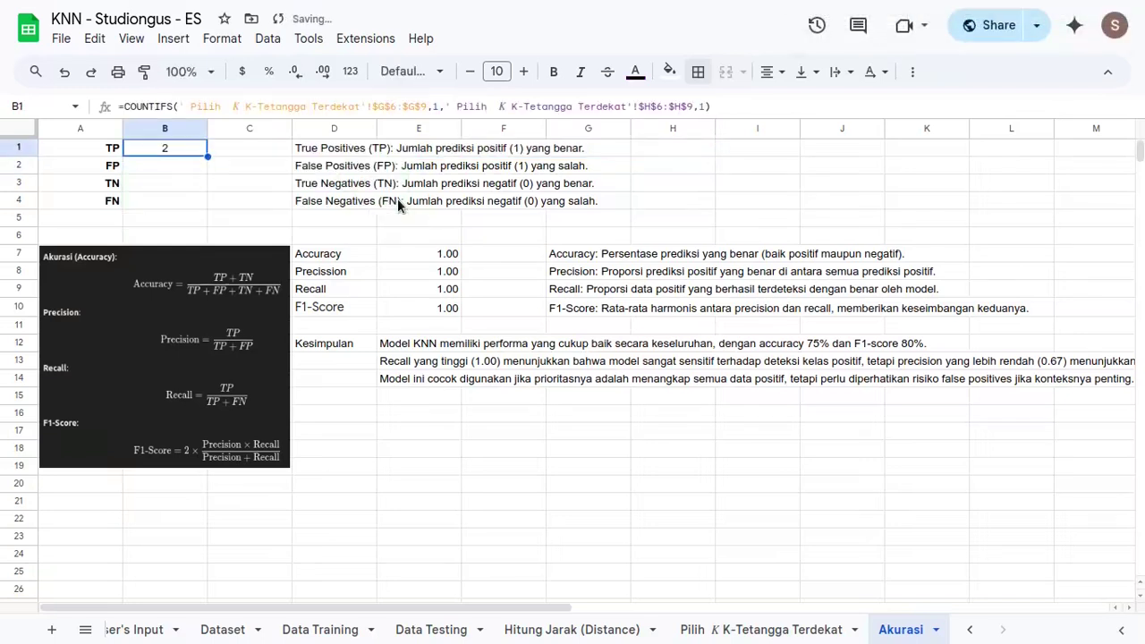
- Fill the COUNTIFS formula from B1 down through B4
key("shift+Down")
key("shift+Down")
key("shift+Down")
key("ctrl+d")
- Change the FP formula in B2 so the actual-target criterion is 0
key("Down")
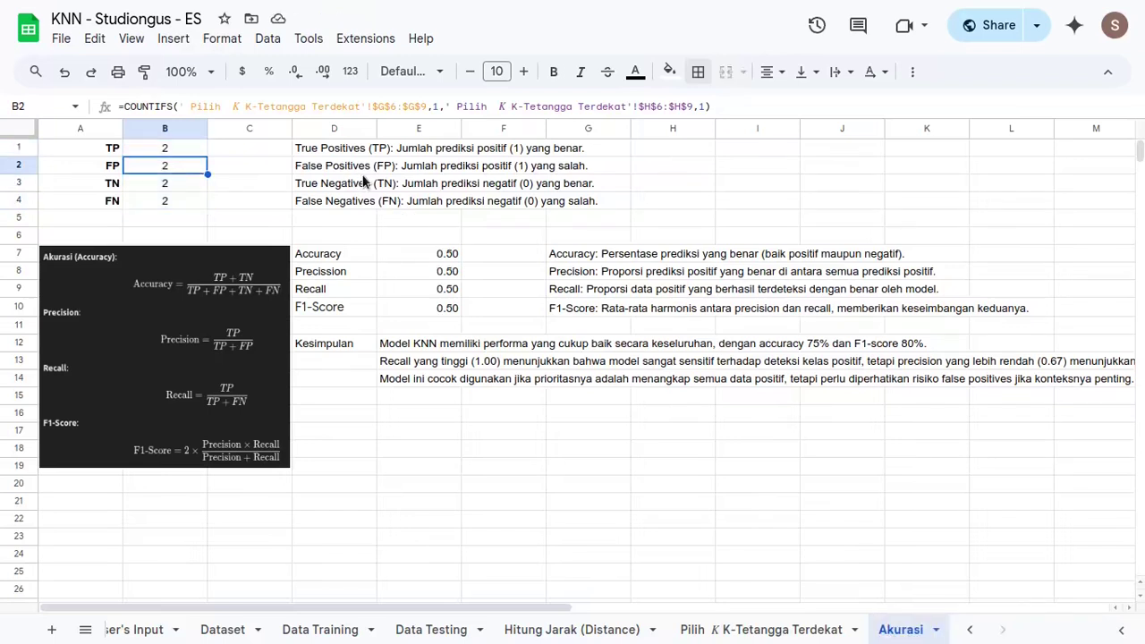
double_click(185, 170)
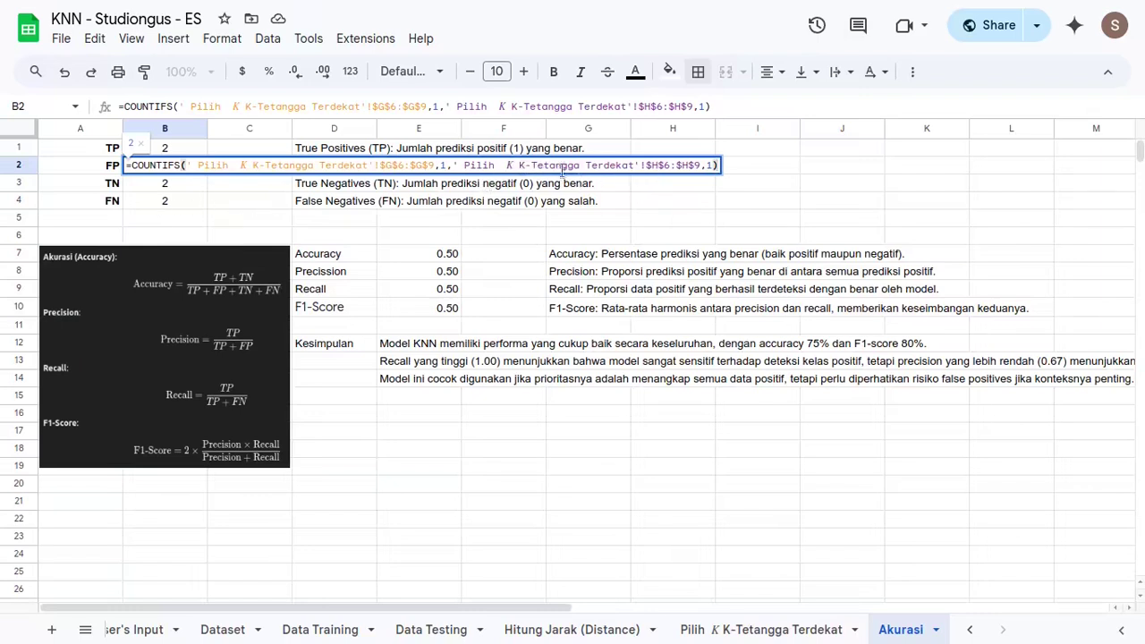
double_click(441, 166)
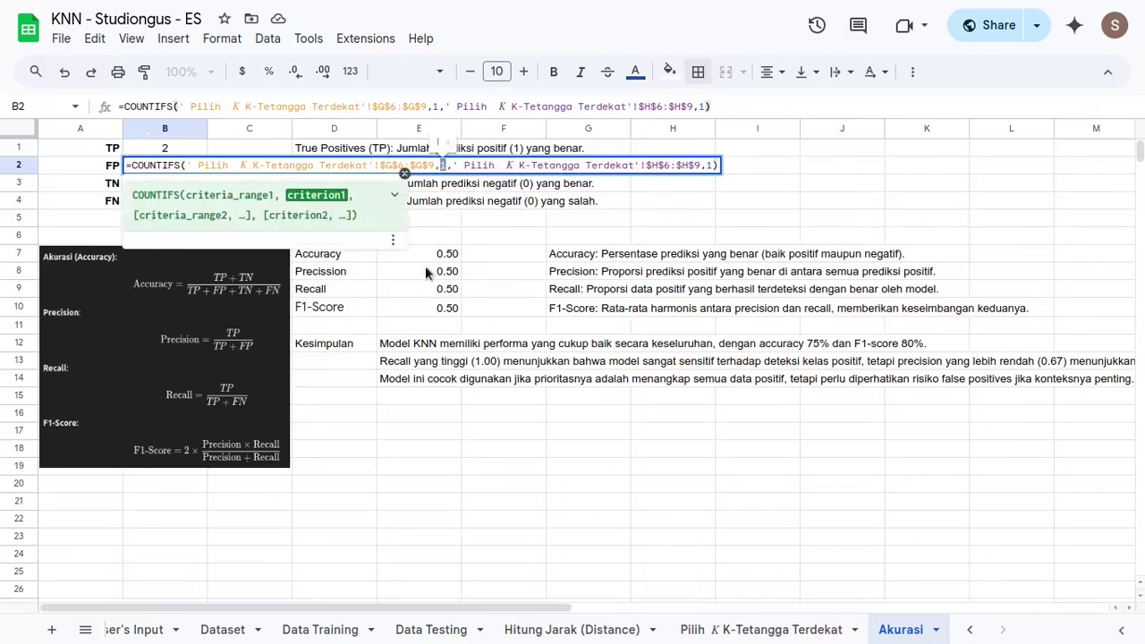
type("0")
key("Return")
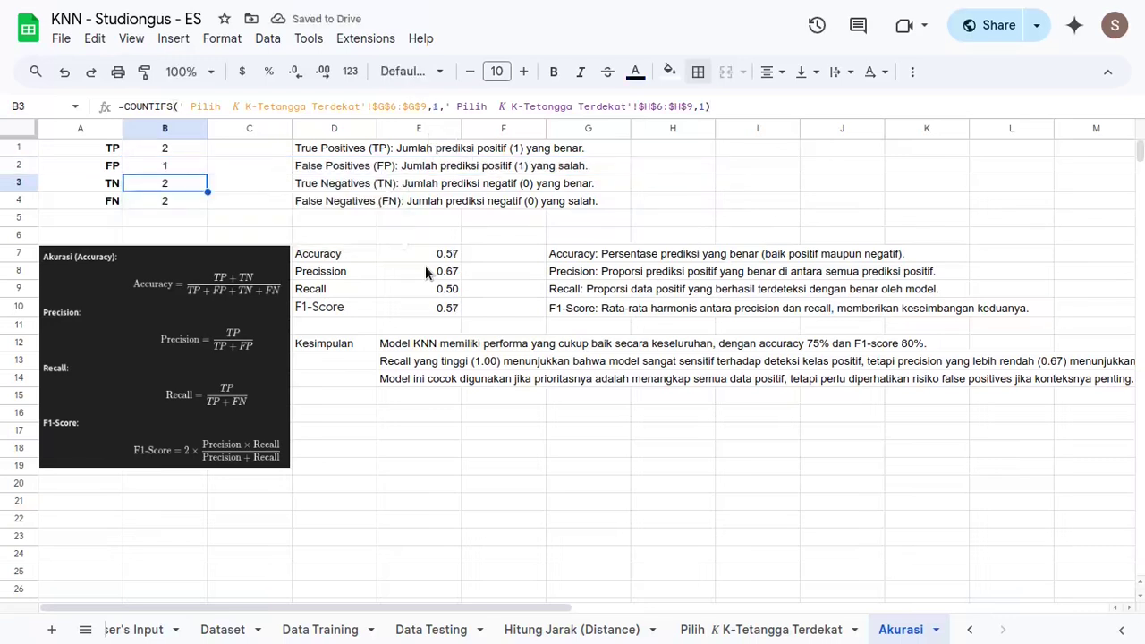
- Change the TN formula in B3 so both the actual-target and predicted-target criteria are 0
key("Return")
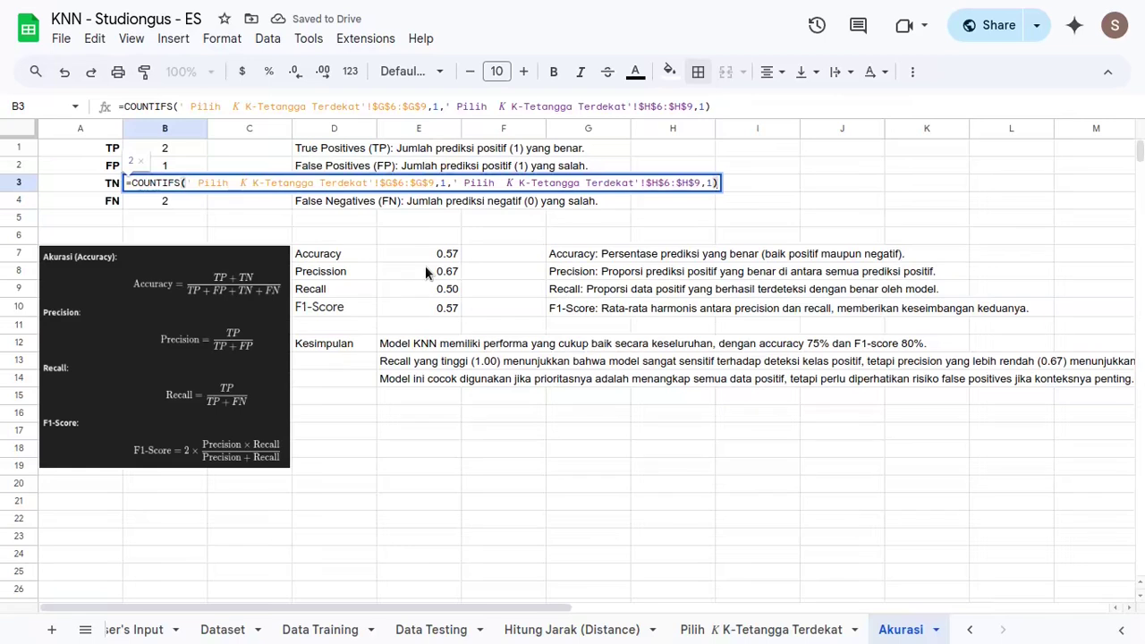
key("BackSpace")
type("0")
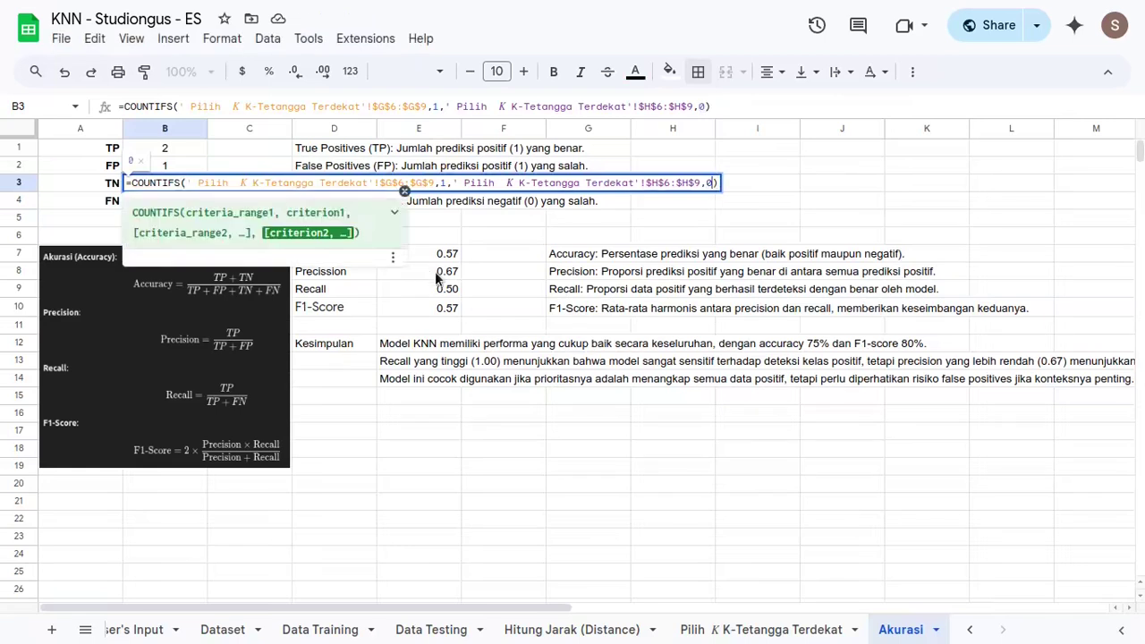
left_click(442, 181)
key("BackSpace")
type("0")
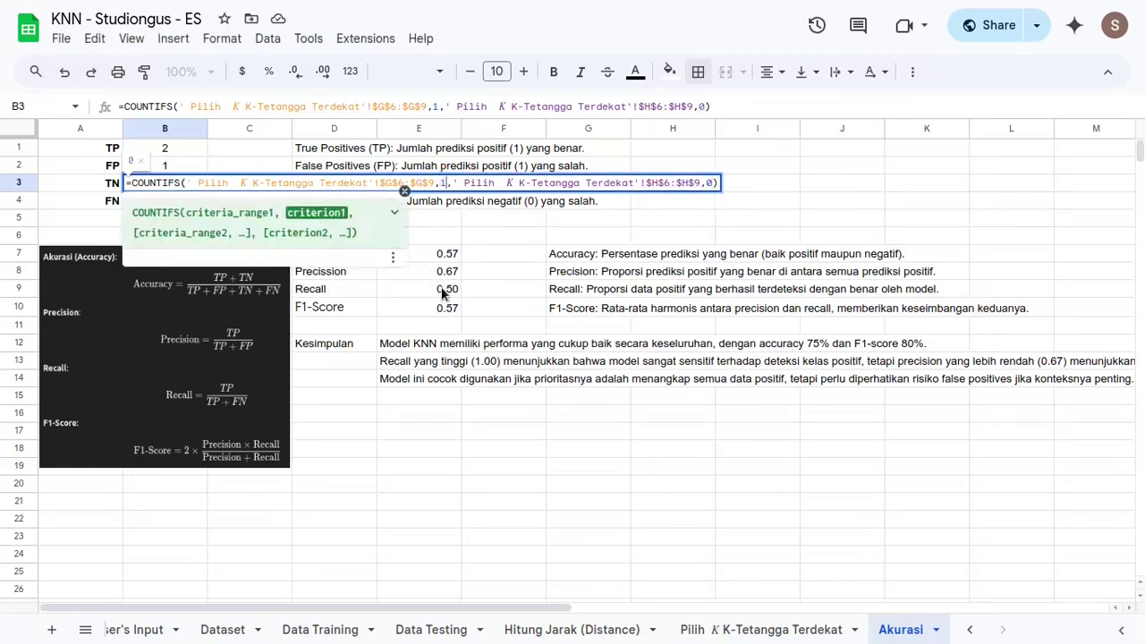
key("Return")
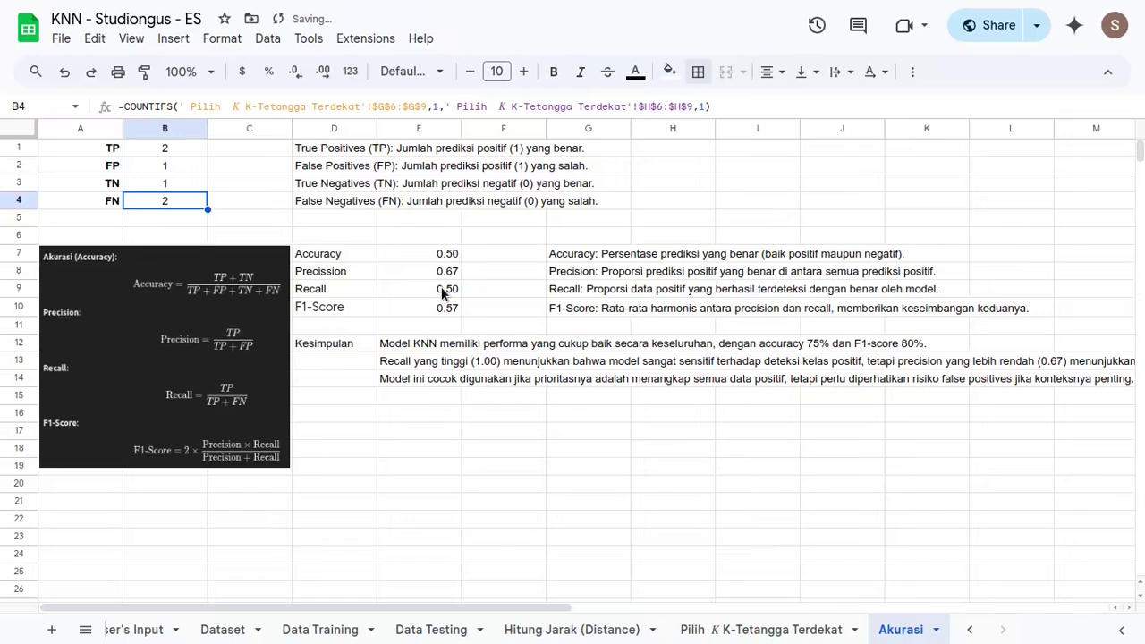
- Change the FN formula in B4 so the predicted-target criterion is 0
key("Return")
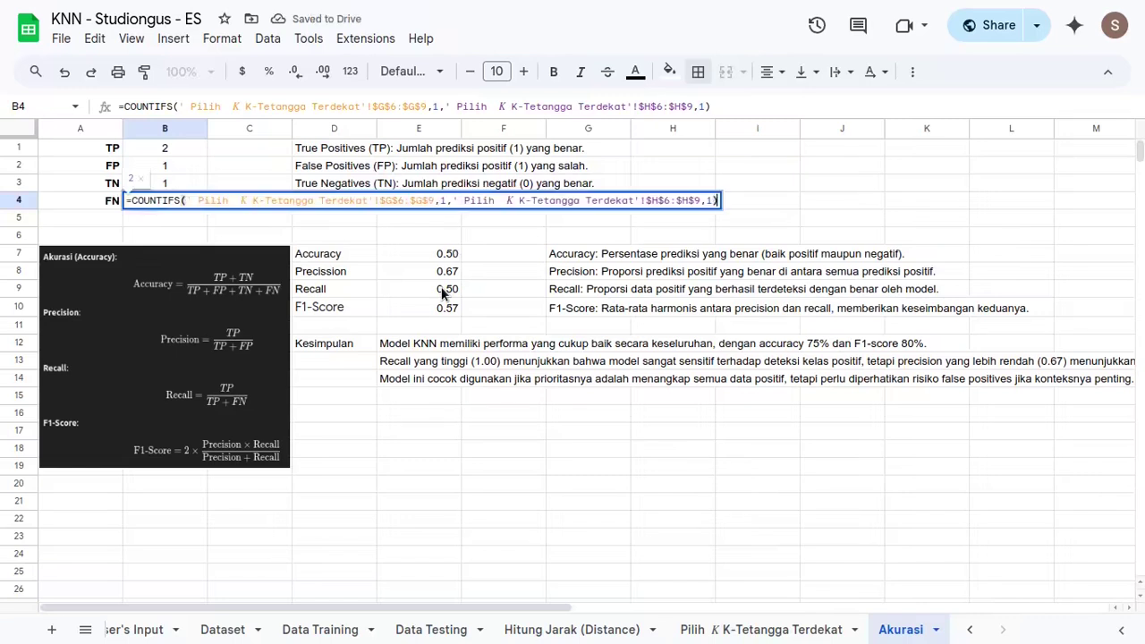
left_click(713, 201)
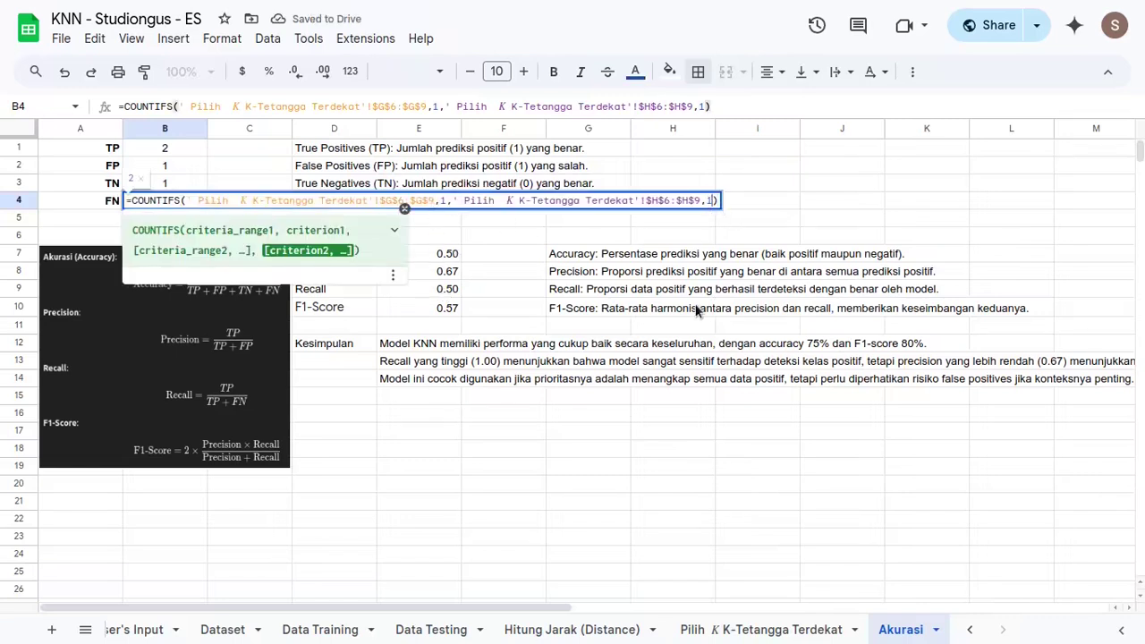
key("BackSpace")
type("0")
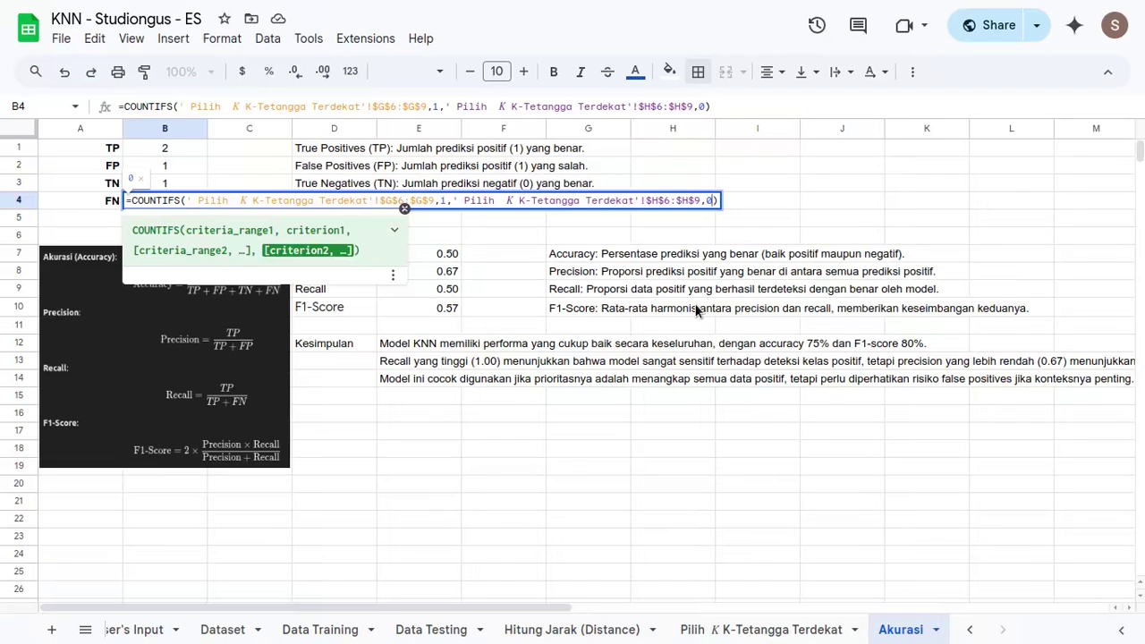
key("Return")
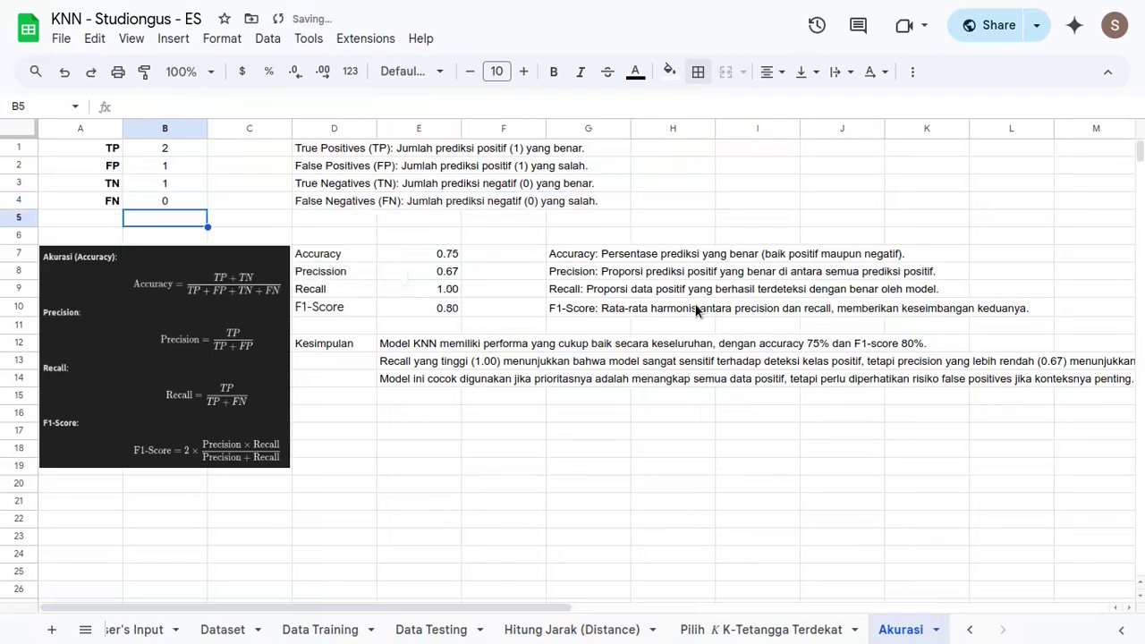
- Review the rebuilt counts in B1:B4 and the accuracy, precision, recall and F1-score results in E7:E10
key("Up")
key("Up")
key("Up")
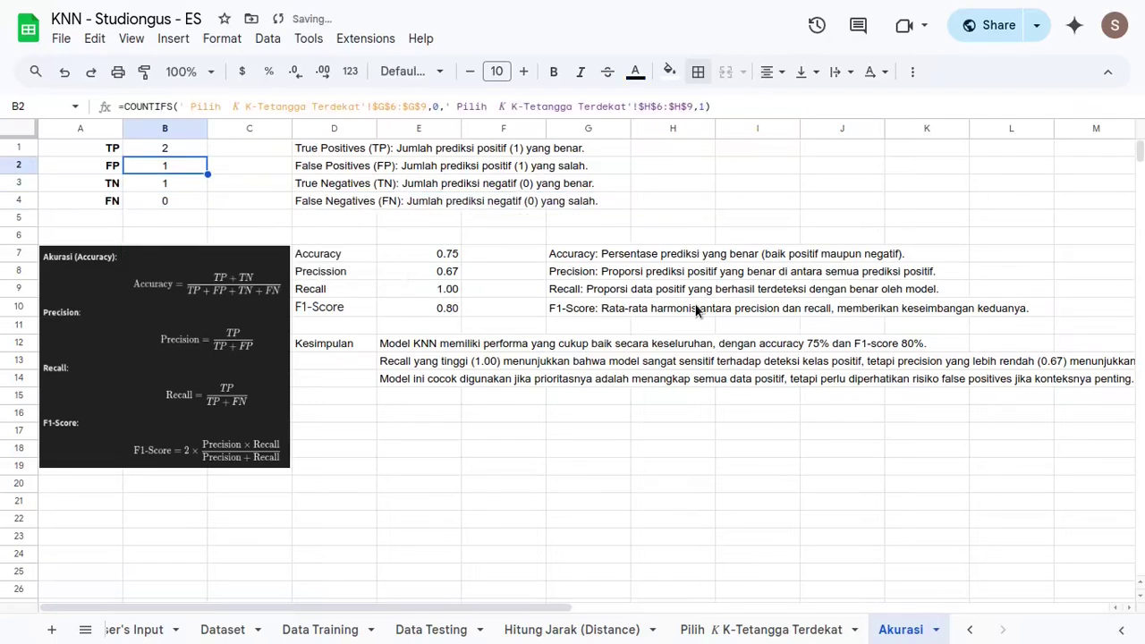
left_click_drag(182, 149, 188, 202)
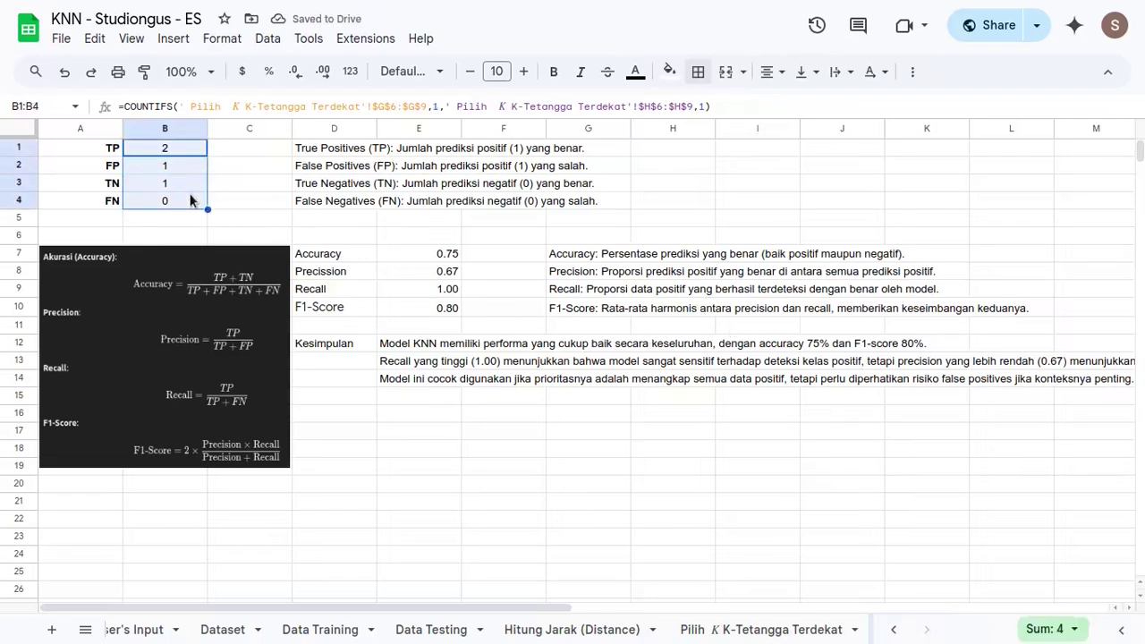
left_click(450, 256)
left_click(433, 307, "shift")
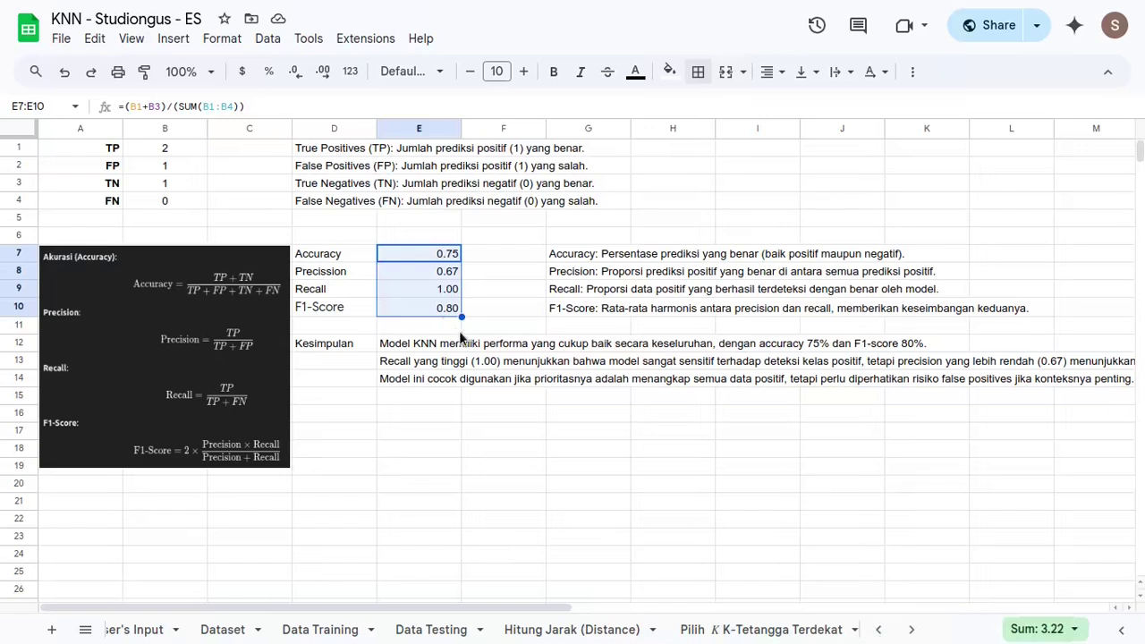
- Clear the results in E7:E10 and go through the empty Accuracy, Precision, Recall and F1-Score cells against the reference formulas
key("Delete")
left_click_drag(99, 152, 161, 203)
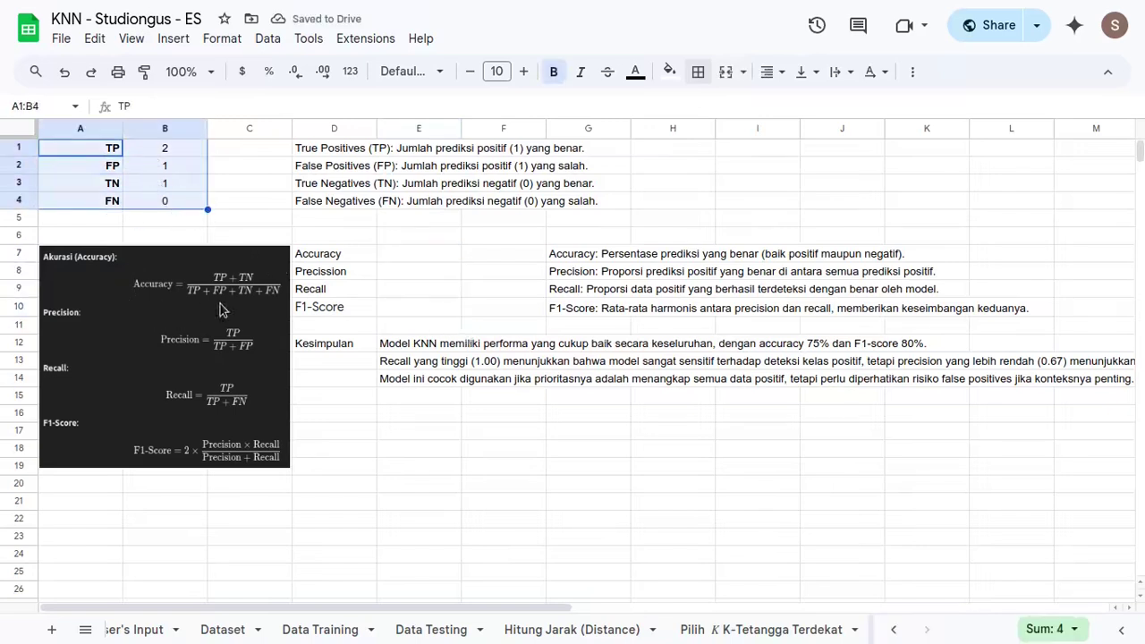
left_click(394, 256)
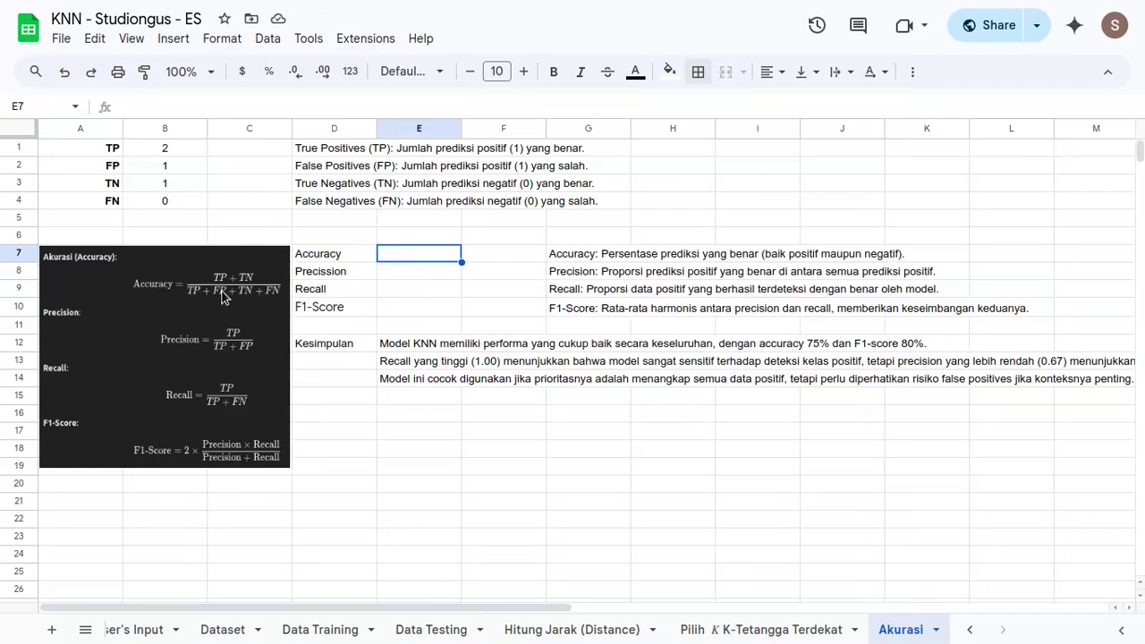
left_click(400, 271)
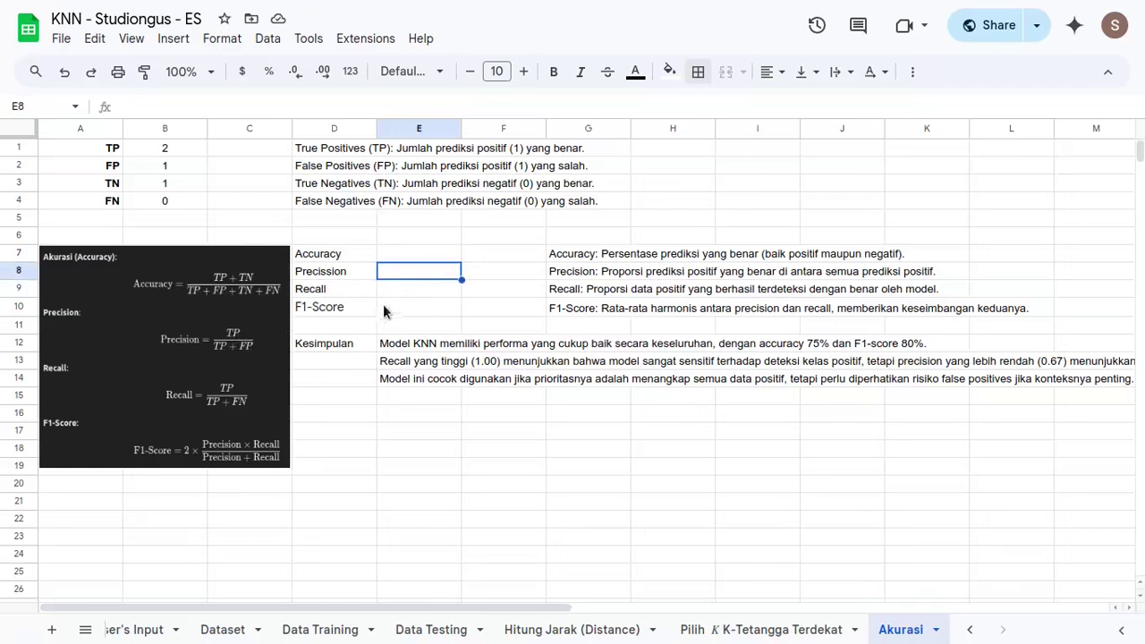
left_click(393, 292)
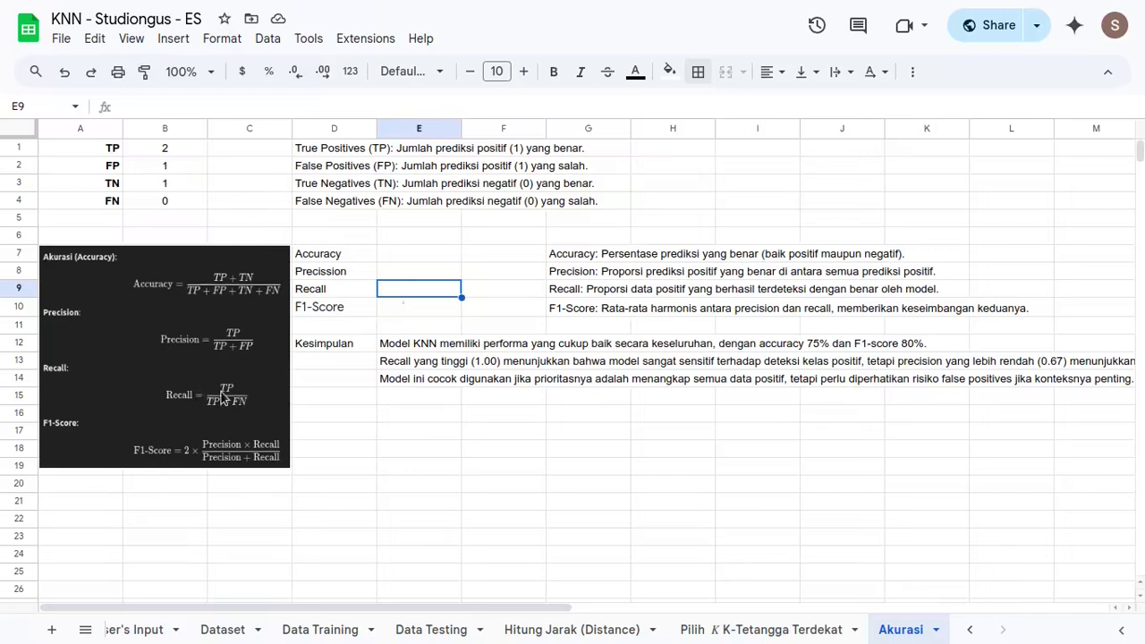
left_click(412, 304)
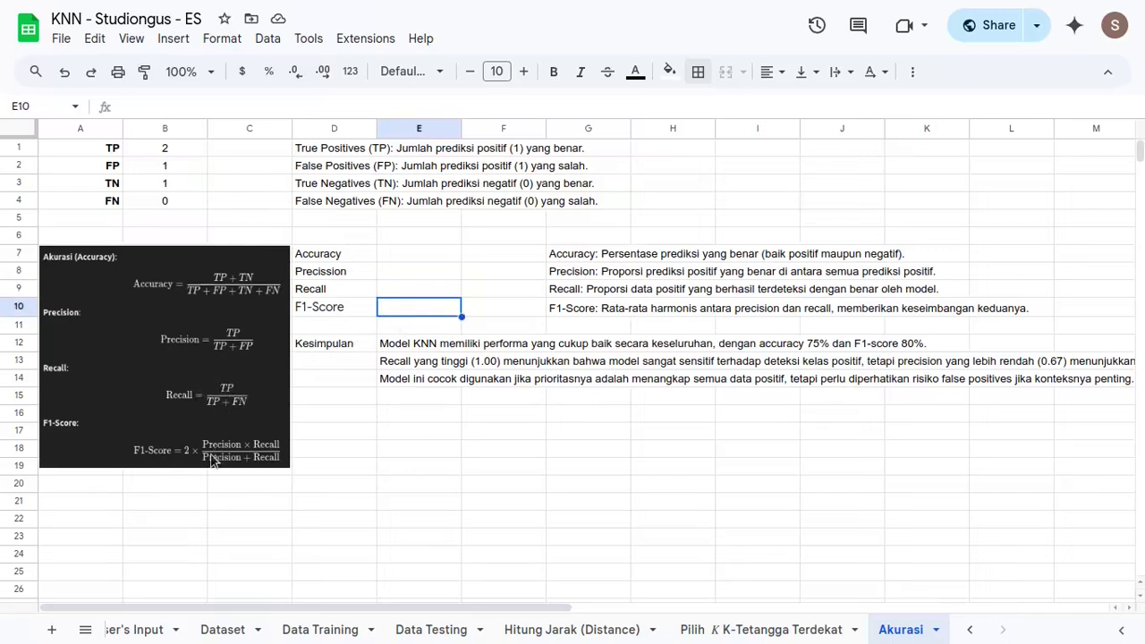
- Enter the Accuracy formula =(B1+B3)/(SUM(B1:B4)) in E7
left_click(409, 259)
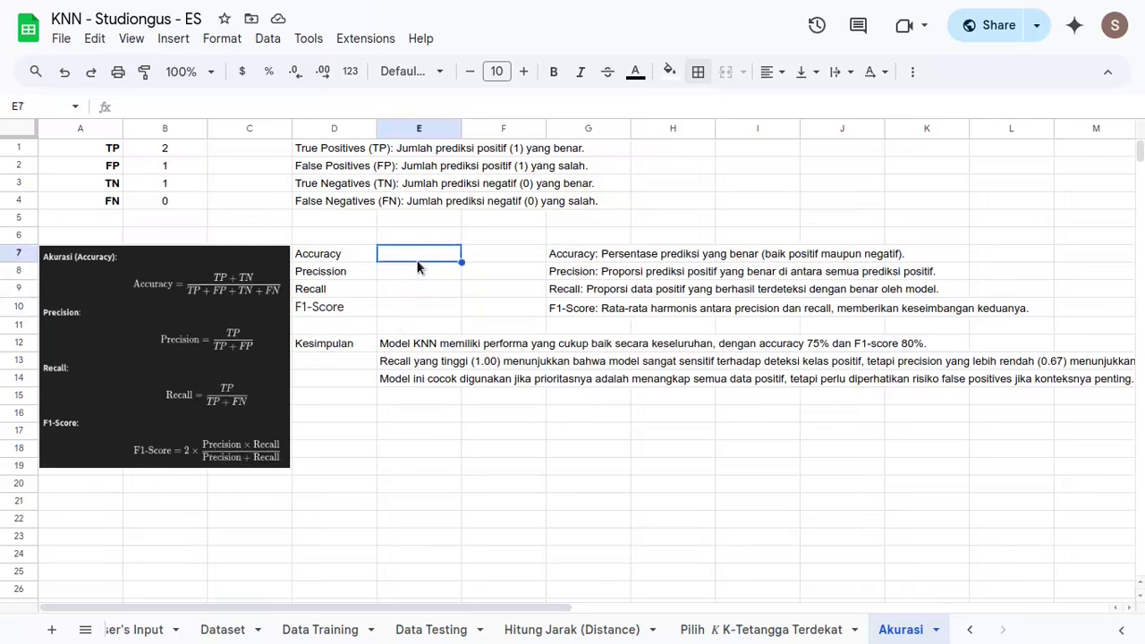
type("=")
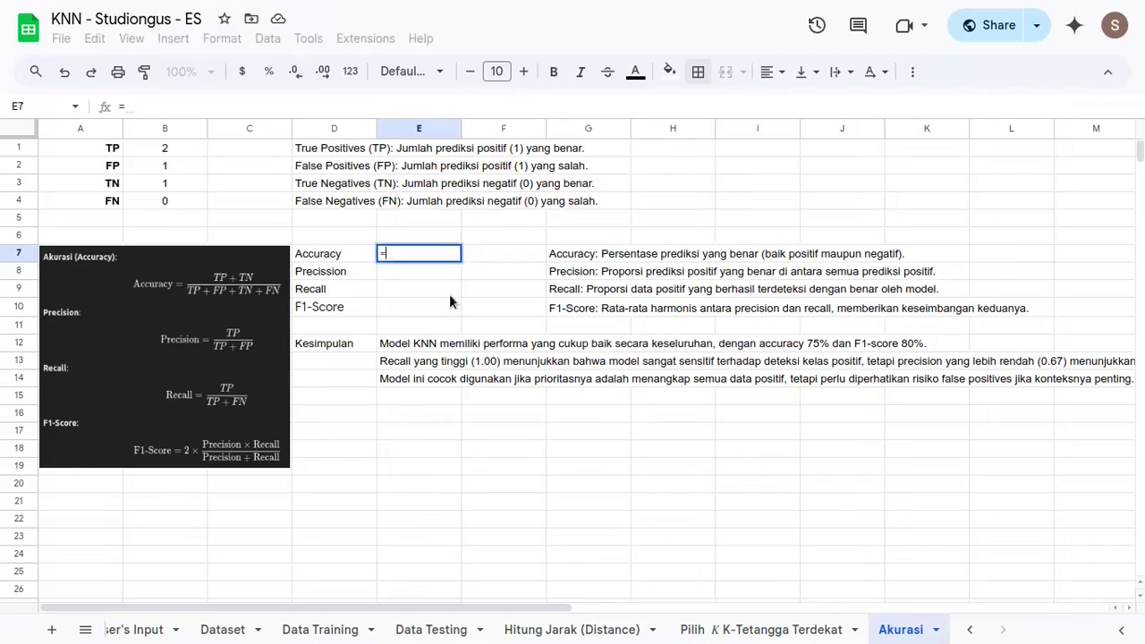
type("(")
left_click(165, 152)
type("+")
left_click(165, 185)
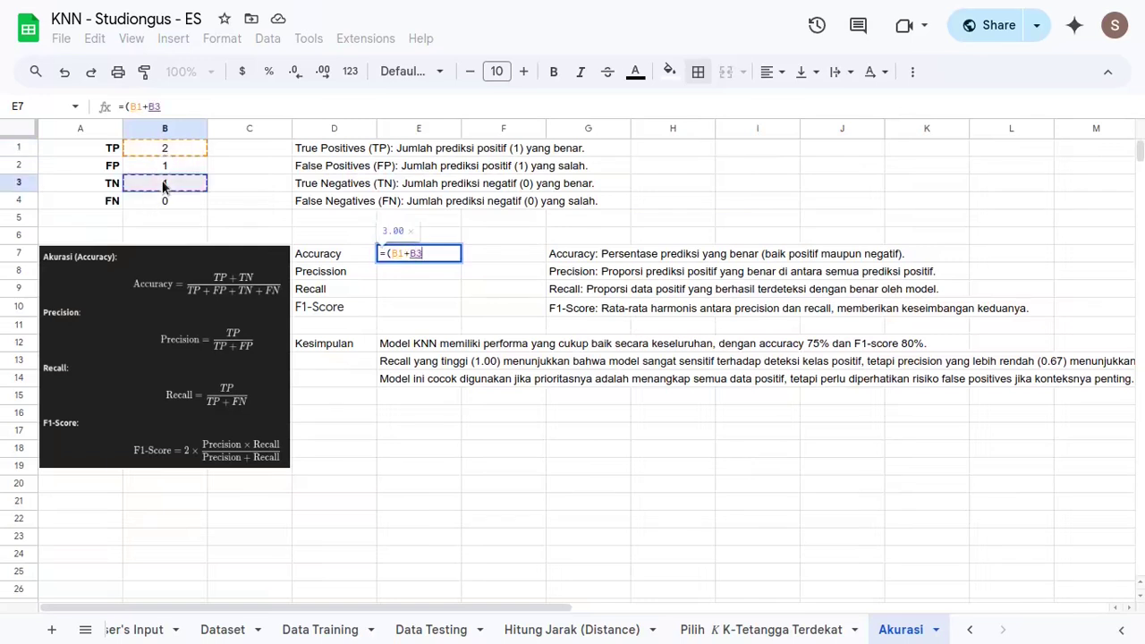
type(")/(")
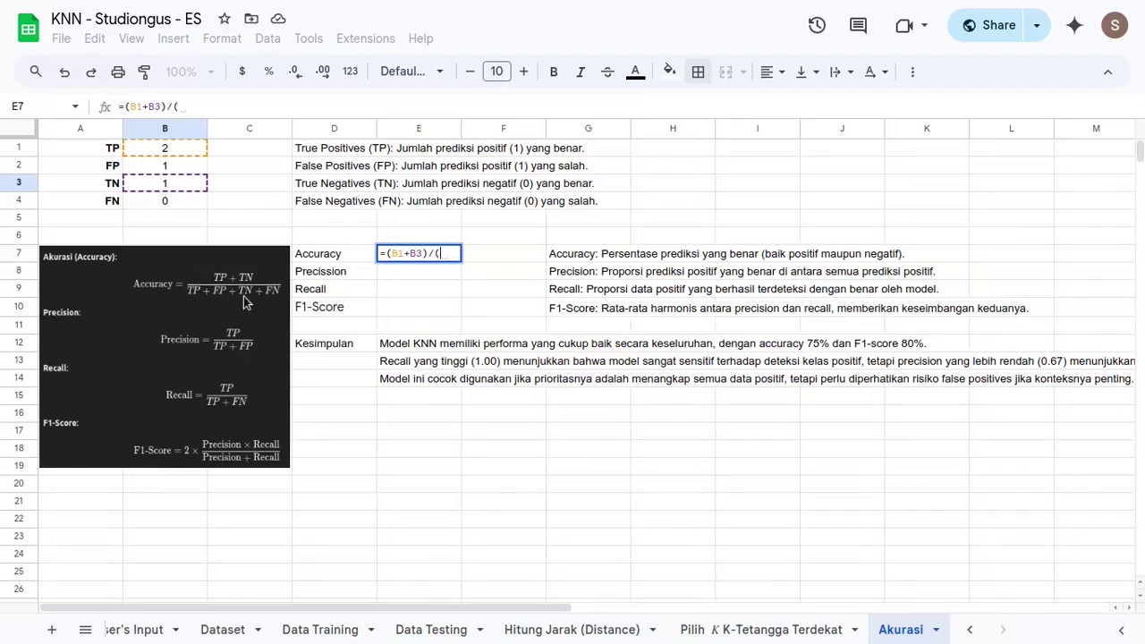
type("SUM(")
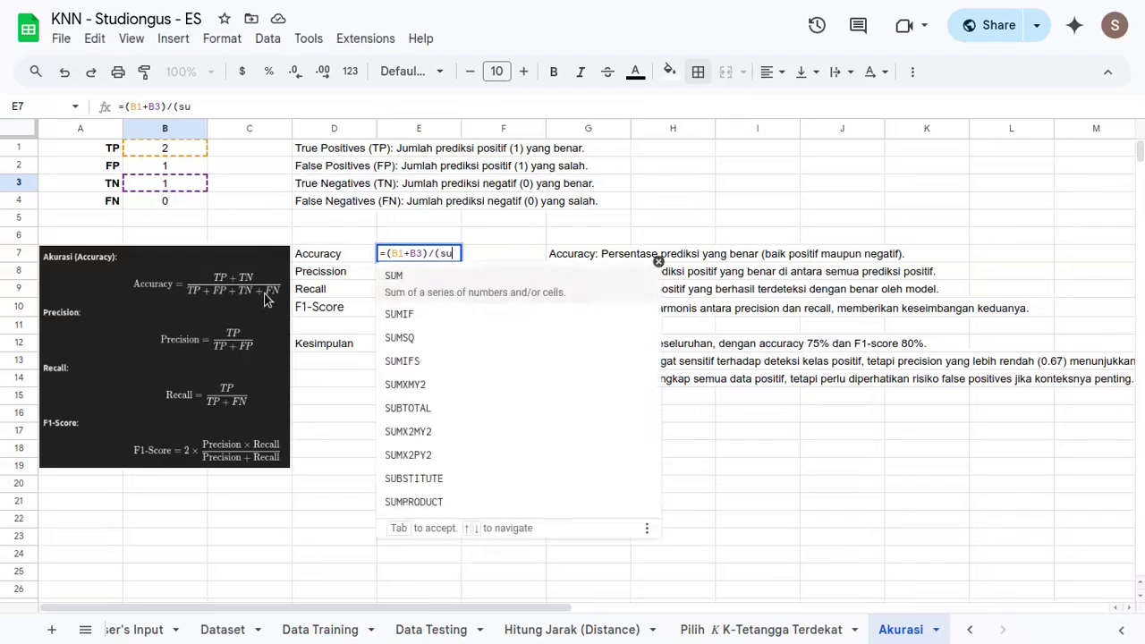
left_click_drag(191, 148, 190, 203)
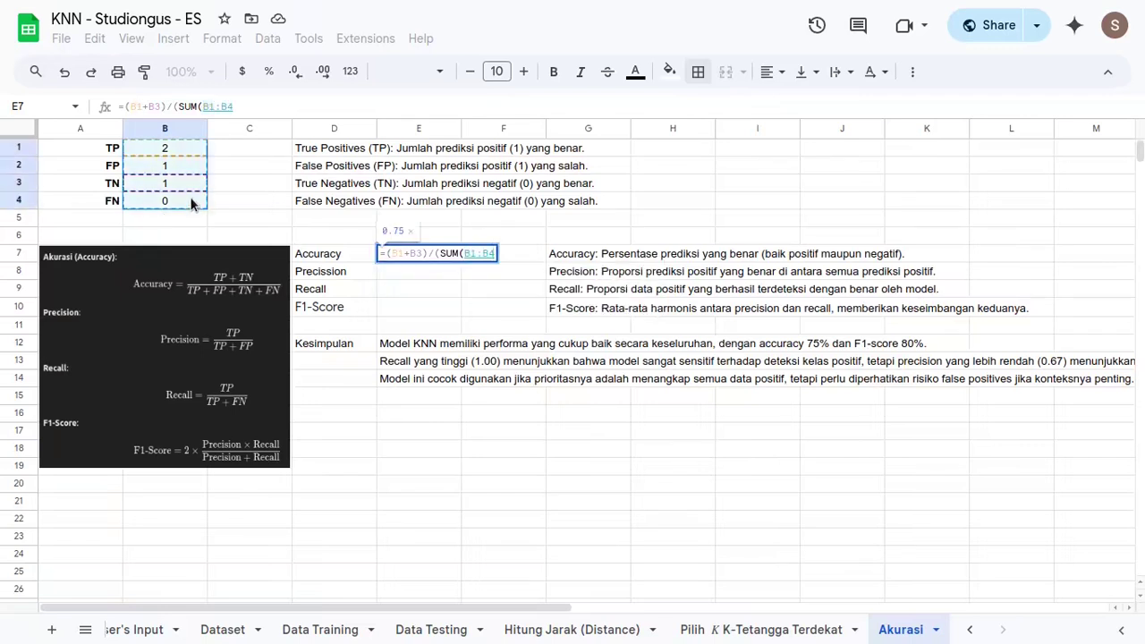
type("))")
key("Return")
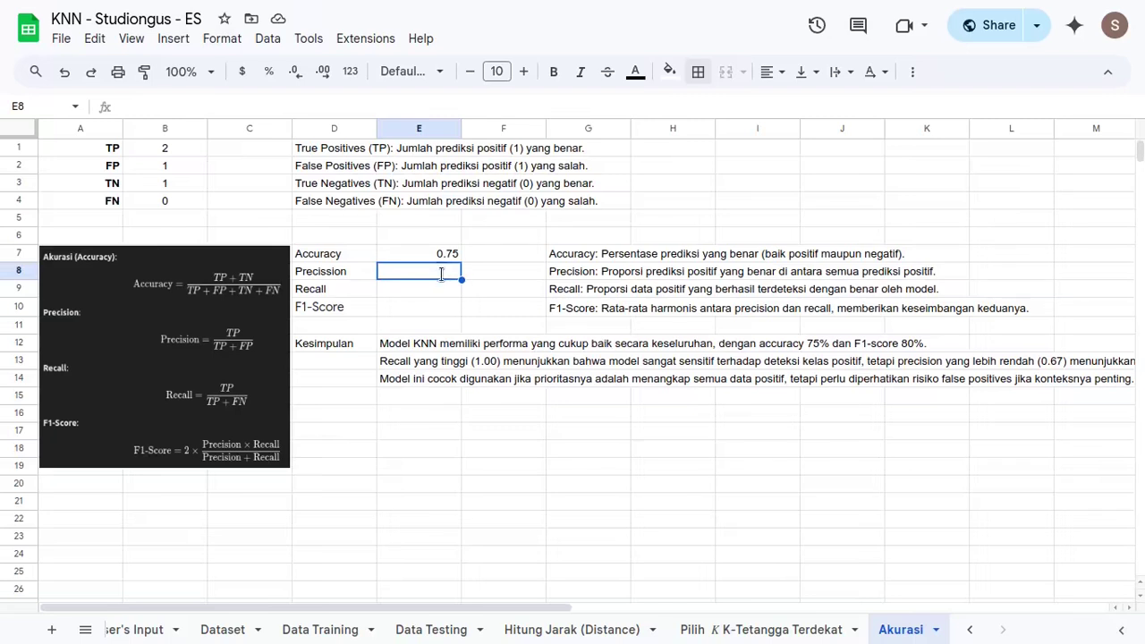
- Enter the Precision formula =B1/(B1+B2) in E8, dividing TP by the sum of TP and FP
type("=")
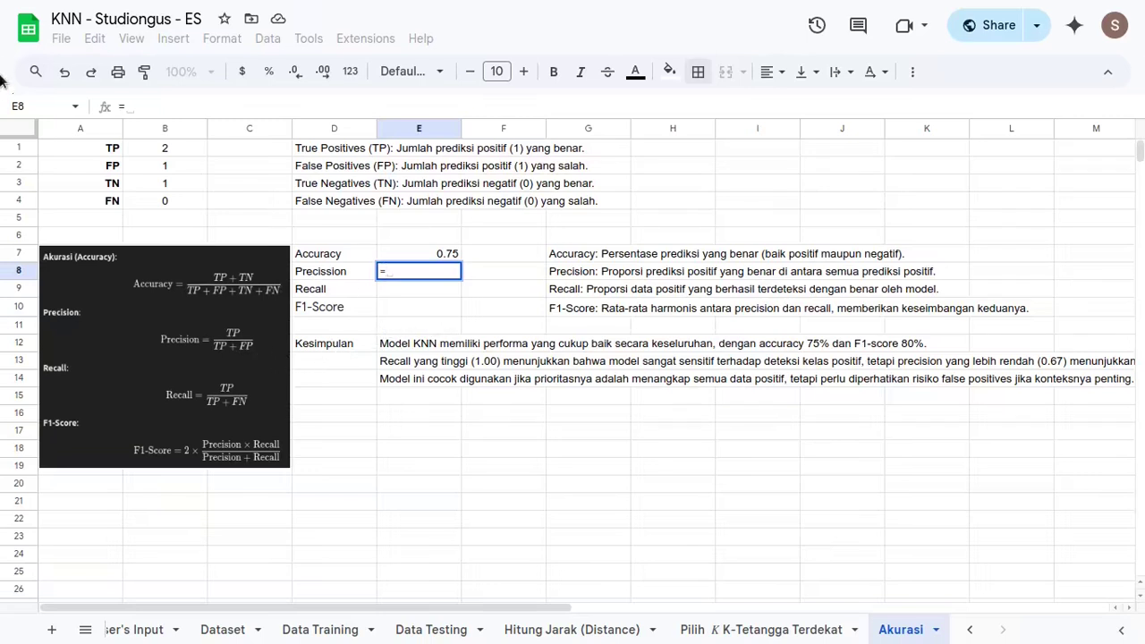
left_click(176, 149)
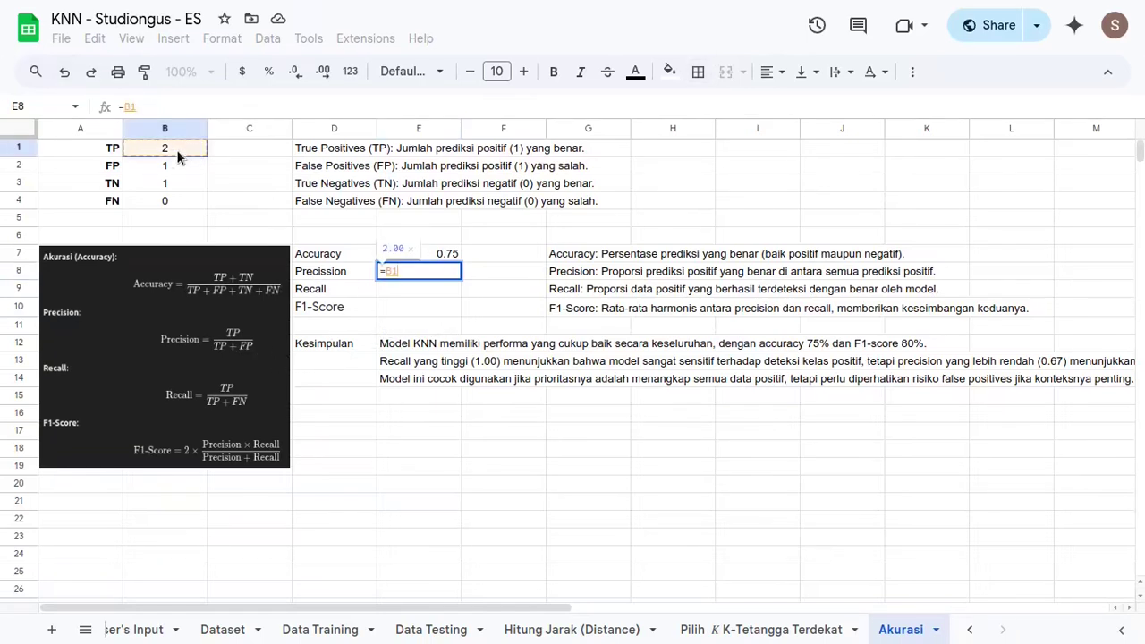
type("/(")
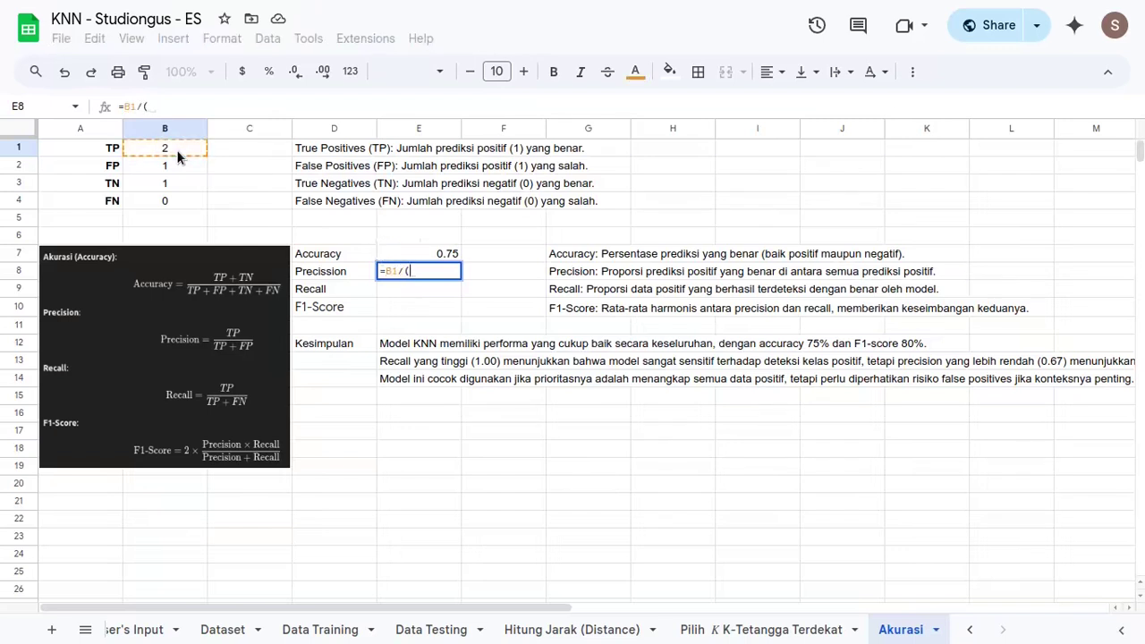
left_click(164, 155)
type("-")
key("BackSpace")
type("+")
left_click(165, 182)
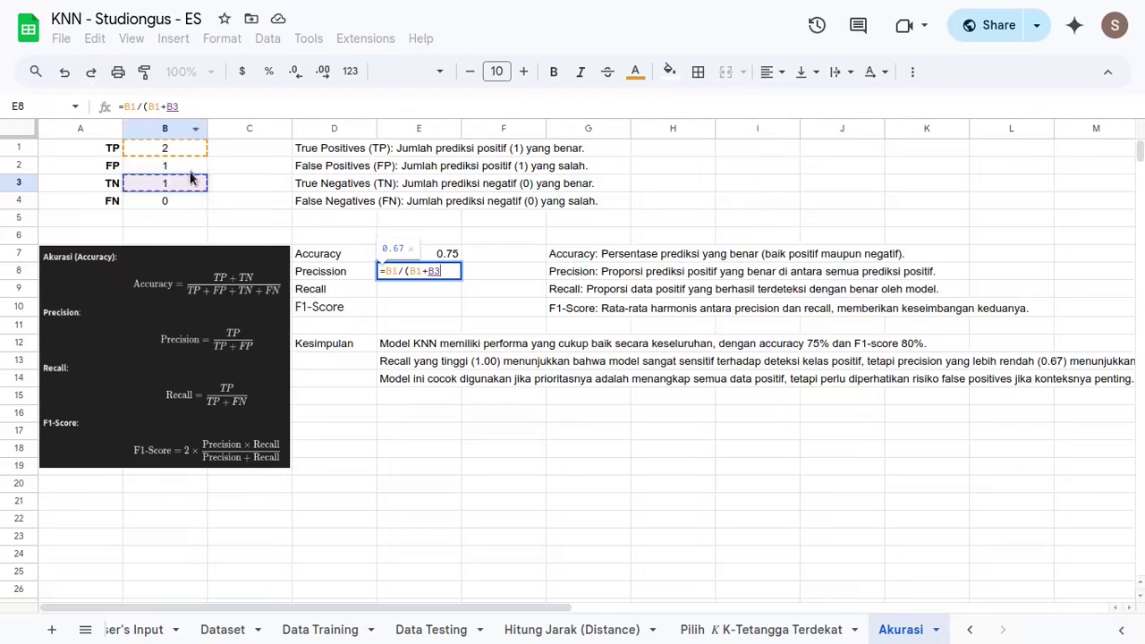
left_click(193, 168)
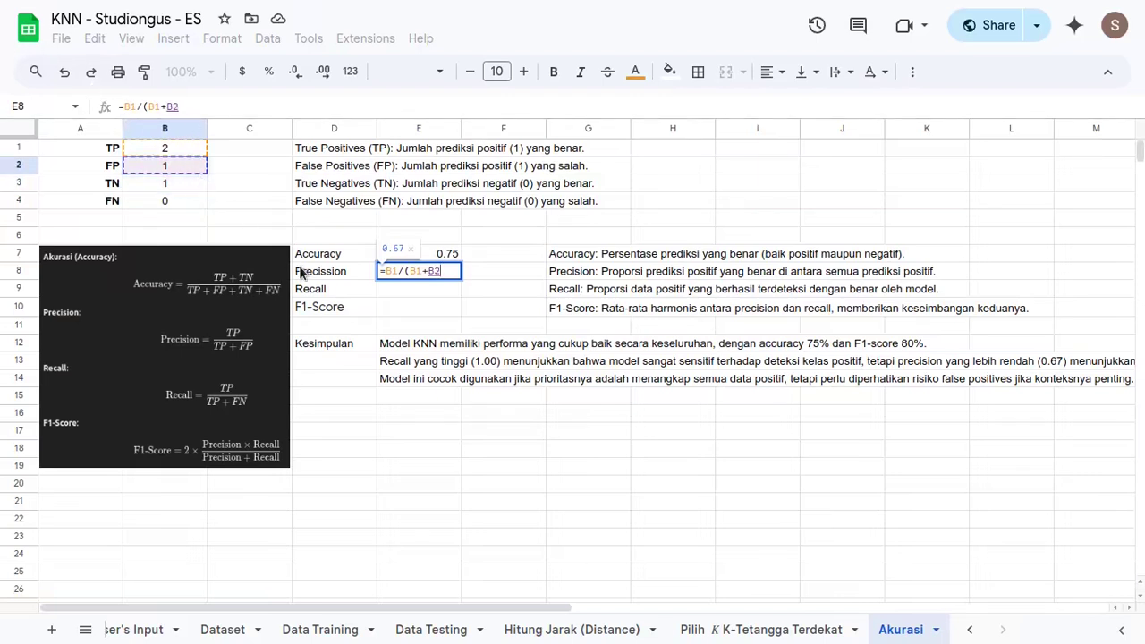
key("Return")
key("Up")
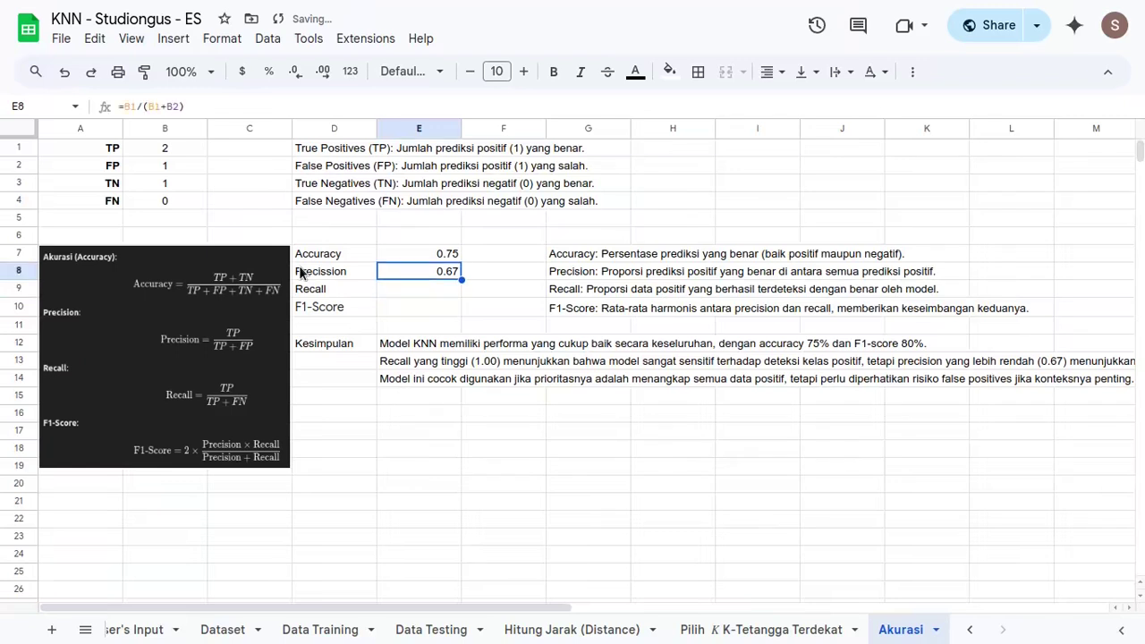
key("Down")
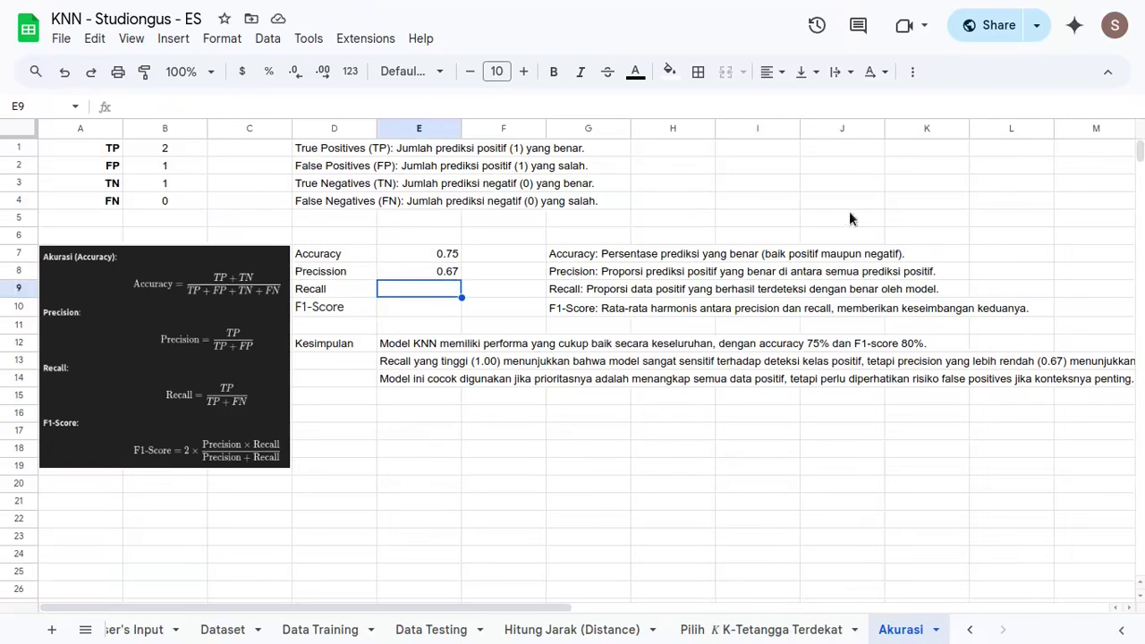
left_click(581, 255)
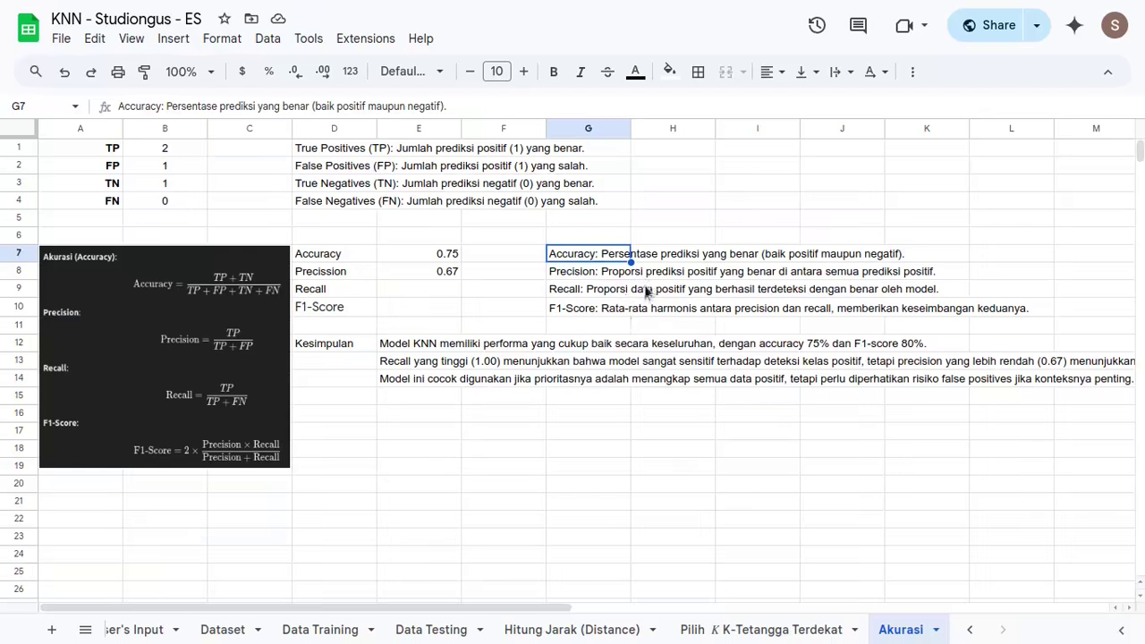
left_click(439, 288)
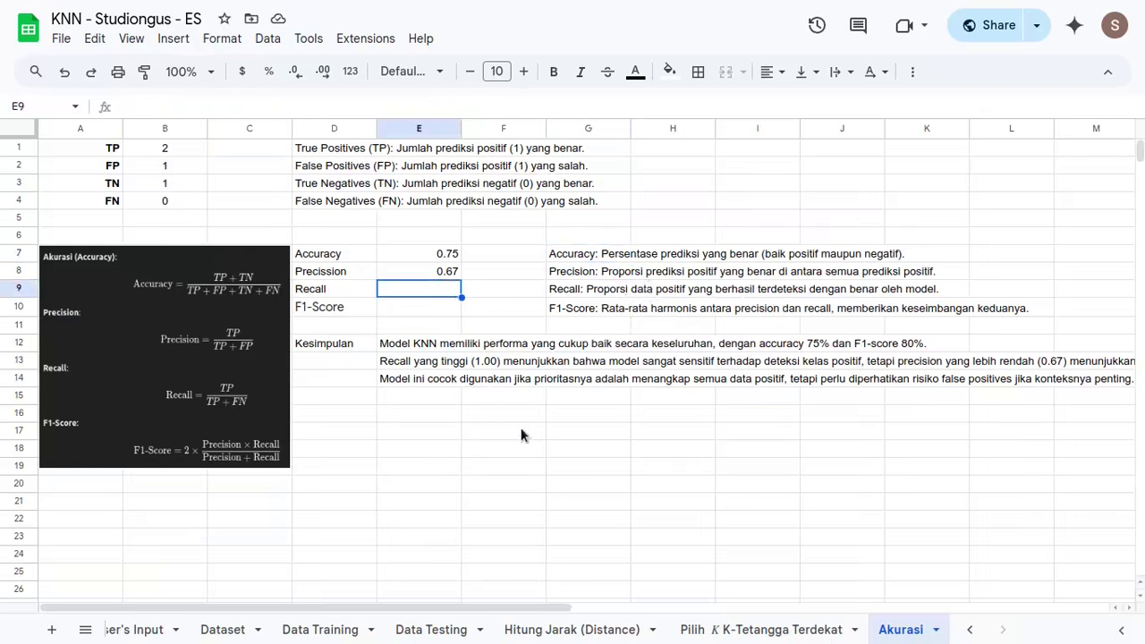
type("=")
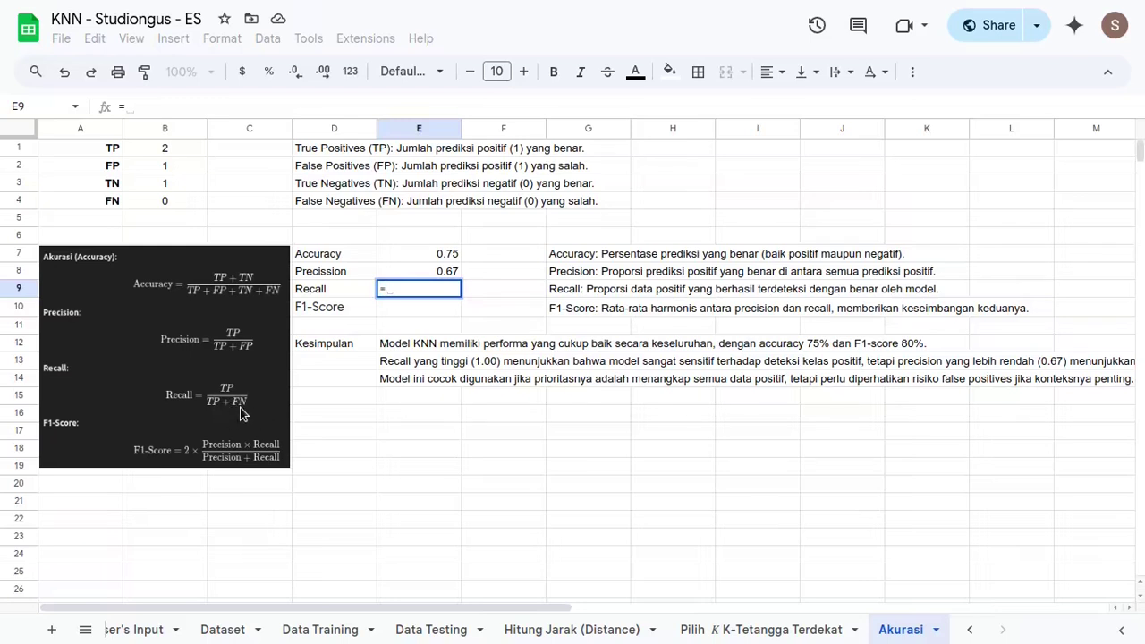
key("Escape")
- Reuse the Precision formula from E8 in Recall cell E9, replacing FP with FN so it reads =B1/(B1+B4)
double_click(425, 267)
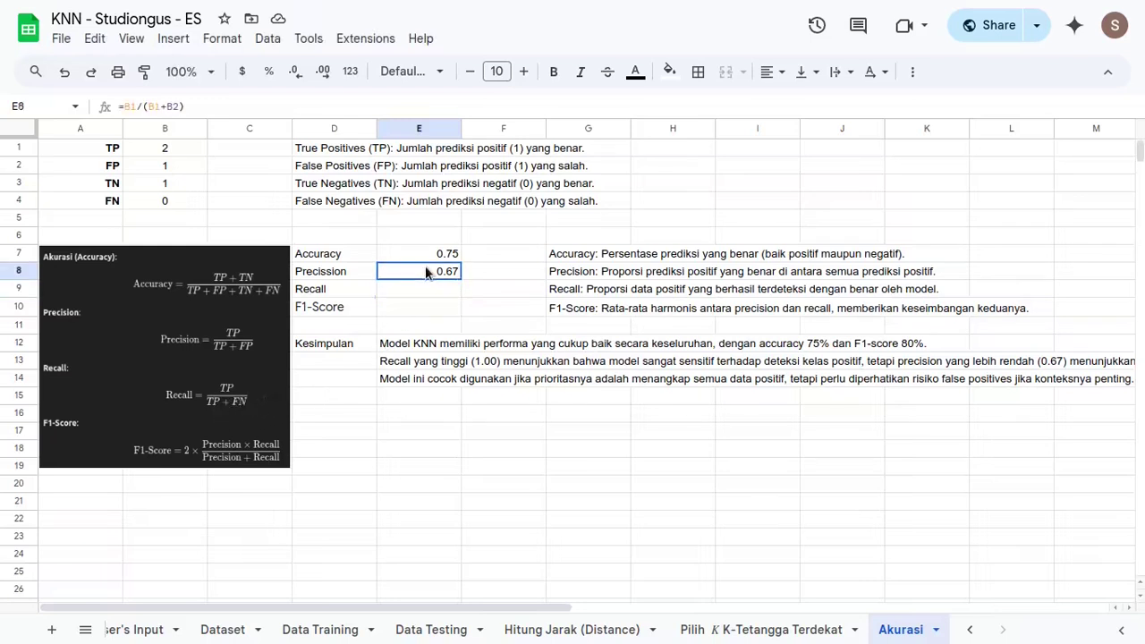
key("ctrl+a")
key("ctrl+c")
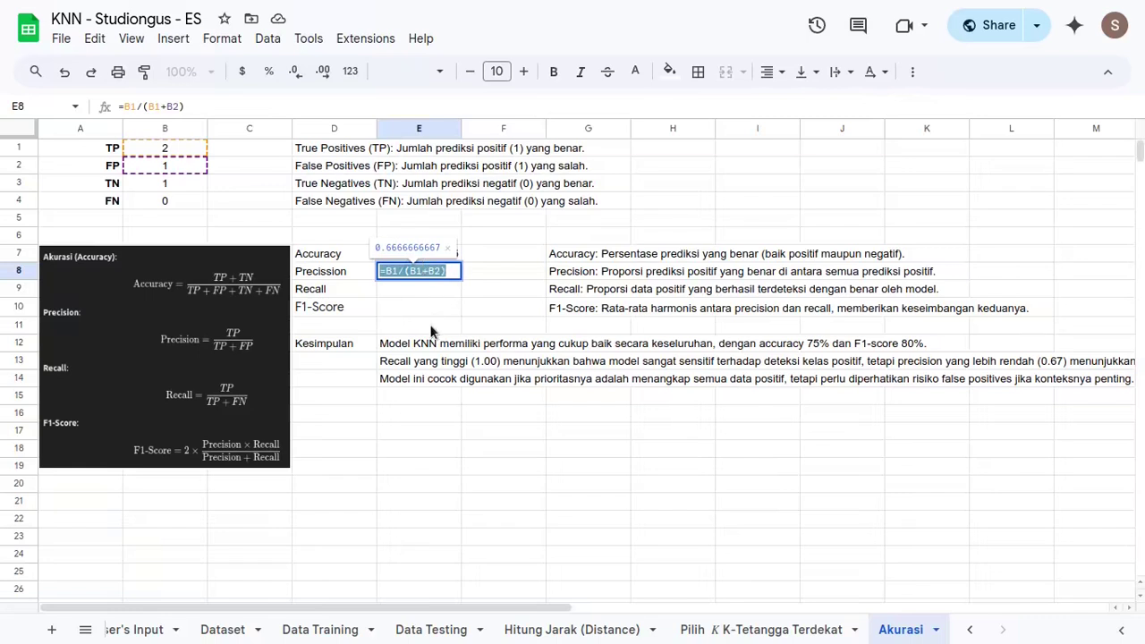
key("Return")
double_click(430, 288)
key("ctrl+v")
left_click(438, 288)
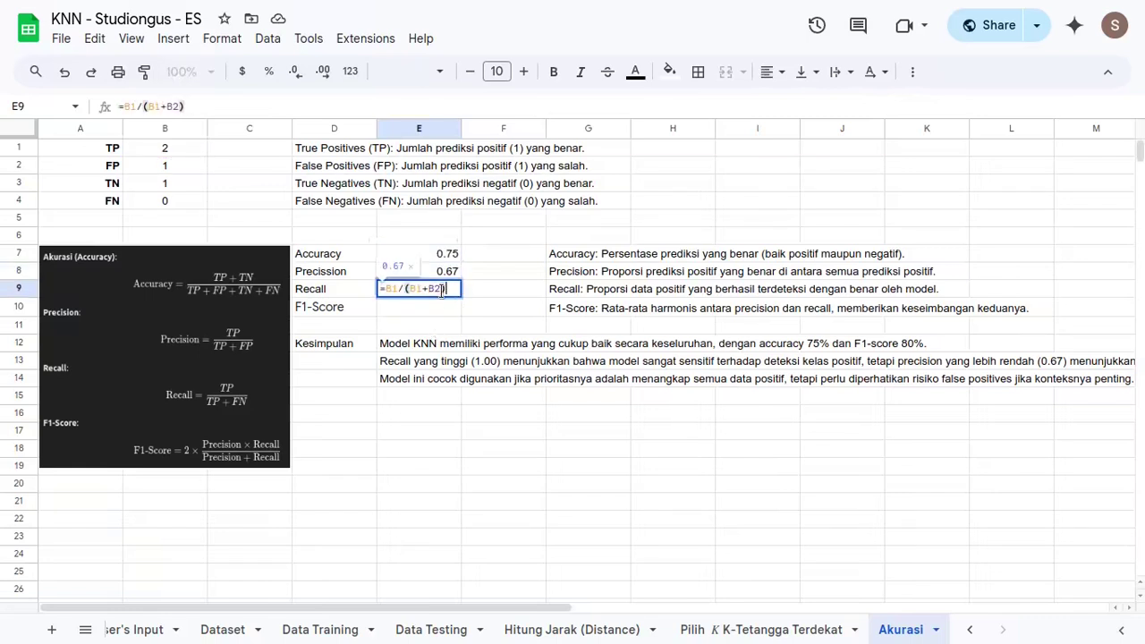
key("BackSpace")
key("BackSpace")
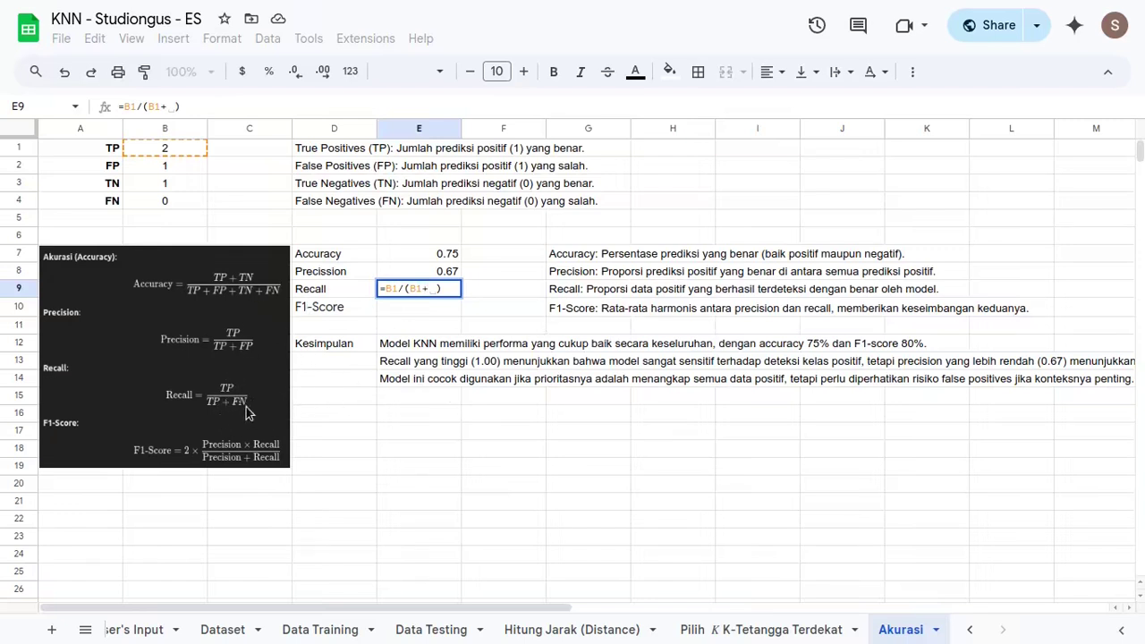
left_click(154, 197)
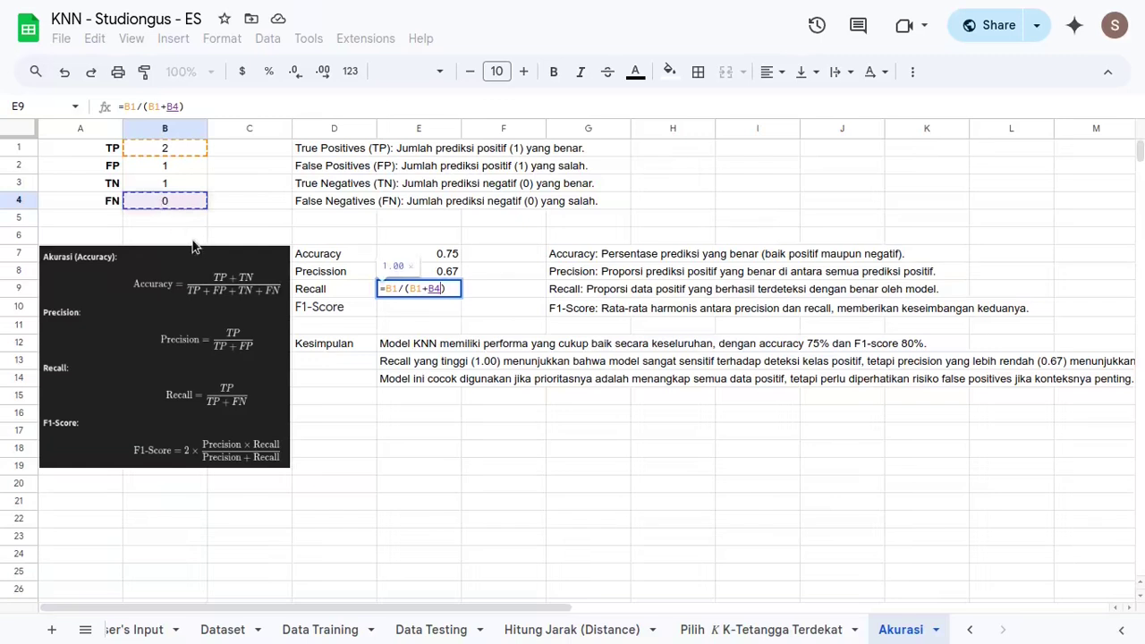
key("Return")
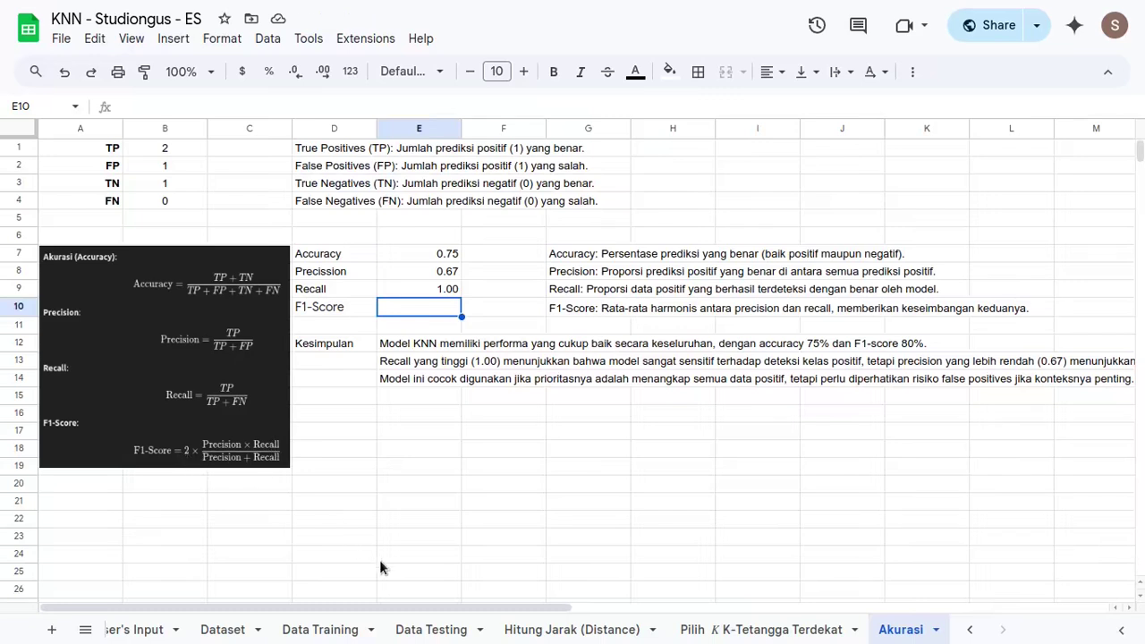
- Enter the F1-Score formula =2*(E8*E9)/(E8+E9) in E10
type("=2")
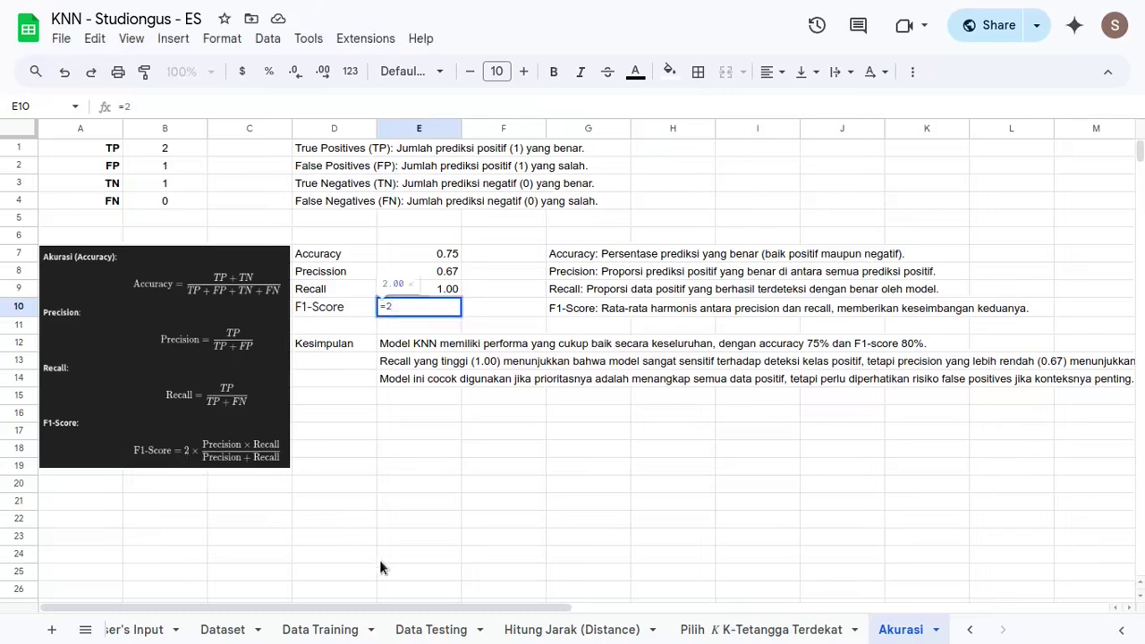
type("*(")
left_click(418, 271)
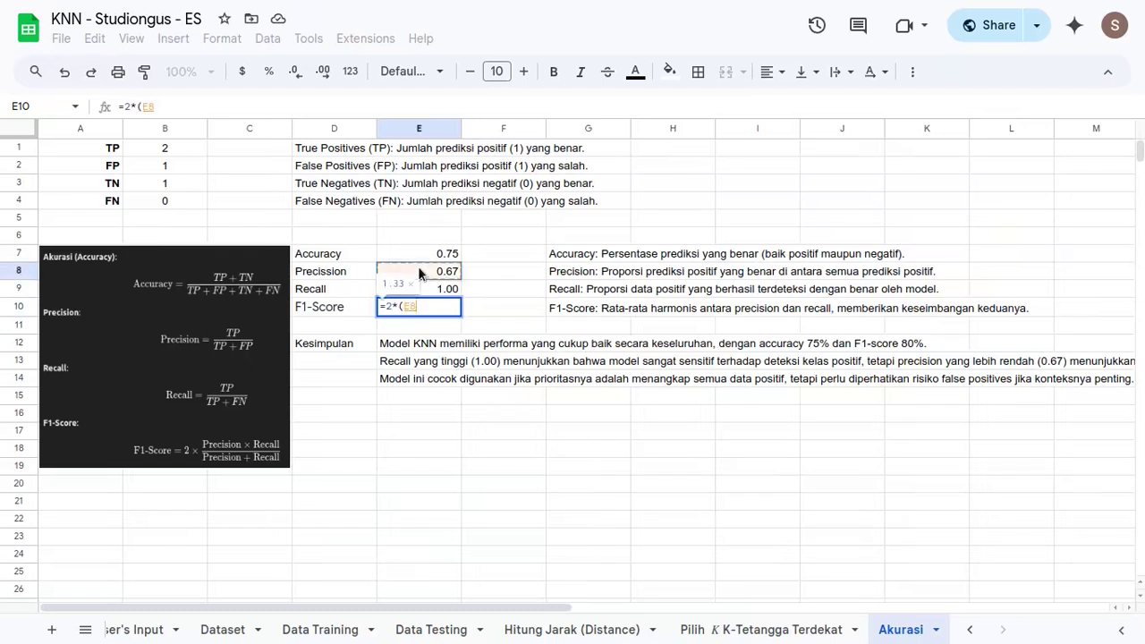
type("*")
left_click(425, 288)
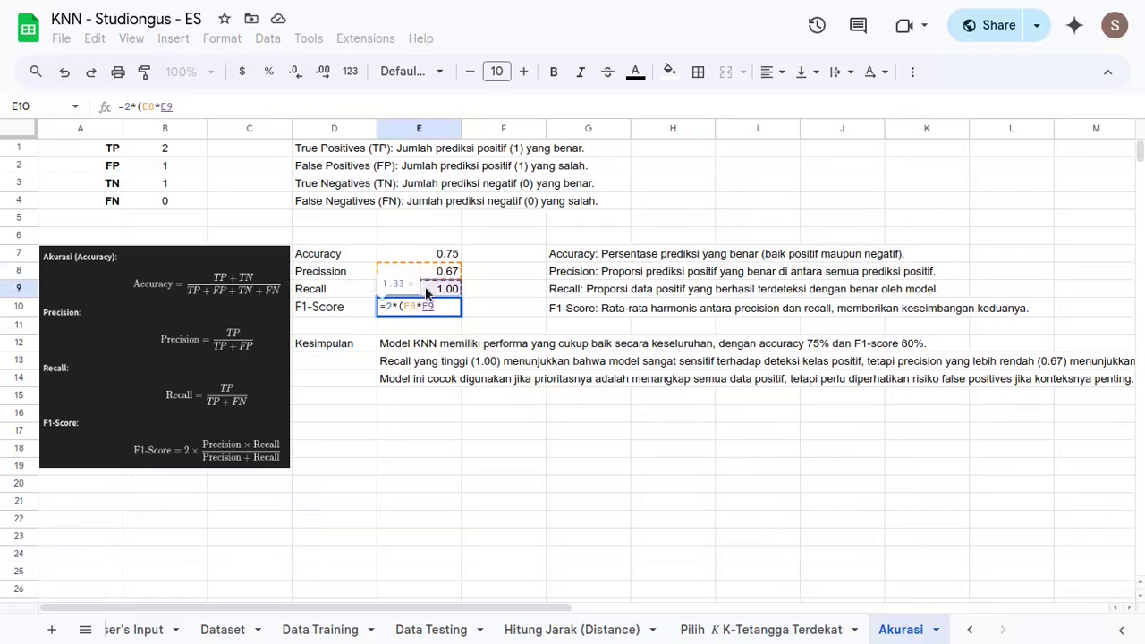
type(")/(")
left_click(410, 272)
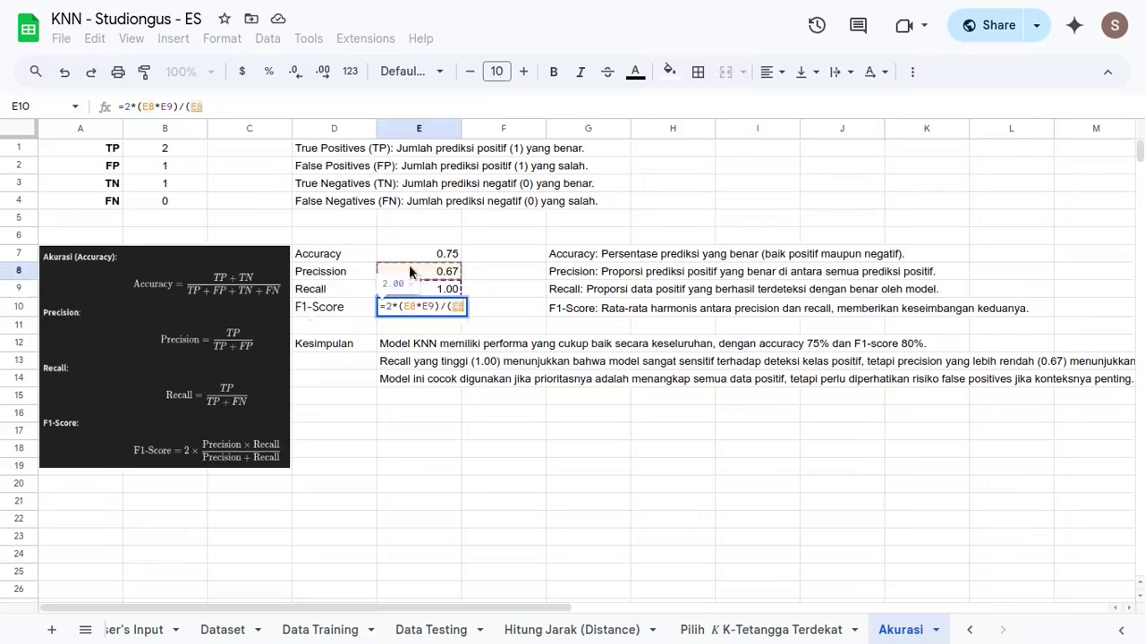
type("+")
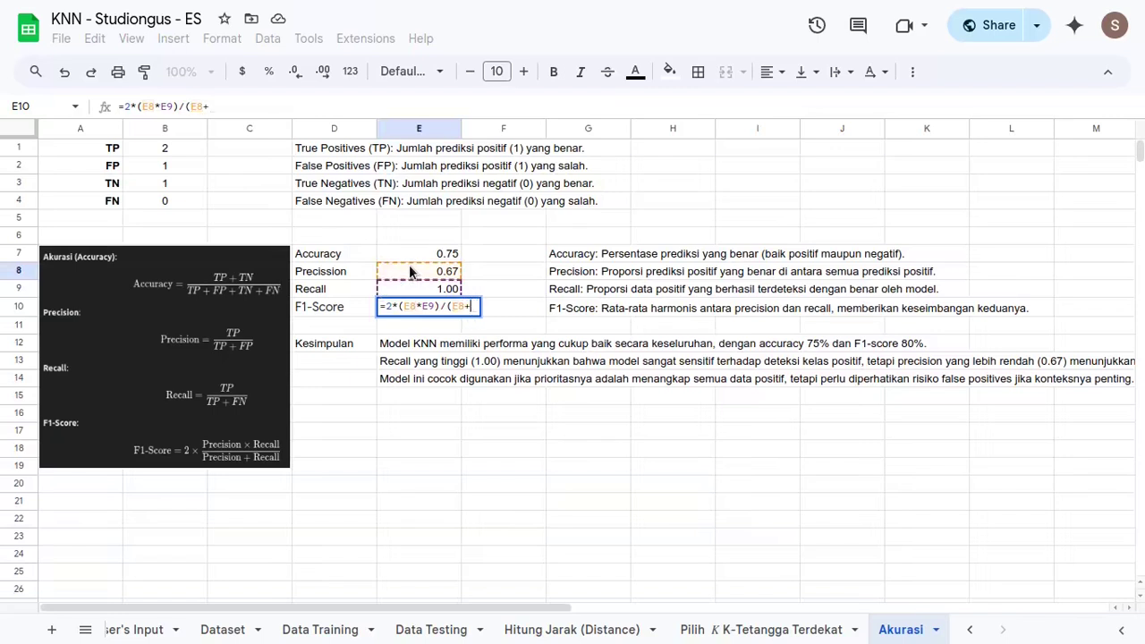
left_click(422, 281)
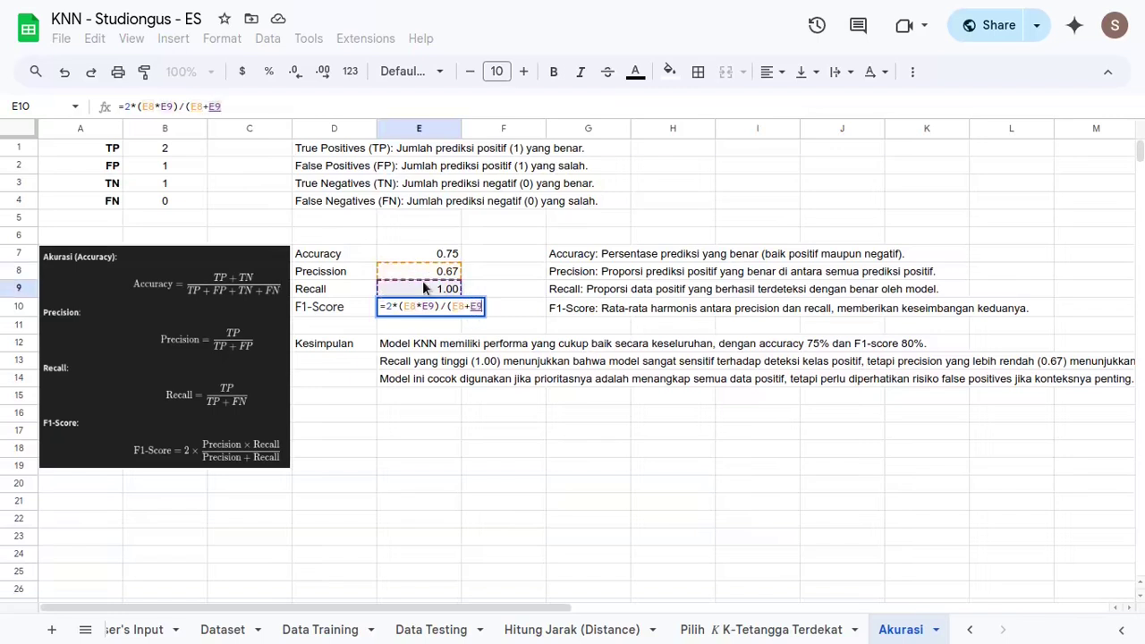
type(")")
key("Return")
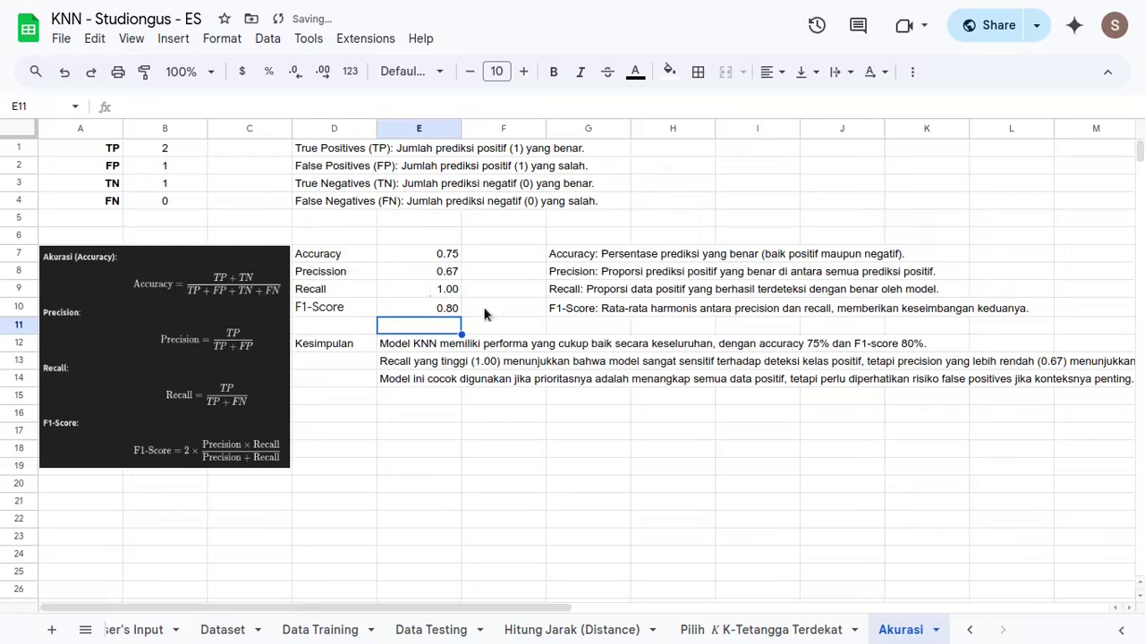
- Review the Accuracy, Precision, Recall and F1-Score results in E7:E10 of the Akurasi sheet
left_click_drag(430, 309, 428, 238)
left_click(424, 252)
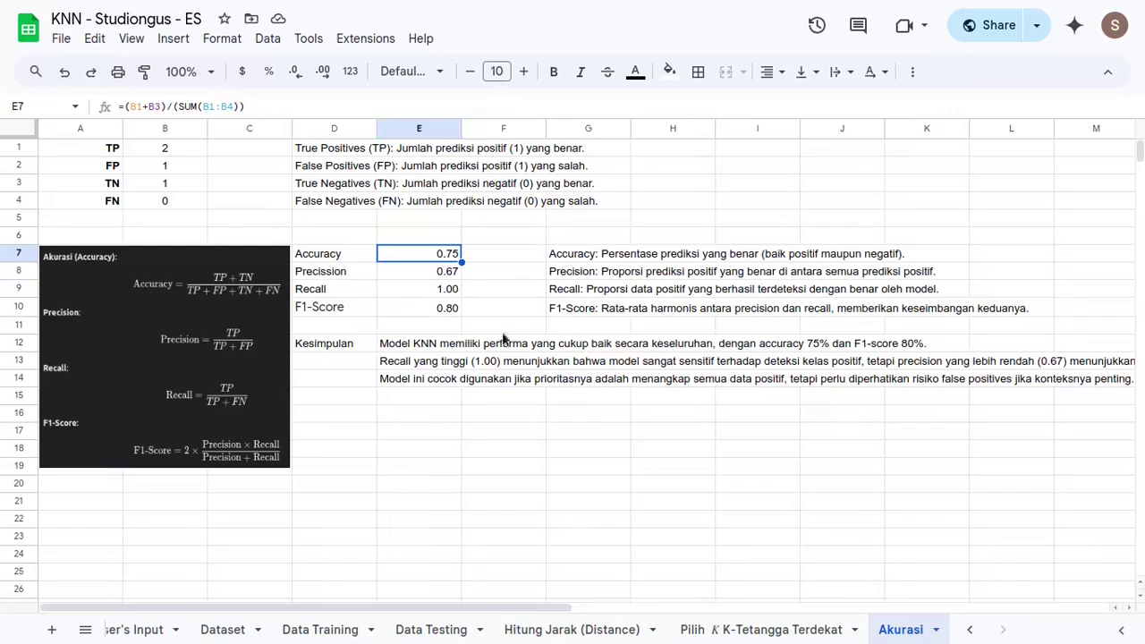
left_click(676, 447)
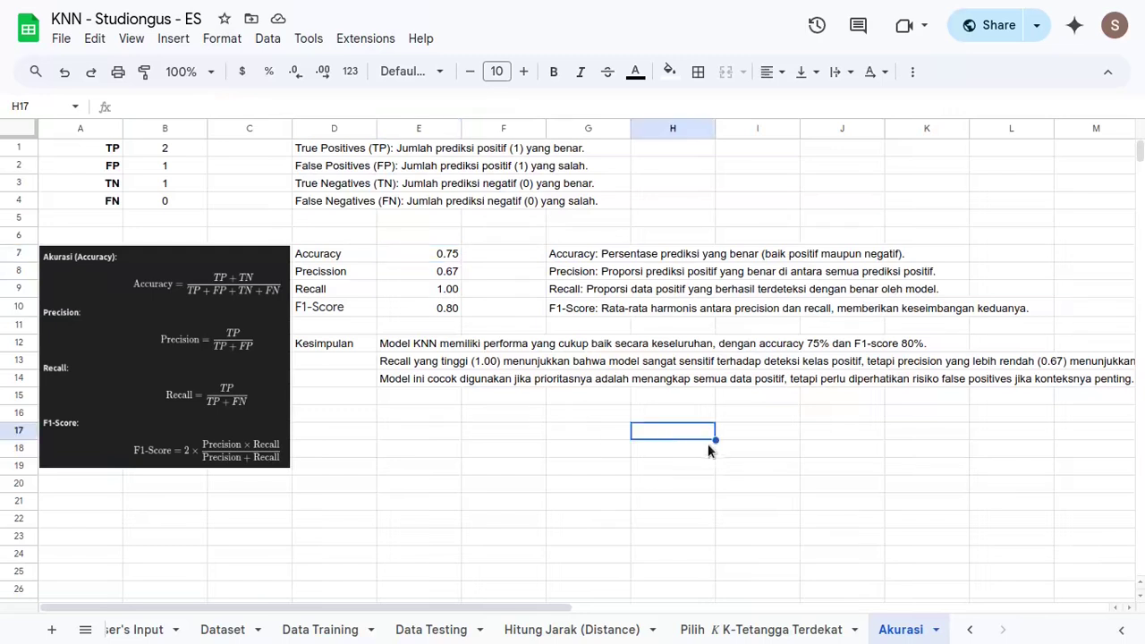
left_click(751, 448, "shift")
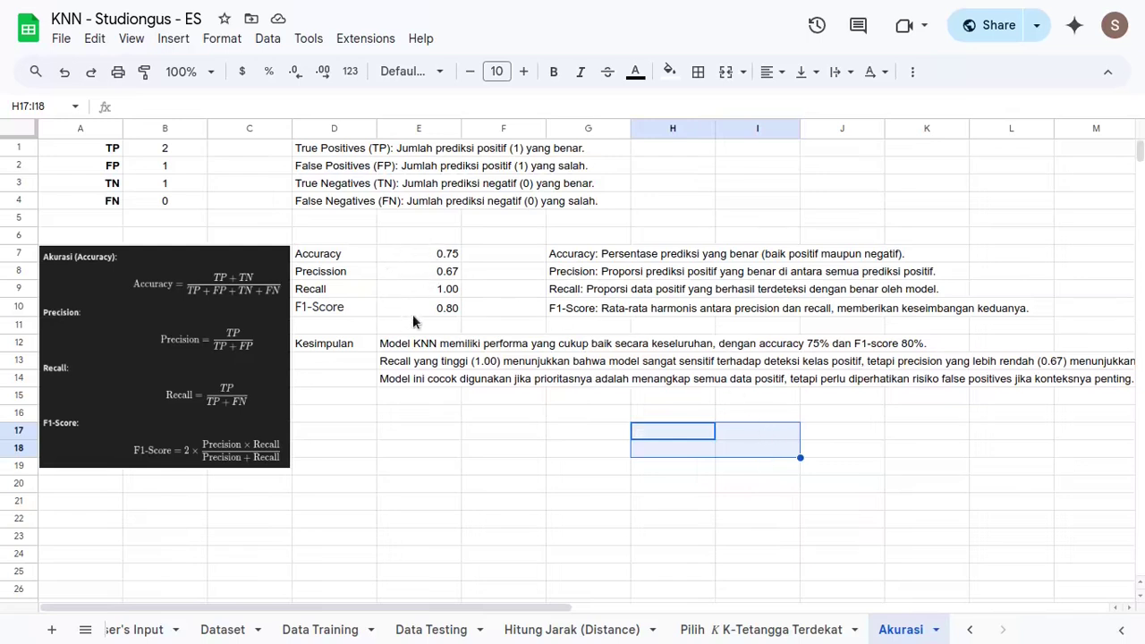
left_click_drag(447, 259, 453, 307)
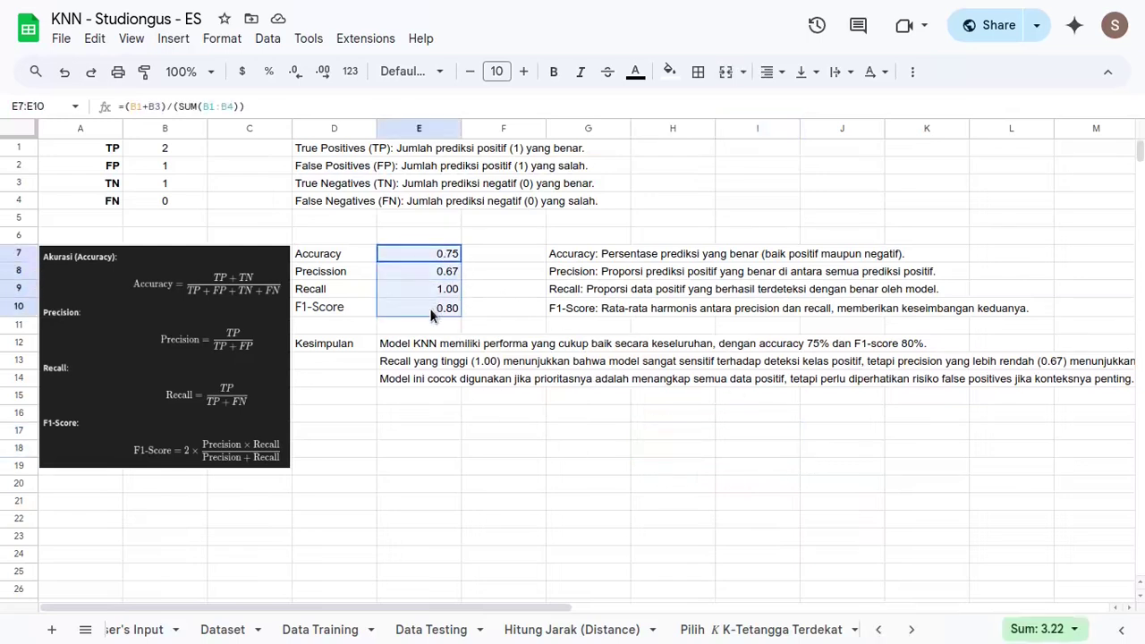
- Read the Kesimpulan statements in E12:E14 and compare them with the metric values and the F1-Score description
left_click(365, 344)
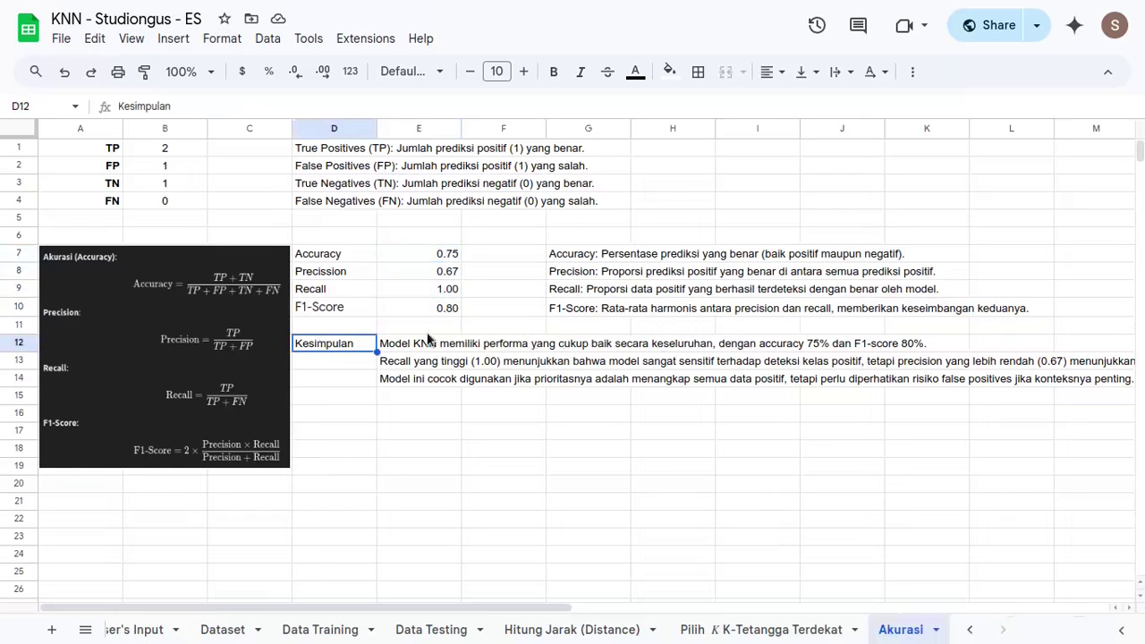
left_click_drag(435, 347, 457, 384)
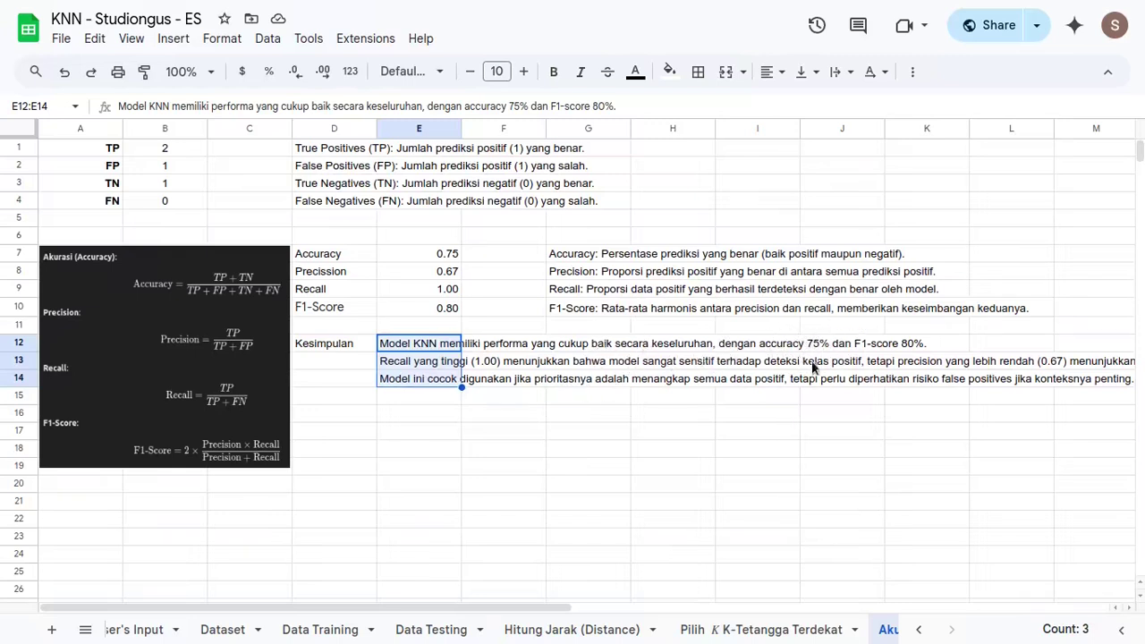
left_click(432, 254)
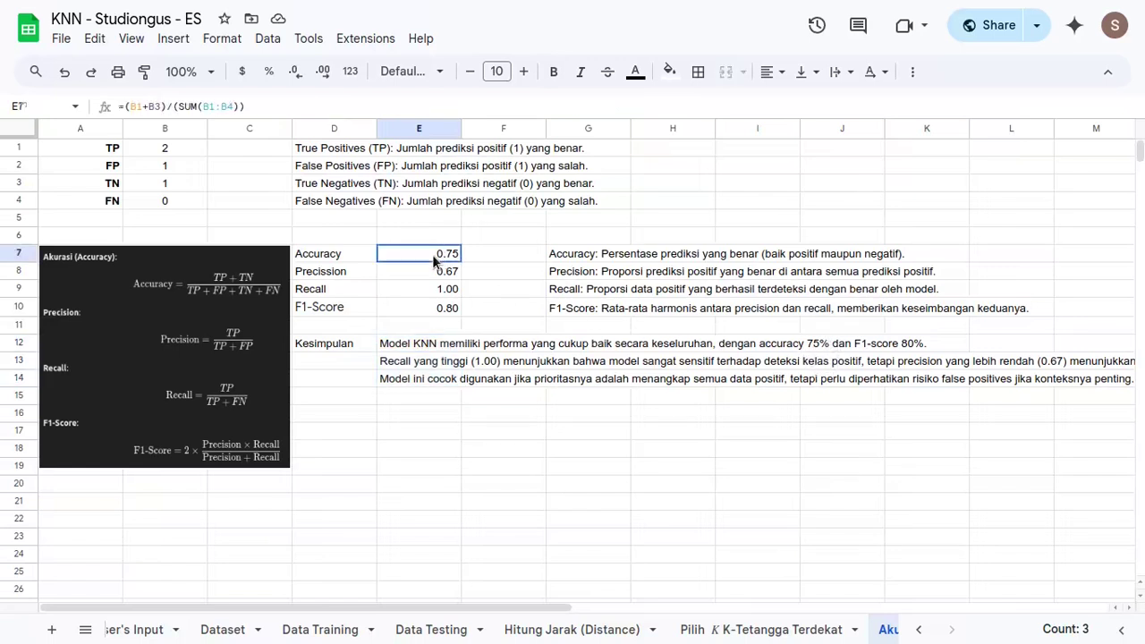
left_click(907, 347)
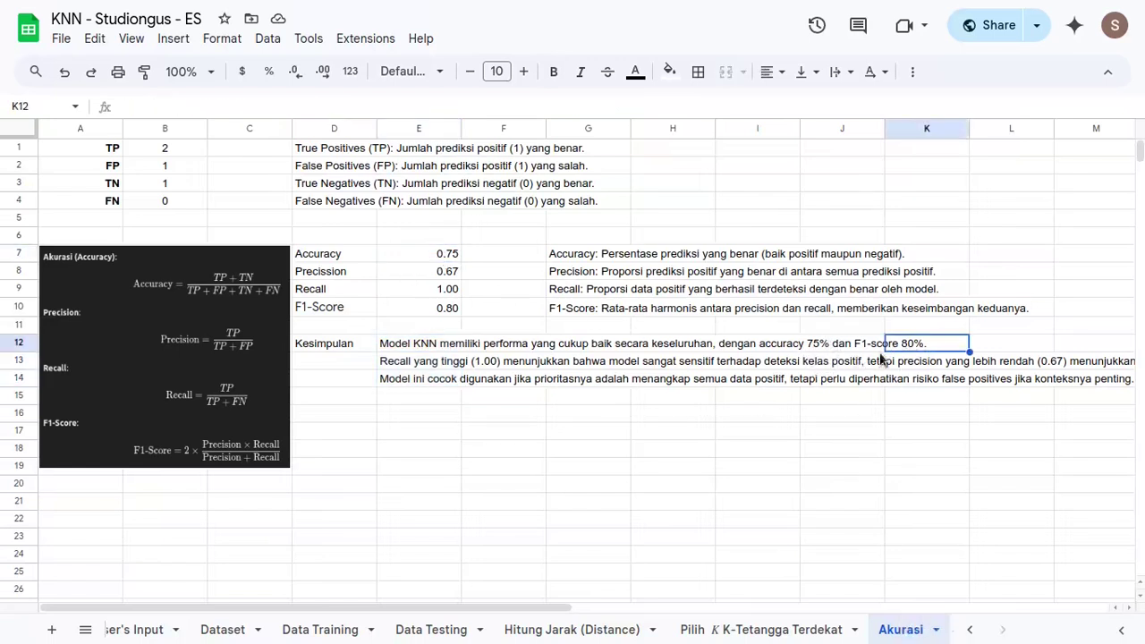
left_click(593, 313)
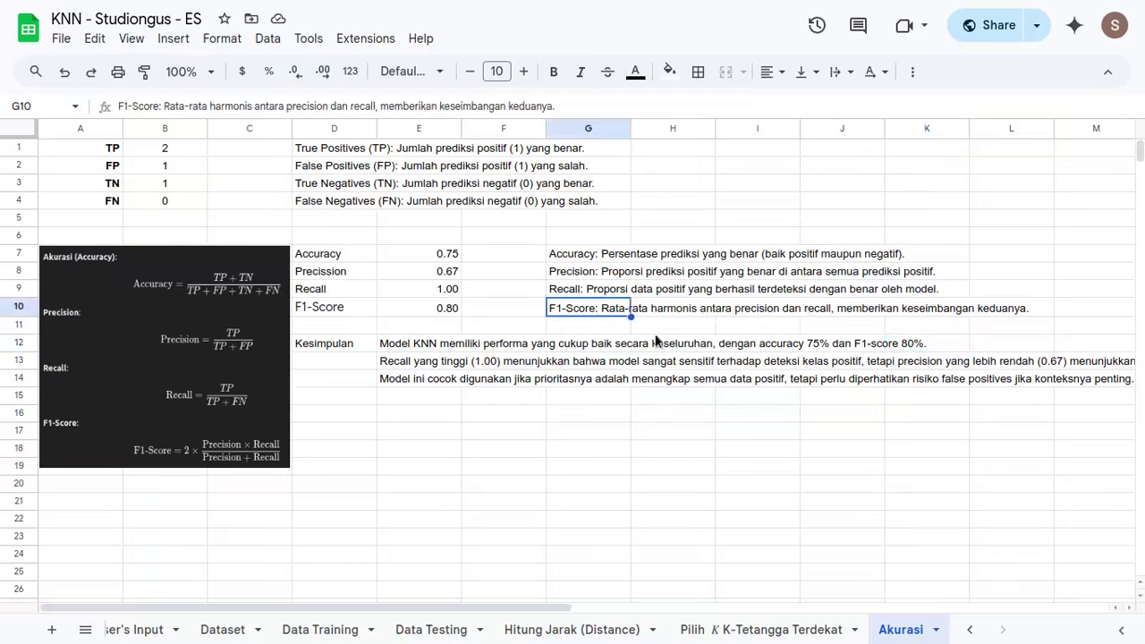
left_click(410, 376)
key("Up")
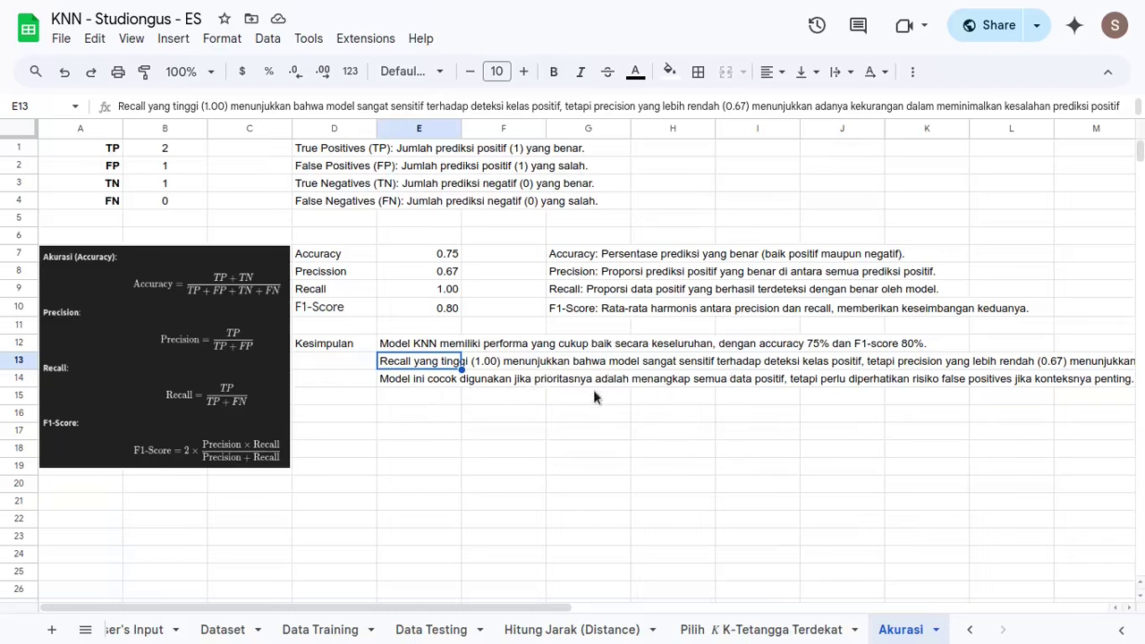
left_click(429, 386)
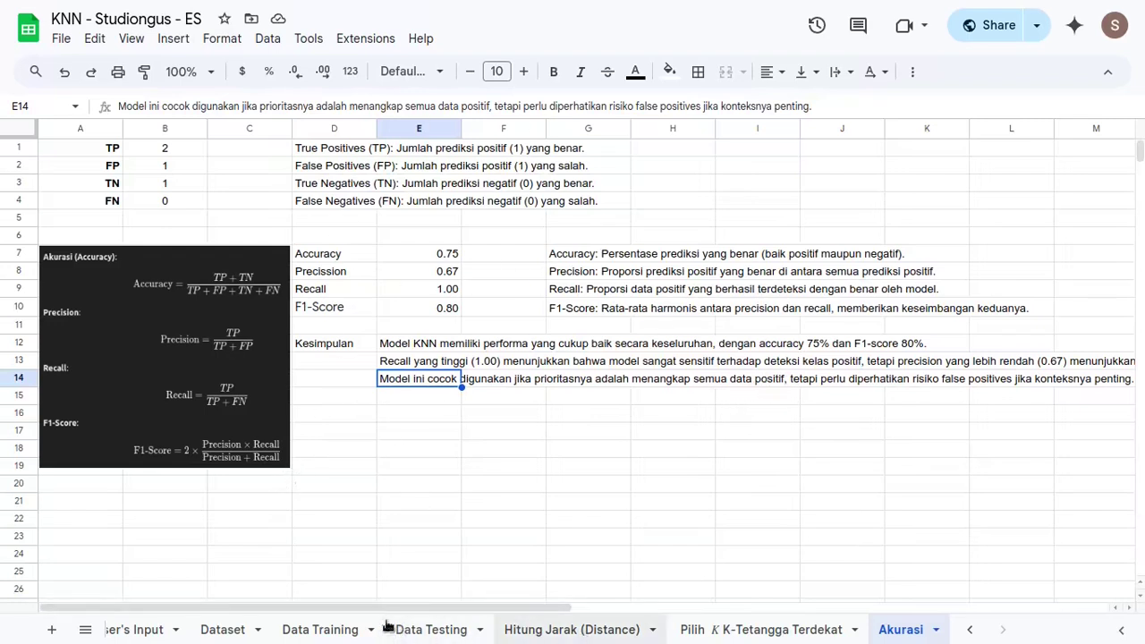
- Look over the nearest-neighbour table and the predicted targets on the Pilih K K-Tetangga Terdekat sheet
left_click(626, 630)
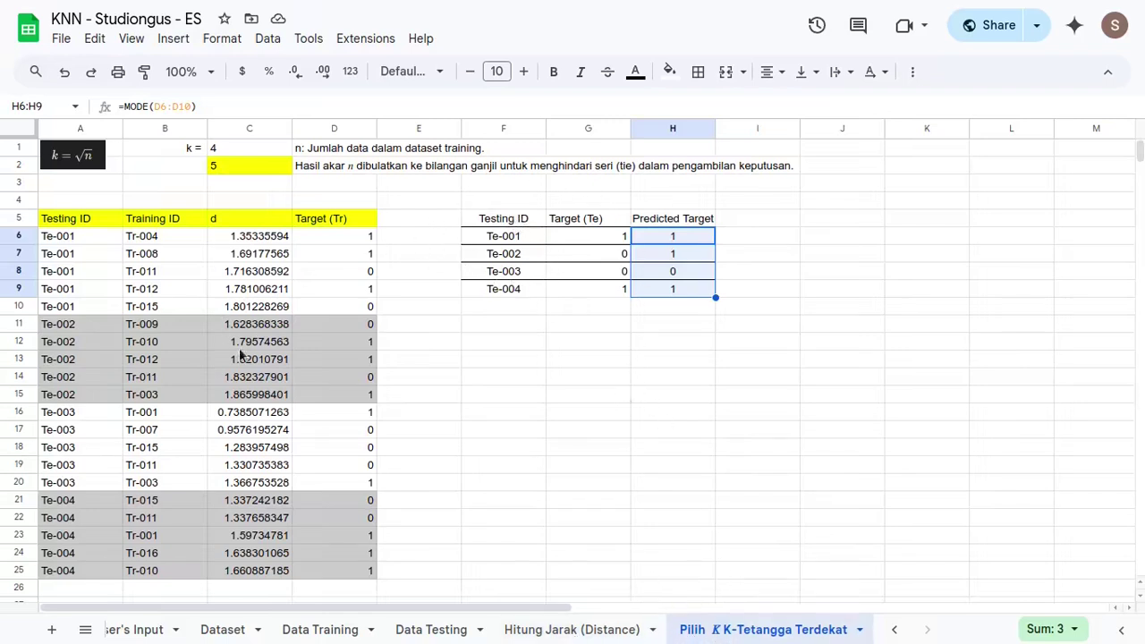
left_click_drag(92, 219, 373, 431)
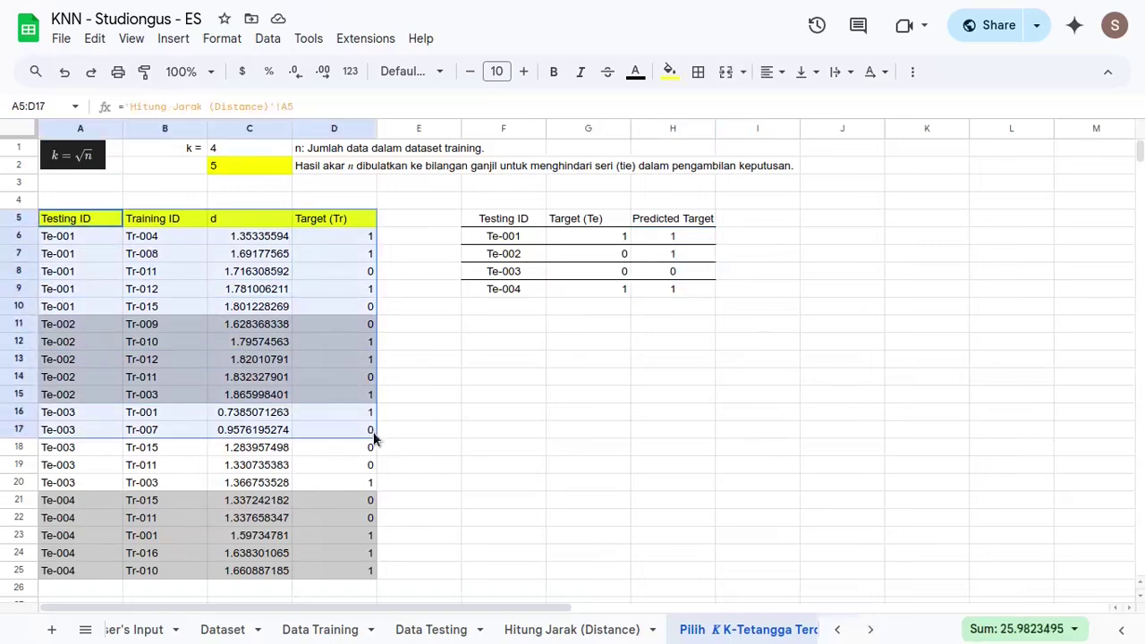
scroll(710, 466, "down", 4)
scroll(660, 540, "up", 4)
left_click(700, 630)
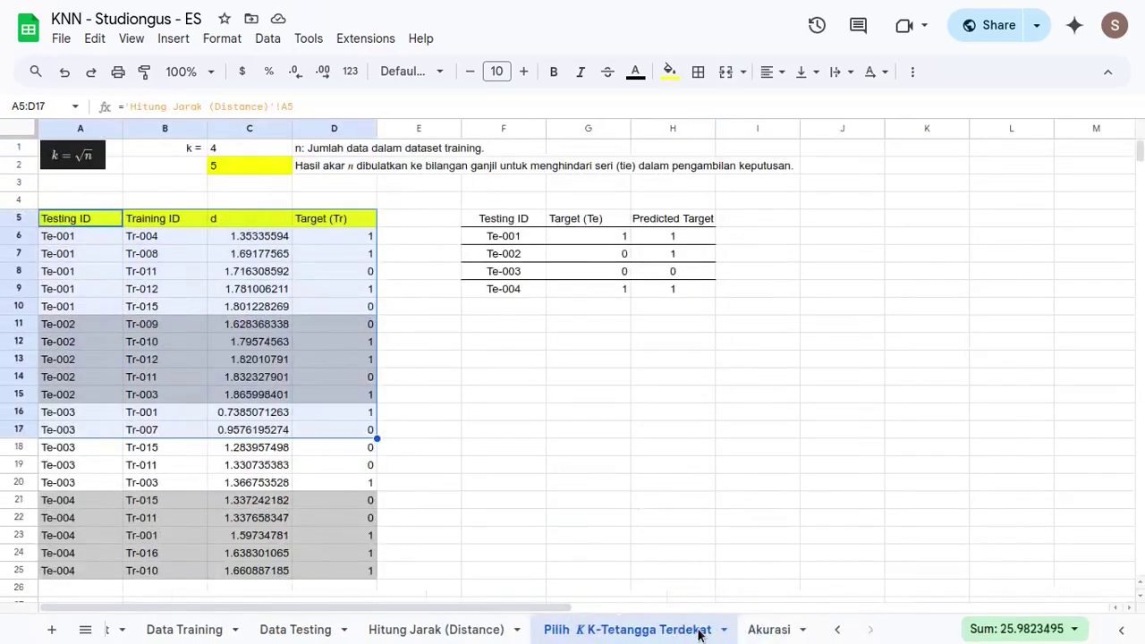
- Go back to the Akurasi sheet and review its conclusion lines together with the whole evaluation block
left_click(762, 628)
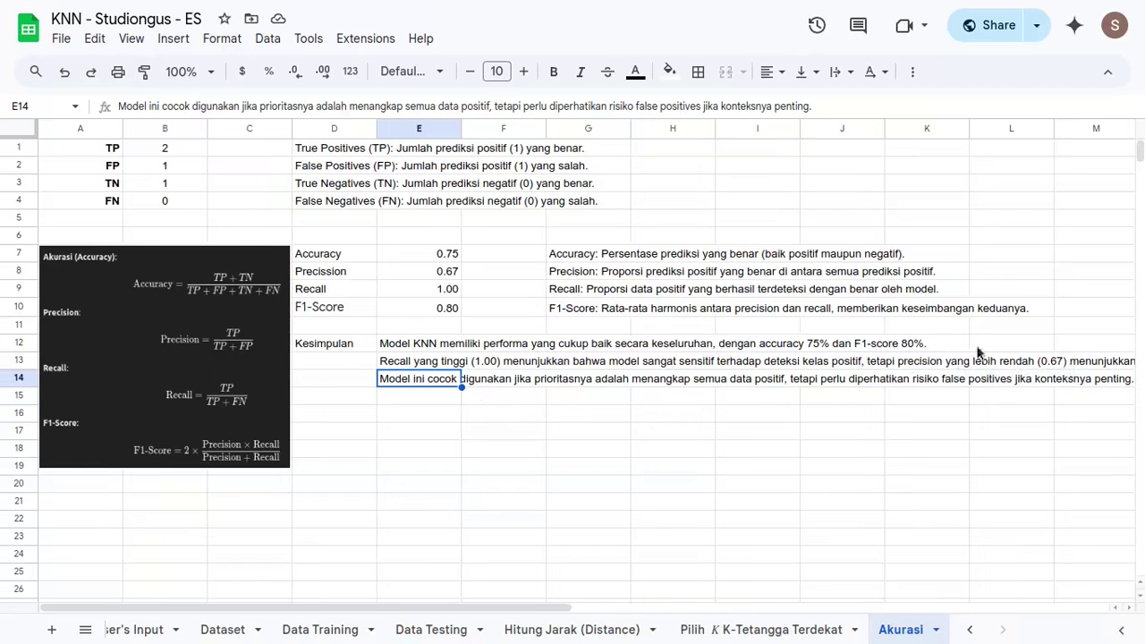
left_click_drag(406, 350, 984, 390)
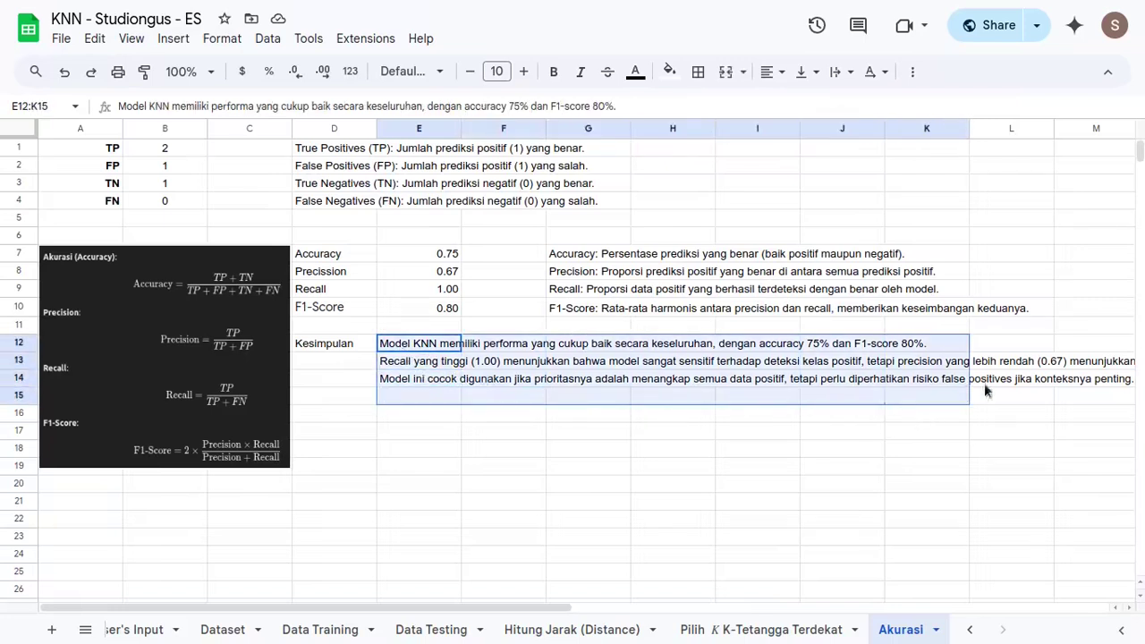
left_click(506, 448)
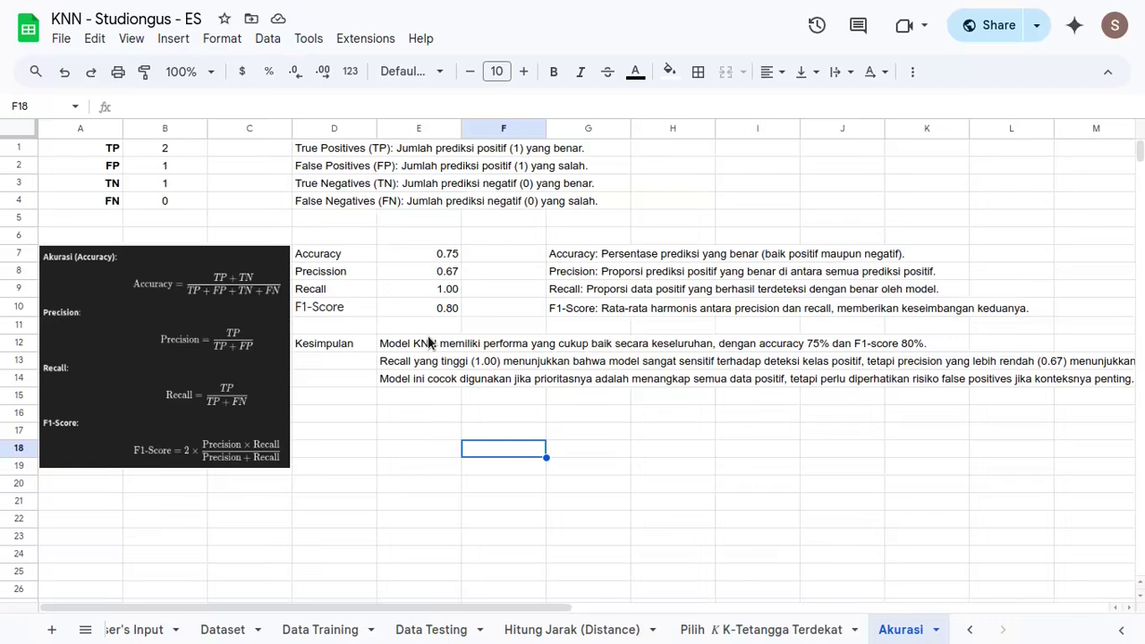
left_click_drag(98, 149, 585, 254)
left_click_drag(764, 343, 1062, 420)
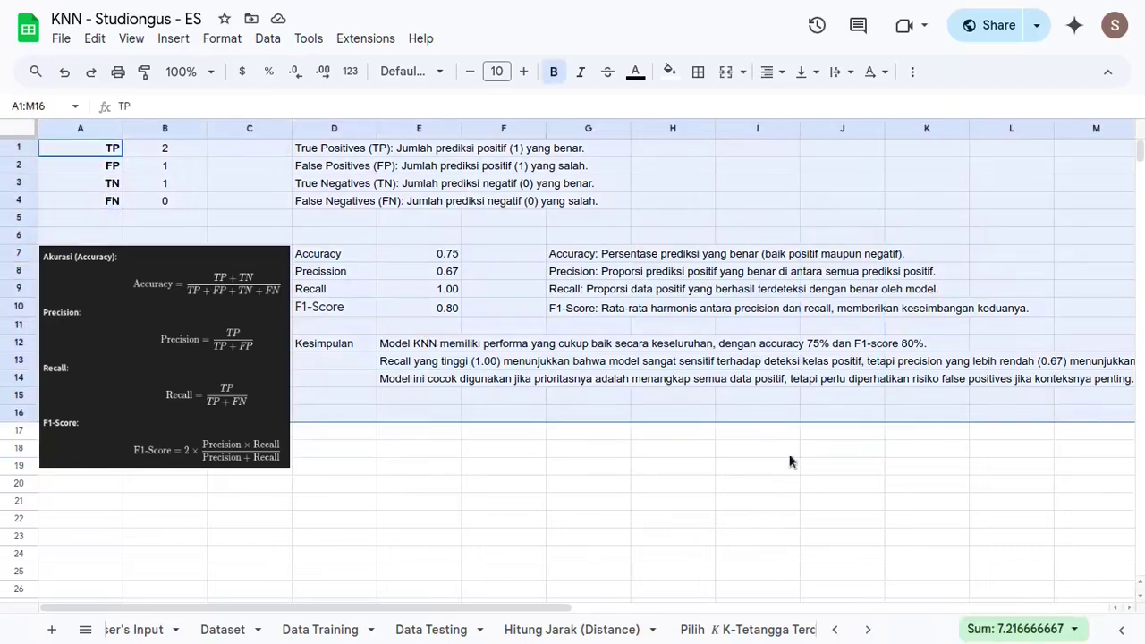
scroll(281, 626, "left", 1)
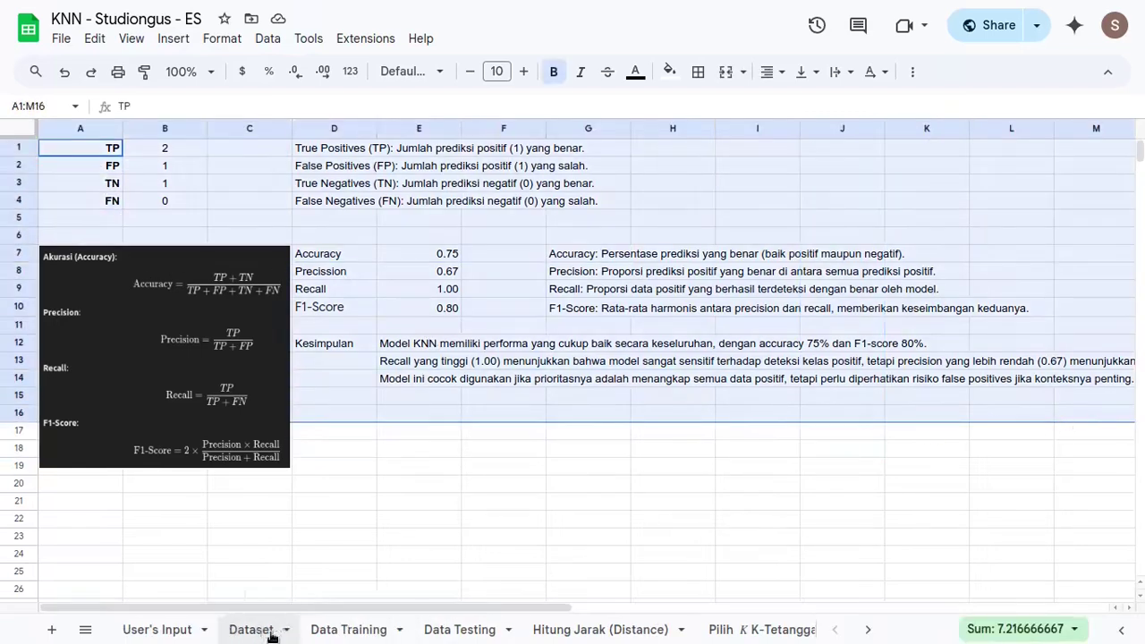
- Open the User's Input sheet and examine patient P-1's age cells in C17 and C18 and the attribute descriptions
left_click(145, 629)
scroll(438, 367, "down", 3)
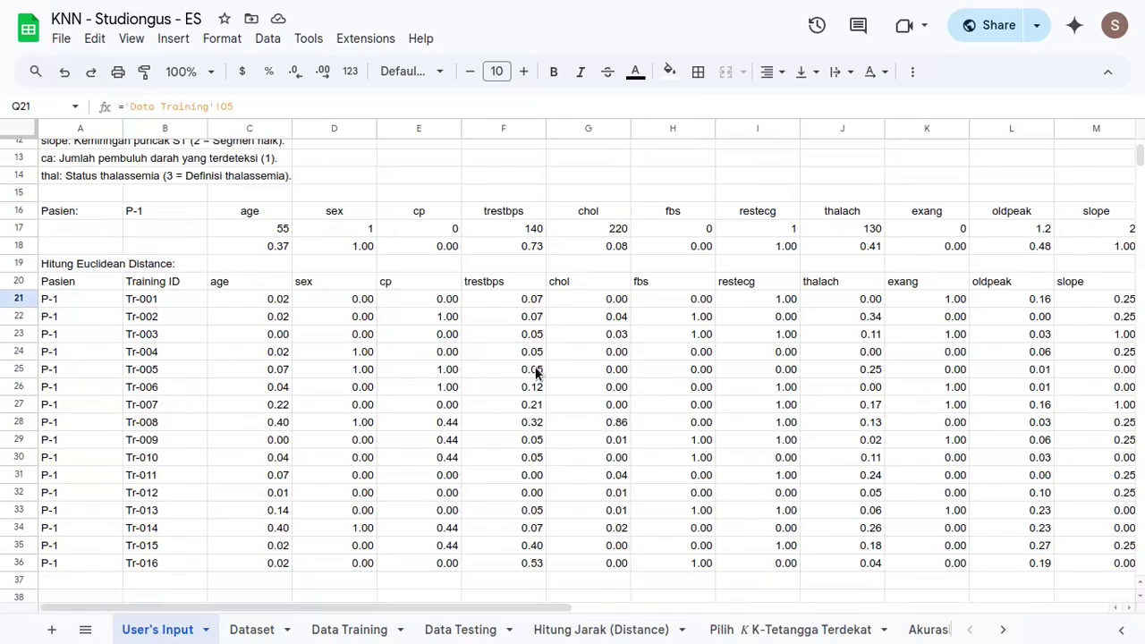
left_click(271, 245)
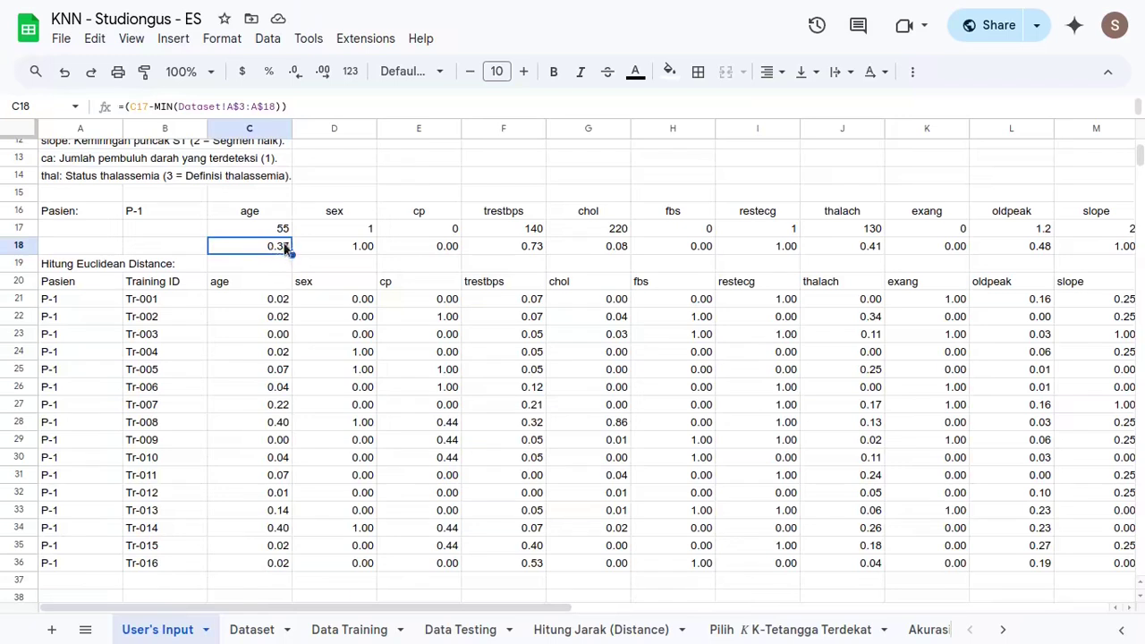
left_click(280, 230)
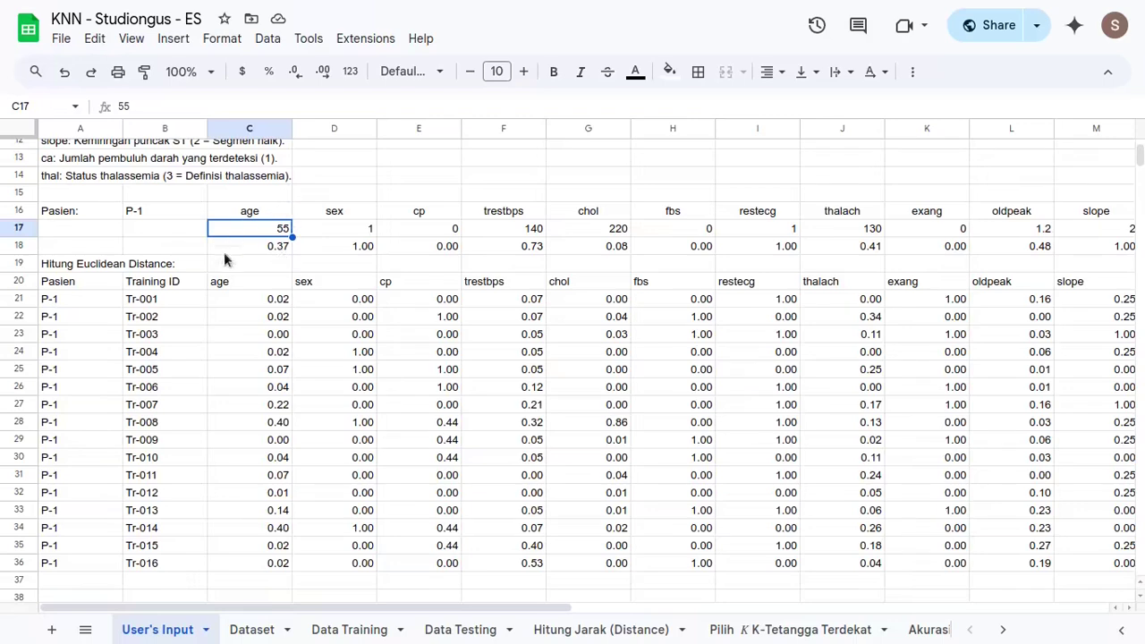
scroll(312, 306, "up", 4)
scroll(535, 447, "right", 6)
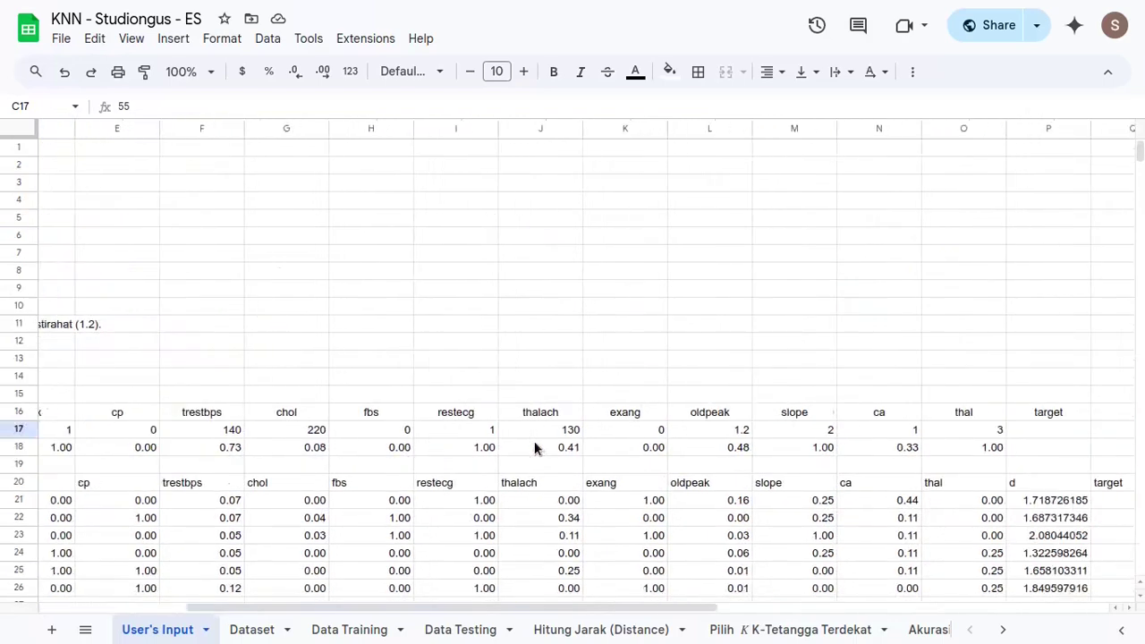
scroll(693, 459, "left", 6)
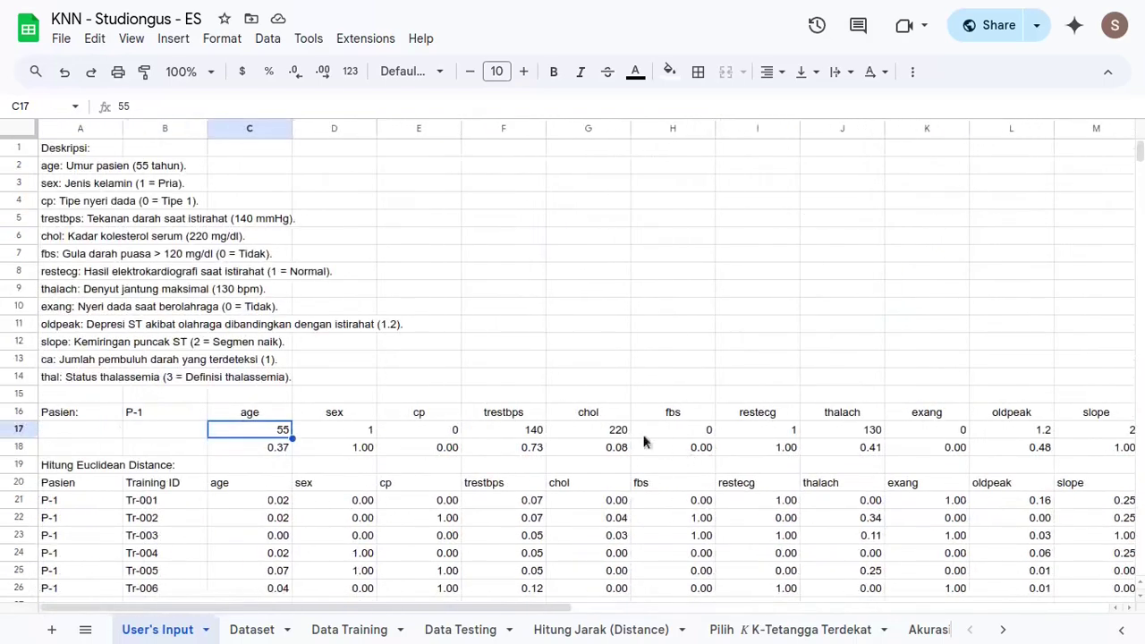
- Examine patient P-1's raw attribute values from age to thal in C17:O17 of the User's Input sheet
scroll(195, 371, "down", 4)
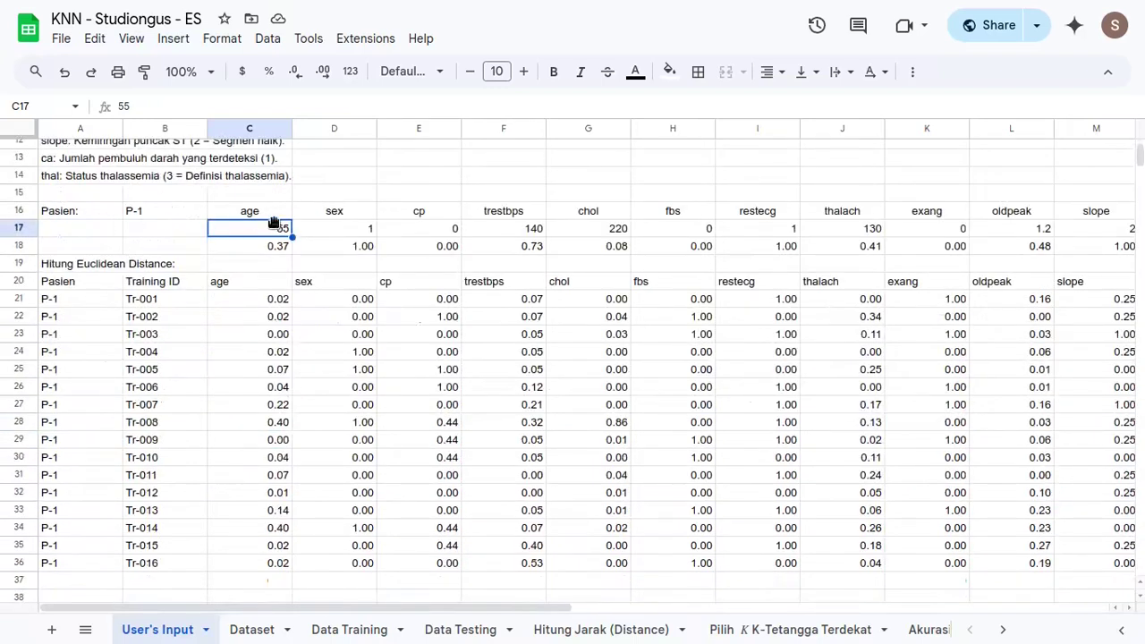
scroll(486, 233, "right", 3)
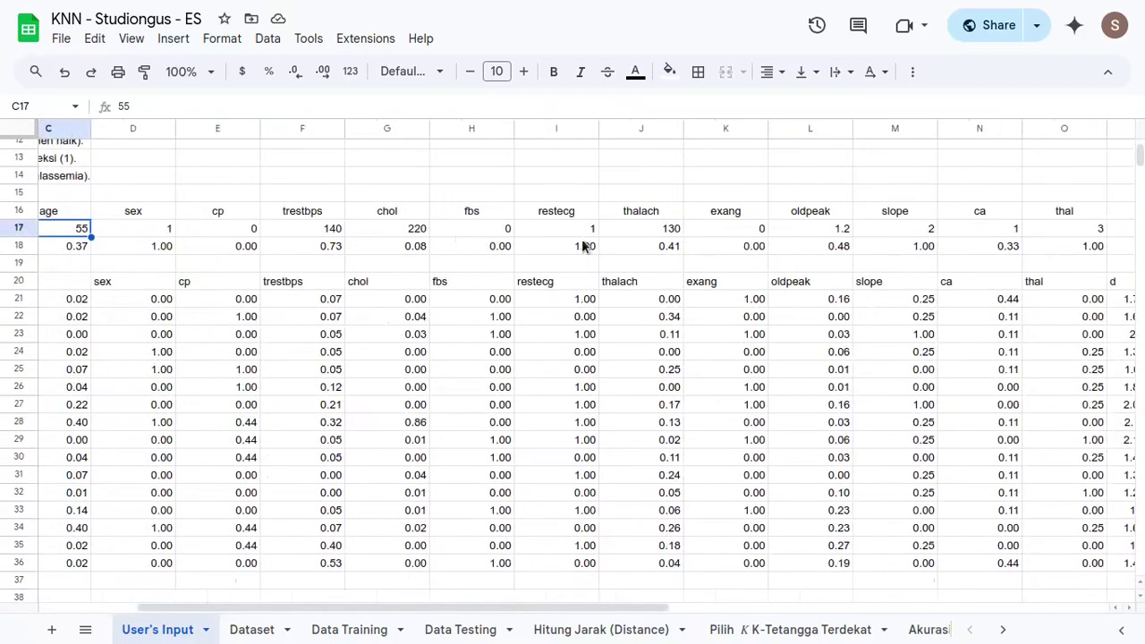
scroll(727, 243, "right", 1)
left_click(995, 232, "shift")
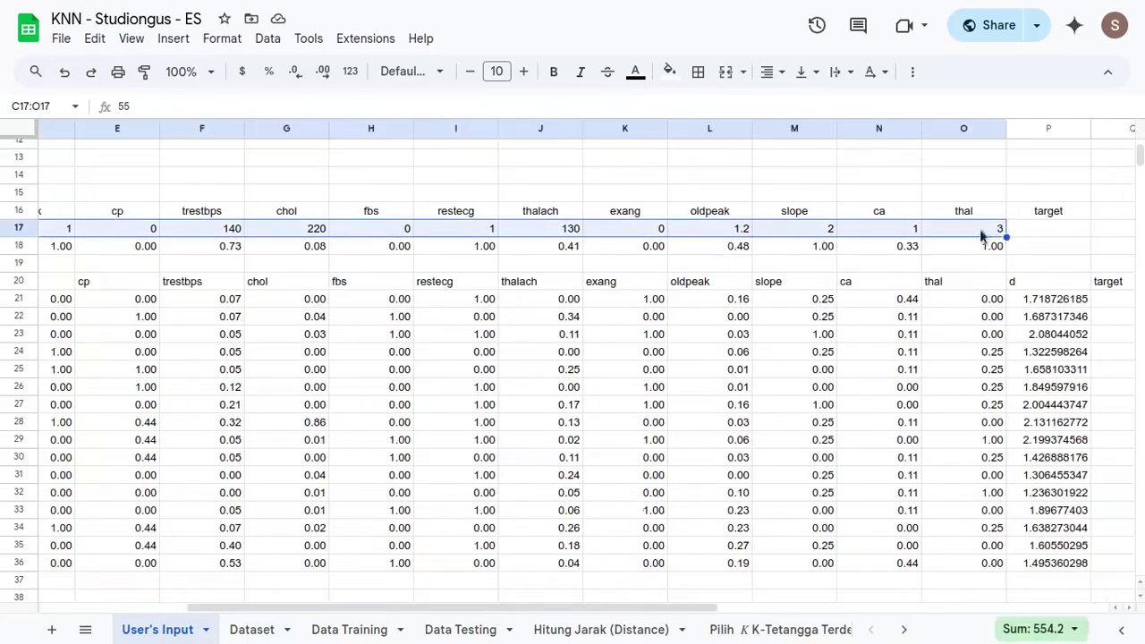
scroll(354, 247, "left", 4)
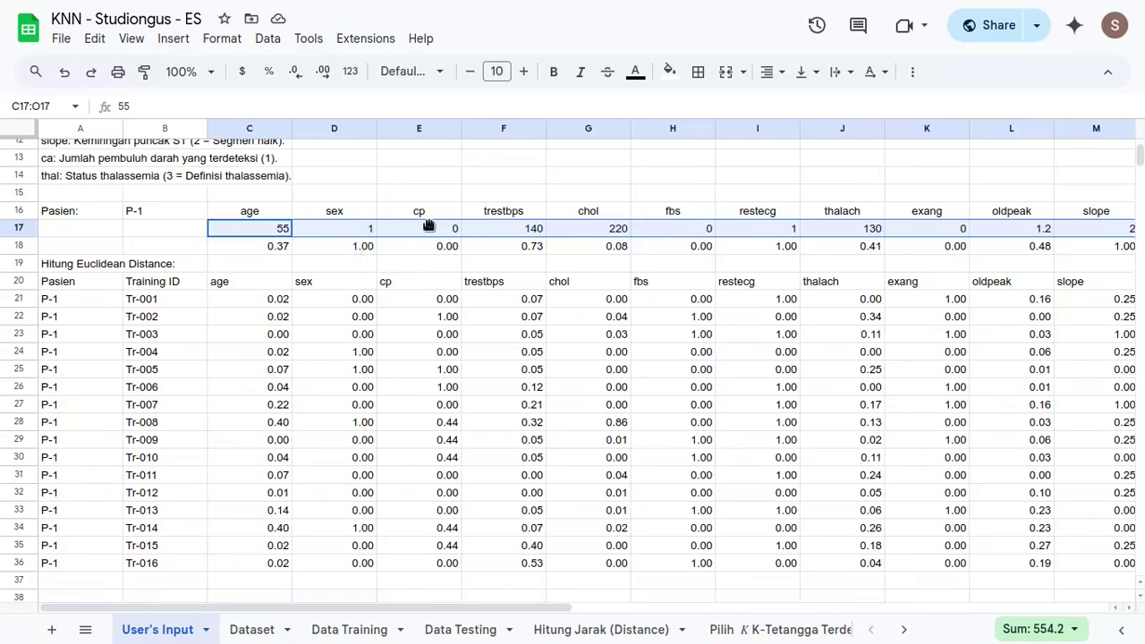
left_click(895, 214)
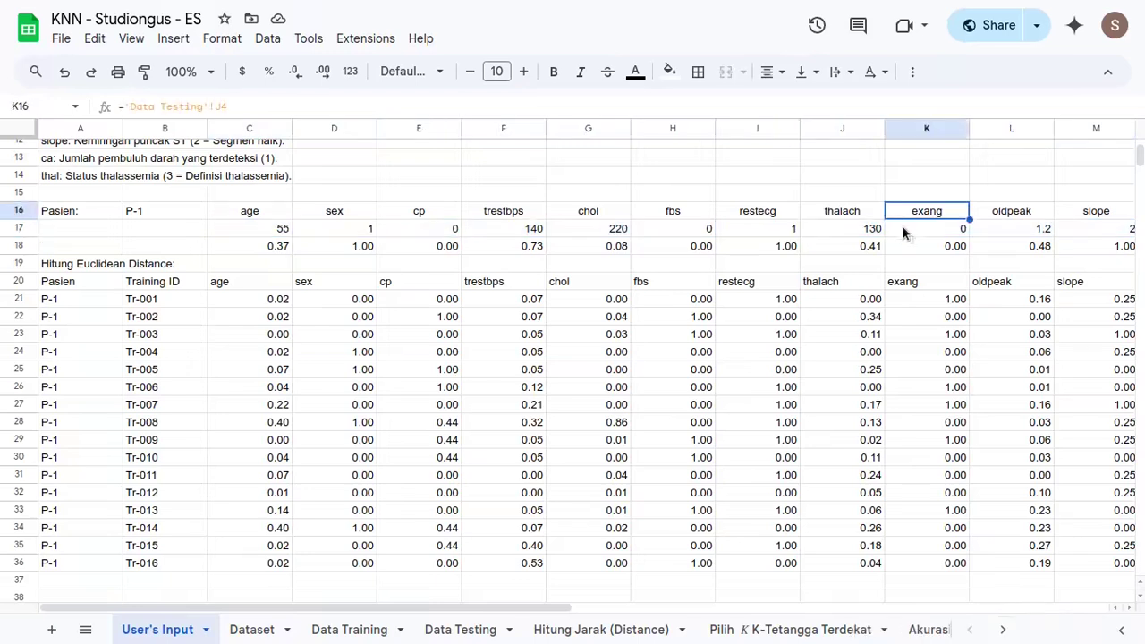
left_click(248, 228)
key("ctrl+shift+Page_Down")
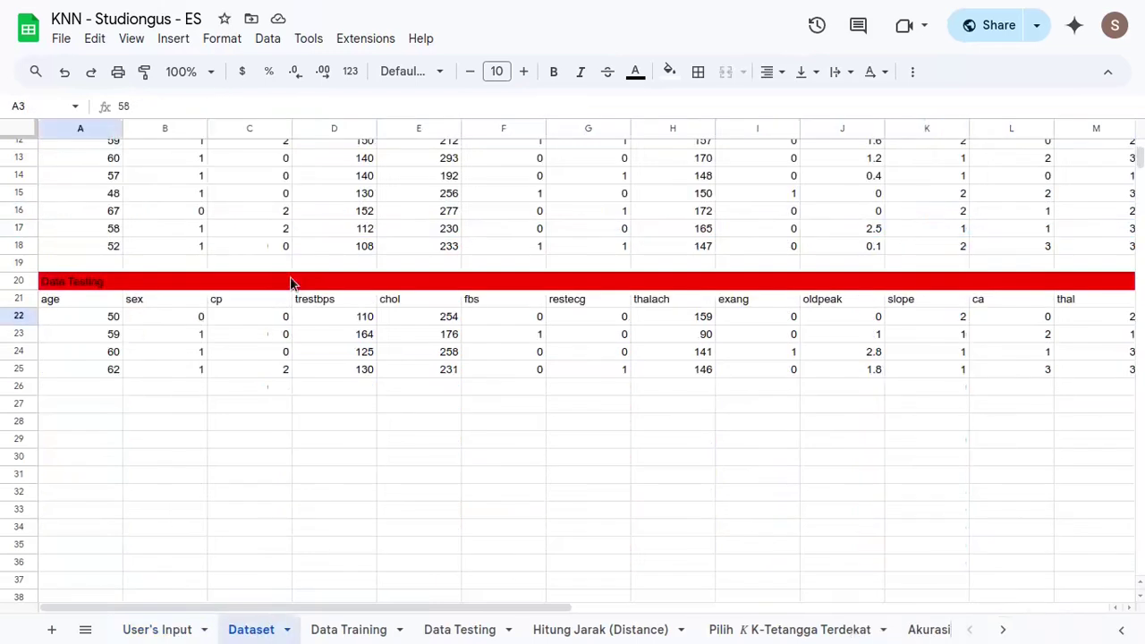
left_click(157, 630)
scroll(349, 376, "up", 3)
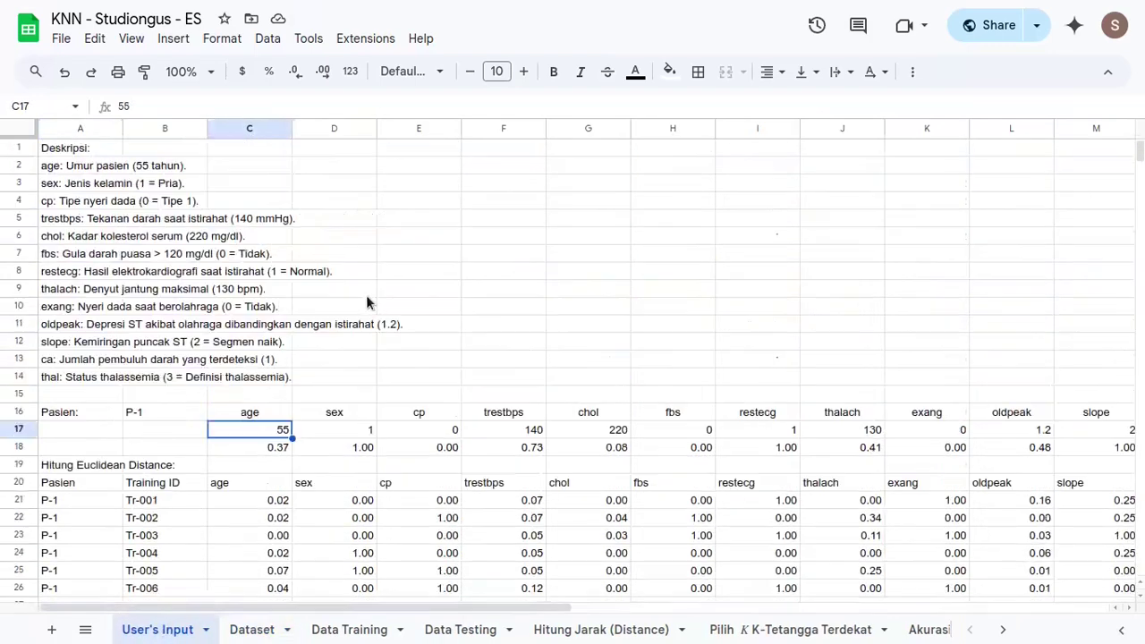
- Examine the normalisation formula in C18 and patient P-1's normalised values across C18:O18
left_click(275, 447)
scroll(337, 378, "down", 2)
scroll(352, 365, "down", 4)
scroll(383, 340, "up", 4)
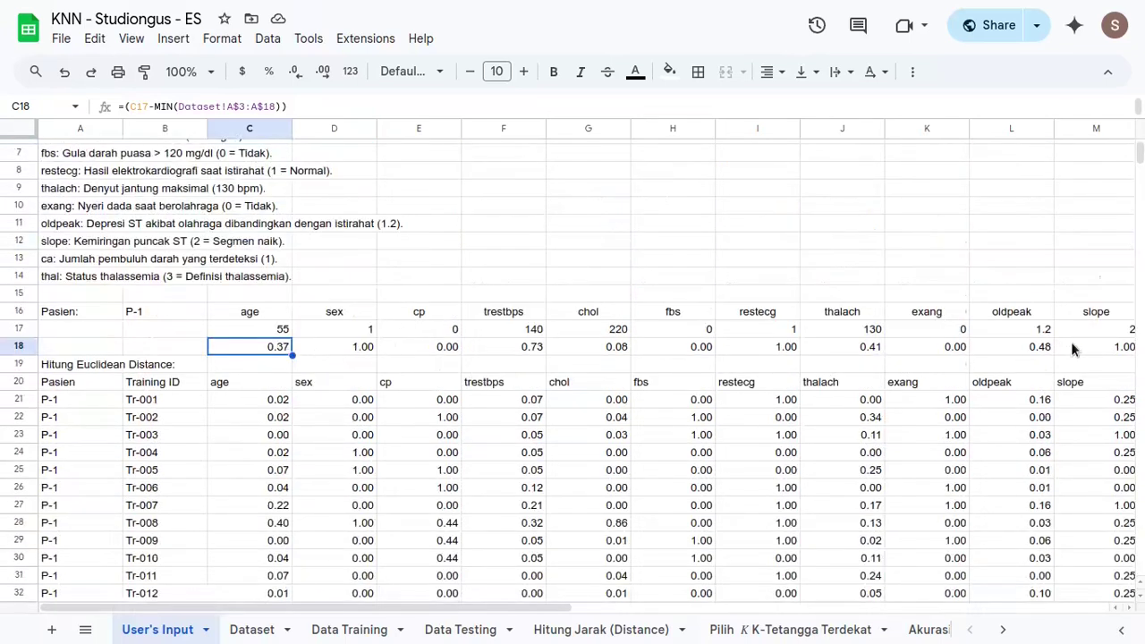
scroll(939, 363, "right", 3)
left_click(1084, 349, "shift")
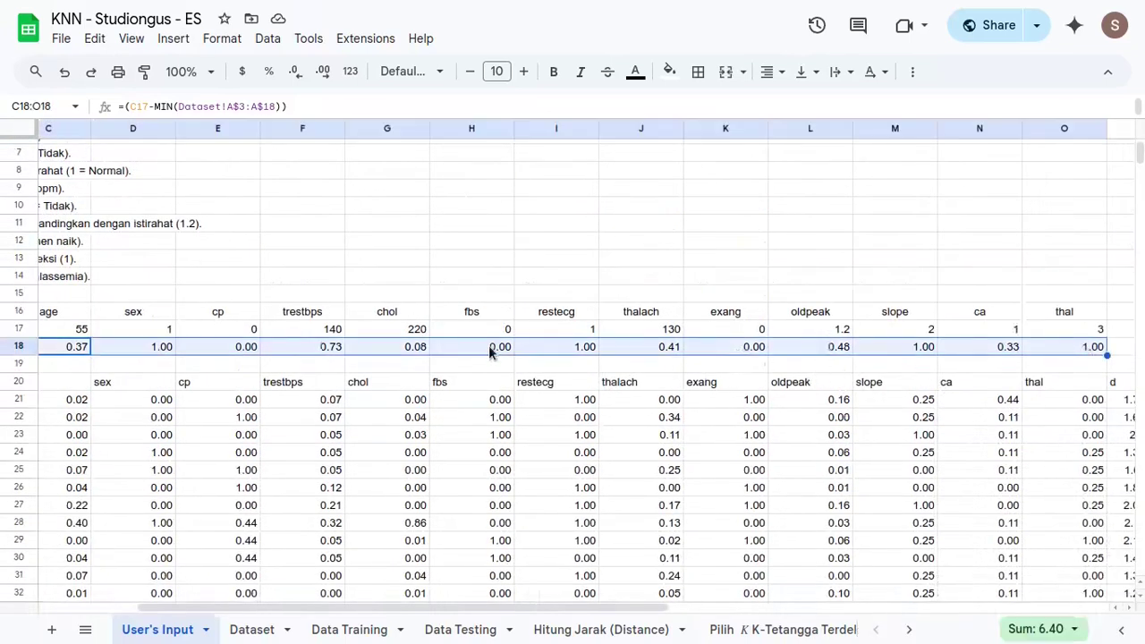
scroll(496, 343, "left", 3)
scroll(323, 322, "down", 2)
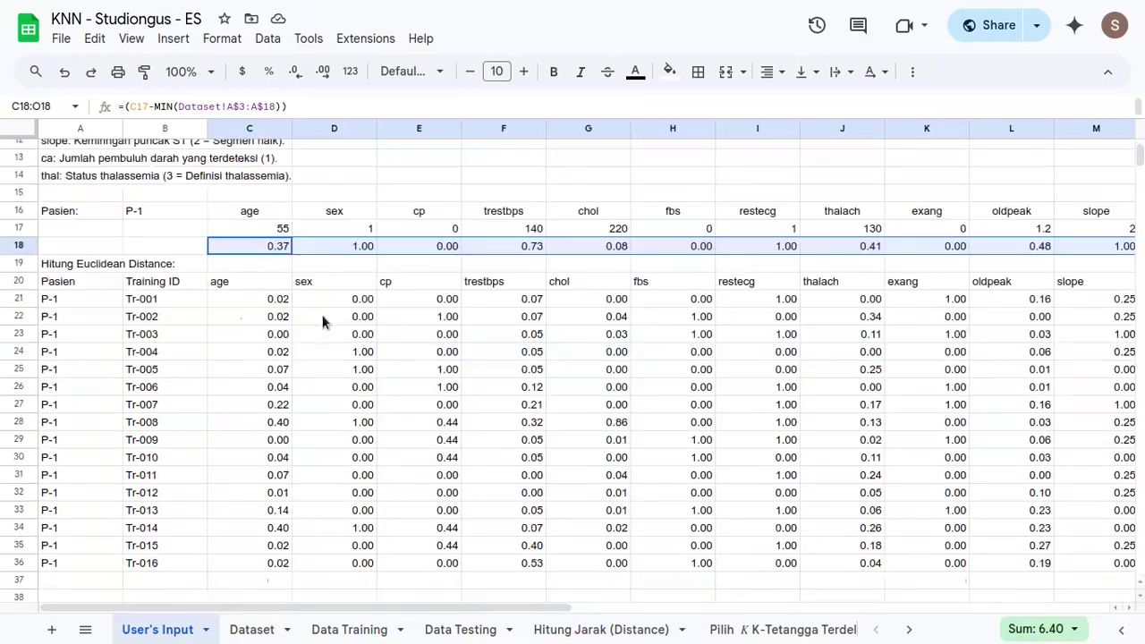
- Examine the squared-difference formula in C21 and look across P-1's Euclidean distance table from age to the k=5 columns
left_click(252, 304)
scroll(442, 331, "down", 2)
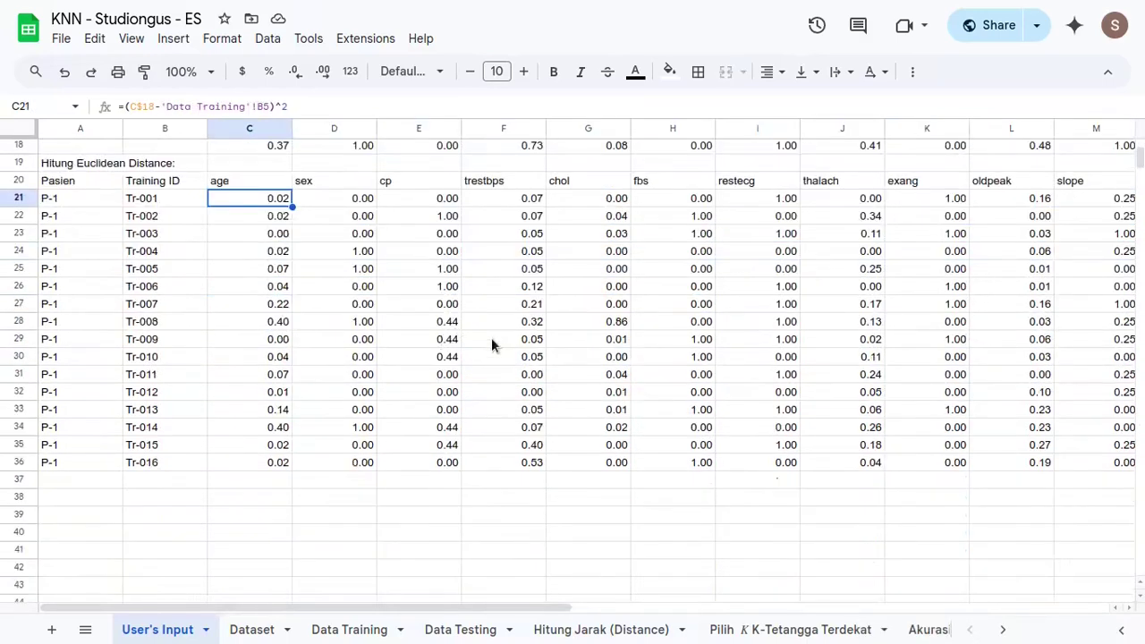
scroll(496, 344, "right", 3)
scroll(503, 349, "right", 2)
scroll(512, 323, "left", 5)
scroll(379, 253, "right", 3)
scroll(375, 375, "right", 2)
scroll(340, 483, "left", 5)
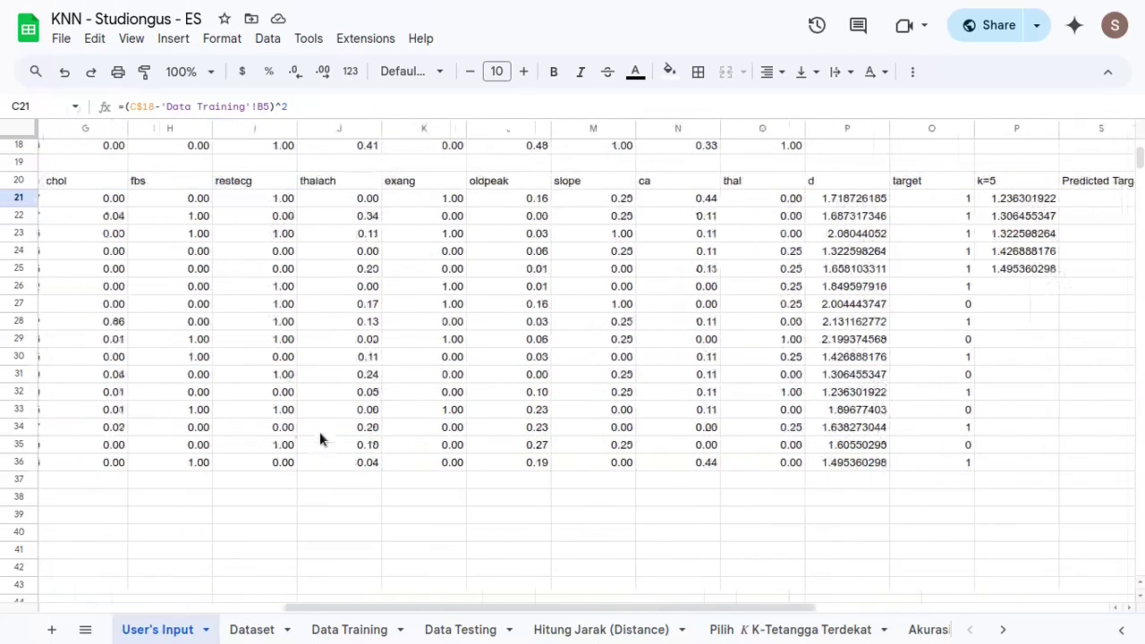
- Compare with the Euclidean distance formula on the Hitung Jarak (Distance) sheet, then return to User's Input and examine P-1's squared differences from C21
left_click(582, 630)
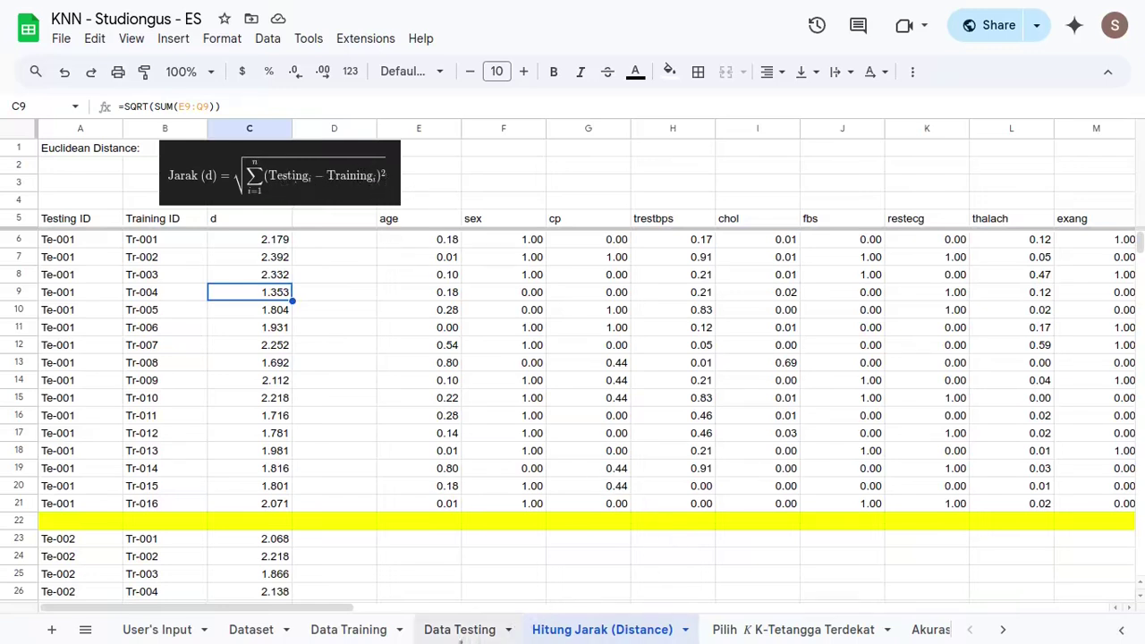
left_click(167, 631)
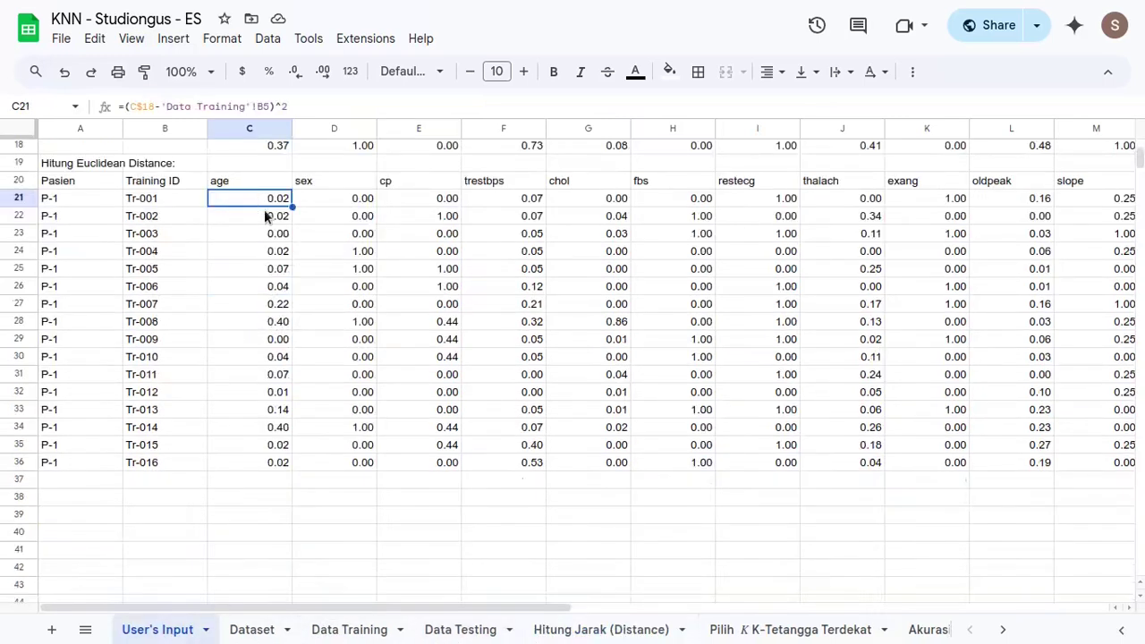
left_click(552, 428, "shift")
scroll(585, 404, "right", 6)
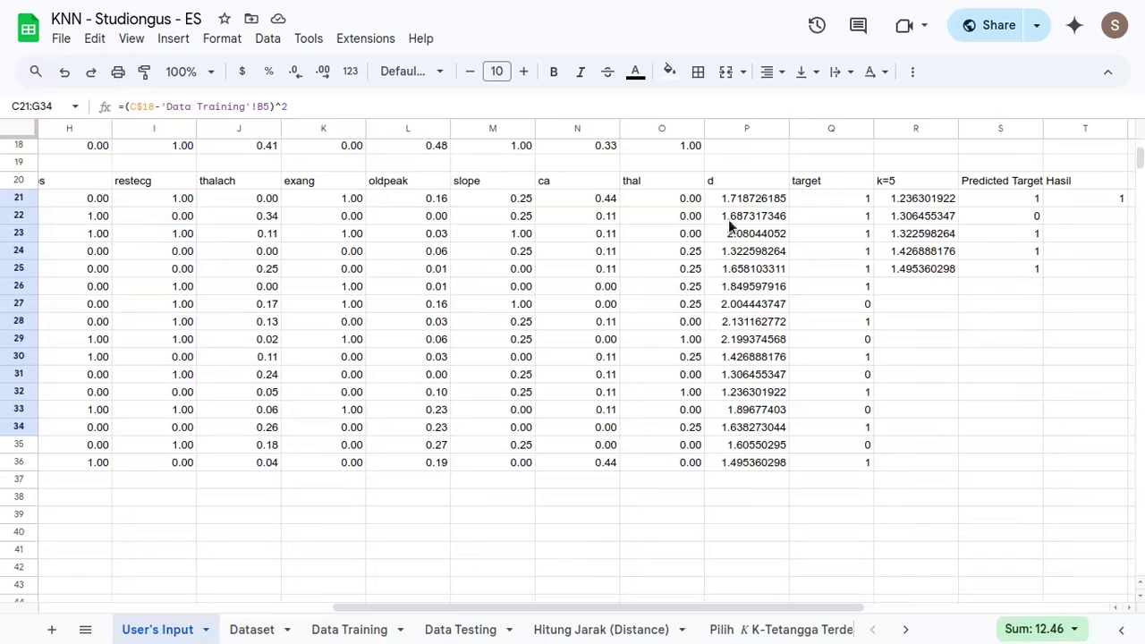
- Examine the distance formula and values in P21:P36 and the training targets in Q21:Q36
left_click(733, 199)
left_click(750, 463, "shift")
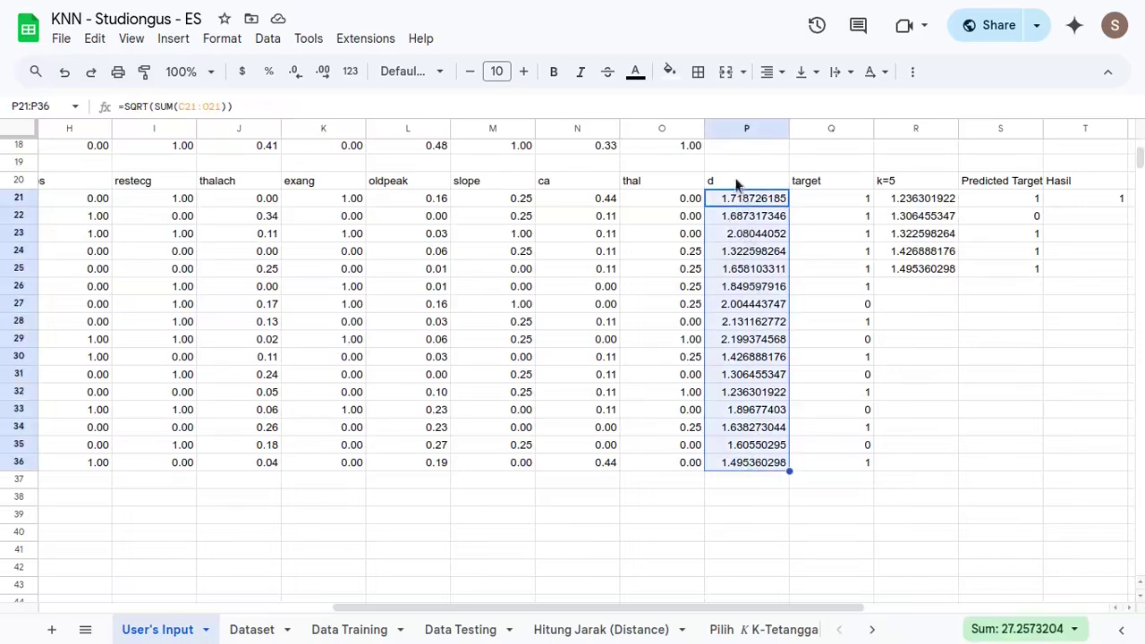
left_click_drag(736, 198, 746, 461)
scroll(745, 460, "right", 3)
left_click_drag(539, 198, 552, 464)
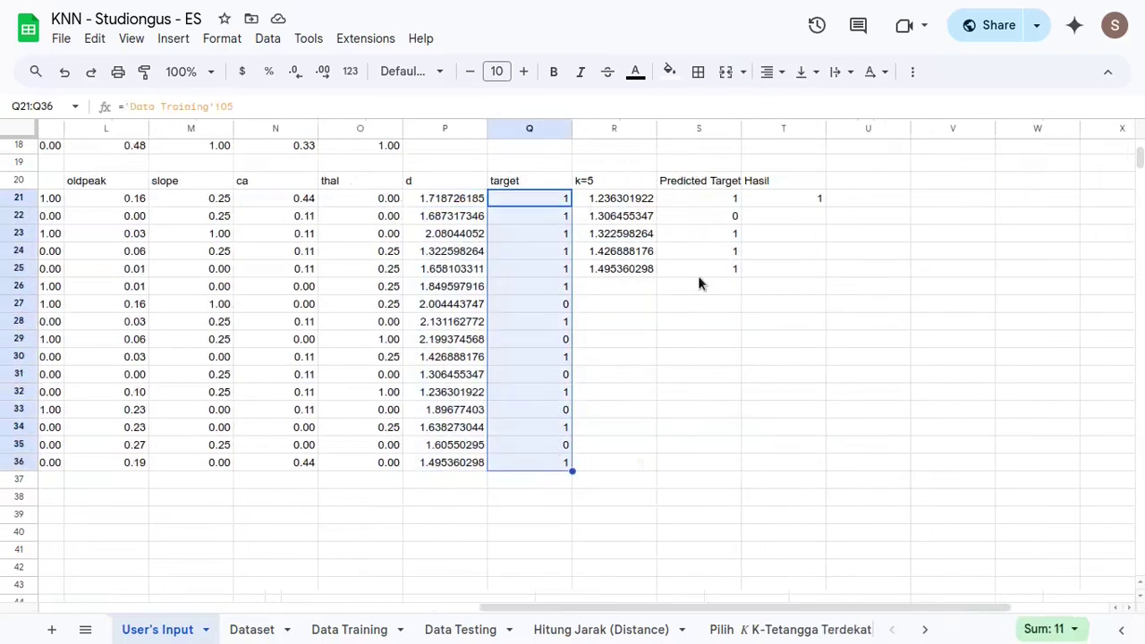
- Examine the k=5 smallest distances in R21:R25 and the first predicted targets in column S, comparing them with the distance table
scroll(700, 283, "right", 1)
left_click_drag(525, 200, 518, 264)
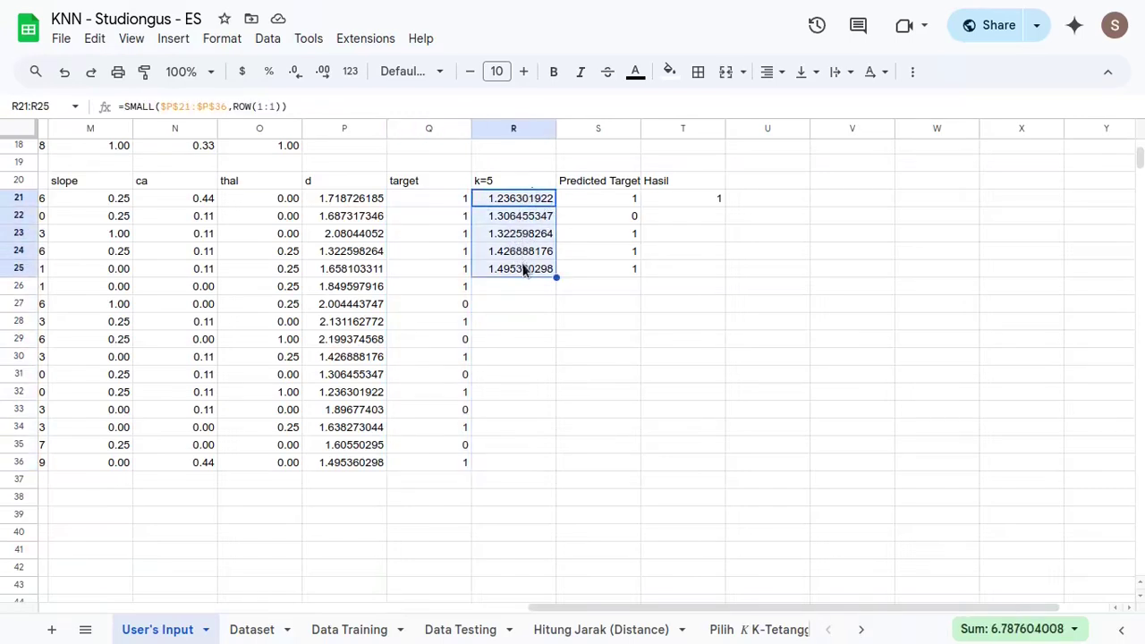
left_click_drag(592, 199, 598, 243)
left_click_drag(594, 200, 587, 217)
left_click_drag(524, 200, 496, 271)
scroll(404, 268, "left", 12)
scroll(438, 274, "right", 10)
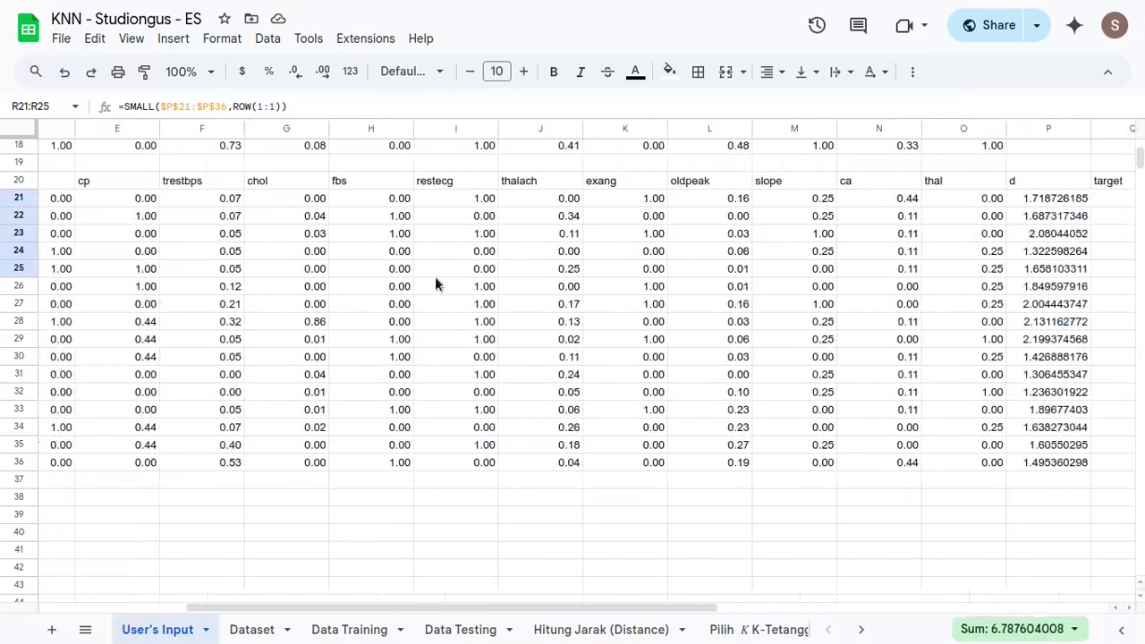
- Start an INDEX formula in R26, directly below the k=5 distances
left_click(713, 287)
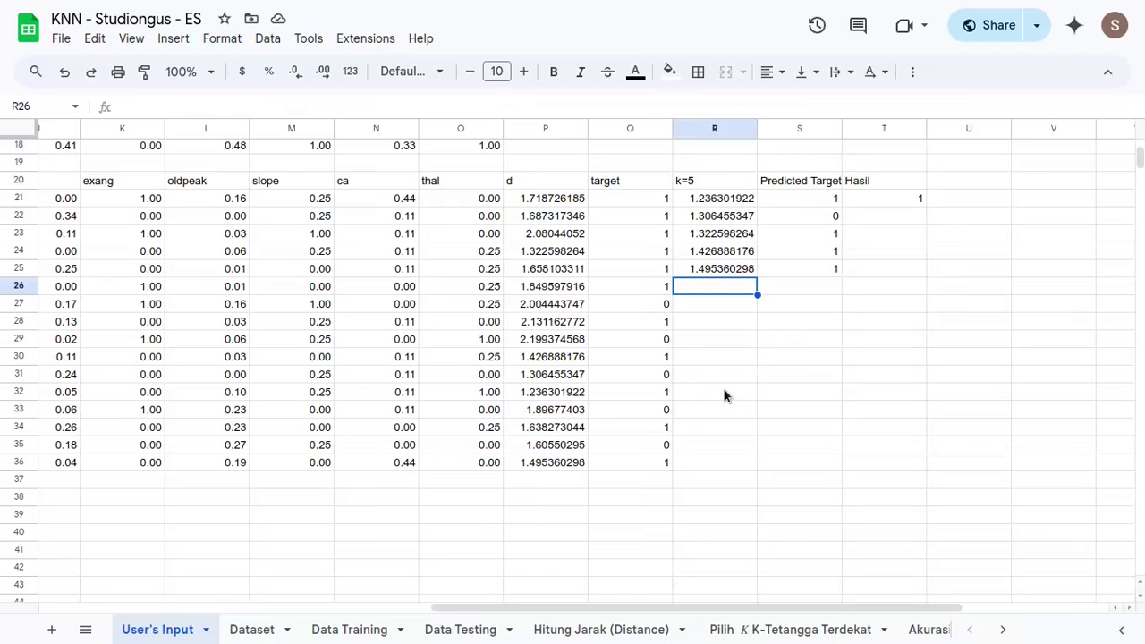
type("=")
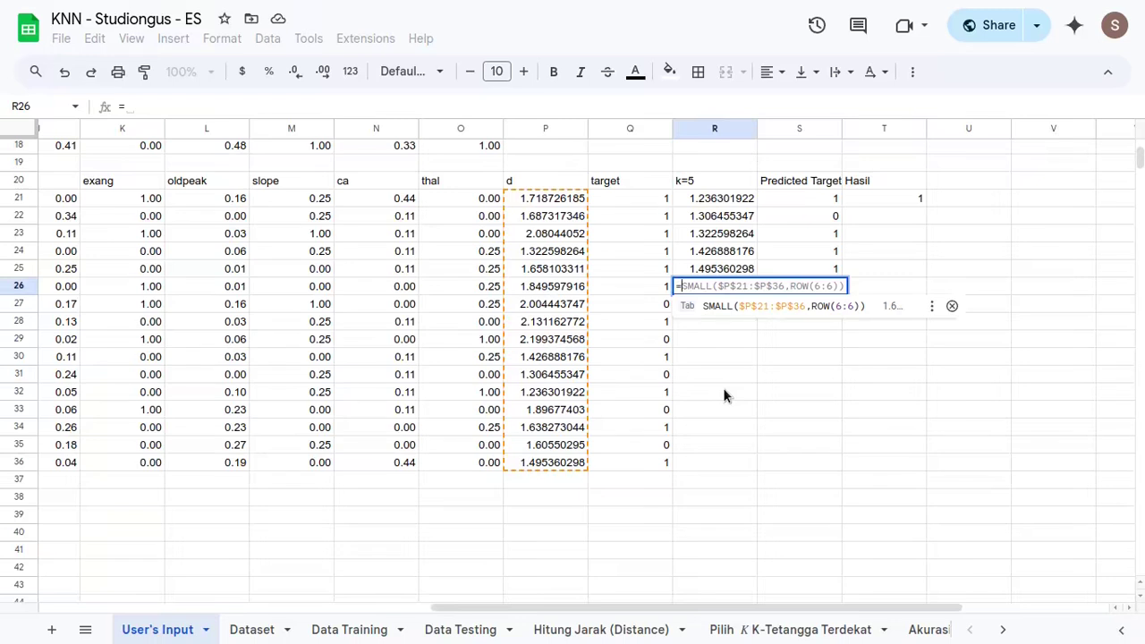
type("index(")
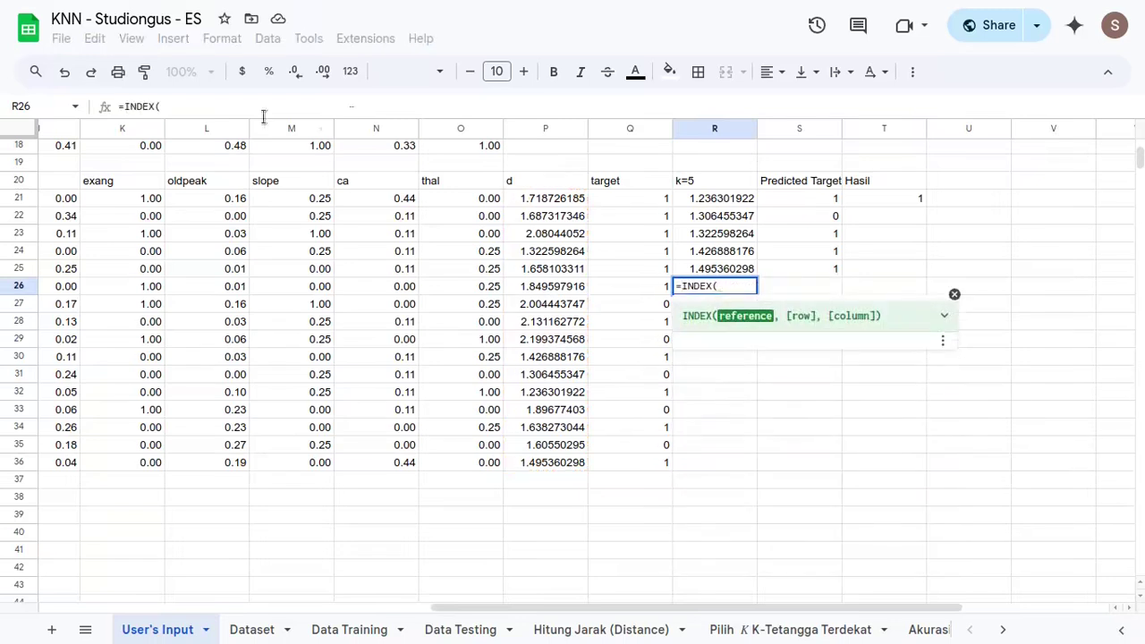
left_click(735, 201)
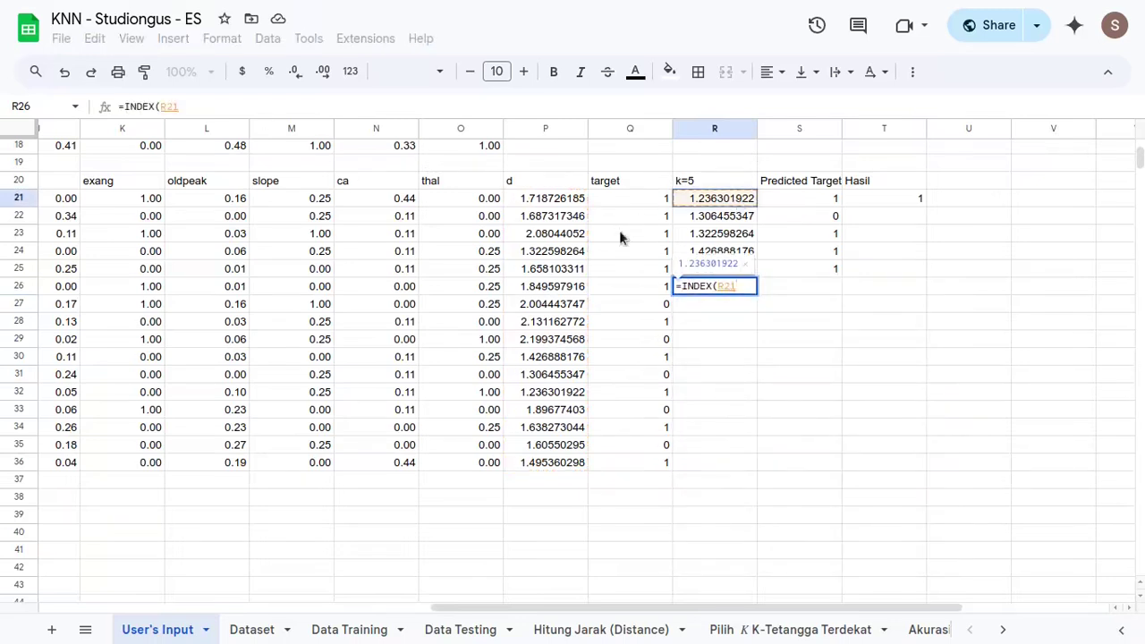
key("BackSpace")
key("BackSpace")
key("BackSpace")
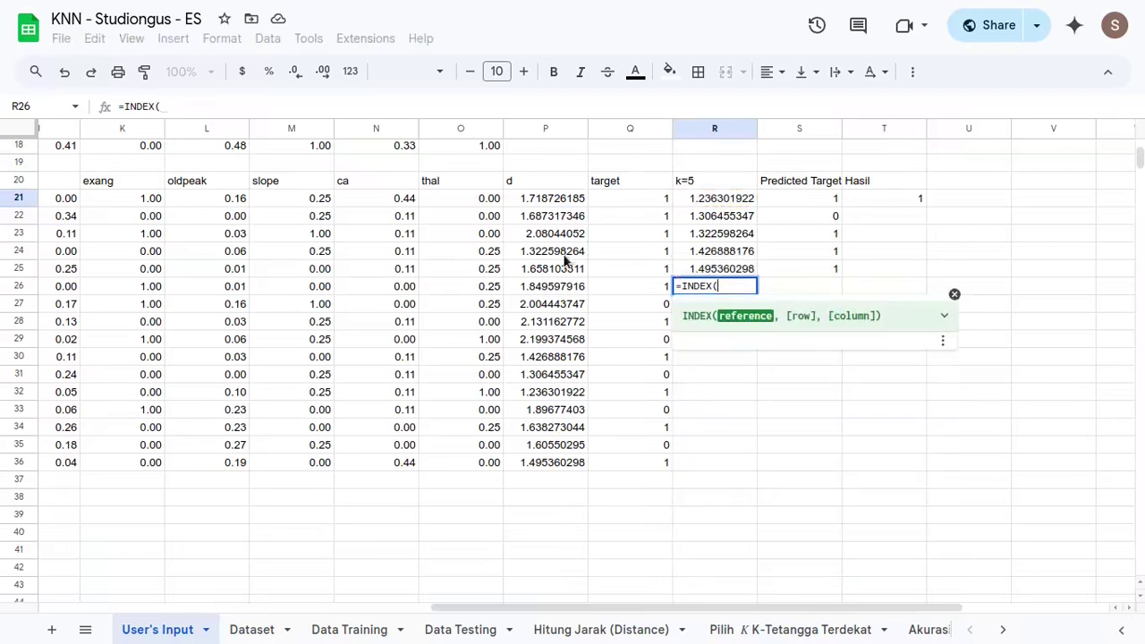
- Set the Training ID column as the INDEX formula's absolute reference, $B$21:$B$36
scroll(341, 305, "left", 10)
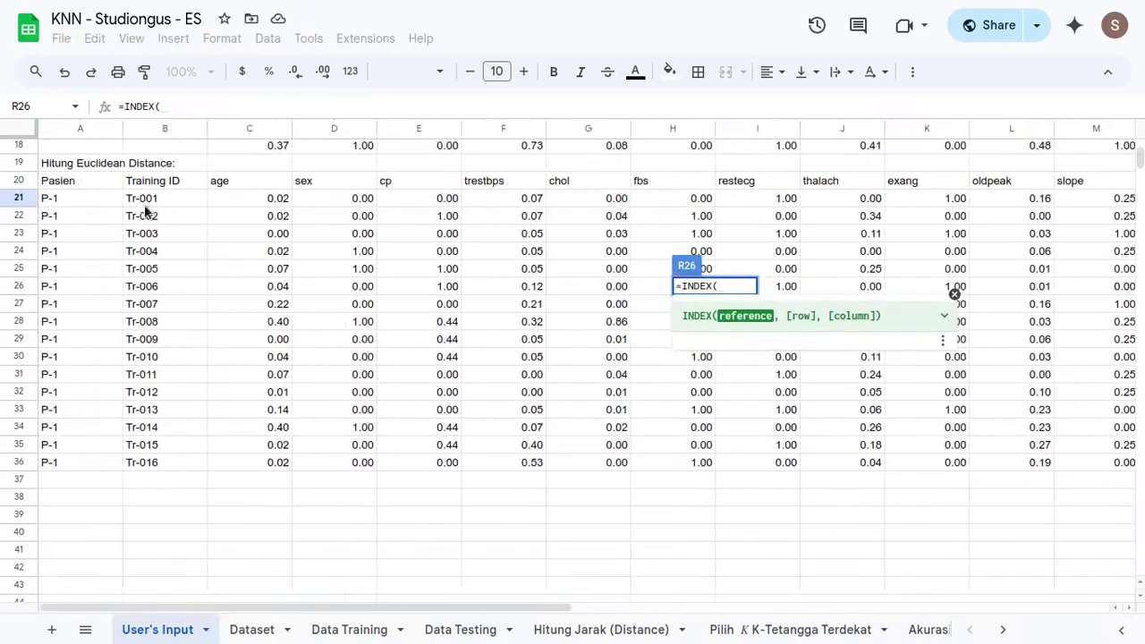
left_click_drag(144, 200, 165, 216)
left_click_drag(168, 270, 173, 458)
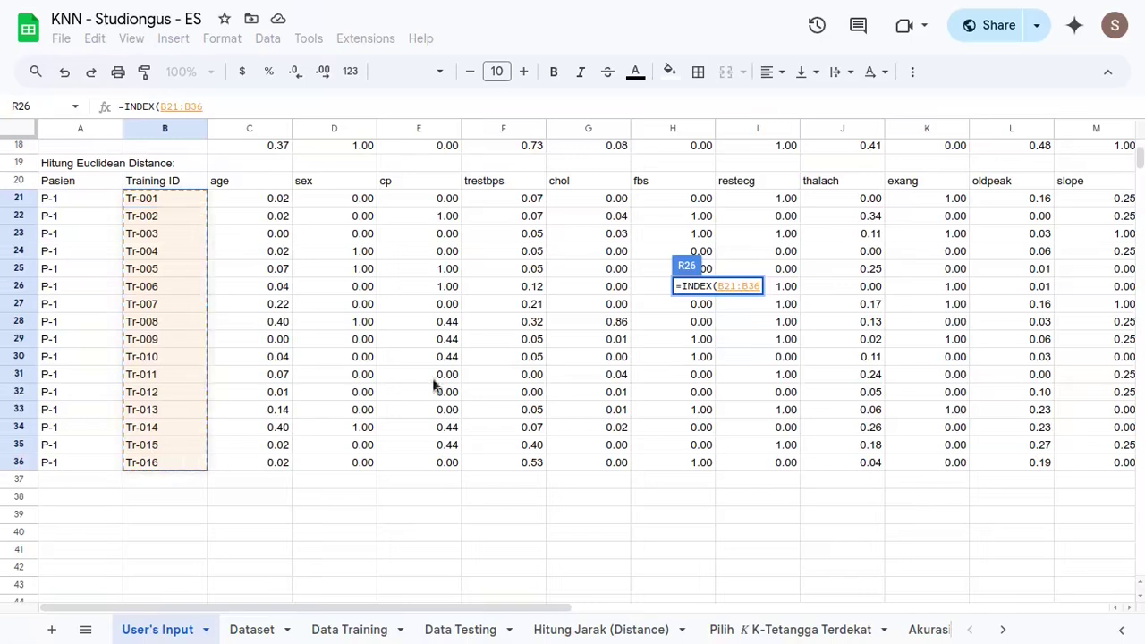
scroll(488, 366, "right", 7)
scroll(492, 367, "right", 2)
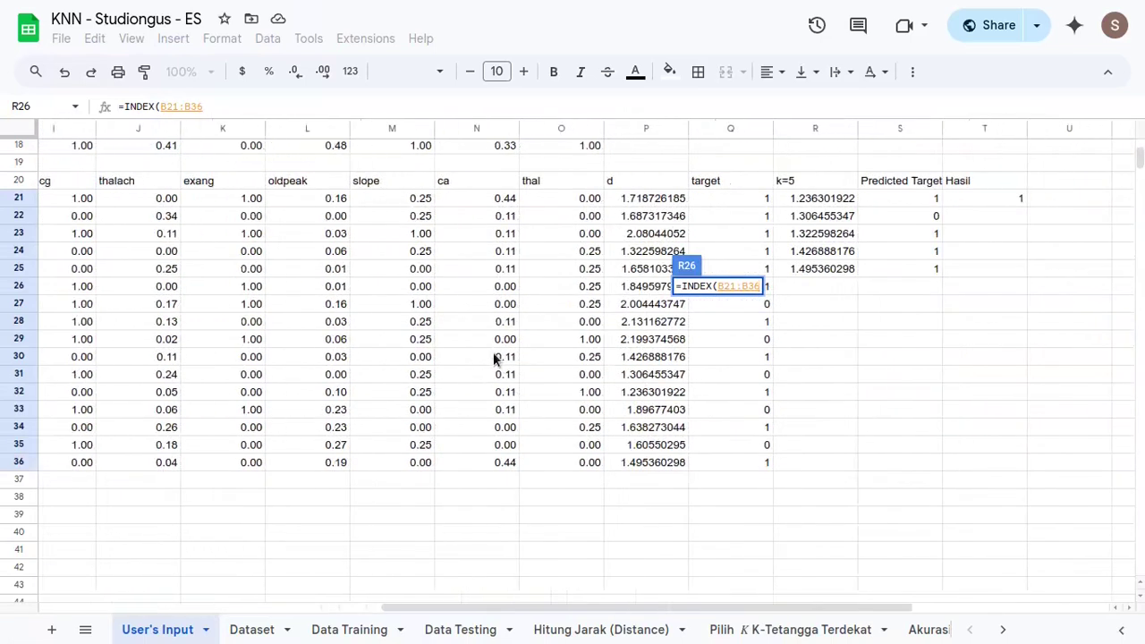
key("F4")
type(",")
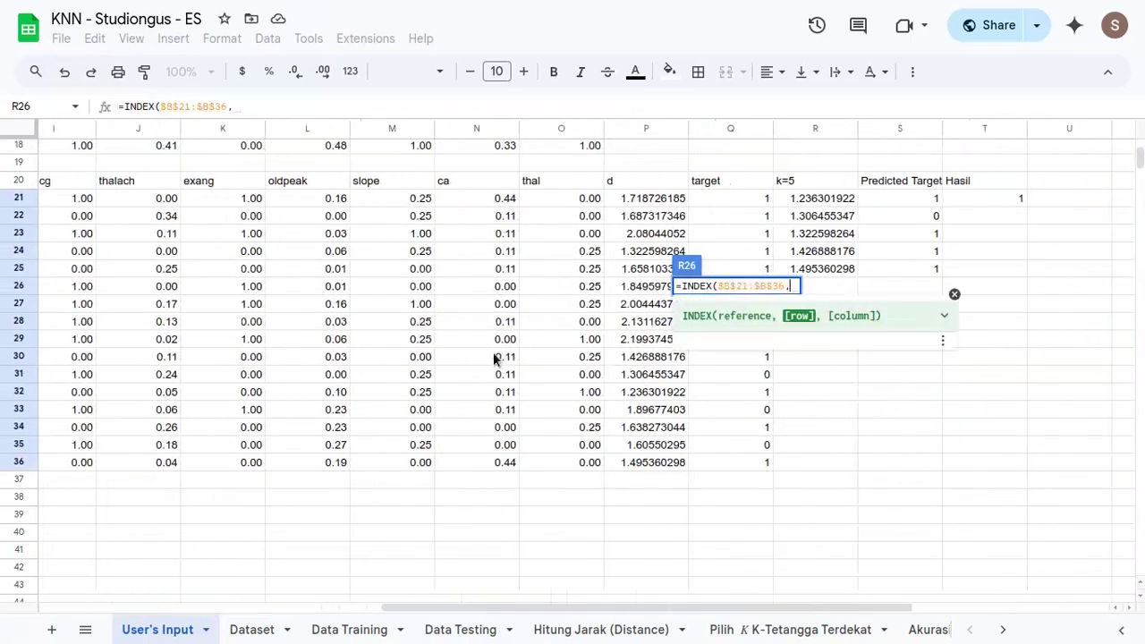
- Complete the R26 formula with MATCH(R21,$P$21:$P$36,0) as the row and fill it down to R30
type("match")
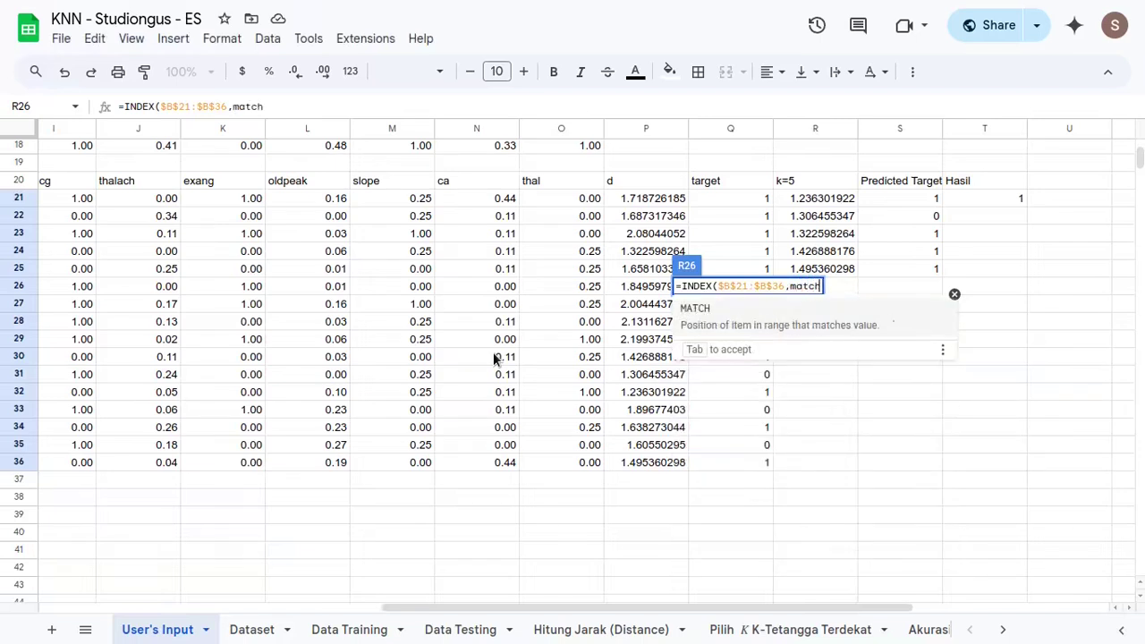
key("Tab")
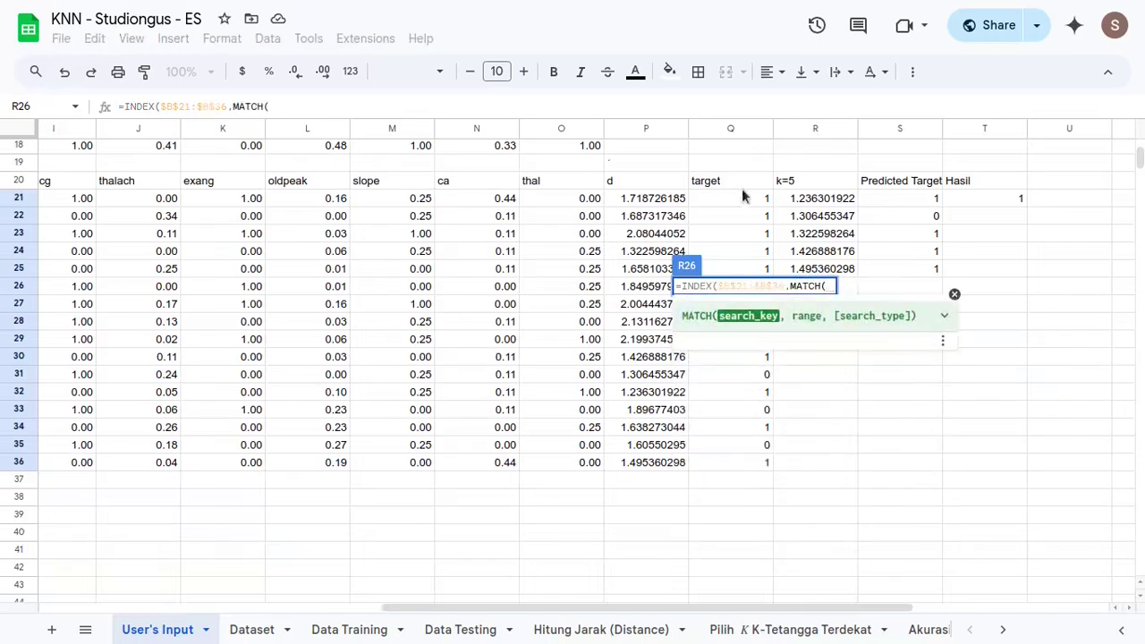
left_click(813, 203)
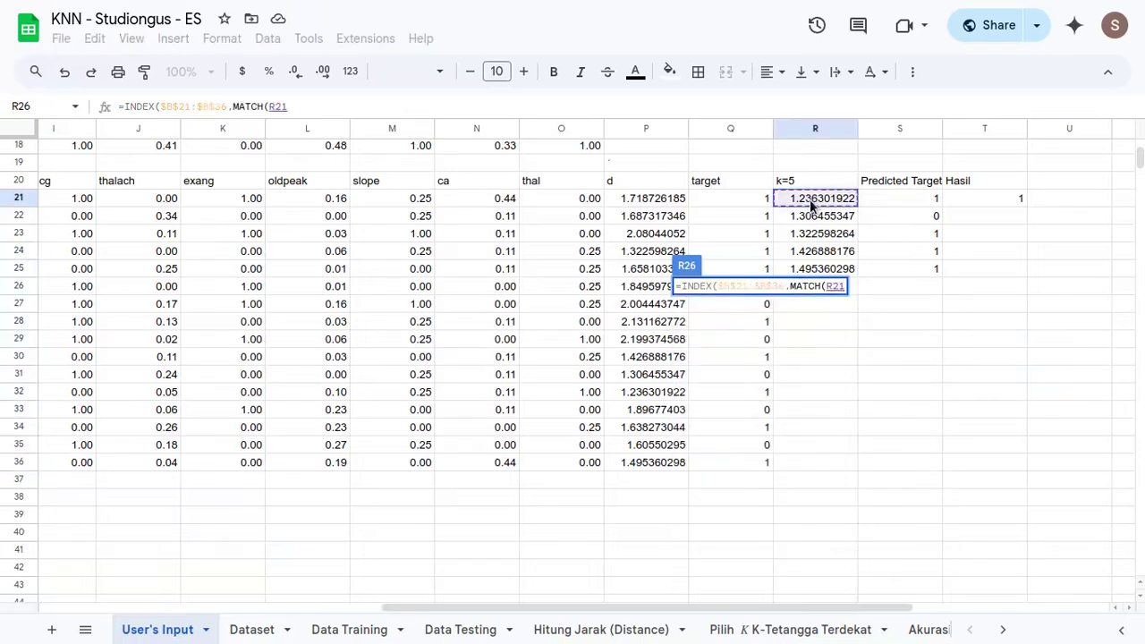
type(",")
left_click(647, 203)
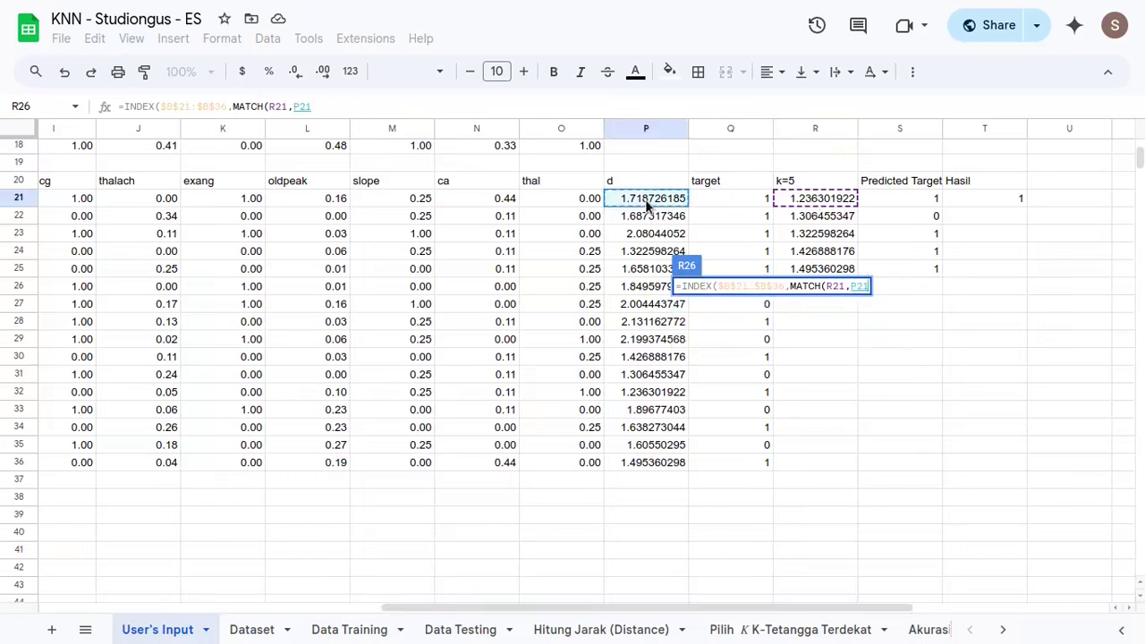
key("ctrl+shift+Down")
key("F4")
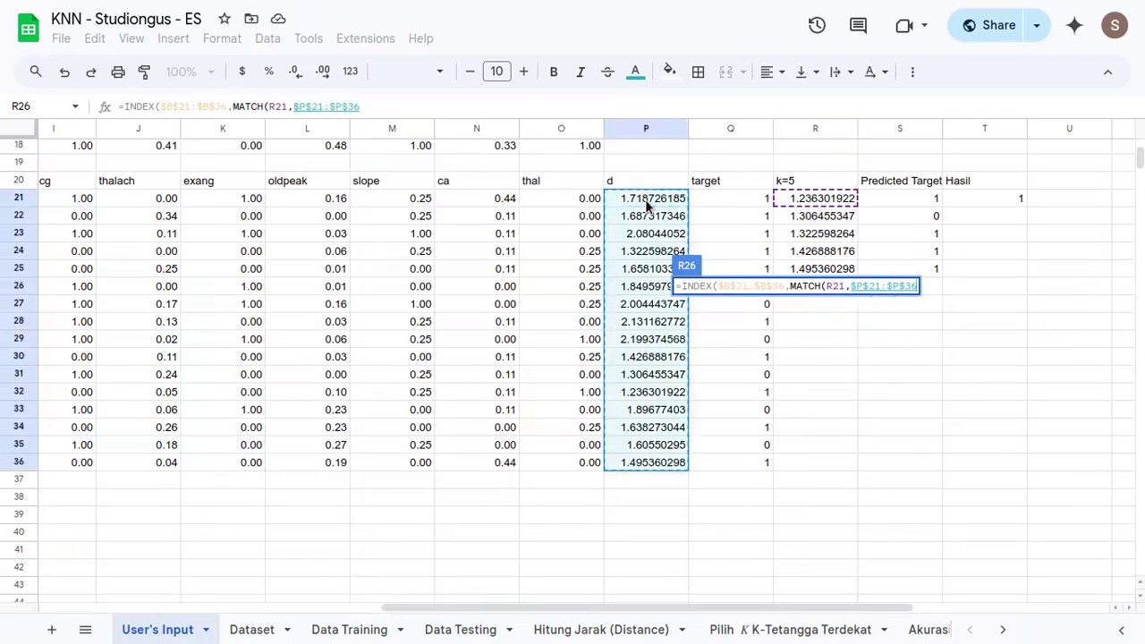
type(",0)")
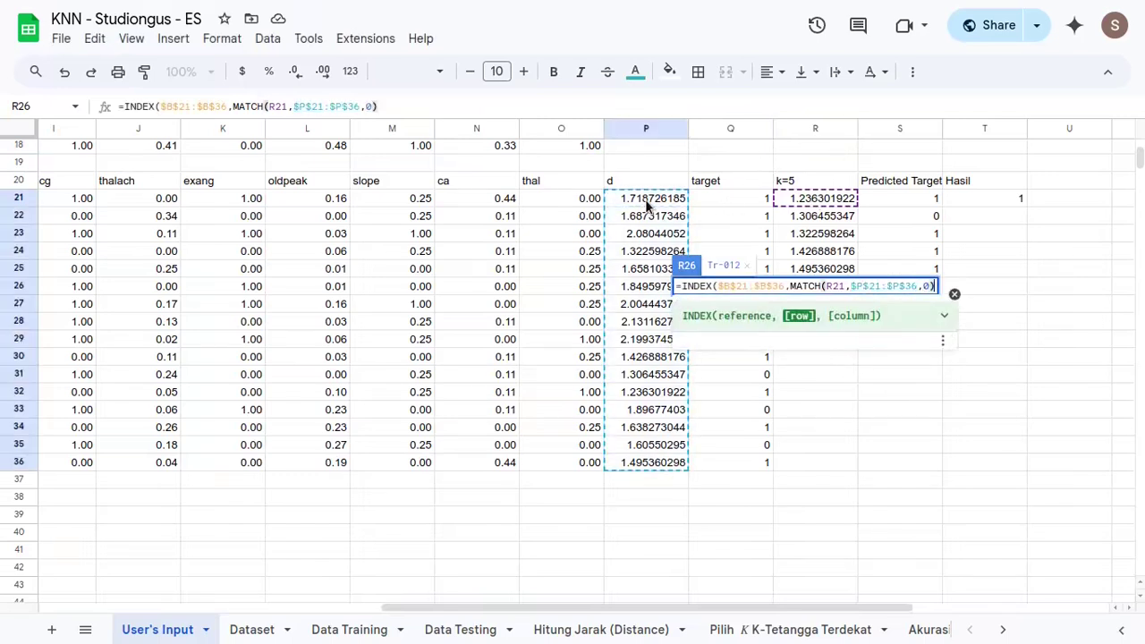
key("Return")
left_click_drag(828, 288, 819, 358)
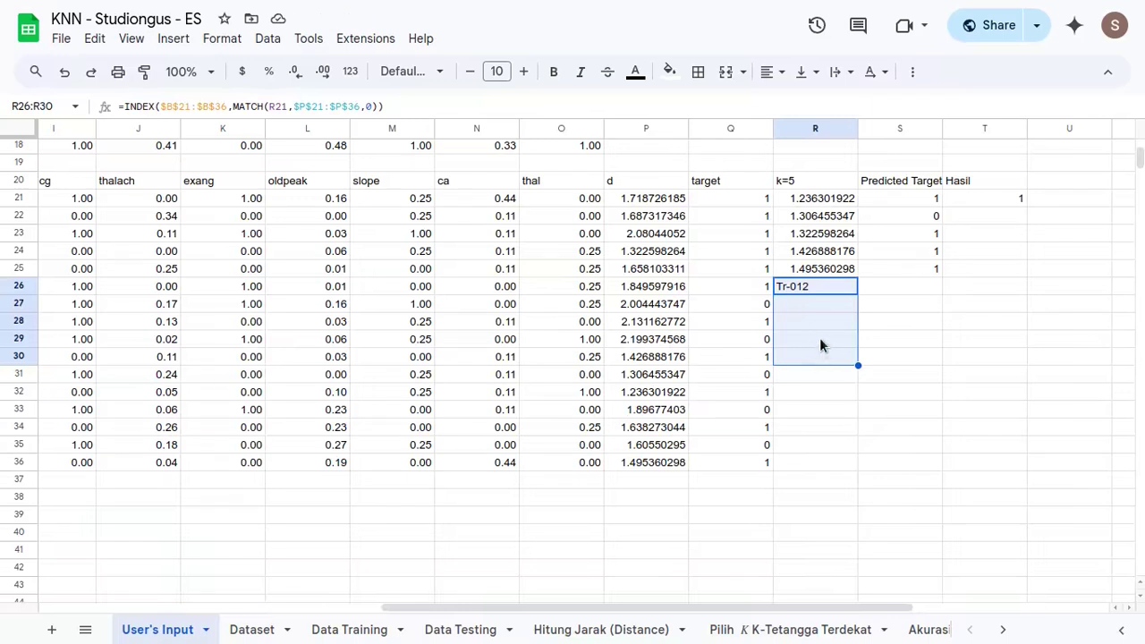
key("ctrl+d")
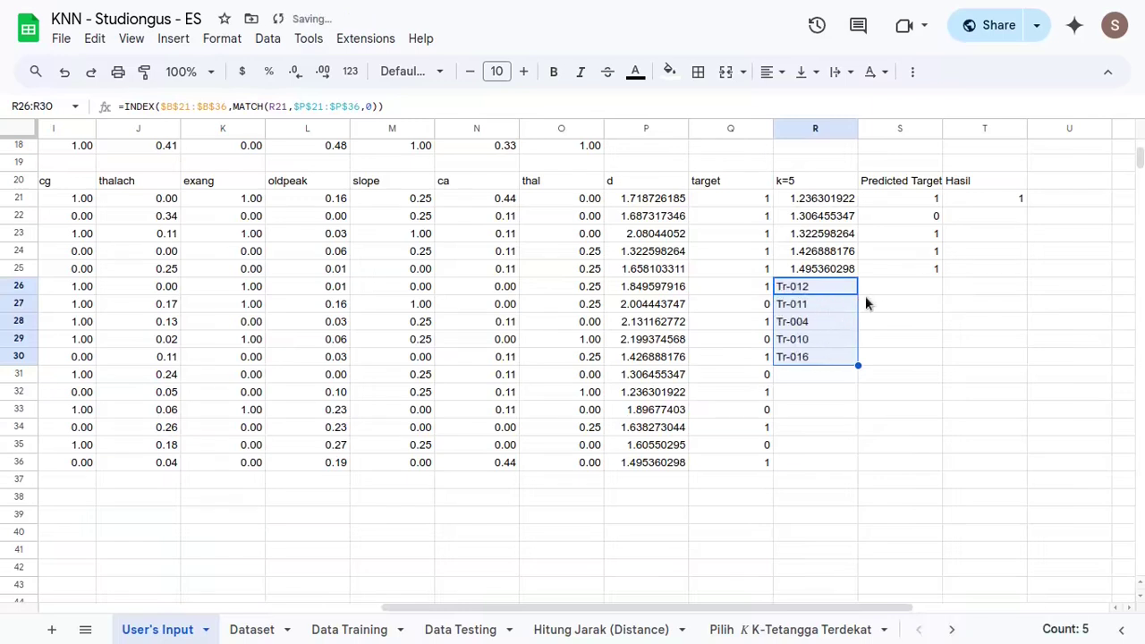
- Check the k=5 distances in R21:R25 against the corresponding training IDs in R26:R30
left_click(819, 292)
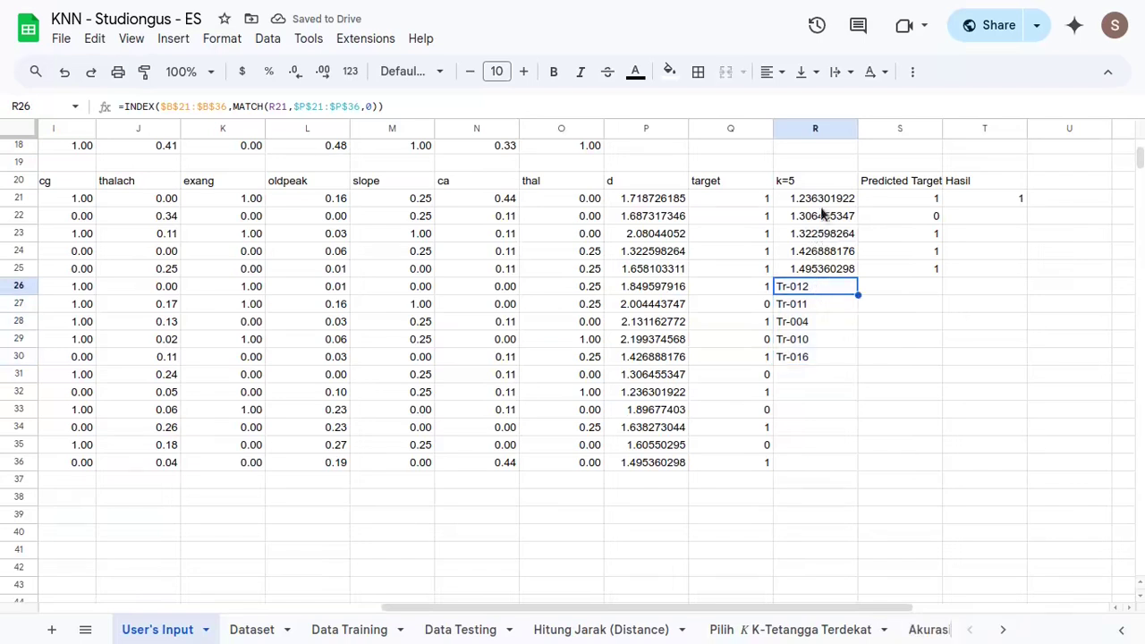
left_click(819, 200)
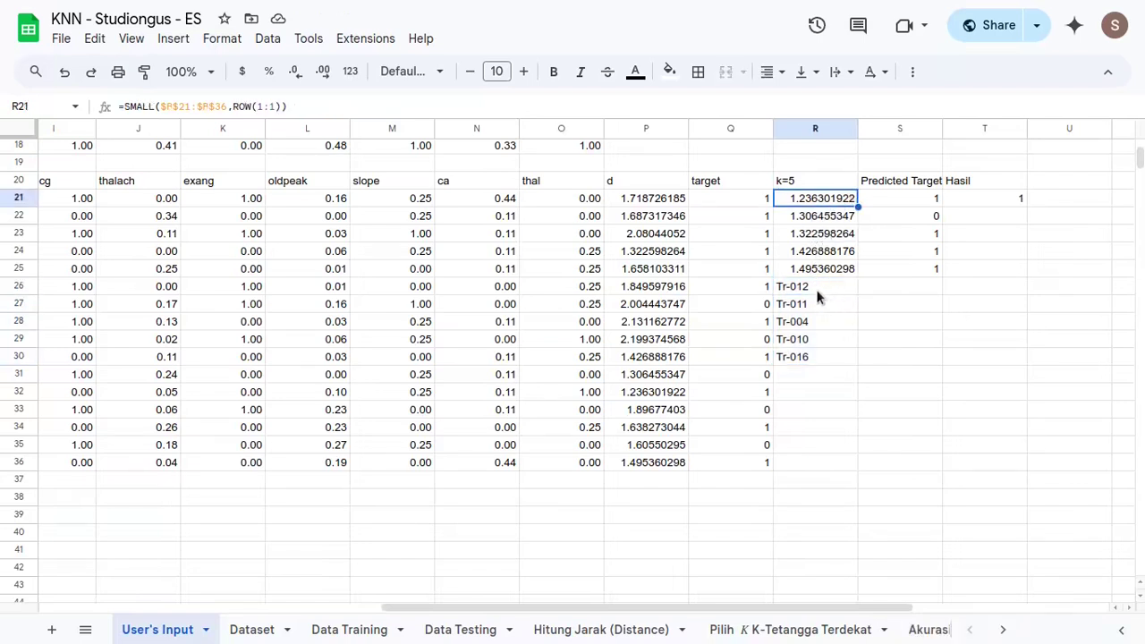
left_click(816, 288)
left_click(821, 215)
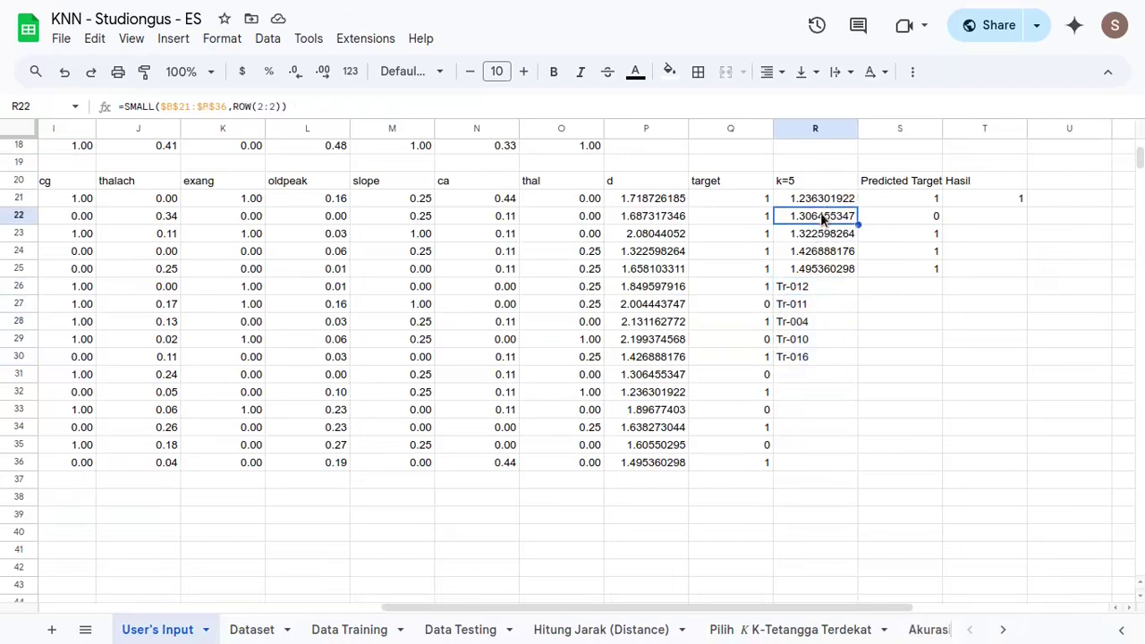
left_click(809, 303)
left_click(820, 235)
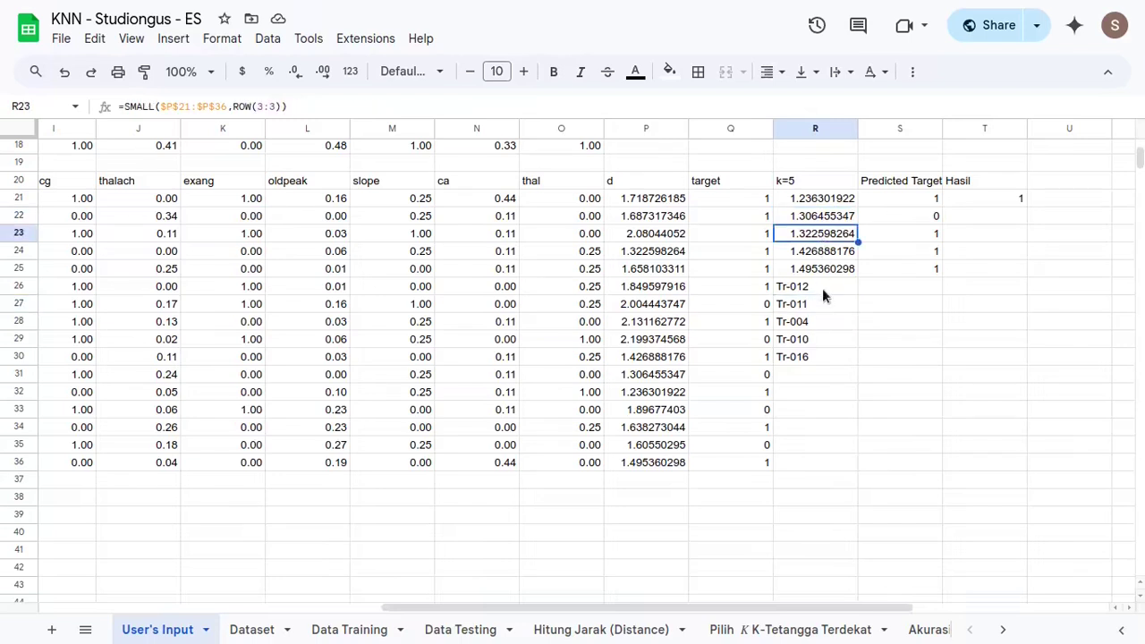
left_click(816, 322)
left_click(817, 339)
left_click(817, 357)
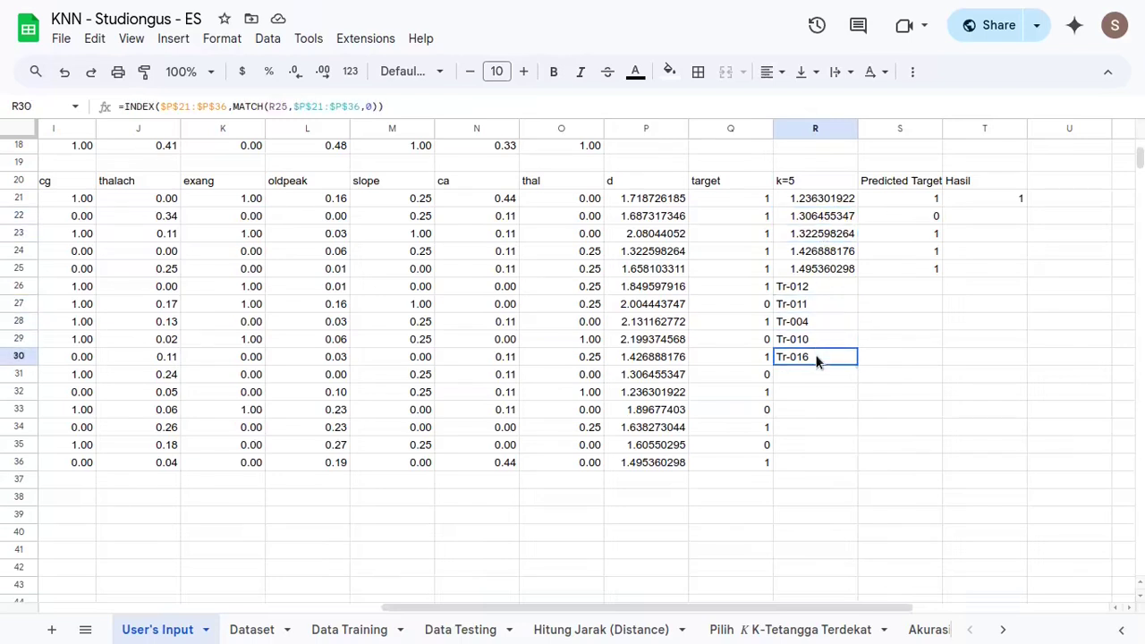
left_click(841, 268)
left_click(836, 251)
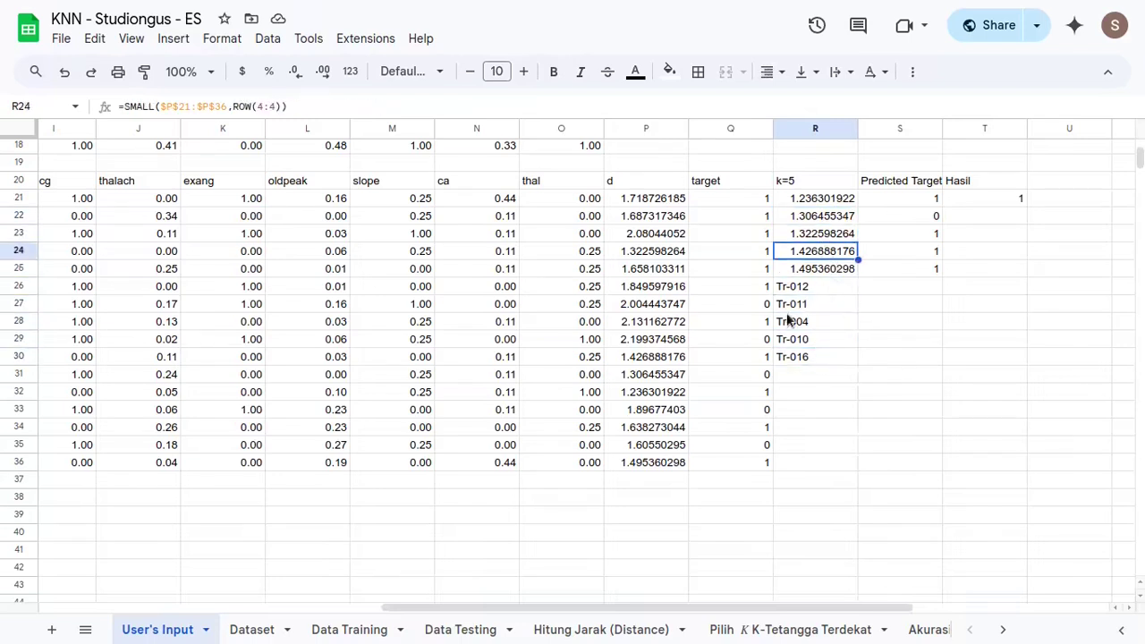
- Re-examine patient P-1's raw attribute values in C17:O17 above the distance table
scroll(787, 320, "left", 5)
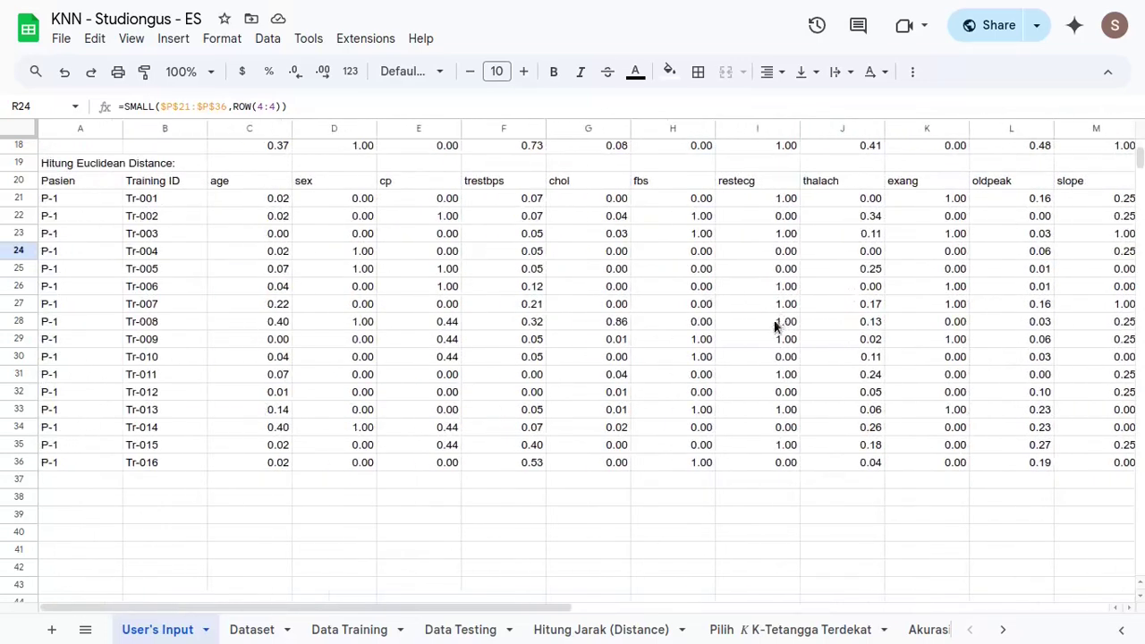
scroll(384, 356, "up", 4)
left_click(272, 448)
left_click(279, 432)
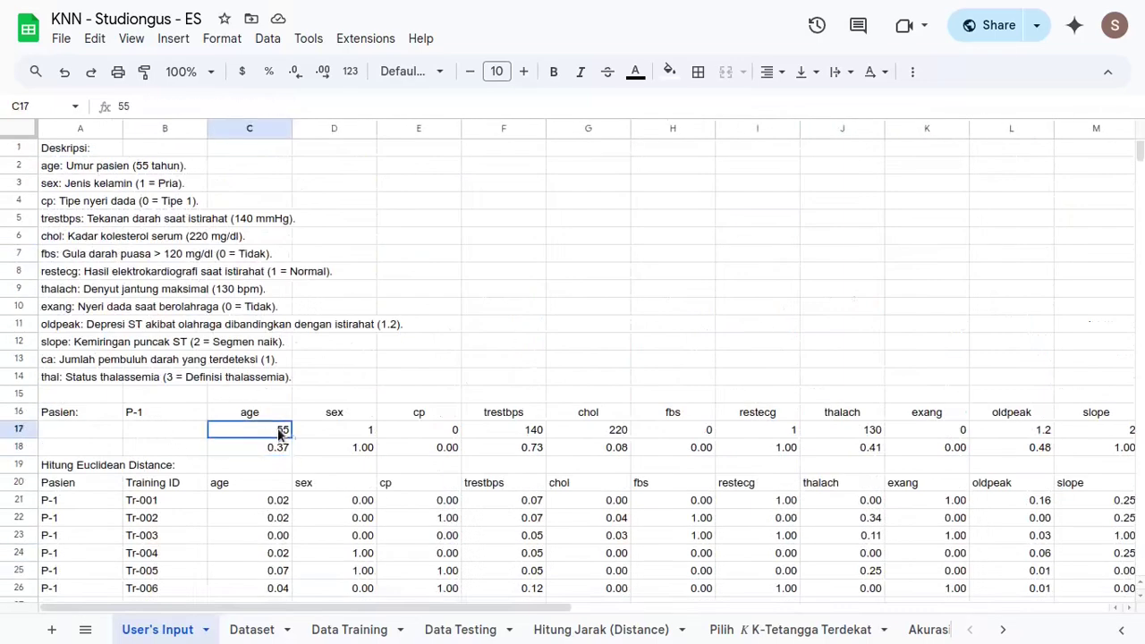
key("ctrl+shift+Right")
scroll(779, 319, "down", 3)
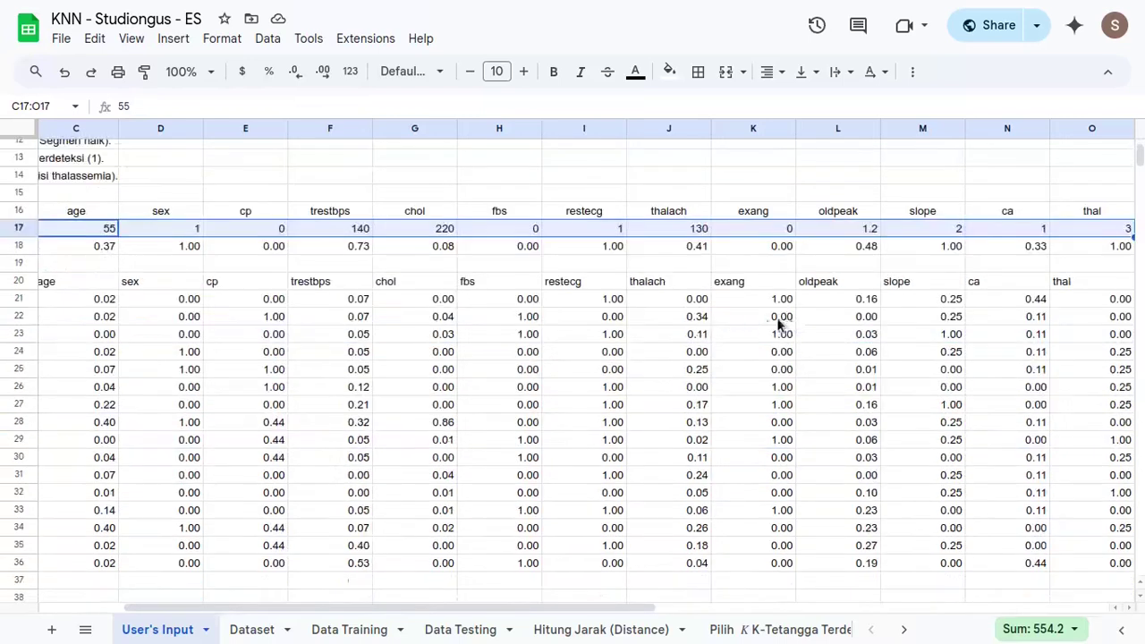
- Check the VLOOKUP formula in S21 against its source distances in column P and the training targets in column Q
scroll(804, 347, "right", 3)
scroll(804, 347, "right", 3)
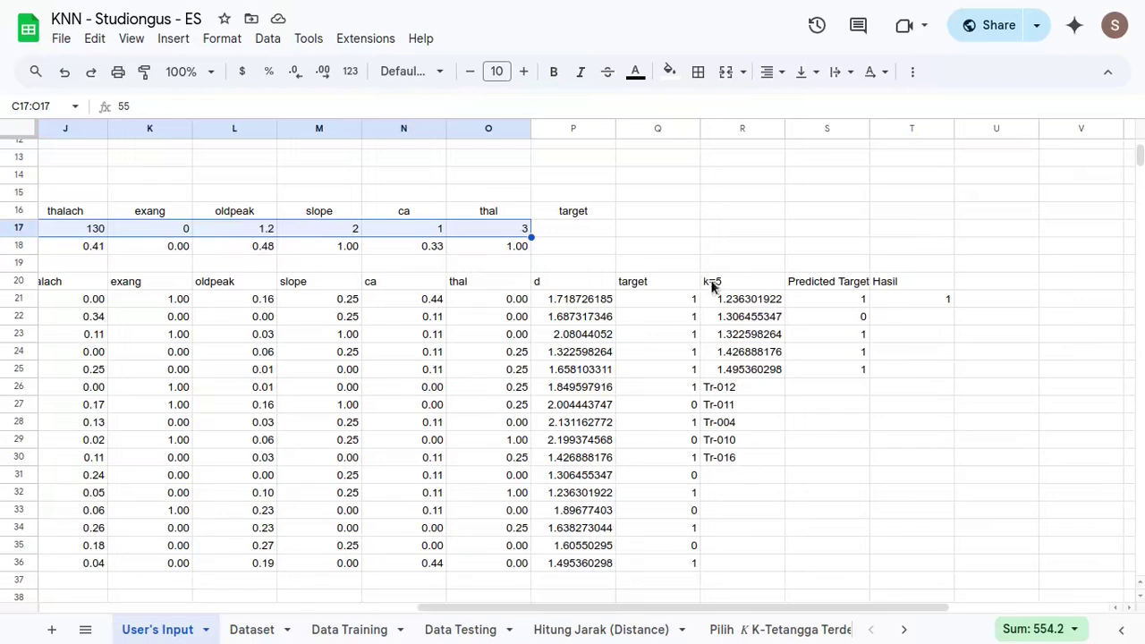
left_click(829, 298)
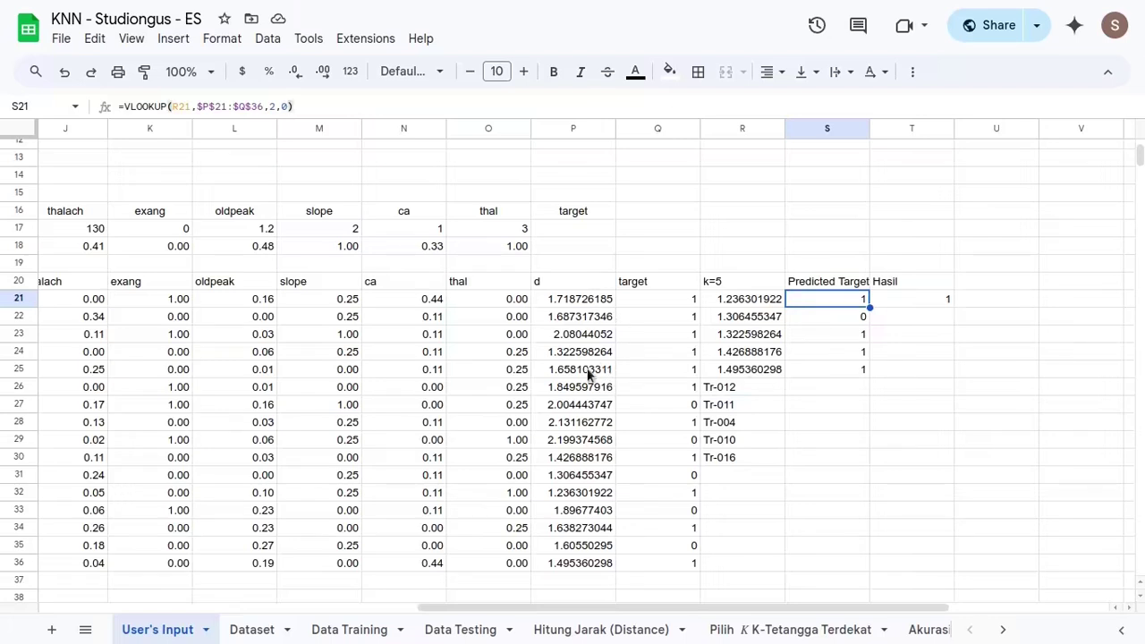
left_click(677, 302)
left_click(586, 304)
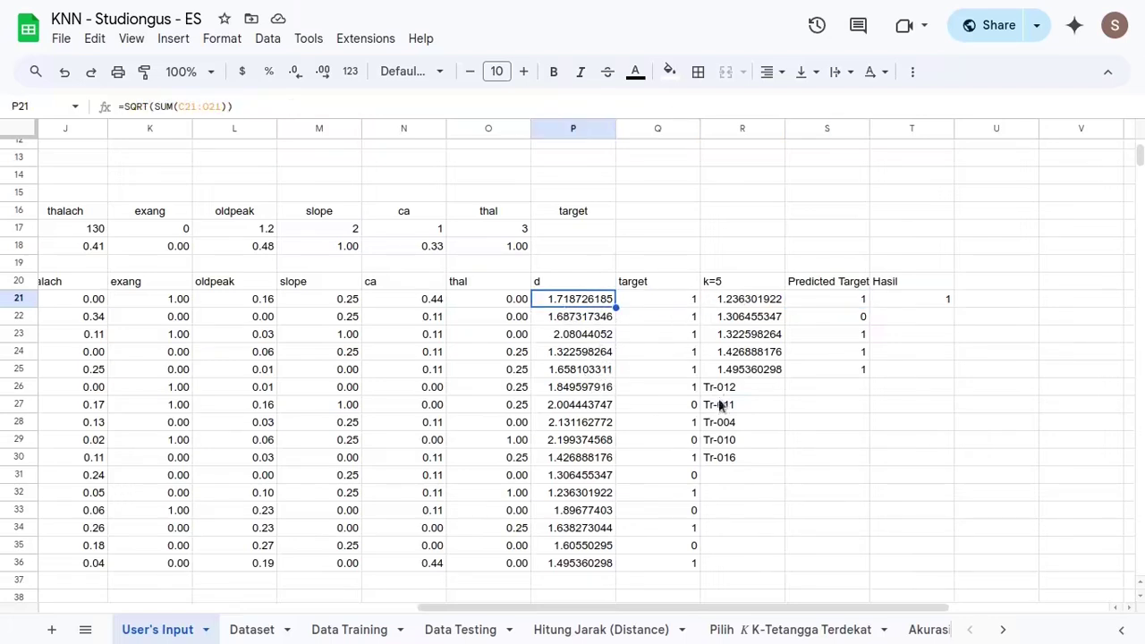
left_click(740, 402)
left_click(740, 420)
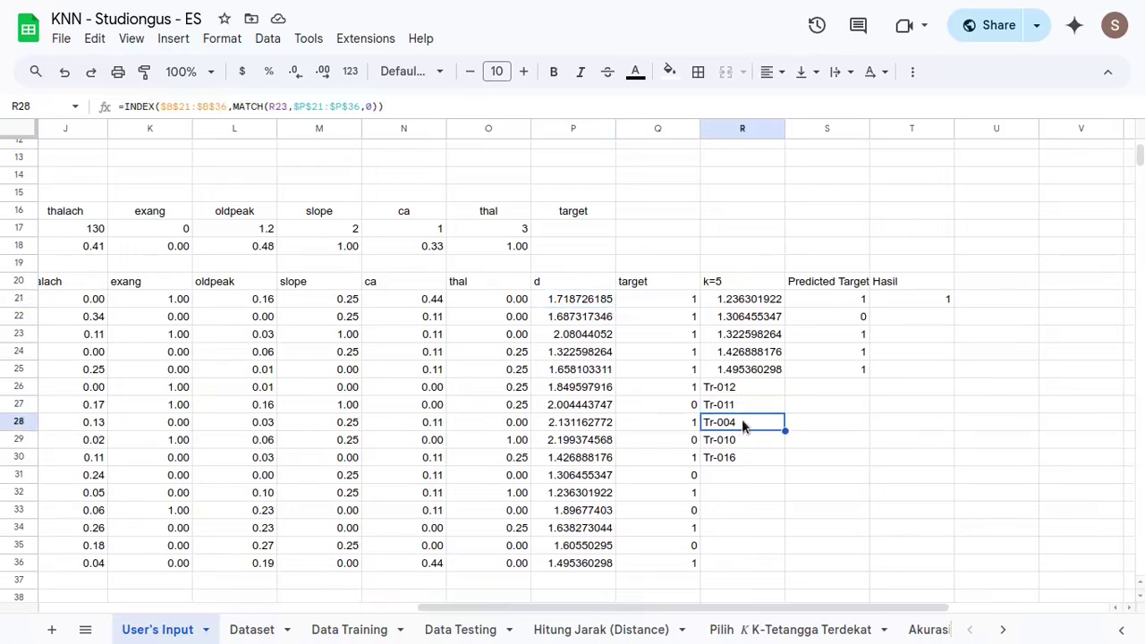
left_click(643, 298)
left_click(646, 317)
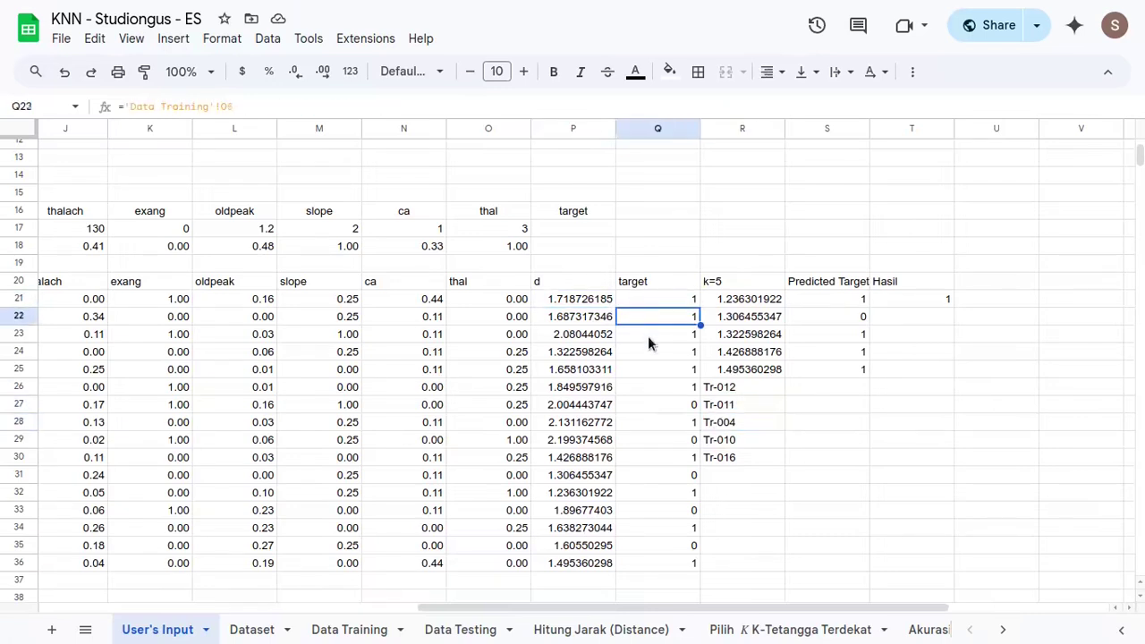
left_click(647, 335)
left_click(651, 351)
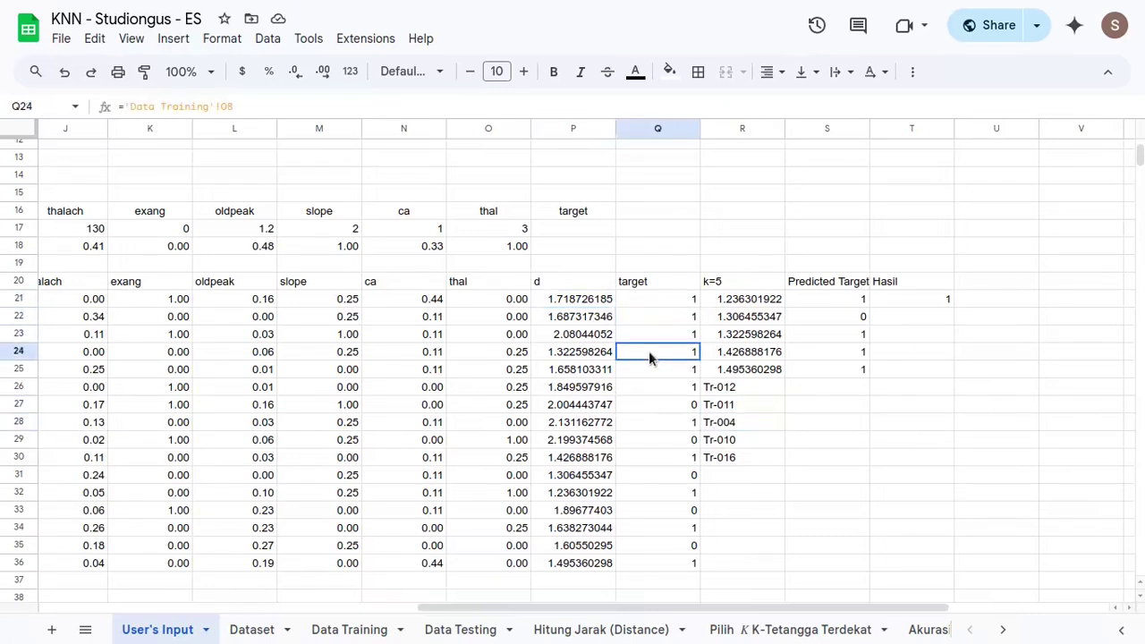
- Compare the neighbour training IDs in R26:R28 with their predicted targets in S21:S23
left_click(858, 303)
left_click(728, 388)
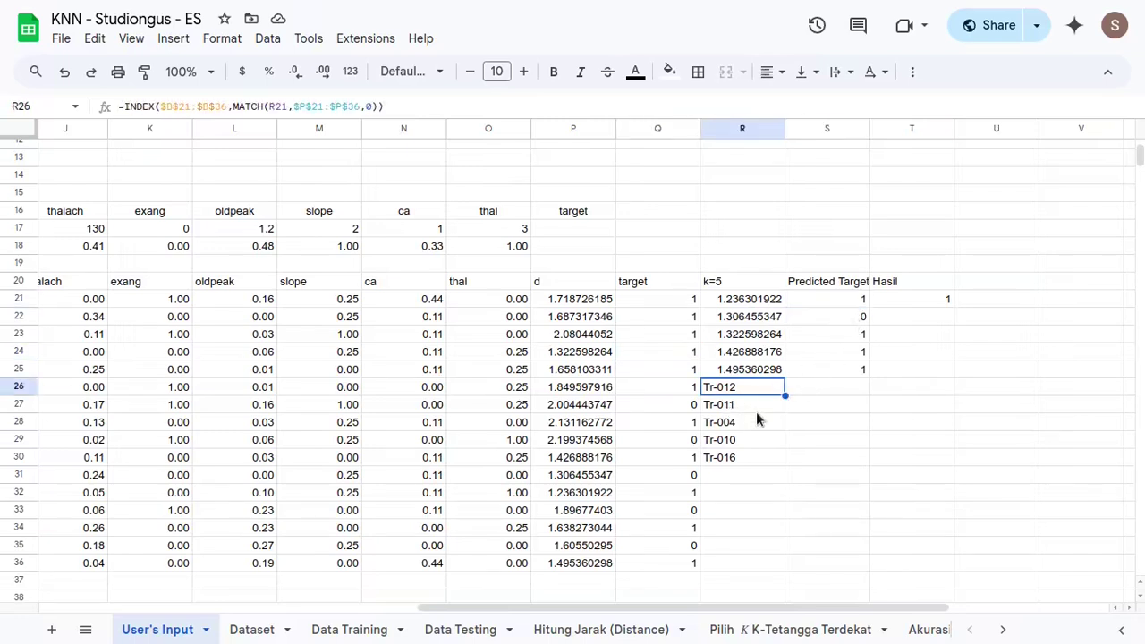
left_click(748, 424)
left_click(846, 333)
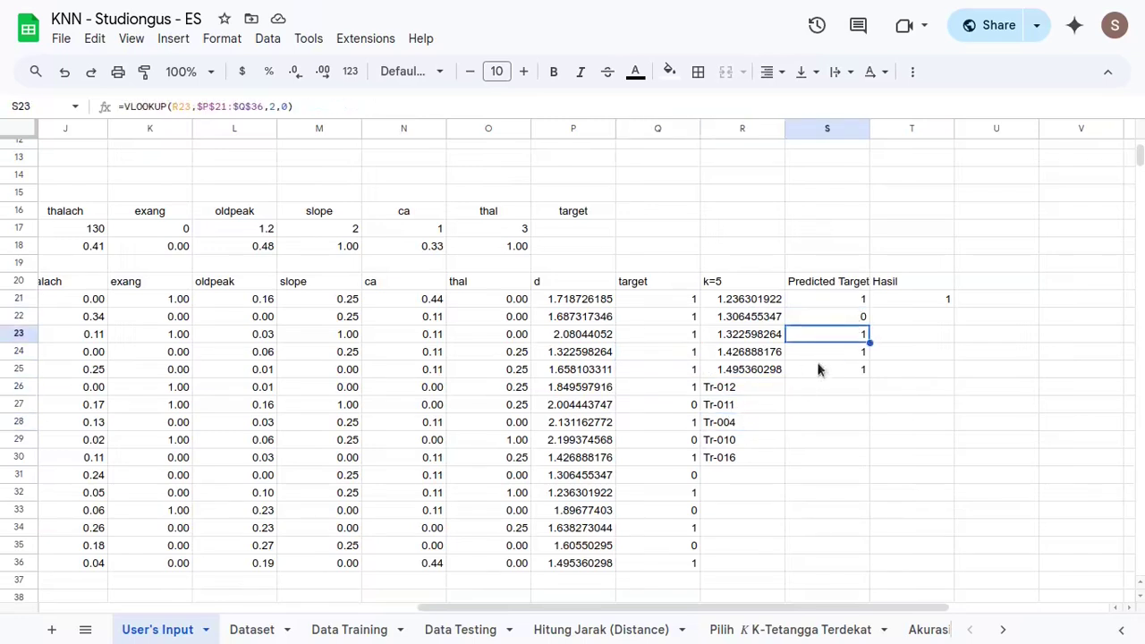
left_click(729, 403)
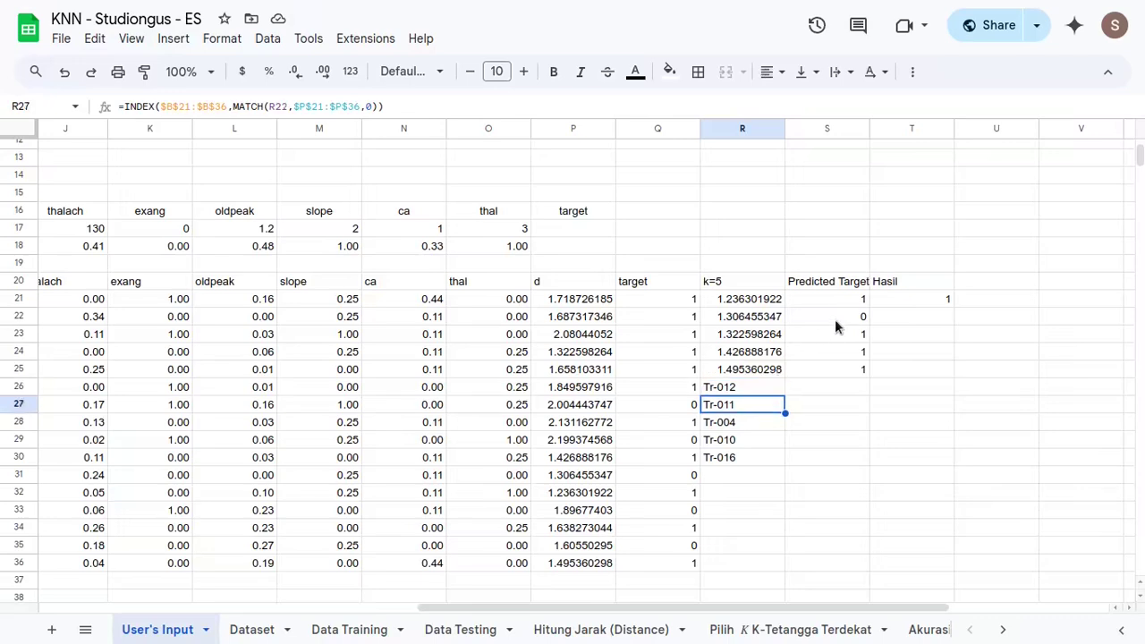
left_click(835, 320)
- Trace Tr-012's row in the distance table to the targets in Q31:Q32, and inspect the predicted targets in S24:S25
scroll(592, 429, "left", 8)
left_click(80, 498)
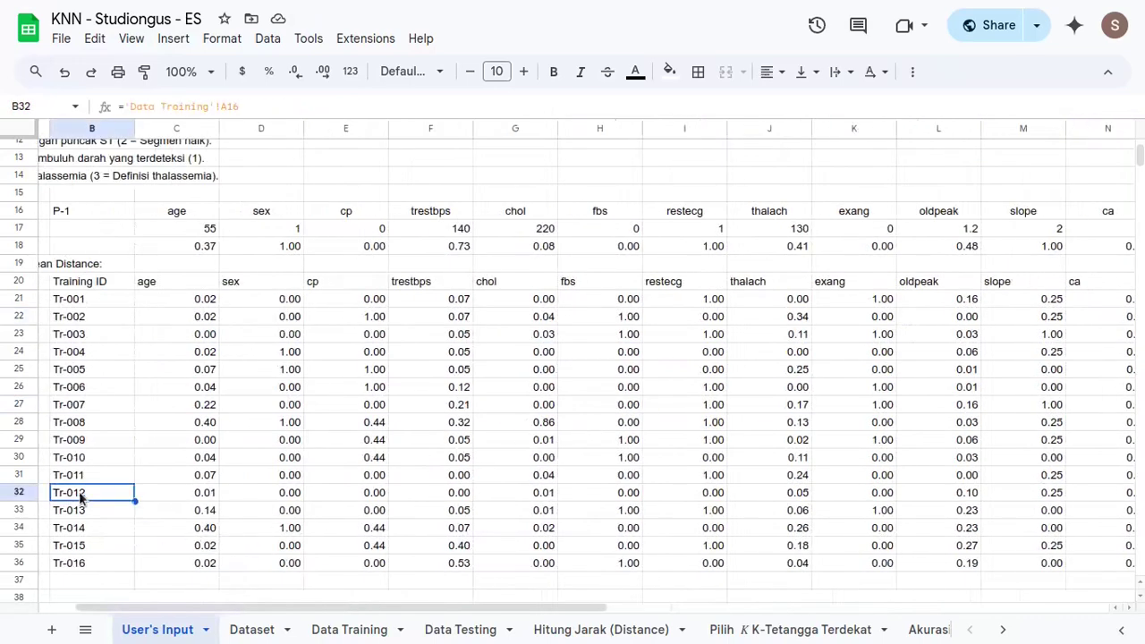
scroll(650, 482, "right", 5)
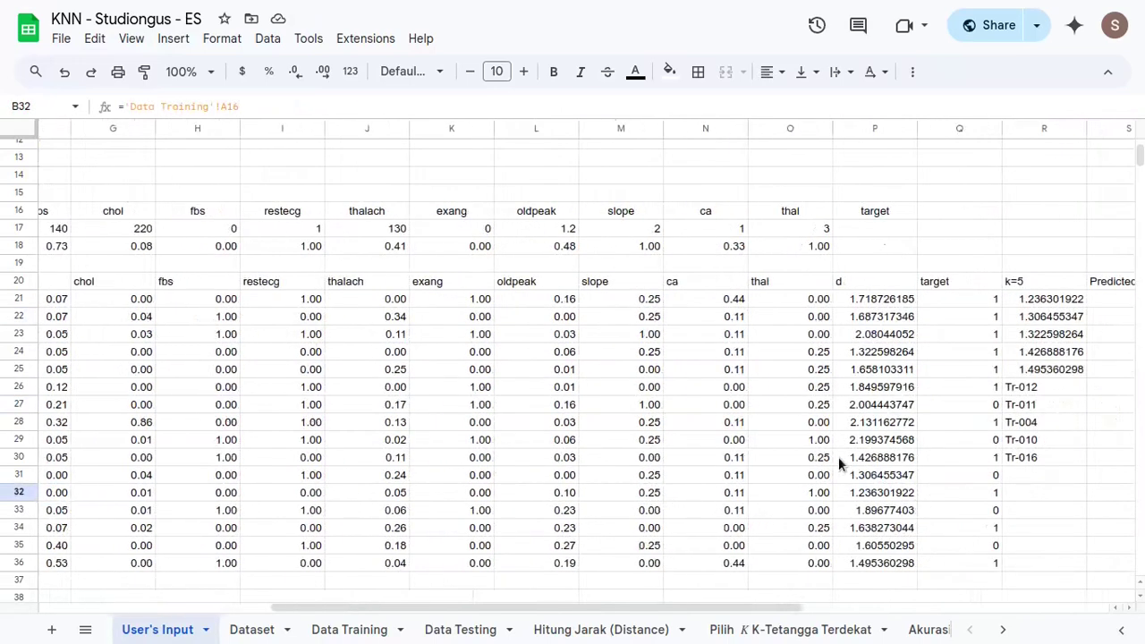
key("ctrl+Right")
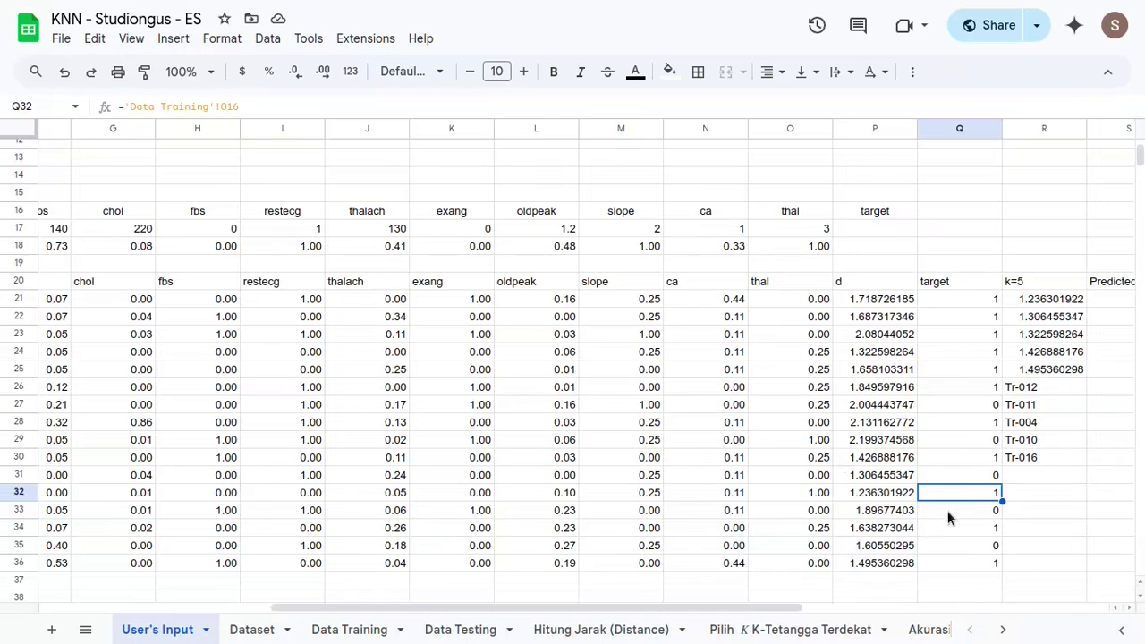
left_click(964, 478, "shift")
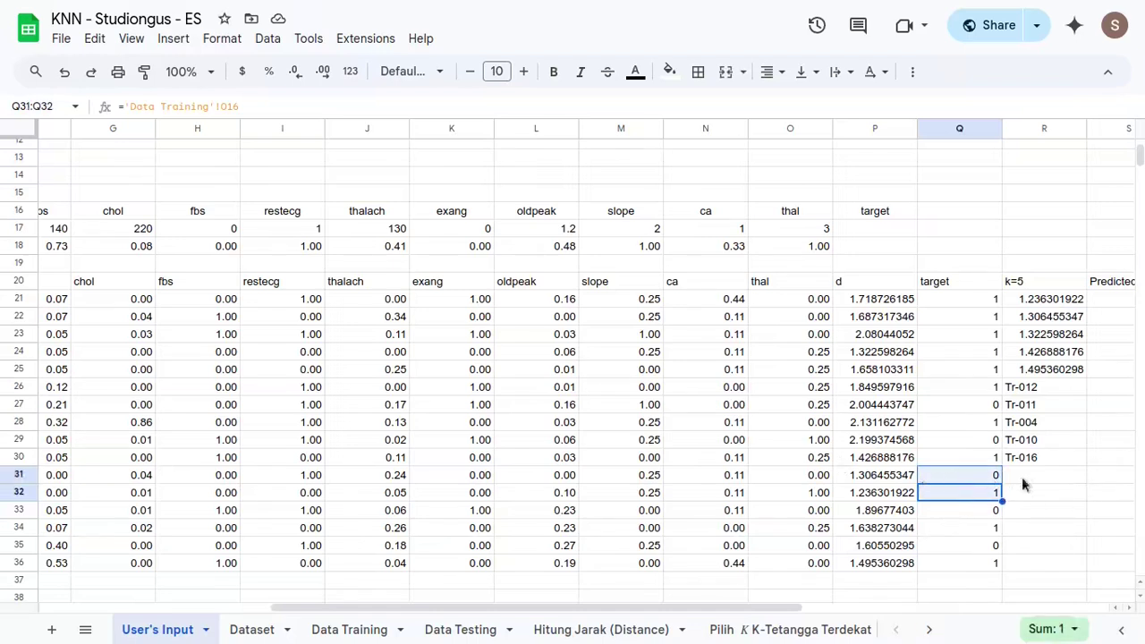
scroll(1001, 456, "right", 3)
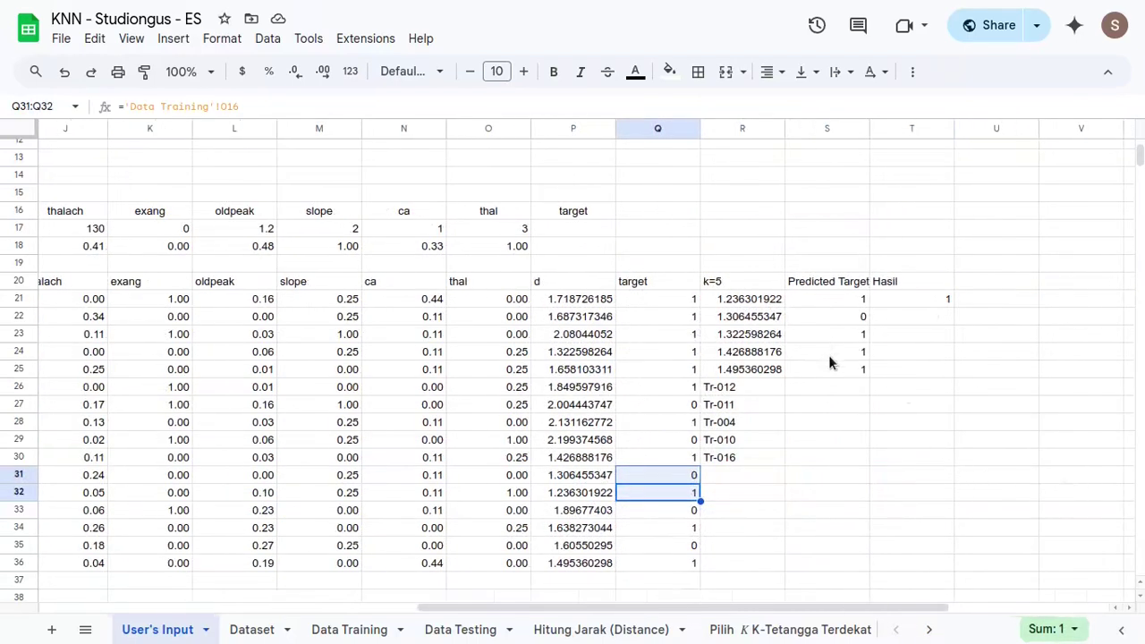
left_click_drag(843, 359, 843, 370)
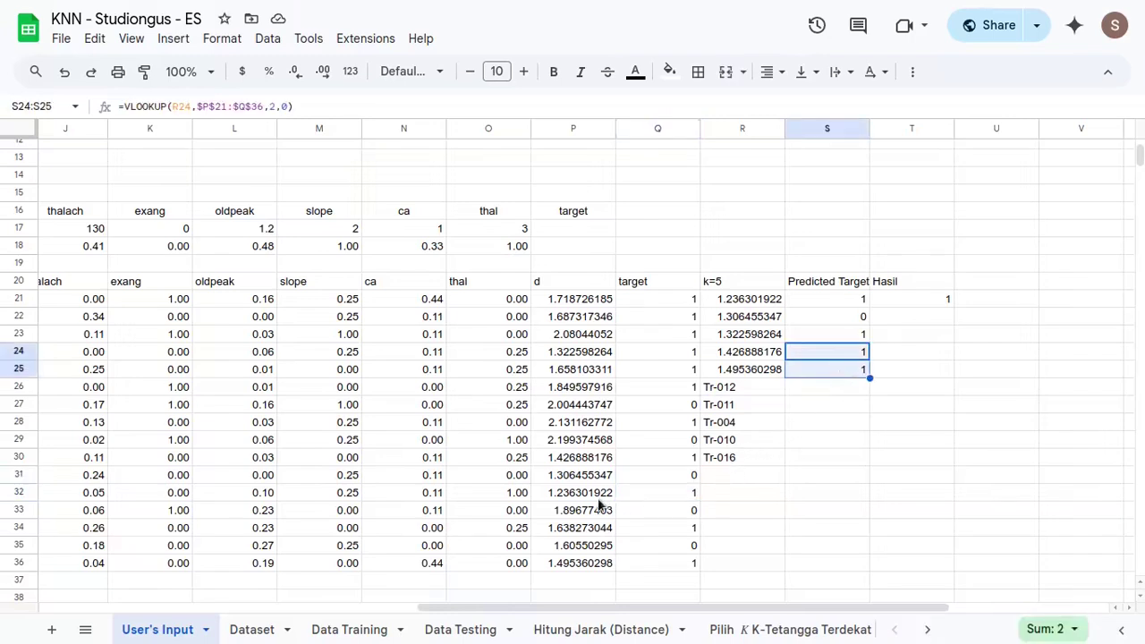
- Trace training record Tr-010's row in the distance table to its target in Q30
scroll(602, 506, "down", 4)
scroll(567, 402, "left", 7)
scroll(184, 377, "left", 2)
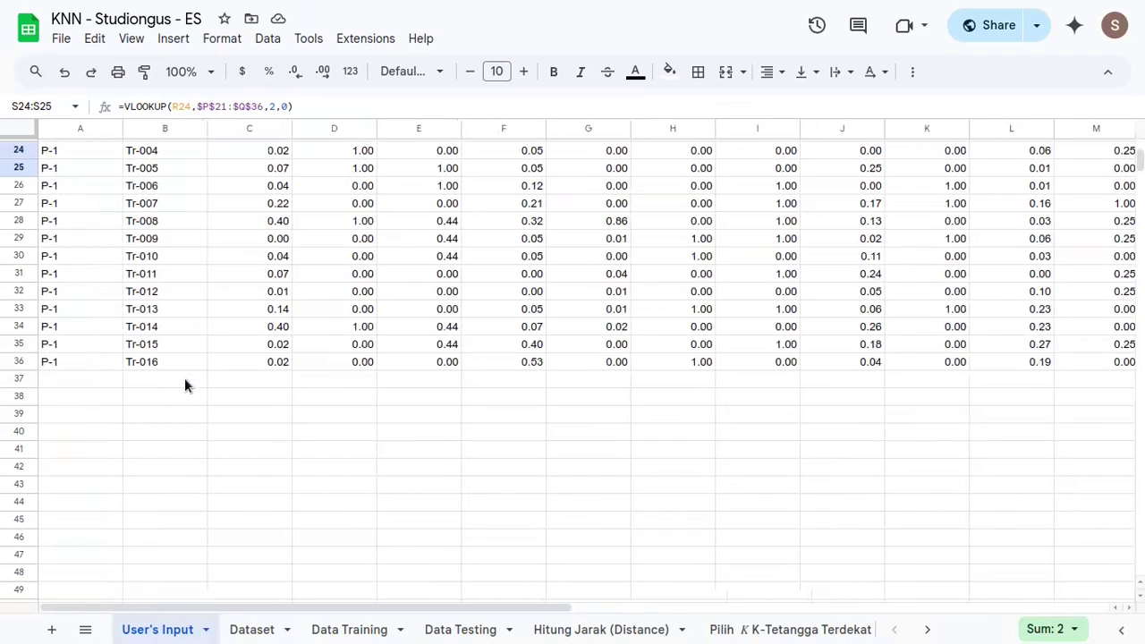
left_click(176, 258)
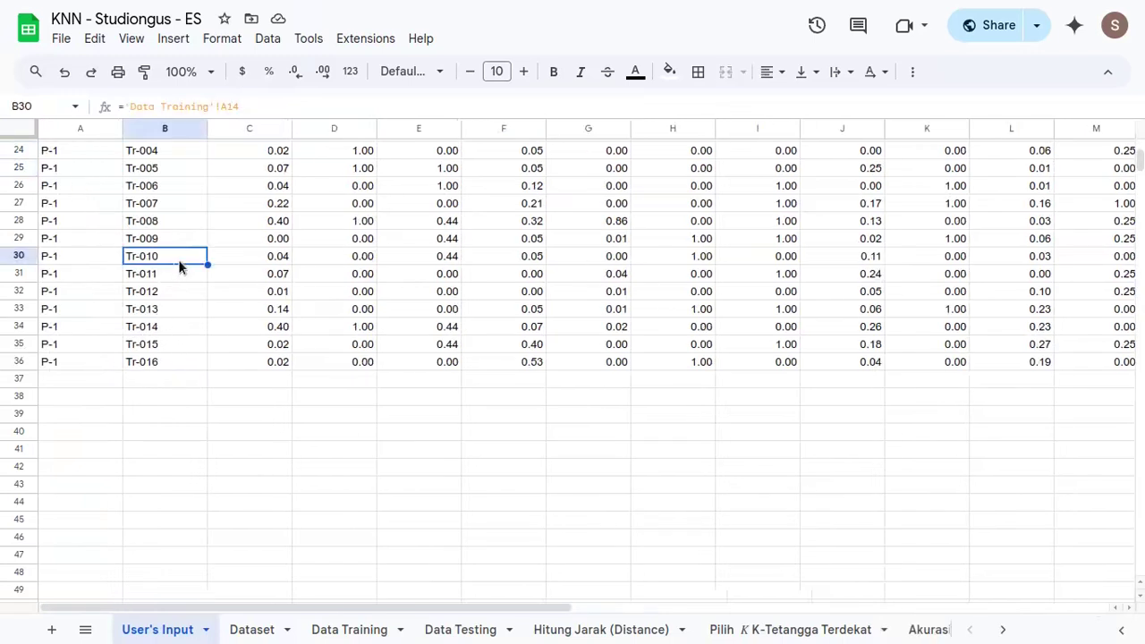
key("ctrl+Right")
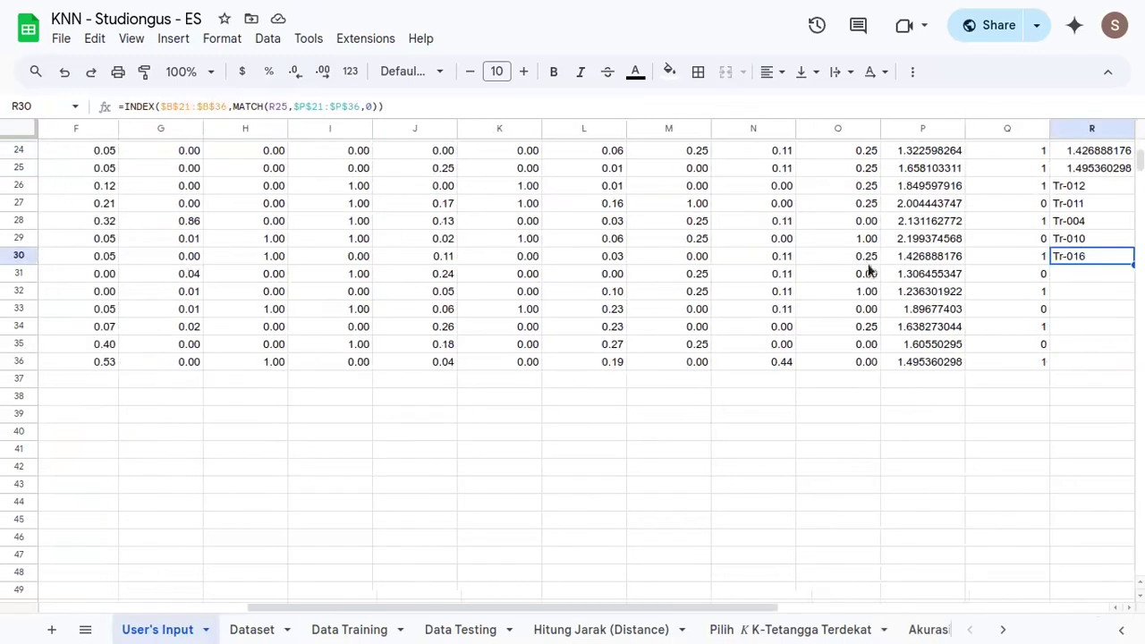
left_click(996, 258)
scroll(840, 314, "right", 3)
scroll(839, 308, "up", 6)
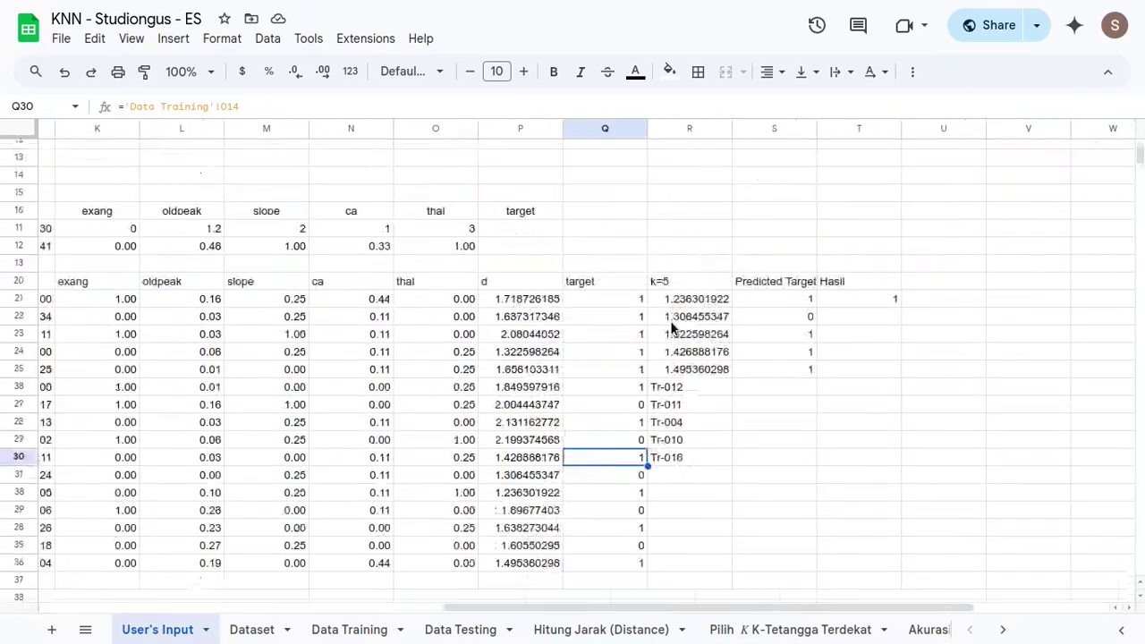
- Review the neighbour IDs and predicted targets, and re-enter the Hasil formula in T21 as =MODE(S21:S25)
left_click_drag(684, 488, 680, 563)
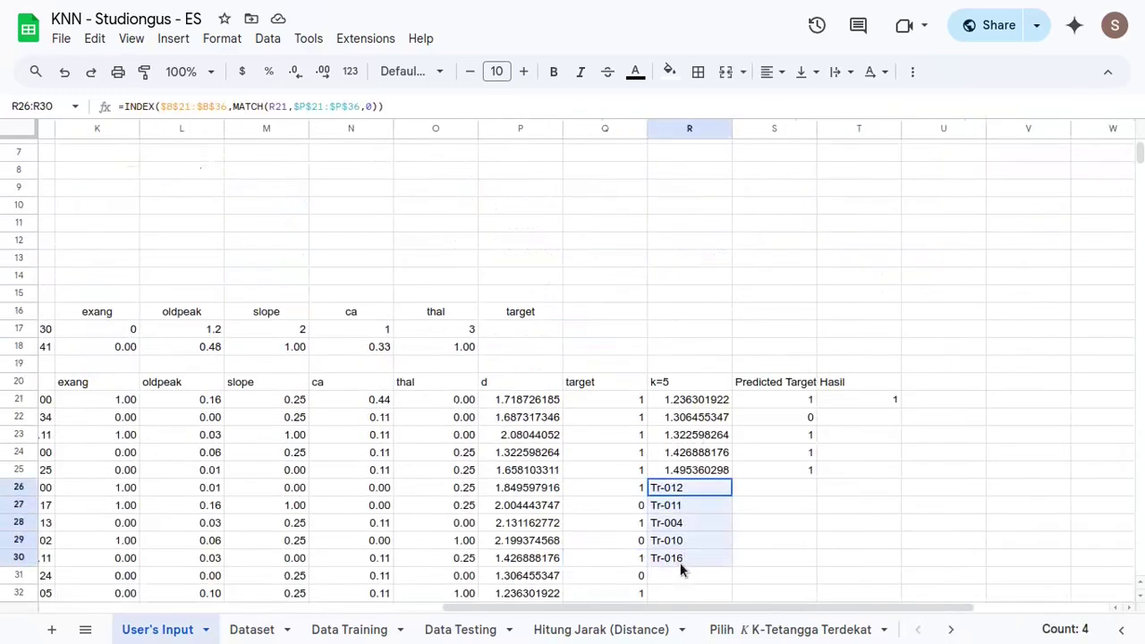
left_click_drag(787, 399, 787, 467)
left_click(862, 400)
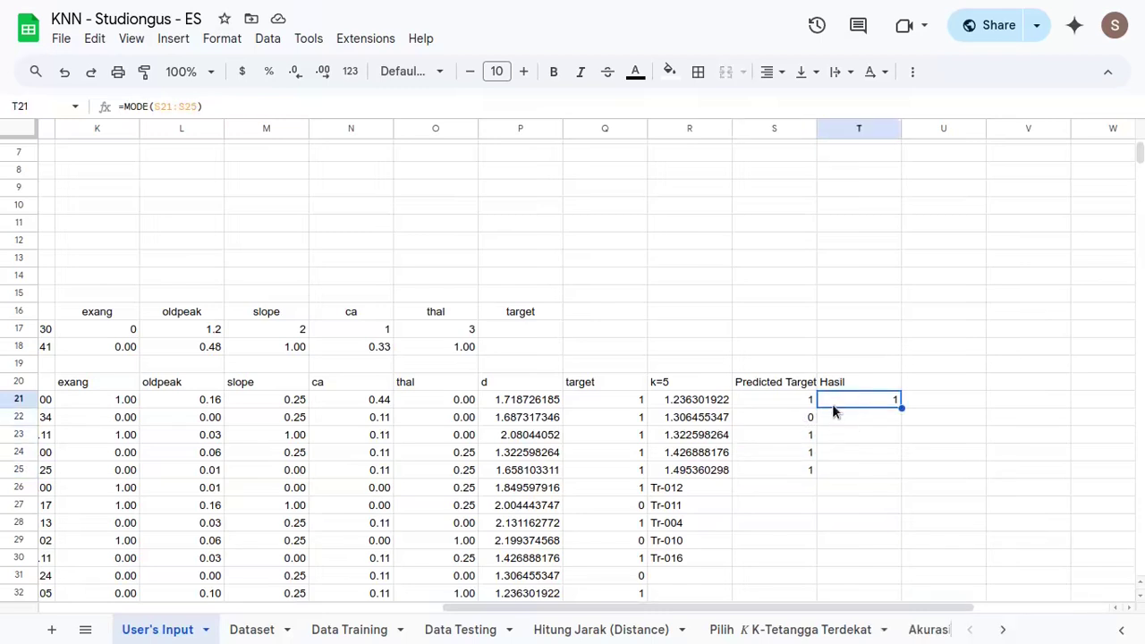
type("=mode")
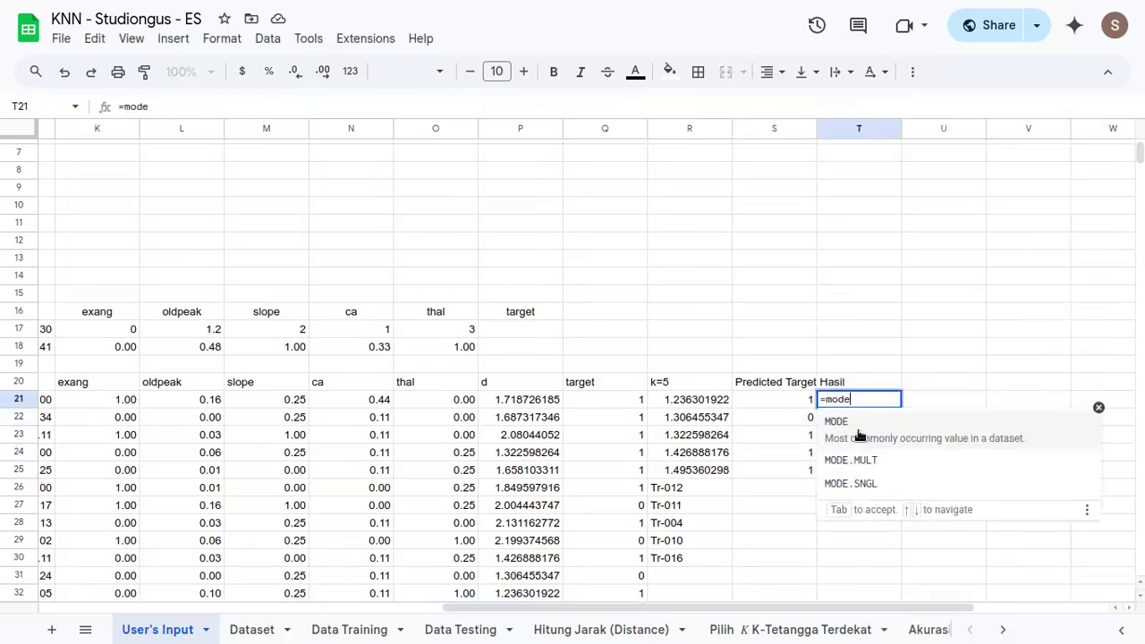
key("Tab")
key("Left")
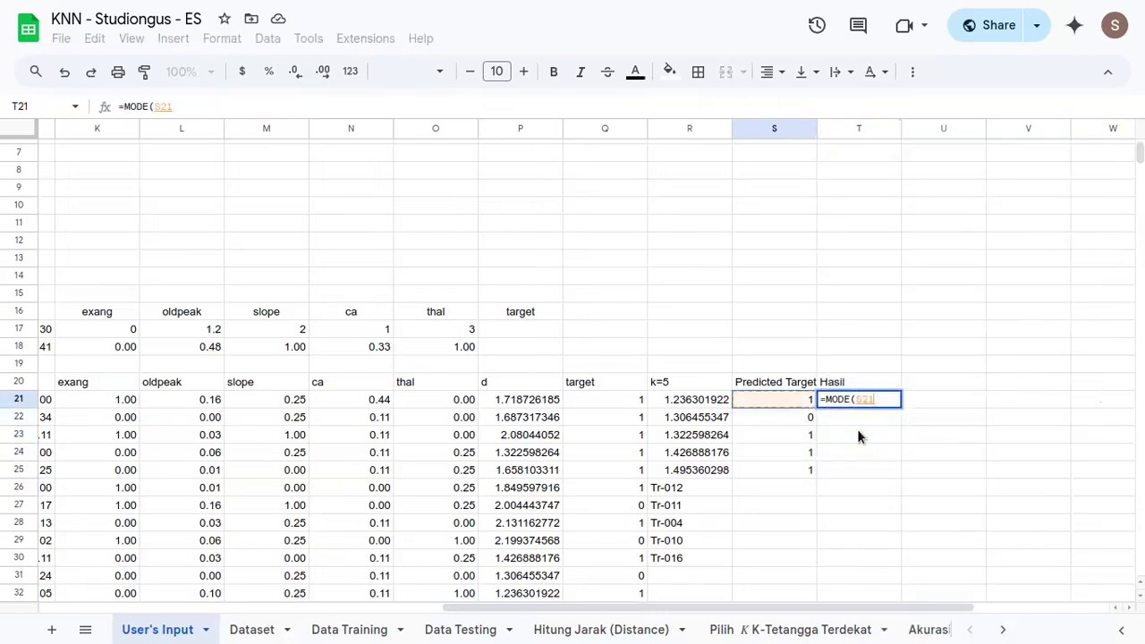
key("shift+Down")
key("shift+Down")
key("shift+Down")
key("shift+Down")
key("Return")
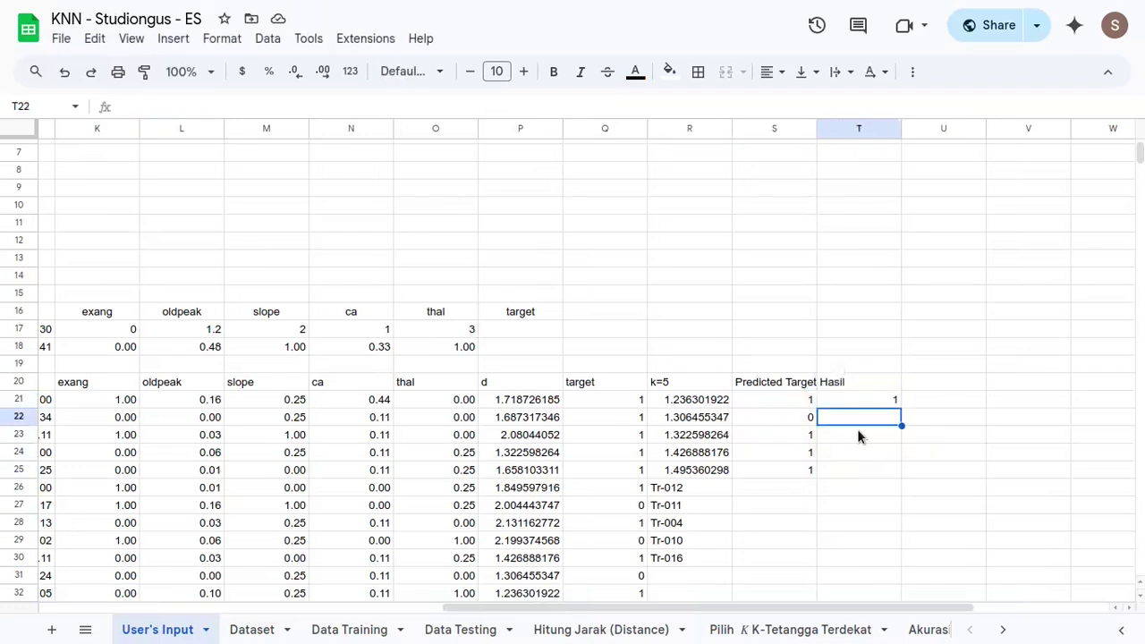
- Link patient P-1's target cell P17 to the Hasil value with the formula =T21
left_click_drag(805, 404, 812, 476)
left_click(861, 402)
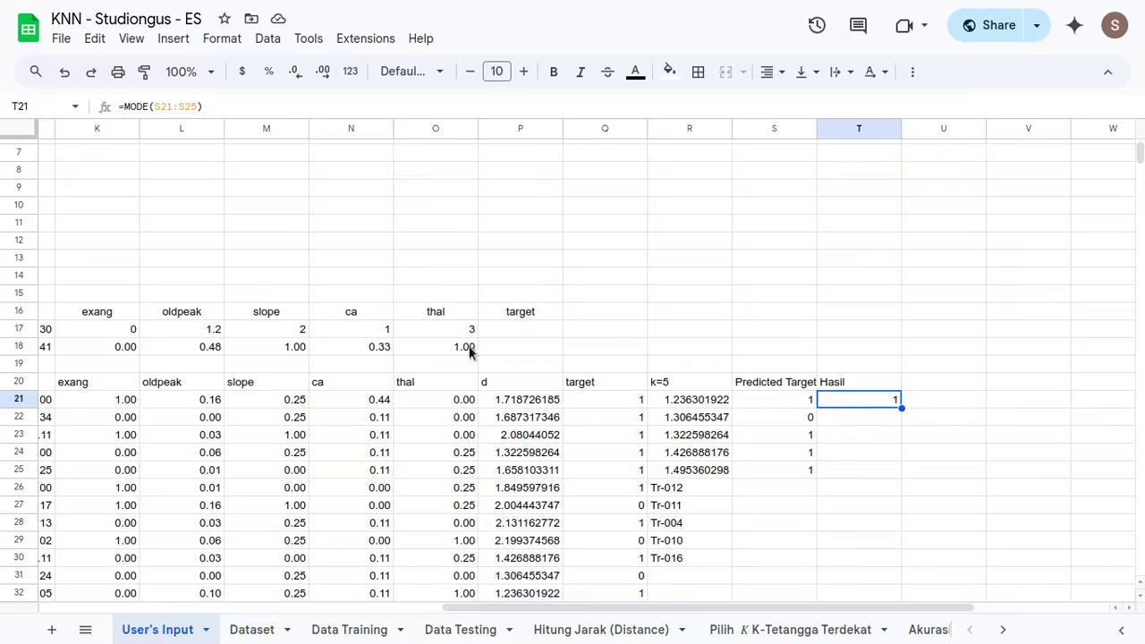
left_click(505, 331)
type("=")
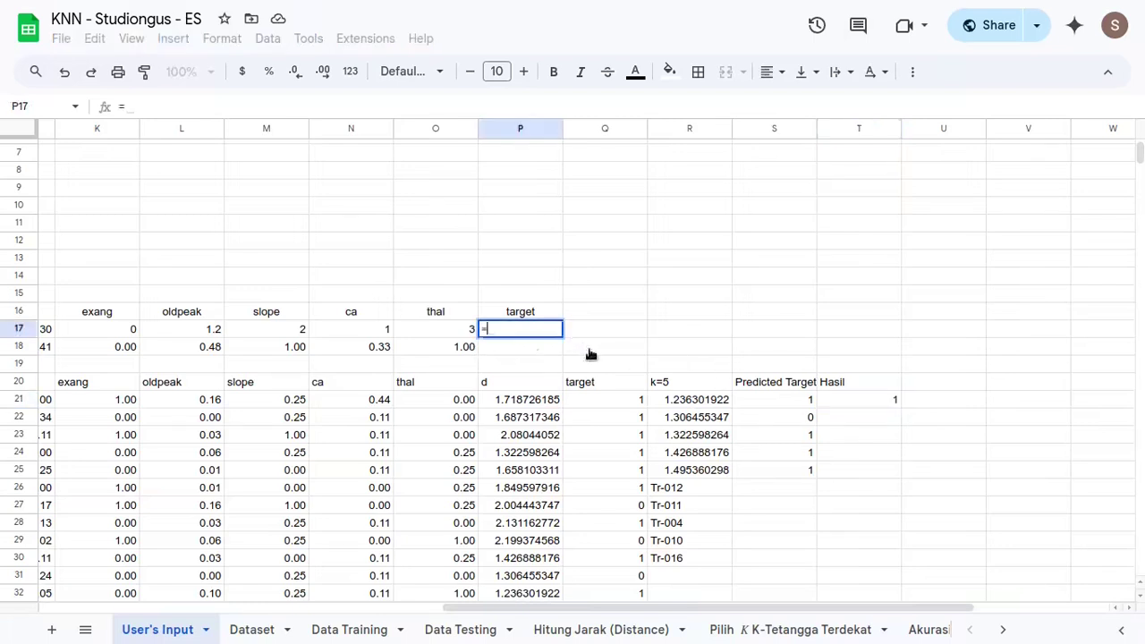
left_click(882, 402)
key("Return")
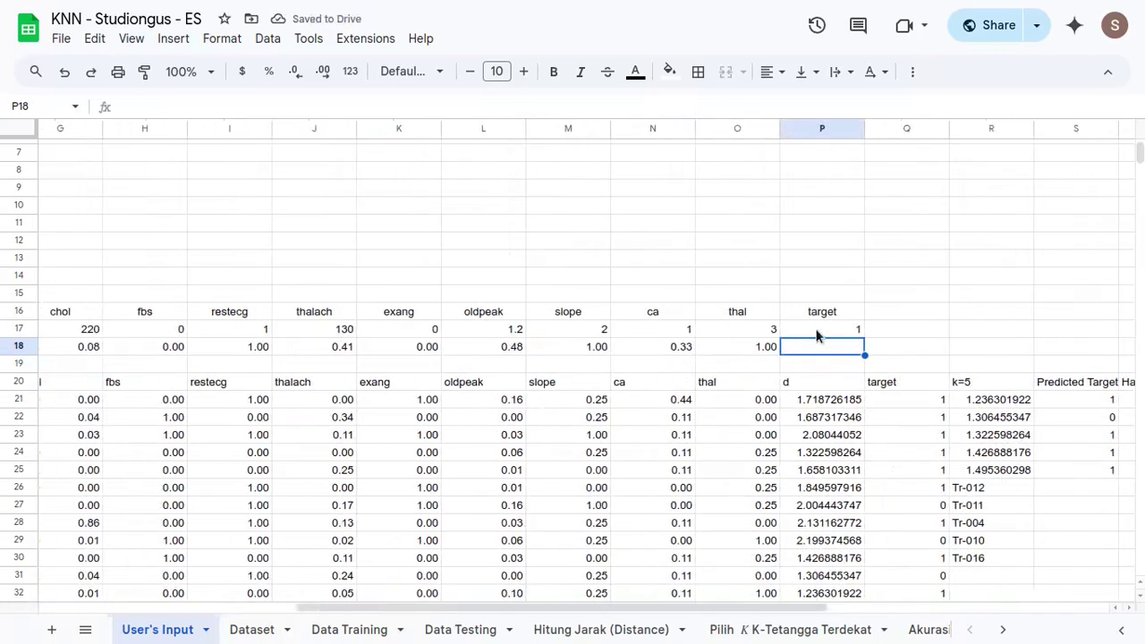
key("Up")
- Review patient P-1's attribute values in row 17 together with the classified target in P17
scroll(483, 358, "left", 6)
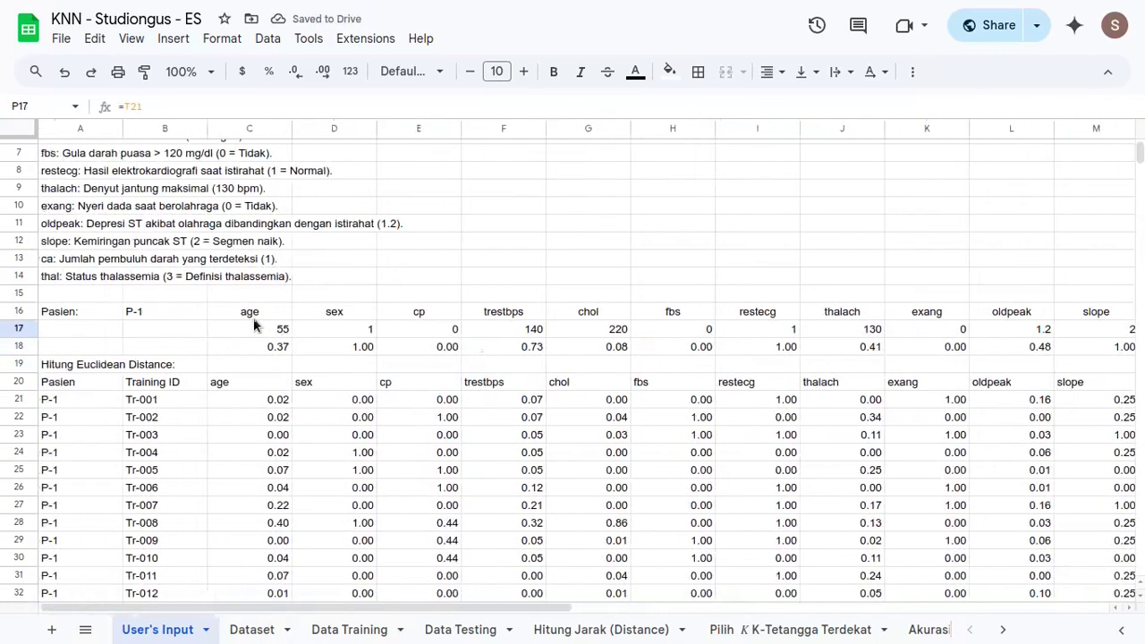
left_click_drag(251, 316, 940, 335)
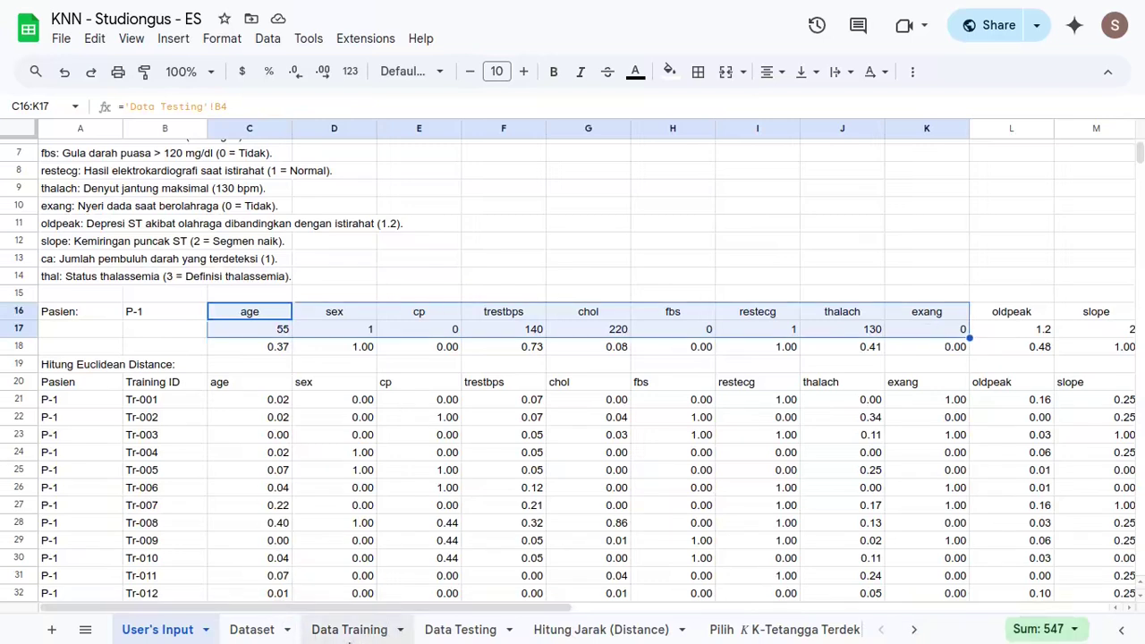
left_click(357, 630)
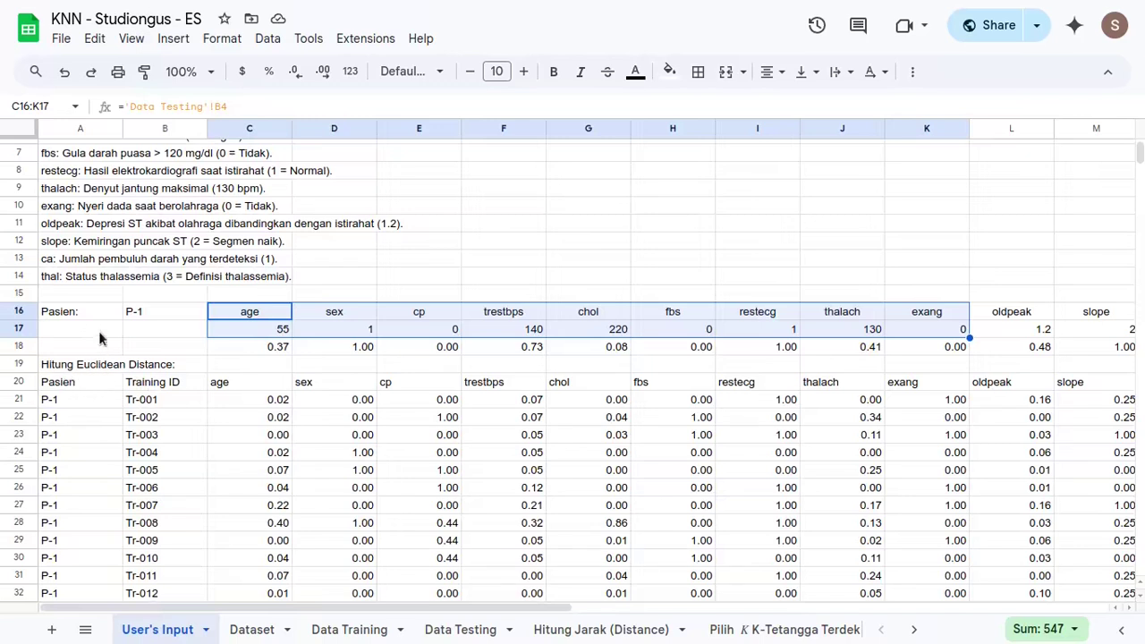
left_click(142, 319)
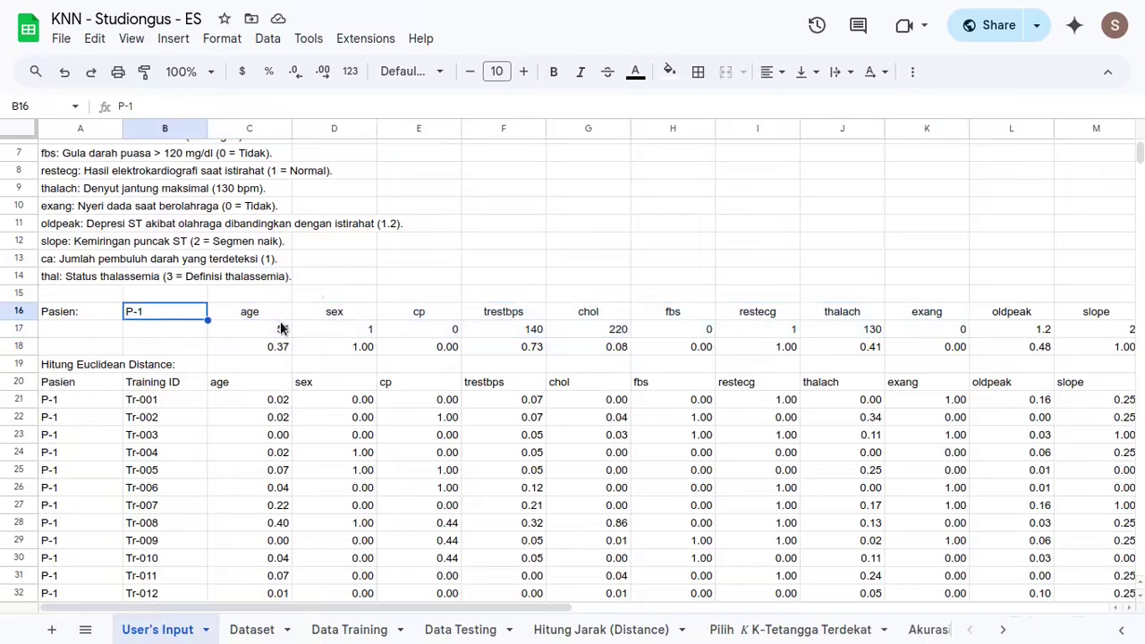
scroll(407, 356, "right", 6)
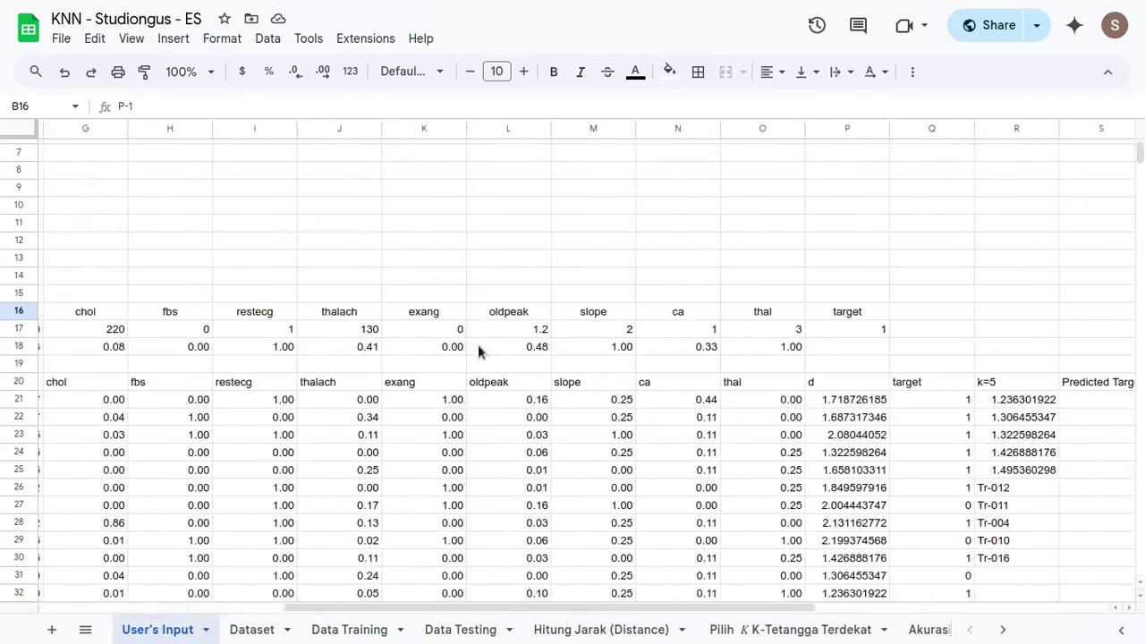
left_click(876, 329)
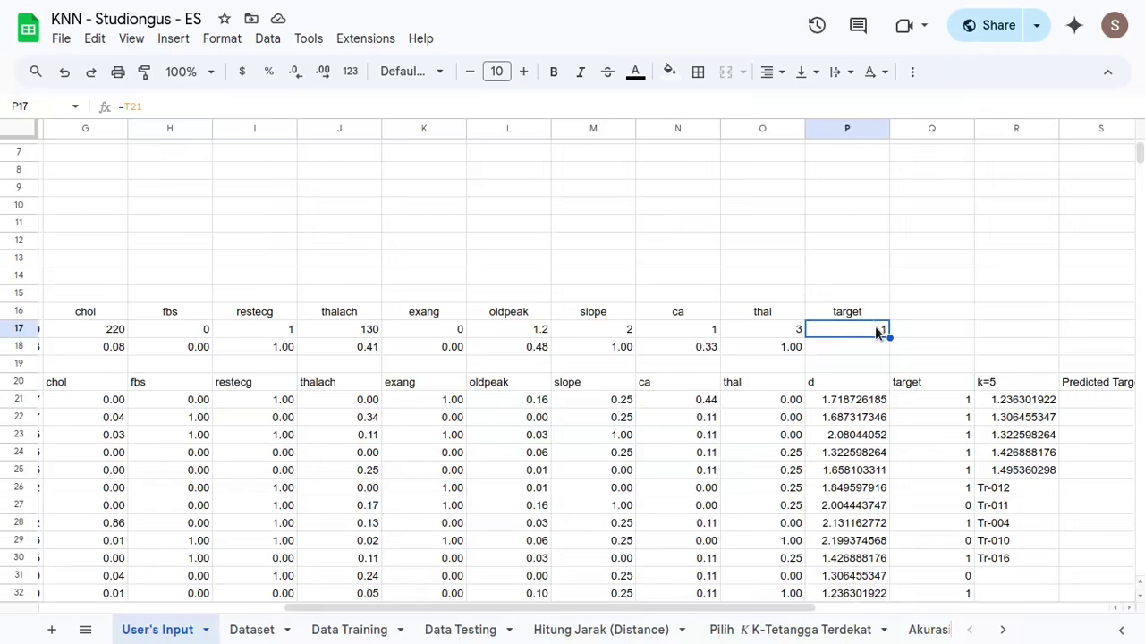
key("ctrl+Left")
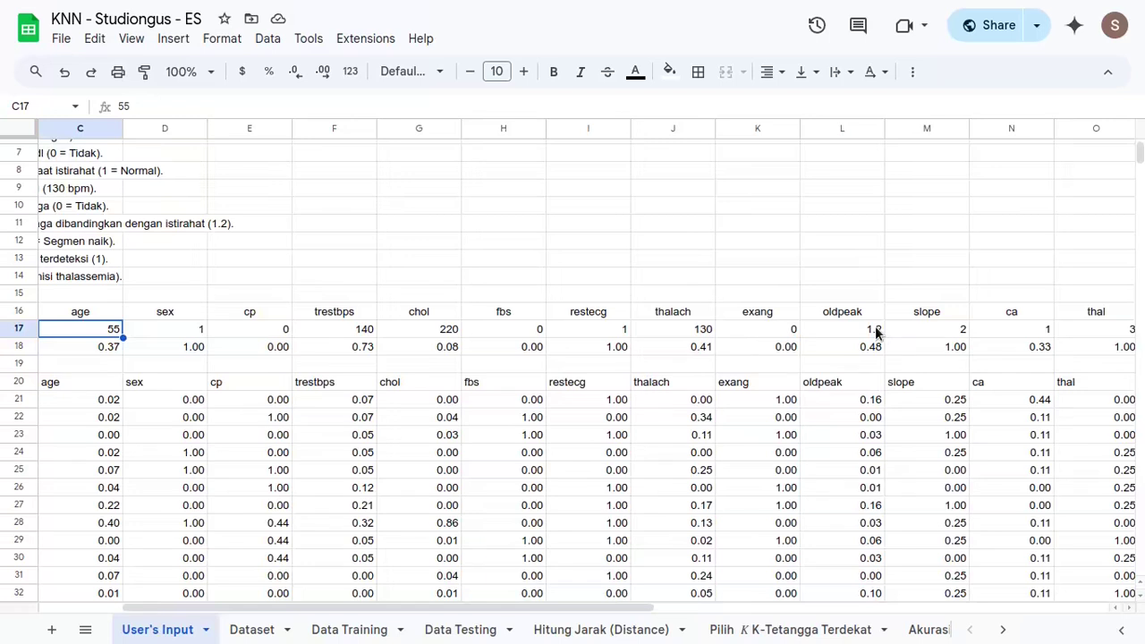
key("ctrl+Left")
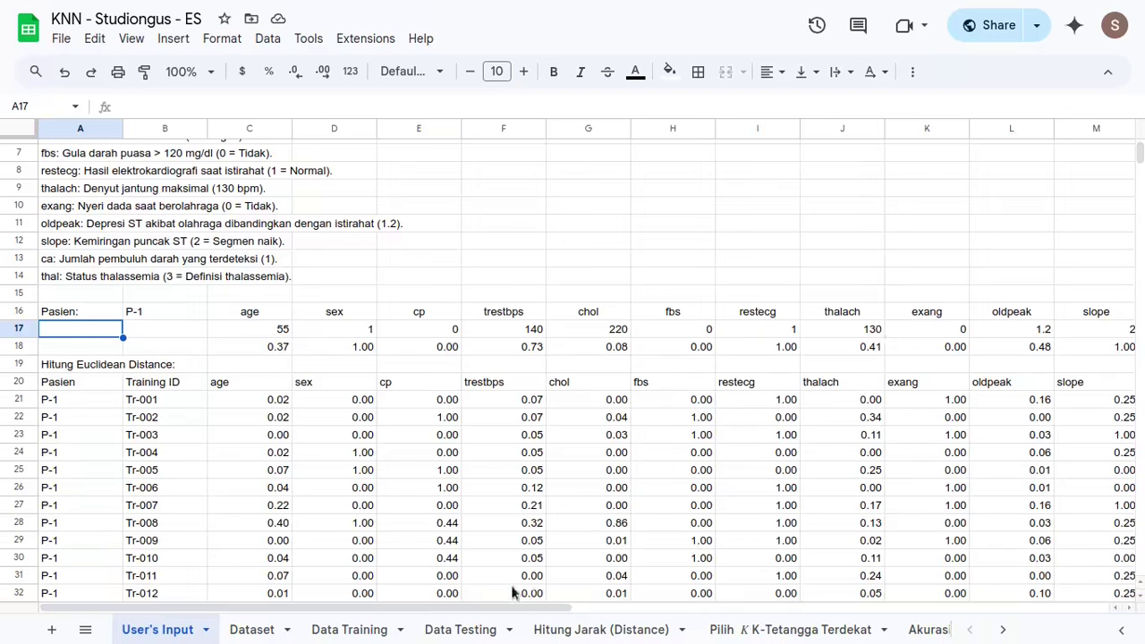
- Review the normalised Data Training and Data Testing records, selecting testing IDs Te-001 to Te-004, through to their predicted targets on the Pilih K K-Tetangga Terdekat sheet
left_click(344, 629)
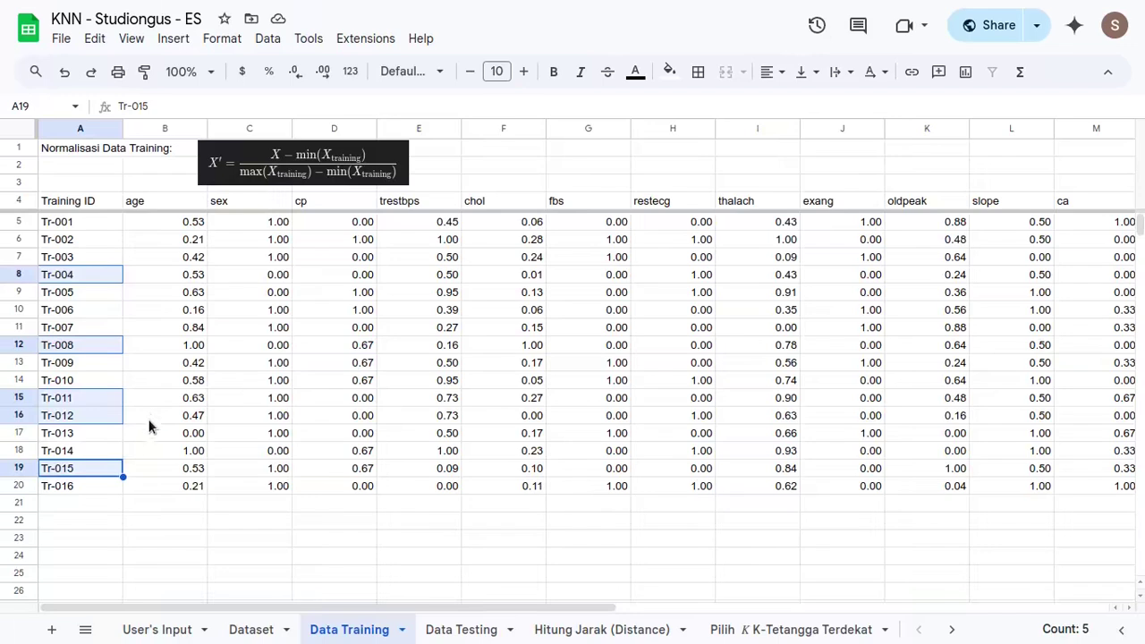
left_click(99, 491)
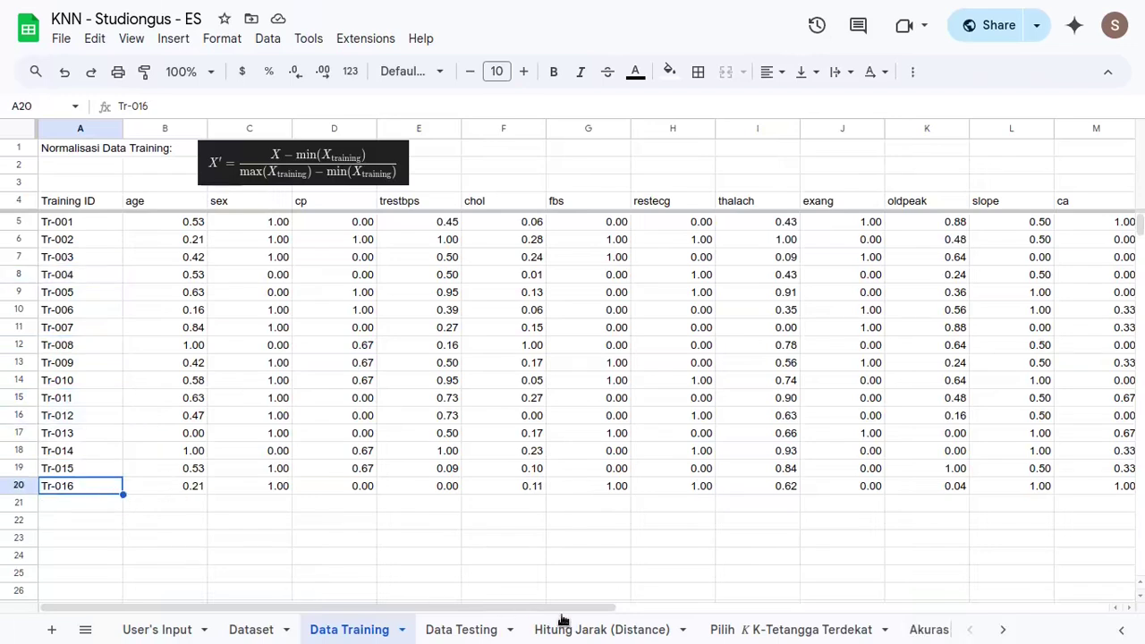
left_click(460, 630)
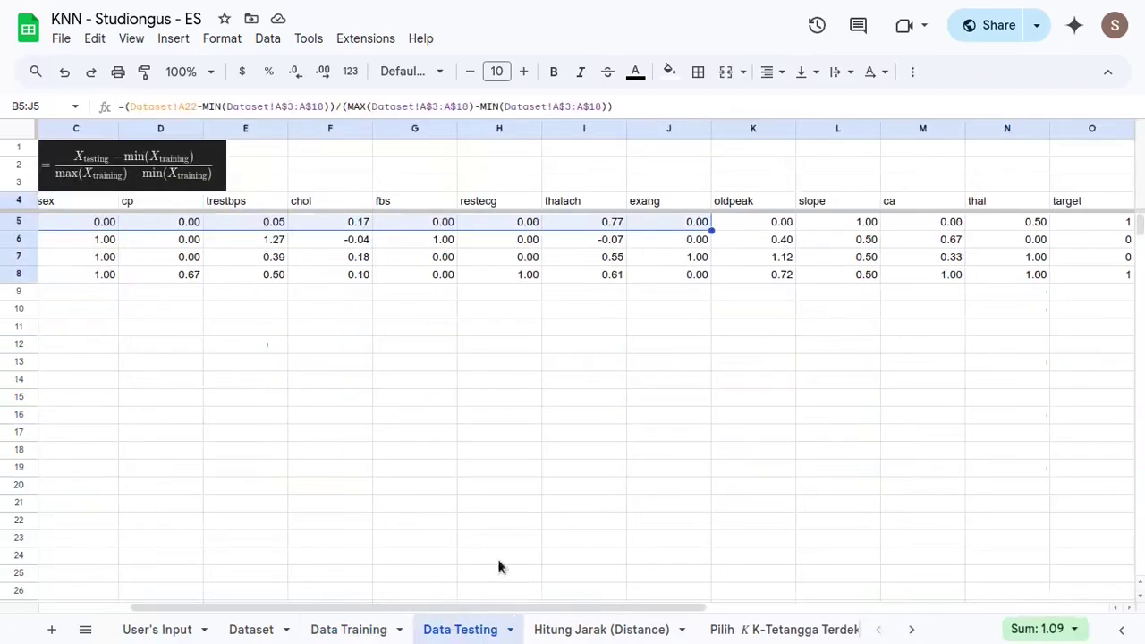
left_click(112, 275)
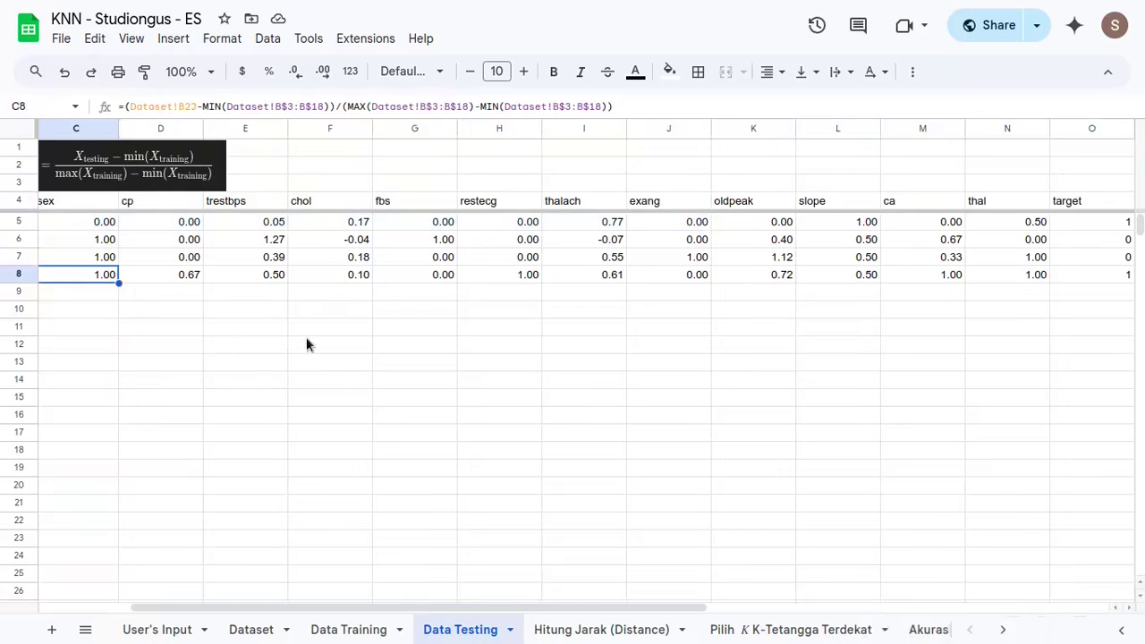
left_click_drag(89, 222, 120, 280)
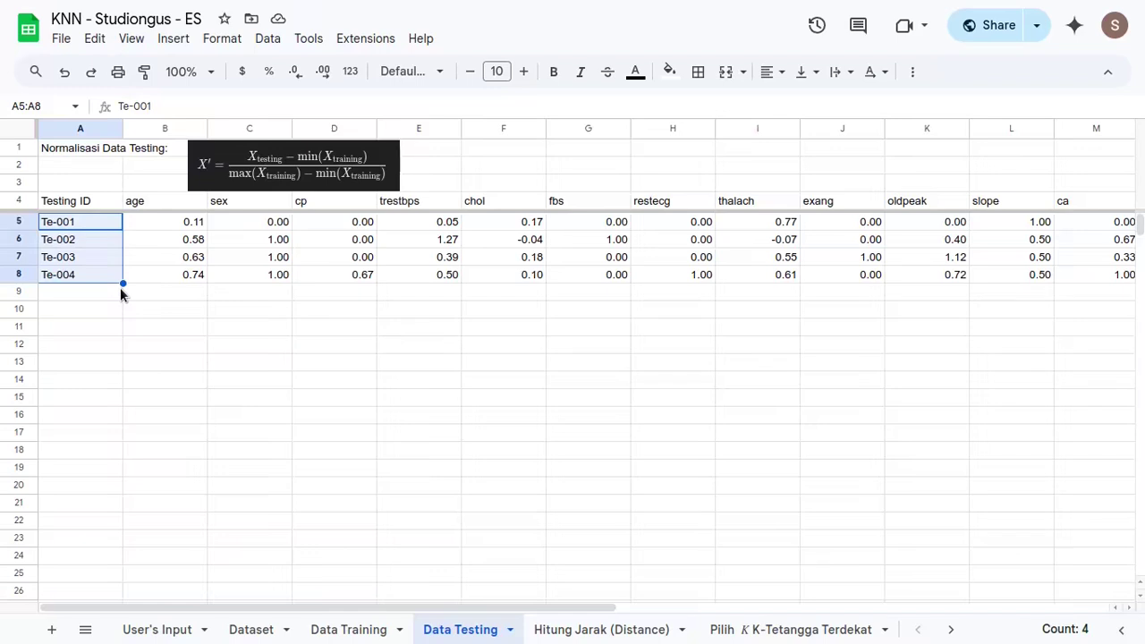
left_click(743, 631)
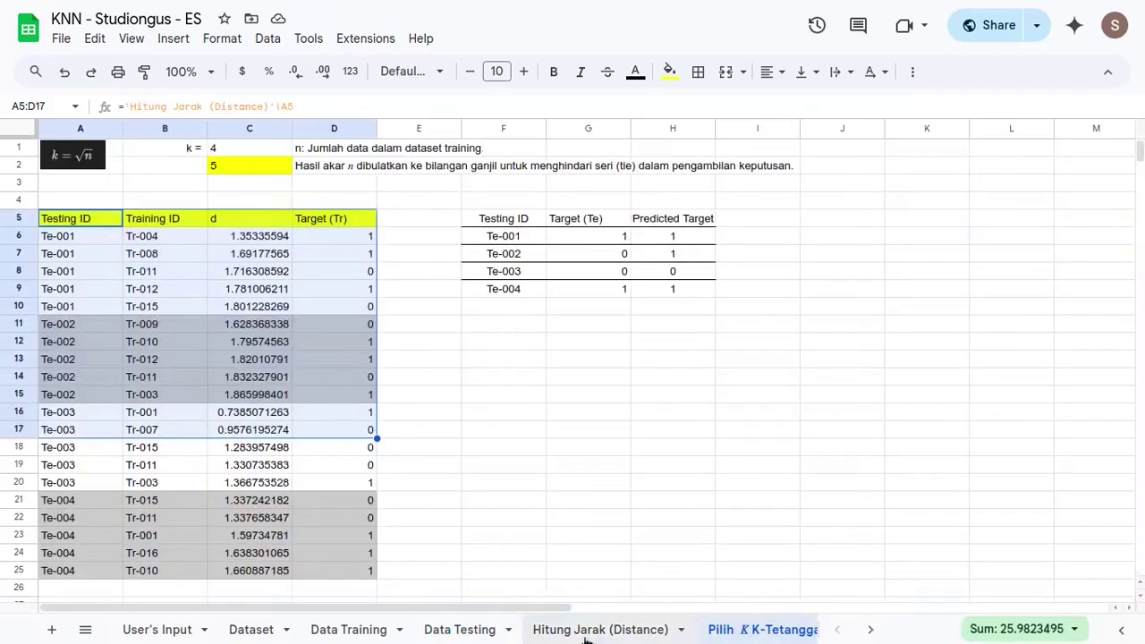
left_click(582, 342)
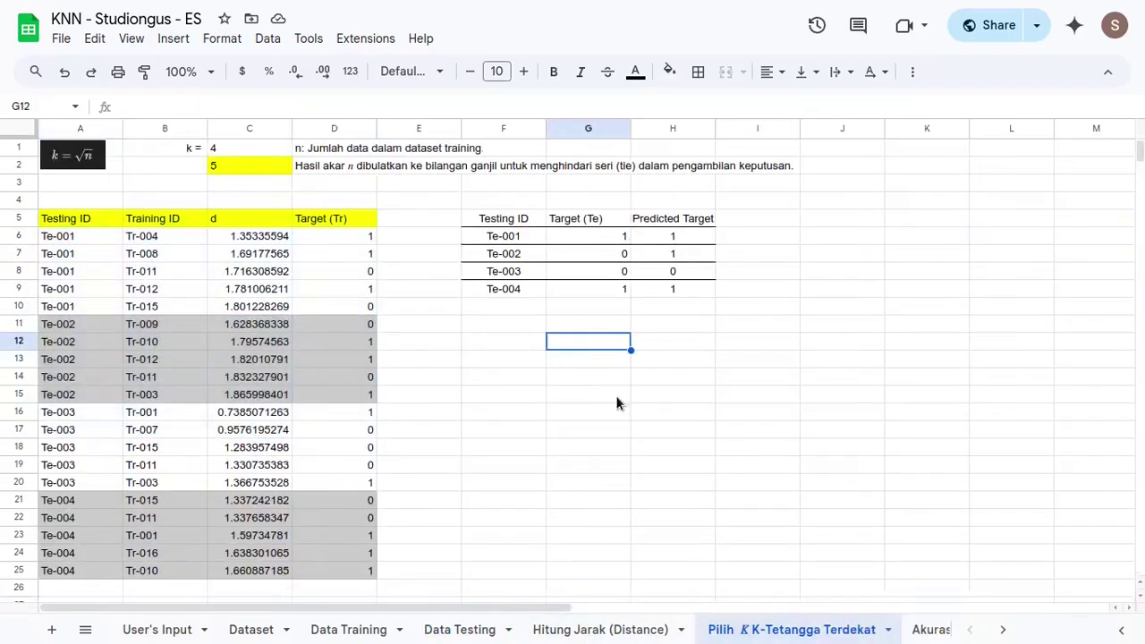